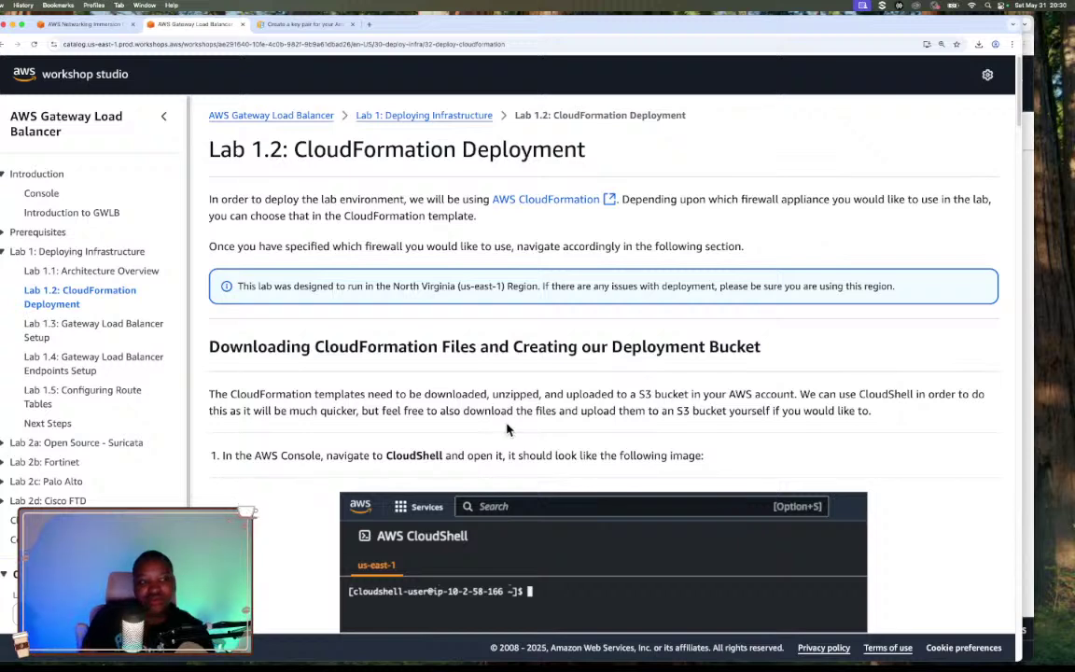
Read the Lab 1.2 CloudFormation deployment instructions, including the full curl command for downloading the lab files
{"action": "scroll", "coordinate": [523, 434], "scroll_direction": "down", "scroll_amount": 5}
{"action": "scroll", "coordinate": [507, 430], "scroll_direction": "down", "scroll_amount": 3}
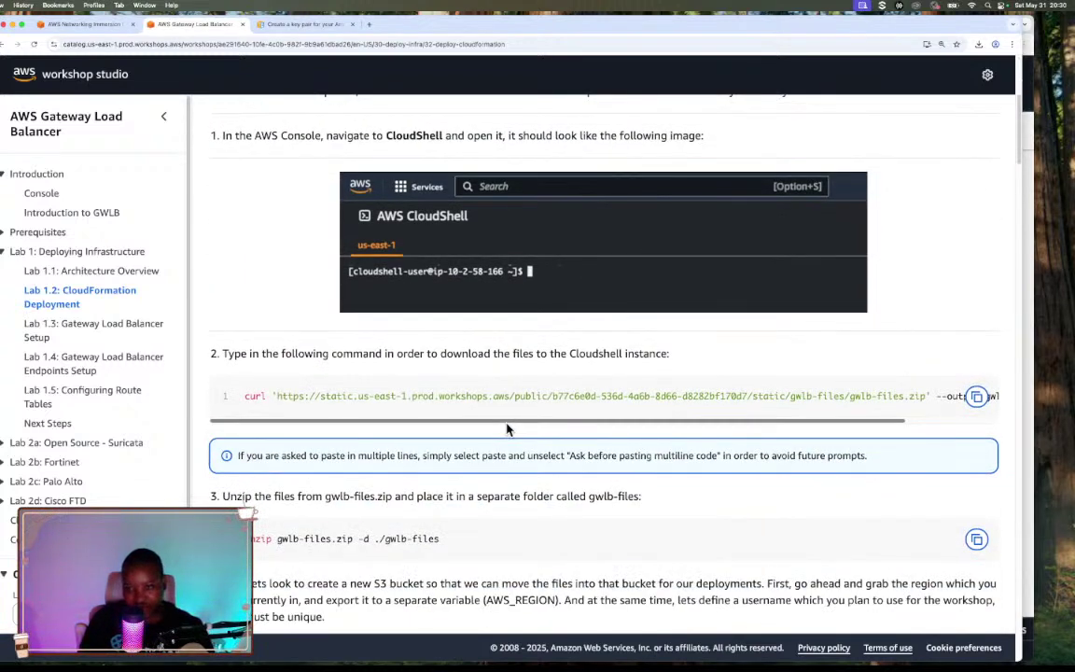
{"action": "scroll", "coordinate": [475, 434], "scroll_direction": "down", "scroll_amount": 1}
{"action": "scroll", "coordinate": [475, 433], "scroll_direction": "up", "scroll_amount": 4}
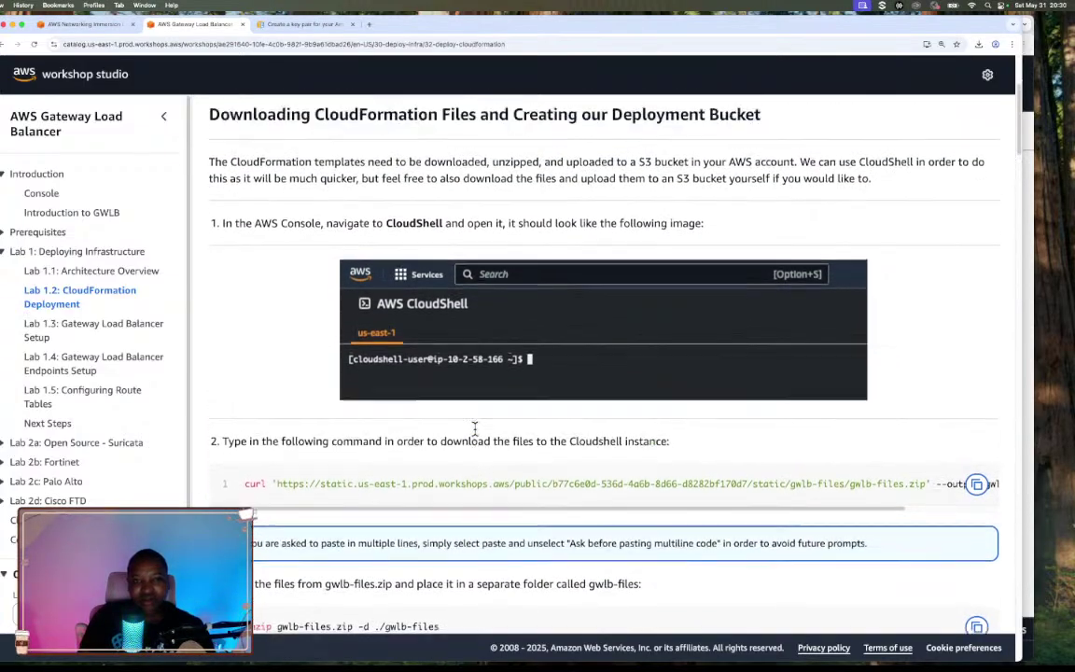
{"action": "scroll", "coordinate": [475, 427], "scroll_direction": "down", "scroll_amount": 3}
{"action": "left_click", "coordinate": [975, 392]}
{"action": "left_click_drag", "start_coordinate": [895, 422], "coordinate": [405, 426]}
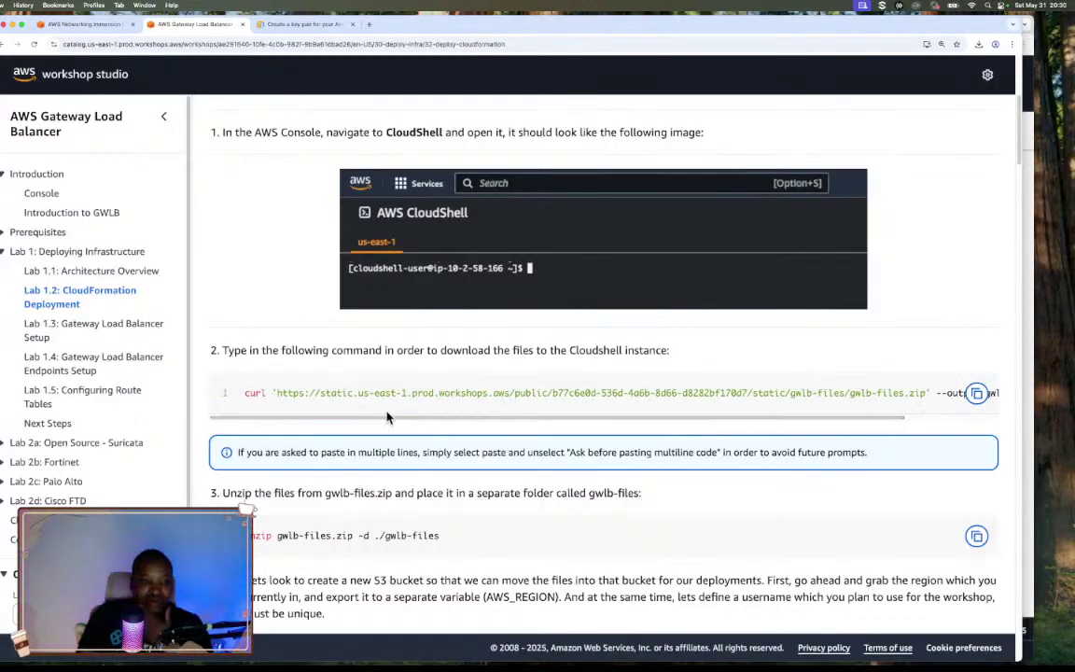
{"action": "left_click_drag", "start_coordinate": [403, 422], "coordinate": [491, 425]}
{"action": "scroll", "coordinate": [497, 401], "scroll_direction": "down", "scroll_amount": 1}
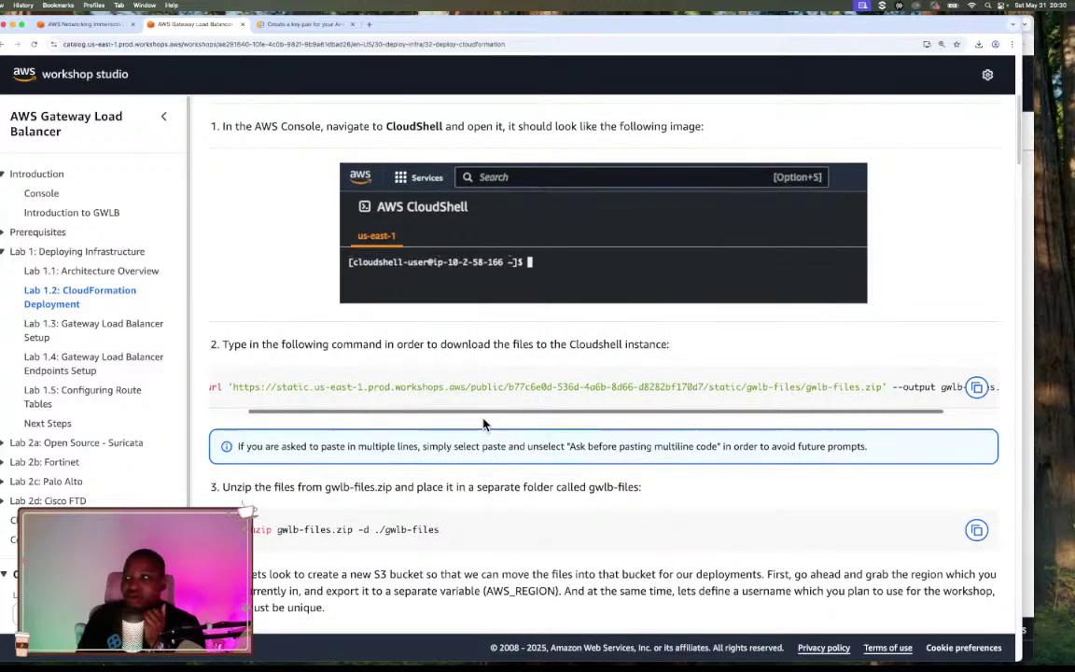
{"action": "left_click", "coordinate": [344, 44]}
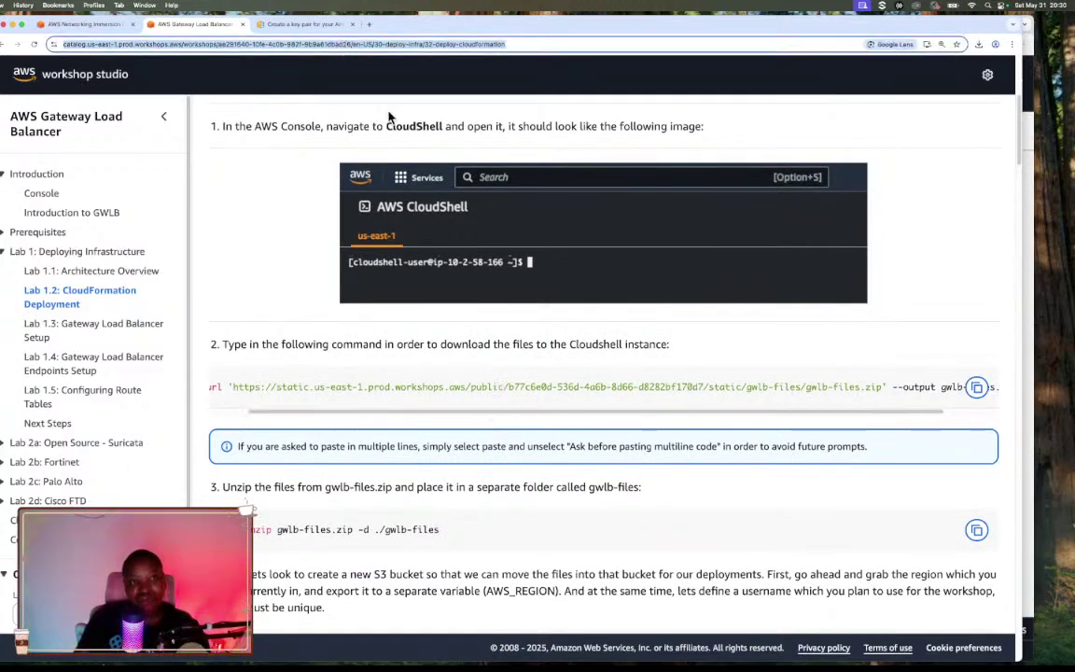
{"action": "left_click", "coordinate": [245, 512]}
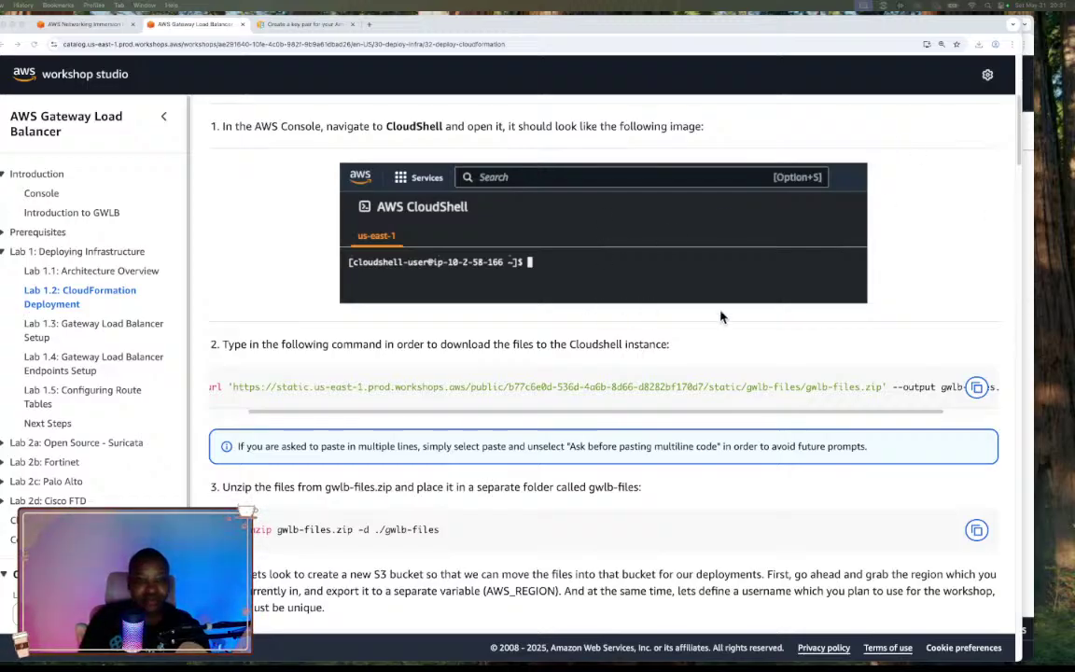
{"action": "key", "text": "super+l"}
Copy the curl command for gwlb-files.zip from the guide and narrow the guide window so the AWS console shows beside it
{"action": "left_click_drag", "start_coordinate": [875, 414], "coordinate": [837, 415]}
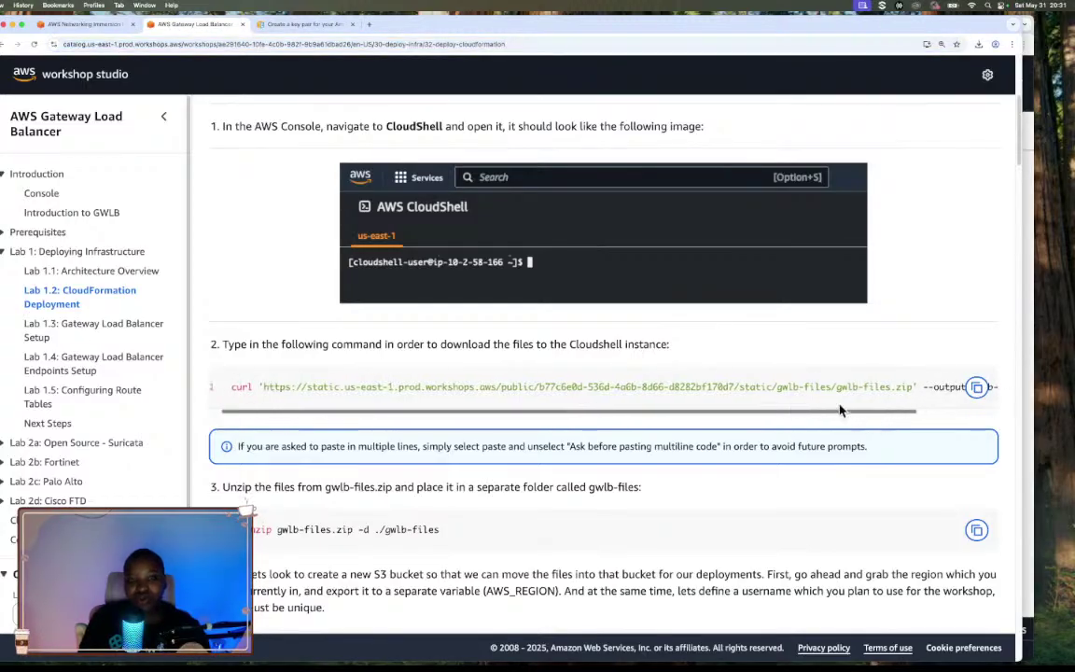
{"action": "left_click", "coordinate": [977, 387]}
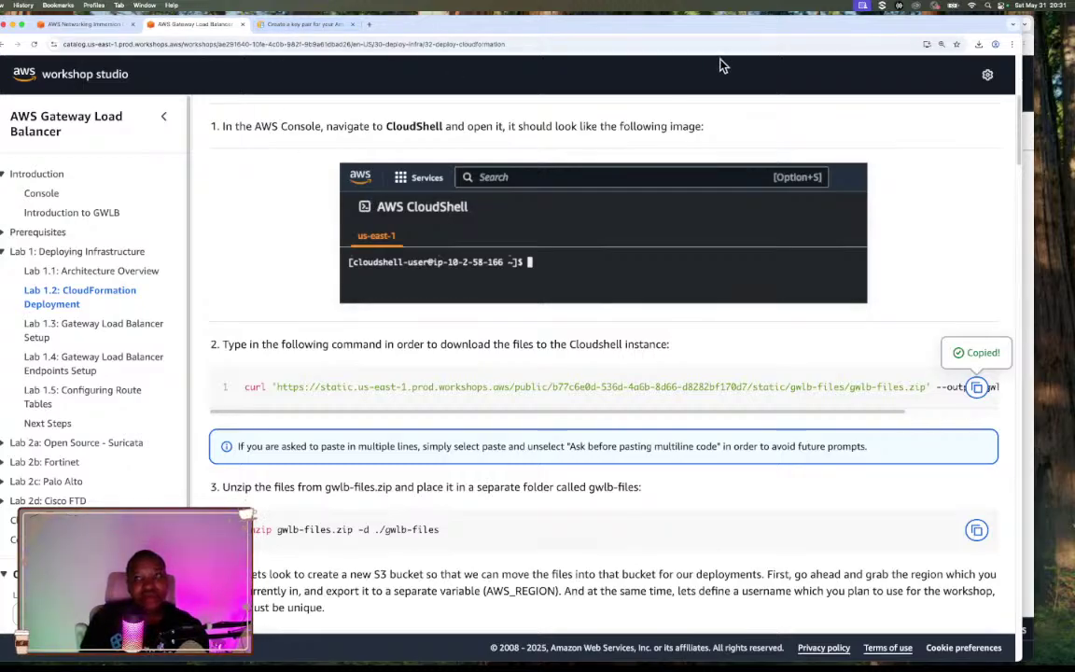
{"action": "scroll", "coordinate": [1024, 97], "scroll_direction": "up", "scroll_amount": 4}
{"action": "left_click_drag", "start_coordinate": [1024, 97], "coordinate": [538, 143]}
{"action": "scroll", "coordinate": [1013, 149], "scroll_direction": "up", "scroll_amount": 3}
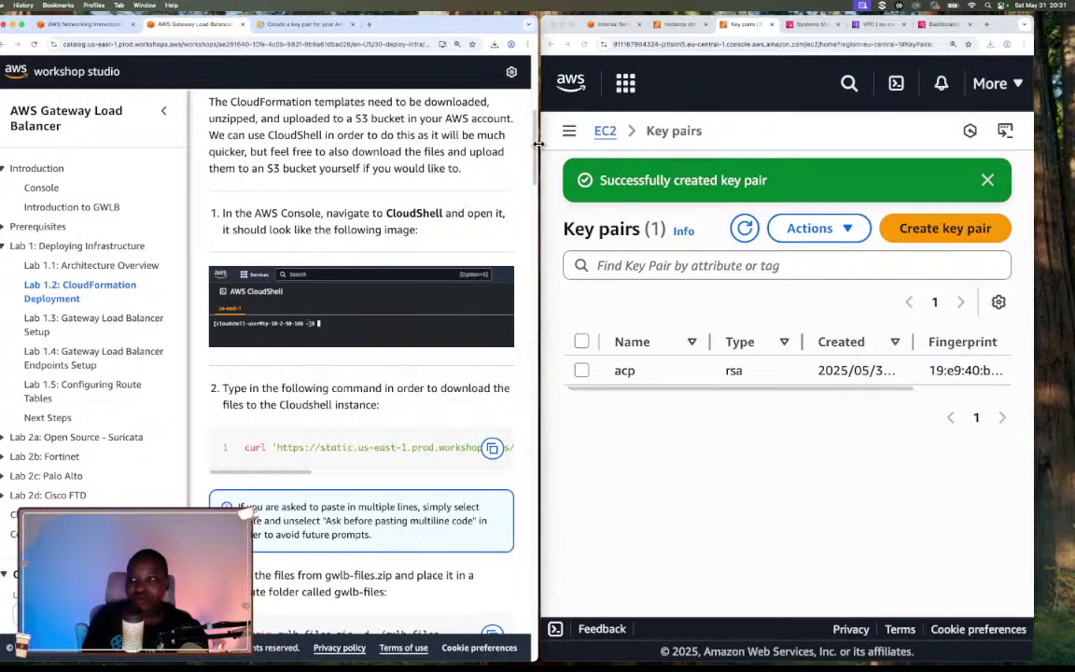
Search the AWS console for "cloudshell", open CloudShell and dismiss its welcome message
{"action": "left_click", "coordinate": [848, 91]}
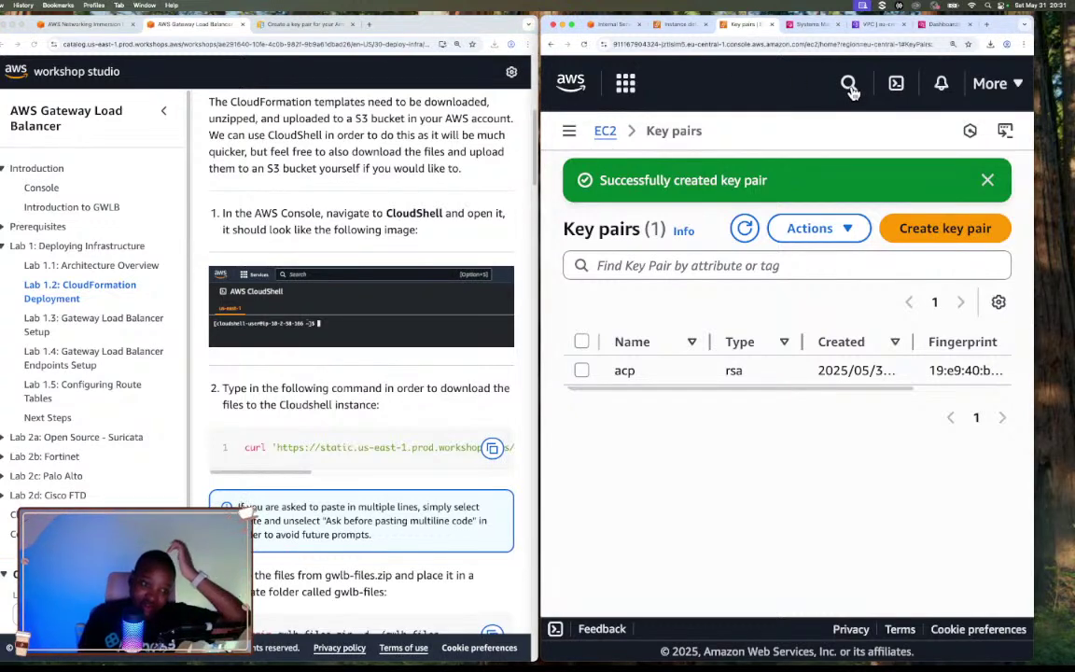
{"action": "left_click", "coordinate": [850, 86]}
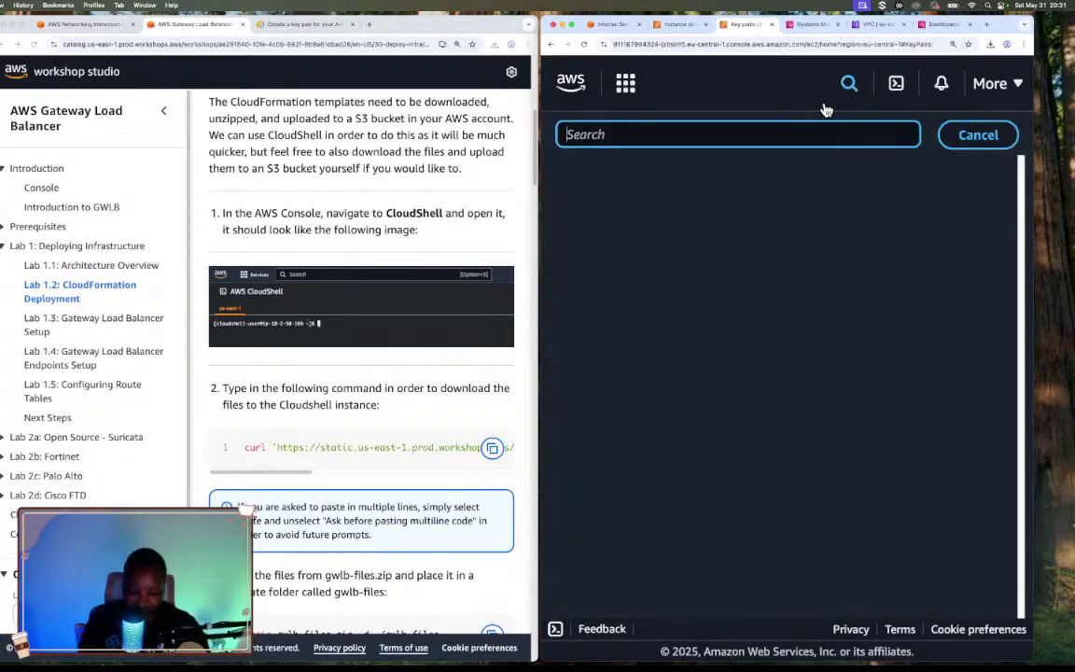
{"action": "type", "text": "cloud"}
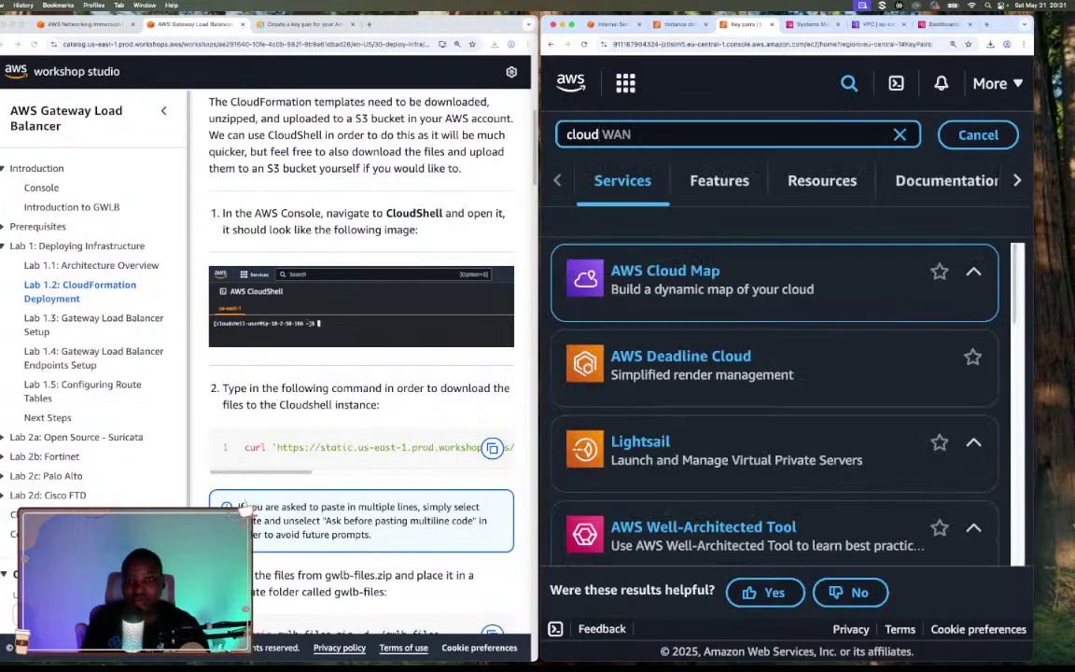
{"action": "type", "text": "shell"}
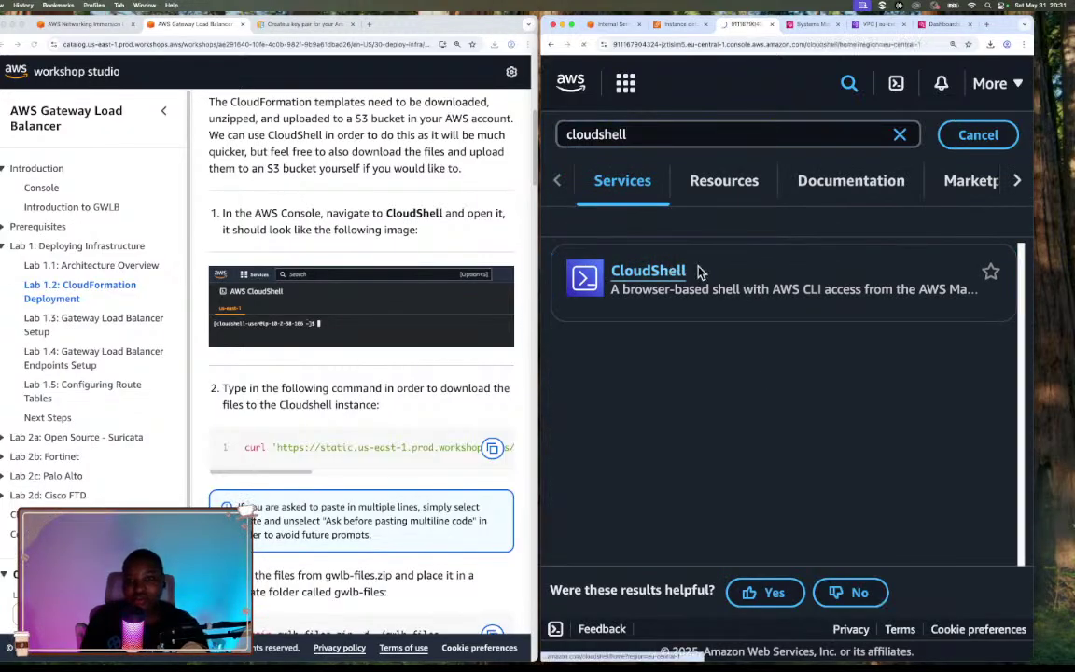
{"action": "left_click", "coordinate": [698, 272]}
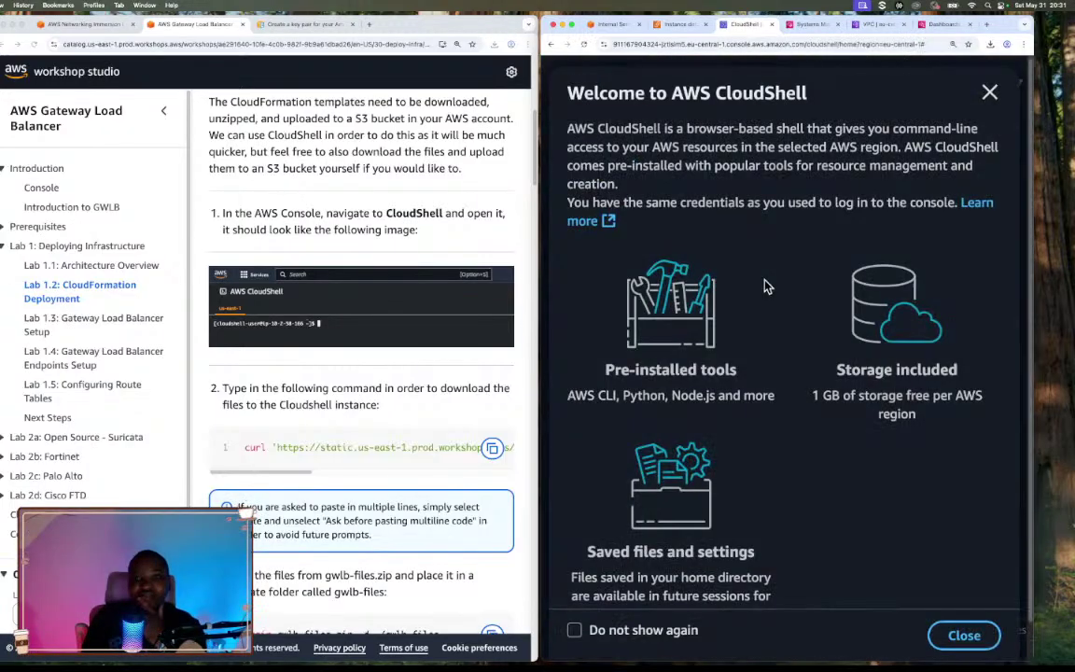
{"action": "left_click", "coordinate": [964, 636]}
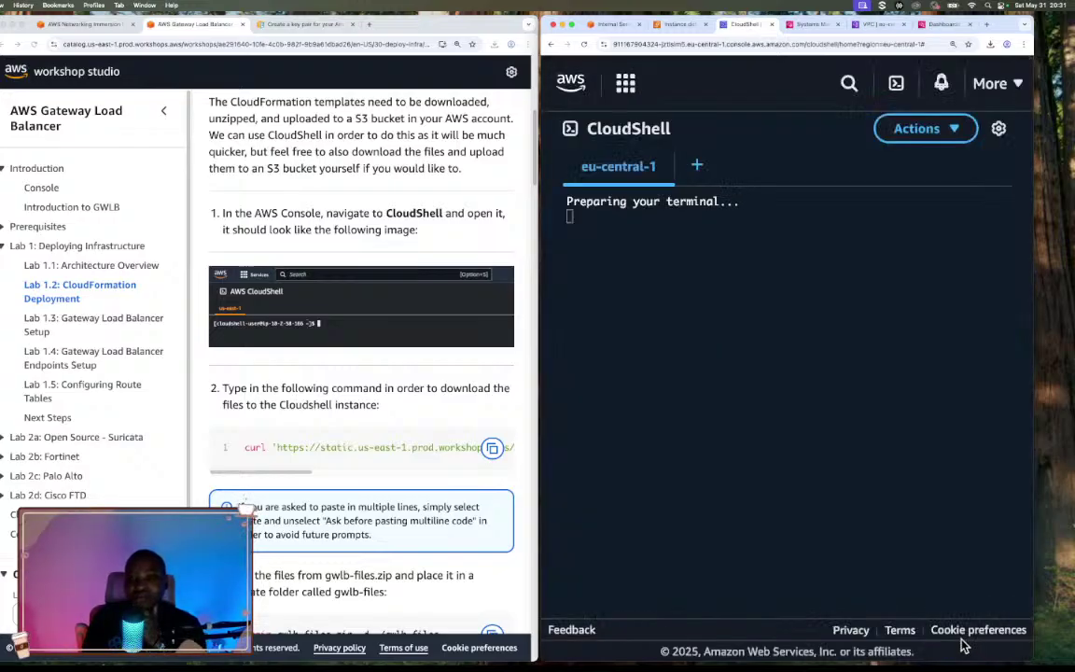
Run the copied curl command in CloudShell to download the lab archive as gwlb-files.zip
{"action": "left_click", "coordinate": [674, 239]}
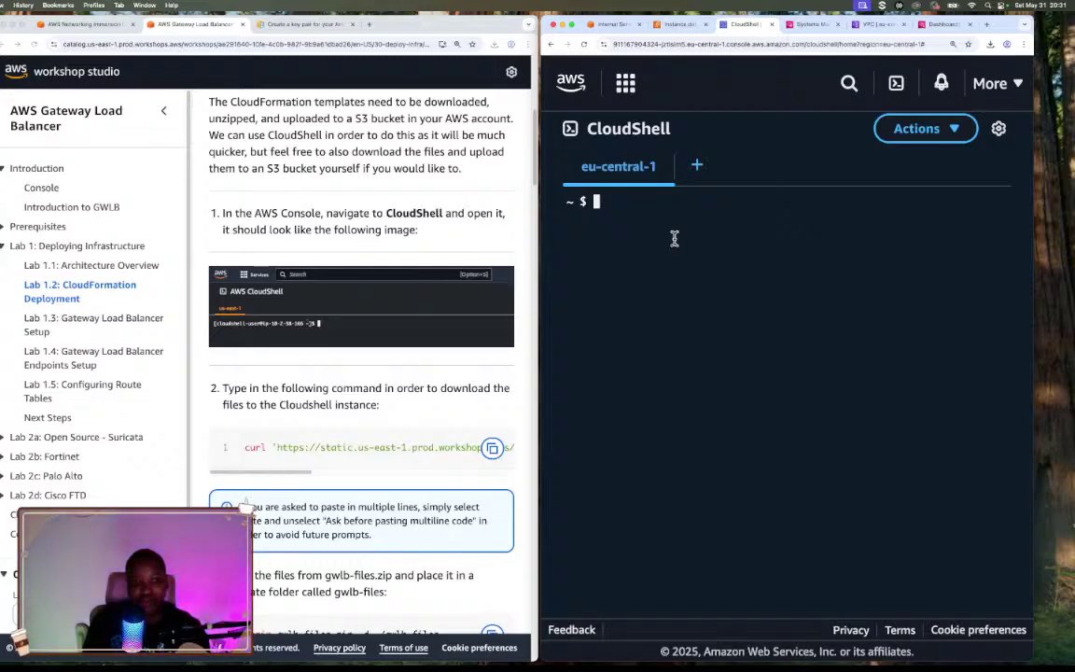
{"action": "key", "text": "super+v"}
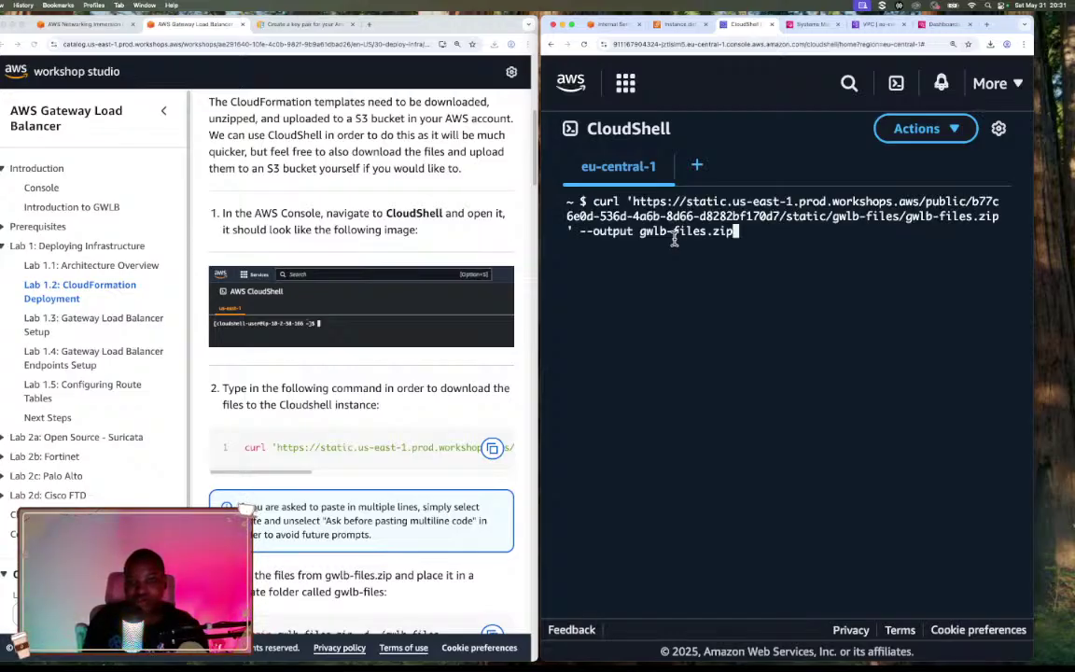
{"action": "key", "text": "Return"}
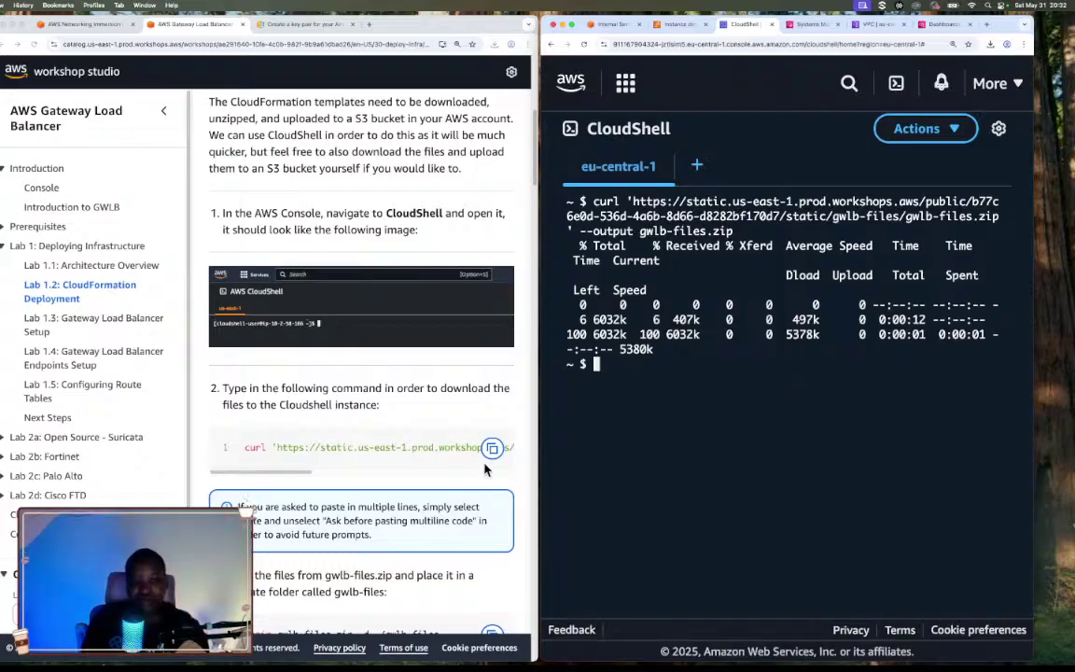
Copy the guide's unzip command and run it in CloudShell to extract gwlb-files.zip into ./gwlb-files
{"action": "scroll", "coordinate": [439, 466], "scroll_direction": "down", "scroll_amount": 2}
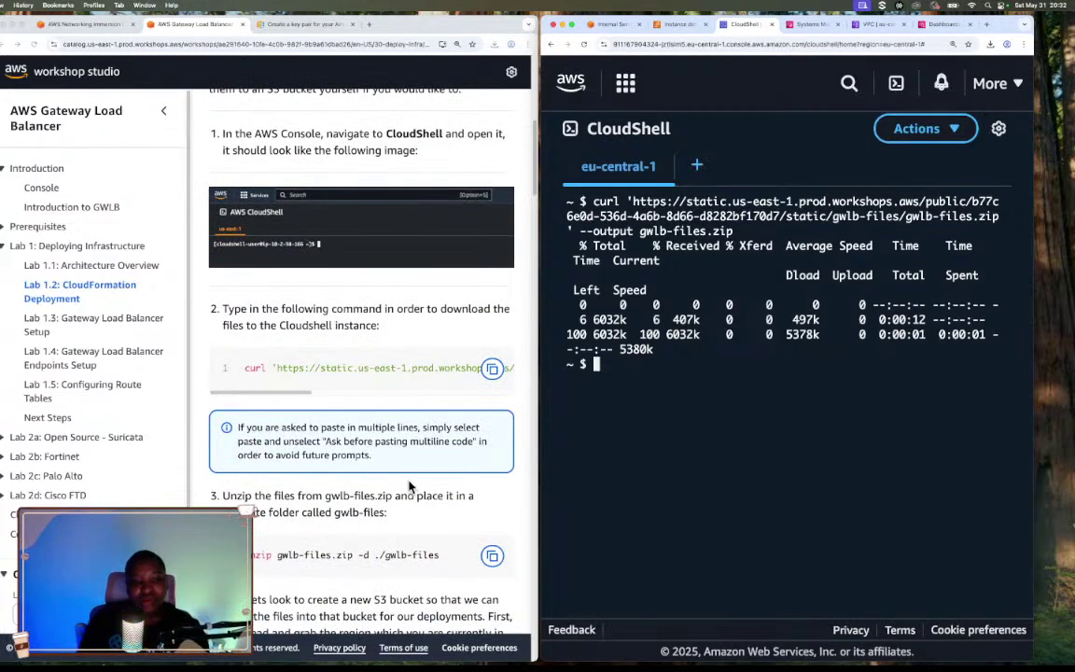
{"action": "scroll", "coordinate": [453, 466], "scroll_direction": "down", "scroll_amount": 3}
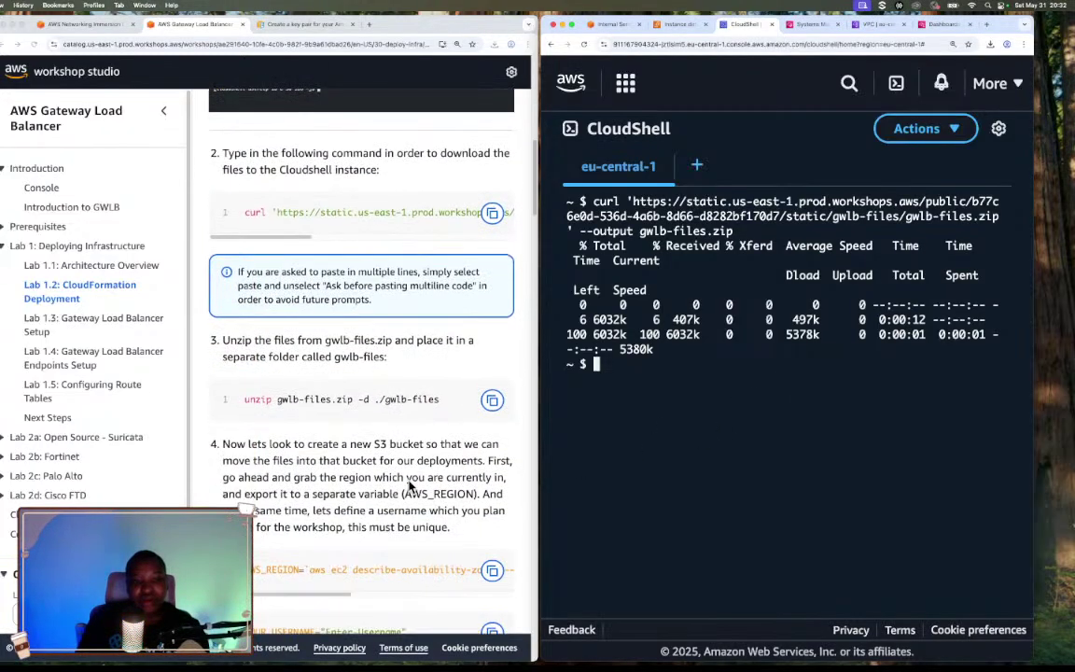
{"action": "left_click", "coordinate": [493, 407]}
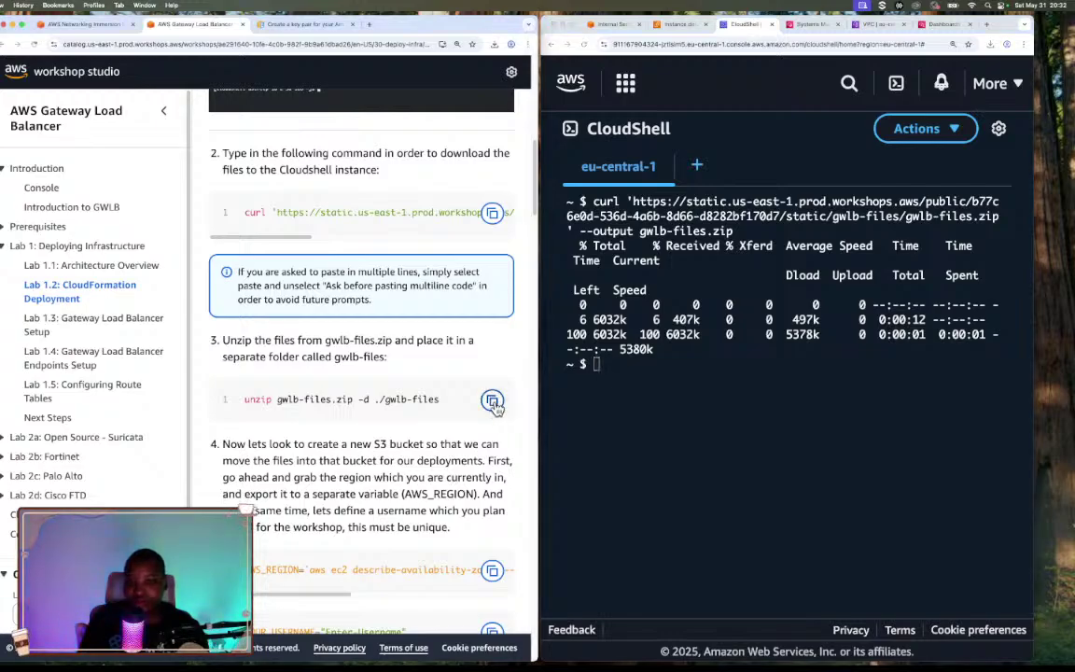
{"action": "left_click", "coordinate": [659, 378]}
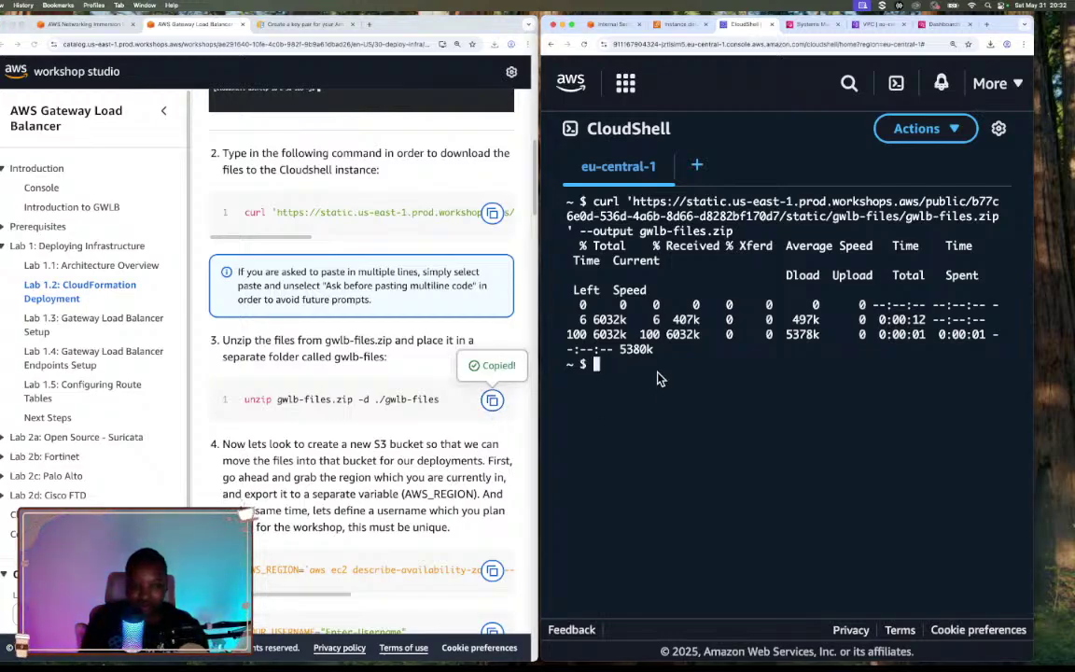
{"action": "key", "text": "super+v"}
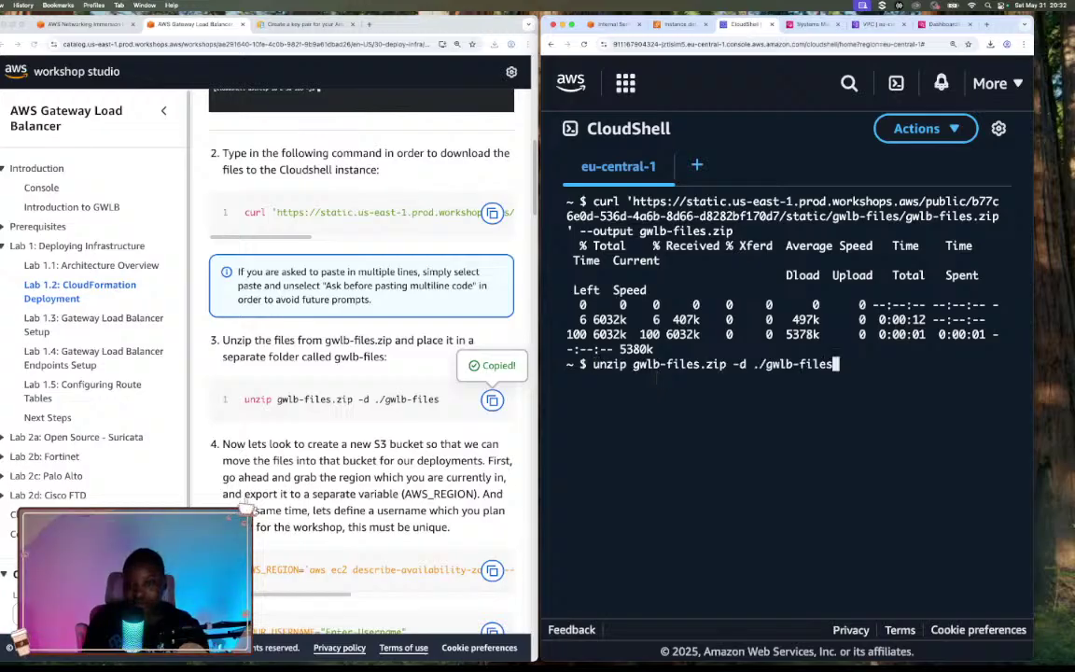
{"action": "key", "text": "Return"}
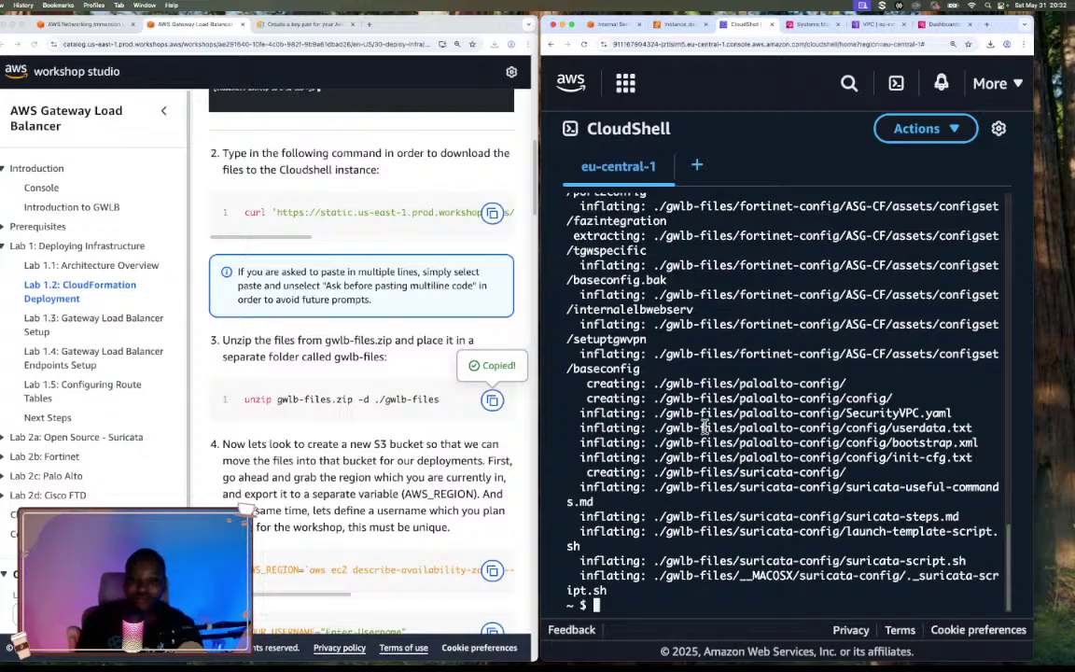
{"action": "scroll", "coordinate": [810, 428], "scroll_direction": "up", "scroll_amount": 1}
{"action": "scroll", "coordinate": [810, 427], "scroll_direction": "down", "scroll_amount": 1}
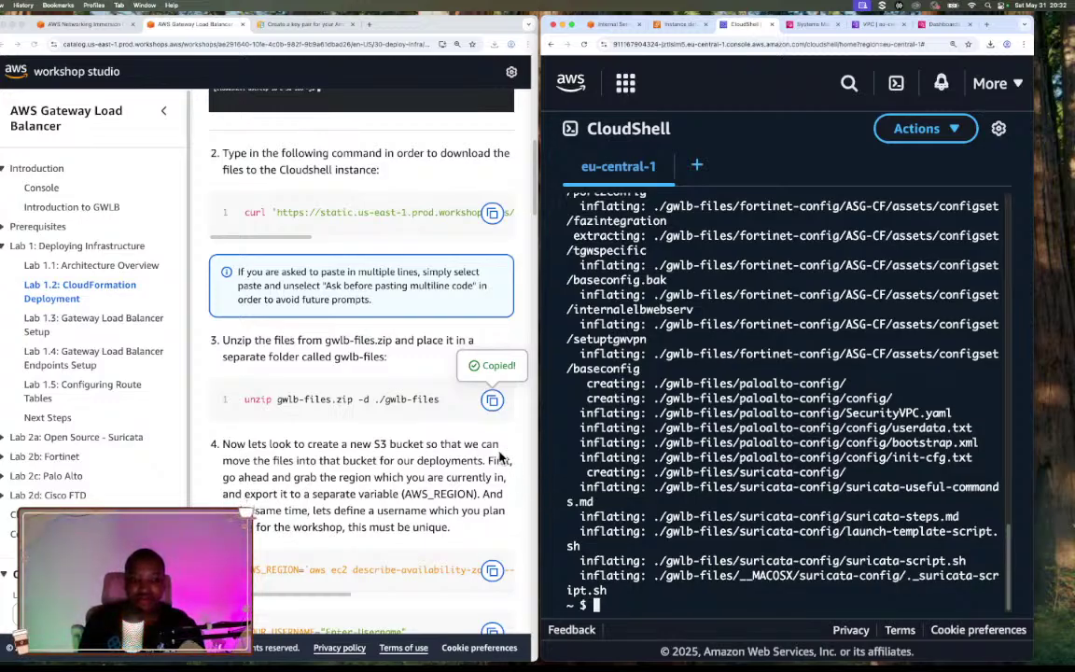
Copy the guide's AWS_REGION command and run it in CloudShell to store the current region from aws ec2 describe-availability-zones
{"action": "scroll", "coordinate": [424, 462], "scroll_direction": "up", "scroll_amount": 1}
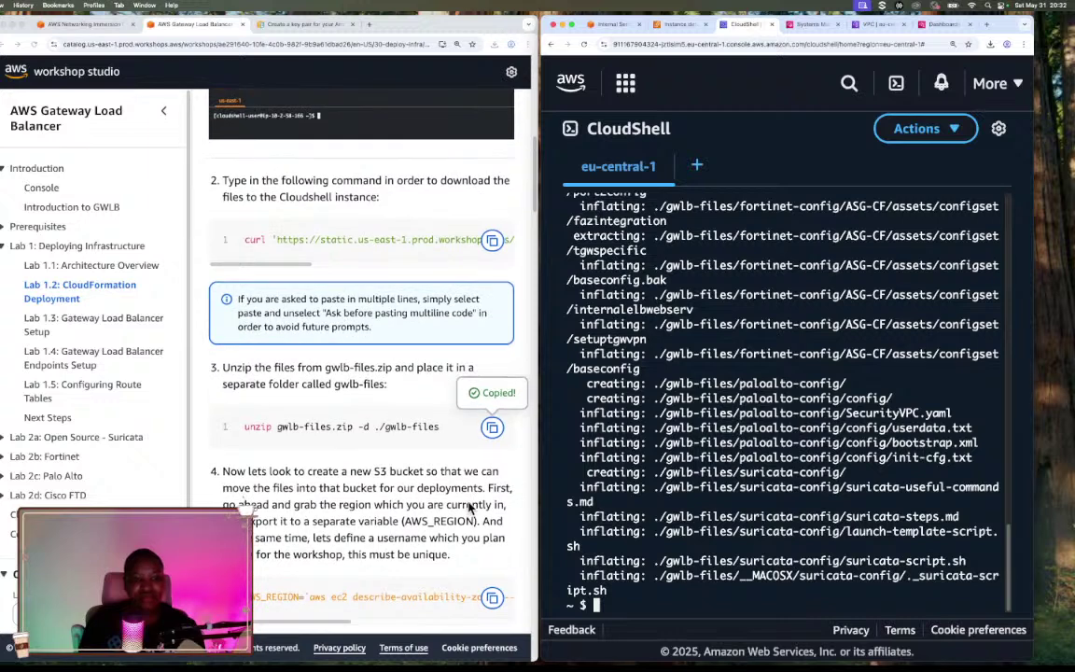
{"action": "scroll", "coordinate": [425, 452], "scroll_direction": "down", "scroll_amount": 3}
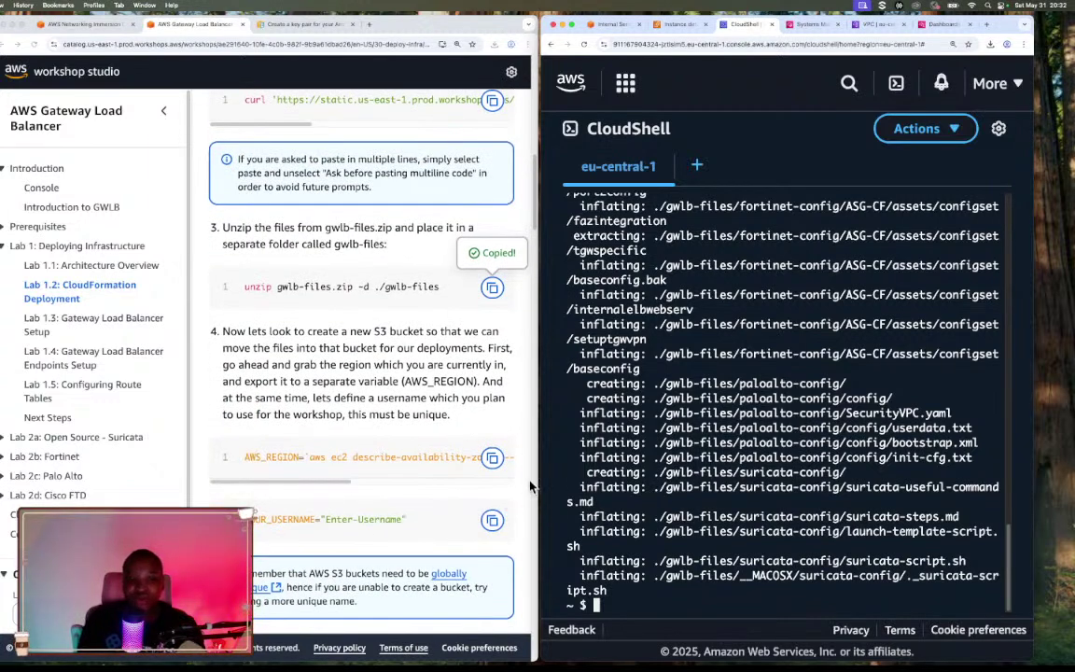
{"action": "left_click", "coordinate": [493, 457]}
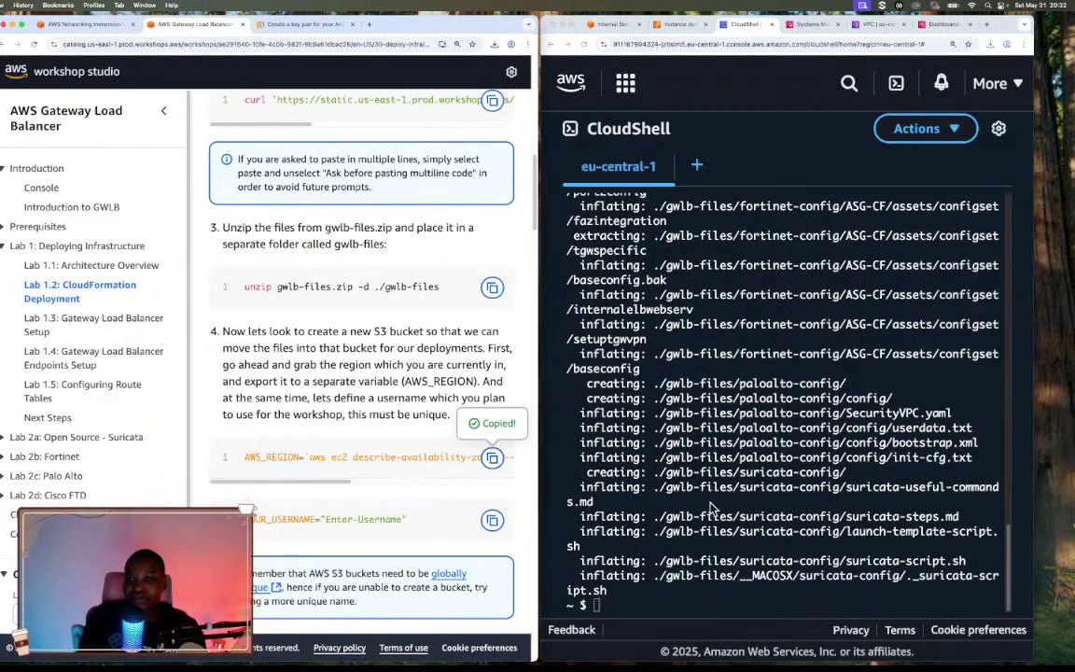
{"action": "left_click", "coordinate": [651, 600]}
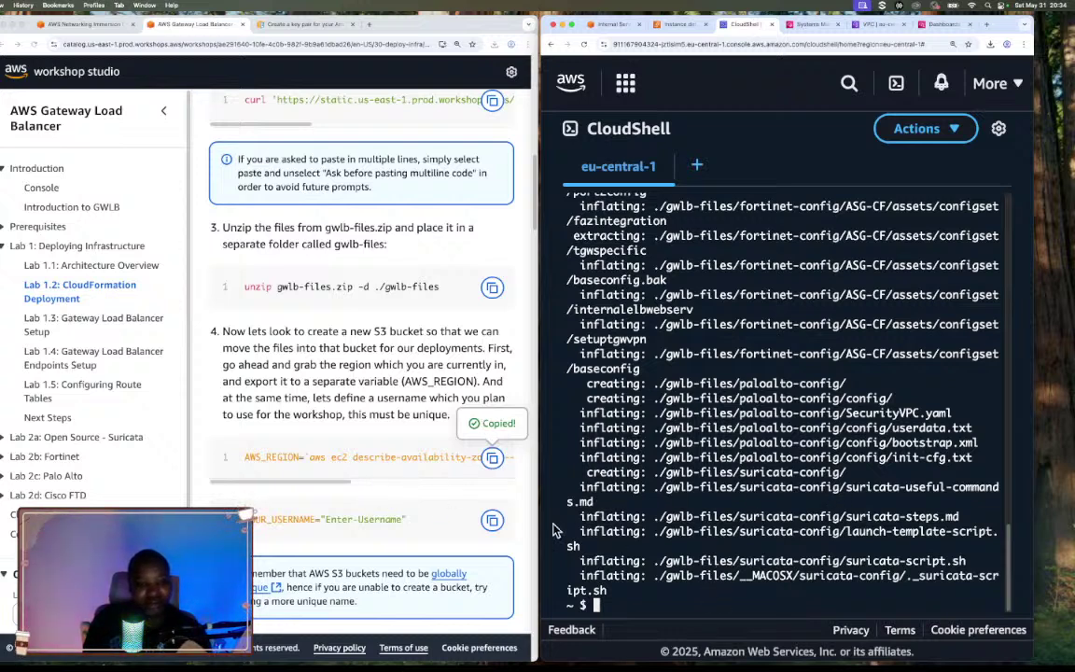
{"action": "left_click", "coordinate": [492, 461]}
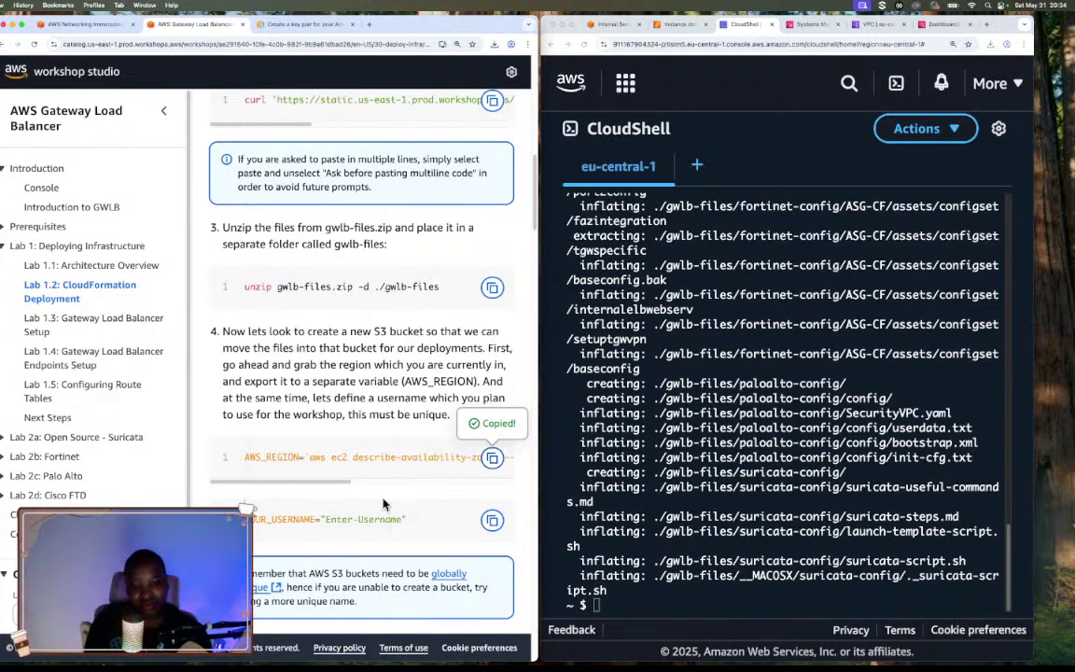
{"action": "left_click_drag", "start_coordinate": [346, 486], "coordinate": [510, 486]}
{"action": "left_click", "coordinate": [638, 558]}
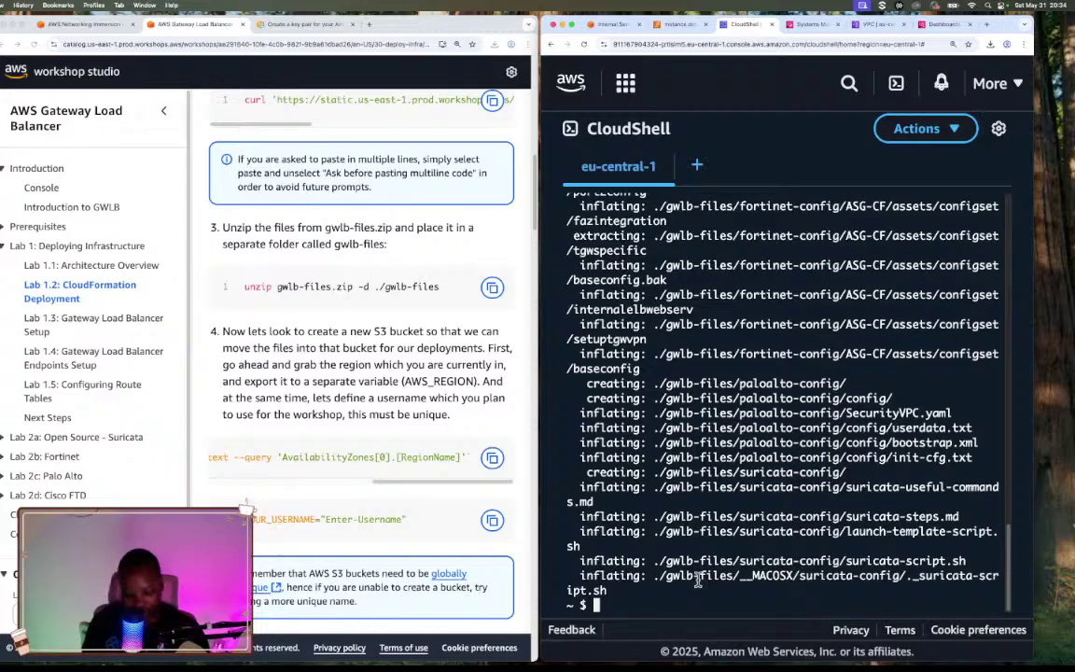
{"action": "key", "text": "super+v"}
{"action": "key", "text": "Return"}
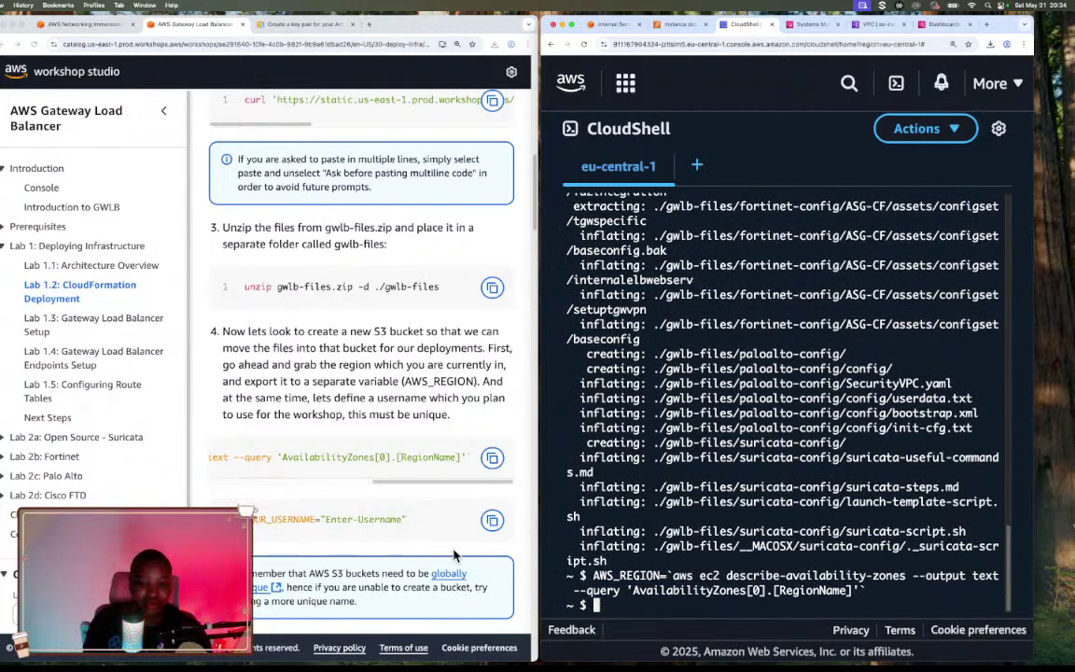
Copy the guide's YOUR_USERNAME command, paste it into CloudShell and clear the Enter-Username placeholder between the quotation marks
{"action": "scroll", "coordinate": [364, 546], "scroll_direction": "down", "scroll_amount": 2}
{"action": "scroll", "coordinate": [364, 546], "scroll_direction": "down", "scroll_amount": 3}
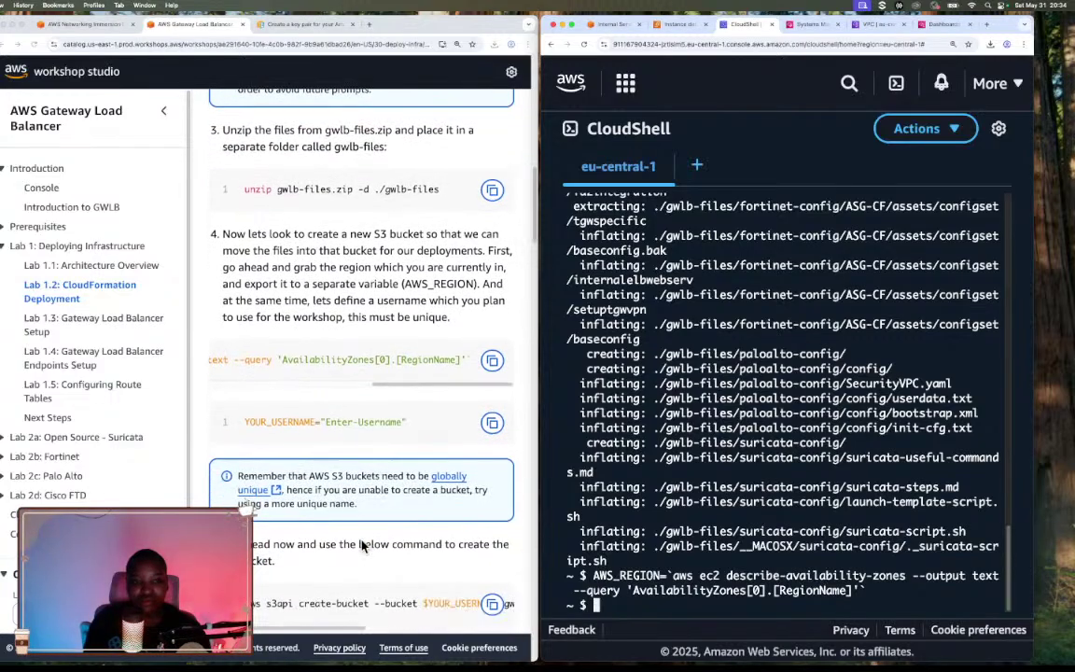
{"action": "left_click", "coordinate": [491, 388]}
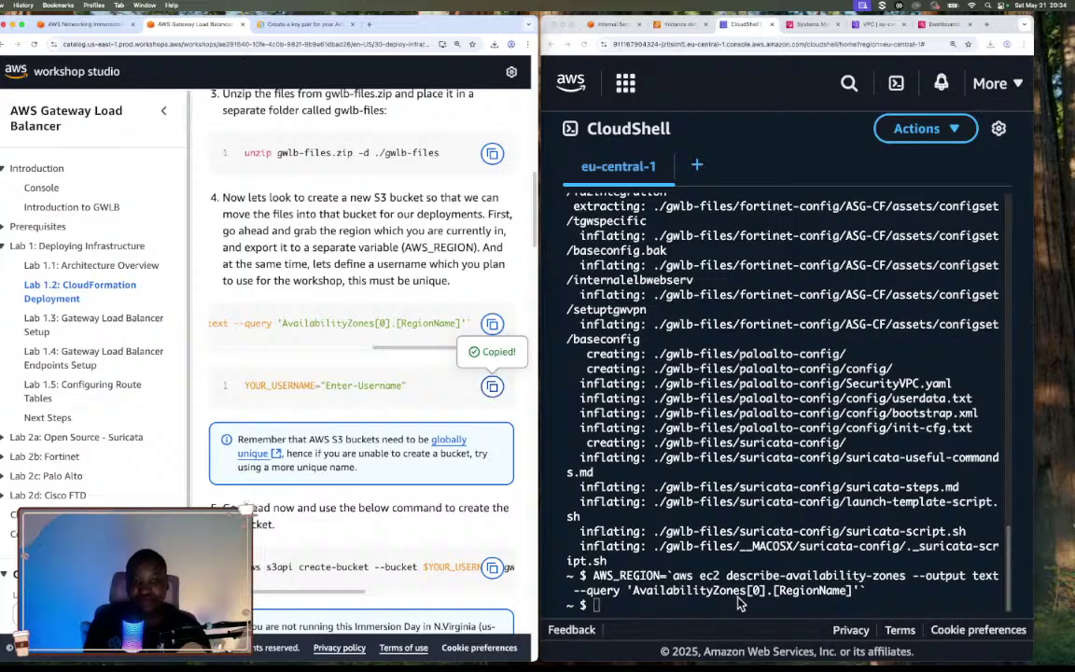
{"action": "left_click", "coordinate": [803, 590]}
{"action": "key", "text": "super+v"}
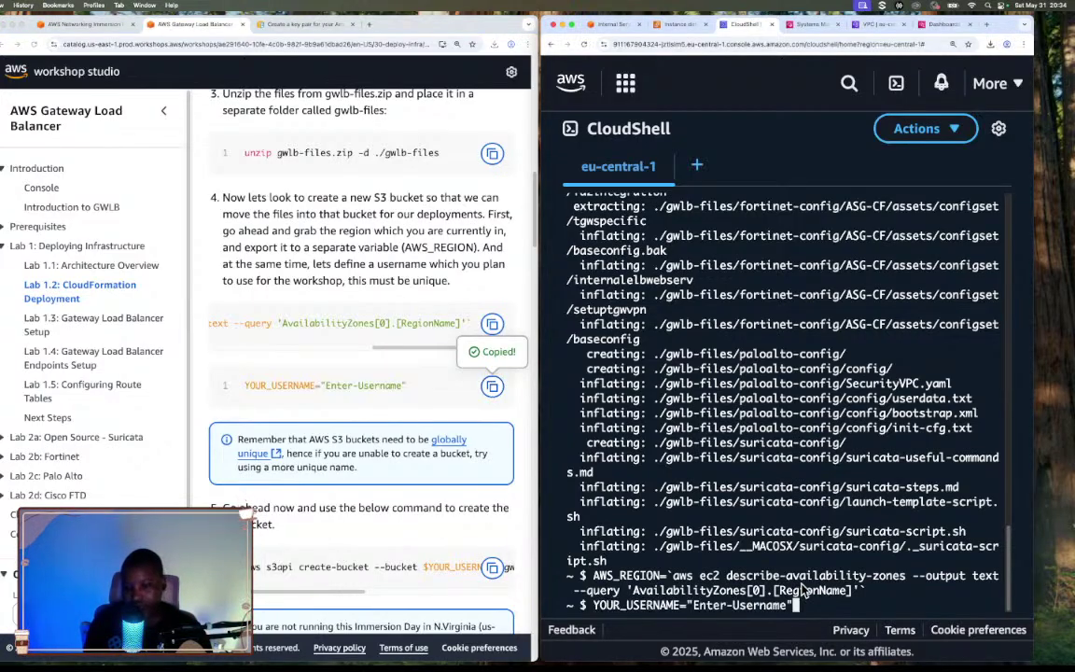
{"action": "key", "text": "BackSpace"}
{"action": "key", "text": "BackSpace"}
{"action": "key", "text": "BackSpace"}
{"action": "key", "text": "BackSpace"}
{"action": "key", "text": "BackSpace"}
{"action": "key", "text": "BackSpace"}
{"action": "key", "text": "BackSpace"}
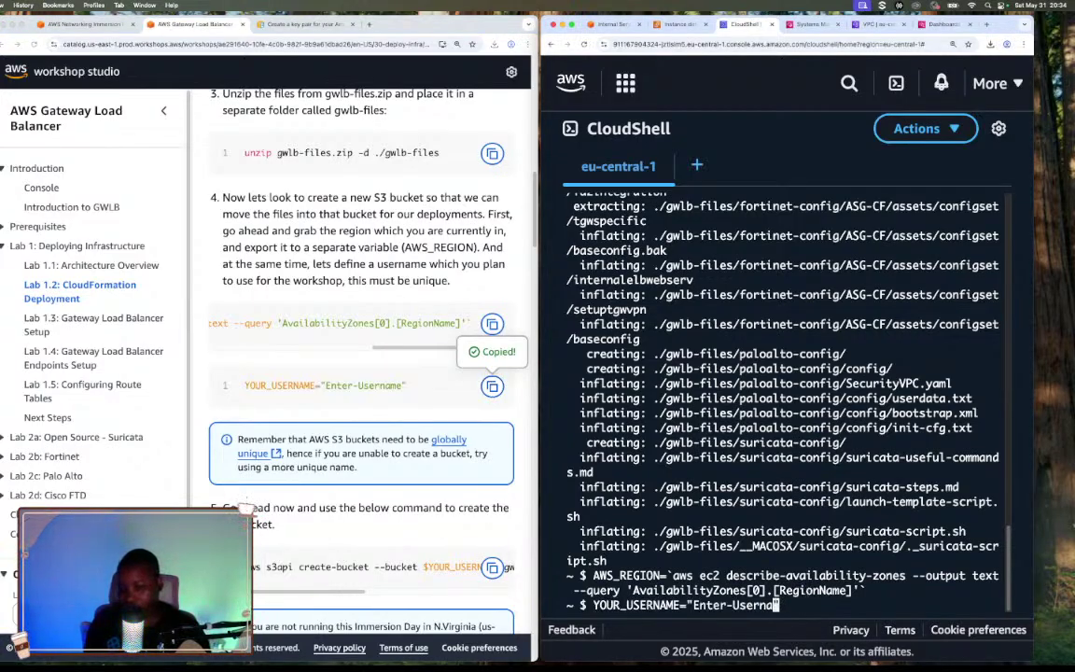
{"action": "key", "text": "BackSpace"}
{"action": "key", "text": "BackSpace"}
{"action": "key", "text": "BackSpace"}
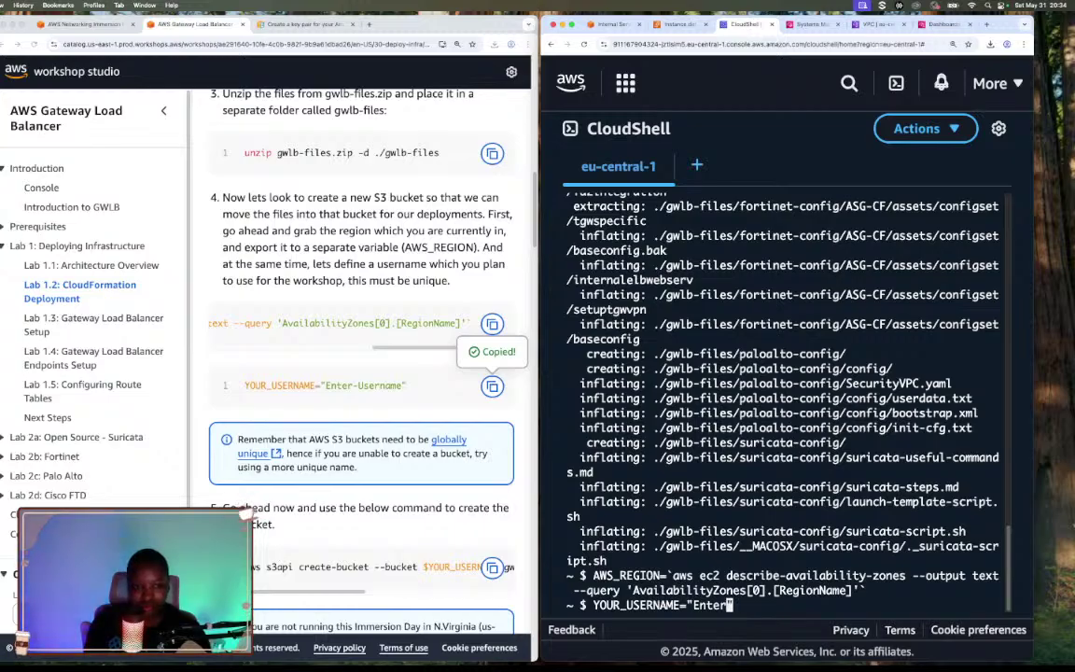
{"action": "key", "text": "BackSpace"}
{"action": "key", "text": "BackSpace"}
{"action": "key", "text": "BackSpace"}
{"action": "key", "text": "BackSpace"}
{"action": "key", "text": "BackSpace"}
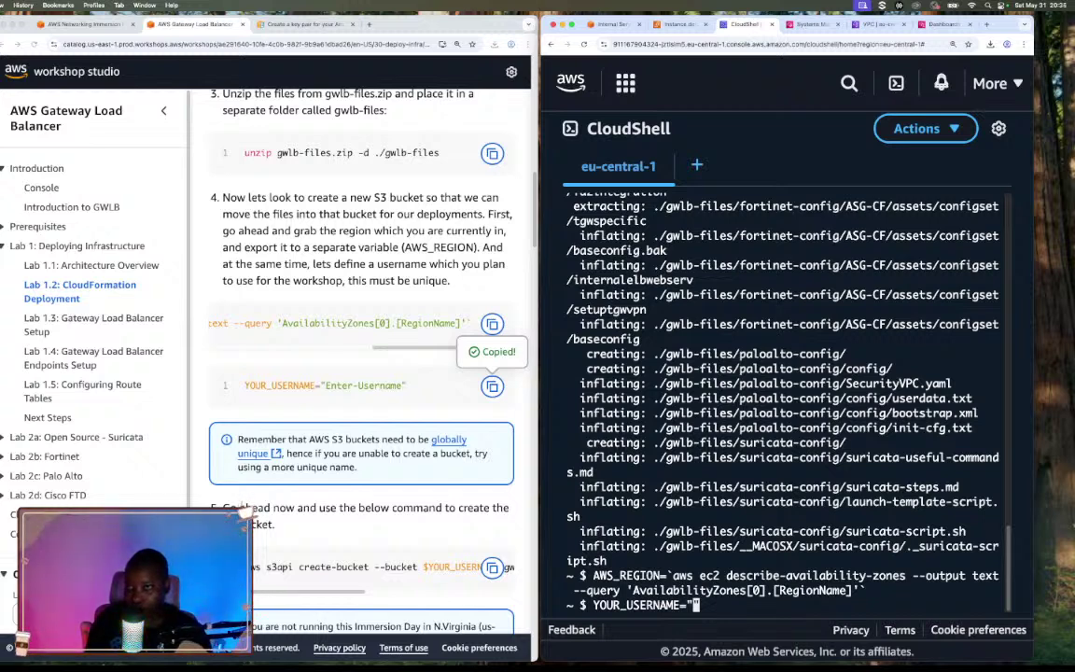
Set the YOUR_USERNAME variable to "acp31052025" and run the command in CloudShell
{"action": "type", "text": "a"}
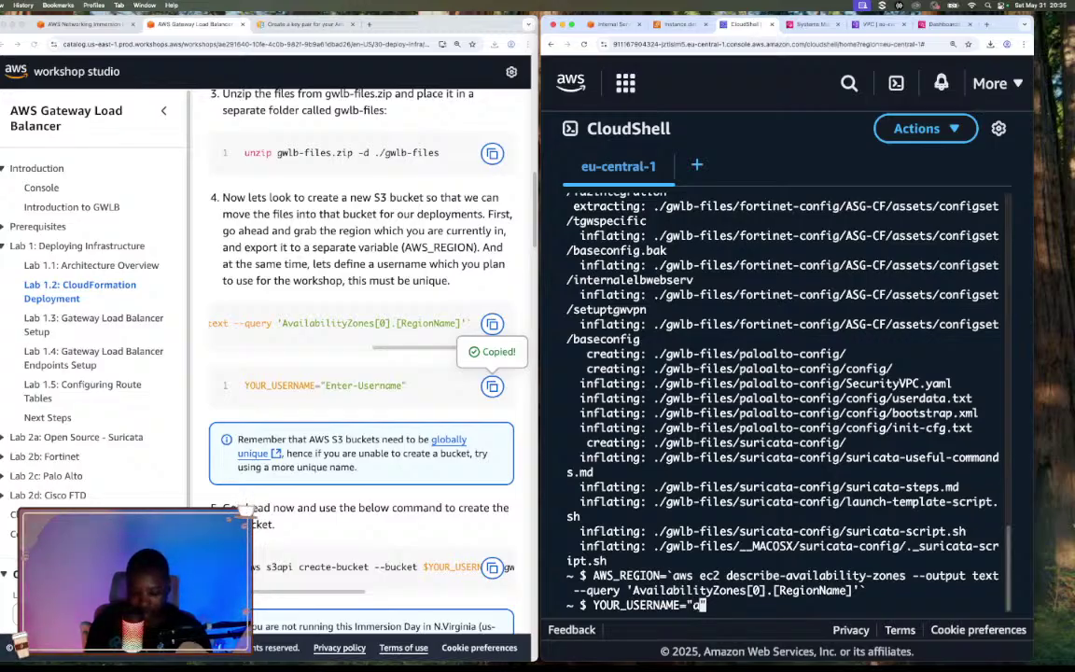
{"action": "type", "text": "cp.31."}
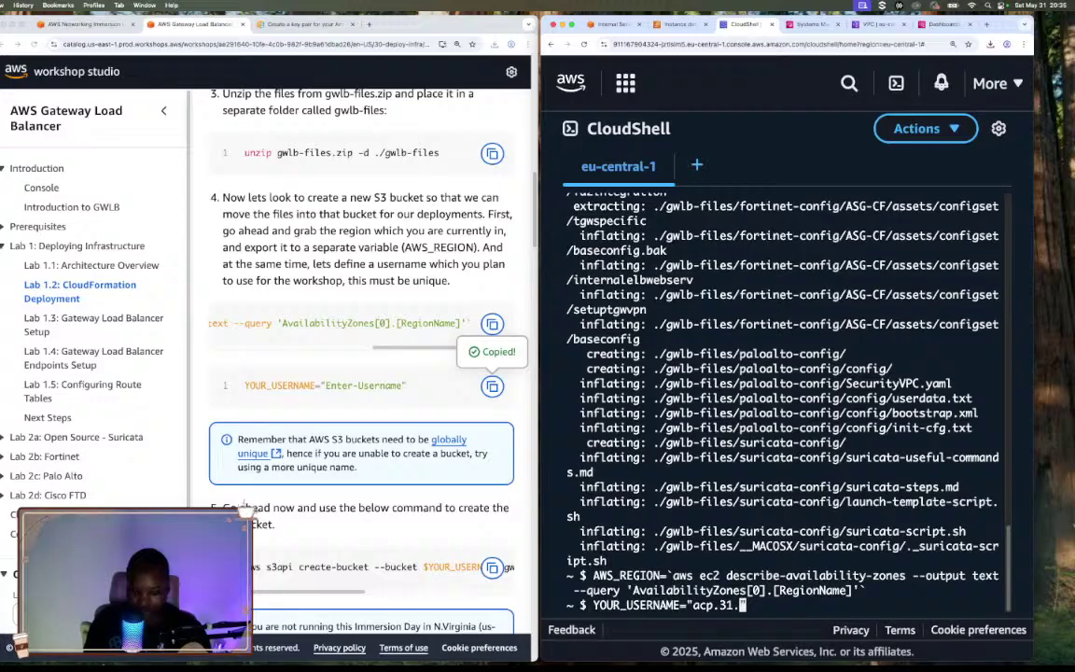
{"action": "key", "text": "BackSpace"}
{"action": "key", "text": "BackSpace"}
{"action": "key", "text": "BackSpace"}
{"action": "key", "text": "BackSpace"}
{"action": "key", "text": "BackSpace"}
{"action": "type", "text": "p"}
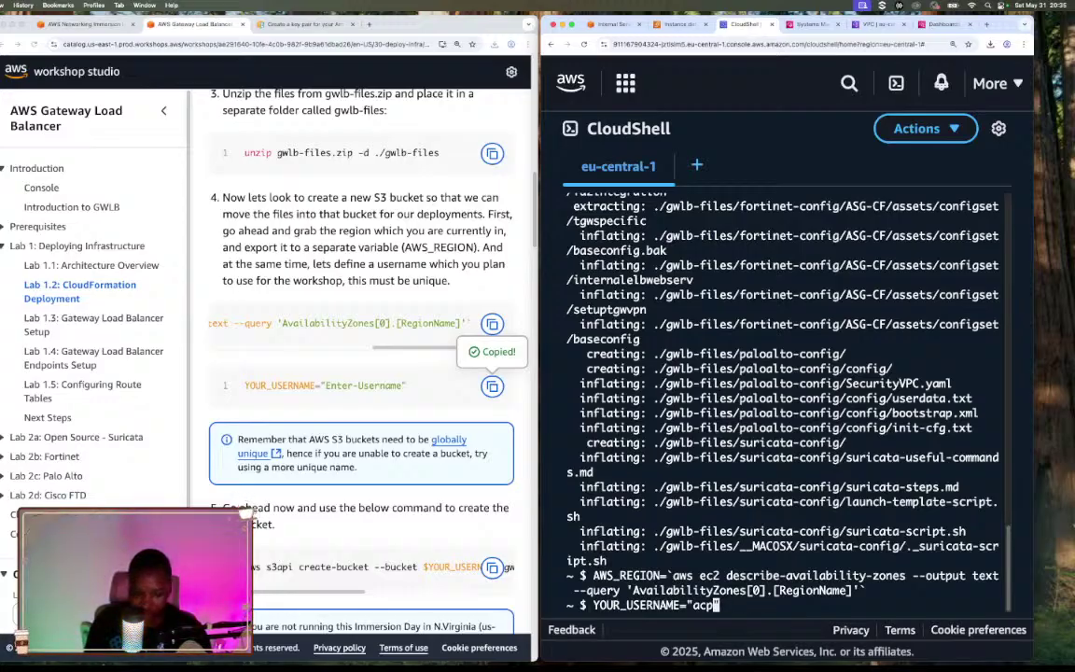
{"action": "type", "text": "3105"}
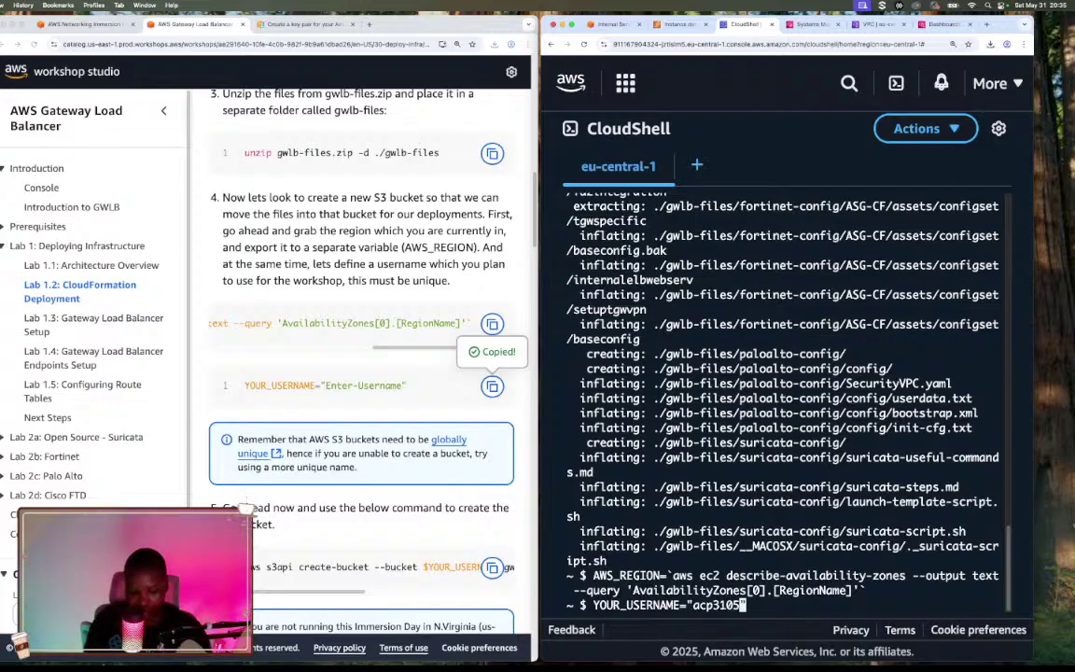
{"action": "type", "text": "2025\""}
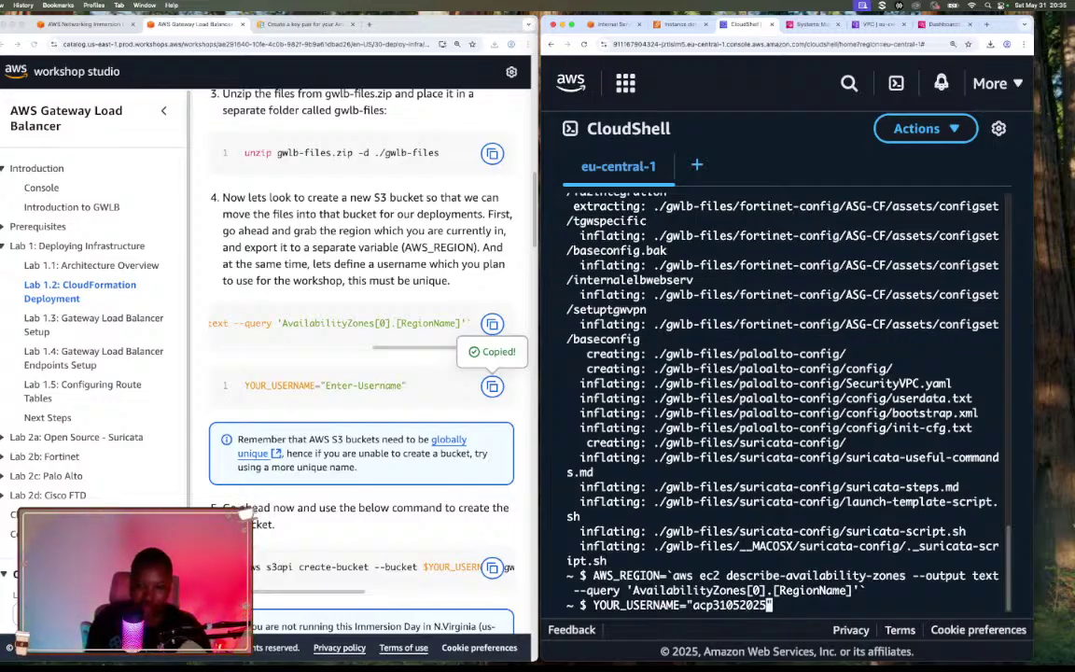
{"action": "key", "text": "Return"}
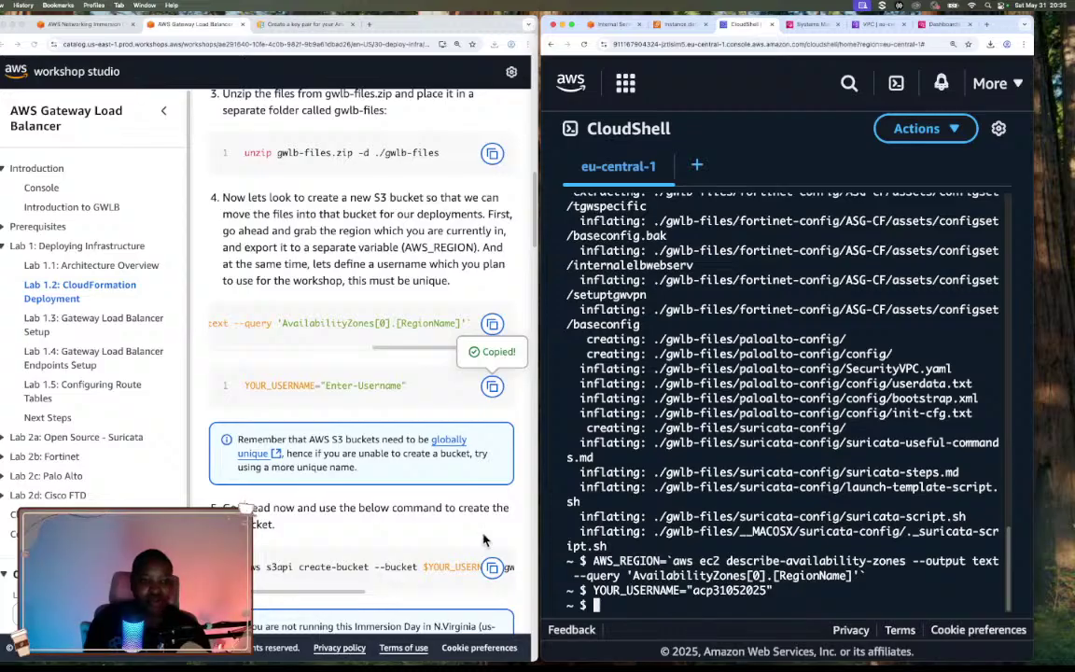
Copy the guide's aws s3api create-bucket command and try to create the $YOUR_USERNAME-gwlblab-deployment-bucket in $AWS_REGION from CloudShell
{"action": "scroll", "coordinate": [433, 481], "scroll_direction": "down", "scroll_amount": 5}
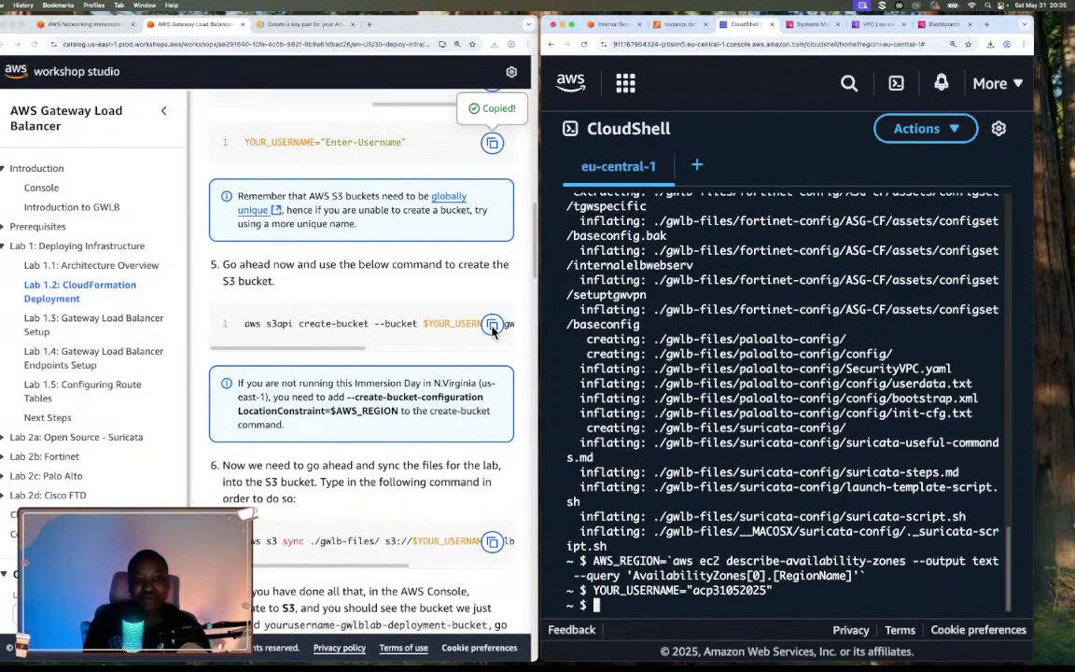
{"action": "left_click", "coordinate": [490, 325]}
{"action": "left_click", "coordinate": [638, 583]}
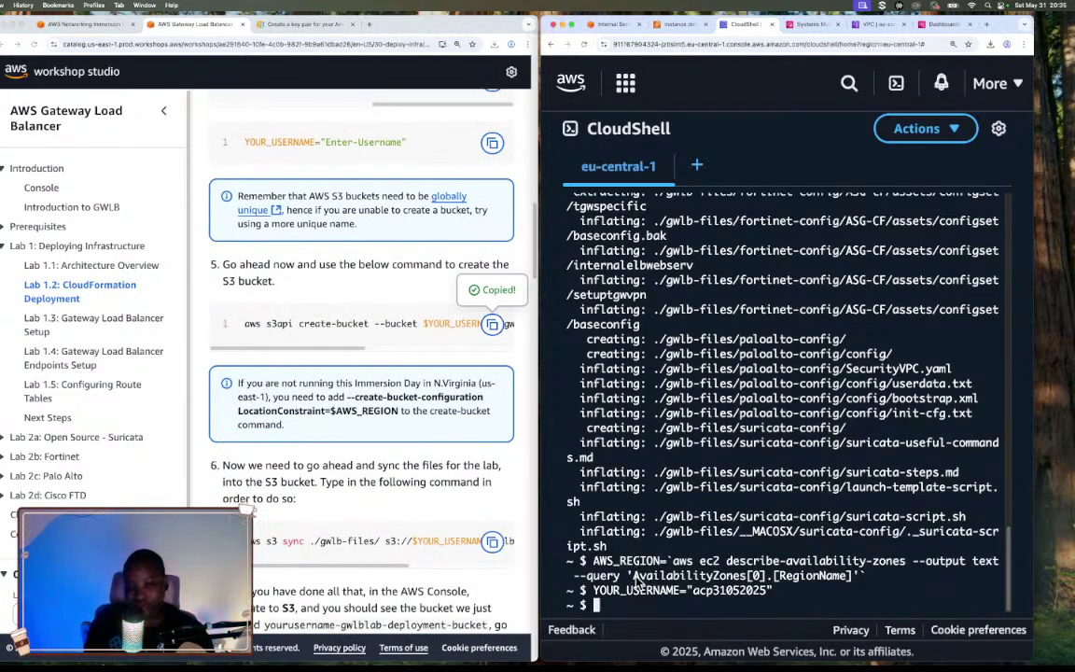
{"action": "key", "text": "super+v"}
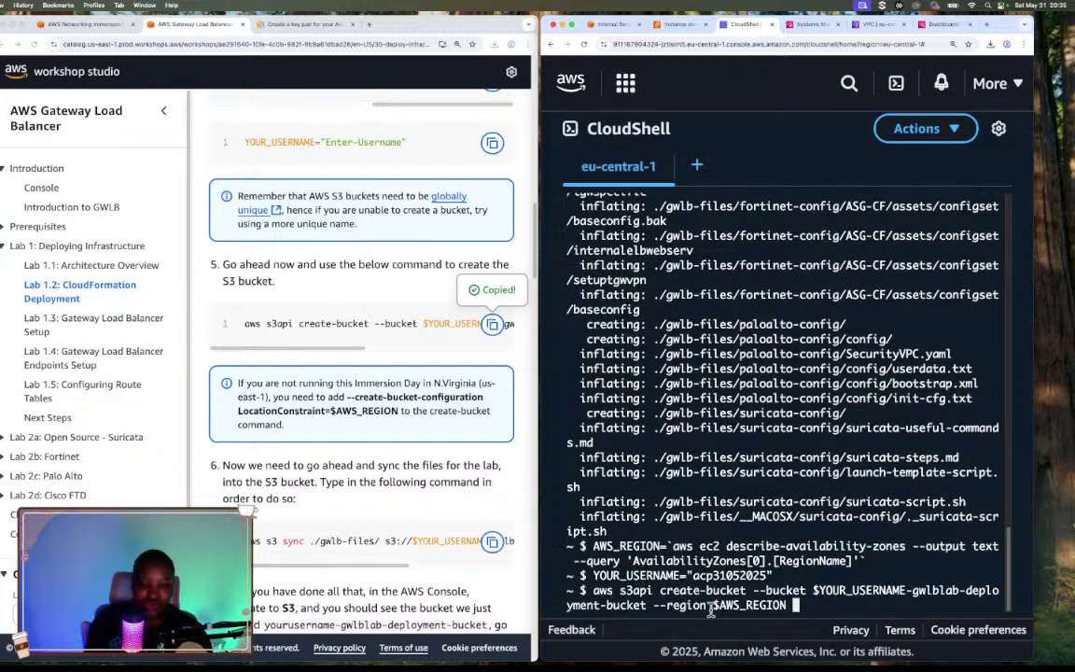
{"action": "key", "text": "Return"}
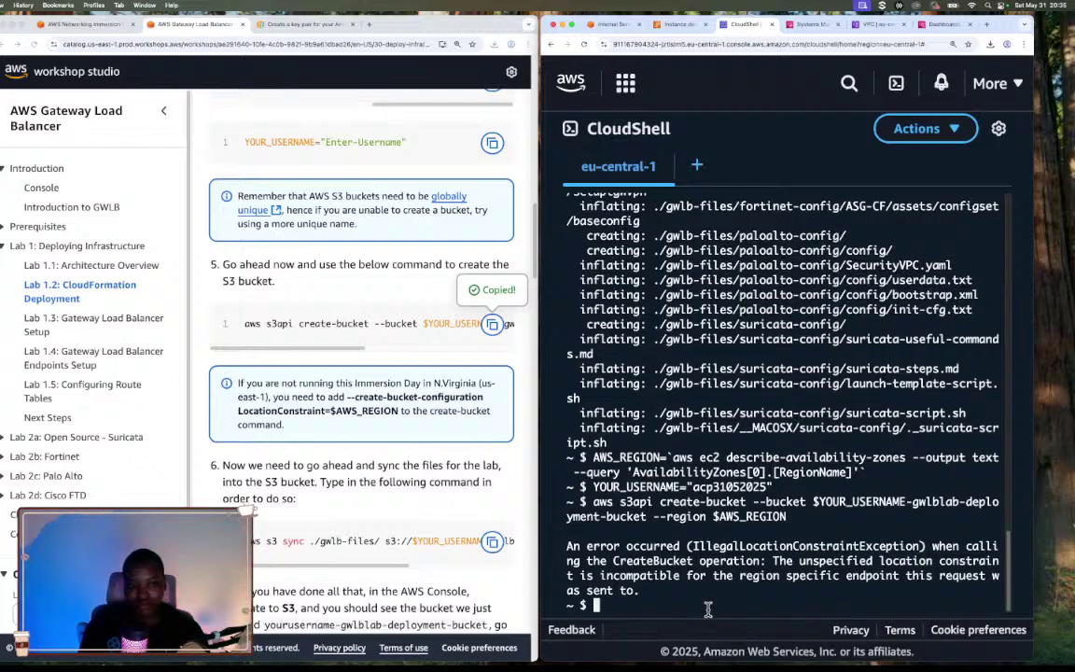
Recall the create-bucket command, append --create-bucket-configuration LocationConstraint=$AWS_REGION and run it to create the deployment bucket
{"action": "key", "text": "Up"}
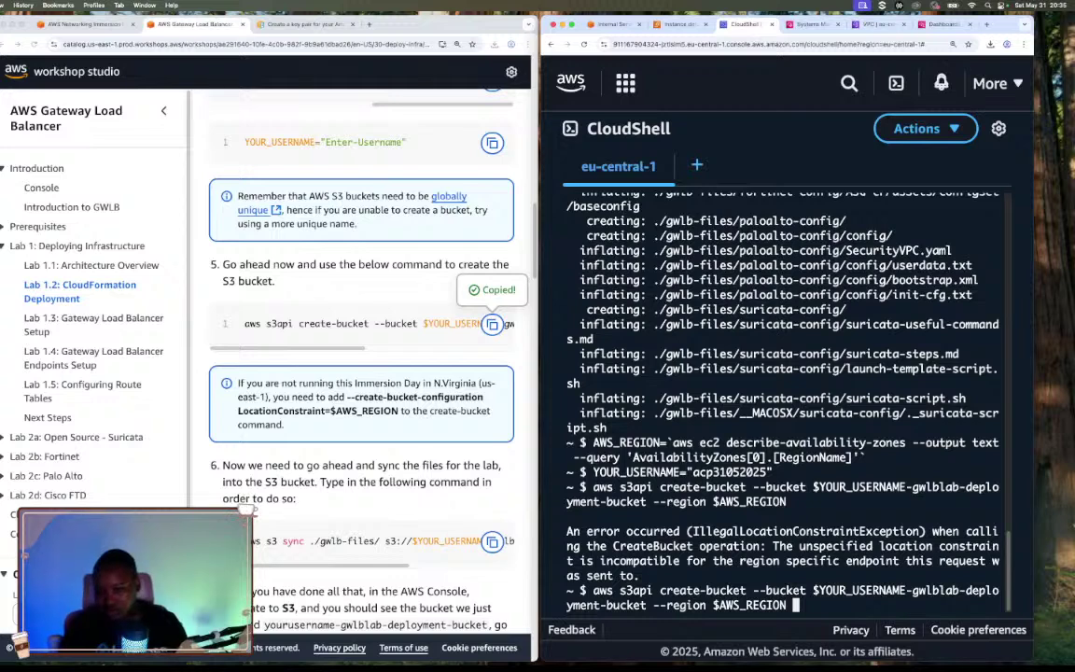
{"action": "key", "text": "BackSpace"}
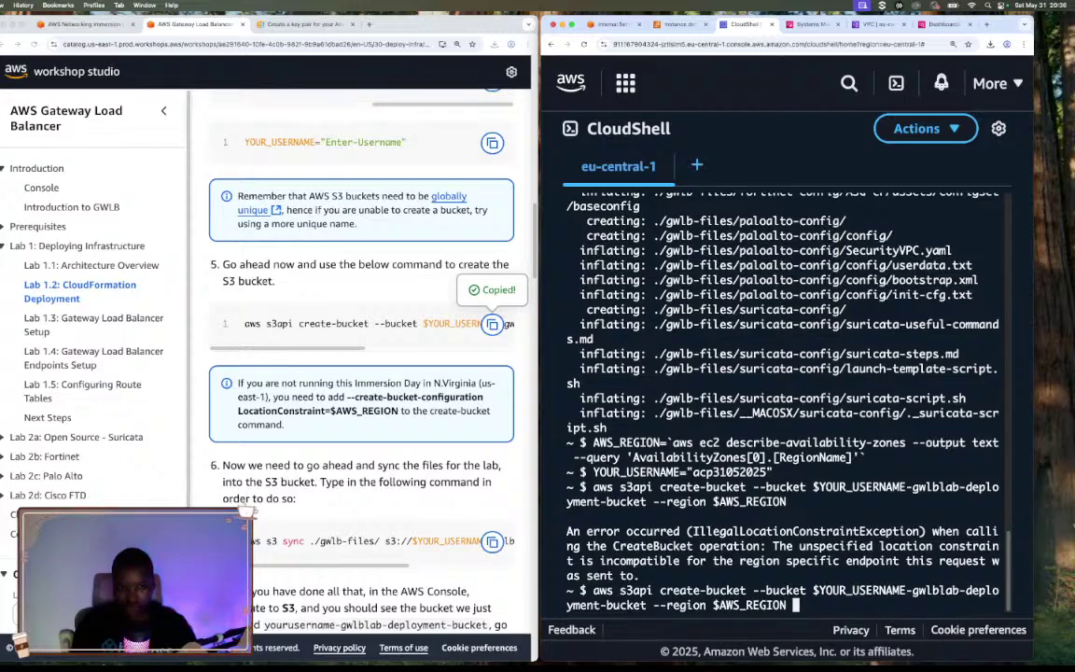
{"action": "type", "text": "--"}
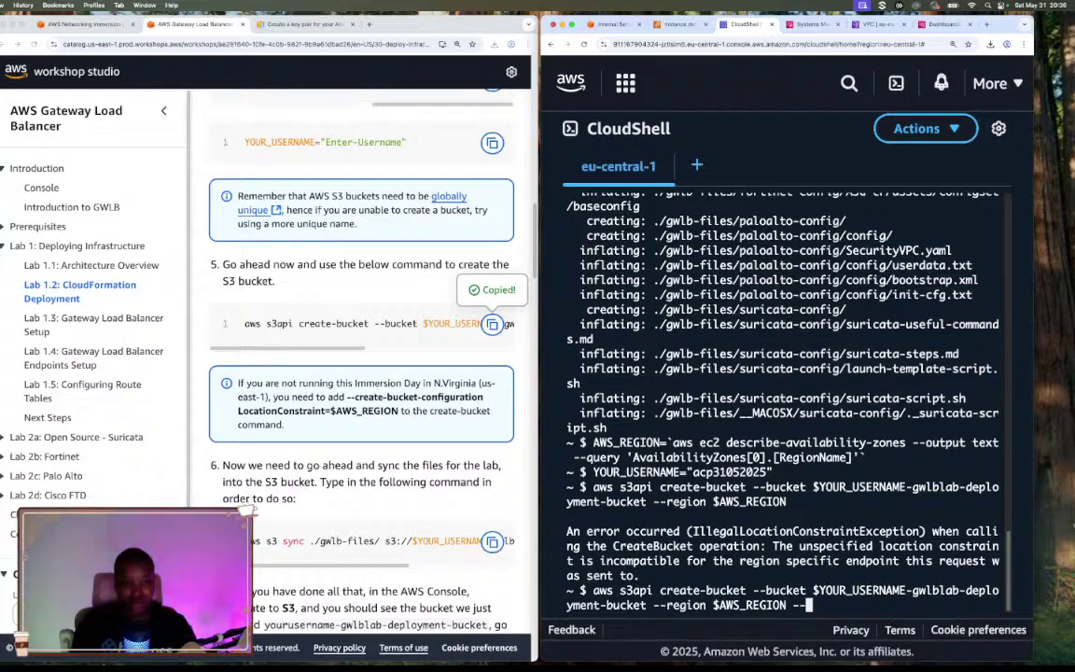
{"action": "type", "text": "create-"}
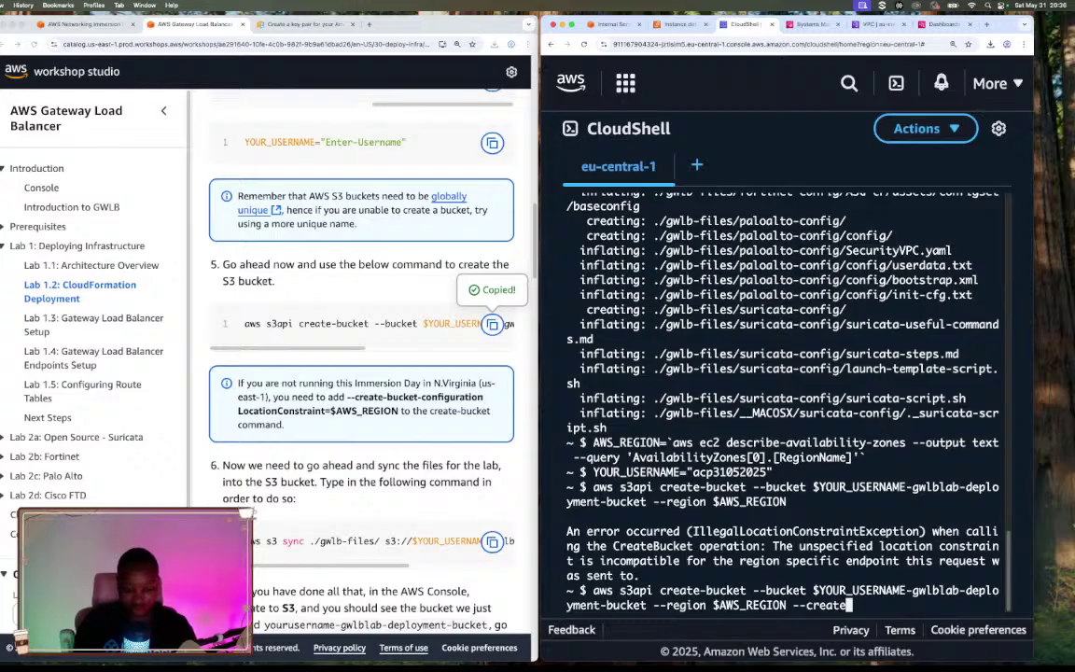
{"action": "type", "text": "bucket"}
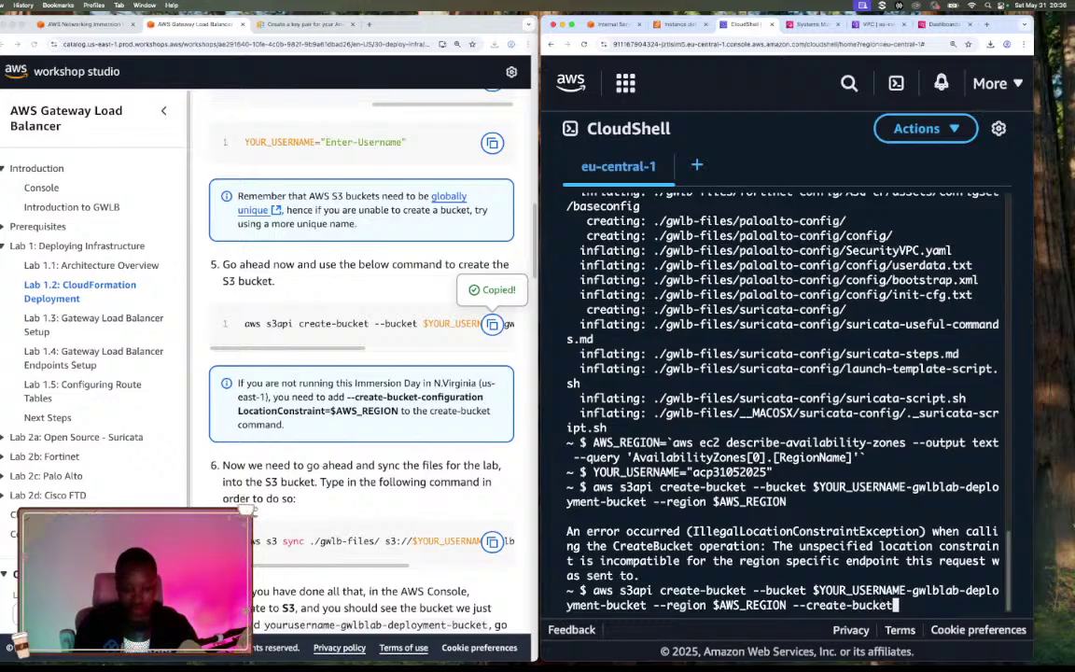
{"action": "type", "text": "-"}
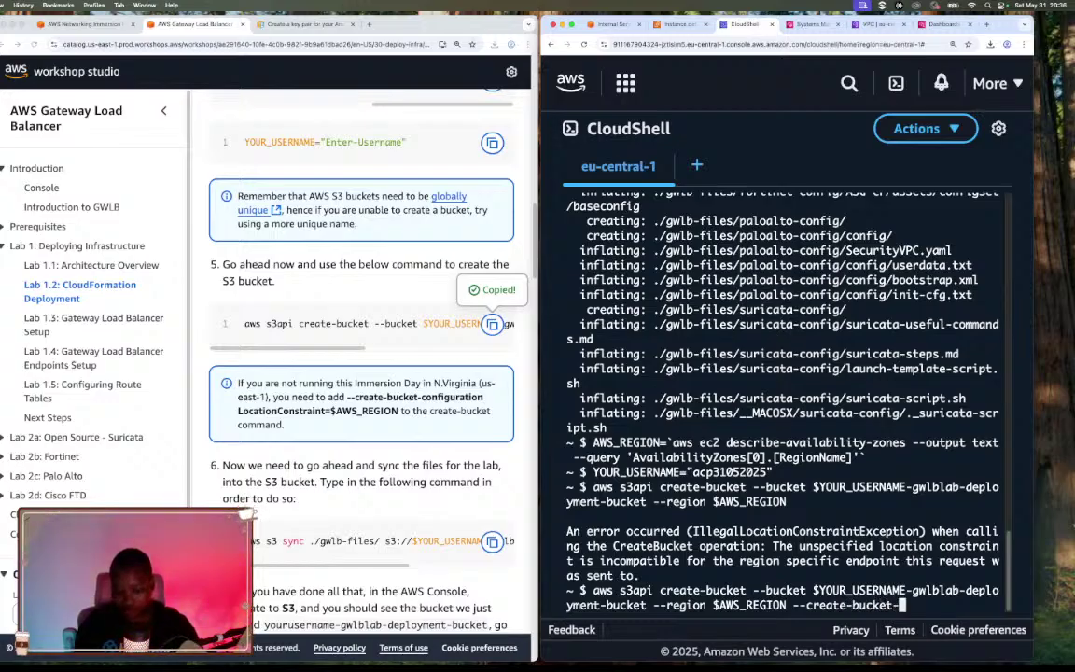
{"action": "type", "text": "configuratio"}
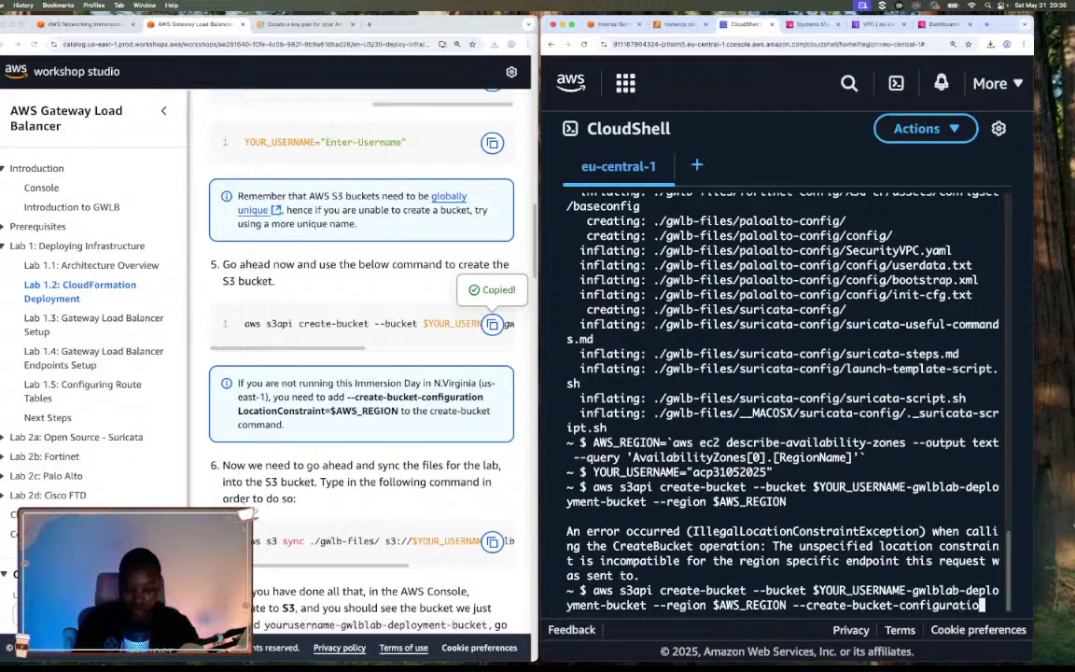
{"action": "type", "text": "n"}
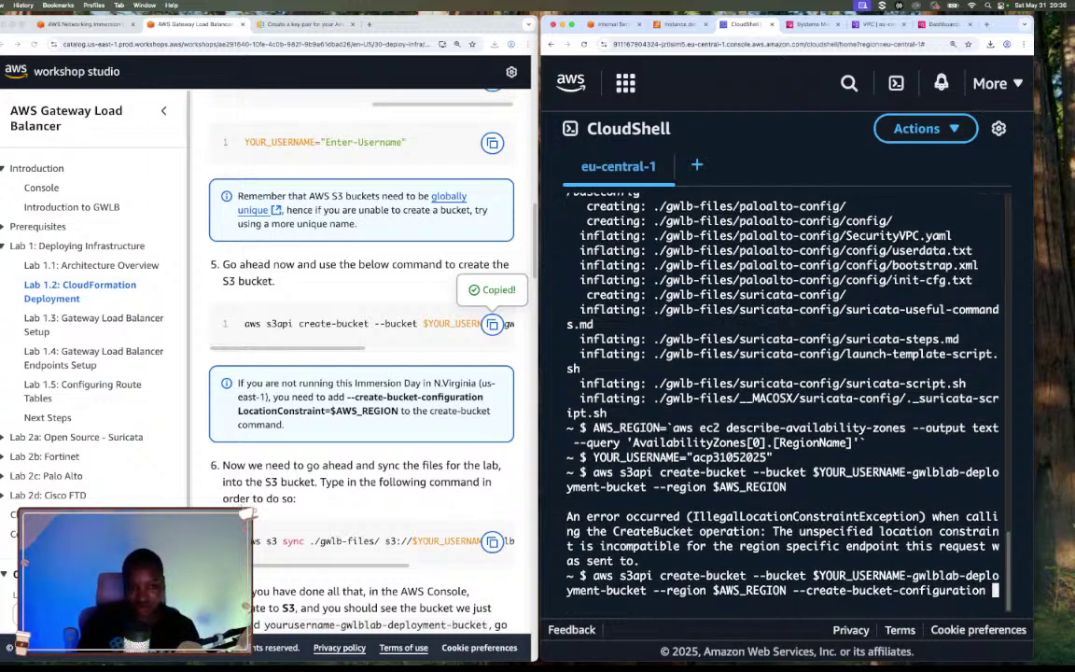
{"action": "type", "text": " Loc"}
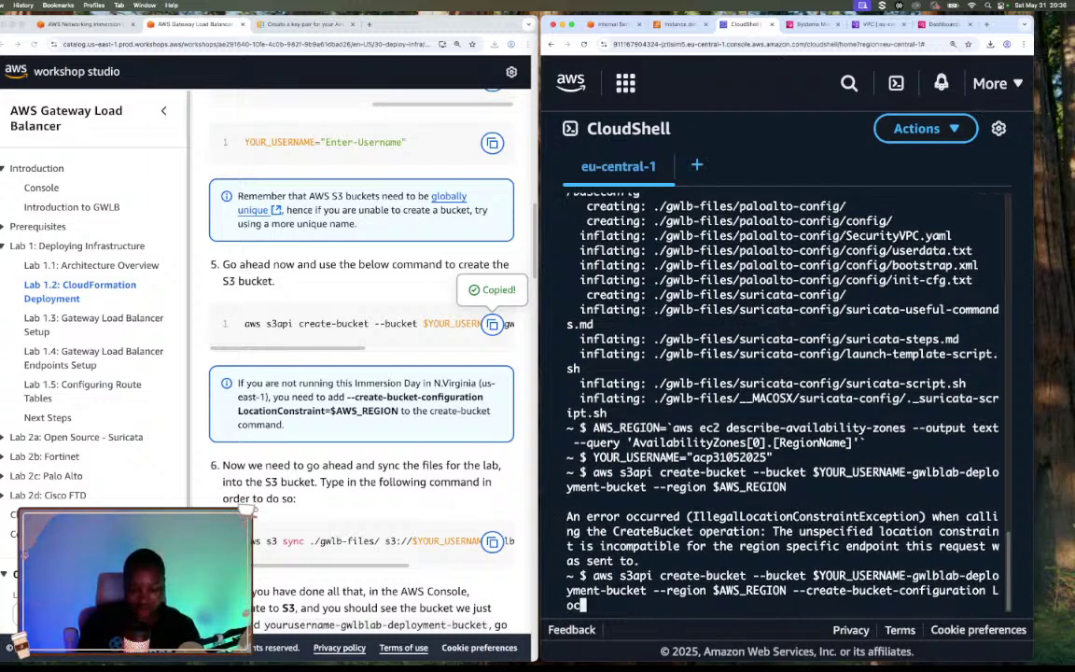
{"action": "type", "text": "ation"}
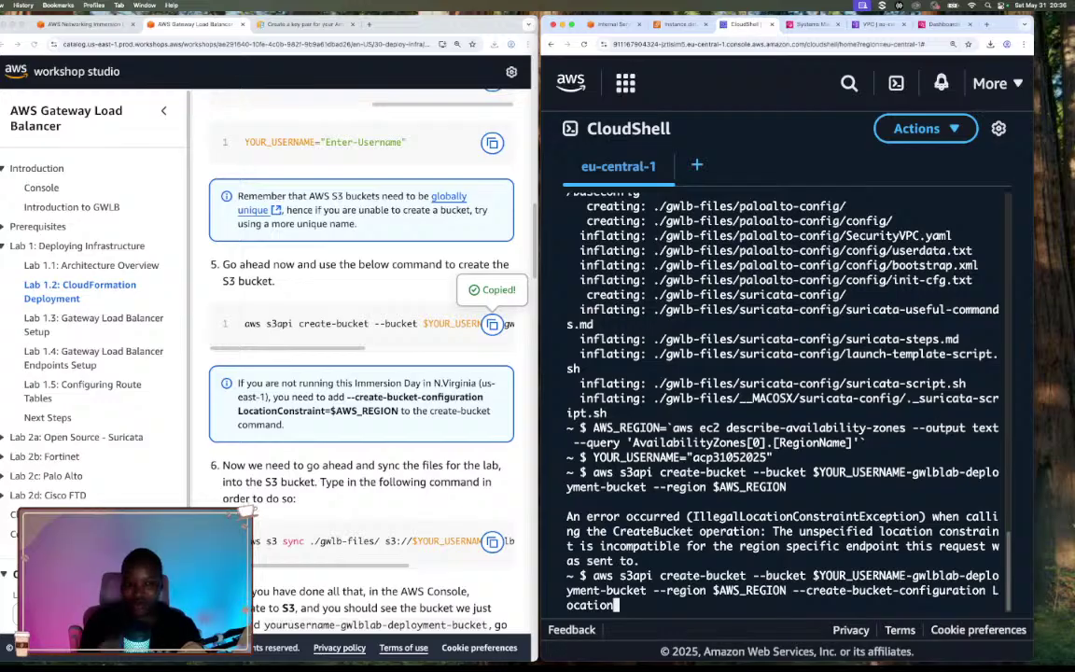
{"action": "type", "text": "Constrai"}
{"action": "type", "text": "nt"}
{"action": "type", "text": "=$"}
{"action": "type", "text": "AWS"}
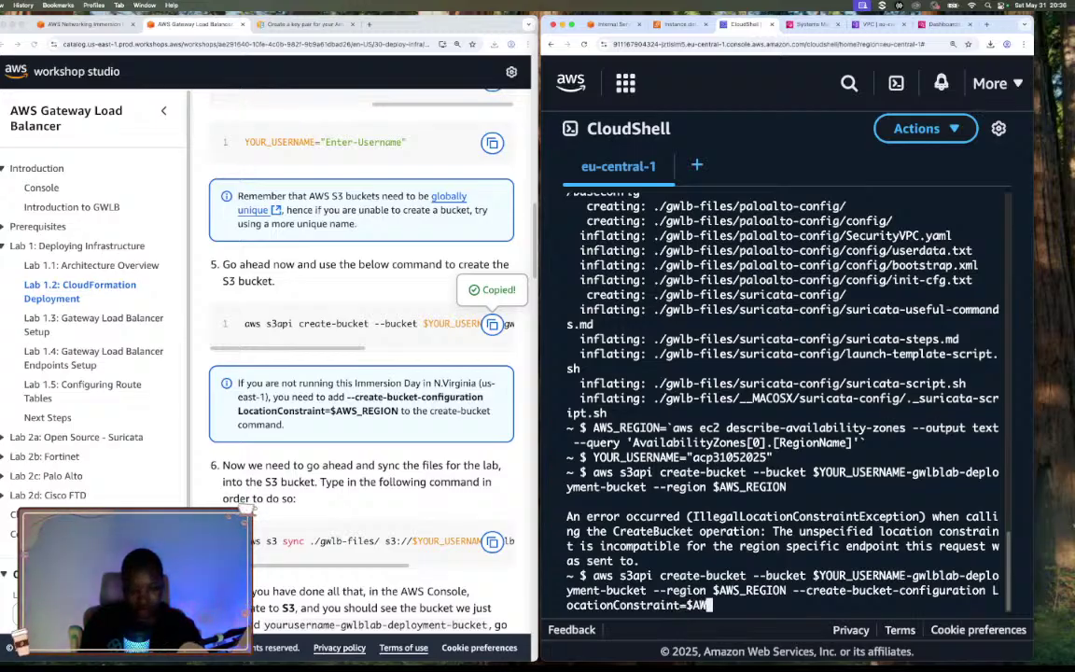
{"action": "type", "text": "GION"}
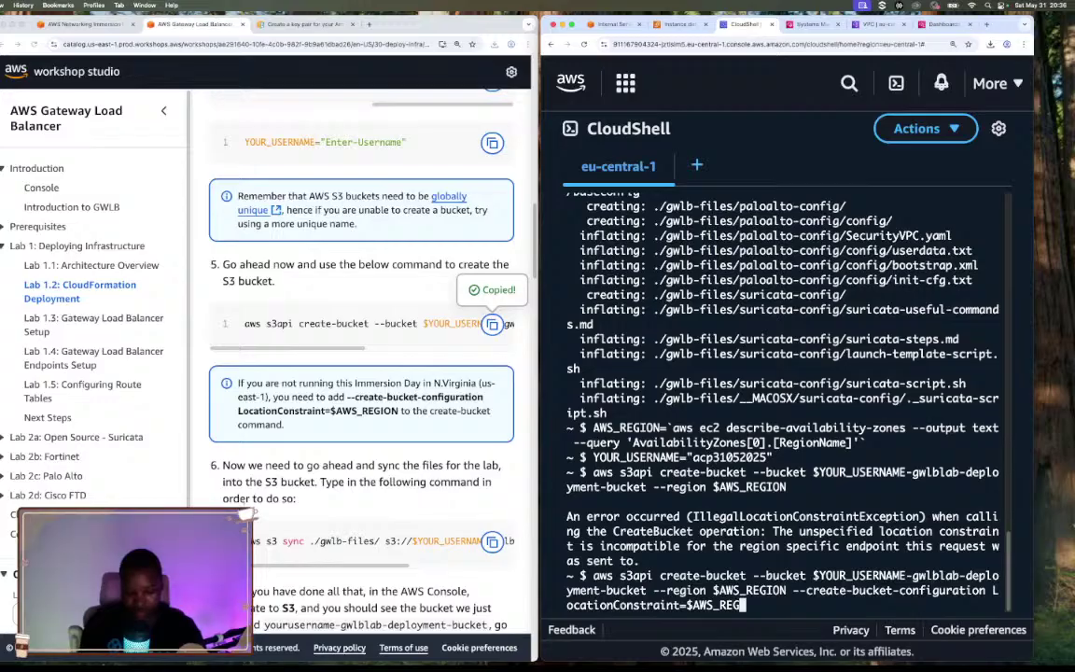
{"action": "key", "text": "Return"}
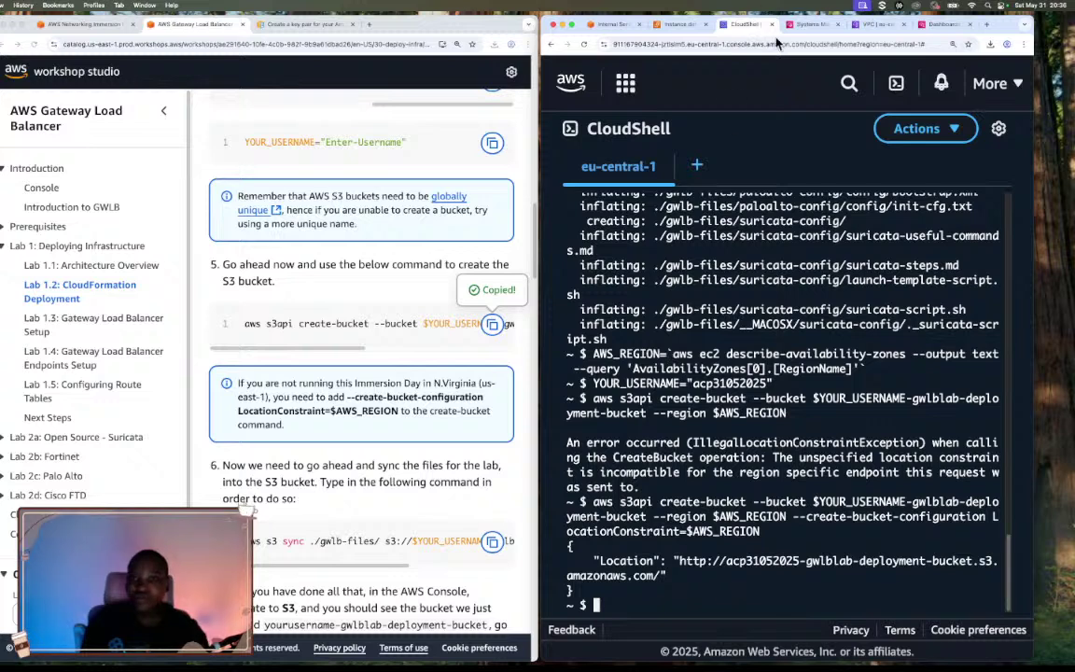
Reload the signed-out Systems Manager page, then remove the session path from its address to load the AWS Console Home
{"action": "left_click", "coordinate": [808, 28]}
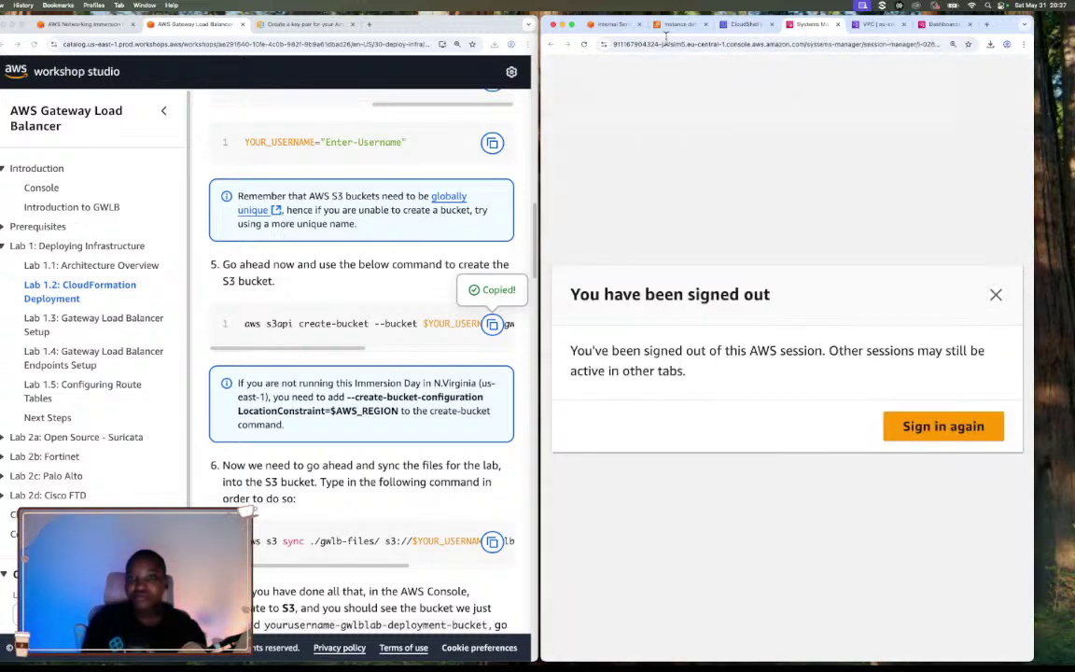
{"action": "left_click", "coordinate": [583, 45]}
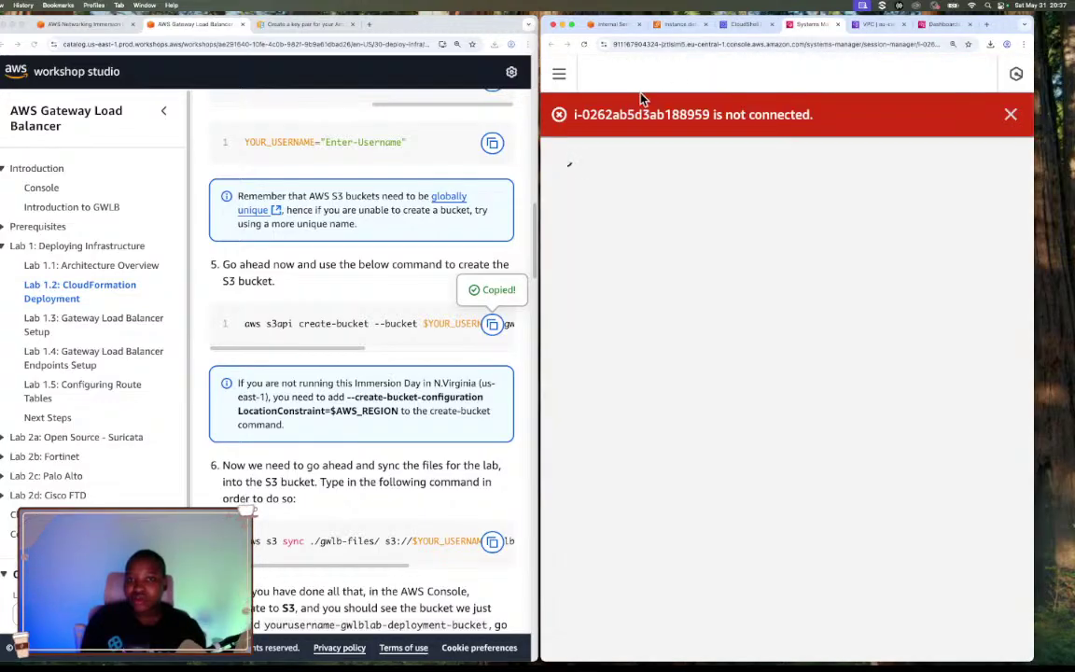
{"action": "left_click", "coordinate": [561, 75]}
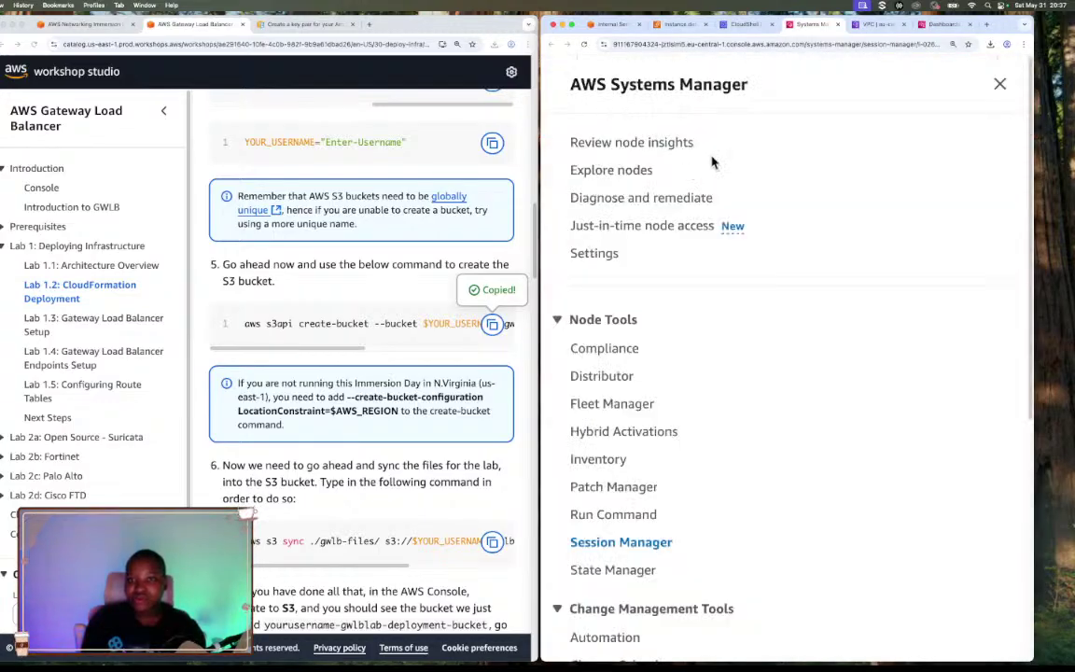
{"action": "left_click", "coordinate": [1000, 84]}
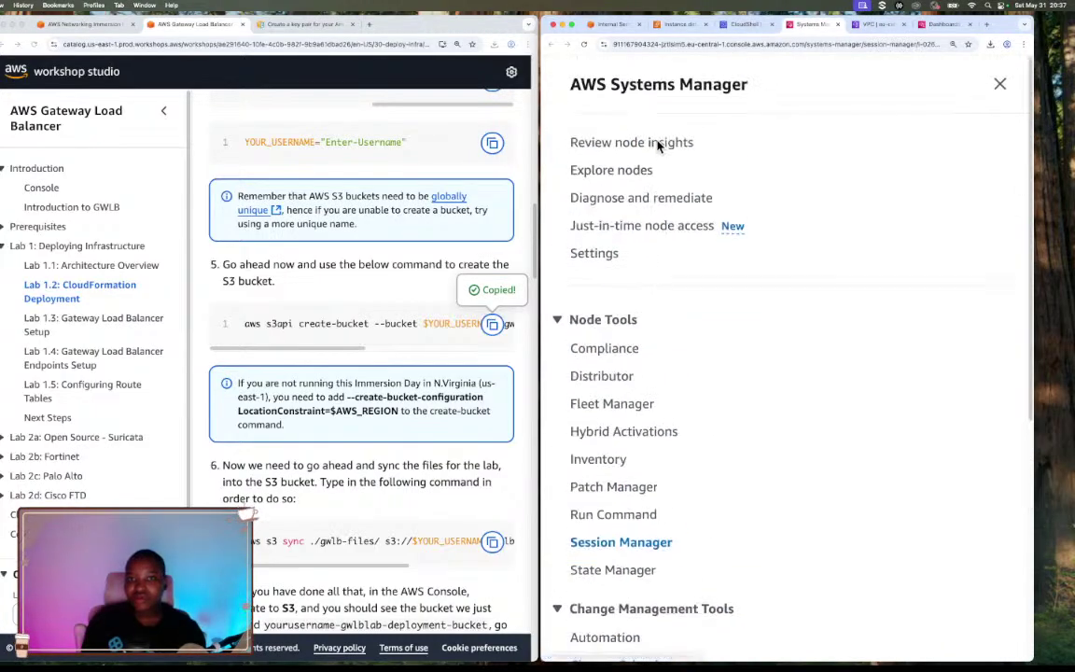
{"action": "left_click", "coordinate": [1000, 84]}
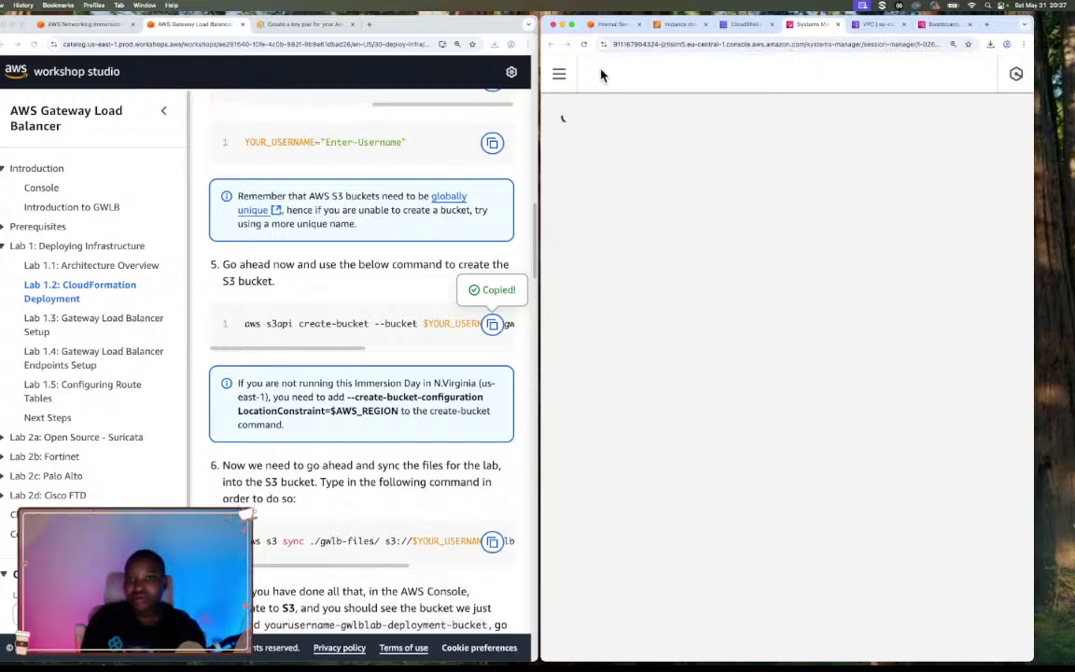
{"action": "left_click", "coordinate": [585, 45]}
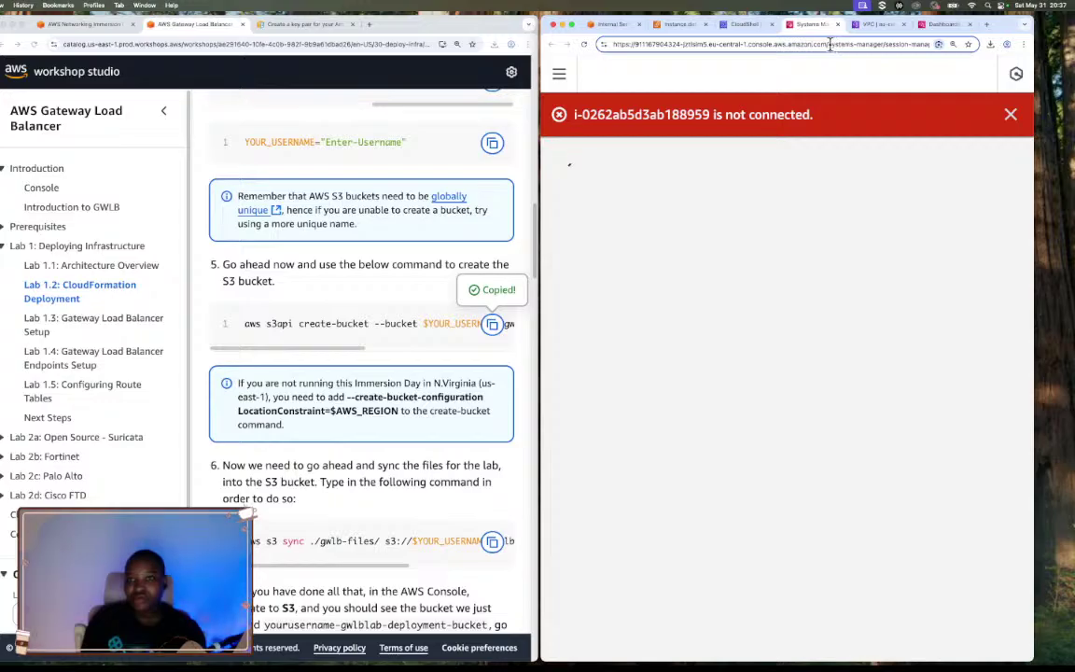
{"action": "left_click_drag", "start_coordinate": [833, 44], "coordinate": [868, 79]}
{"action": "key", "text": "BackSpace"}
{"action": "key", "text": "Return"}
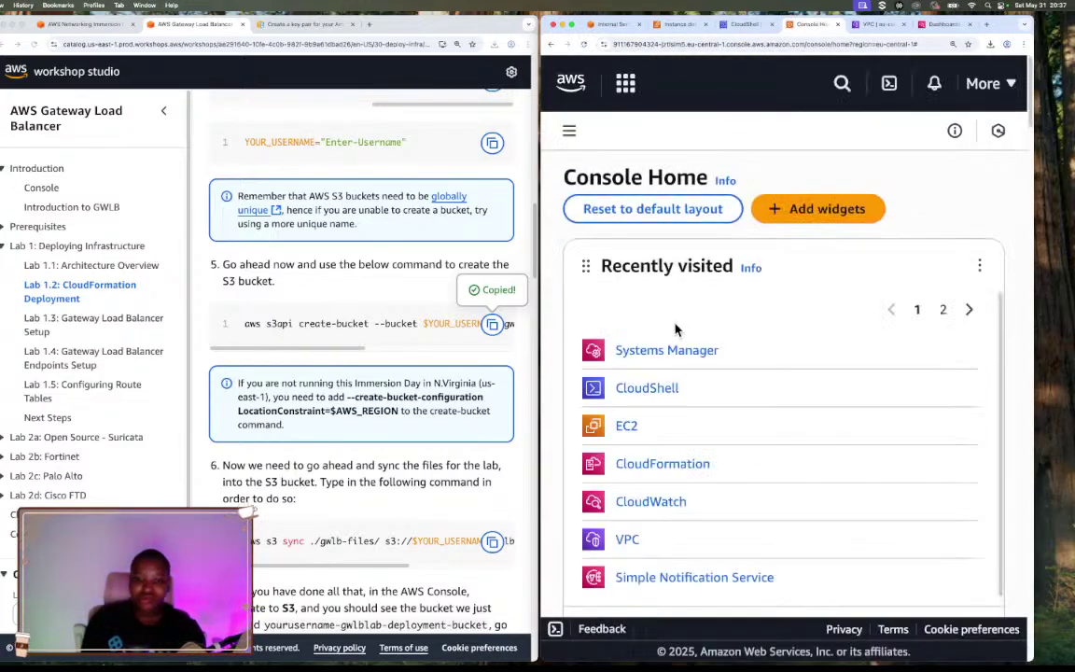
Search the console for "s3", open the S3 service and select acp31052025-gwlblab-deployment-bucket in the general purpose buckets list
{"action": "left_click", "coordinate": [842, 83]}
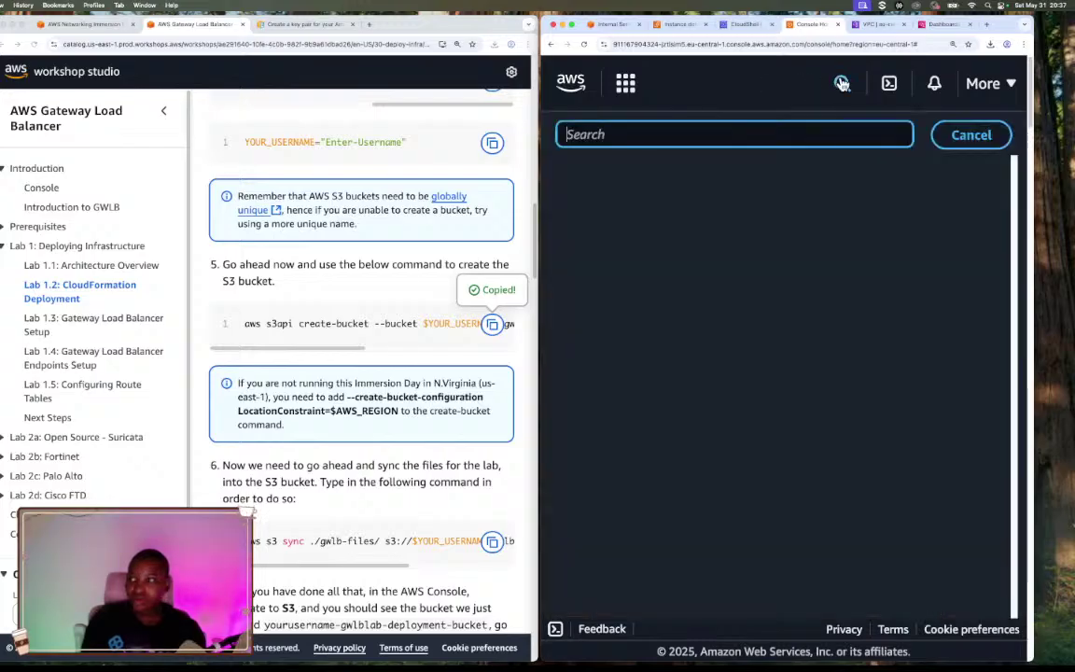
{"action": "type", "text": "s3"}
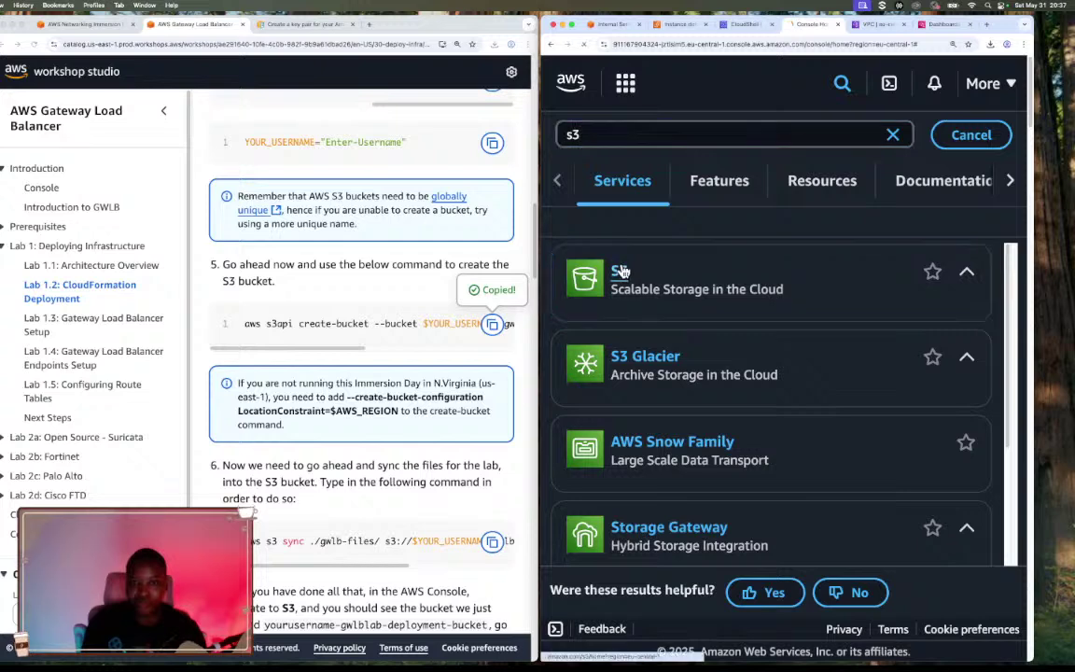
{"action": "left_click", "coordinate": [619, 271]}
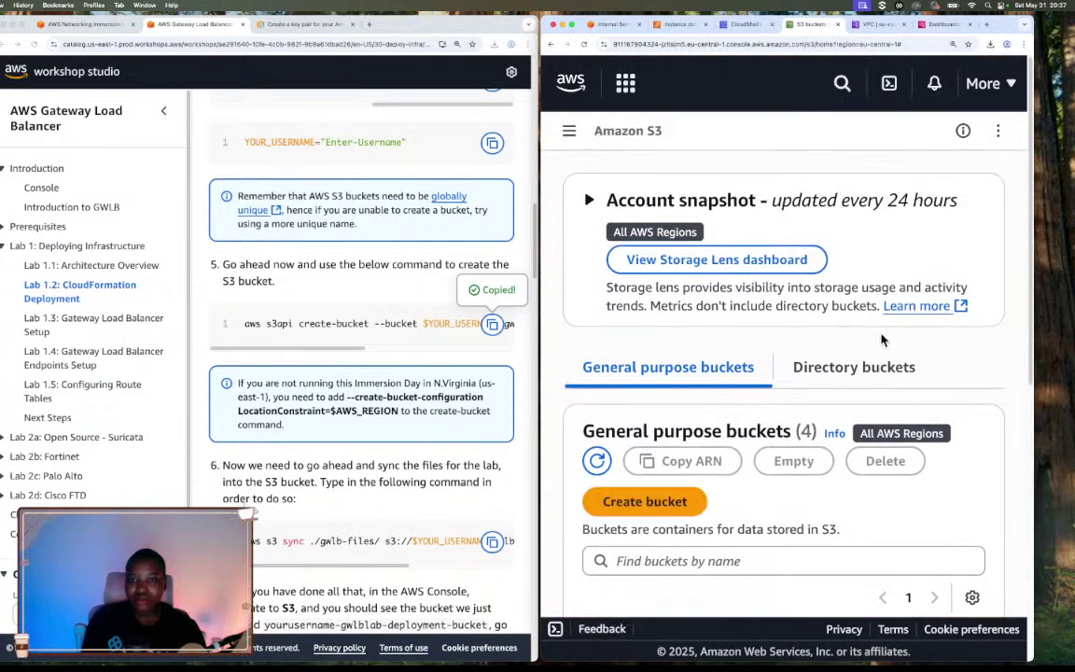
{"action": "scroll", "coordinate": [886, 336], "scroll_direction": "down", "scroll_amount": 3}
{"action": "scroll", "coordinate": [882, 341], "scroll_direction": "down", "scroll_amount": 2}
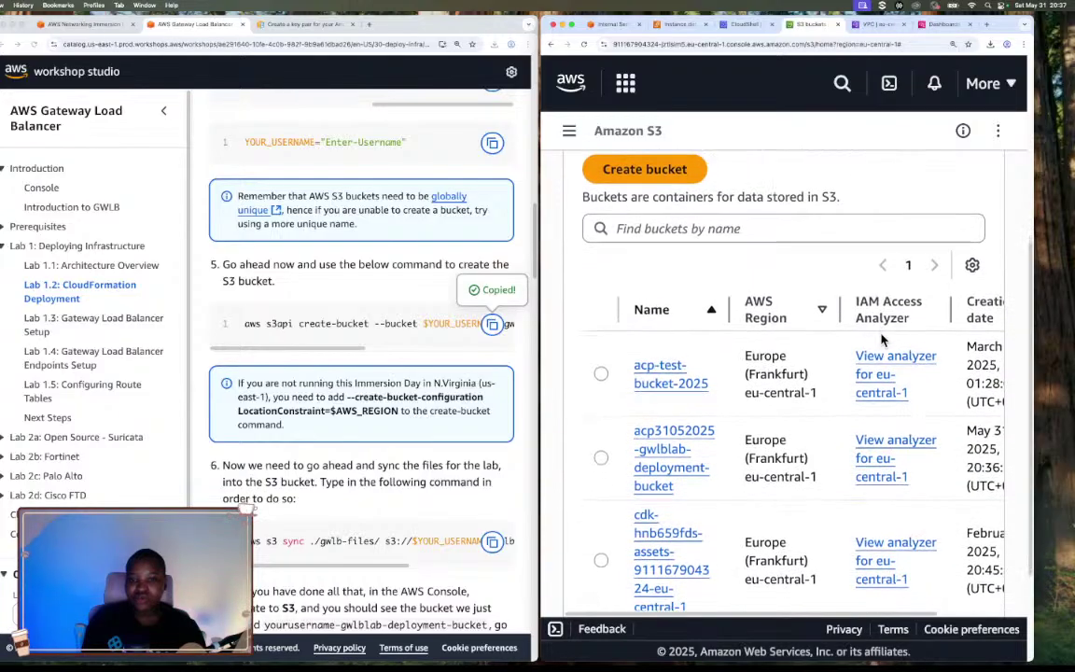
{"action": "scroll", "coordinate": [882, 339], "scroll_direction": "down", "scroll_amount": 1}
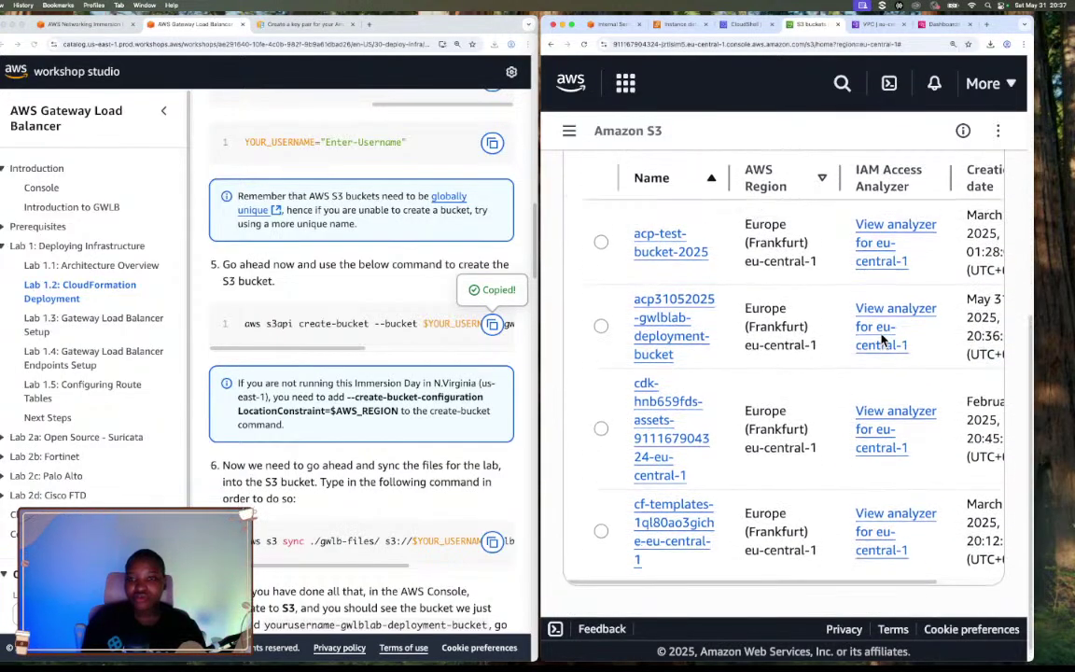
{"action": "left_click", "coordinate": [601, 351]}
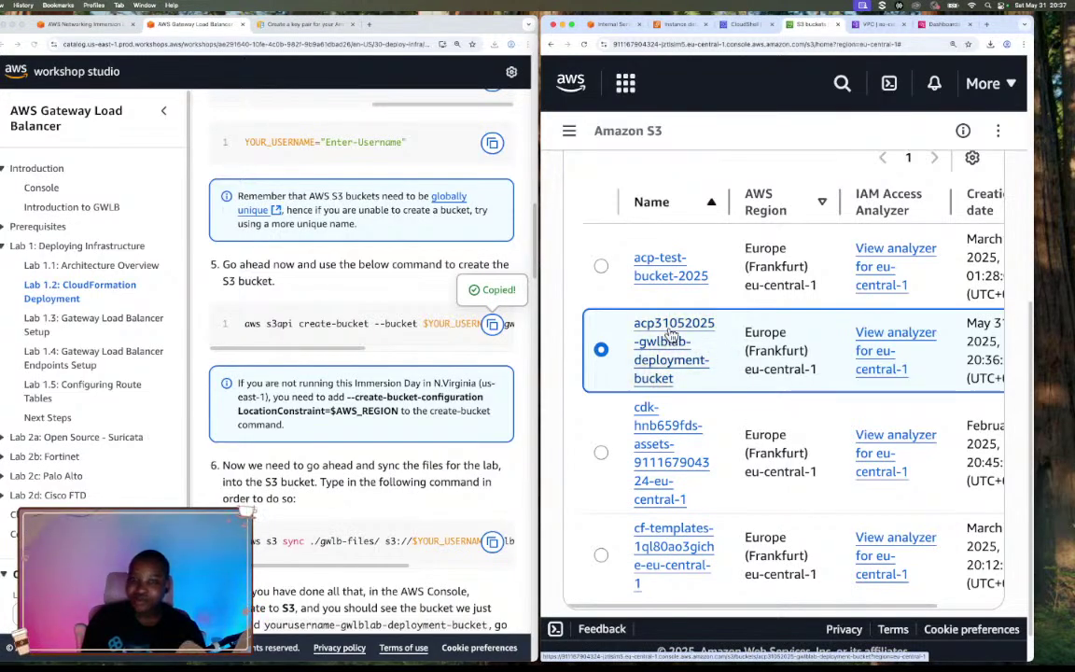
Copy the guide's aws s3 sync command and run it in CloudShell to upload ./gwlb-files/ to s3://$YOUR_USERNAME-gwlblab-deployment-bucket
{"action": "left_click", "coordinate": [742, 24]}
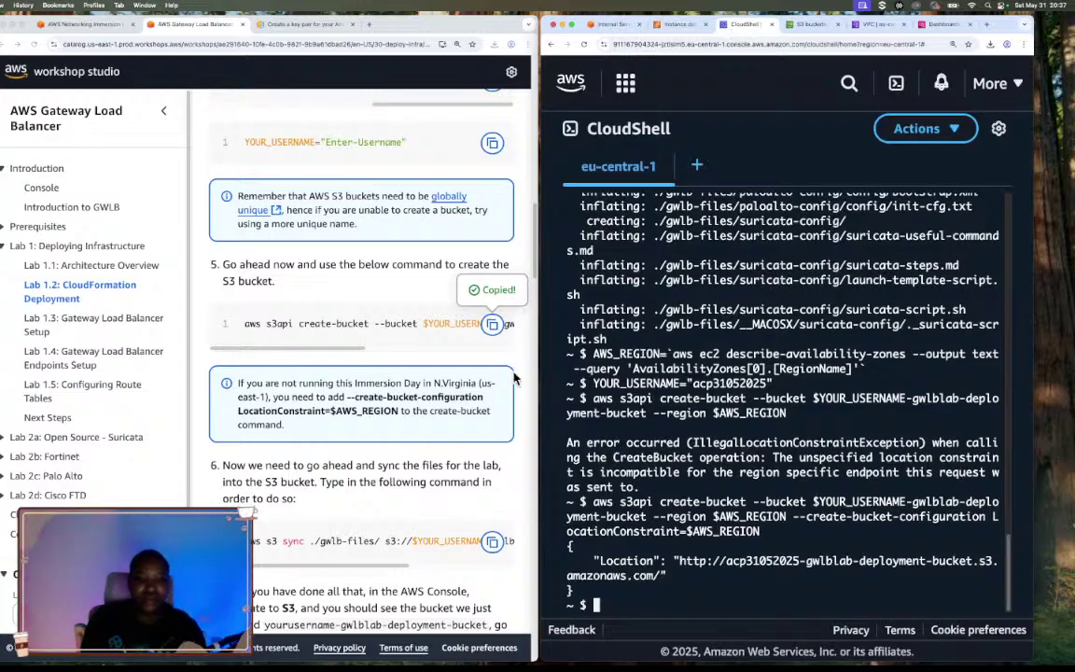
{"action": "left_click", "coordinate": [365, 569]}
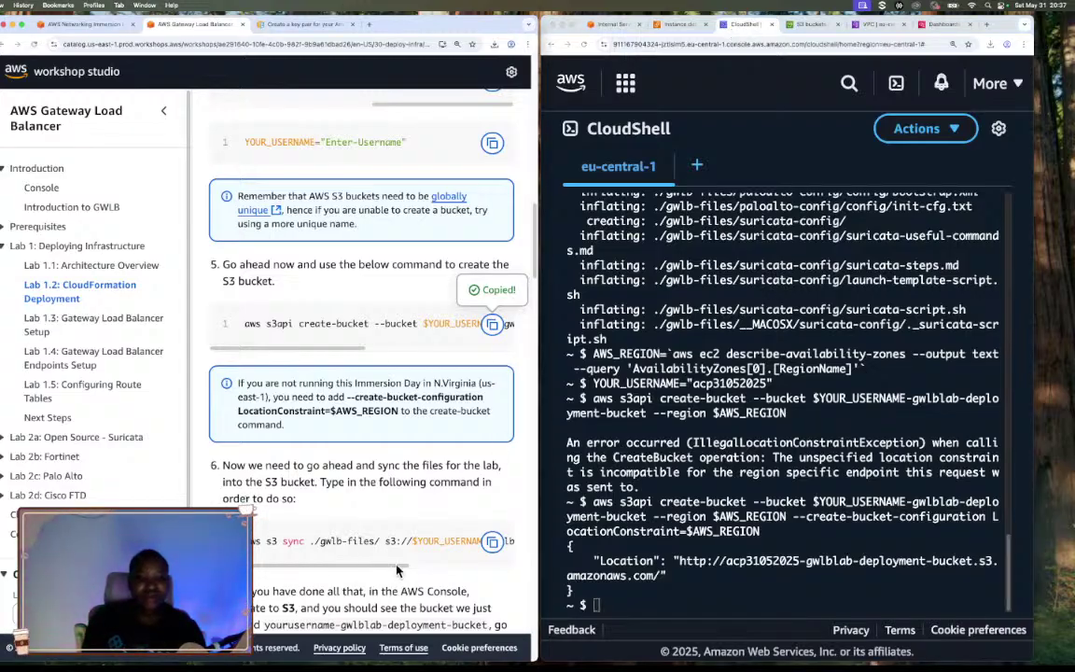
{"action": "left_click_drag", "start_coordinate": [378, 573], "coordinate": [571, 564]}
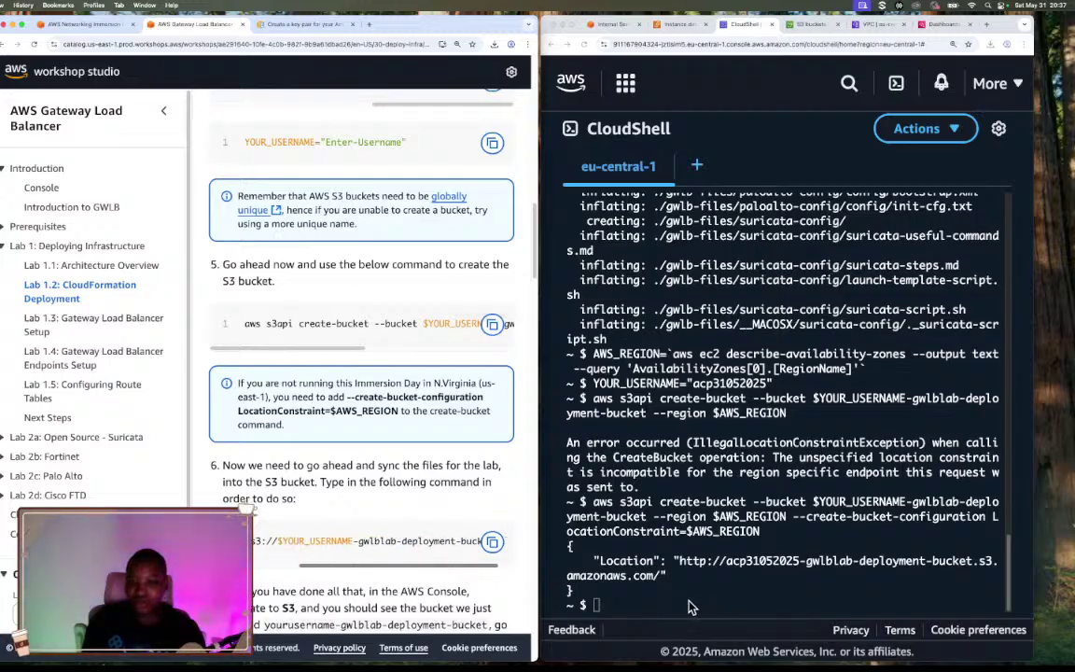
{"action": "left_click", "coordinate": [494, 543]}
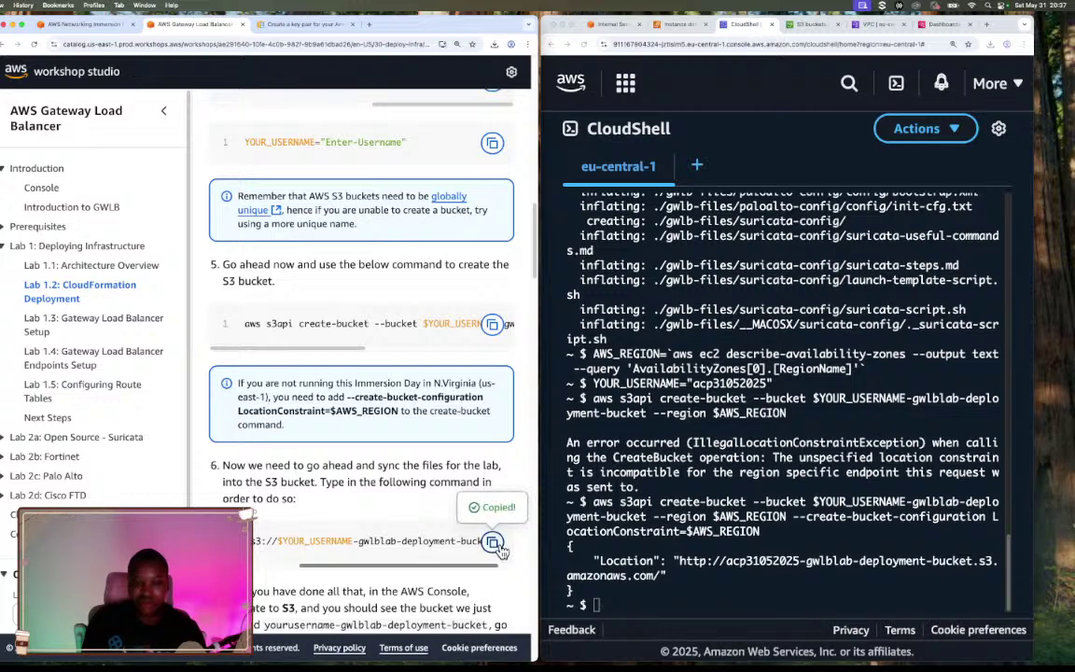
{"action": "left_click", "coordinate": [663, 593]}
{"action": "key", "text": "super+v"}
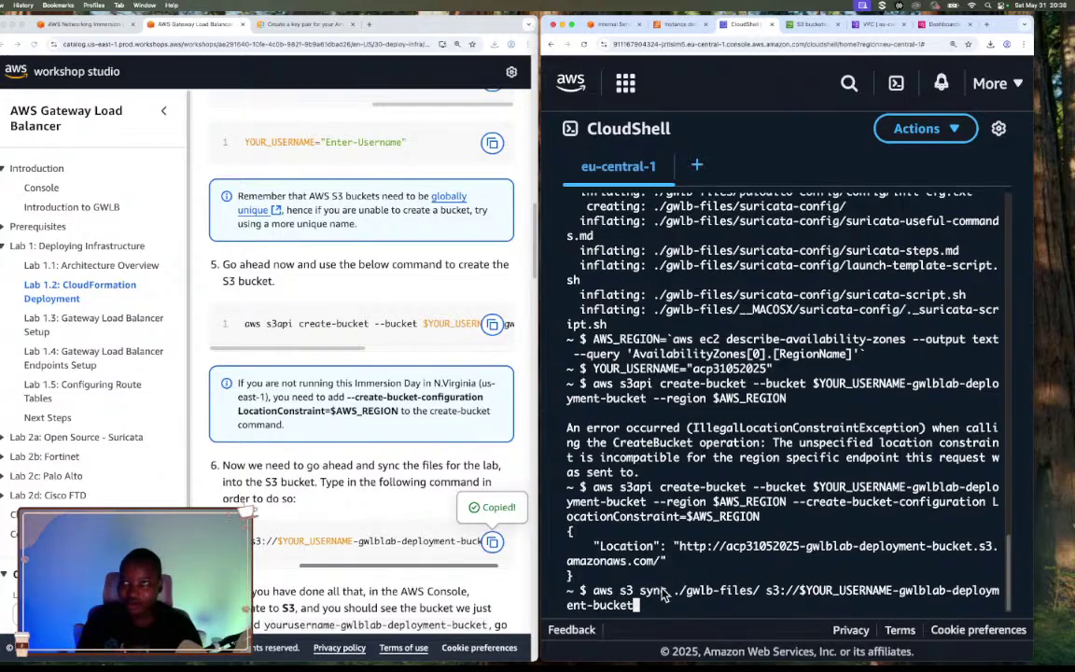
{"action": "key", "text": "Return"}
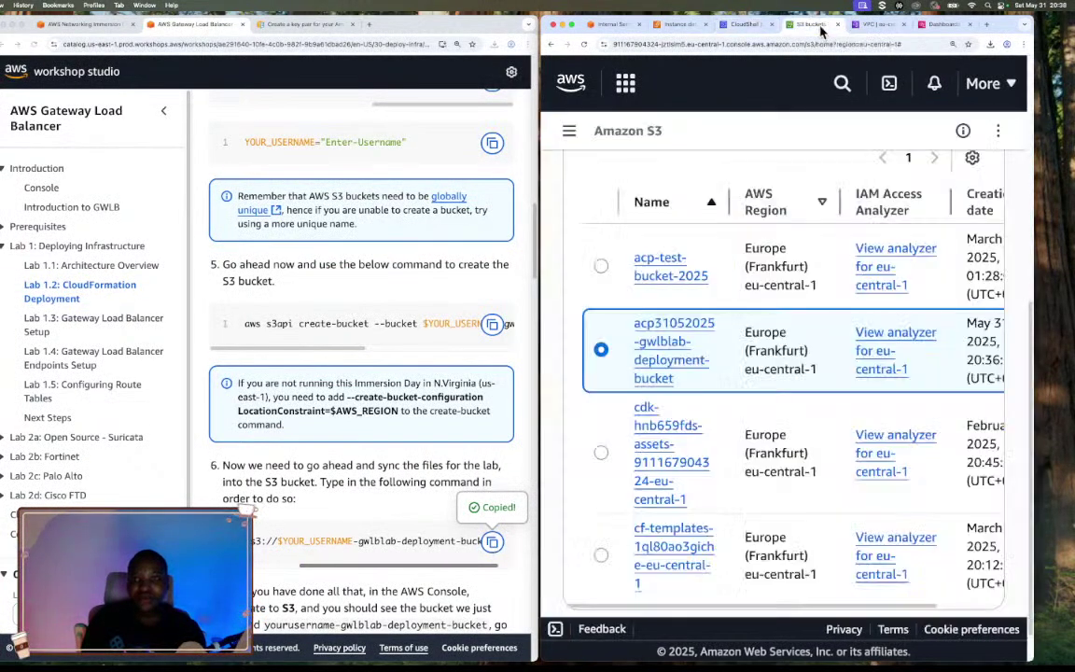
Open acp31052025-gwlblab-deployment-bucket in S3 and check its list of objects for the synced lab folders
{"action": "left_click", "coordinate": [805, 24]}
{"action": "left_click", "coordinate": [670, 344]}
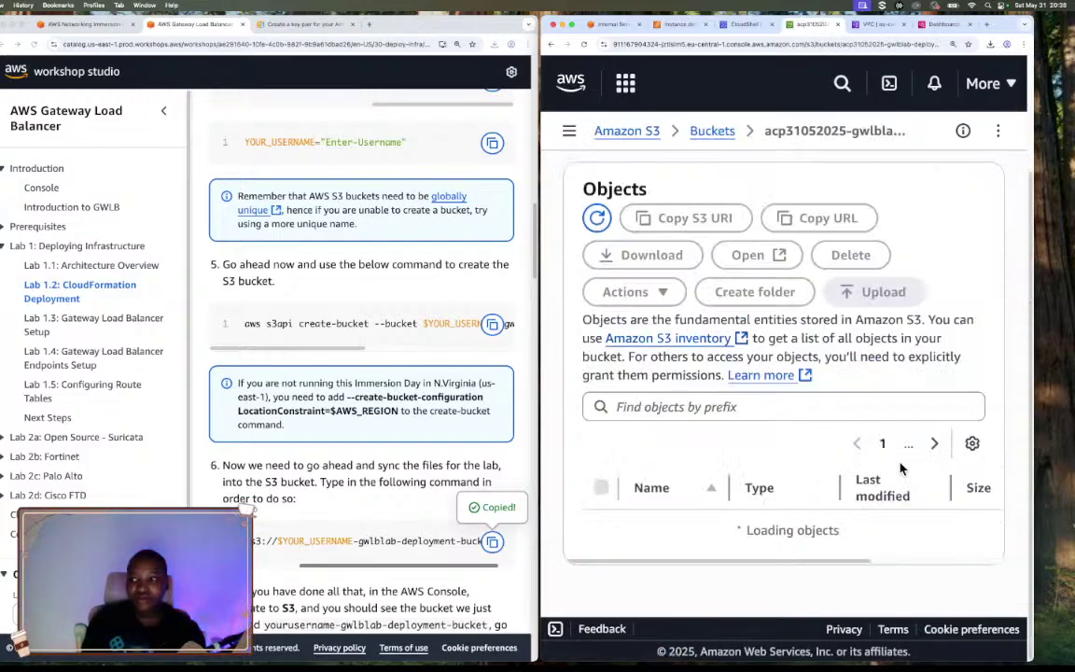
{"action": "scroll", "coordinate": [873, 429], "scroll_direction": "up", "scroll_amount": 1}
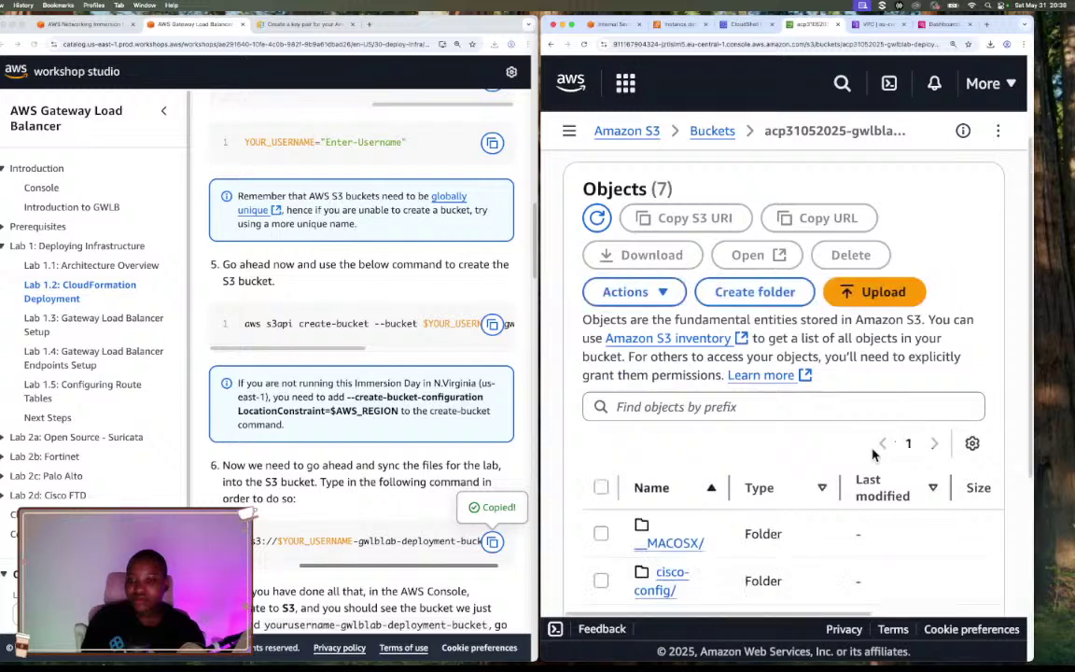
{"action": "scroll", "coordinate": [868, 453], "scroll_direction": "down", "scroll_amount": 3}
{"action": "scroll", "coordinate": [828, 484], "scroll_direction": "down", "scroll_amount": 4}
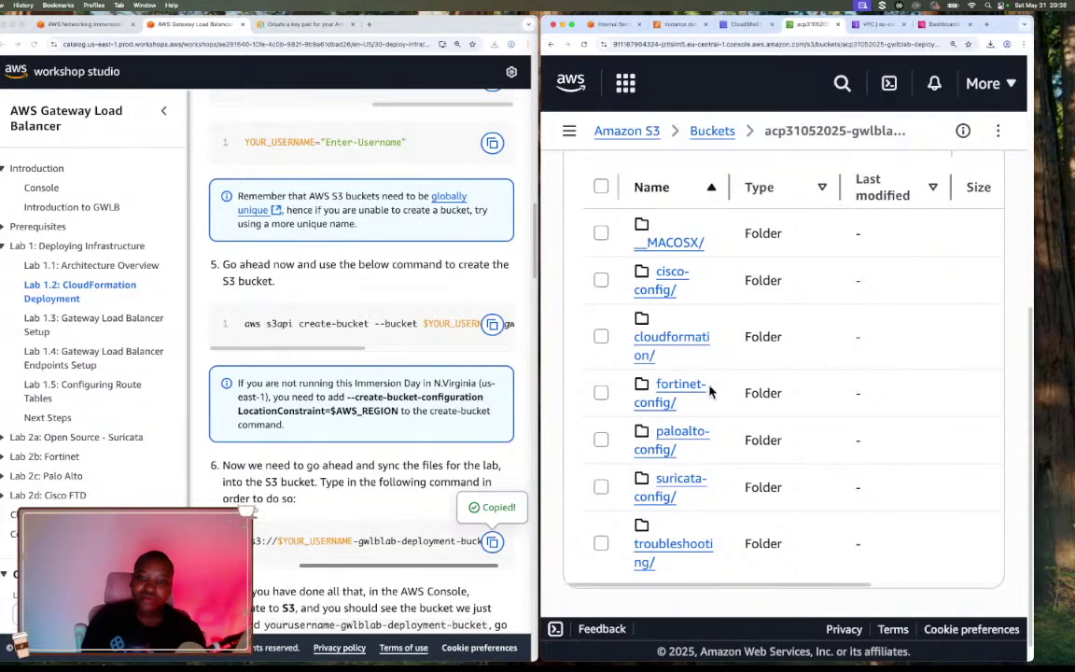
Read the guide's bucket check and its Deploying the CloudFormation Template instructions
{"action": "left_click", "coordinate": [740, 24]}
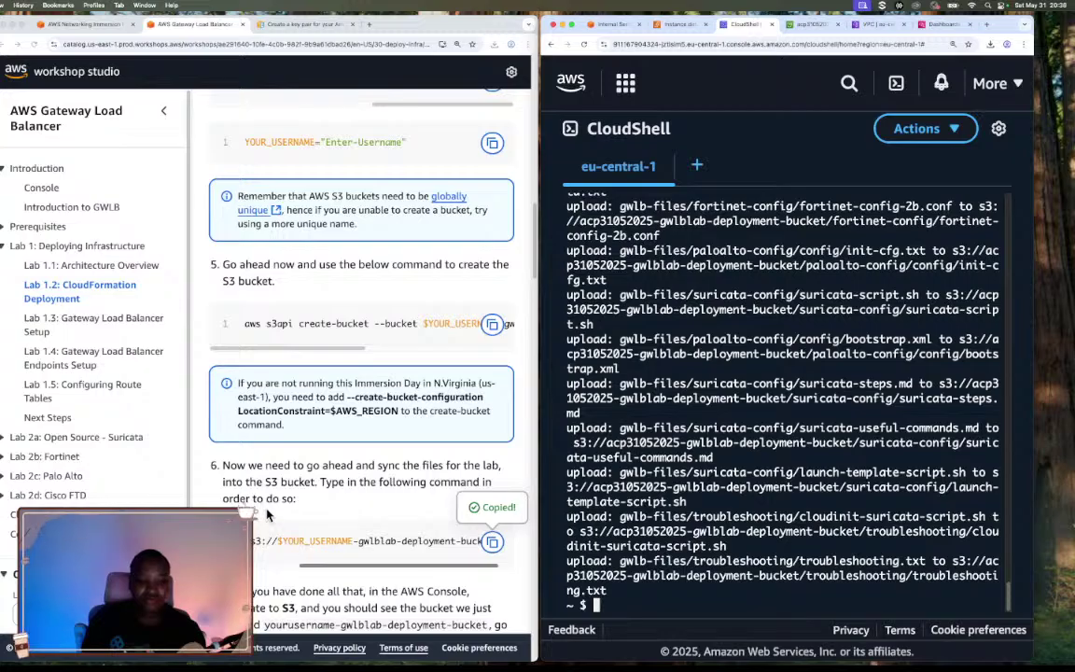
{"action": "scroll", "coordinate": [262, 505], "scroll_direction": "down", "scroll_amount": 4}
{"action": "scroll", "coordinate": [267, 514], "scroll_direction": "down", "scroll_amount": 8}
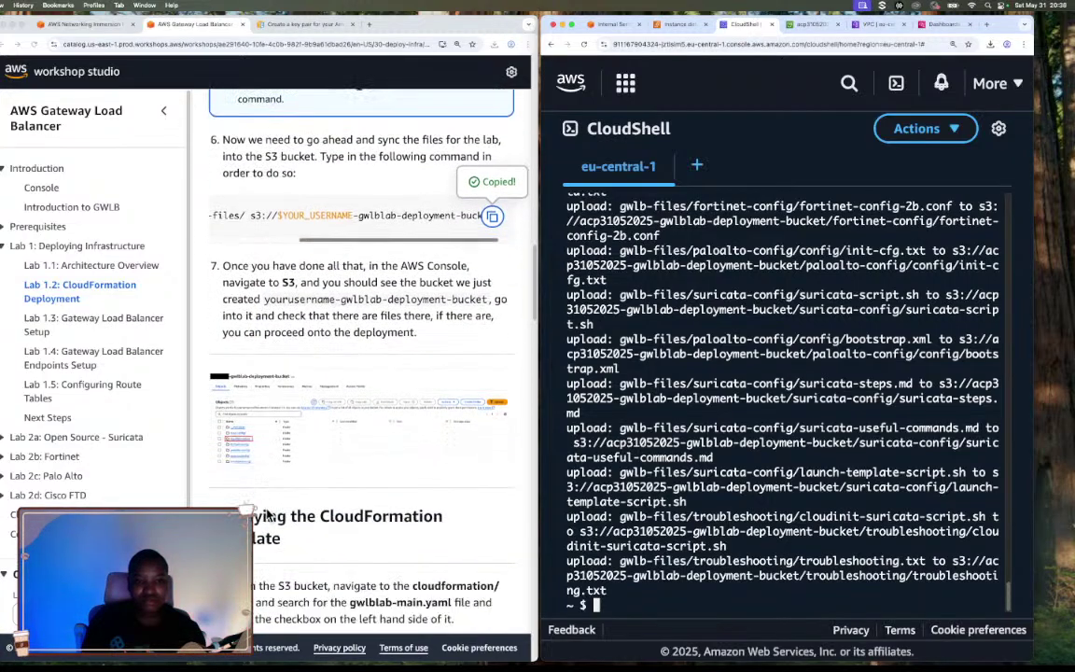
{"action": "scroll", "coordinate": [267, 514], "scroll_direction": "down", "scroll_amount": 3}
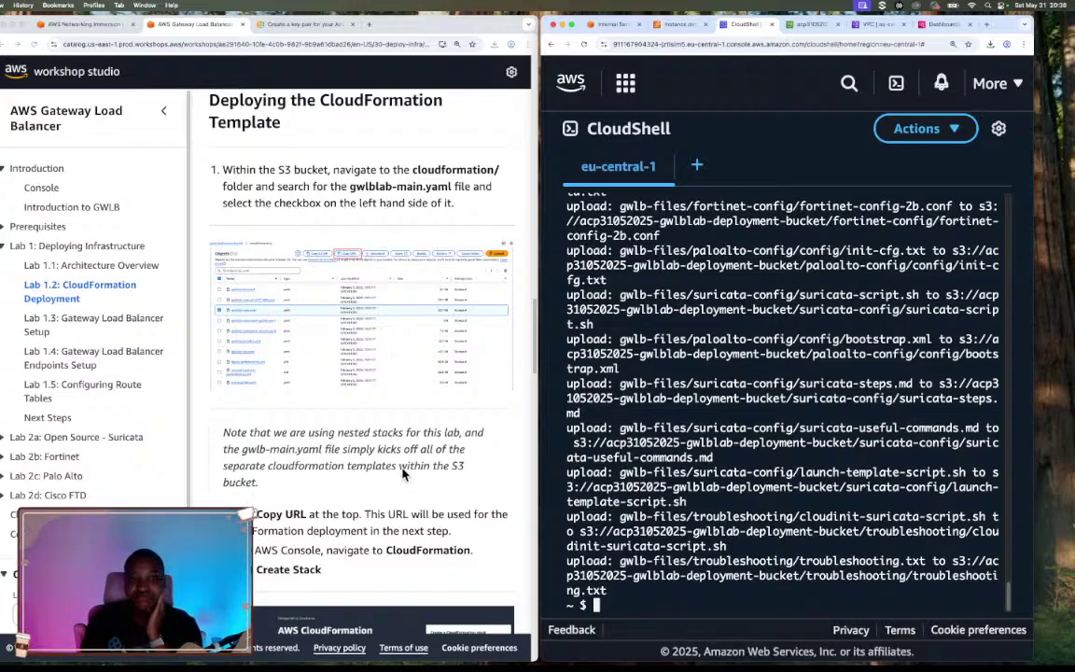
{"action": "scroll", "coordinate": [403, 474], "scroll_direction": "down", "scroll_amount": 3}
{"action": "scroll", "coordinate": [403, 474], "scroll_direction": "up", "scroll_amount": 6}
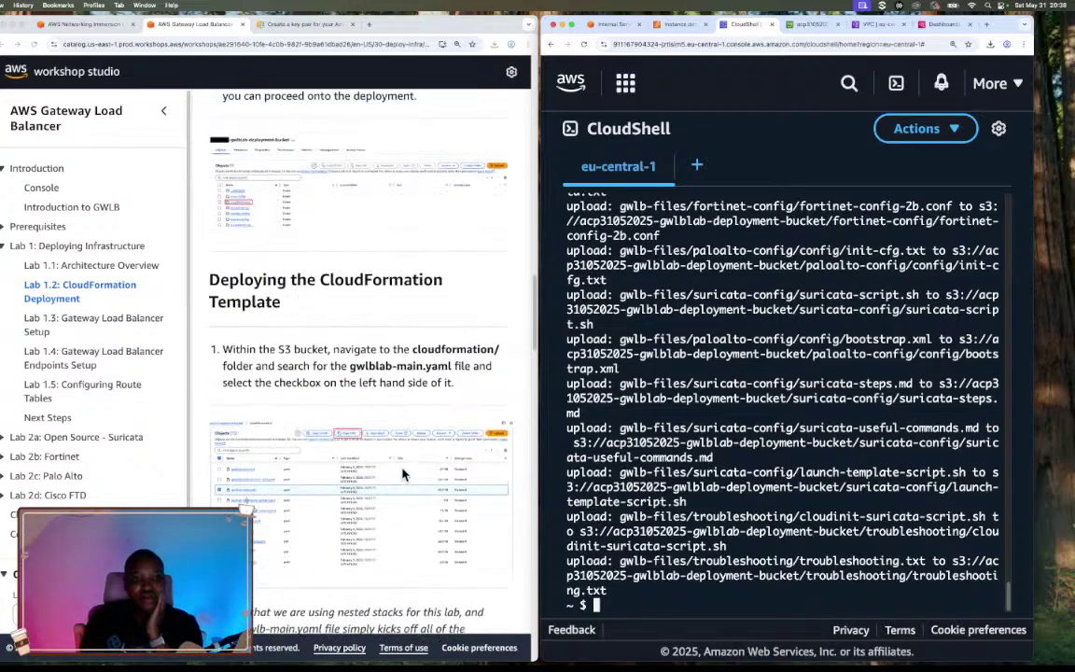
{"action": "scroll", "coordinate": [404, 474], "scroll_direction": "up", "scroll_amount": 3}
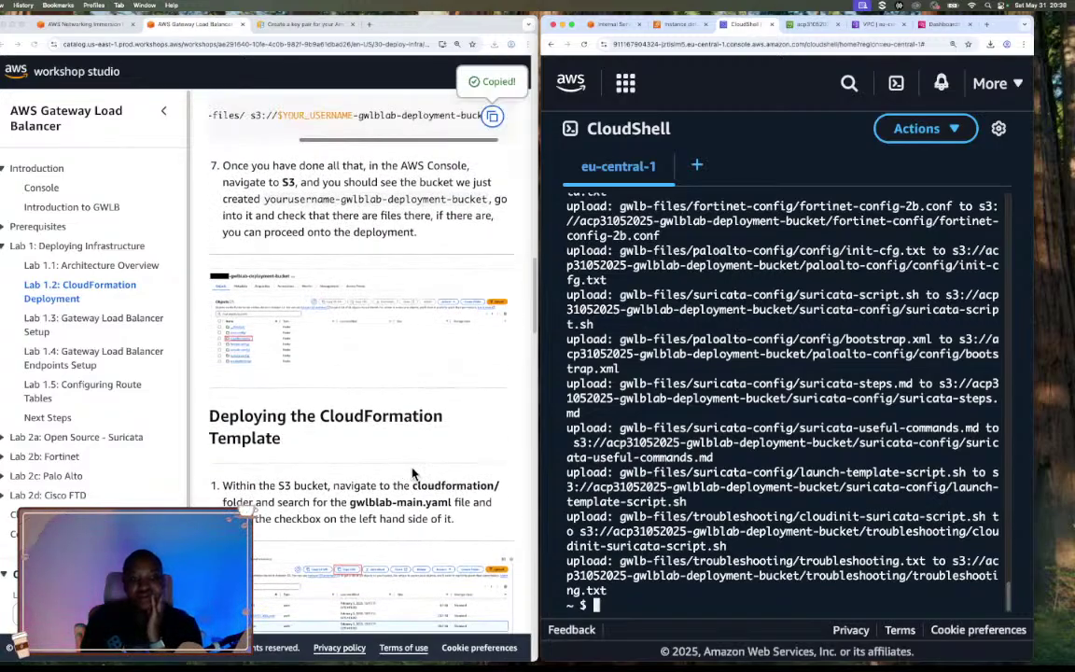
{"action": "scroll", "coordinate": [413, 474], "scroll_direction": "down", "scroll_amount": 4}
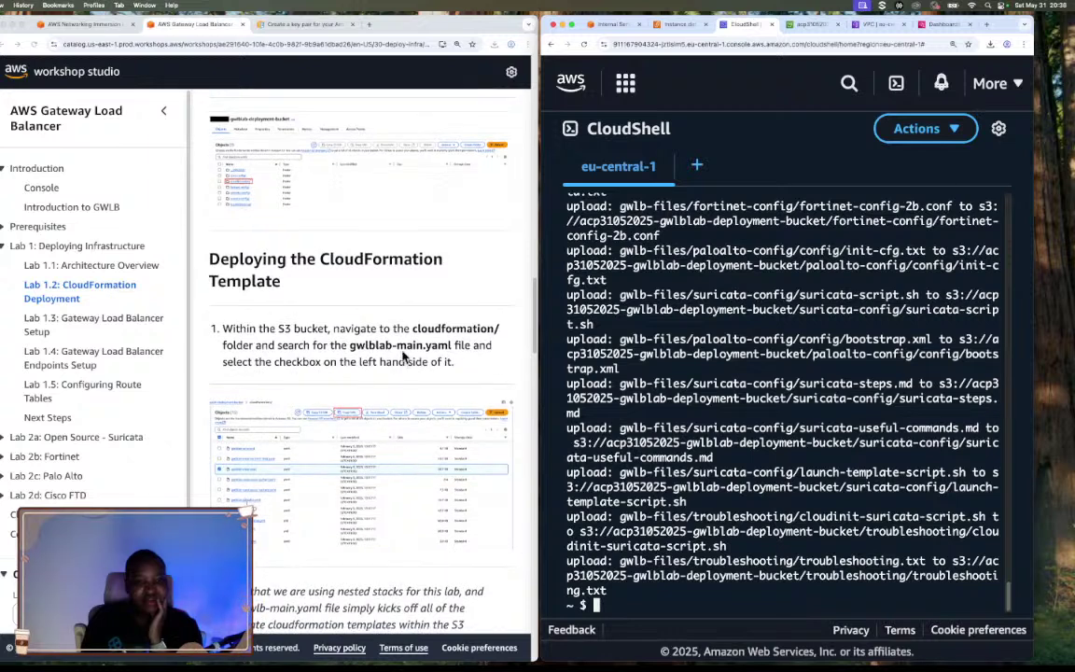
Copy the file name gwlblab-main.yaml from the guide and filter the objects at the deployment bucket's root by that prefix
{"action": "left_click", "coordinate": [364, 354]}
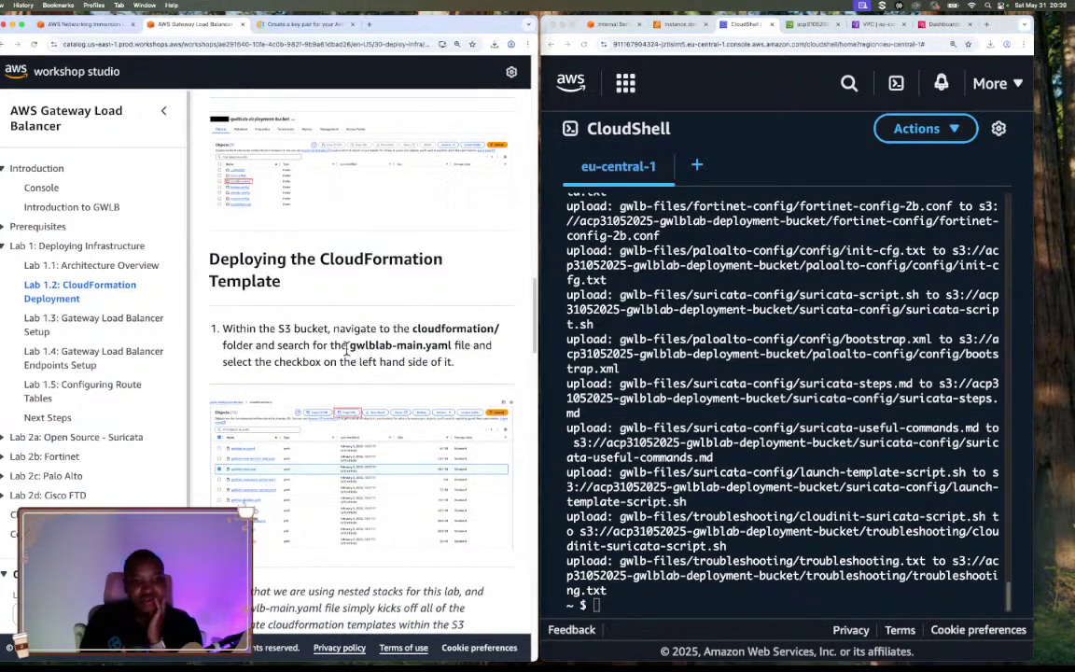
{"action": "left_click_drag", "start_coordinate": [350, 347], "coordinate": [456, 346]}
{"action": "key", "text": "super+c"}
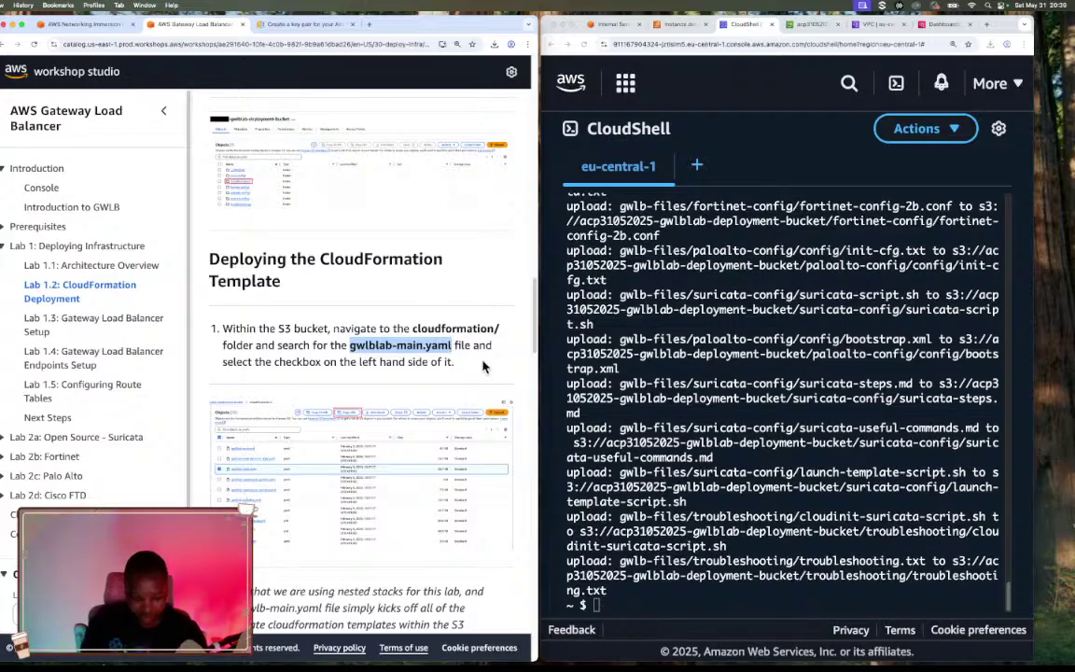
{"action": "scroll", "coordinate": [485, 369], "scroll_direction": "down", "scroll_amount": 5}
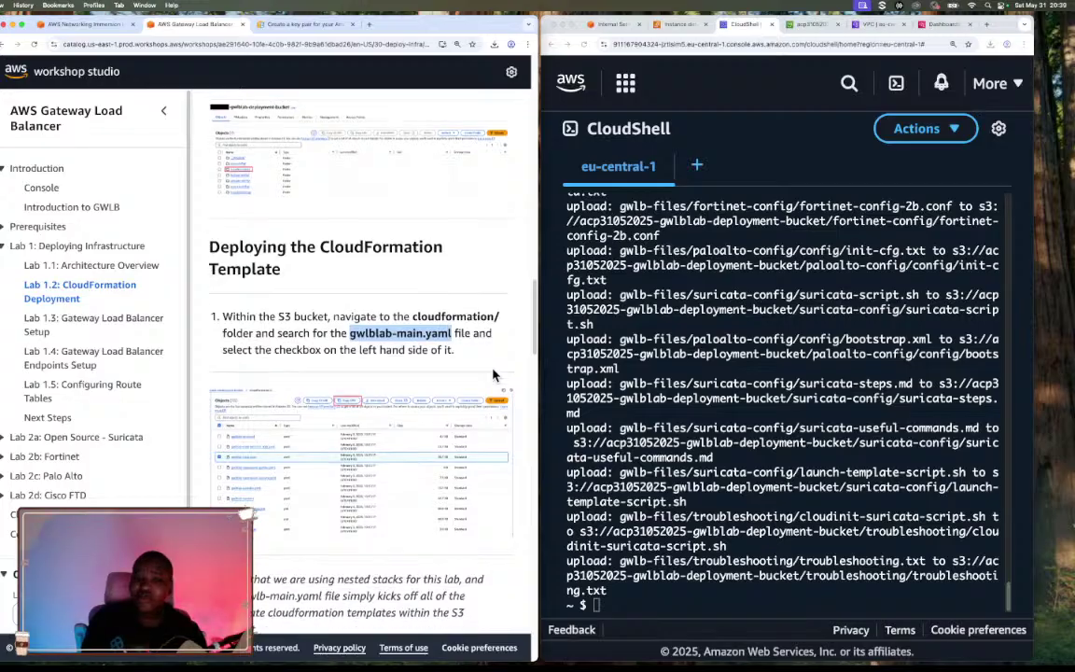
{"action": "scroll", "coordinate": [494, 375], "scroll_direction": "up", "scroll_amount": 2}
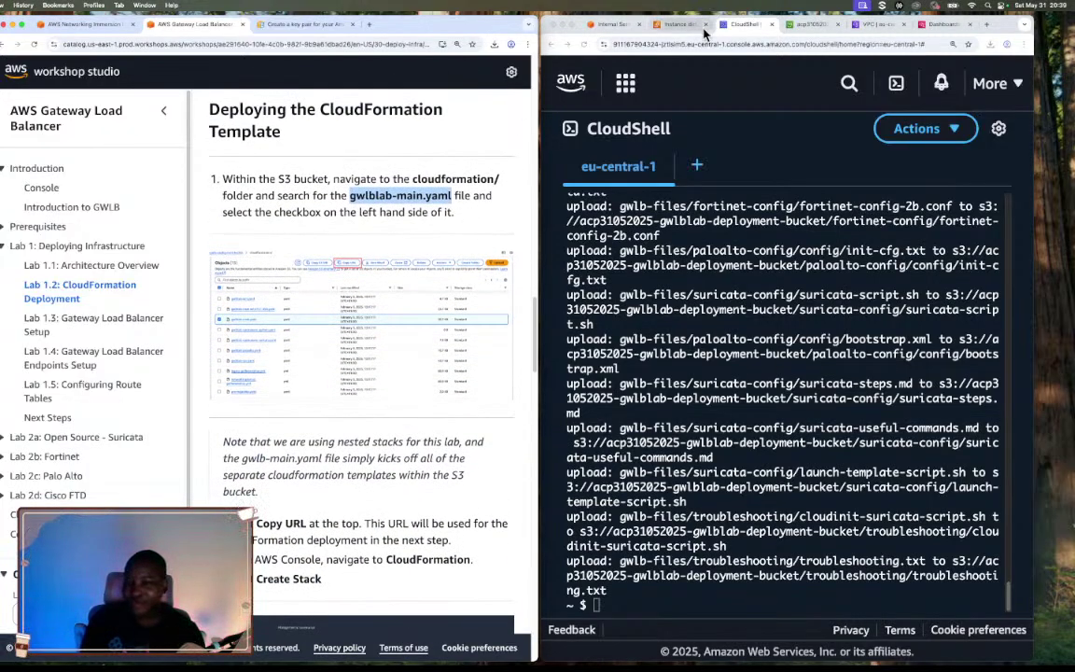
{"action": "left_click", "coordinate": [799, 30]}
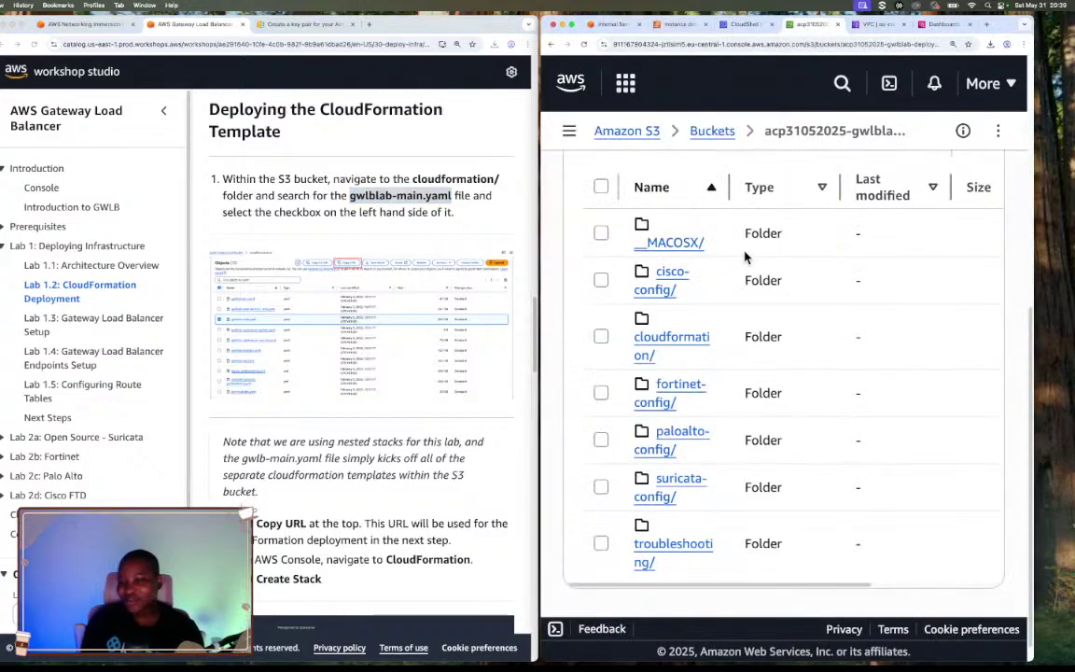
{"action": "scroll", "coordinate": [742, 248], "scroll_direction": "up", "scroll_amount": 5}
{"action": "left_click", "coordinate": [725, 351]}
{"action": "key", "text": "super+v"}
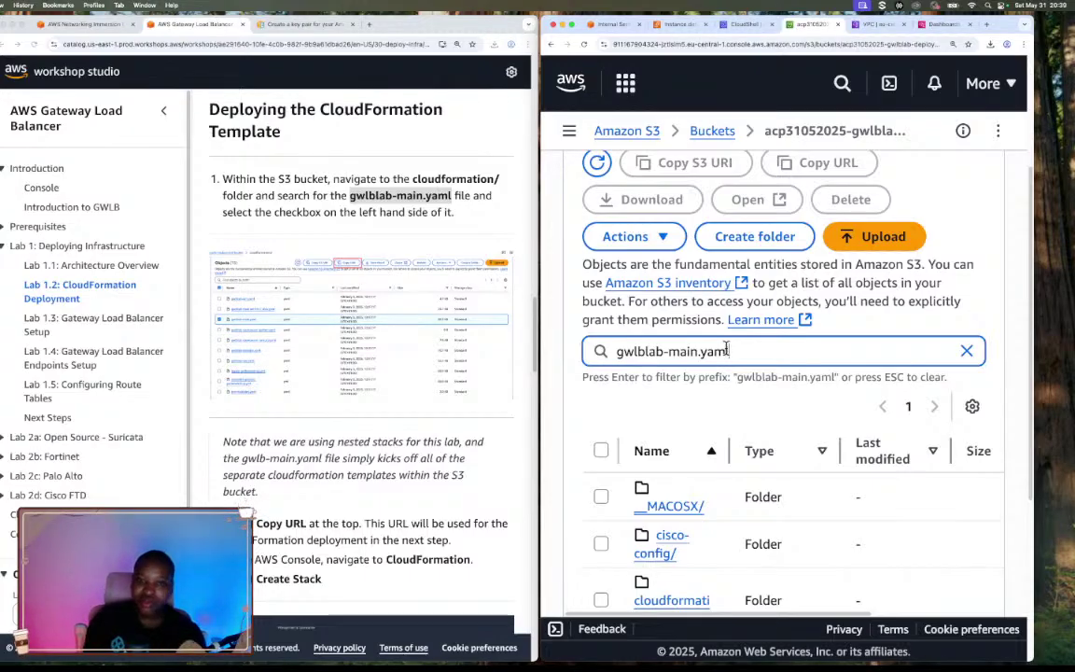
{"action": "key", "text": "Return"}
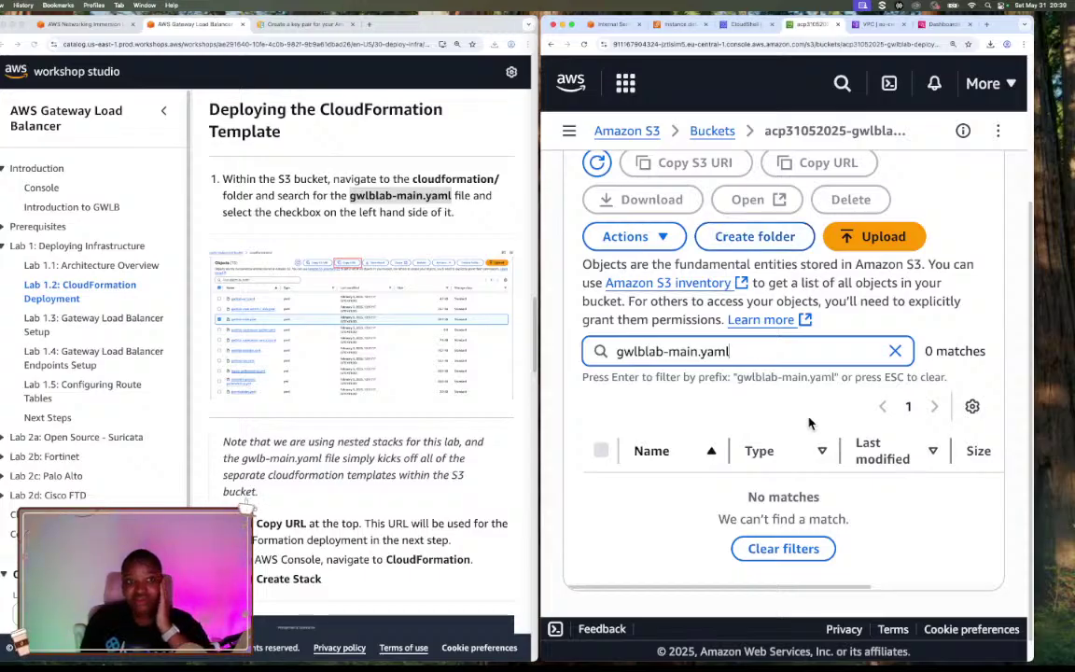
Clear the prefix filter, reopen acp31052025-gwlblab-deployment-bucket from the buckets list and open its cloudformation/ folder
{"action": "left_click", "coordinate": [783, 548]}
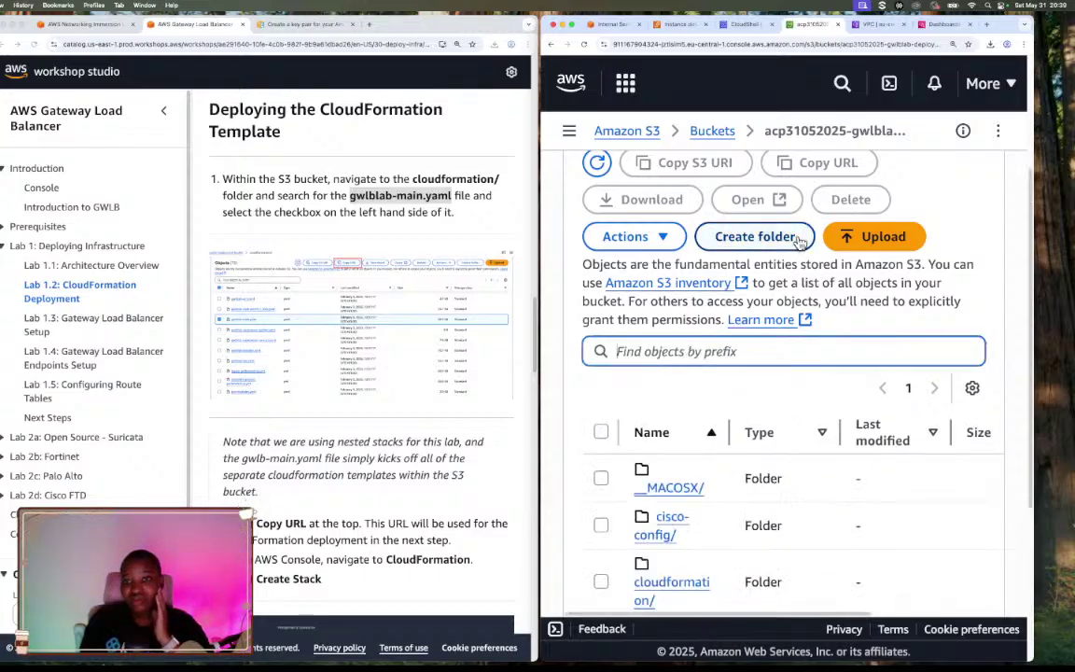
{"action": "left_click", "coordinate": [715, 132]}
{"action": "scroll", "coordinate": [662, 439], "scroll_direction": "down", "scroll_amount": 2}
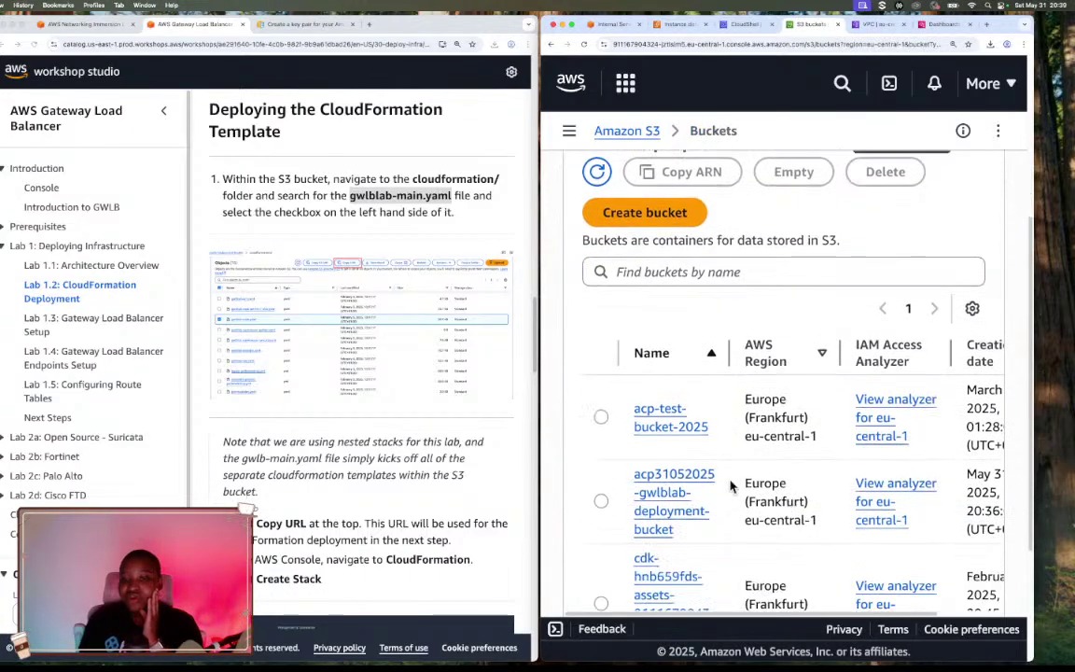
{"action": "left_click", "coordinate": [670, 504]}
{"action": "scroll", "coordinate": [772, 547], "scroll_direction": "down", "scroll_amount": 4}
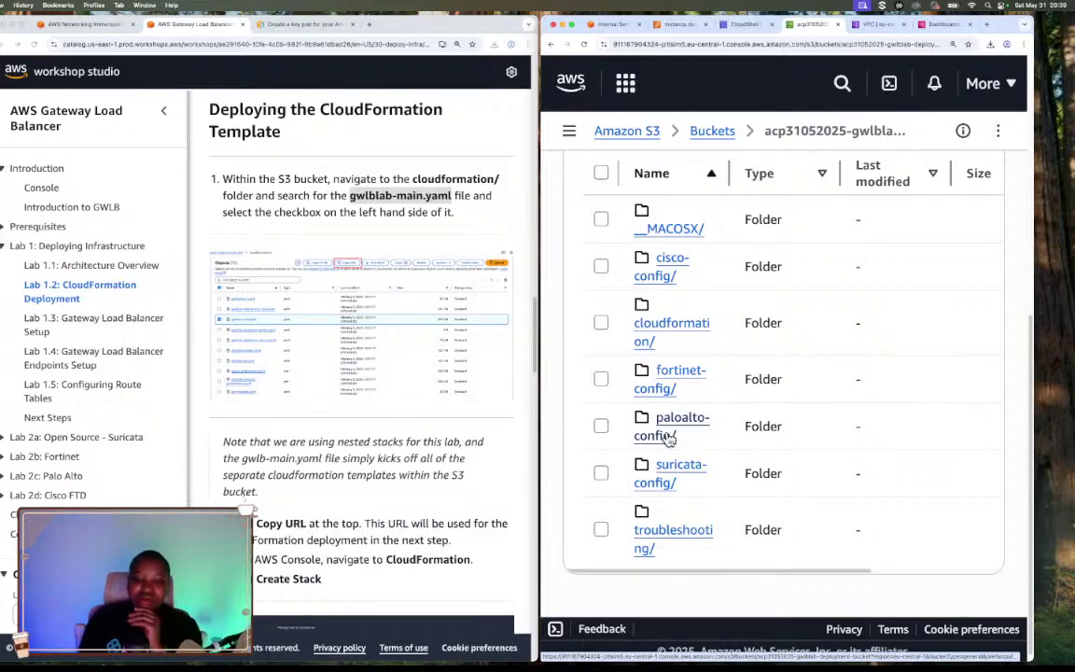
{"action": "left_click", "coordinate": [640, 322]}
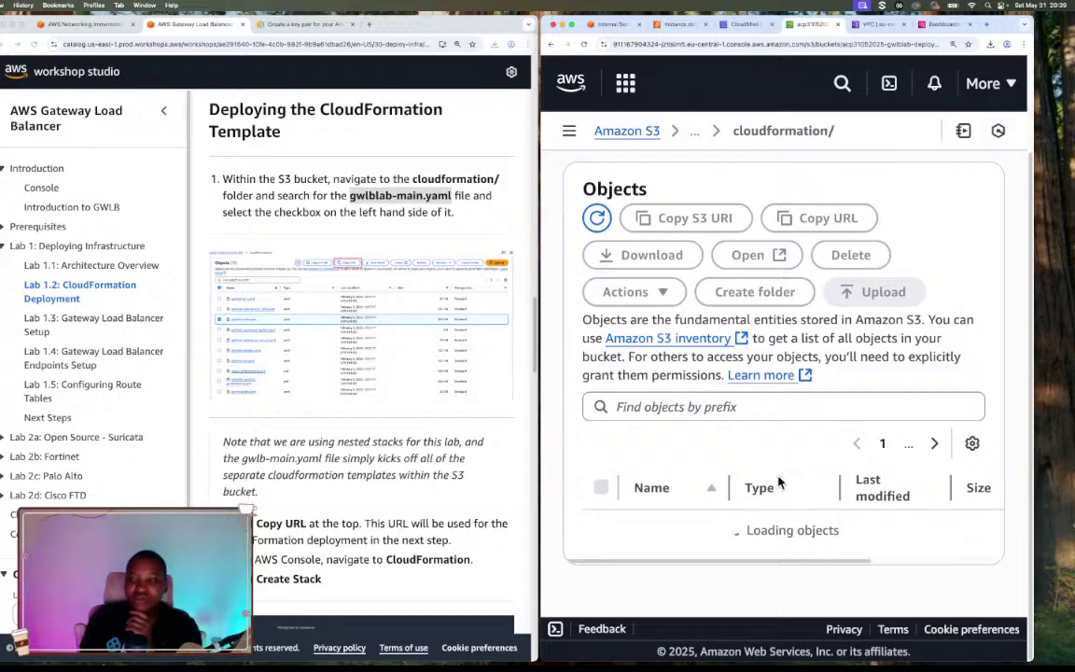
Filter the objects in the cloudformation/ folder by the copied prefix gwlblab-main.yaml
{"action": "scroll", "coordinate": [780, 482], "scroll_direction": "down", "scroll_amount": 5}
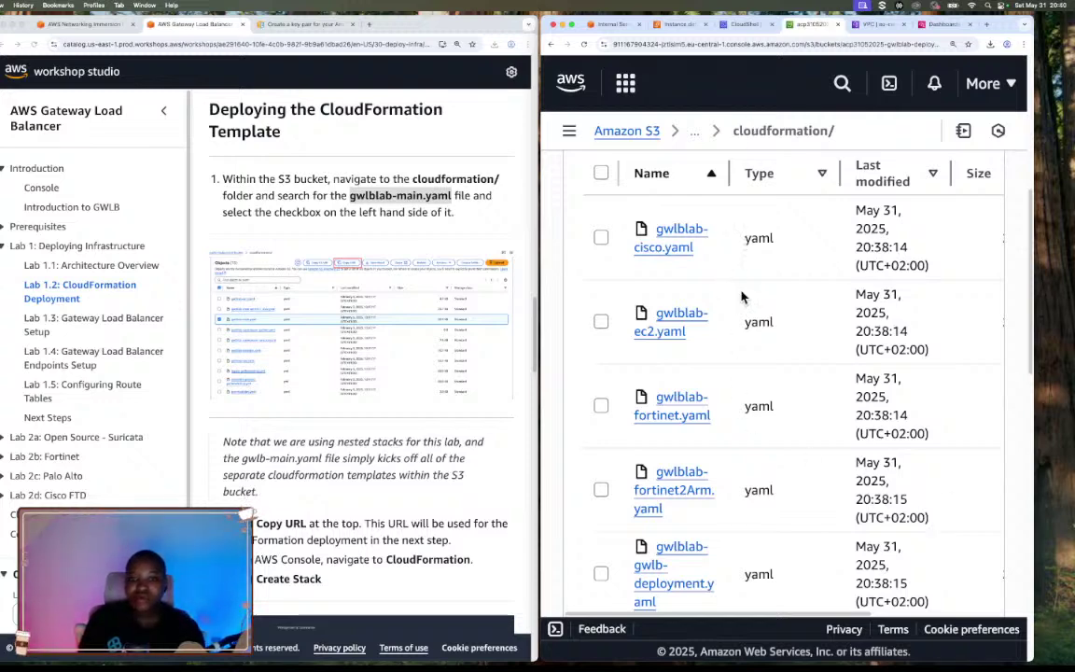
{"action": "scroll", "coordinate": [742, 297], "scroll_direction": "down", "scroll_amount": 5}
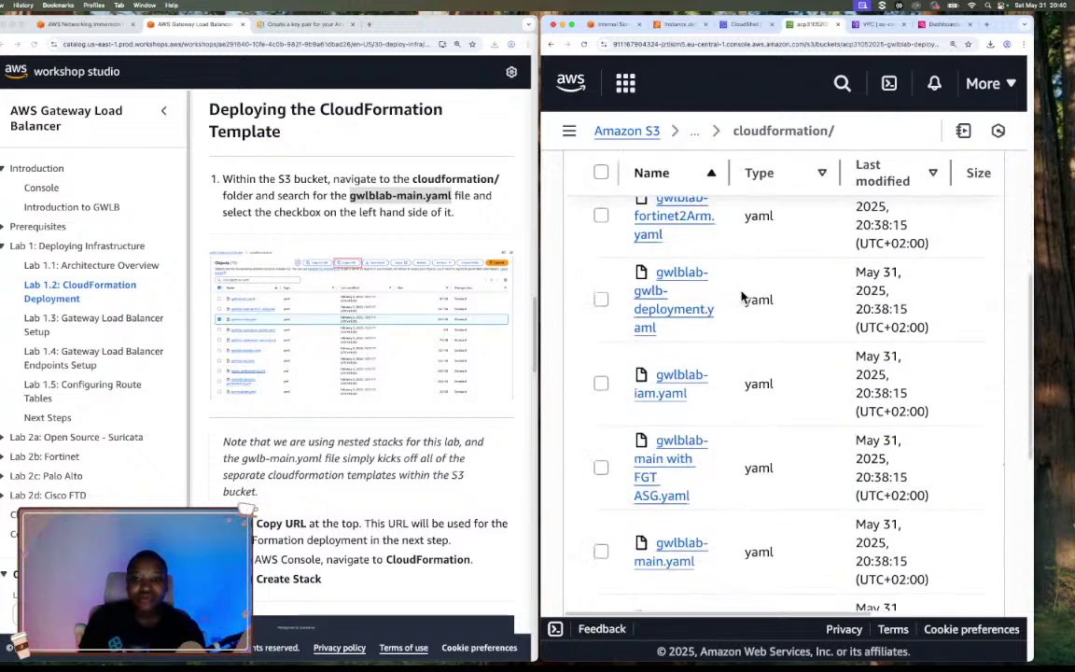
{"action": "scroll", "coordinate": [742, 297], "scroll_direction": "up", "scroll_amount": 10}
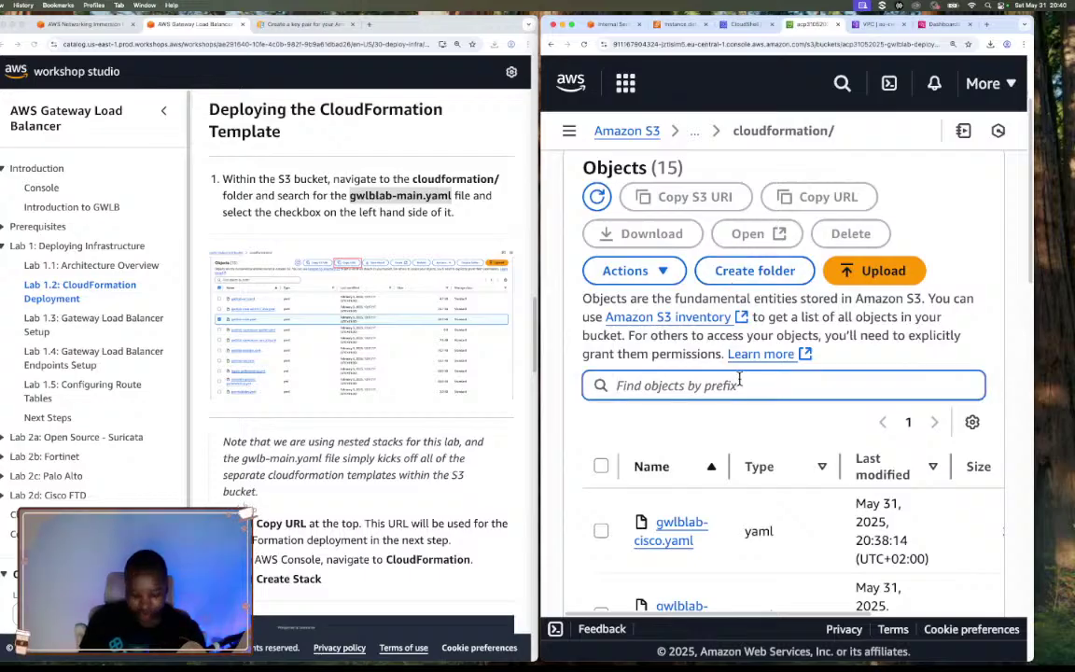
{"action": "key", "text": "super+v"}
{"action": "scroll", "coordinate": [748, 395], "scroll_direction": "down", "scroll_amount": 3}
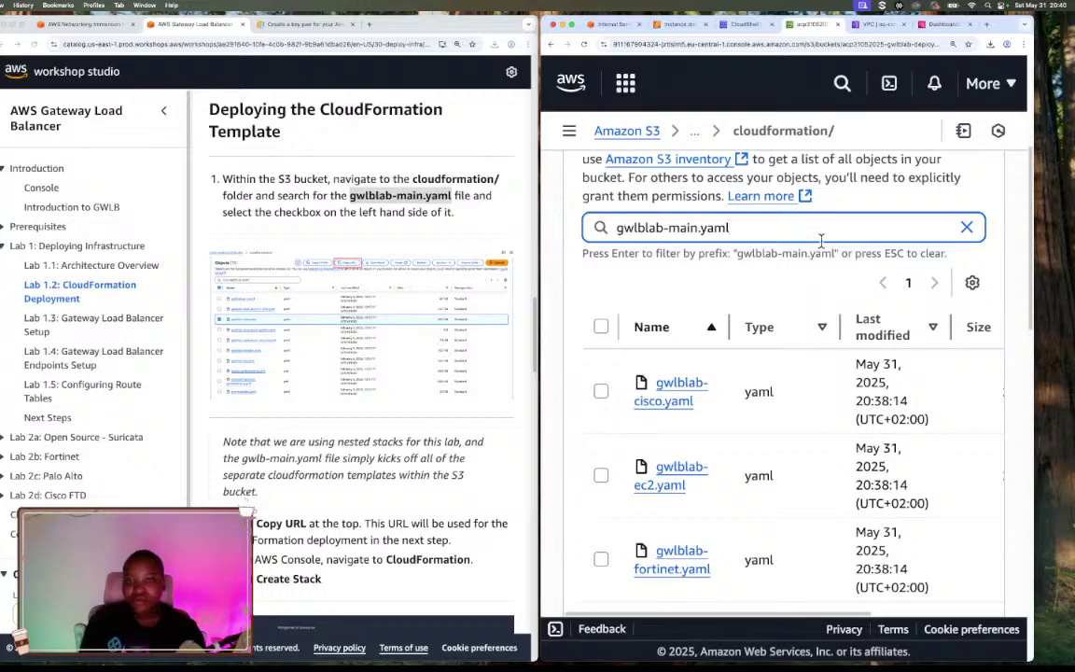
{"action": "key", "text": "Return"}
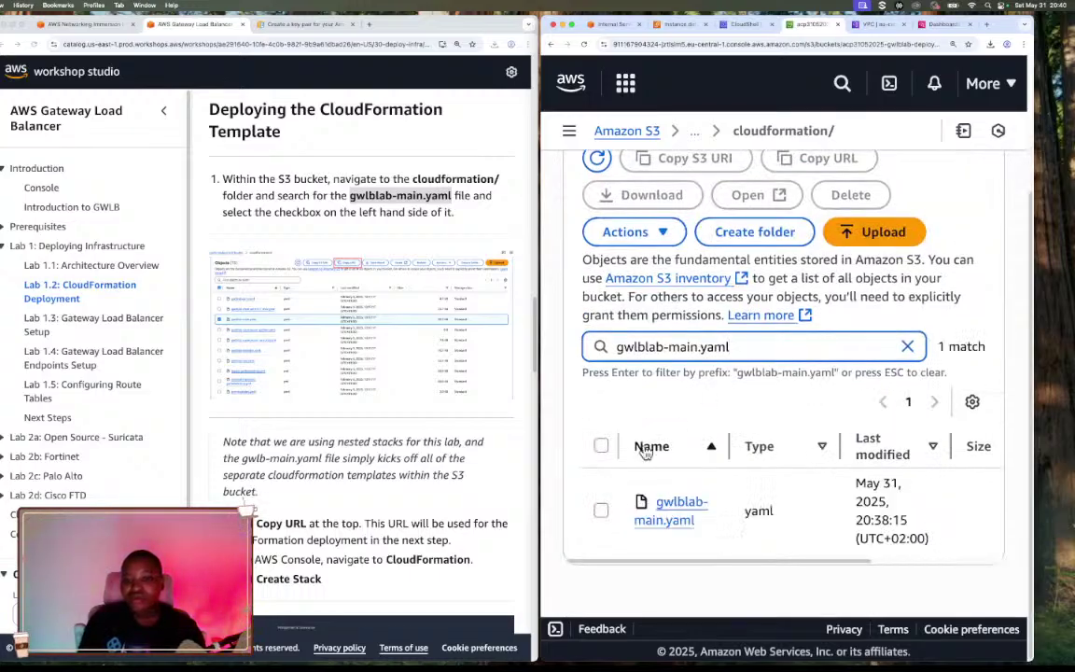
Select the gwlblab-main.yaml object and copy its object URL
{"action": "left_click", "coordinate": [605, 509]}
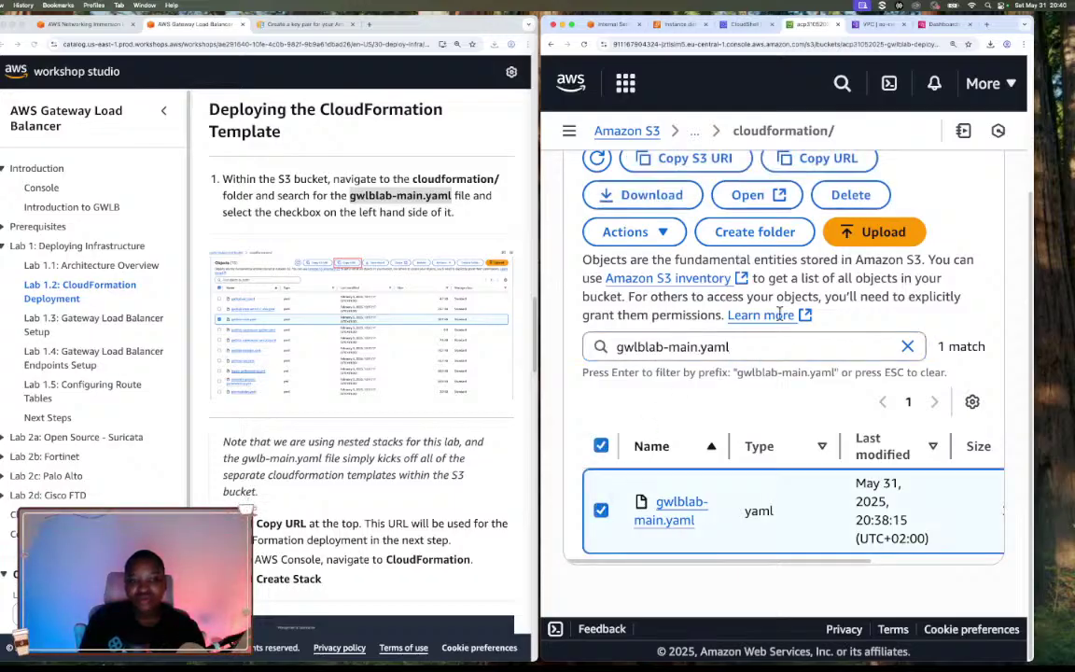
{"action": "scroll", "coordinate": [792, 322], "scroll_direction": "up", "scroll_amount": 2}
{"action": "left_click", "coordinate": [803, 238]}
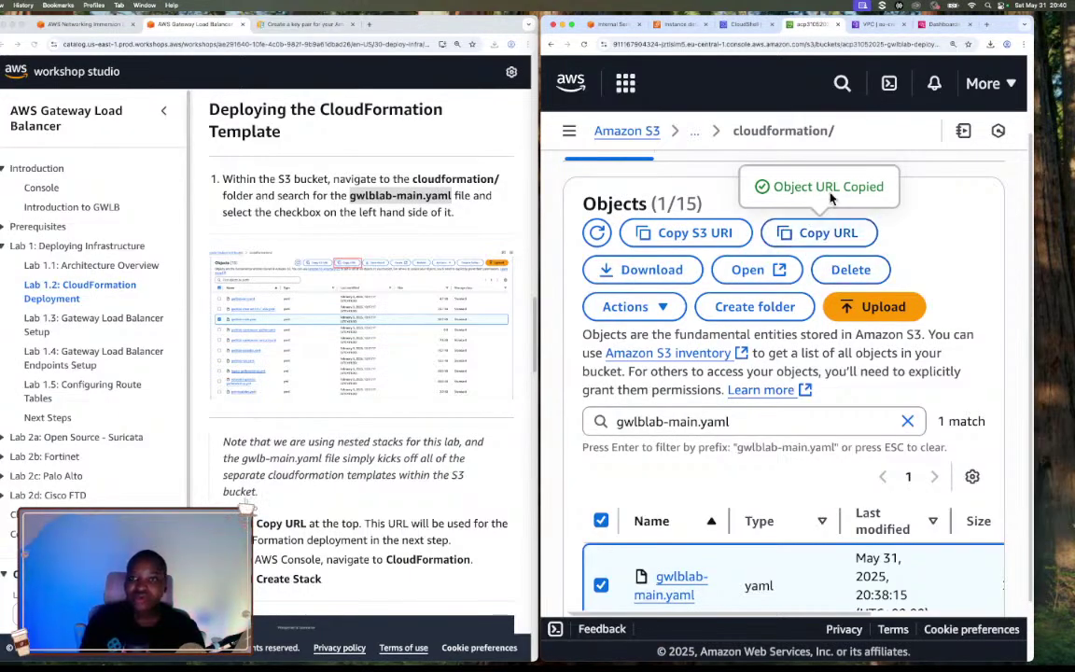
Close the signed-out CloudWatch and VPC pages and return to the S3 bucket page
{"action": "left_click", "coordinate": [938, 23]}
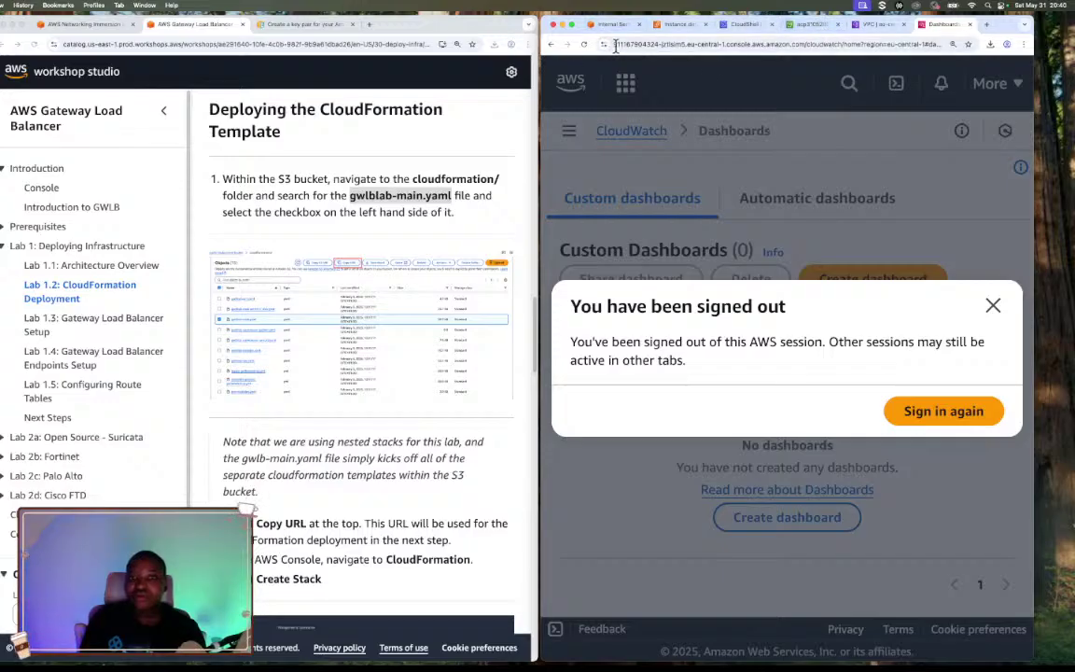
{"action": "left_click", "coordinate": [968, 26]}
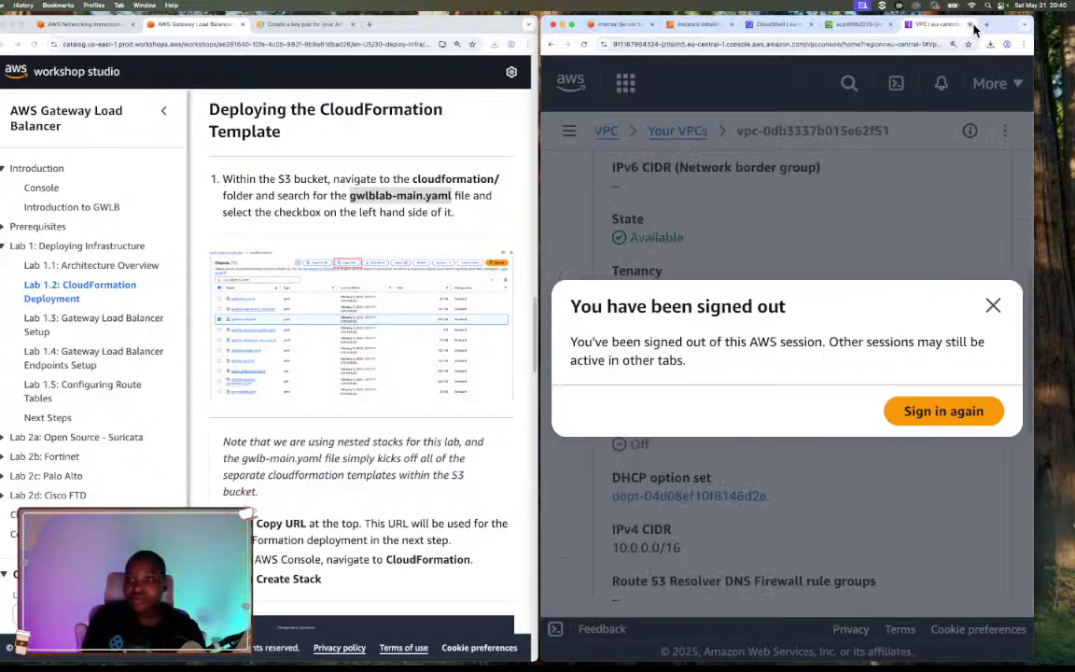
{"action": "left_click", "coordinate": [904, 24]}
{"action": "left_click", "coordinate": [625, 83]}
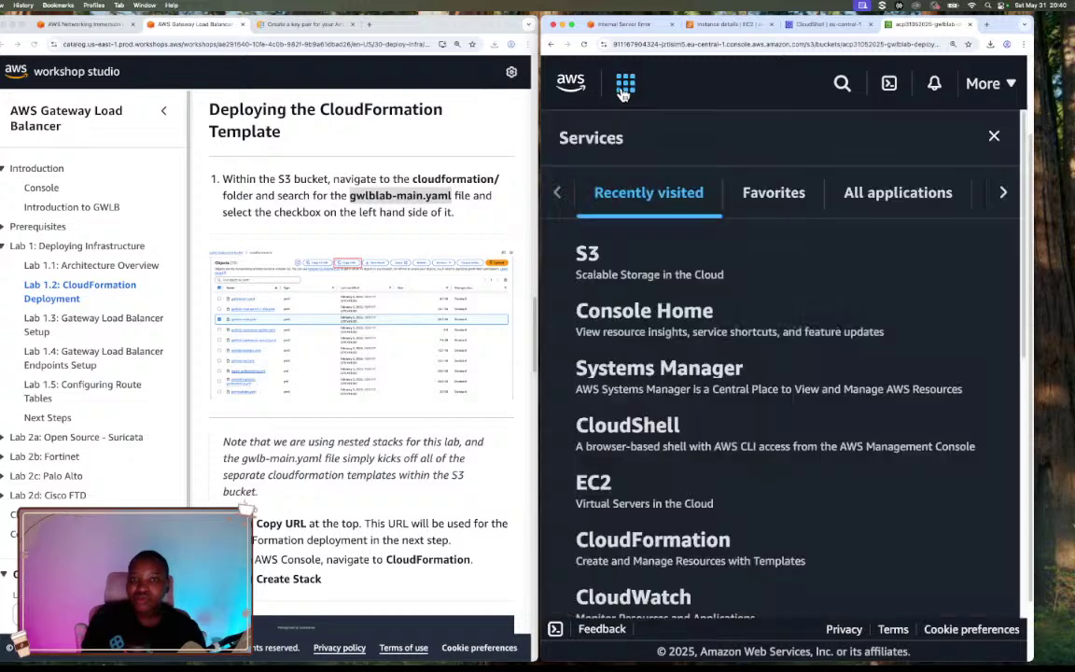
{"action": "left_click", "coordinate": [847, 93]}
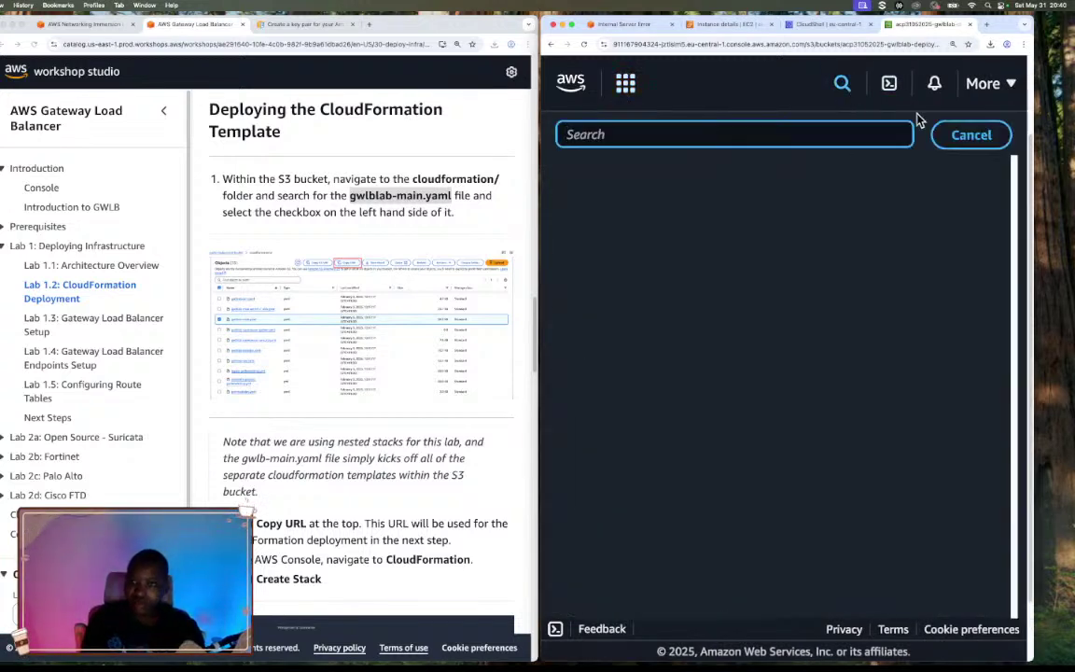
{"action": "left_click", "coordinate": [966, 134]}
{"action": "left_click", "coordinate": [843, 90]}
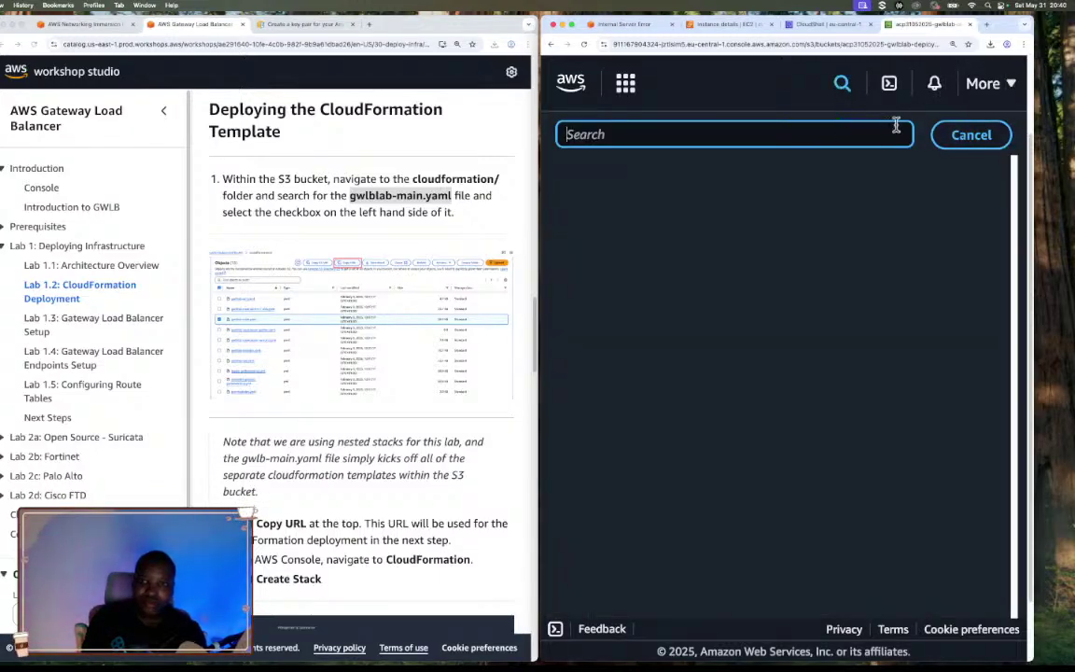
{"action": "key", "text": "Escape"}
Open CloudFormation from the recently visited services in a new browser tab and switch to it
{"action": "left_click", "coordinate": [625, 83]}
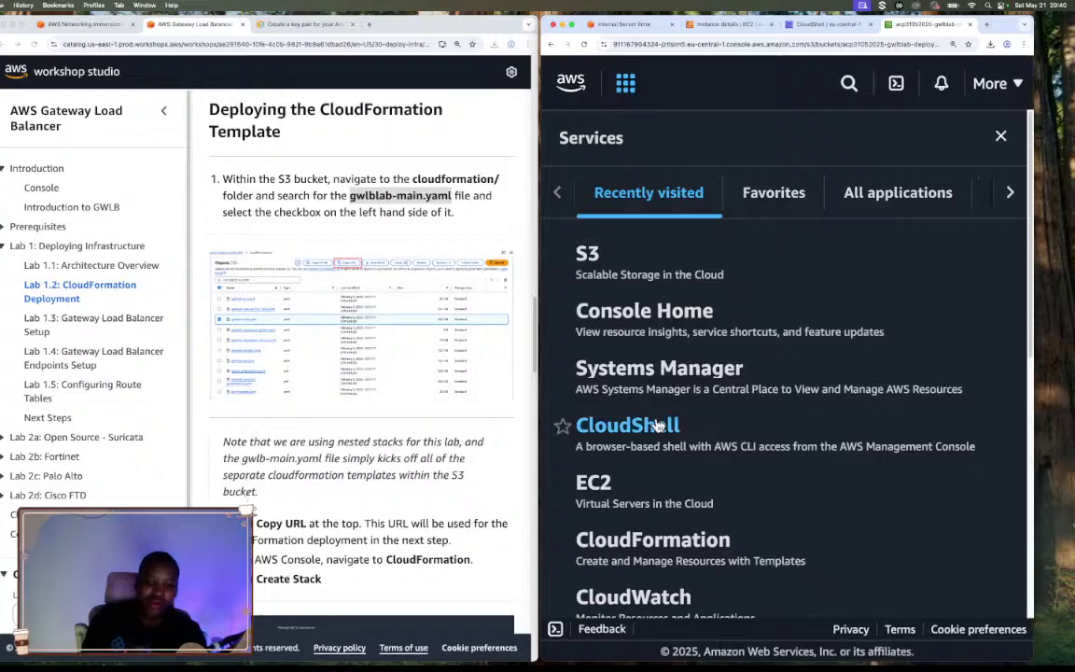
{"action": "right_click", "coordinate": [655, 547]}
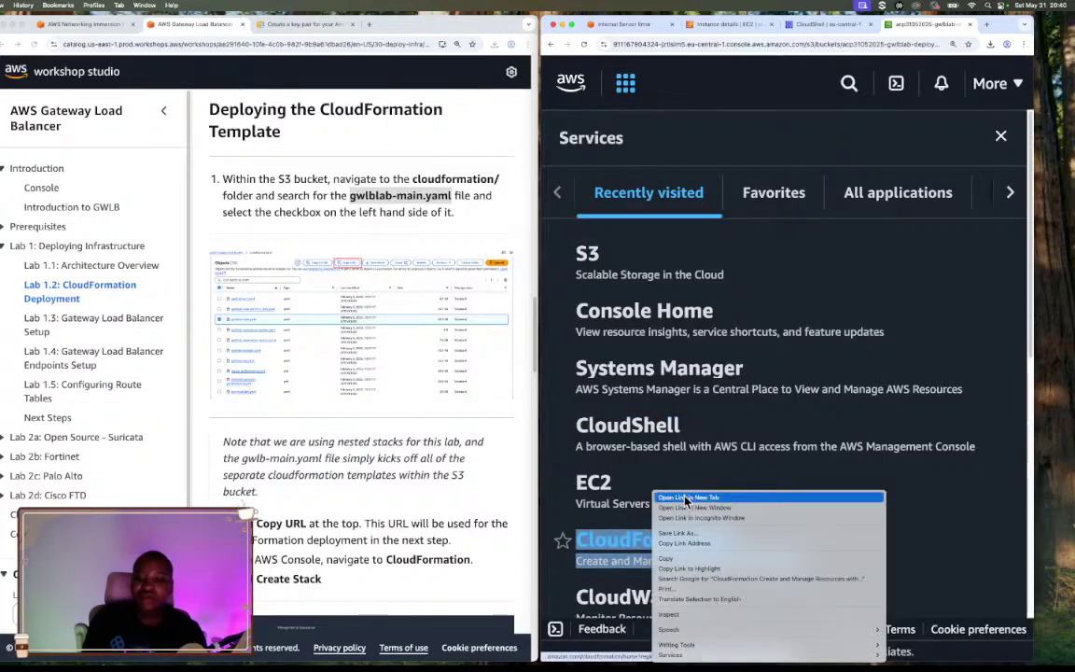
{"action": "left_click", "coordinate": [681, 498]}
{"action": "left_click", "coordinate": [999, 138]}
{"action": "left_click", "coordinate": [934, 23]}
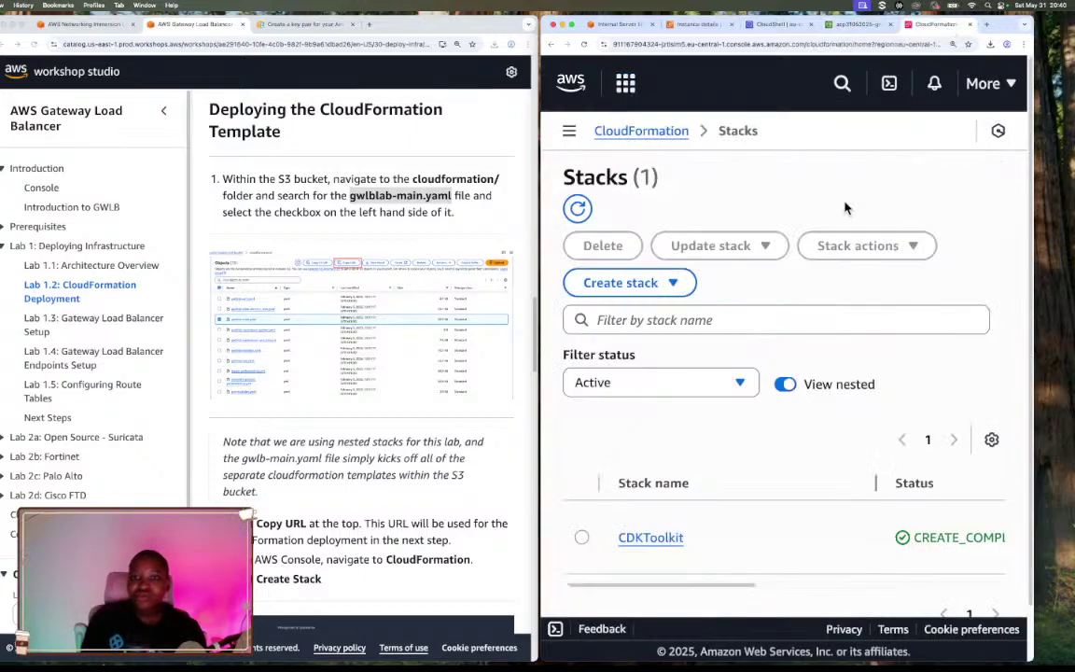
Start creating a CloudFormation stack with new resources (standard)
{"action": "scroll", "coordinate": [838, 271], "scroll_direction": "down", "scroll_amount": 1}
{"action": "left_click", "coordinate": [670, 228]}
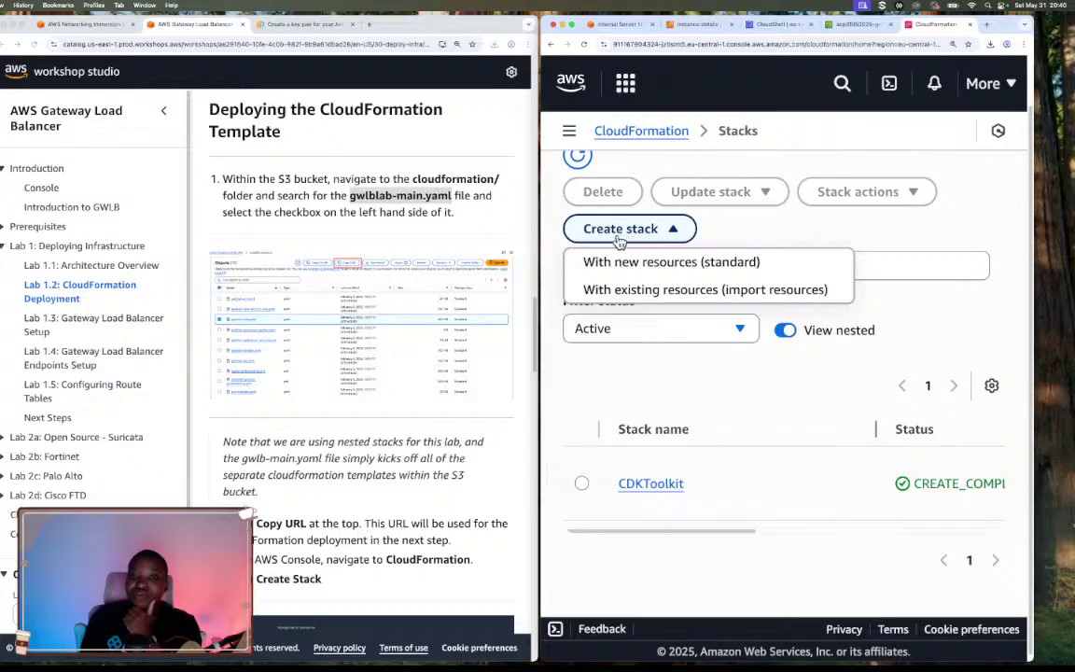
{"action": "left_click", "coordinate": [679, 263]}
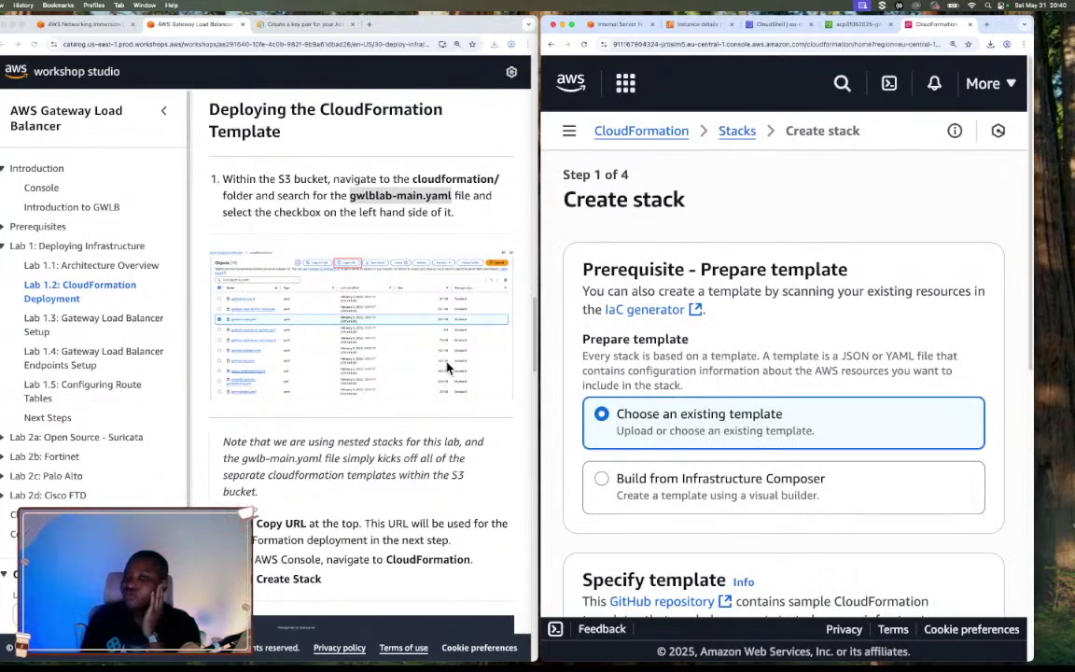
Follow the guide's Create Stack instructions, supply the copied gwlblab-main.yaml object URL as the Amazon S3 URL, and proceed to the stack details
{"action": "scroll", "coordinate": [448, 369], "scroll_direction": "down", "scroll_amount": 1}
{"action": "scroll", "coordinate": [446, 369], "scroll_direction": "down", "scroll_amount": 5}
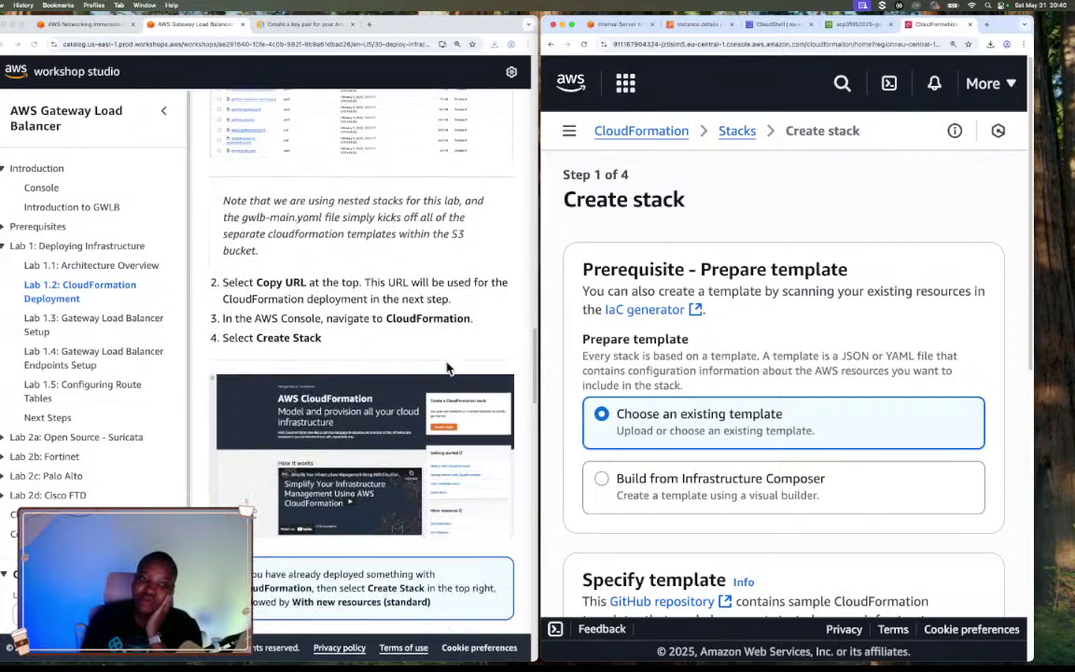
{"action": "scroll", "coordinate": [446, 368], "scroll_direction": "down", "scroll_amount": 2}
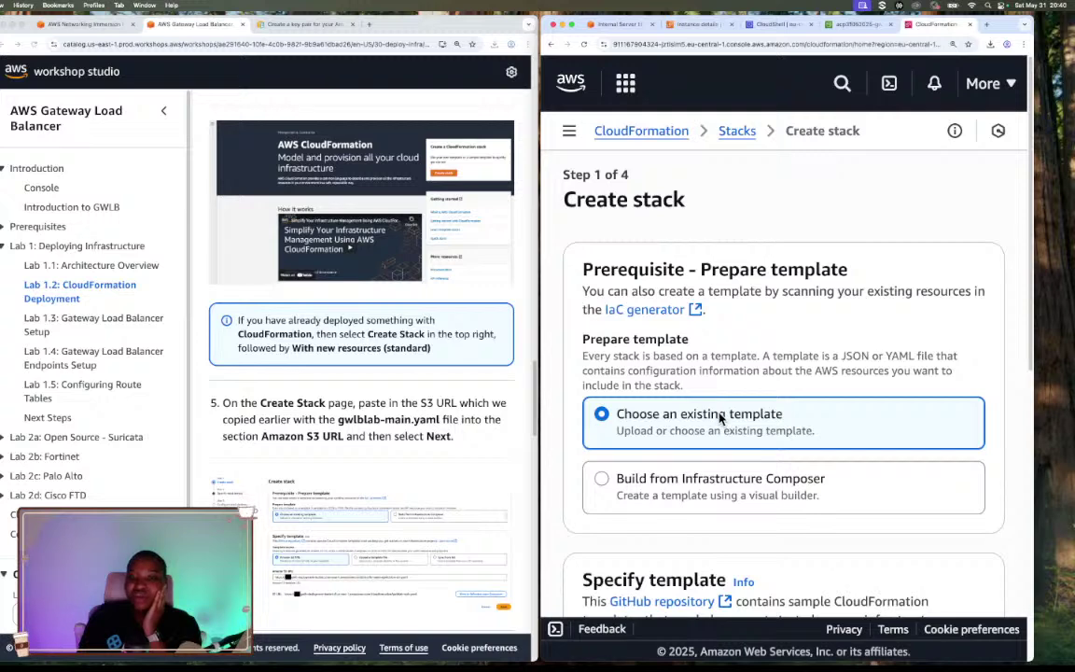
{"action": "scroll", "coordinate": [791, 378], "scroll_direction": "down", "scroll_amount": 3}
{"action": "scroll", "coordinate": [792, 377], "scroll_direction": "down", "scroll_amount": 8}
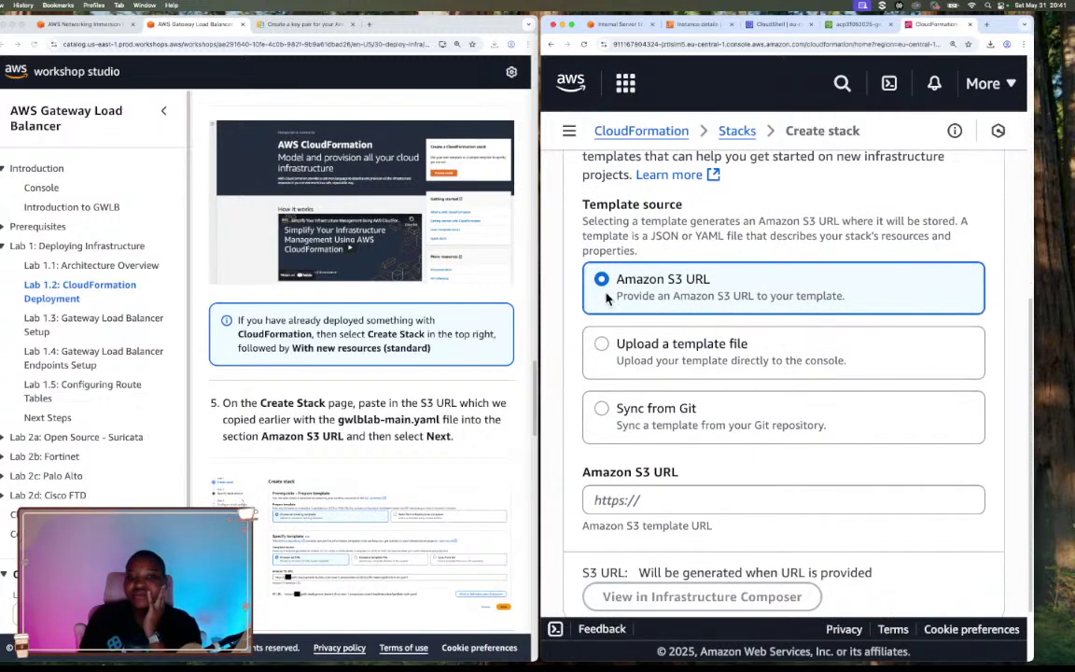
{"action": "left_click", "coordinate": [634, 502]}
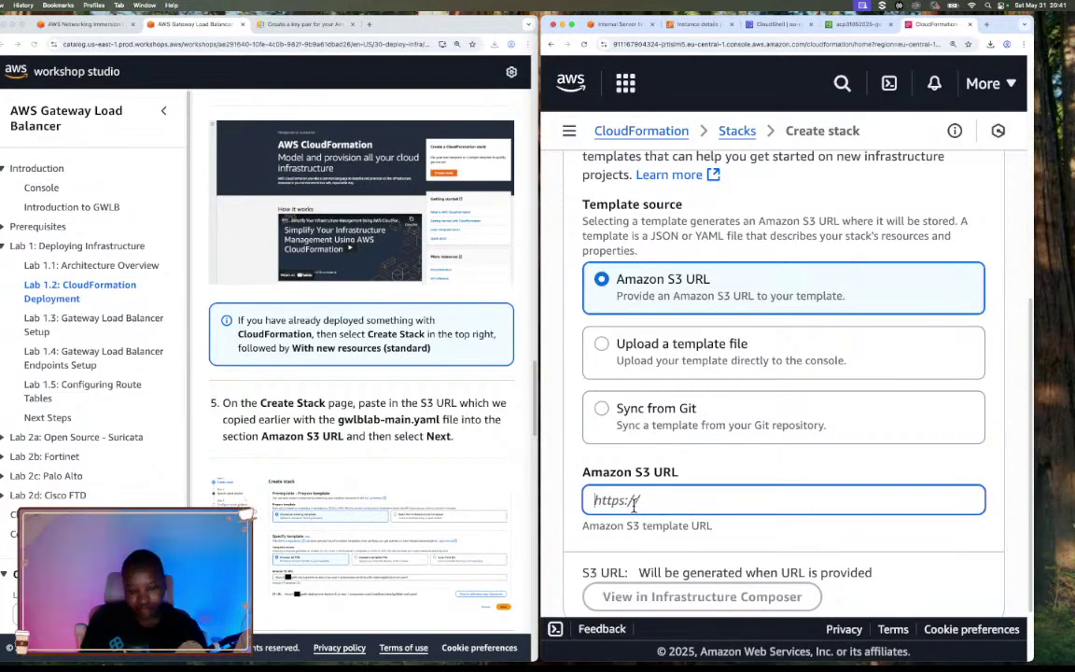
{"action": "key", "text": "super+v"}
{"action": "scroll", "coordinate": [700, 487], "scroll_direction": "down", "scroll_amount": 1}
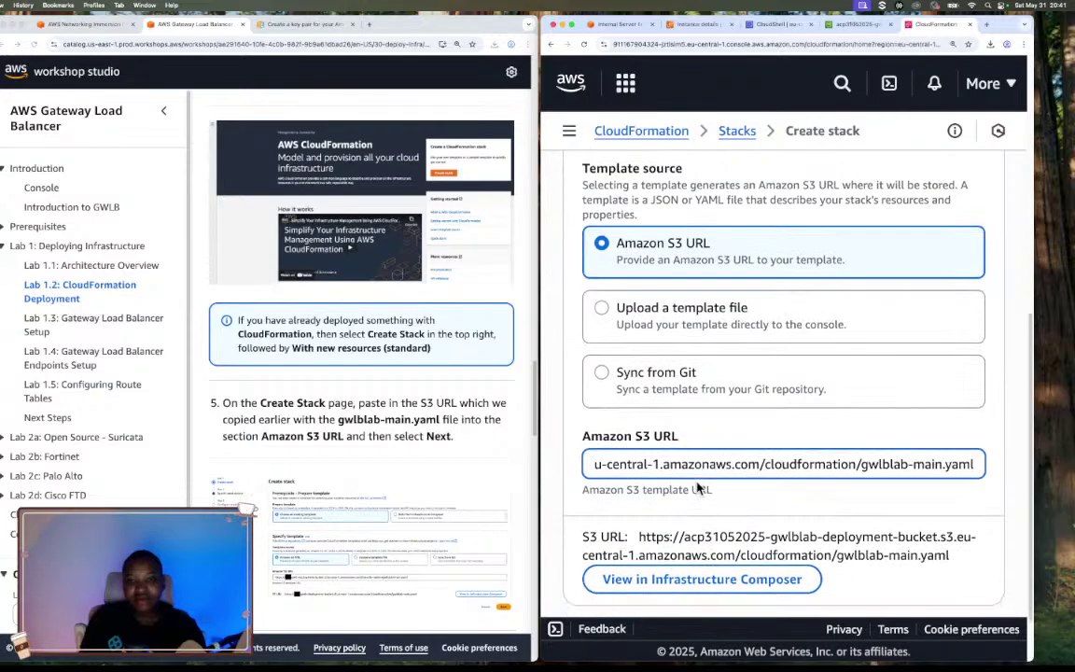
{"action": "scroll", "coordinate": [698, 489], "scroll_direction": "down", "scroll_amount": 2}
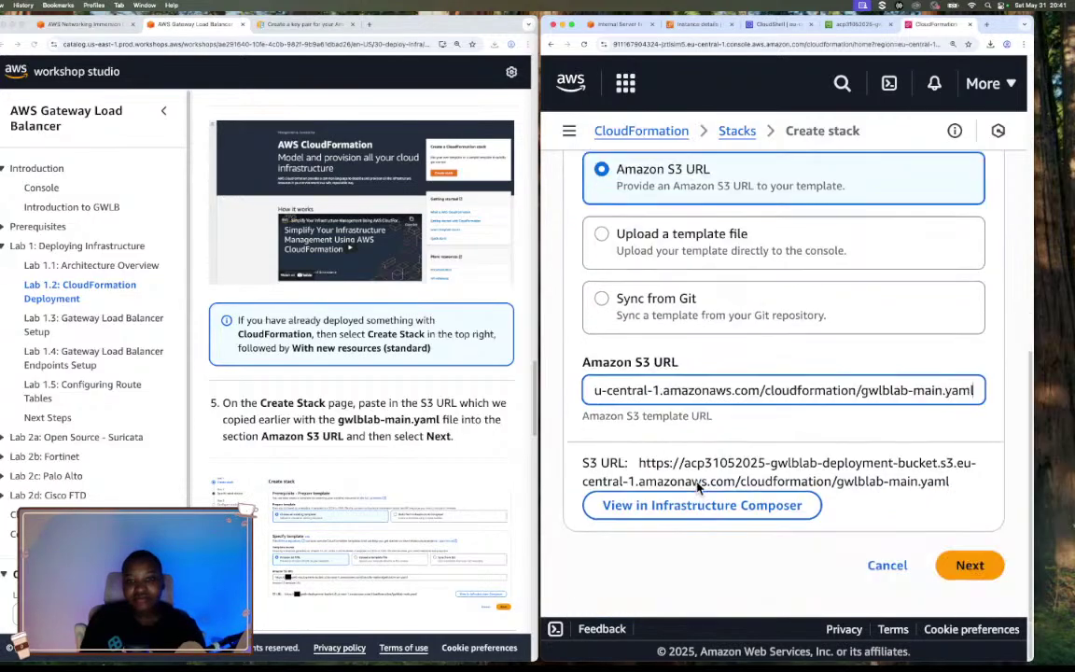
{"action": "left_click", "coordinate": [961, 567]}
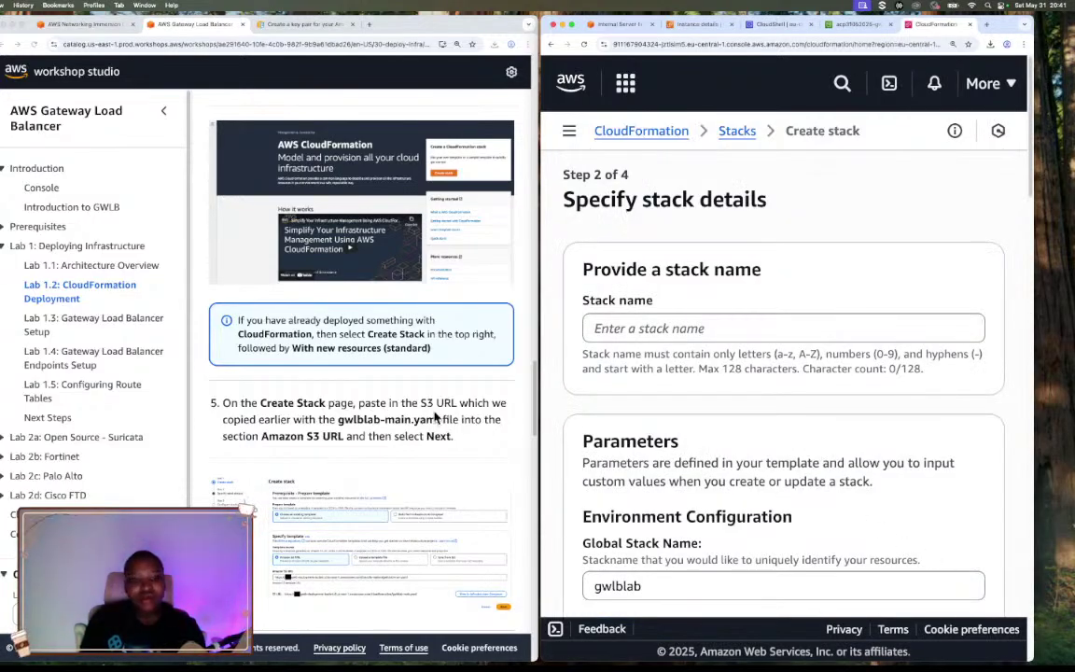
Copy the stack name gwlblab-stack from the guide's stack details and enter it as the new stack's name
{"action": "scroll", "coordinate": [420, 416], "scroll_direction": "down", "scroll_amount": 5}
{"action": "scroll", "coordinate": [417, 419], "scroll_direction": "down", "scroll_amount": 4}
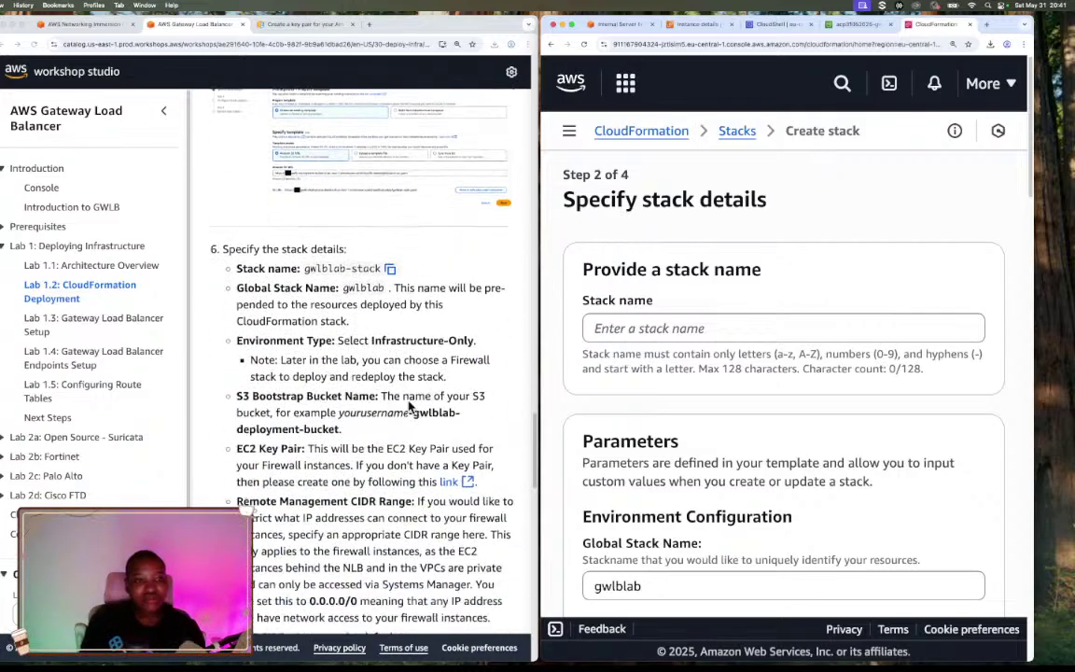
{"action": "left_click", "coordinate": [390, 270]}
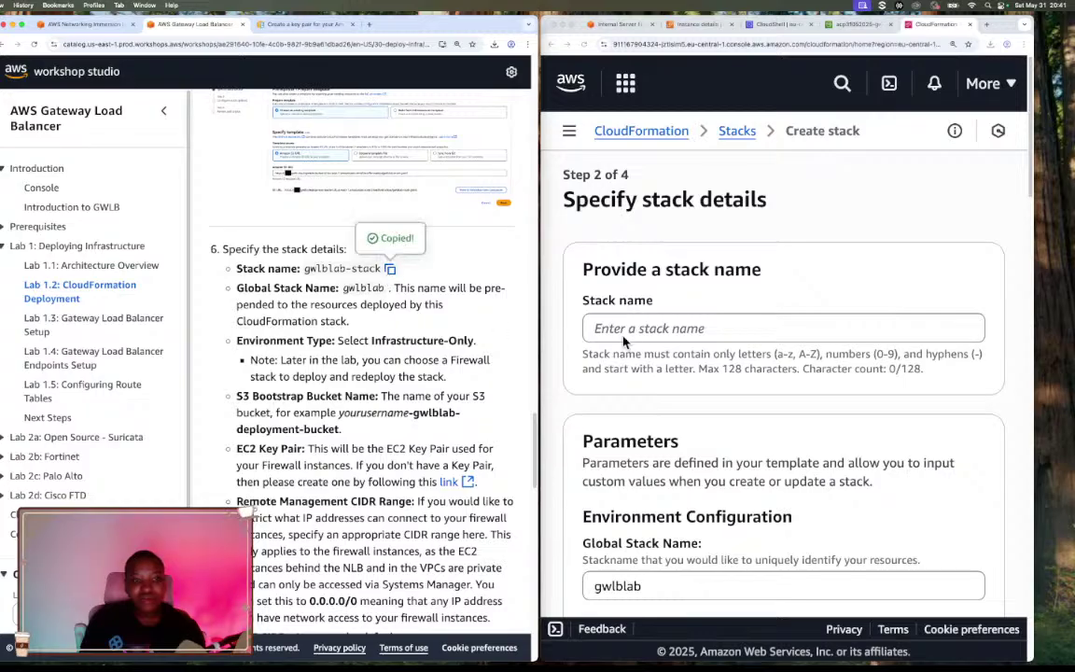
{"action": "left_click", "coordinate": [627, 331]}
{"action": "key", "text": "super+v"}
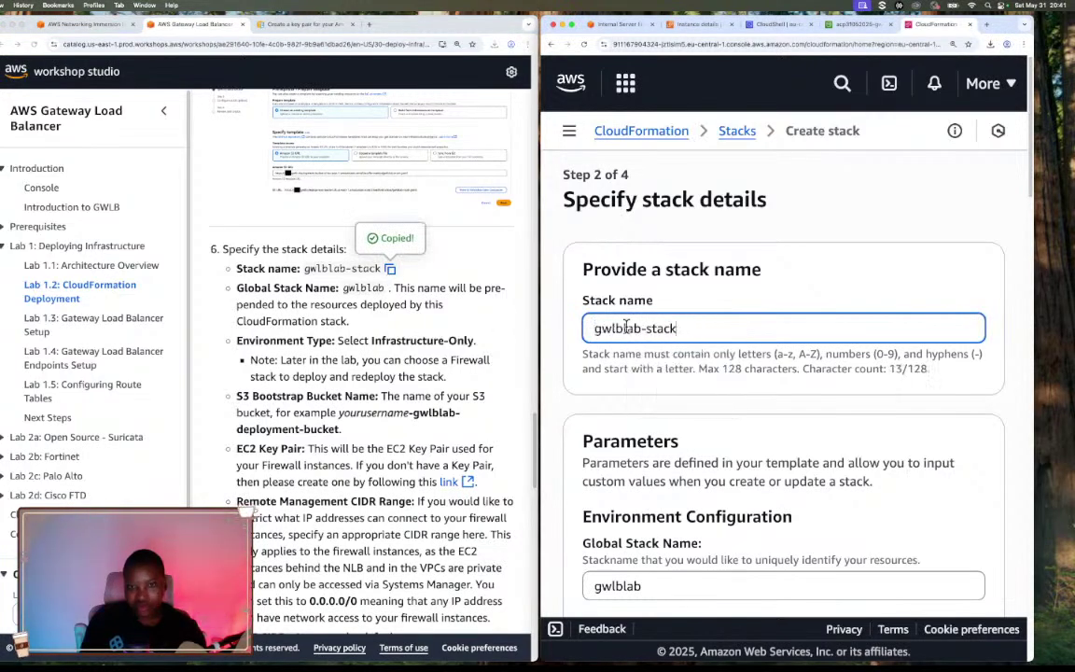
Compare the Global Stack Name gwlblab in the stack parameters with the value given in the guide
{"action": "scroll", "coordinate": [378, 359], "scroll_direction": "down", "scroll_amount": 2}
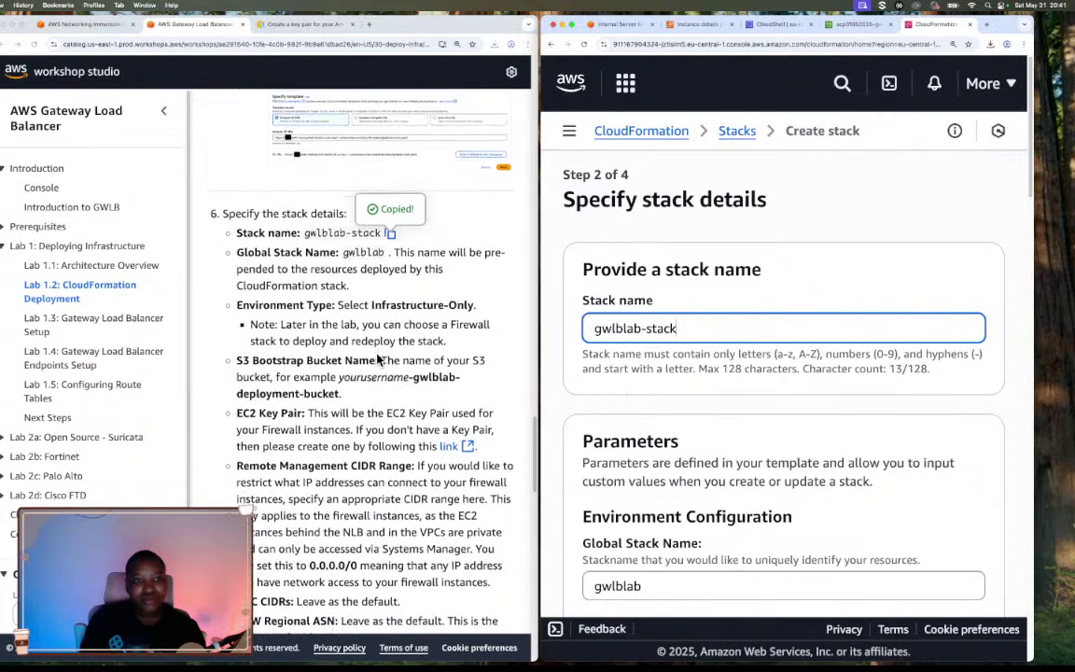
{"action": "scroll", "coordinate": [378, 359], "scroll_direction": "down", "scroll_amount": 1}
{"action": "scroll", "coordinate": [792, 427], "scroll_direction": "down", "scroll_amount": 4}
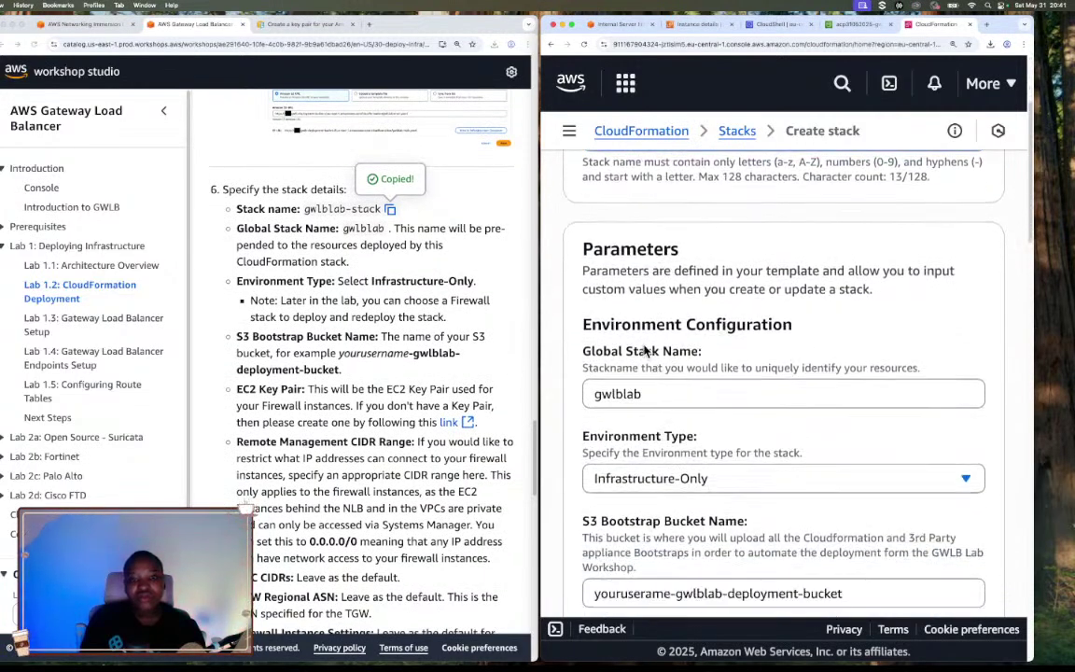
{"action": "scroll", "coordinate": [644, 351], "scroll_direction": "down", "scroll_amount": 1}
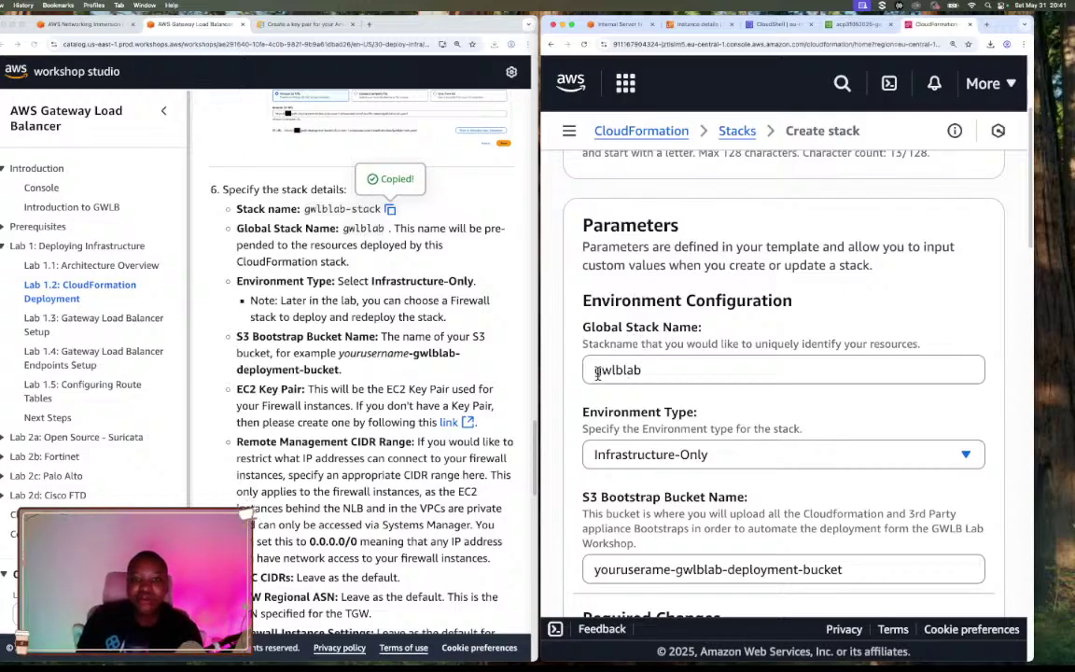
{"action": "double_click", "coordinate": [662, 371]}
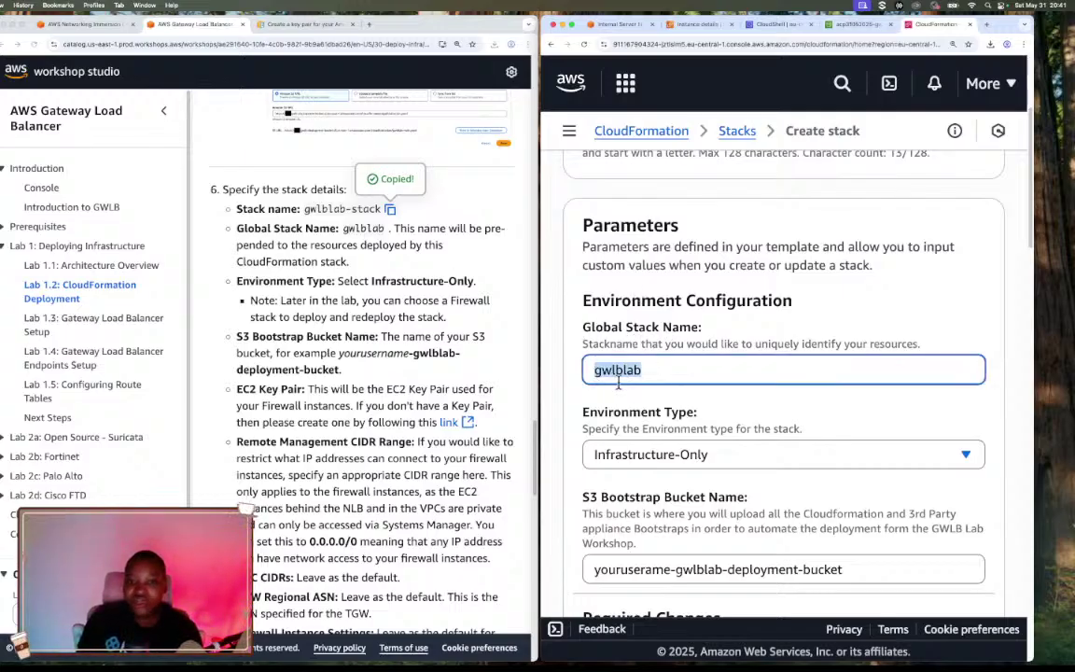
{"action": "left_click", "coordinate": [376, 234]}
{"action": "double_click", "coordinate": [364, 228]}
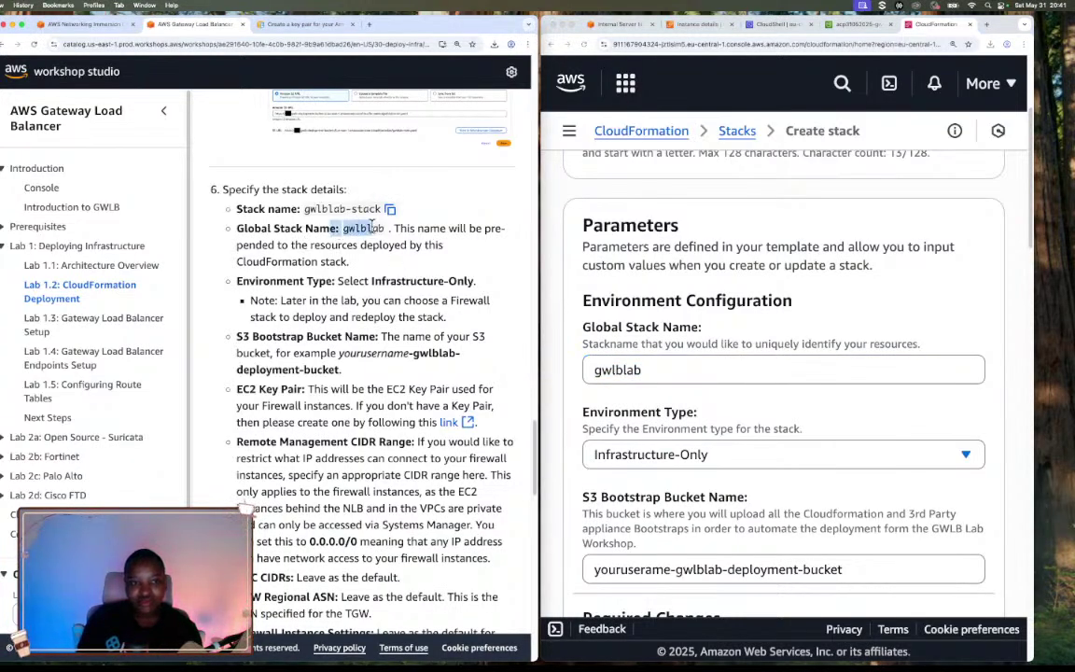
{"action": "left_click", "coordinate": [353, 222]}
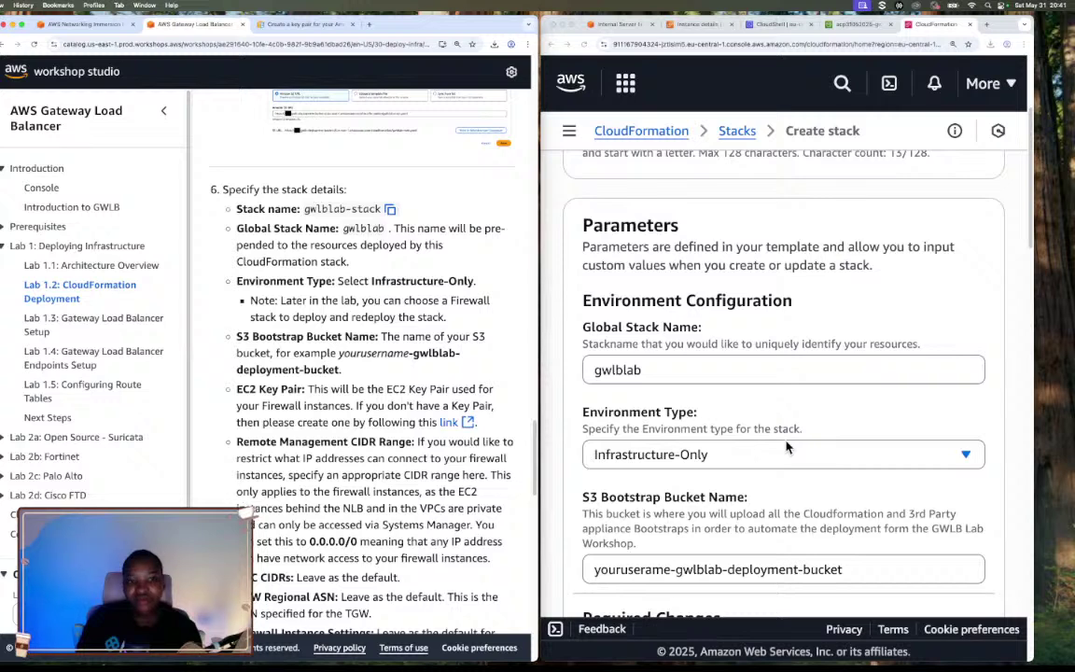
Review the available Environment Type options while keeping Infrastructure-Only selected as the guide specifies
{"action": "scroll", "coordinate": [788, 446], "scroll_direction": "up", "scroll_amount": 1}
{"action": "scroll", "coordinate": [793, 448], "scroll_direction": "down", "scroll_amount": 2}
{"action": "scroll", "coordinate": [798, 449], "scroll_direction": "down", "scroll_amount": 1}
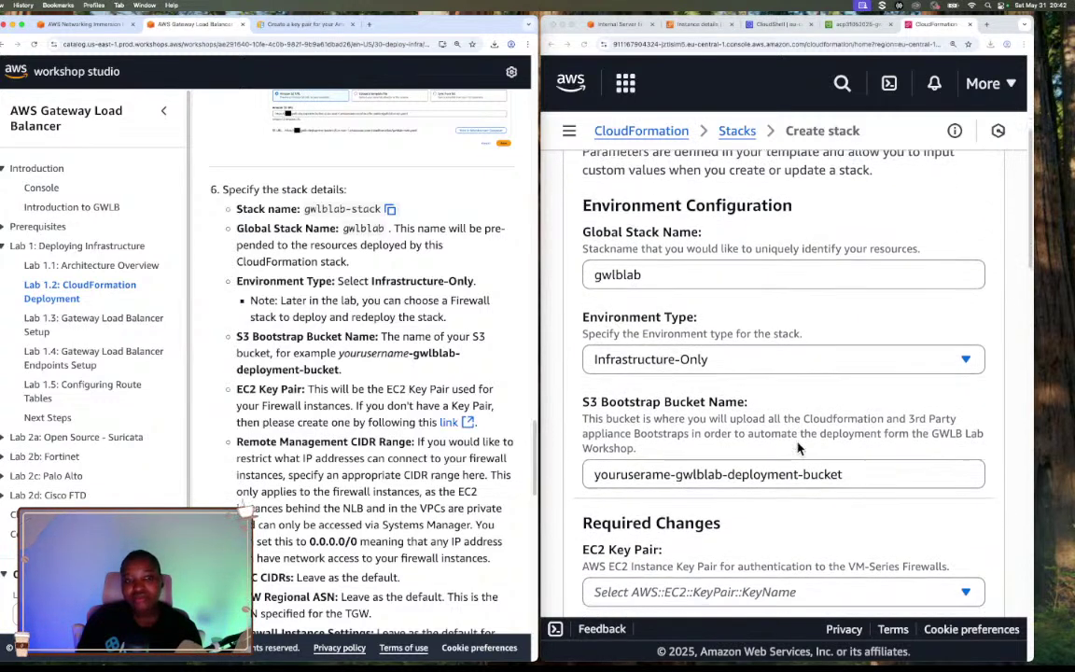
{"action": "left_click", "coordinate": [748, 346]}
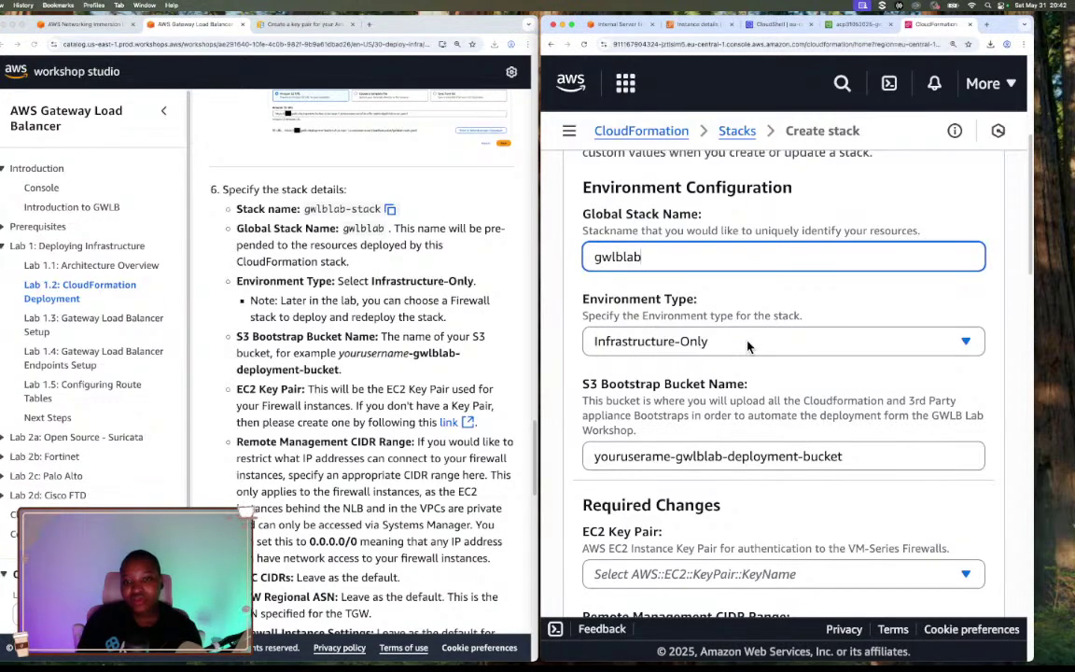
{"action": "left_click", "coordinate": [965, 341]}
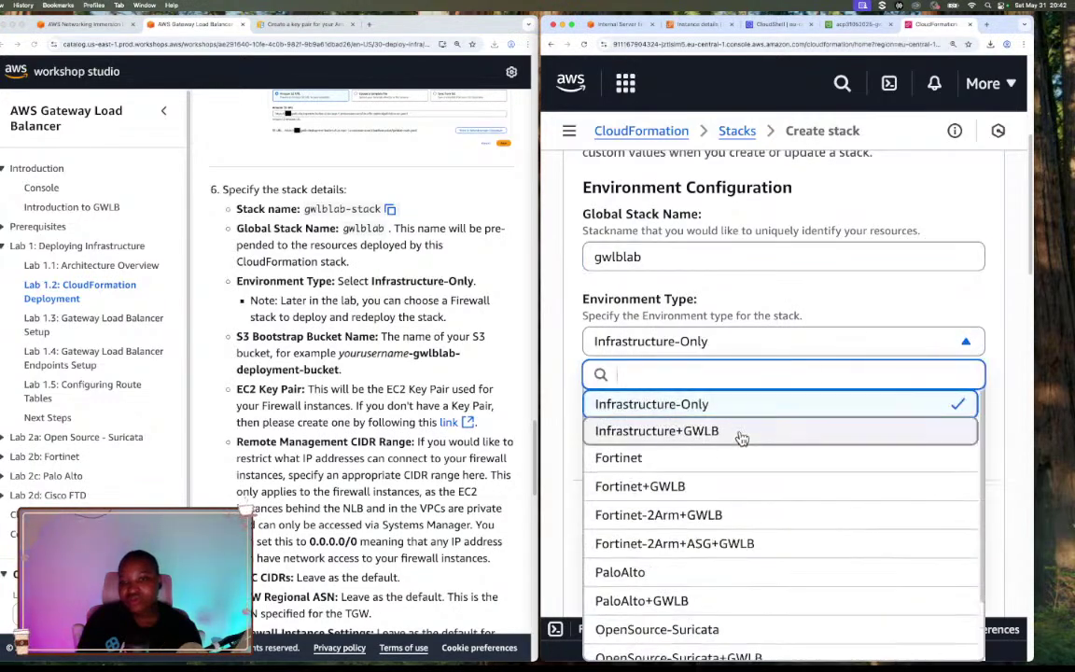
{"action": "scroll", "coordinate": [746, 540], "scroll_direction": "up", "scroll_amount": 1}
{"action": "scroll", "coordinate": [746, 540], "scroll_direction": "down", "scroll_amount": 2}
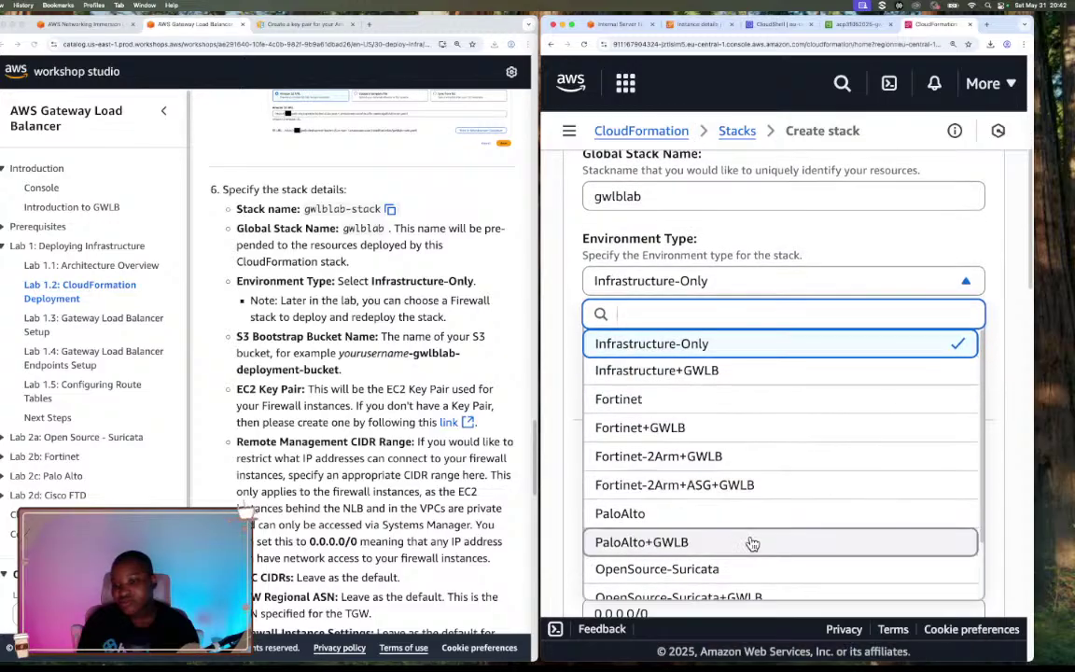
{"action": "scroll", "coordinate": [752, 544], "scroll_direction": "down", "scroll_amount": 1}
{"action": "scroll", "coordinate": [783, 485], "scroll_direction": "down", "scroll_amount": 2}
{"action": "scroll", "coordinate": [784, 486], "scroll_direction": "up", "scroll_amount": 1}
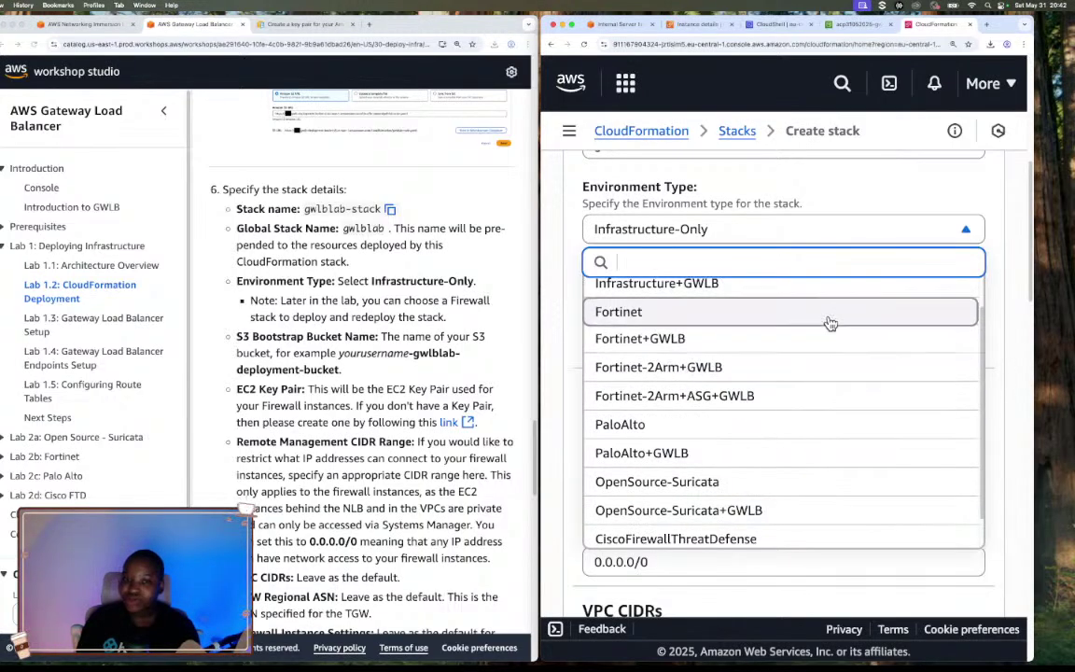
{"action": "left_click", "coordinate": [968, 231]}
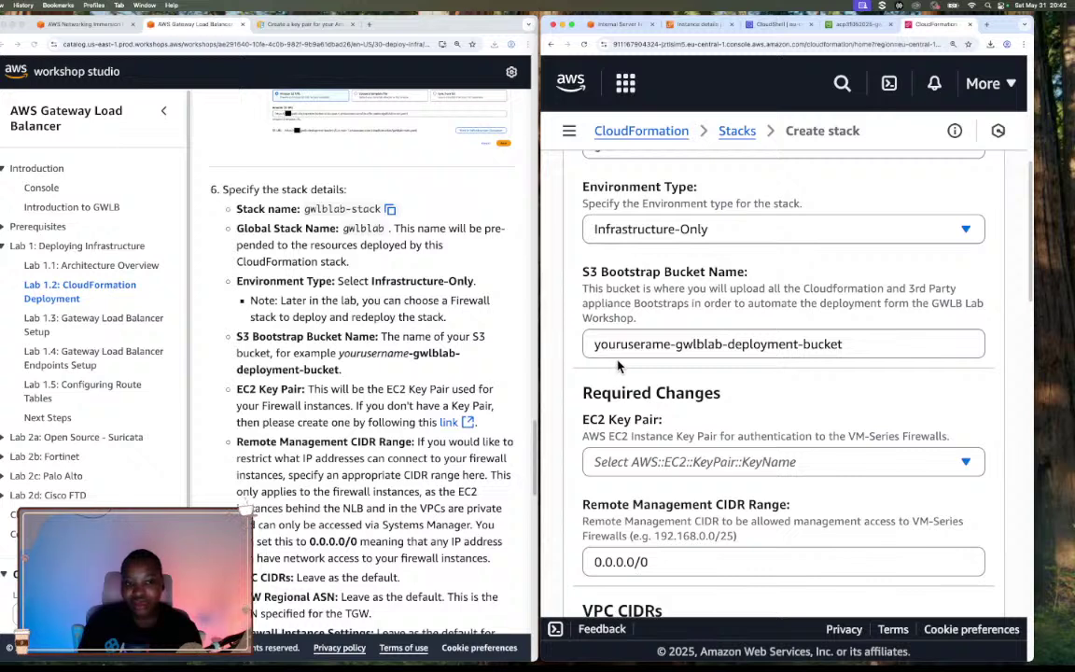
Go to the acp31052025-gwlblab-deployment-bucket page in S3 and copy the bucket's full name
{"action": "left_click", "coordinate": [840, 25]}
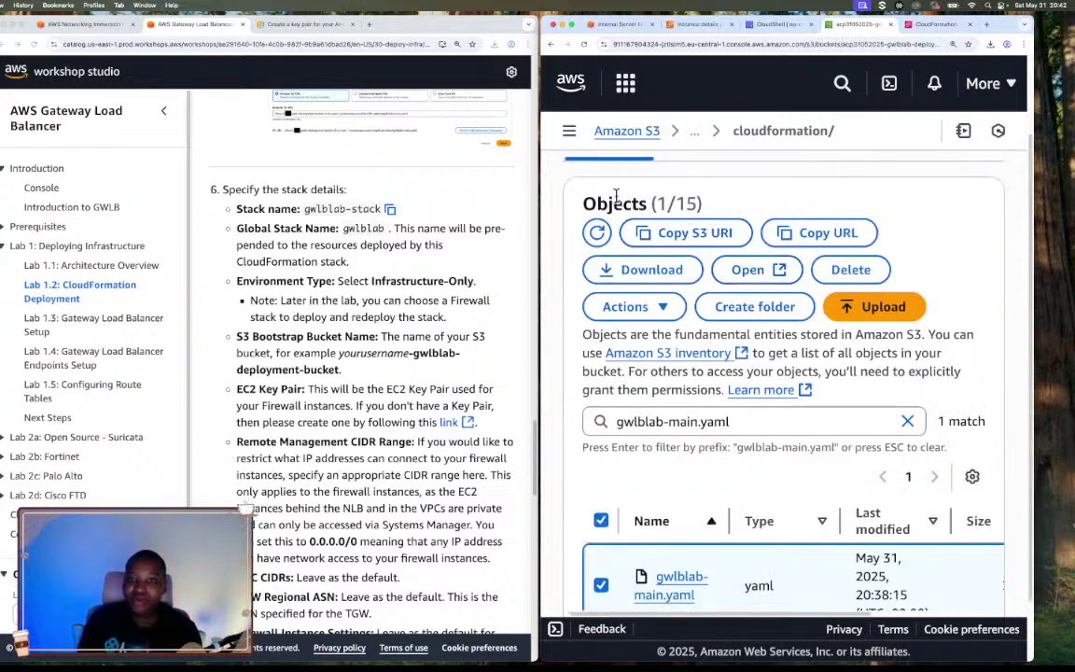
{"action": "left_click", "coordinate": [698, 135]}
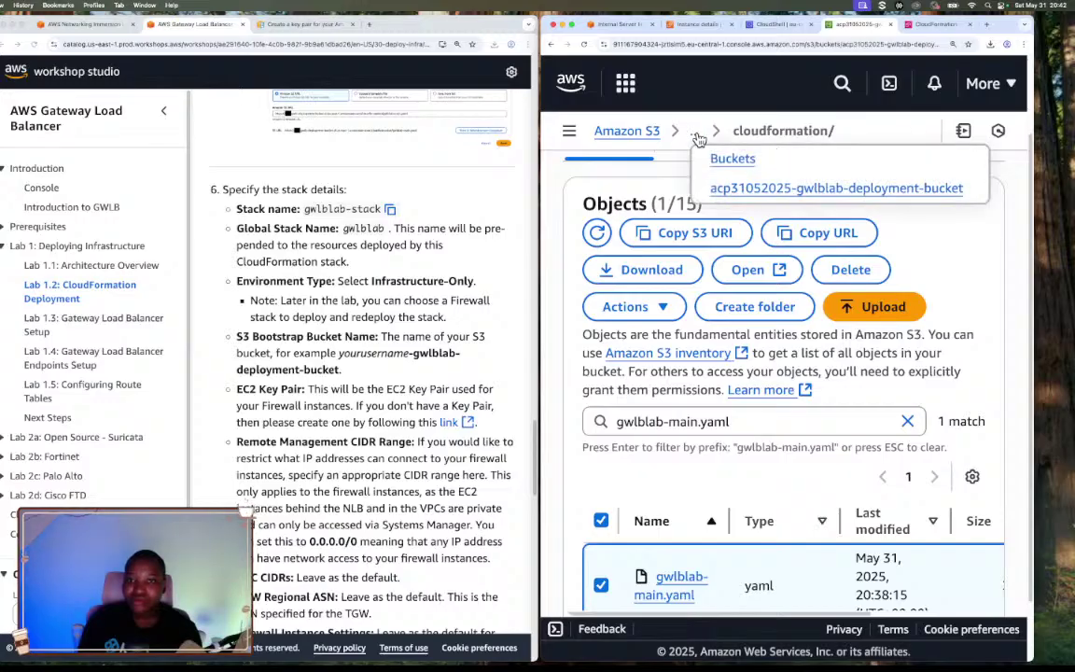
{"action": "left_click", "coordinate": [723, 184]}
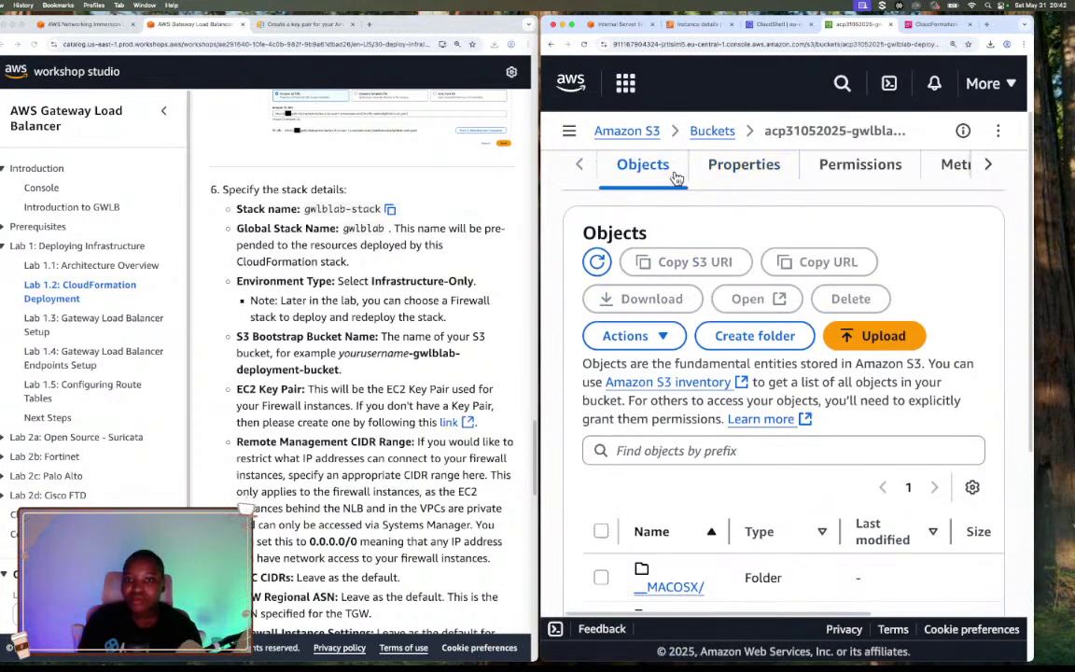
{"action": "scroll", "coordinate": [795, 269], "scroll_direction": "down", "scroll_amount": 2}
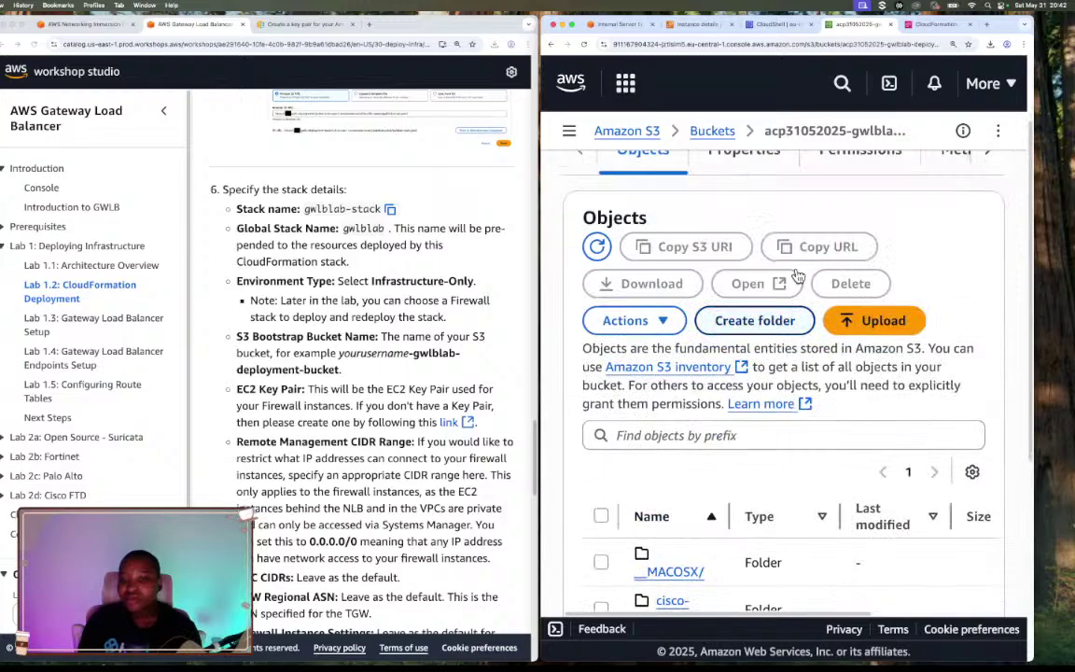
{"action": "scroll", "coordinate": [653, 233], "scroll_direction": "up", "scroll_amount": 3}
{"action": "left_click_drag", "start_coordinate": [565, 189], "coordinate": [994, 183]}
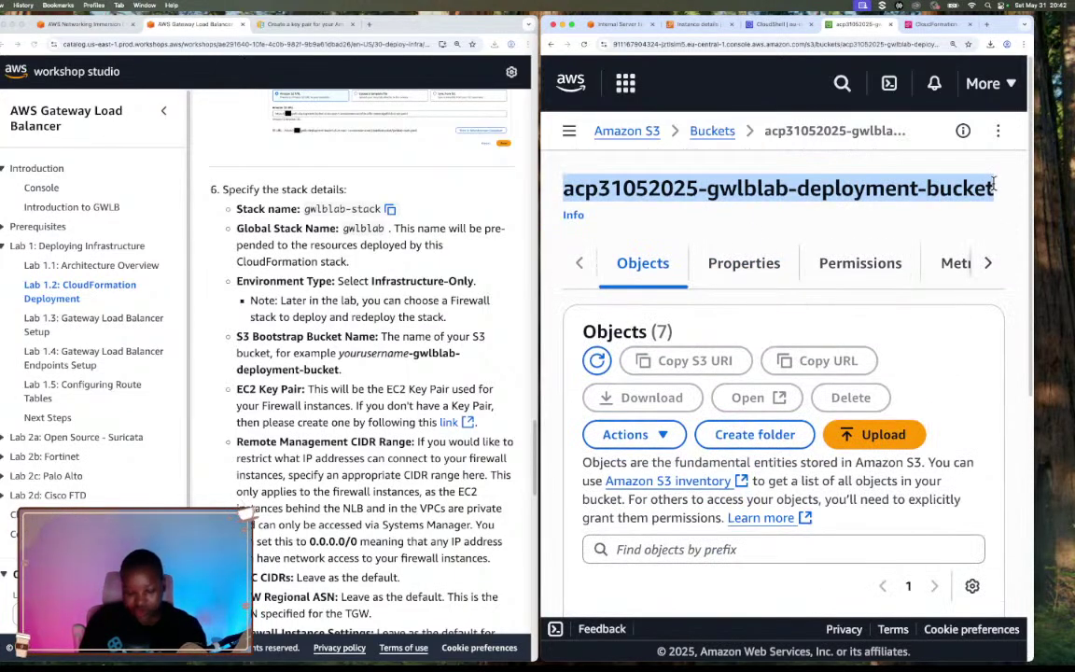
Return to the stack details and replace the S3 Bootstrap Bucket Name with acp31052025-gwlblab-deployment-bucket
{"action": "left_click", "coordinate": [919, 25]}
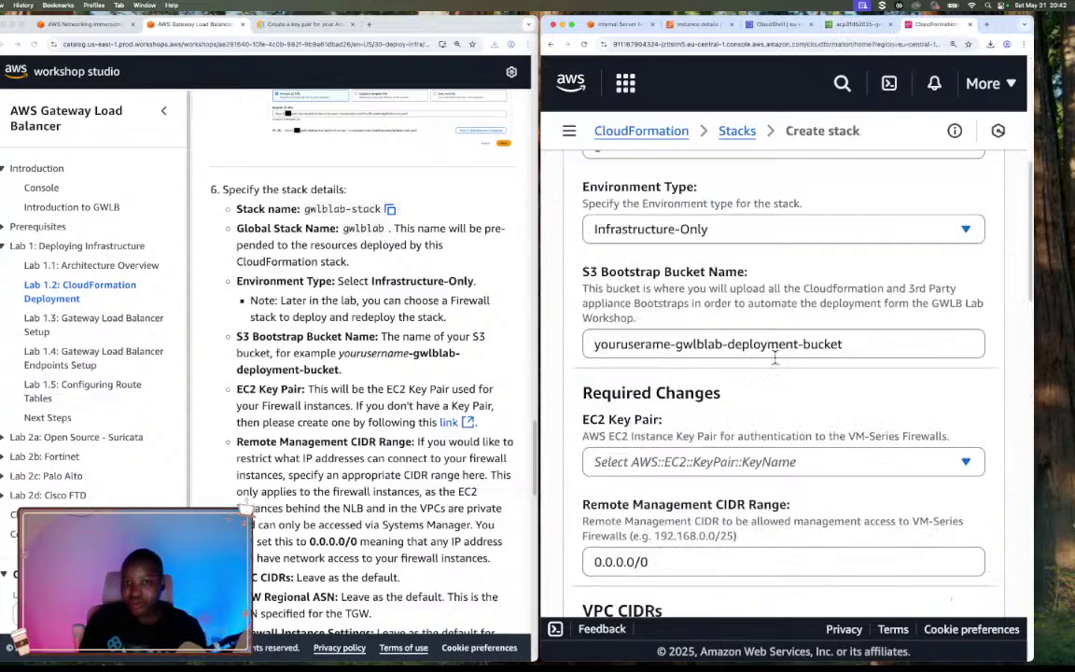
{"action": "left_click", "coordinate": [701, 348]}
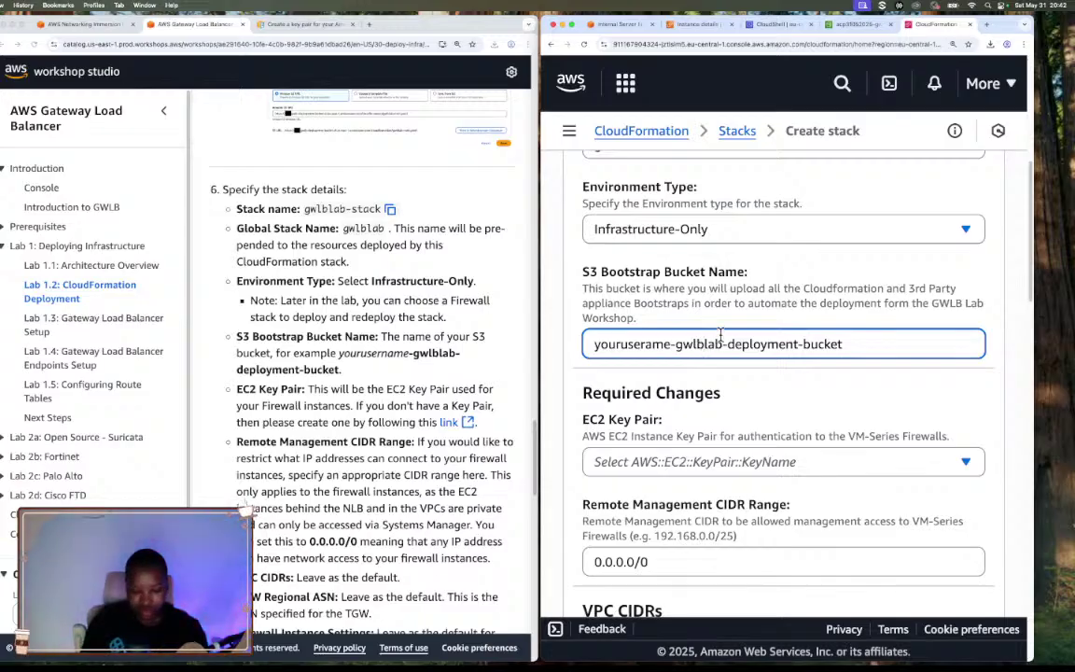
{"action": "triple_click", "coordinate": [721, 333]}
{"action": "key", "text": "super+v"}
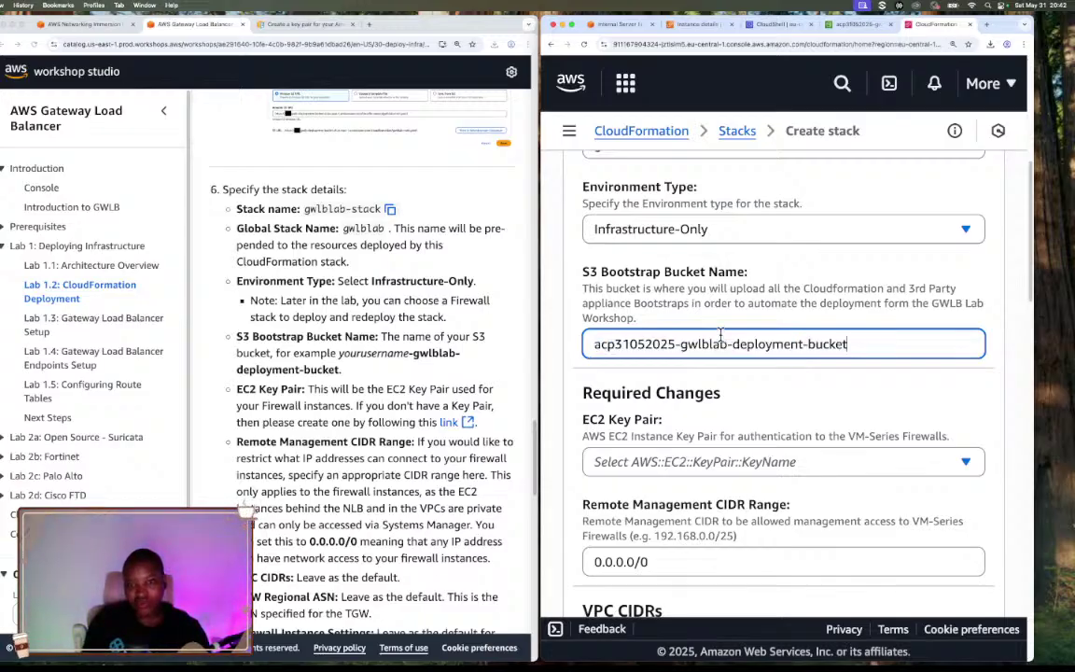
Choose acp as the EC2 Key Pair for the firewall instances
{"action": "scroll", "coordinate": [866, 438], "scroll_direction": "down", "scroll_amount": 3}
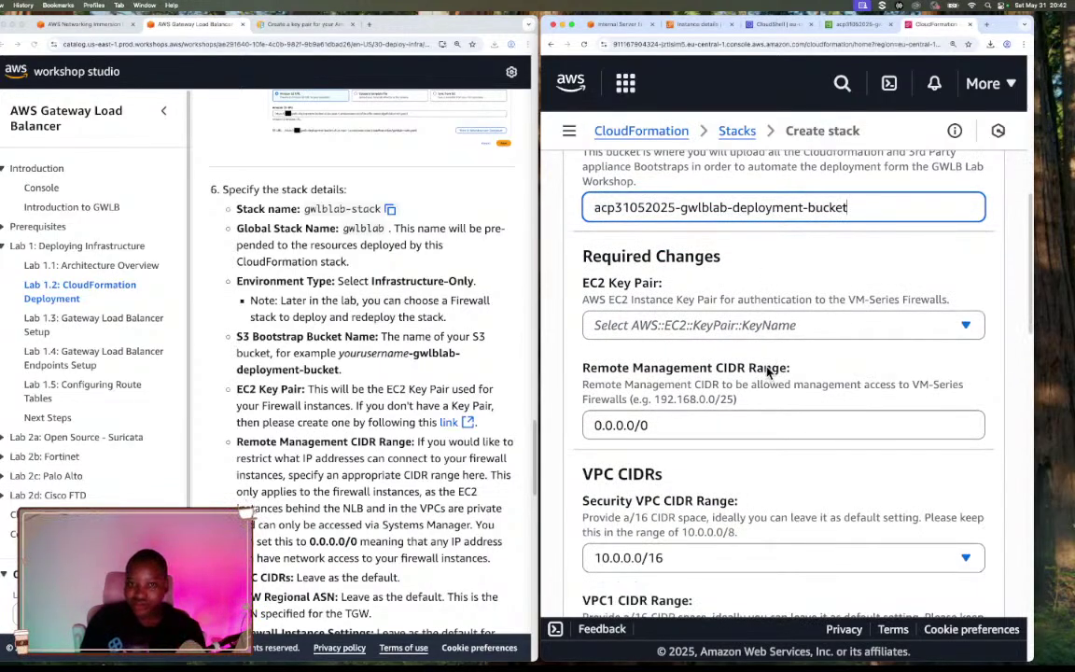
{"action": "left_click", "coordinate": [786, 328]}
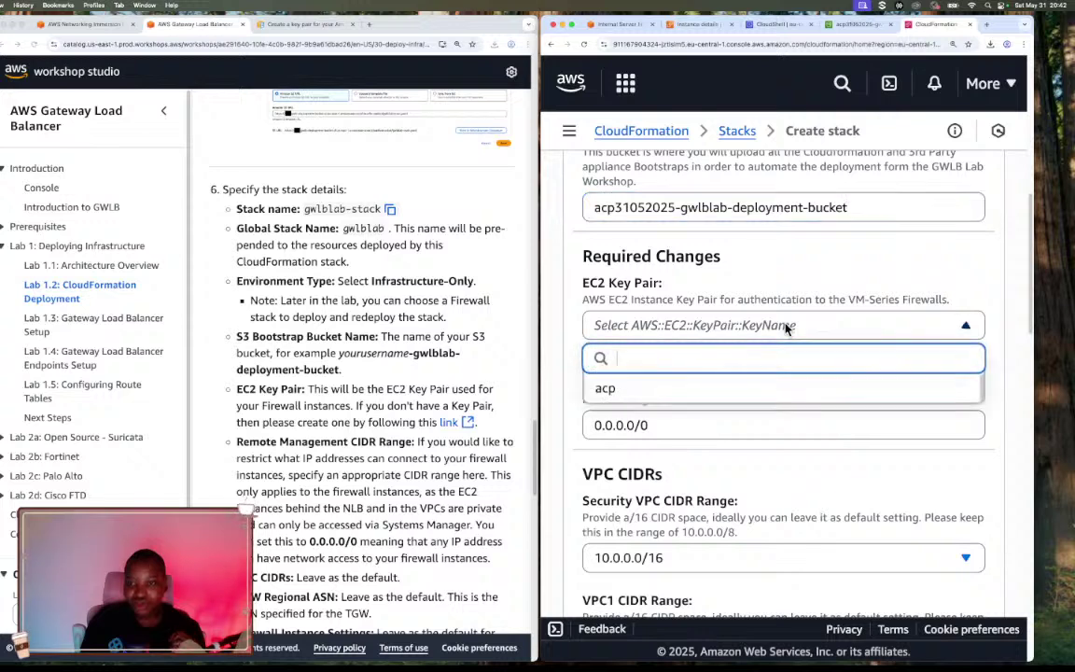
{"action": "left_click", "coordinate": [687, 392]}
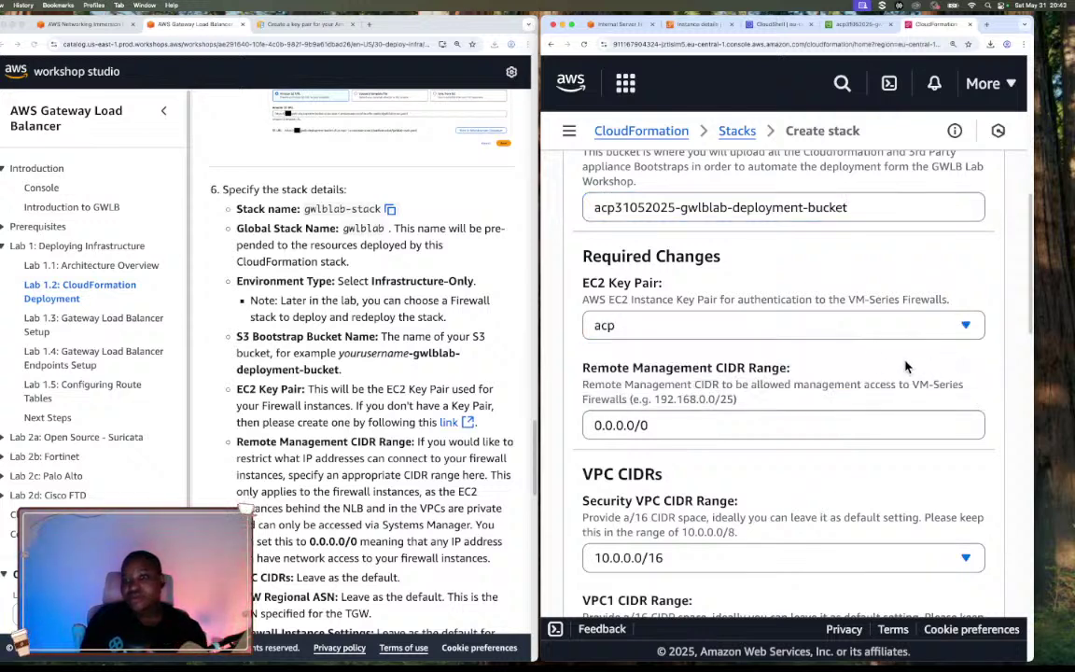
Examine the Remote Management CIDR Range parameter, leaving its default value in place
{"action": "scroll", "coordinate": [905, 367], "scroll_direction": "down", "scroll_amount": 1}
{"action": "scroll", "coordinate": [905, 366], "scroll_direction": "down", "scroll_amount": 1}
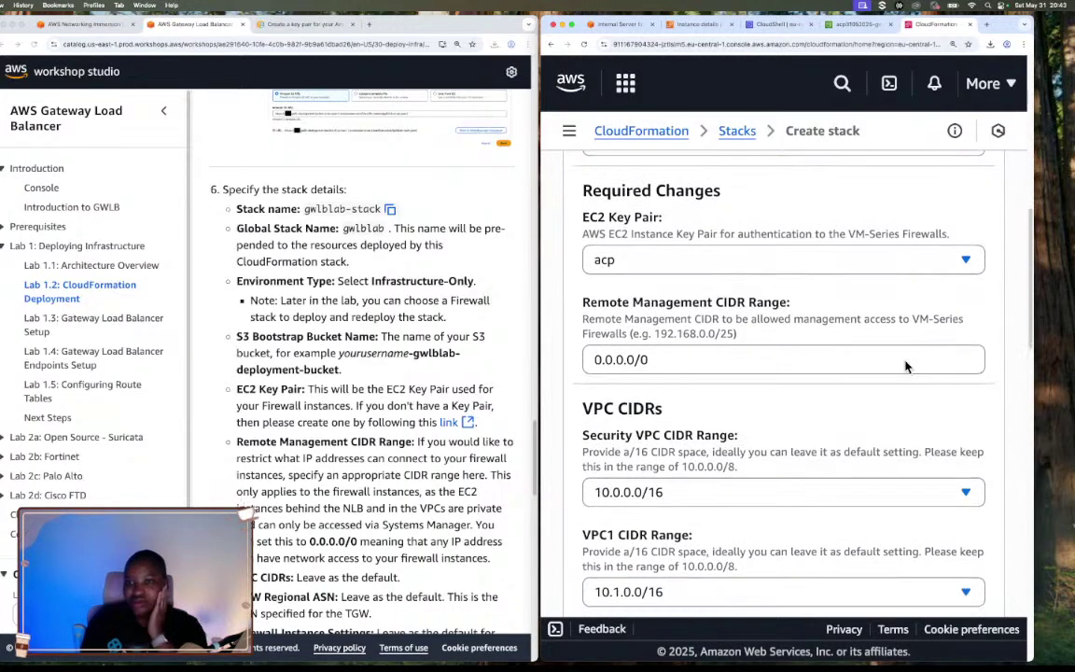
{"action": "scroll", "coordinate": [906, 363], "scroll_direction": "down", "scroll_amount": 1}
{"action": "scroll", "coordinate": [905, 360], "scroll_direction": "down", "scroll_amount": 3}
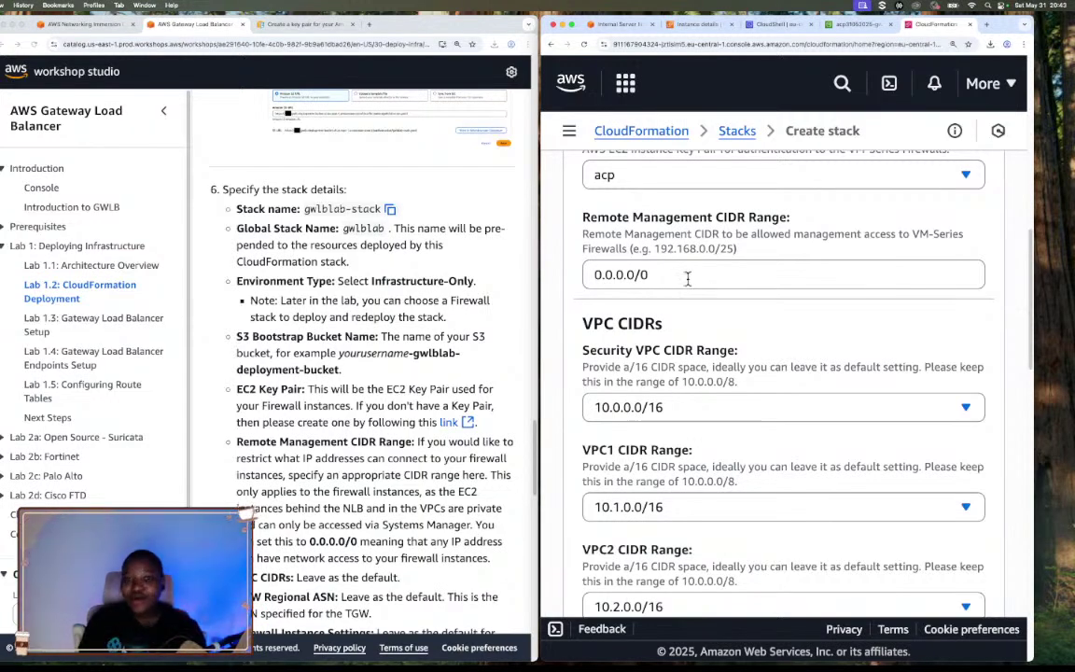
{"action": "left_click", "coordinate": [606, 273]}
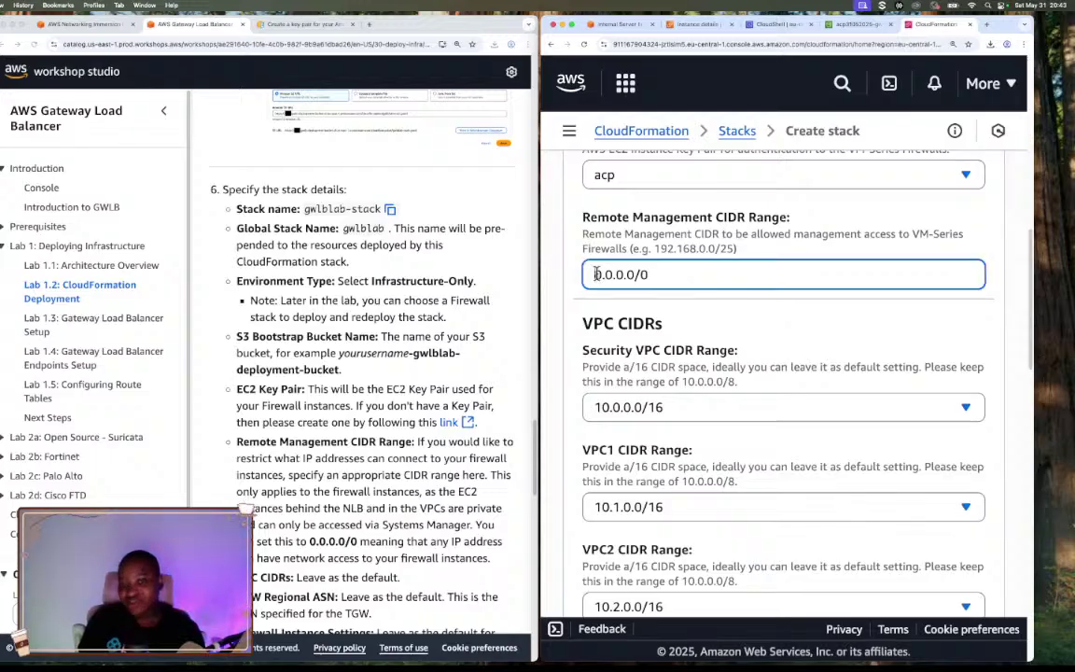
{"action": "key", "text": "ctrl+a"}
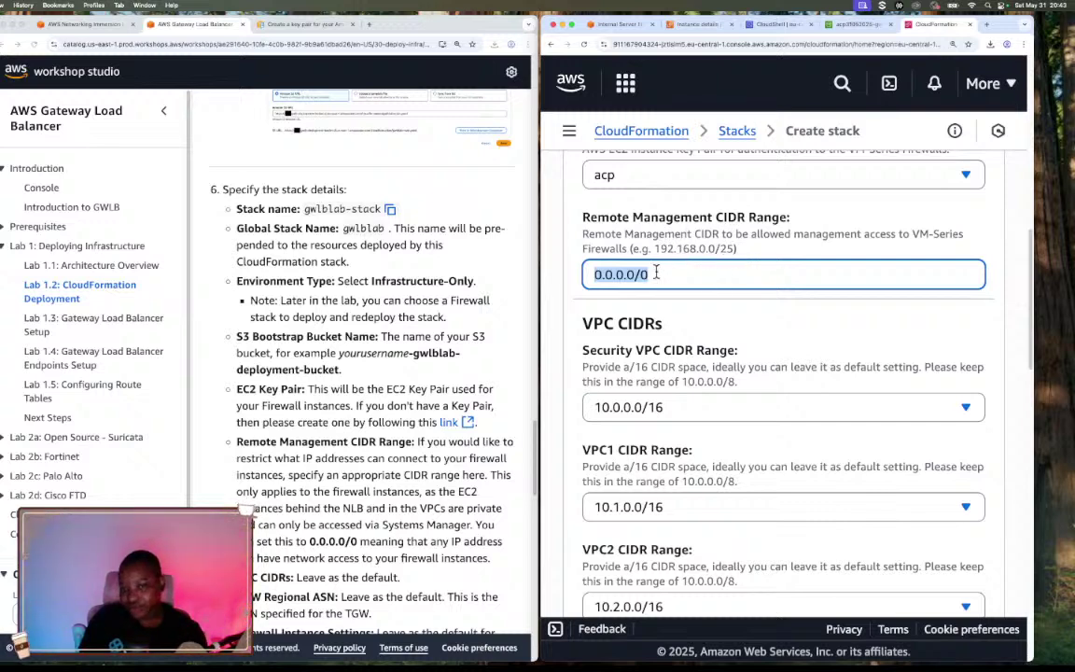
{"action": "triple_click", "coordinate": [616, 280]}
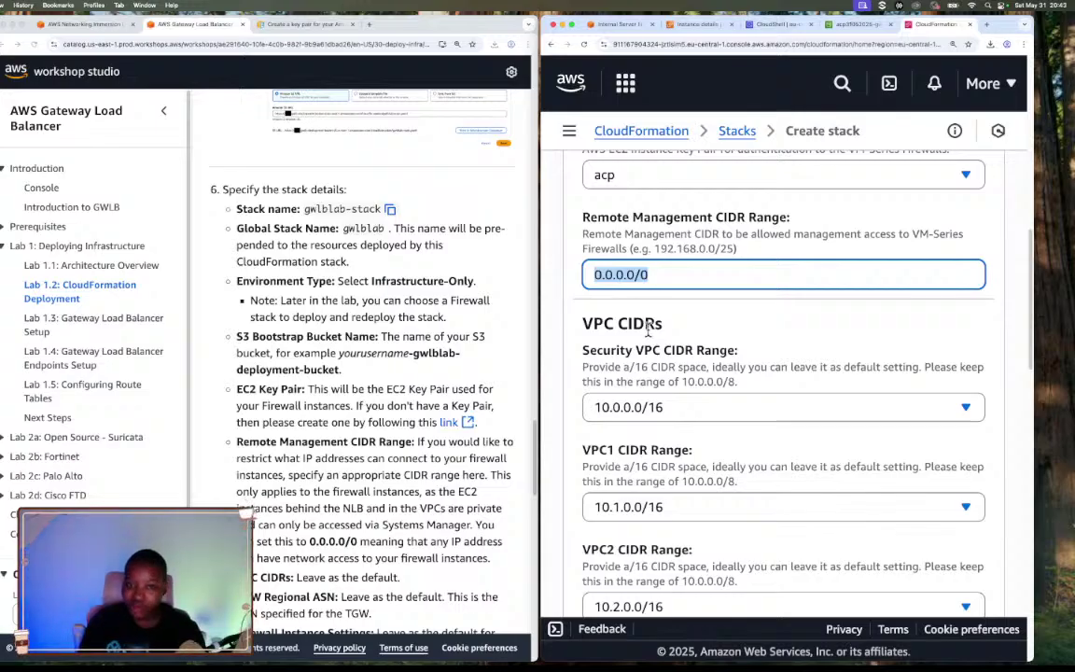
{"action": "left_click", "coordinate": [669, 271]}
{"action": "triple_click", "coordinate": [672, 272]}
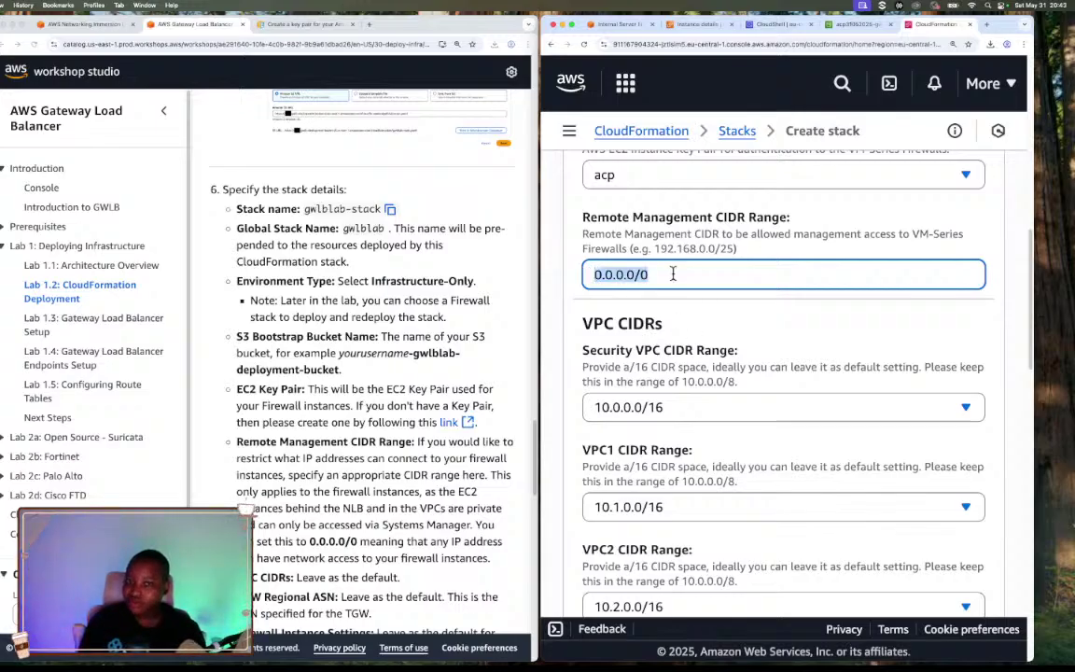
Check the Security VPC, VPC1 and VPC2 CIDR ranges against the guide's instruction to keep the defaults
{"action": "scroll", "coordinate": [866, 343], "scroll_direction": "down", "scroll_amount": 2}
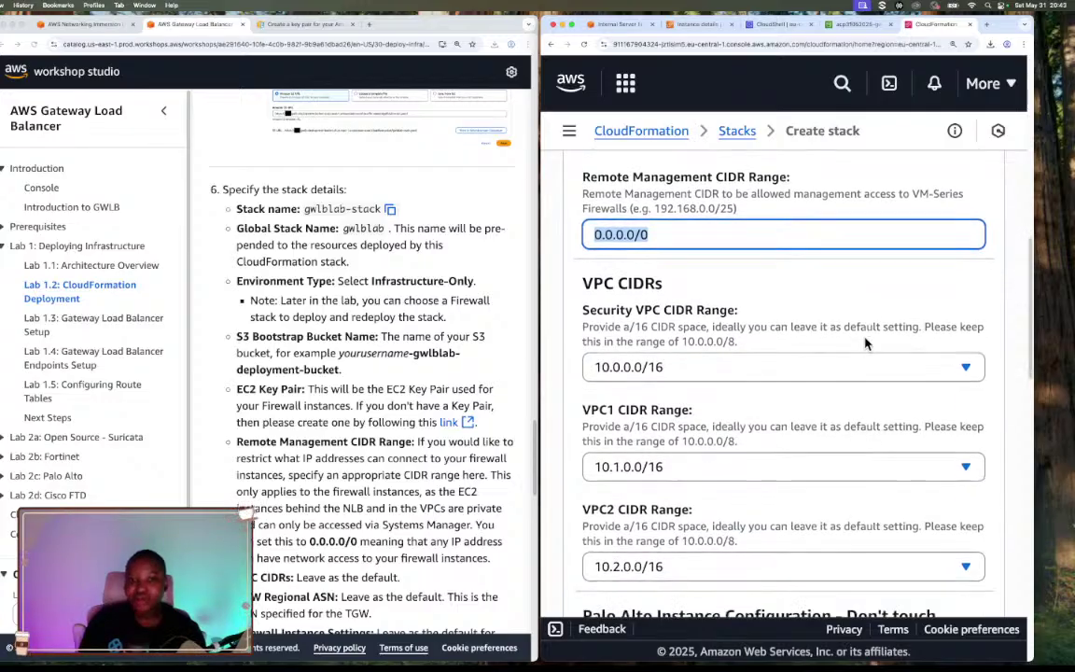
{"action": "scroll", "coordinate": [865, 343], "scroll_direction": "down", "scroll_amount": 2}
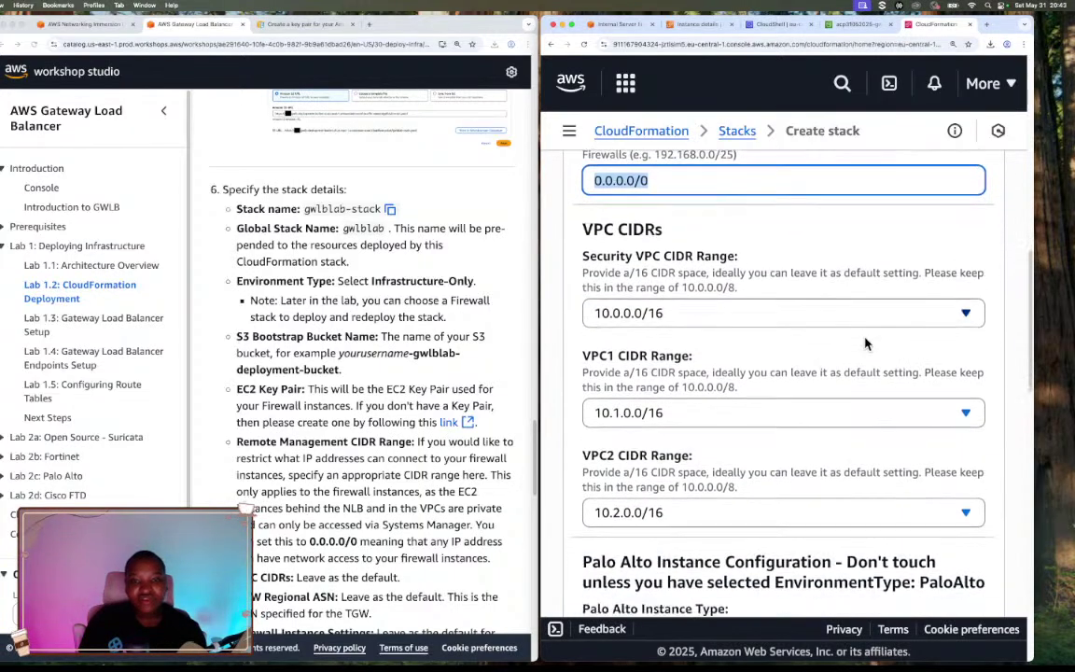
{"action": "left_click", "coordinate": [777, 320]}
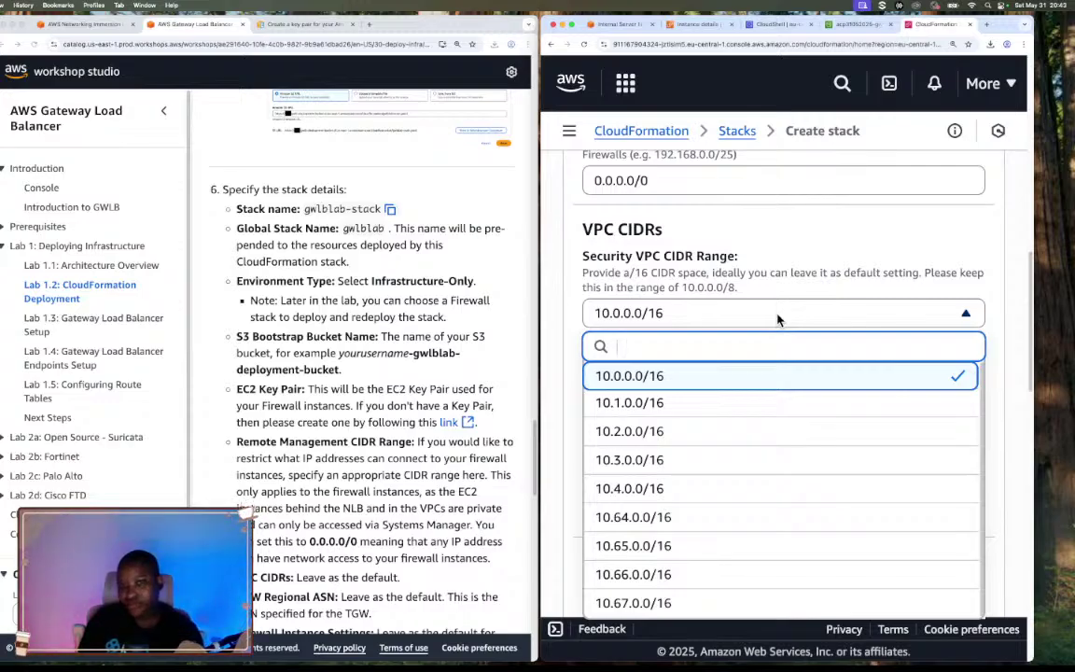
{"action": "left_click", "coordinate": [777, 321]}
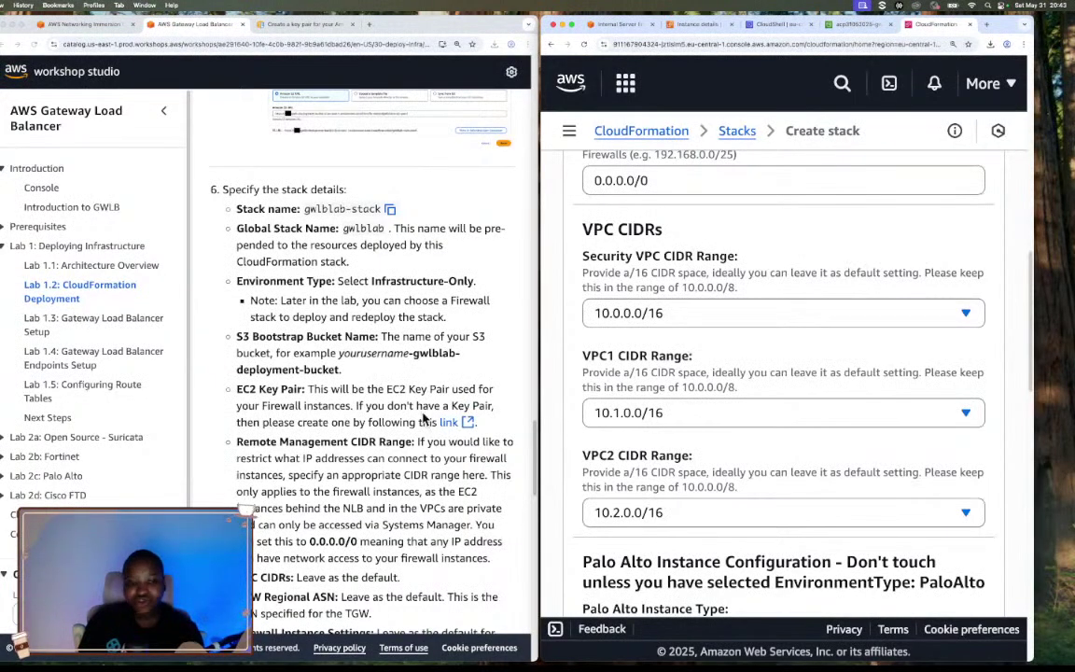
{"action": "scroll", "coordinate": [423, 417], "scroll_direction": "down", "scroll_amount": 4}
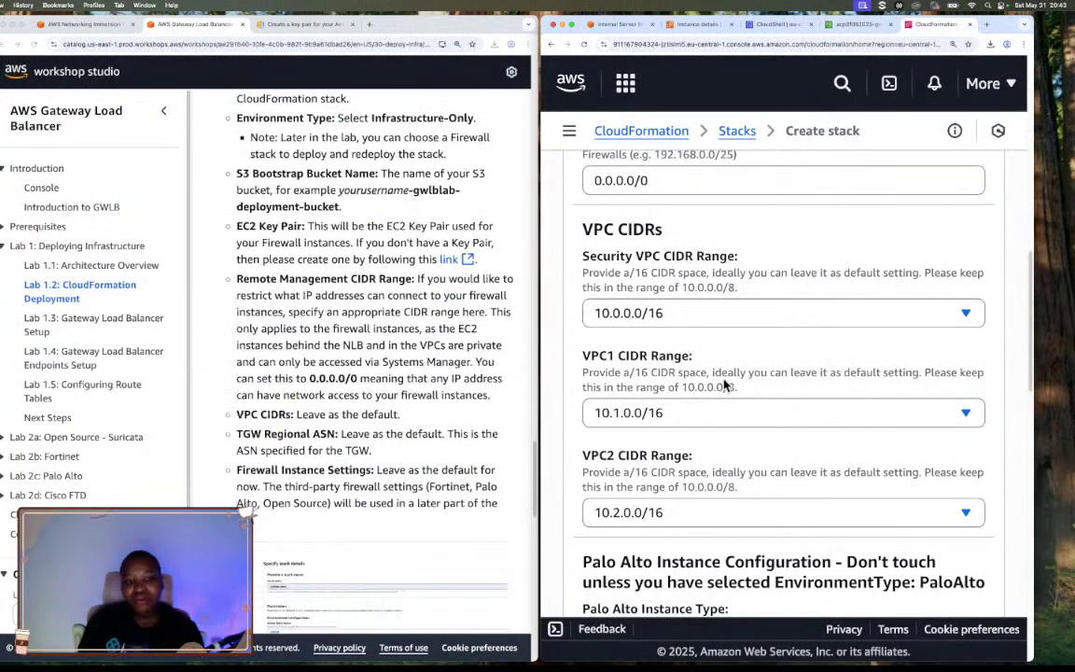
{"action": "scroll", "coordinate": [727, 426], "scroll_direction": "down", "scroll_amount": 2}
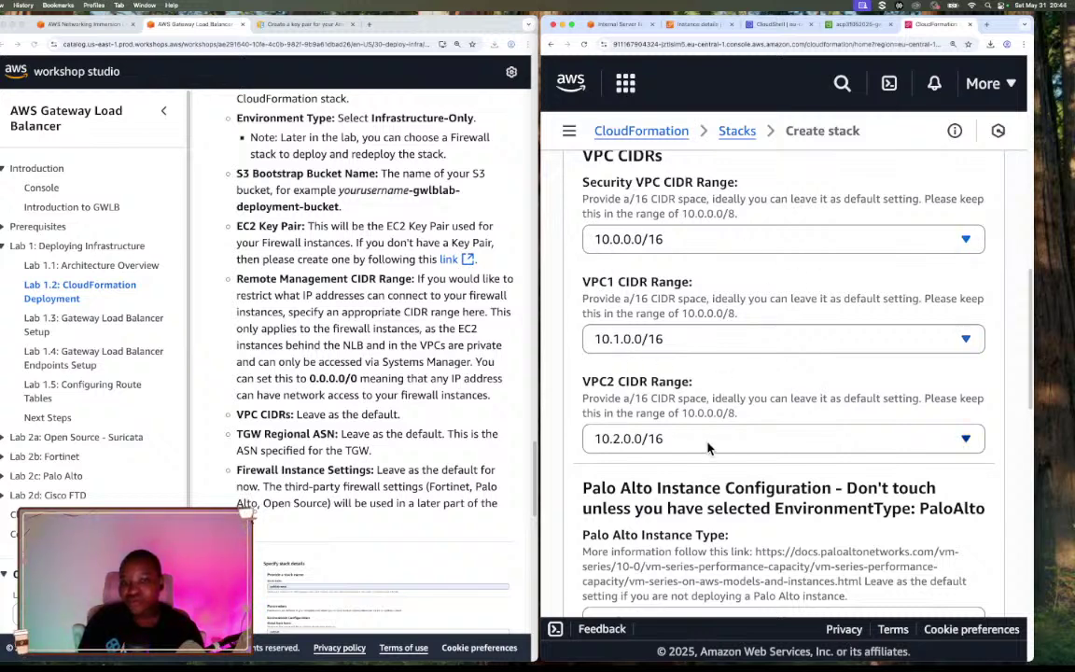
Review the Palo Alto, Fortinet and Cisco instance parameters and the default TGW ASN number, leaving all defaults in place
{"action": "scroll", "coordinate": [672, 444], "scroll_direction": "down", "scroll_amount": 4}
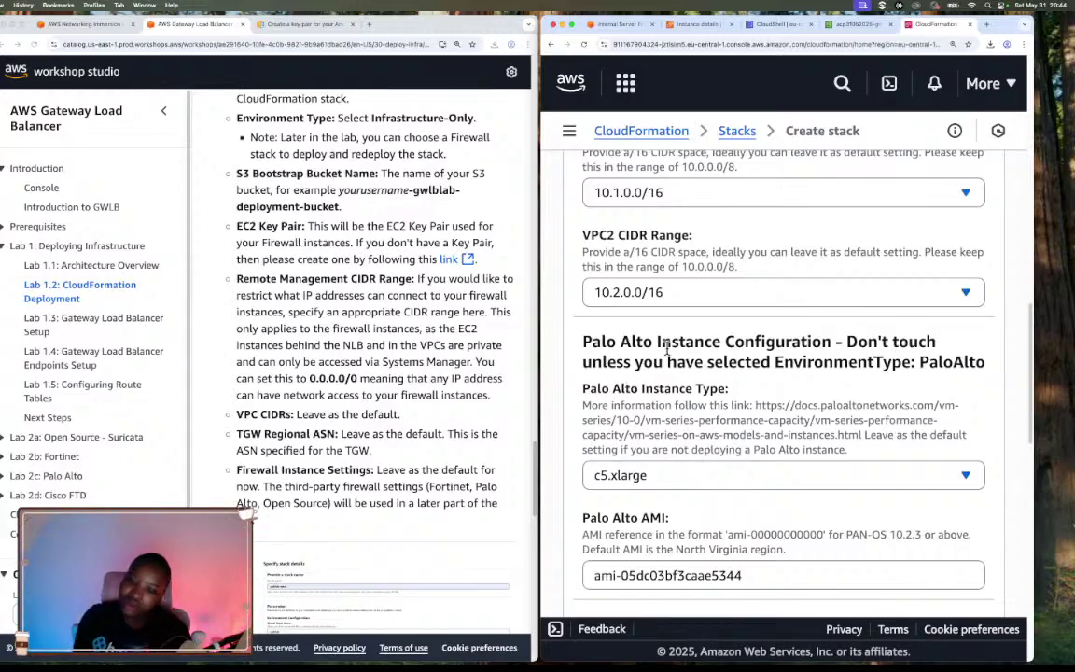
{"action": "scroll", "coordinate": [666, 346], "scroll_direction": "down", "scroll_amount": 2}
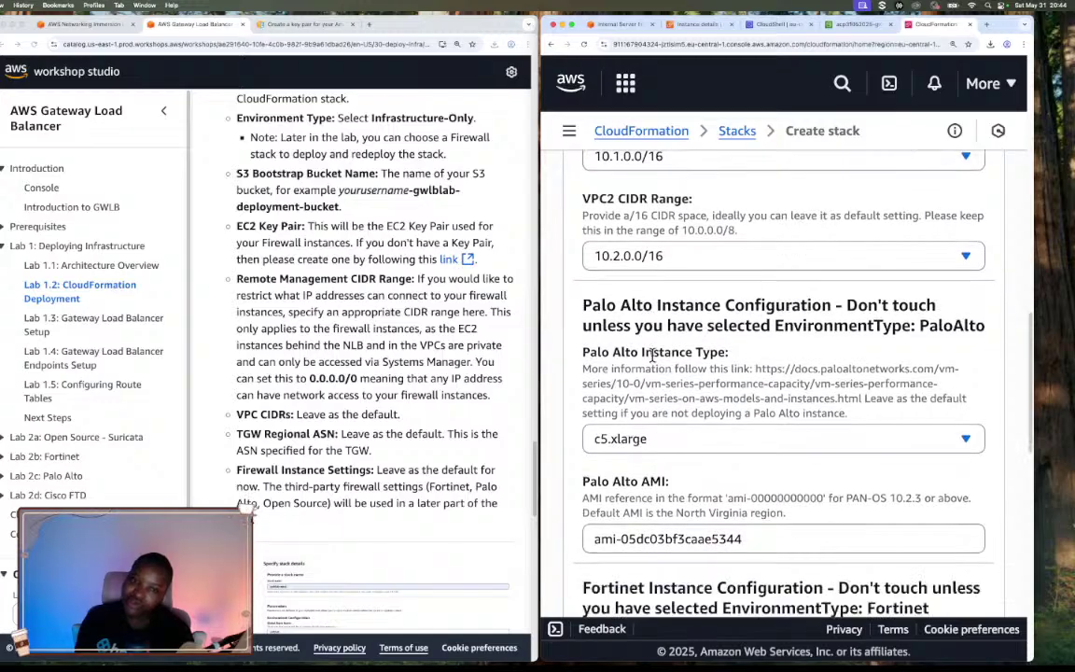
{"action": "scroll", "coordinate": [652, 356], "scroll_direction": "up", "scroll_amount": 1}
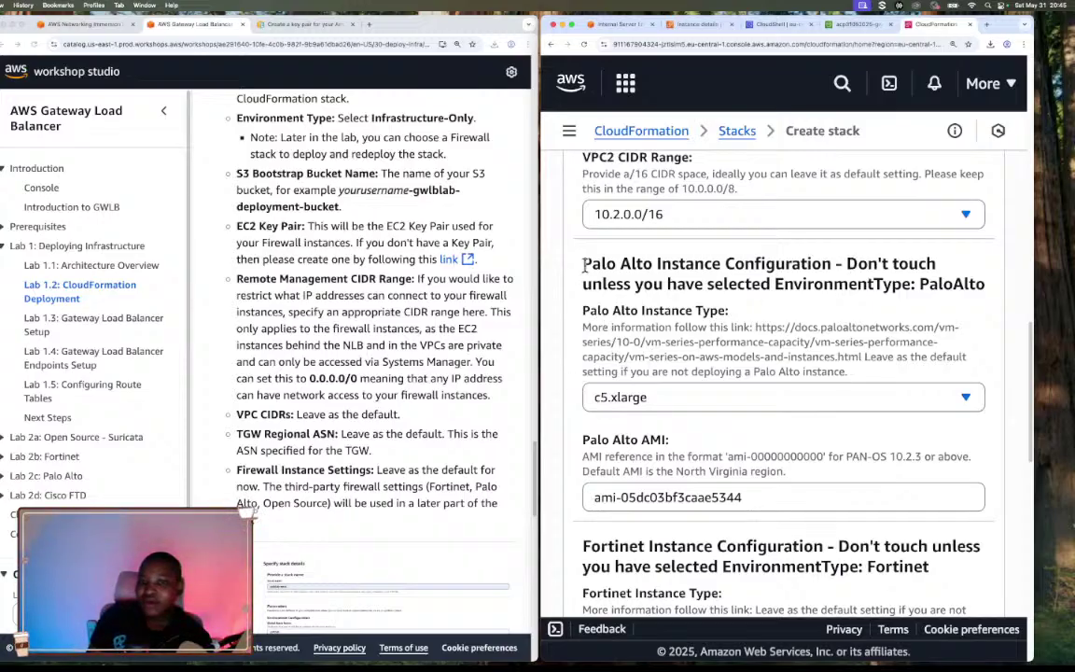
{"action": "left_click_drag", "start_coordinate": [849, 263], "coordinate": [965, 282]}
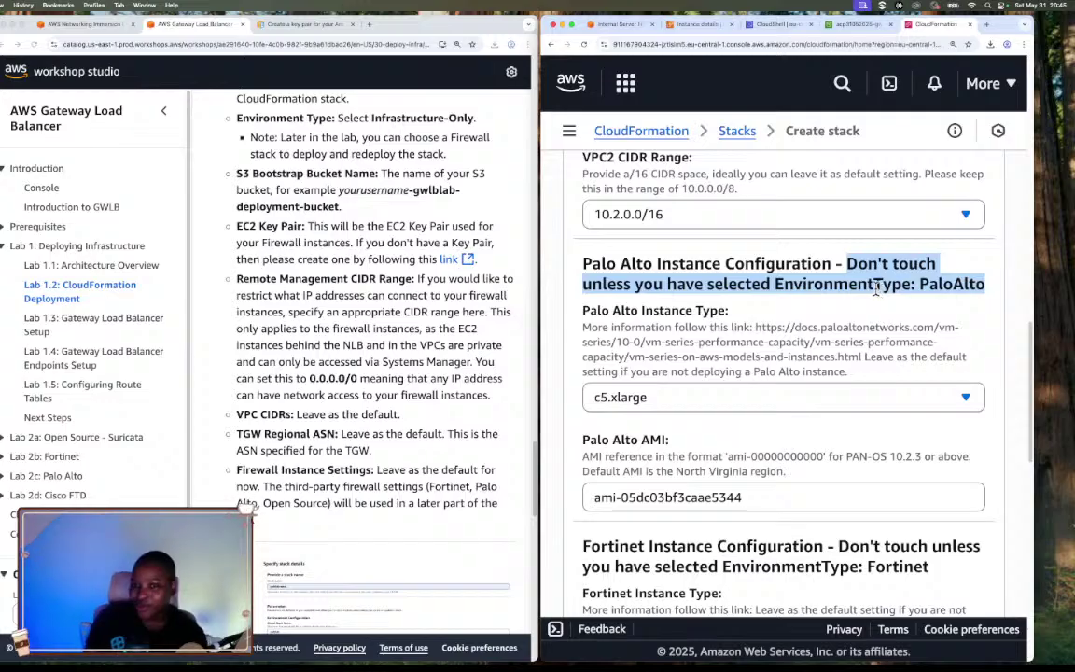
{"action": "scroll", "coordinate": [800, 320], "scroll_direction": "down", "scroll_amount": 3}
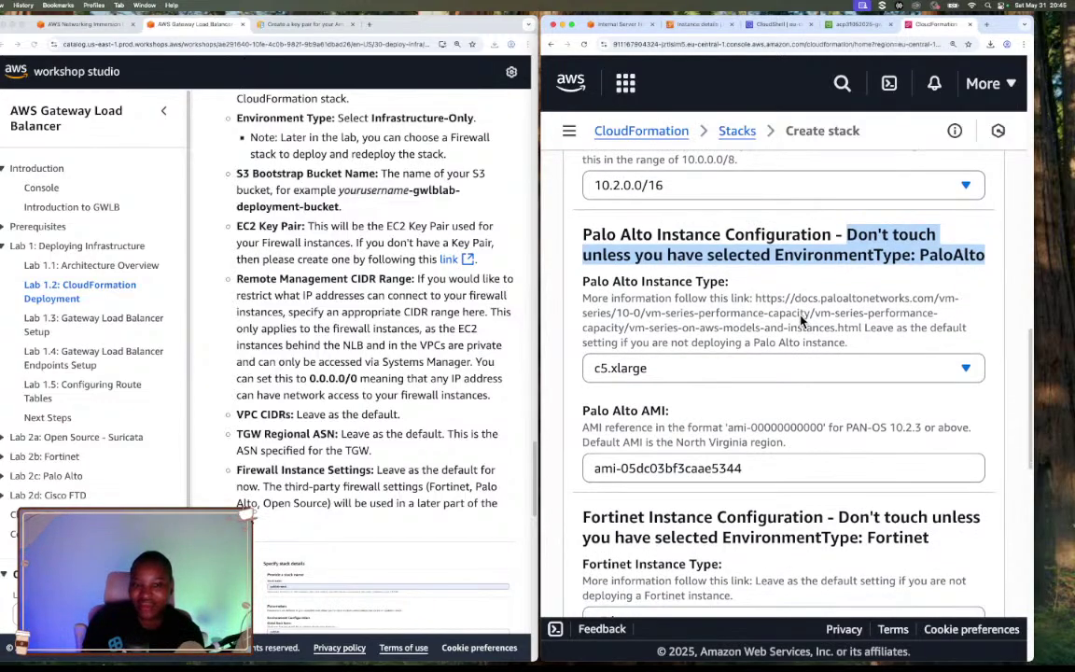
{"action": "scroll", "coordinate": [800, 320], "scroll_direction": "down", "scroll_amount": 2}
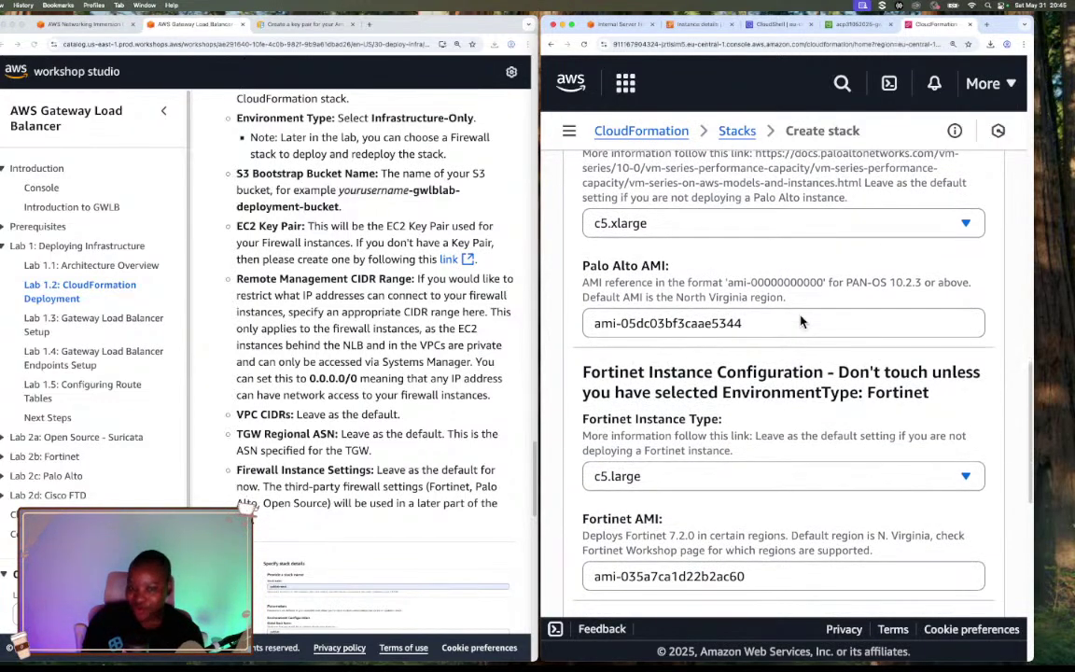
{"action": "scroll", "coordinate": [703, 336], "scroll_direction": "down", "scroll_amount": 3}
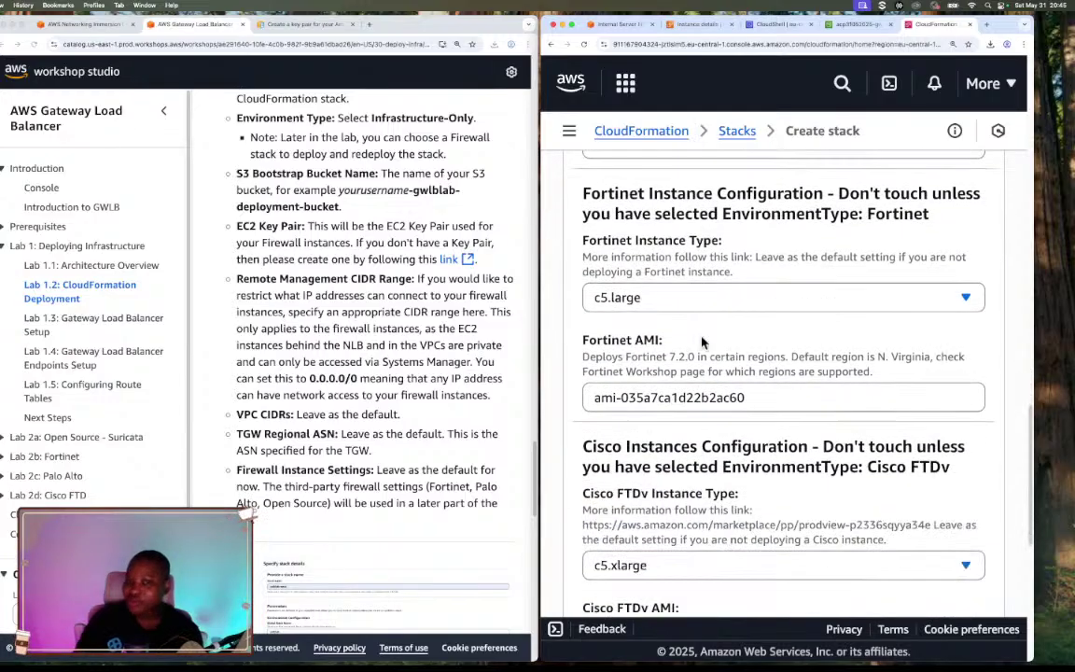
{"action": "scroll", "coordinate": [704, 344], "scroll_direction": "down", "scroll_amount": 1}
{"action": "scroll", "coordinate": [703, 342], "scroll_direction": "down", "scroll_amount": 8}
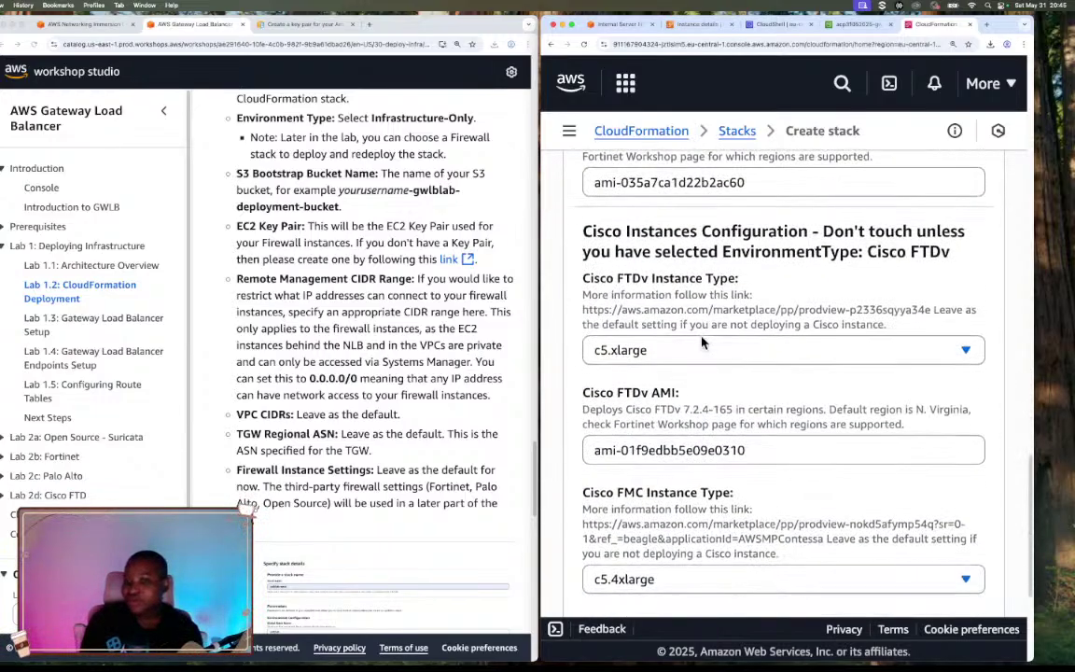
{"action": "scroll", "coordinate": [702, 343], "scroll_direction": "down", "scroll_amount": 1}
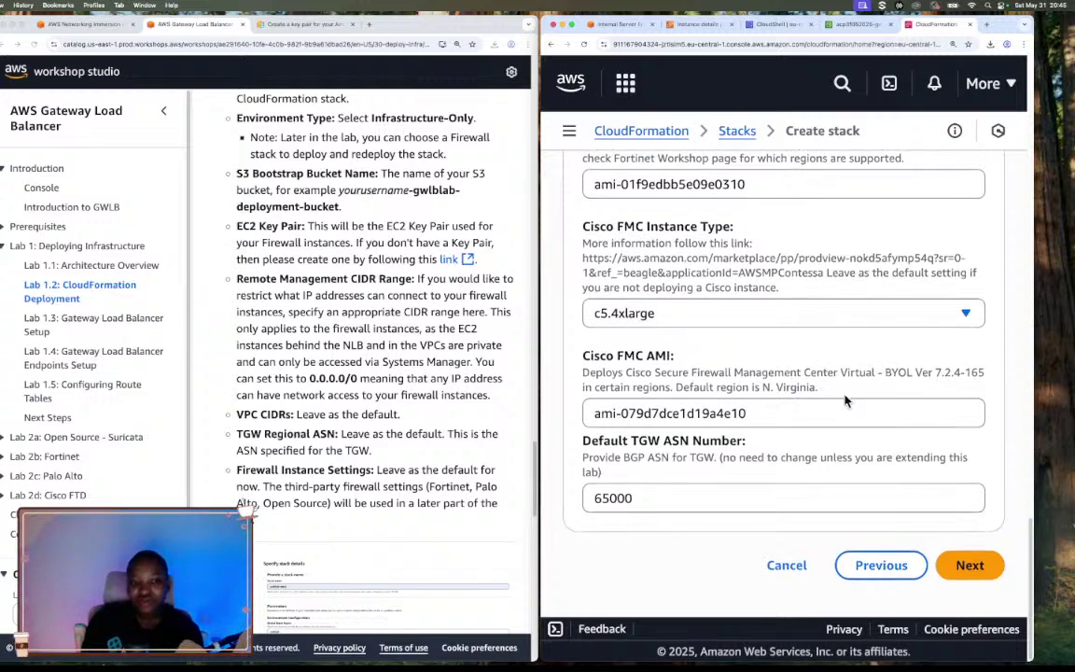
Continue to the stack options and assign the CDK cfn-exec role for eu-central-1 as the stack's IAM role
{"action": "left_click", "coordinate": [971, 569]}
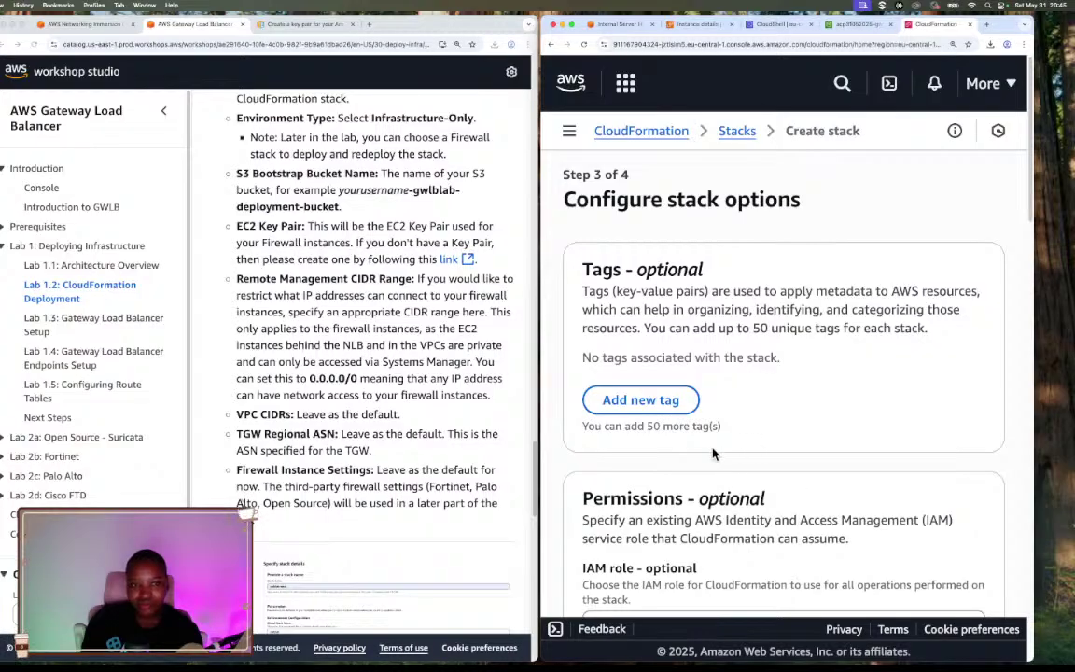
{"action": "scroll", "coordinate": [800, 509], "scroll_direction": "down", "scroll_amount": 5}
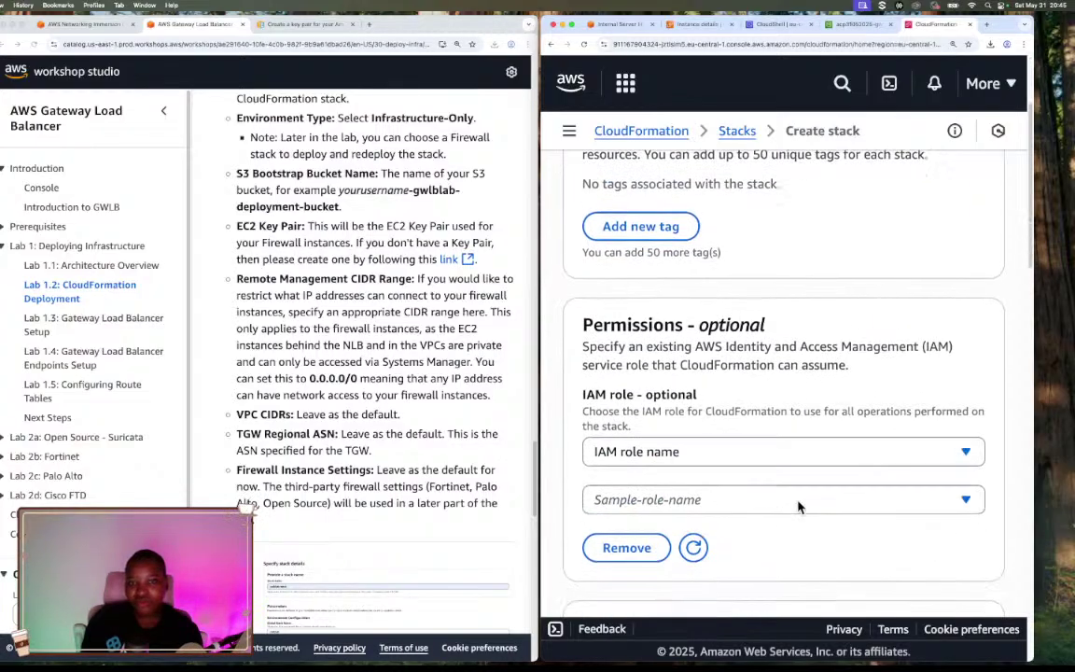
{"action": "scroll", "coordinate": [798, 506], "scroll_direction": "down", "scroll_amount": 3}
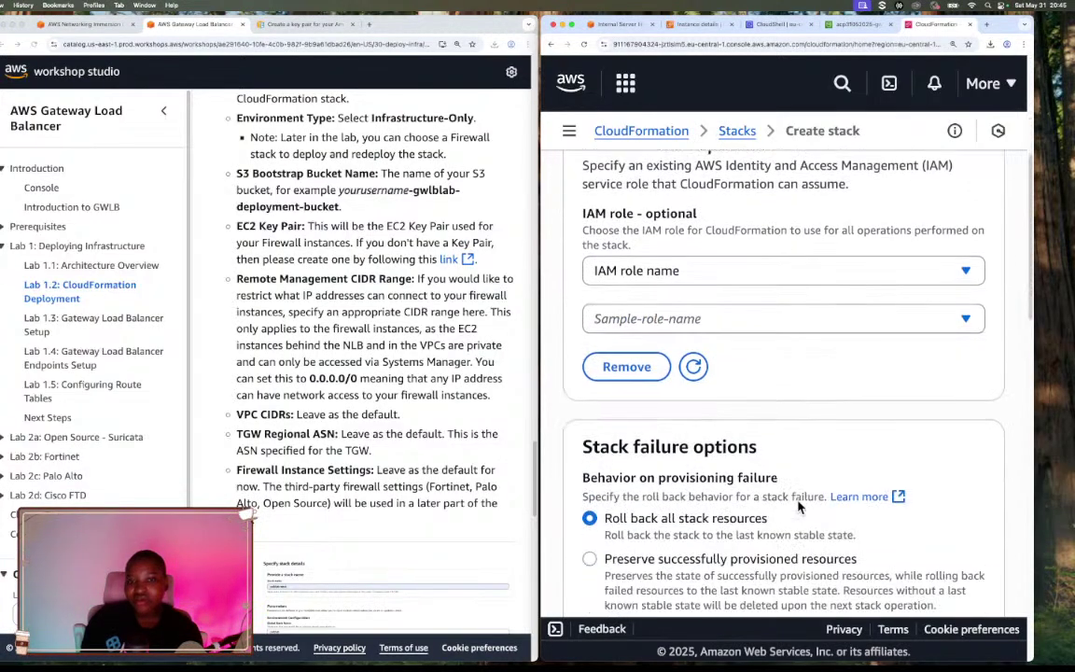
{"action": "left_click", "coordinate": [789, 327]}
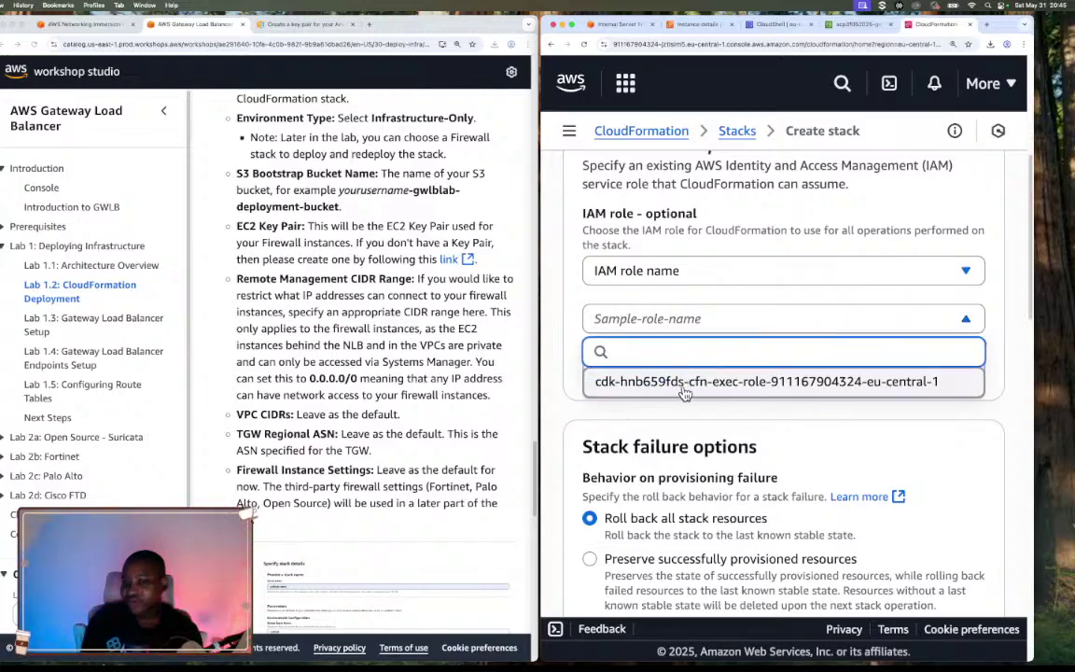
{"action": "left_click", "coordinate": [877, 383]}
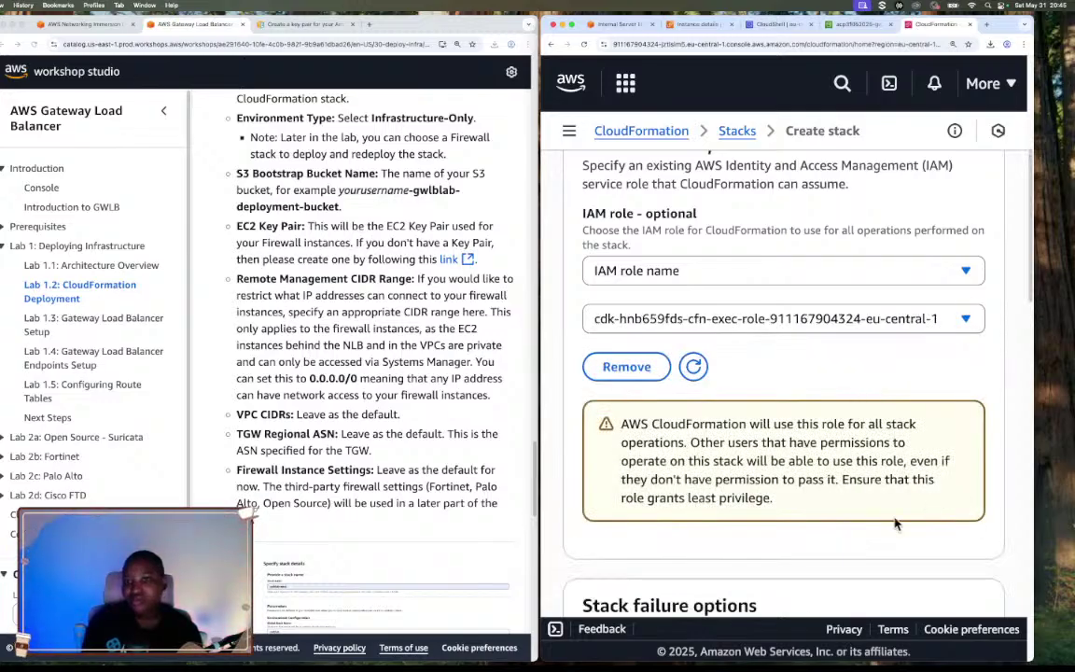
Keep the default failure and additional settings, and acknowledge both the custom-named IAM resources and the CAPABILITY_AUTO_EXPAND capability
{"action": "scroll", "coordinate": [811, 534], "scroll_direction": "down", "scroll_amount": 1}
{"action": "scroll", "coordinate": [812, 534], "scroll_direction": "down", "scroll_amount": 4}
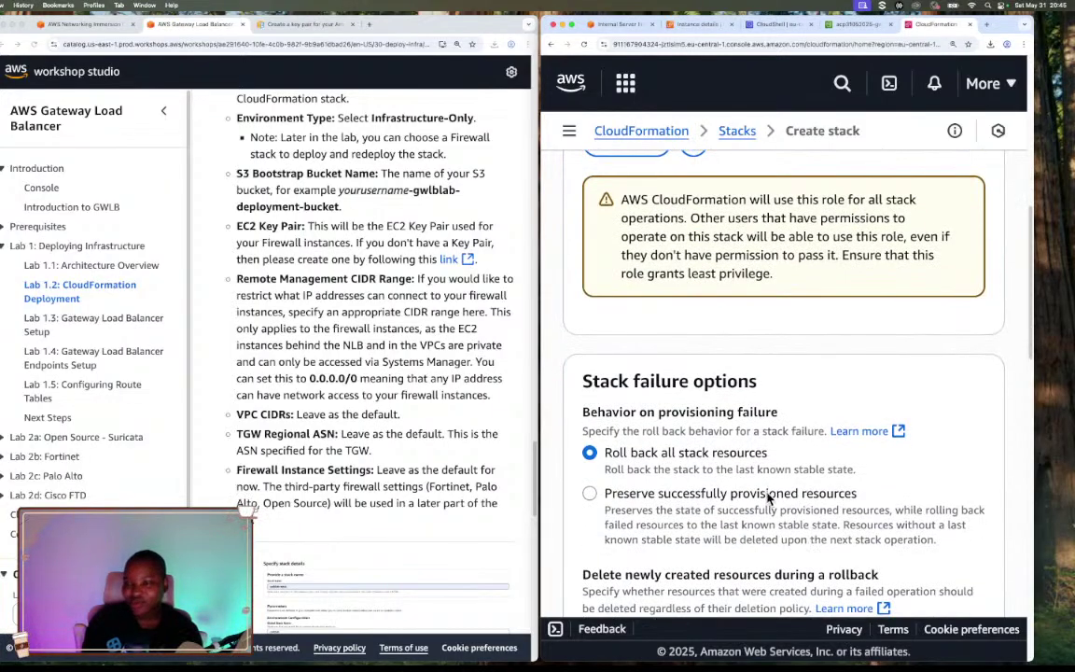
{"action": "scroll", "coordinate": [768, 497], "scroll_direction": "down", "scroll_amount": 5}
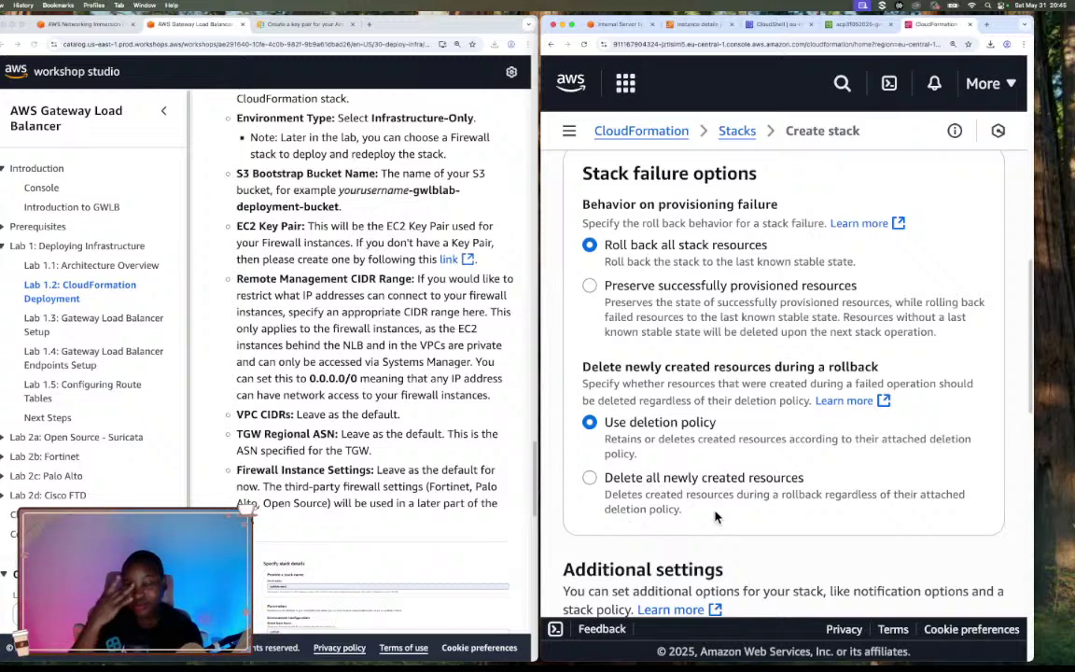
{"action": "scroll", "coordinate": [653, 463], "scroll_direction": "down", "scroll_amount": 1}
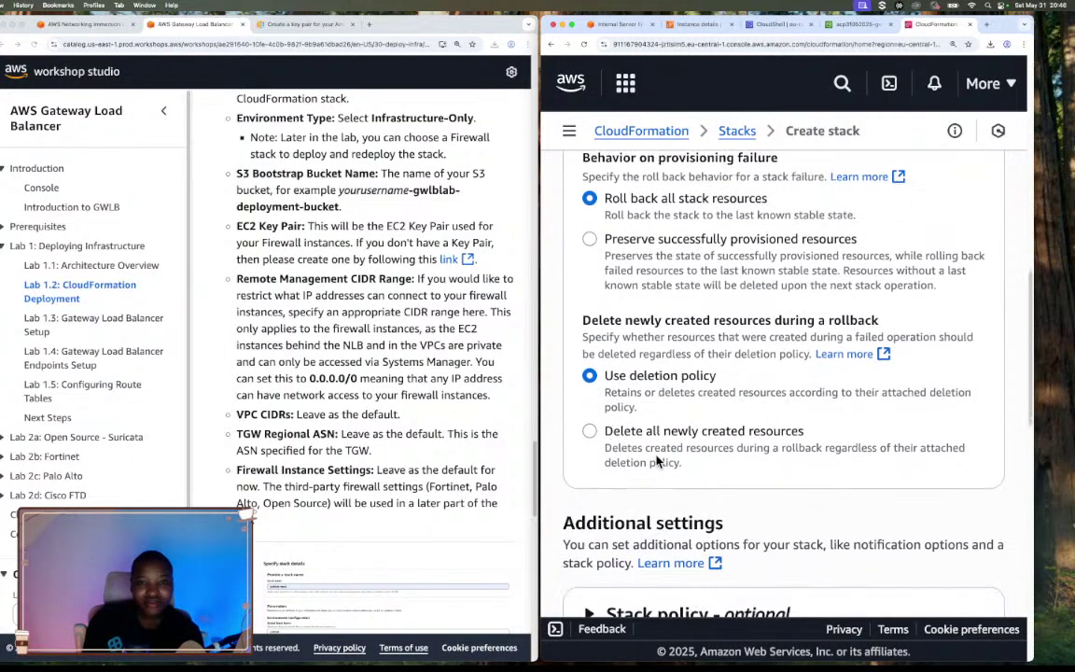
{"action": "scroll", "coordinate": [656, 460], "scroll_direction": "up", "scroll_amount": 2}
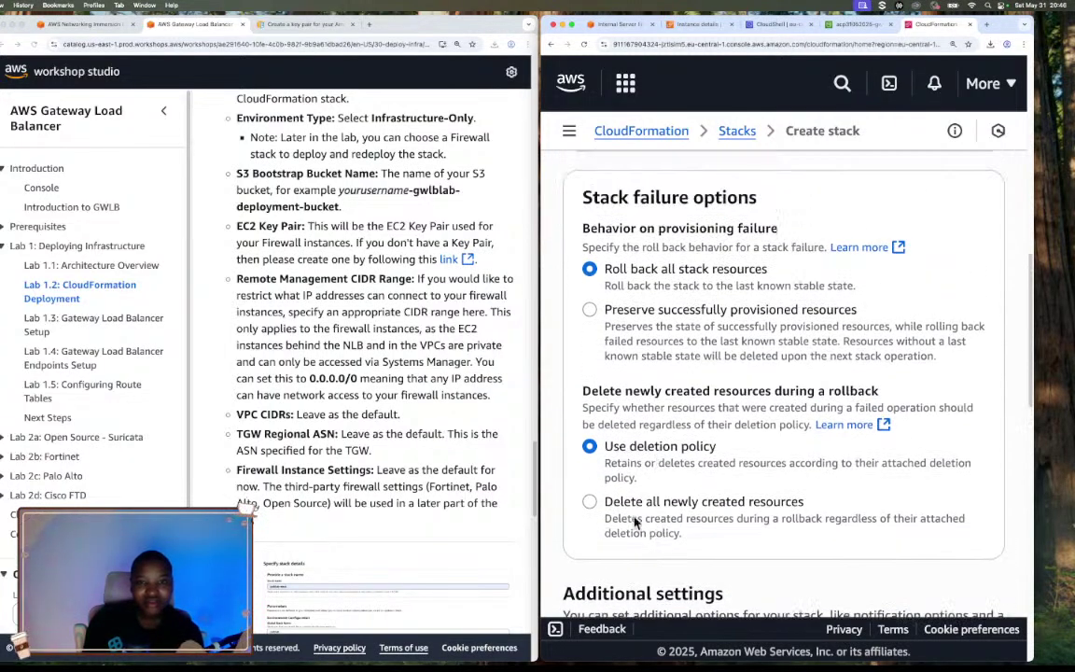
{"action": "scroll", "coordinate": [656, 407], "scroll_direction": "down", "scroll_amount": 7}
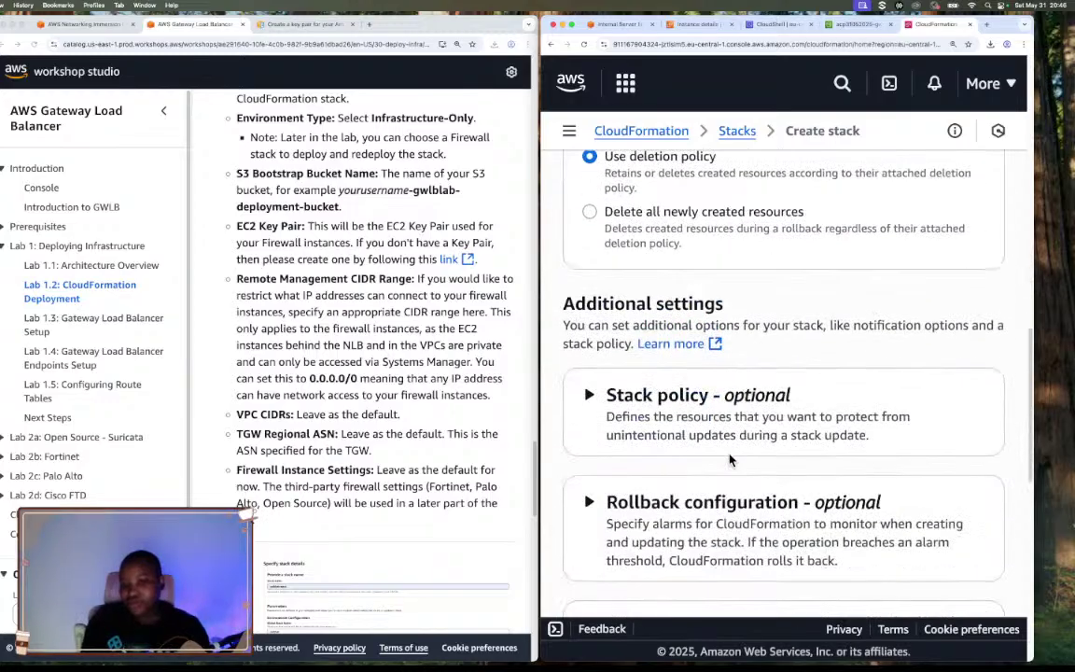
{"action": "scroll", "coordinate": [731, 461], "scroll_direction": "down", "scroll_amount": 8}
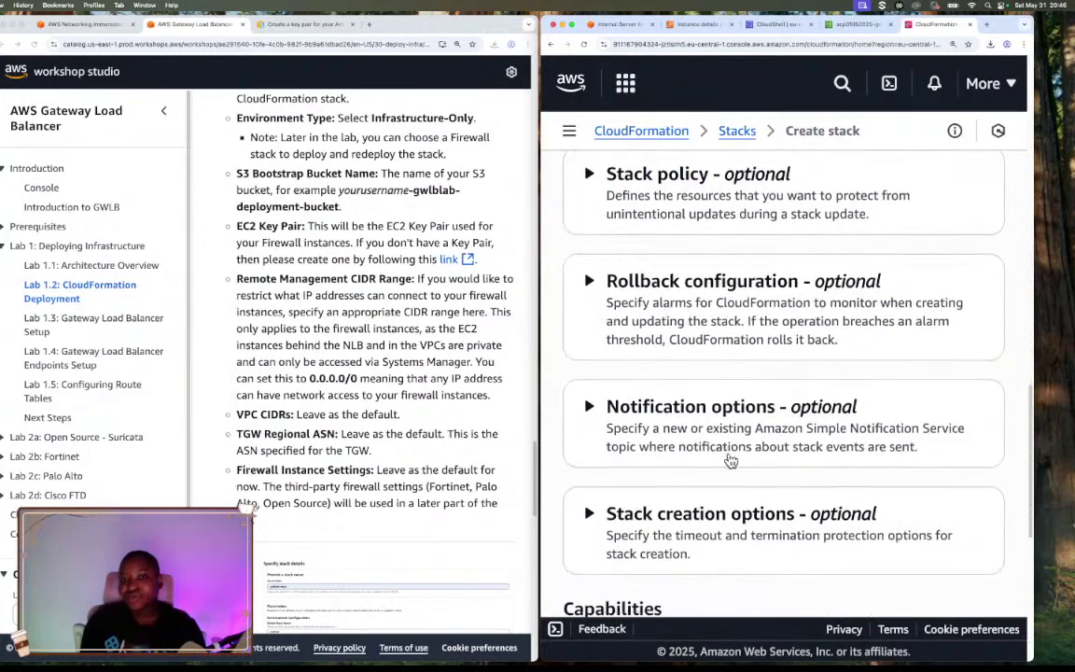
{"action": "scroll", "coordinate": [731, 461], "scroll_direction": "down", "scroll_amount": 9}
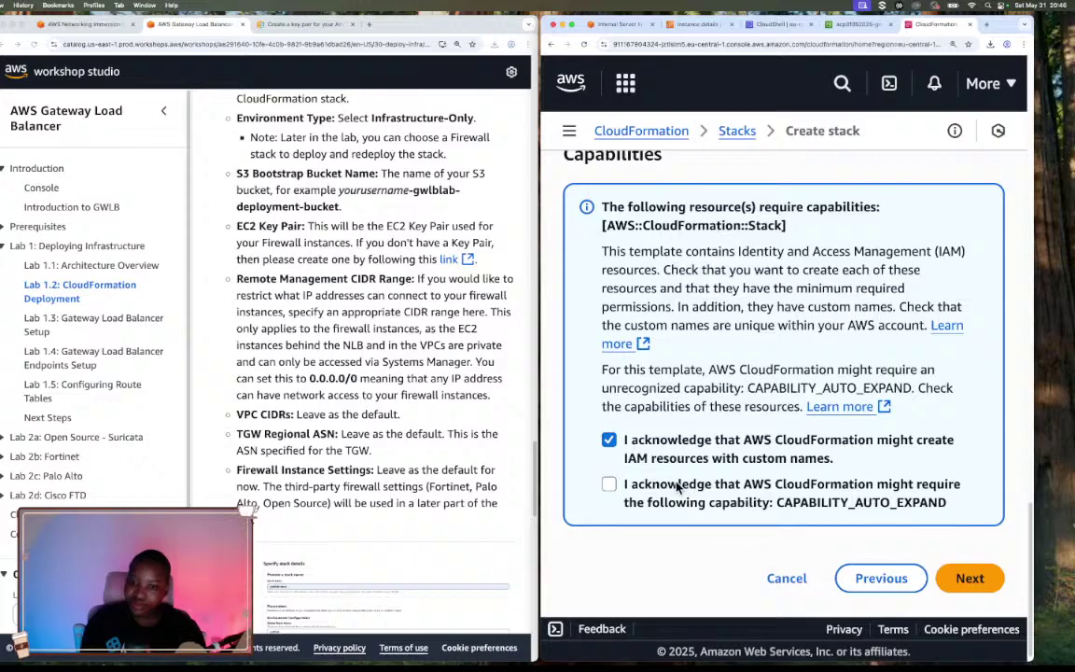
{"action": "left_click", "coordinate": [609, 486]}
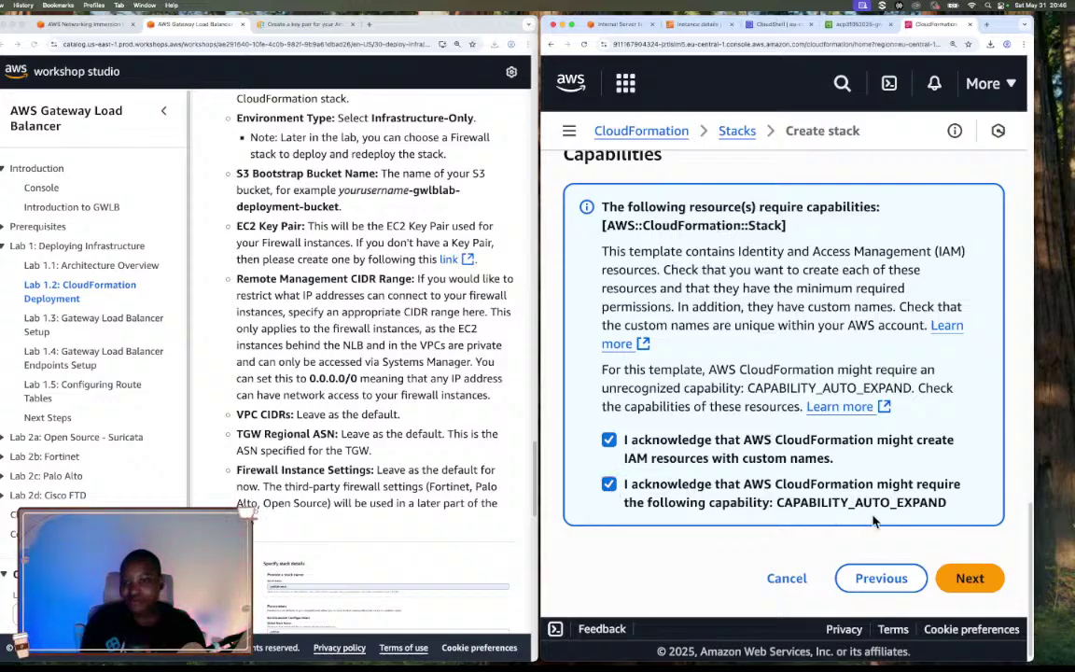
Check the guide's capabilities and submission instructions, review the stack configuration and submit gwlblab-stack for creation
{"action": "scroll", "coordinate": [480, 492], "scroll_direction": "down", "scroll_amount": 5}
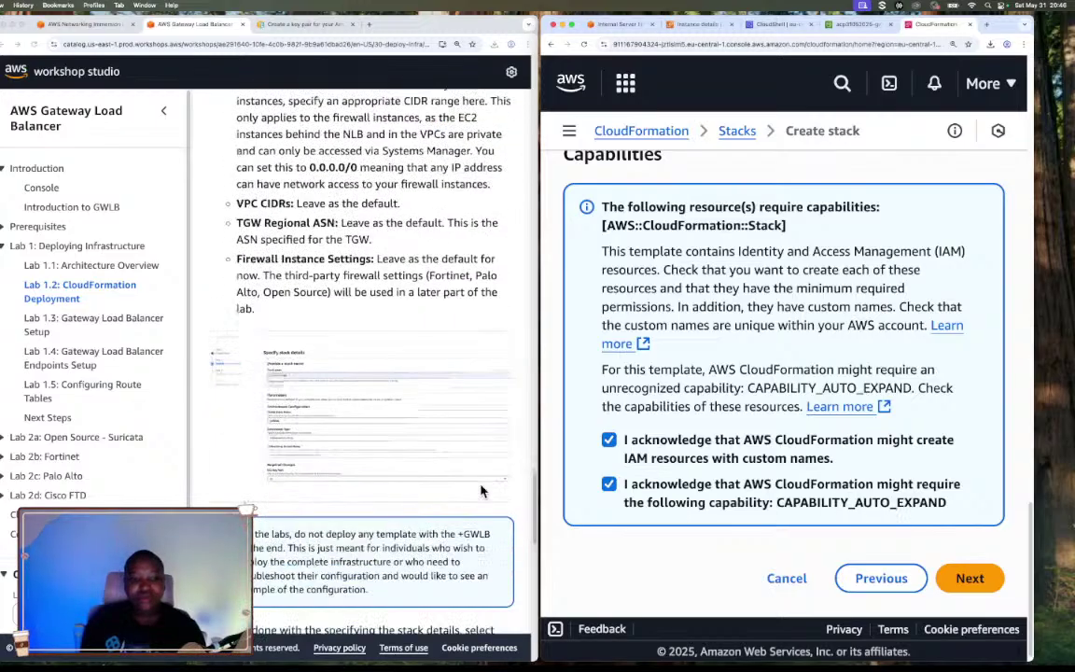
{"action": "scroll", "coordinate": [482, 491], "scroll_direction": "down", "scroll_amount": 8}
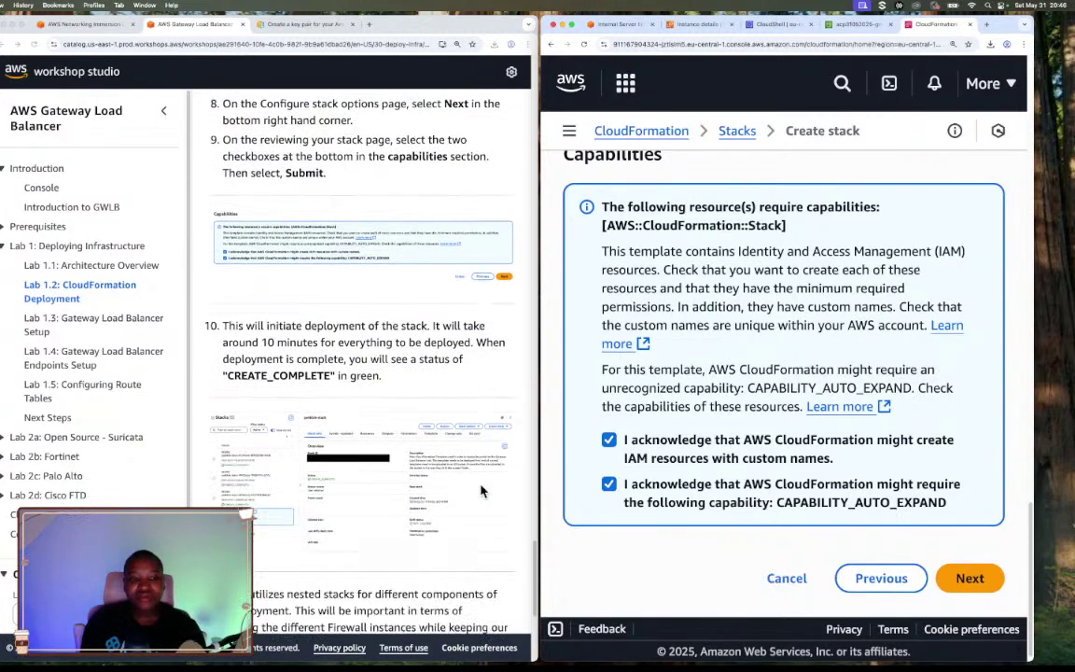
{"action": "left_click", "coordinate": [970, 579]}
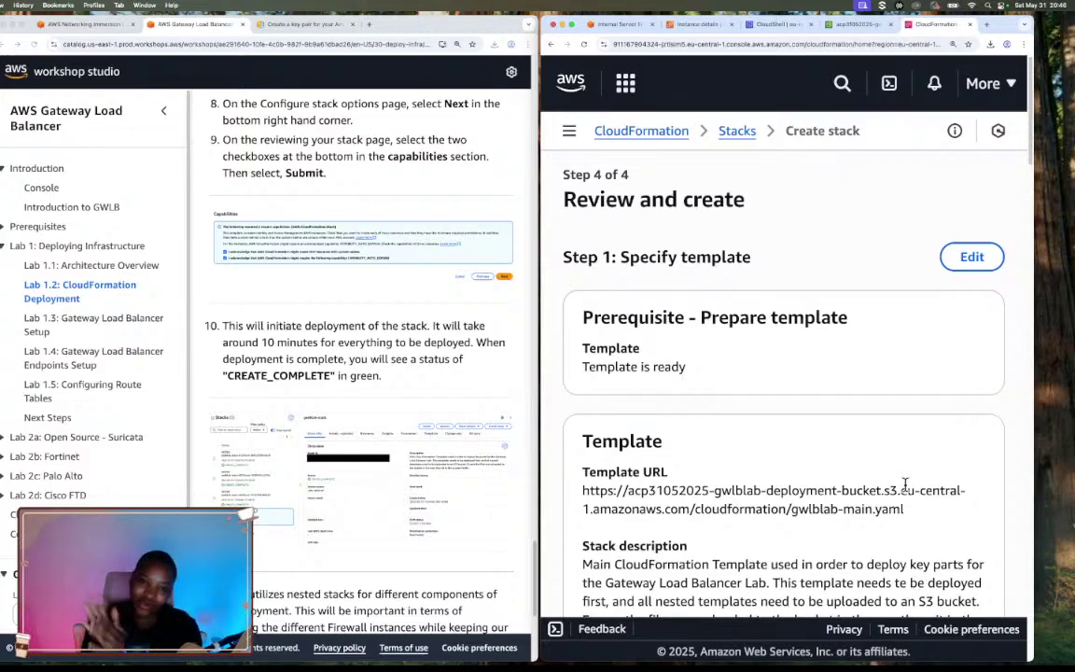
{"action": "scroll", "coordinate": [910, 432], "scroll_direction": "down", "scroll_amount": 15}
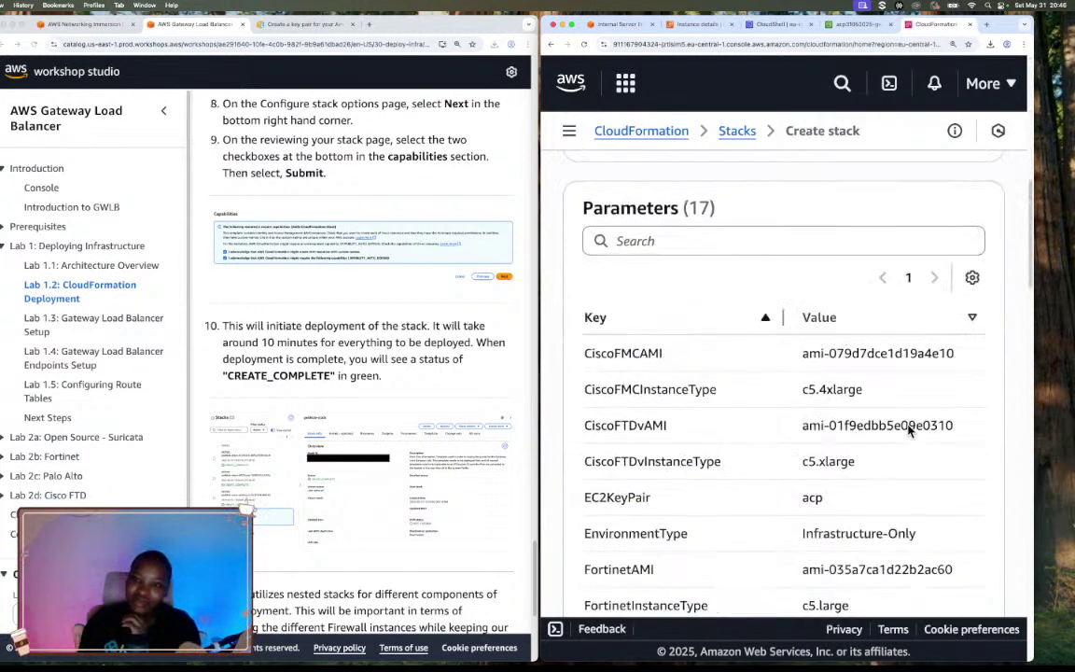
{"action": "scroll", "coordinate": [910, 431], "scroll_direction": "down", "scroll_amount": 10}
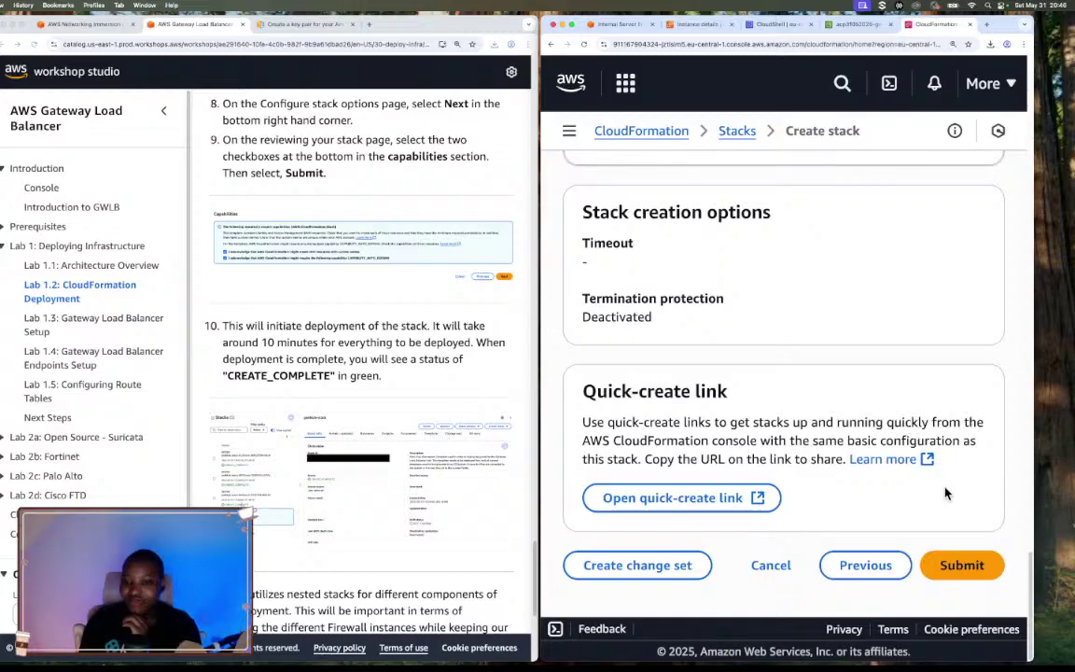
{"action": "left_click", "coordinate": [961, 565]}
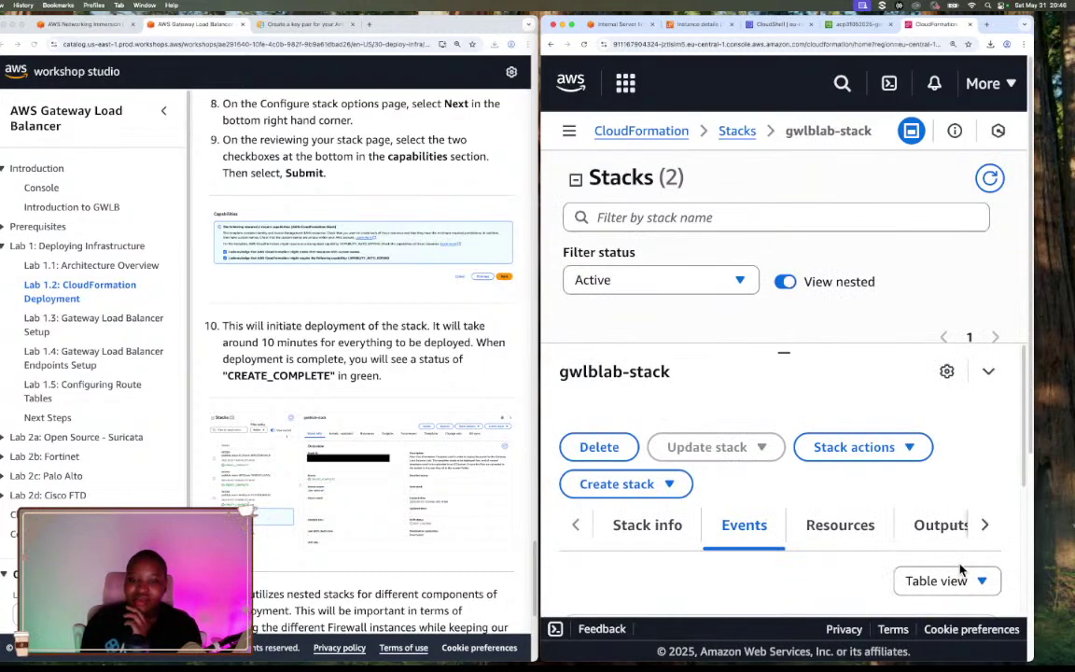
Collapse the gwlblab-stack details to check its status in the stack list, and read the guide's description of the nested stacks
{"action": "scroll", "coordinate": [962, 570], "scroll_direction": "down", "scroll_amount": 3}
{"action": "scroll", "coordinate": [1009, 455], "scroll_direction": "down", "scroll_amount": 4}
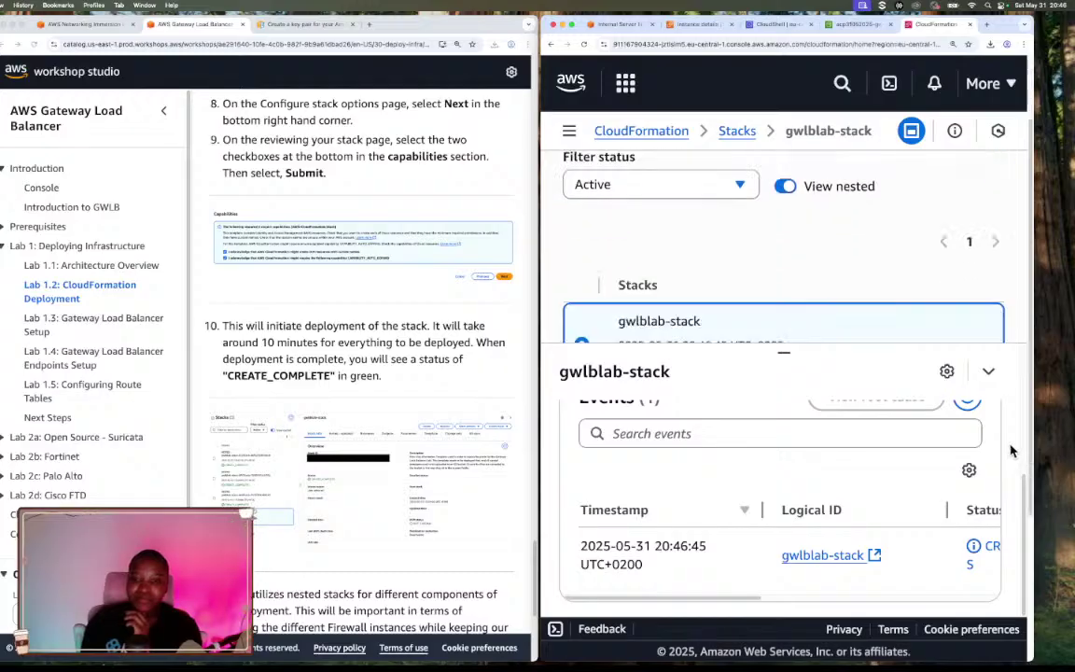
{"action": "left_click", "coordinate": [989, 375]}
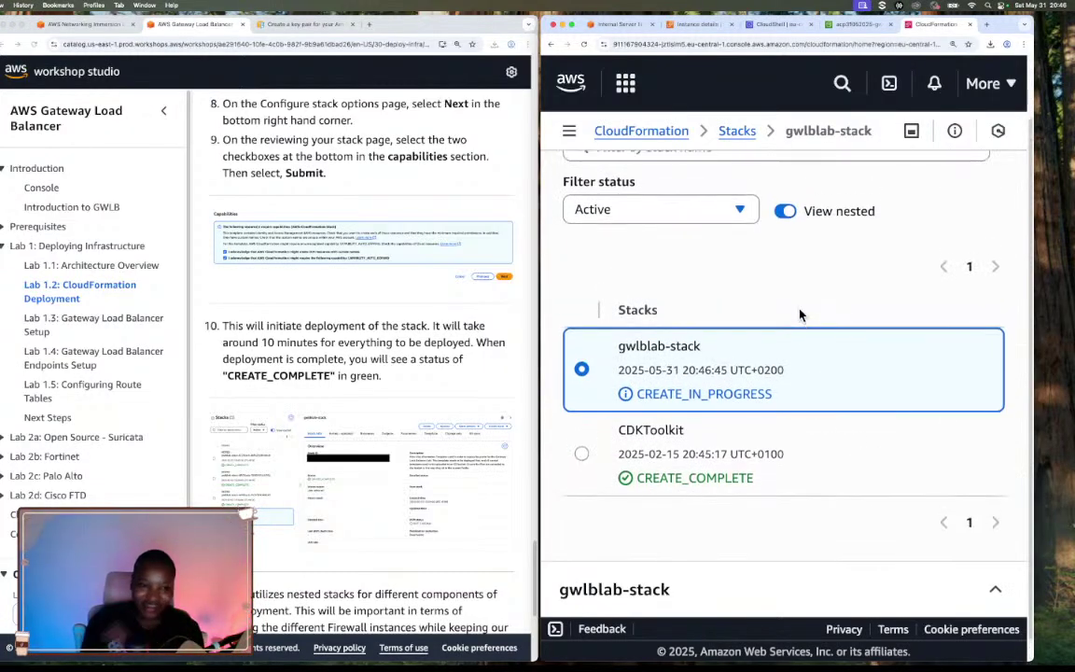
{"action": "scroll", "coordinate": [422, 398], "scroll_direction": "down", "scroll_amount": 3}
{"action": "scroll", "coordinate": [422, 399], "scroll_direction": "down", "scroll_amount": 2}
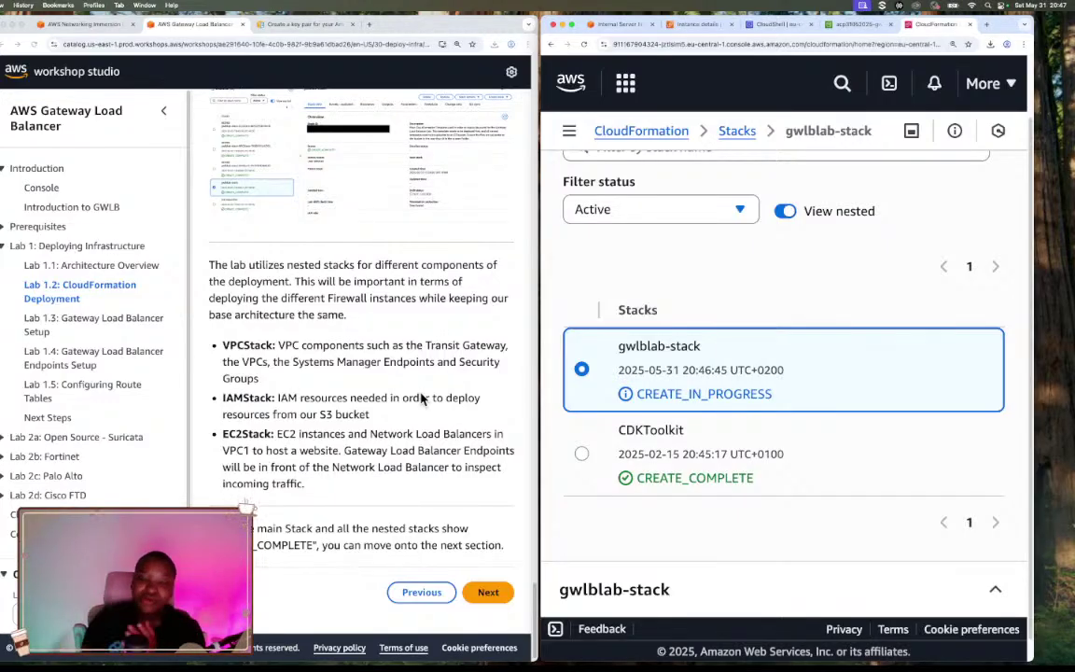
View the Networking Immersion Day Advanced Topics page, return to the Gateway Load Balancer guide and expand Lab 2a: Open Source - Suricata
{"action": "left_click", "coordinate": [96, 26]}
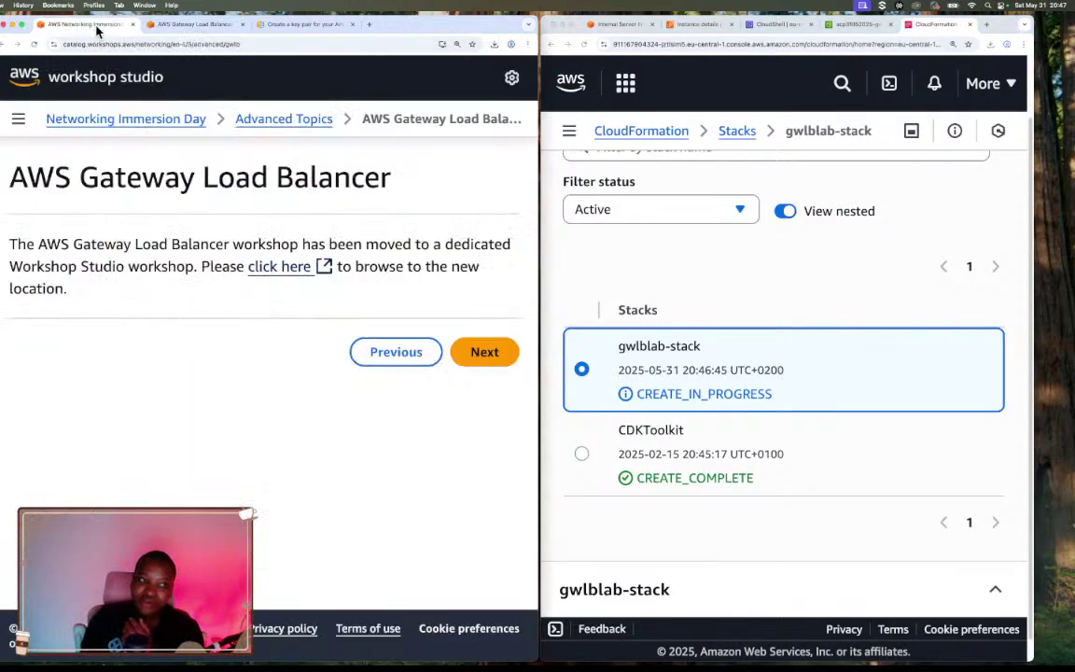
{"action": "left_click", "coordinate": [250, 120]}
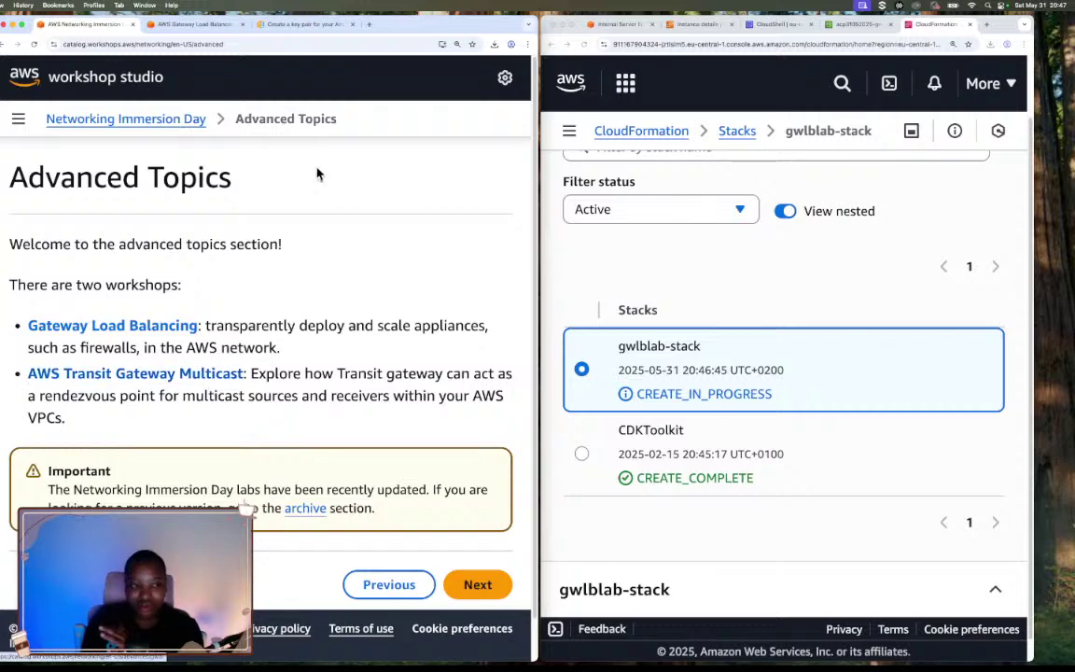
{"action": "left_click", "coordinate": [192, 25]}
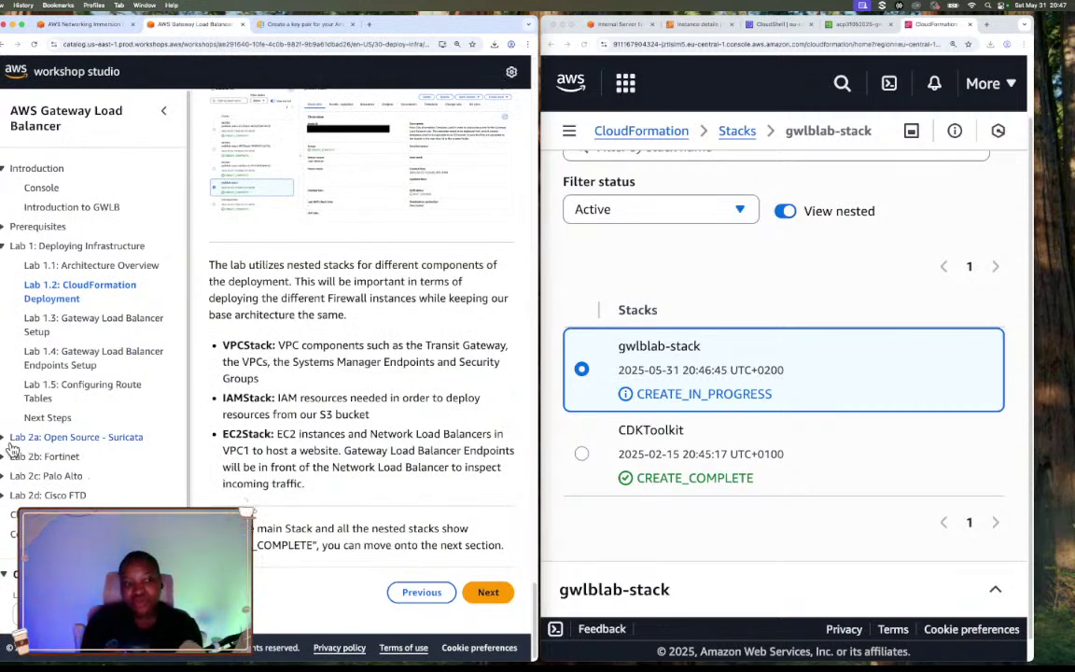
{"action": "left_click", "coordinate": [4, 437]}
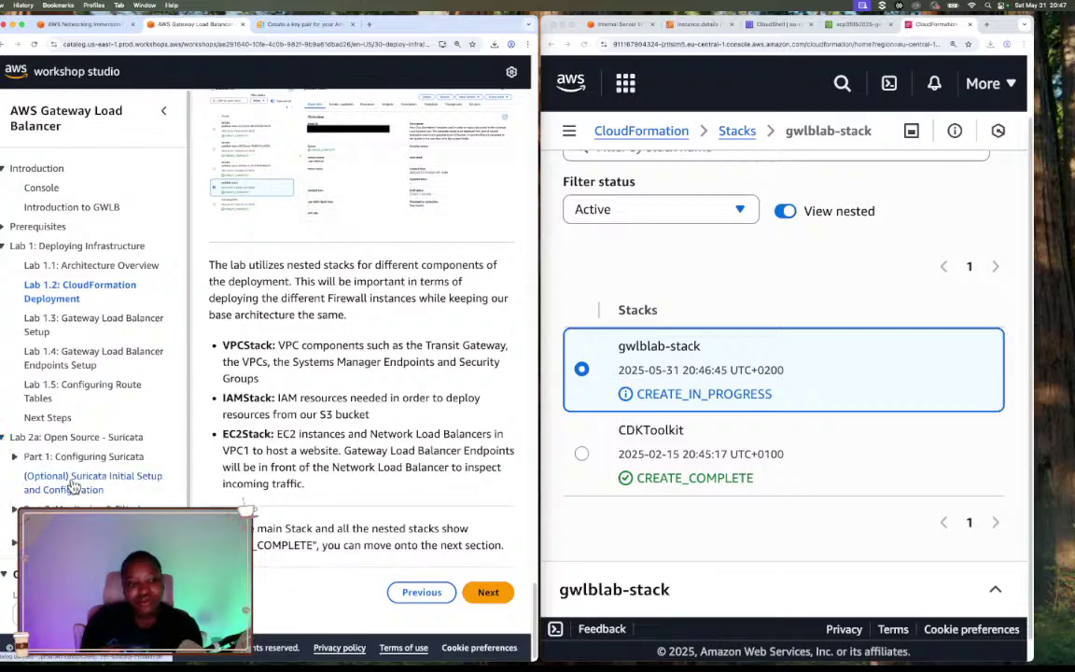
Expand Lab 2b: Fortinet, Lab 2c: Palo Alto and Lab 2d: Cisco FTD in the guide's contents and look through their parts
{"action": "scroll", "coordinate": [7, 448], "scroll_direction": "down", "scroll_amount": 3}
{"action": "left_click", "coordinate": [6, 446]}
{"action": "scroll", "coordinate": [37, 457], "scroll_direction": "down", "scroll_amount": 1}
{"action": "scroll", "coordinate": [42, 460], "scroll_direction": "down", "scroll_amount": 2}
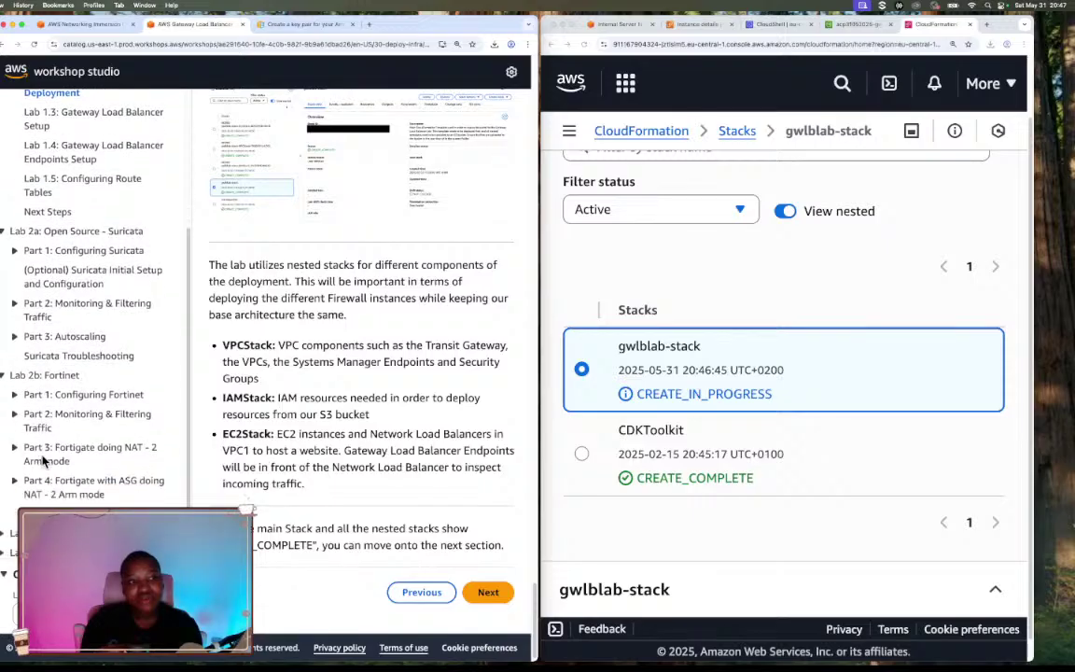
{"action": "left_click", "coordinate": [7, 473]}
{"action": "scroll", "coordinate": [11, 480], "scroll_direction": "down", "scroll_amount": 2}
{"action": "left_click", "coordinate": [9, 485]}
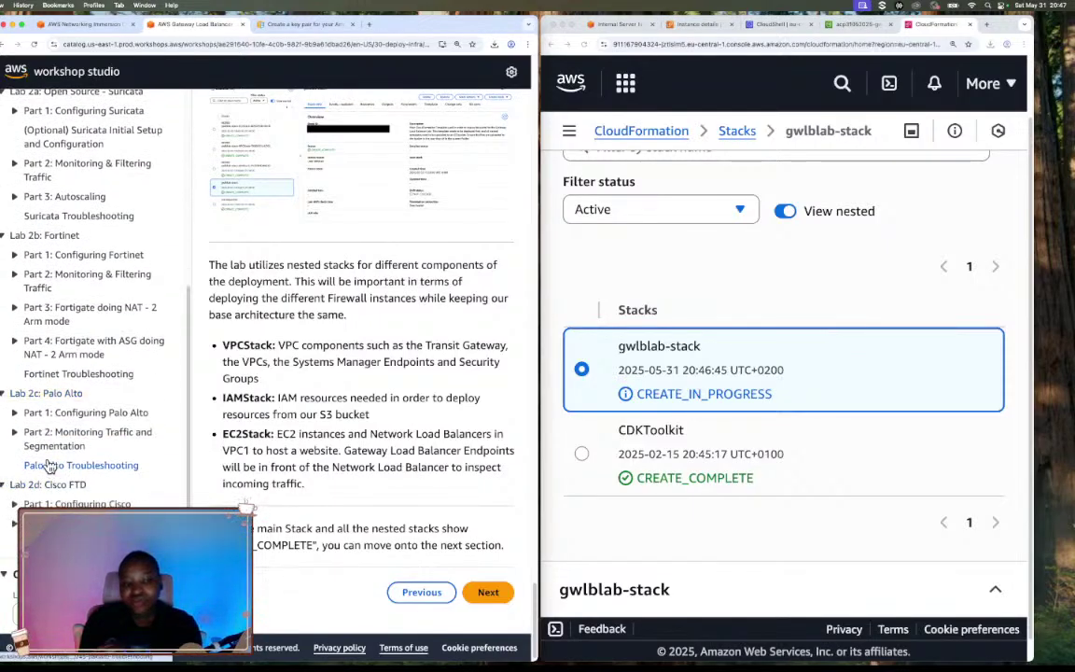
{"action": "scroll", "coordinate": [38, 446], "scroll_direction": "down", "scroll_amount": 2}
{"action": "scroll", "coordinate": [73, 355], "scroll_direction": "up", "scroll_amount": 1}
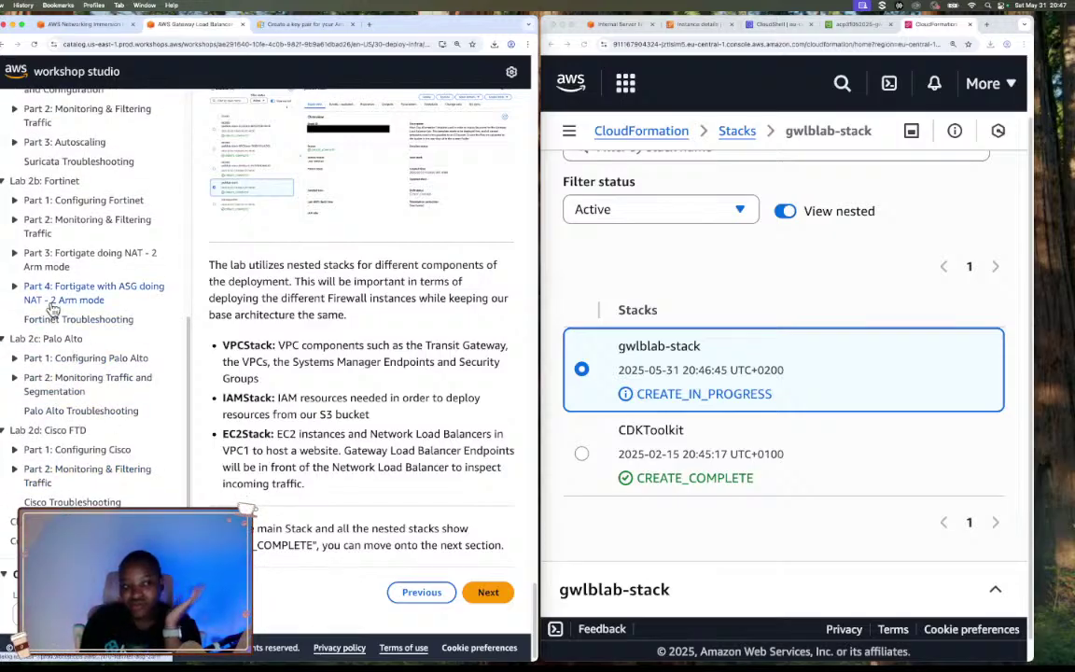
{"action": "scroll", "coordinate": [67, 297], "scroll_direction": "down", "scroll_amount": 1}
{"action": "scroll", "coordinate": [70, 306], "scroll_direction": "up", "scroll_amount": 6}
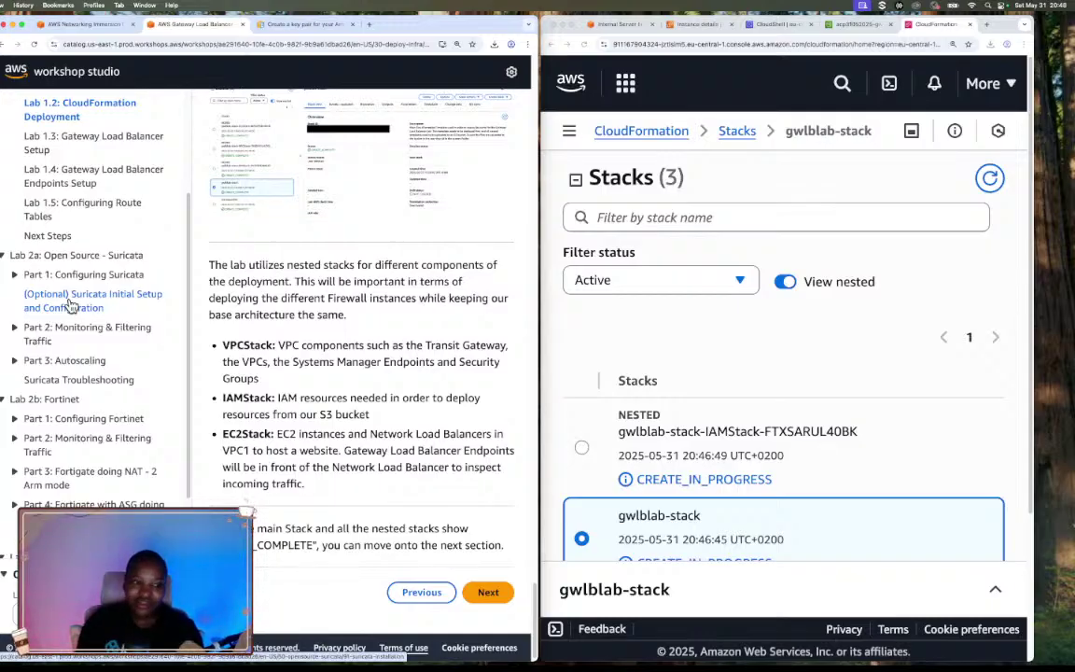
Collapse the Lab 2a, 2b, 2c and 2d sections in the guide's contents
{"action": "left_click", "coordinate": [4, 255]}
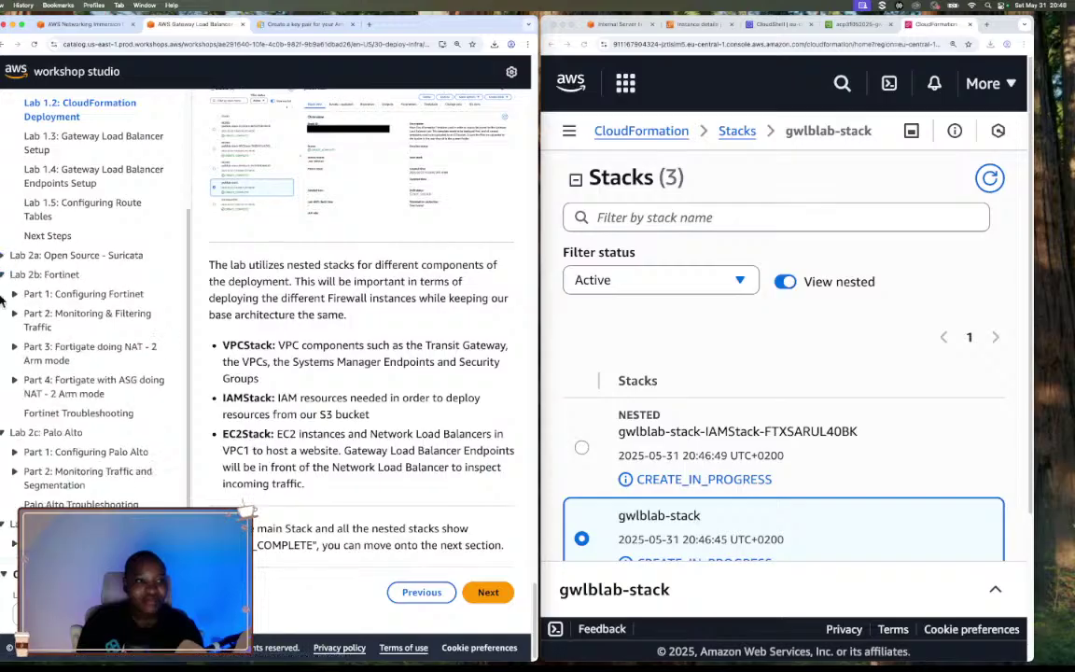
{"action": "left_click", "coordinate": [3, 274]}
{"action": "left_click", "coordinate": [5, 299]}
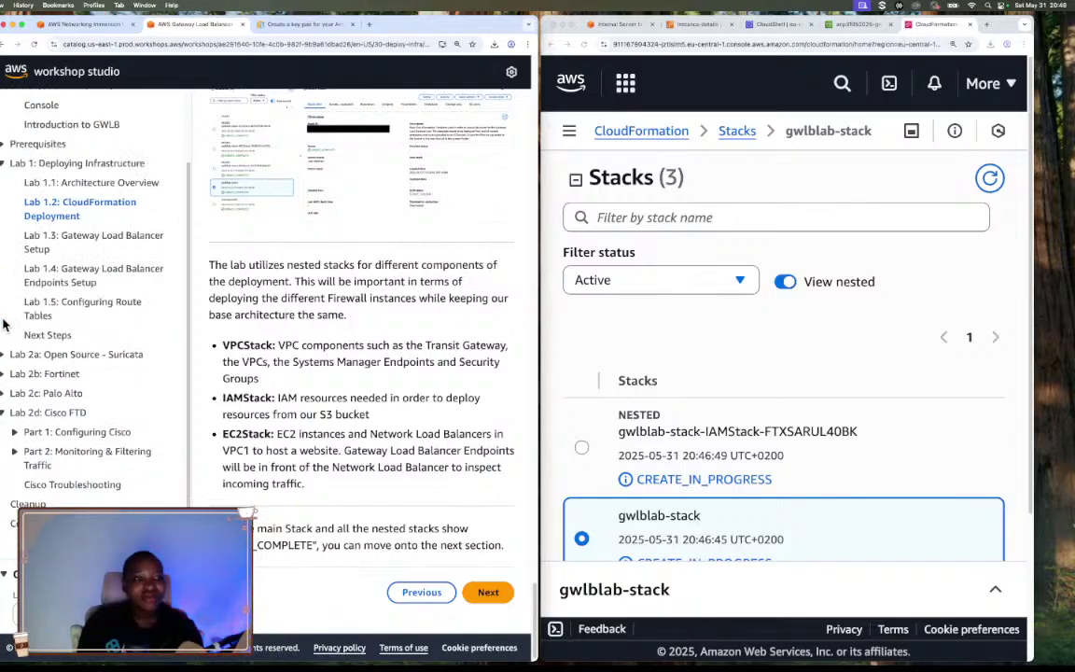
{"action": "left_click", "coordinate": [4, 412]}
{"action": "scroll", "coordinate": [653, 392], "scroll_direction": "down", "scroll_amount": 3}
{"action": "scroll", "coordinate": [677, 404], "scroll_direction": "up", "scroll_amount": 3}
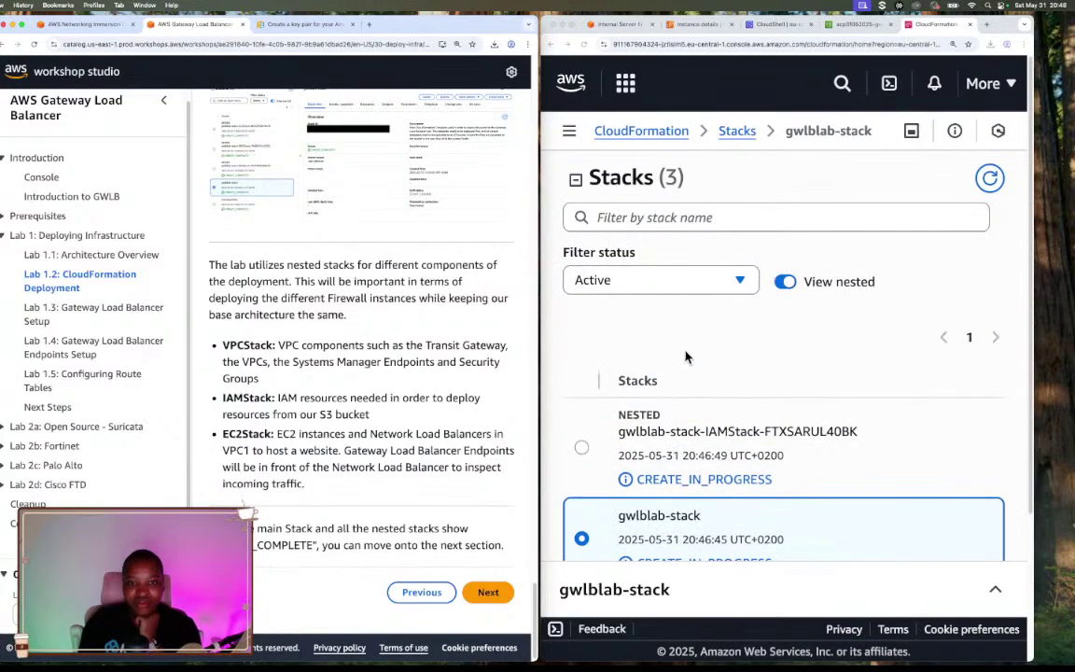
Check the creation status in the stack list and reread the guide's deployment time and nested stack notes
{"action": "left_click", "coordinate": [771, 296]}
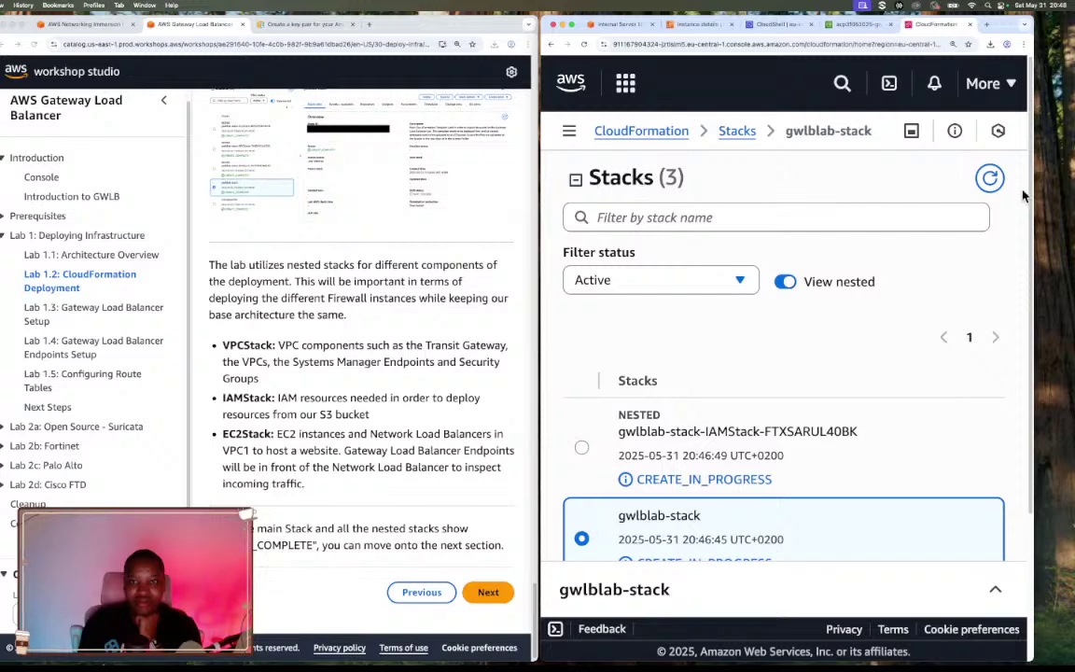
{"action": "scroll", "coordinate": [794, 428], "scroll_direction": "down", "scroll_amount": 1}
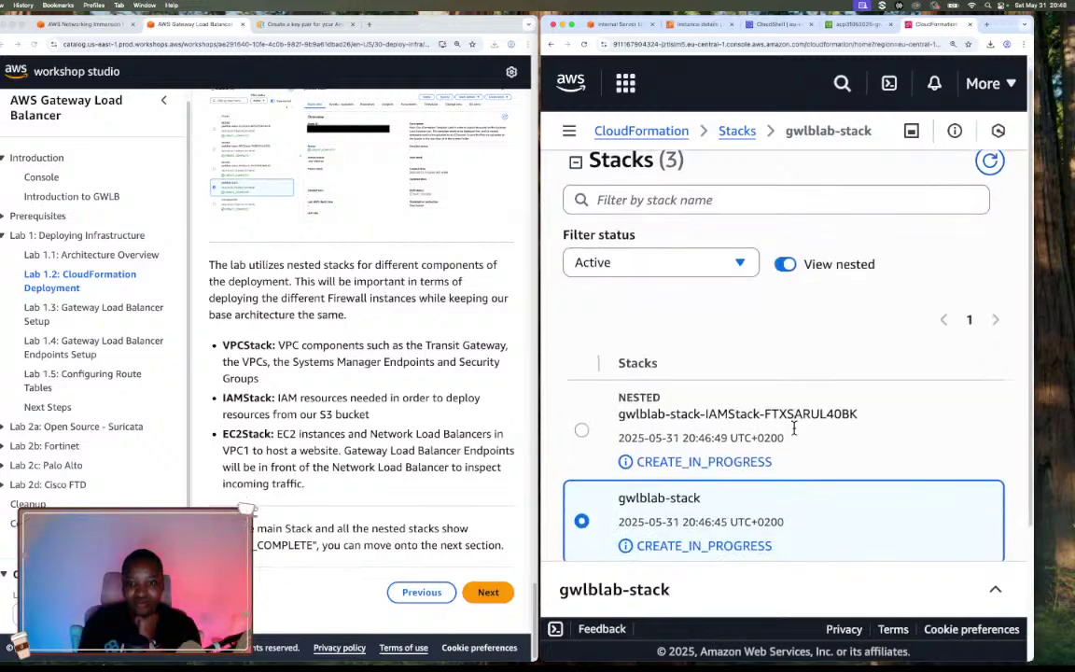
{"action": "scroll", "coordinate": [794, 428], "scroll_direction": "down", "scroll_amount": 2}
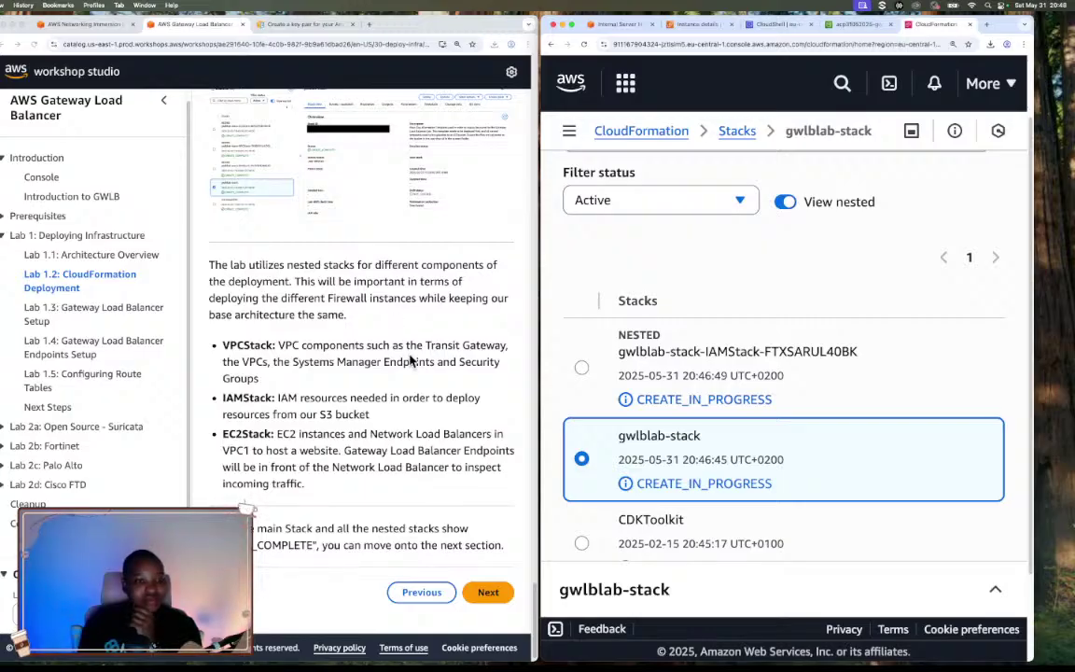
{"action": "scroll", "coordinate": [408, 360], "scroll_direction": "up", "scroll_amount": 1}
{"action": "scroll", "coordinate": [410, 362], "scroll_direction": "down", "scroll_amount": 1}
{"action": "scroll", "coordinate": [411, 362], "scroll_direction": "up", "scroll_amount": 5}
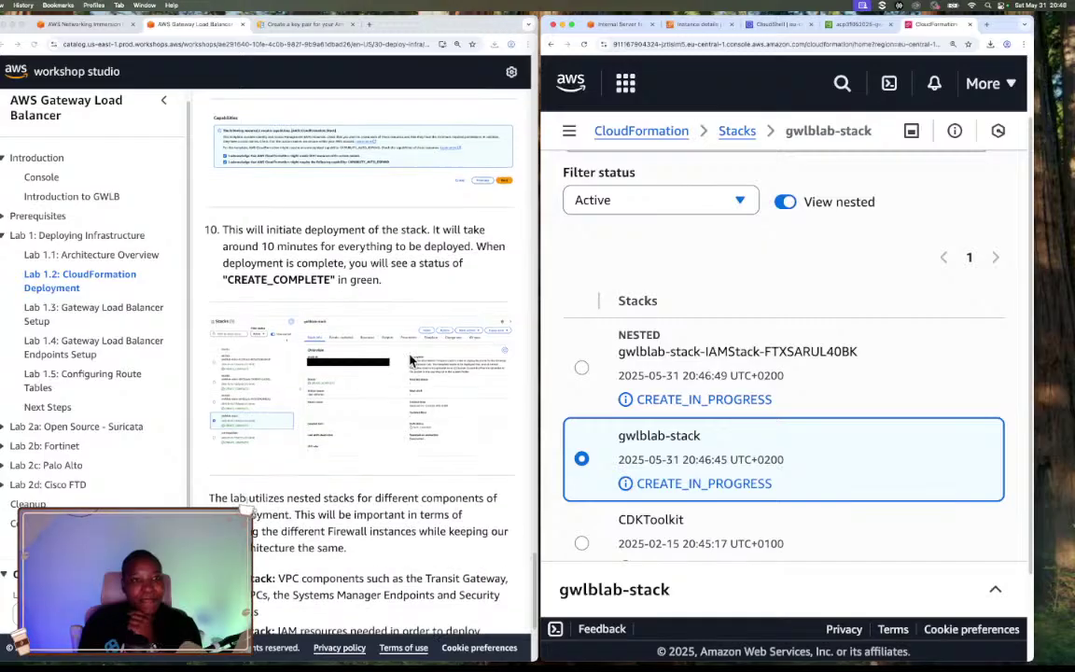
{"action": "scroll", "coordinate": [411, 361], "scroll_direction": "down", "scroll_amount": 4}
{"action": "scroll", "coordinate": [410, 362], "scroll_direction": "down", "scroll_amount": 1}
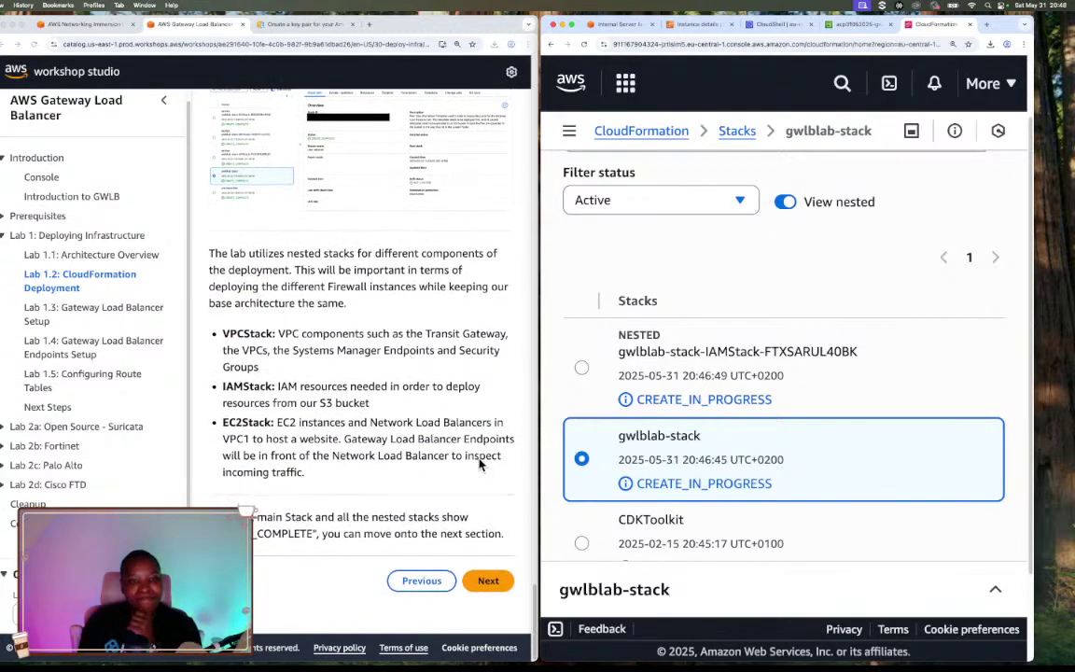
Go on to Lab 1.3: Gateway Load Balancer Setup and review its Security VPC diagram and introductory instructions
{"action": "left_click", "coordinate": [493, 584]}
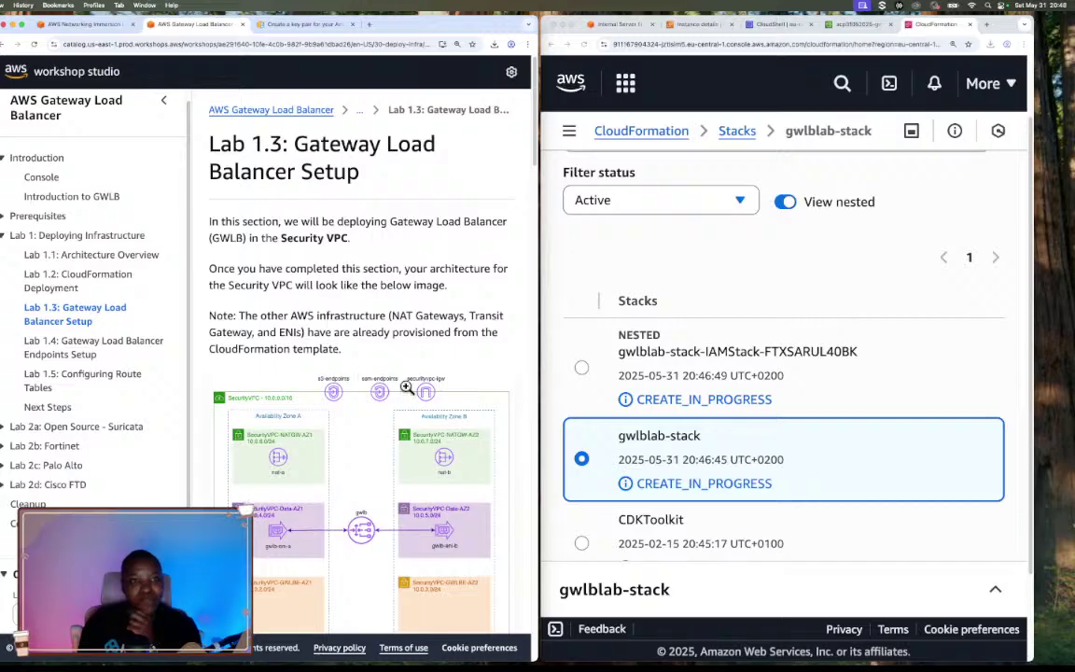
{"action": "scroll", "coordinate": [428, 390], "scroll_direction": "down", "scroll_amount": 3}
{"action": "scroll", "coordinate": [428, 390], "scroll_direction": "down", "scroll_amount": 2}
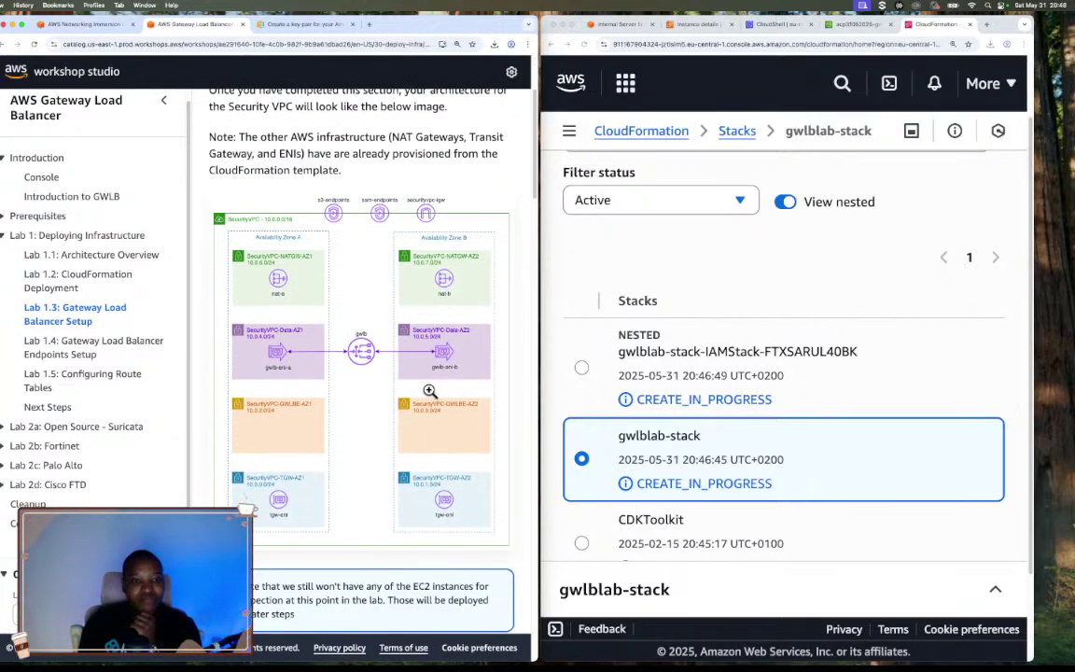
{"action": "scroll", "coordinate": [428, 390], "scroll_direction": "down", "scroll_amount": 6}
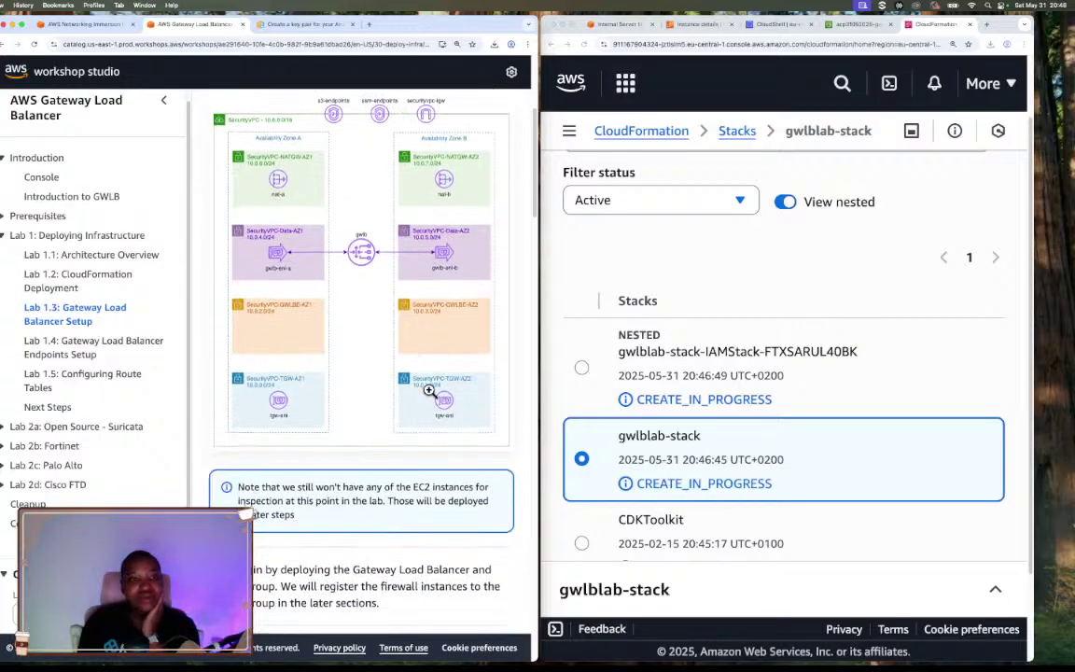
{"action": "scroll", "coordinate": [429, 396], "scroll_direction": "down", "scroll_amount": 1}
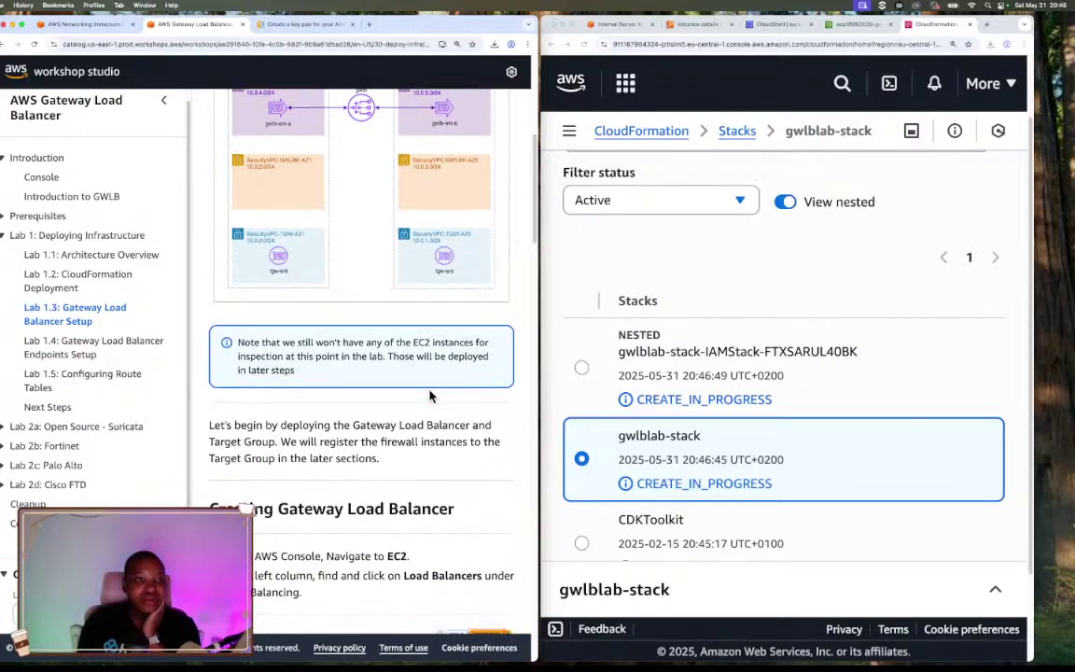
{"action": "scroll", "coordinate": [371, 355], "scroll_direction": "down", "scroll_amount": 1}
{"action": "scroll", "coordinate": [370, 365], "scroll_direction": "up", "scroll_amount": 4}
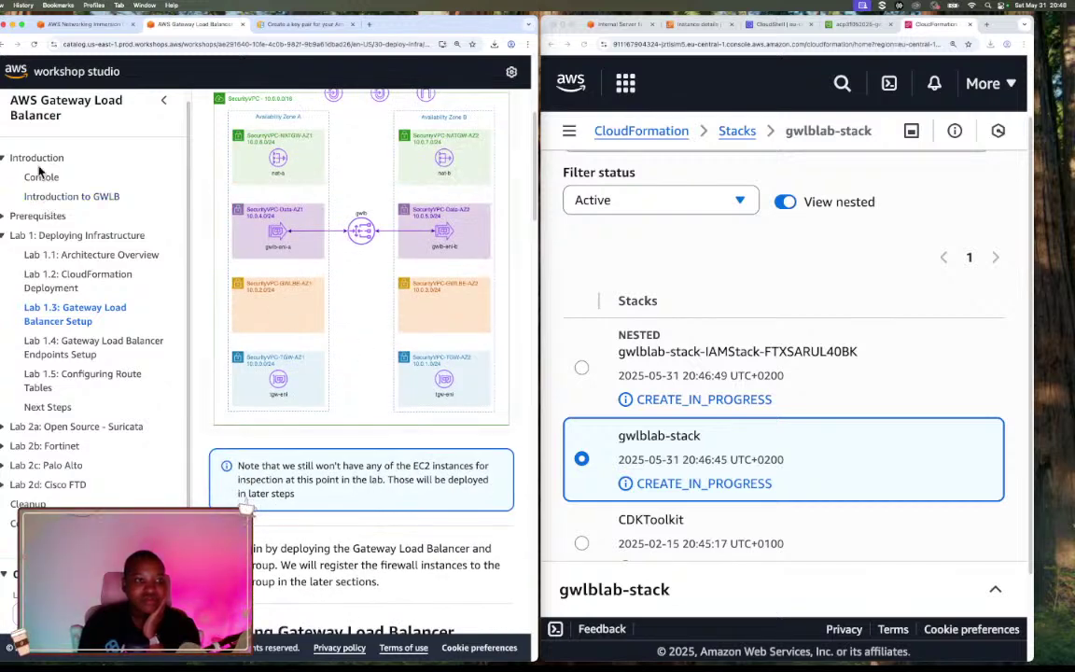
Open Introduction to GWLB in a separate browser tab, close the EC2 key pair documentation and skim the introduction through GENEVE Encapsulation
{"action": "right_click", "coordinate": [56, 194]}
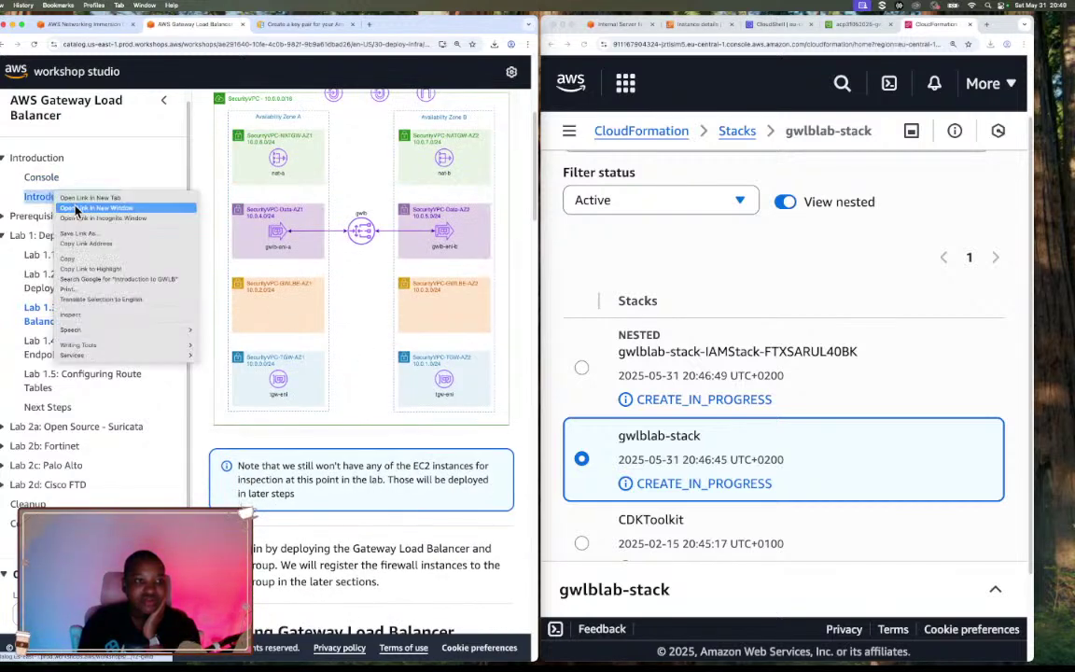
{"action": "left_click", "coordinate": [82, 198]}
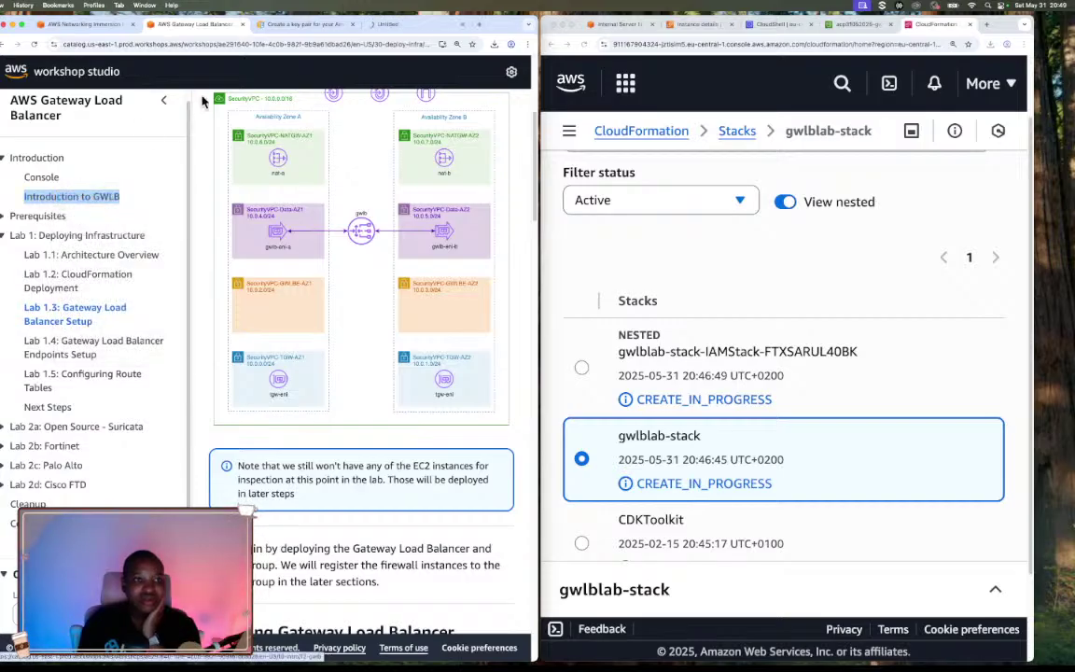
{"action": "left_click", "coordinate": [312, 26]}
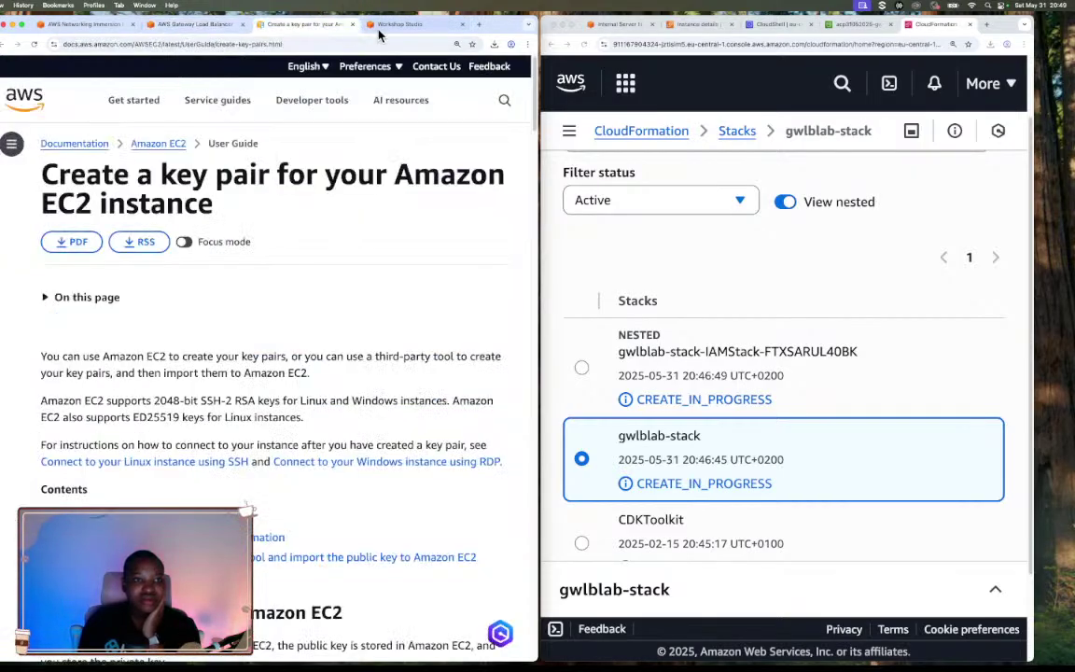
{"action": "left_click", "coordinate": [352, 26]}
{"action": "scroll", "coordinate": [360, 376], "scroll_direction": "down", "scroll_amount": 15}
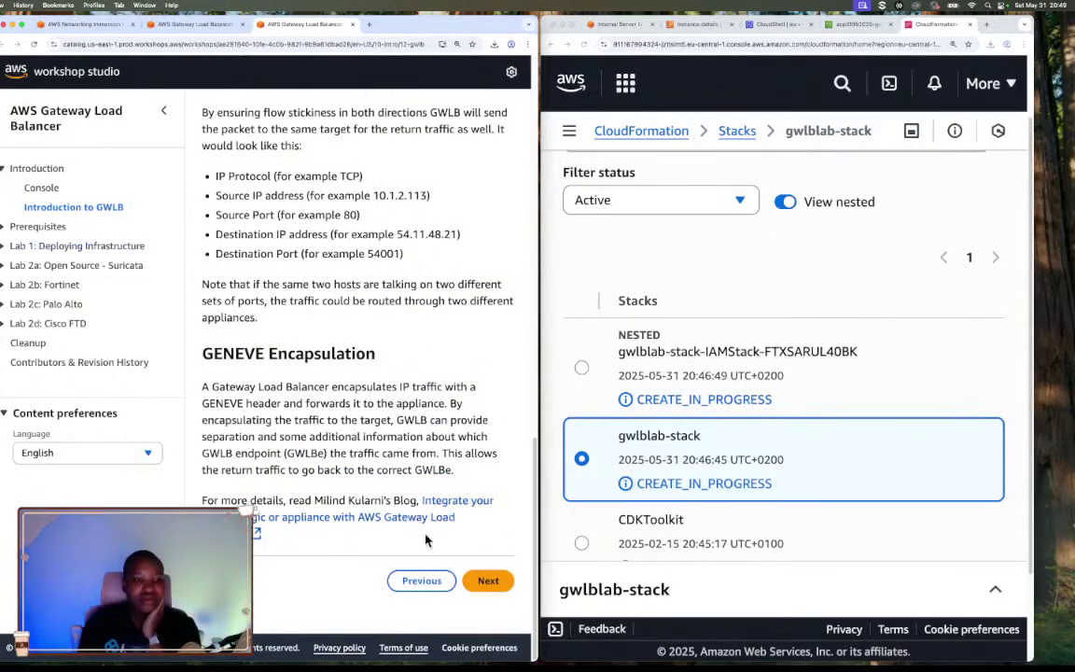
Browse the Introduction, Prerequisites and Lab 1 pages, ending on Lab 1.1: Architecture Overview
{"action": "left_click", "coordinate": [56, 170]}
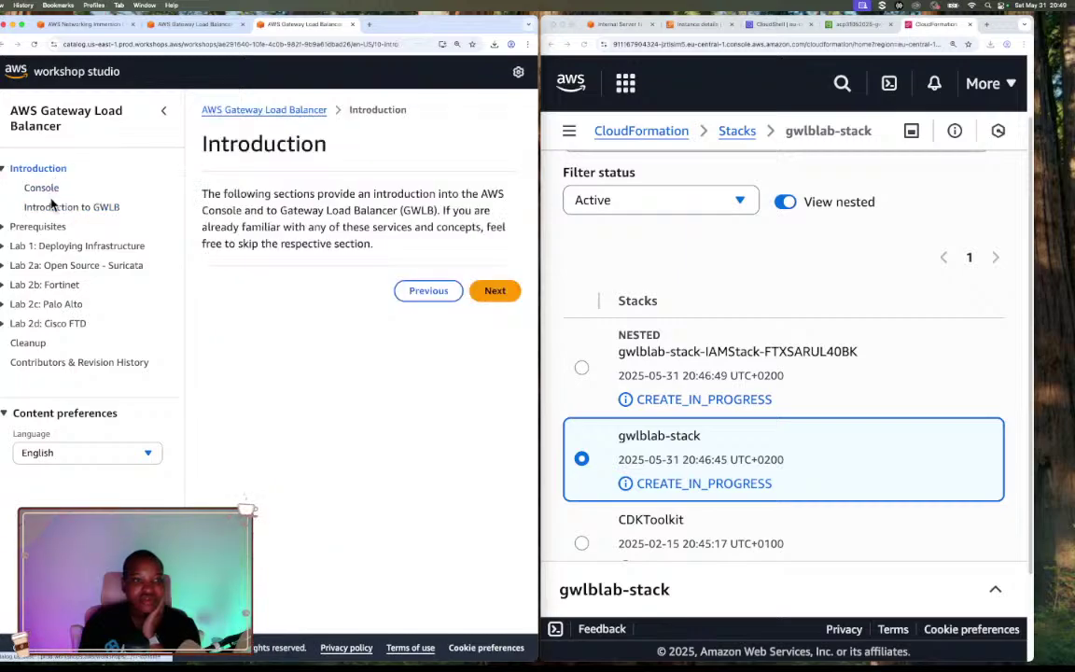
{"action": "left_click", "coordinate": [49, 206]}
{"action": "left_click", "coordinate": [42, 226]}
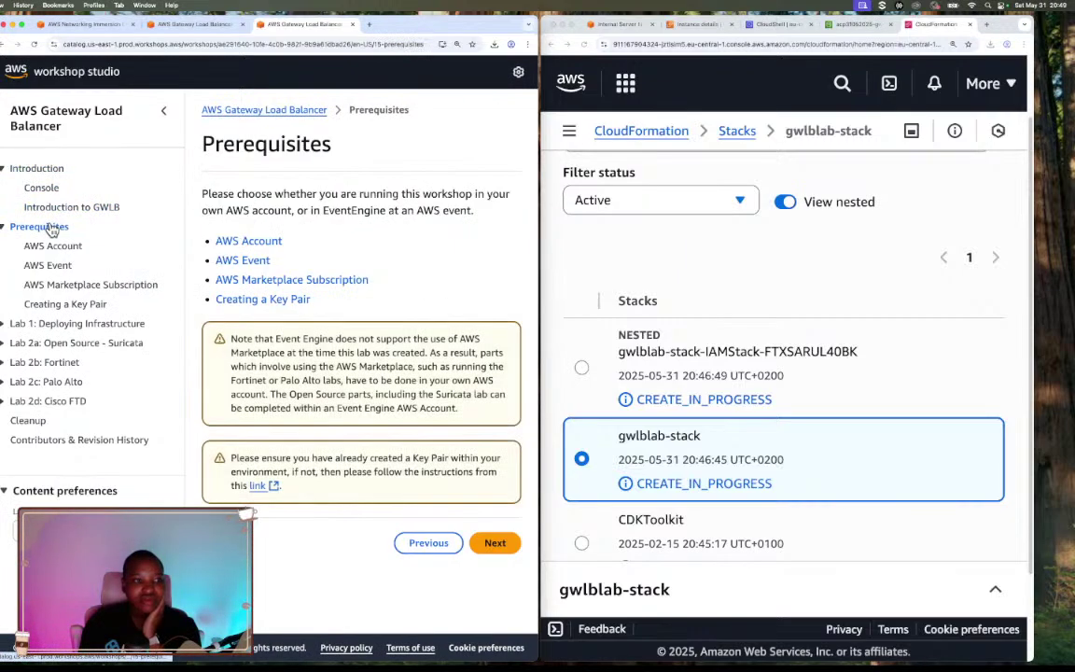
{"action": "left_click", "coordinate": [89, 324]}
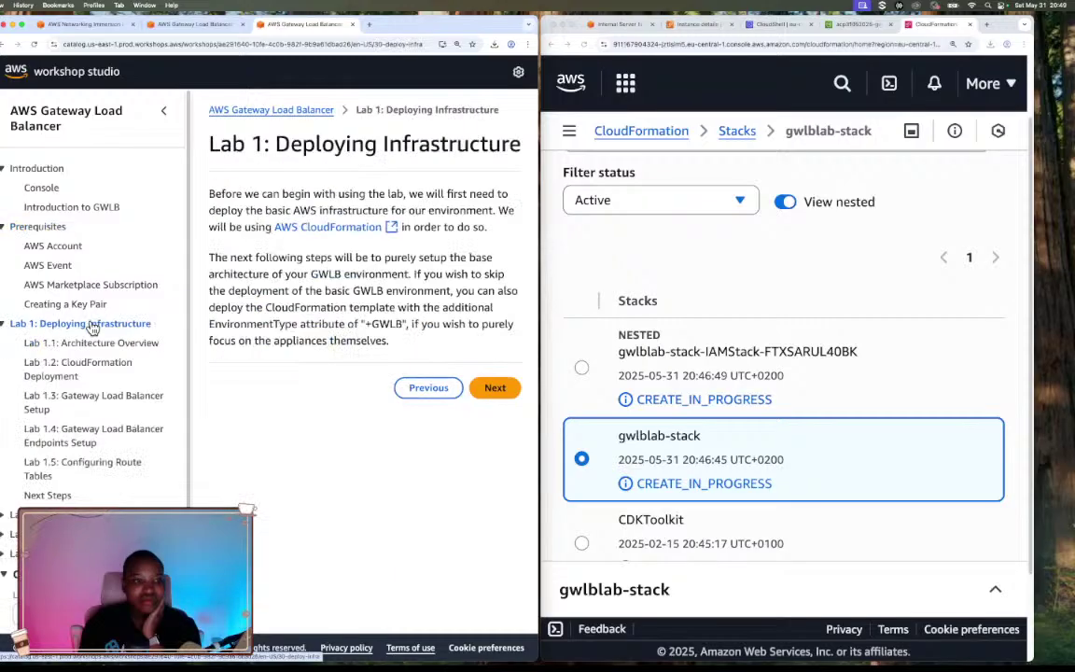
{"action": "left_click", "coordinate": [93, 343]}
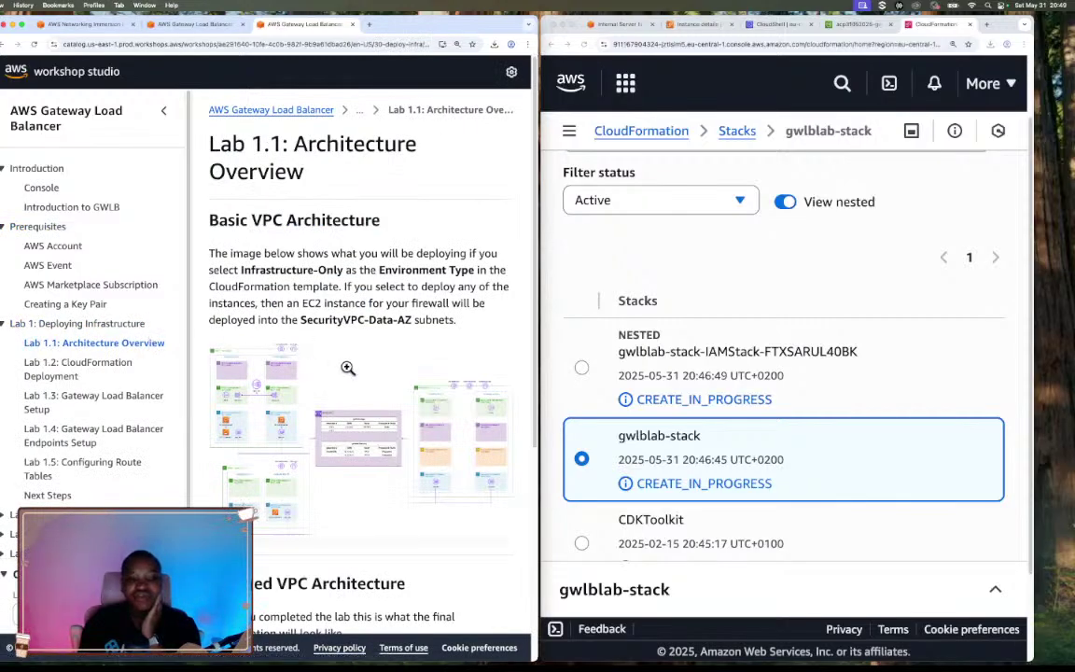
Enlarge the Basic VPC Architecture diagram in a widened browser window to examine it, and restore the side-by-side layout
{"action": "left_click", "coordinate": [397, 413]}
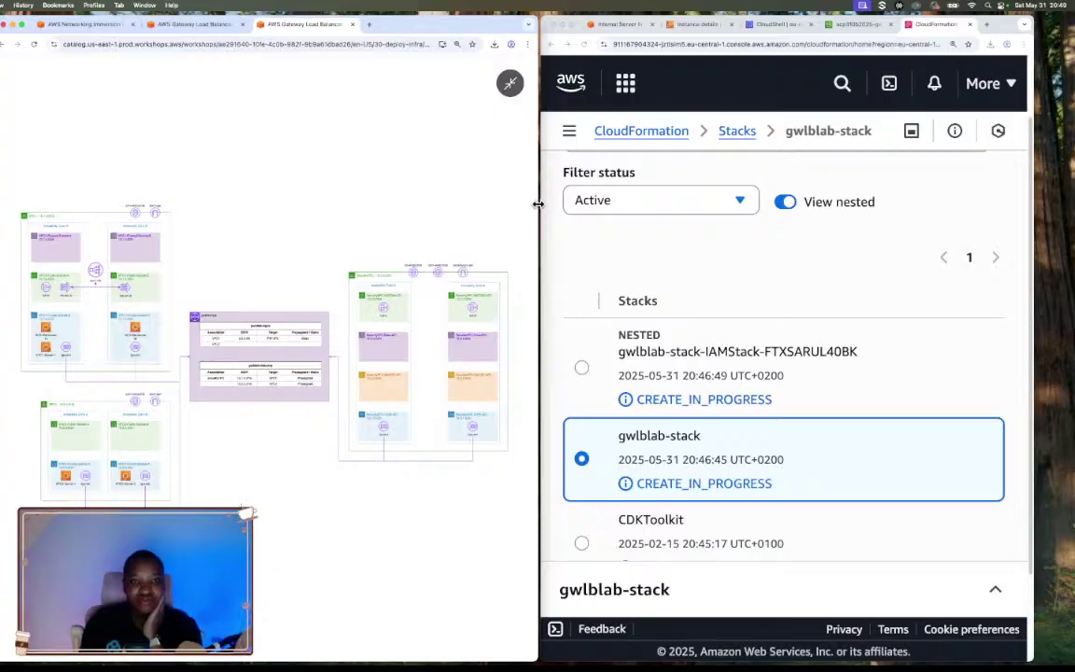
{"action": "left_click_drag", "start_coordinate": [538, 203], "coordinate": [1058, 167]}
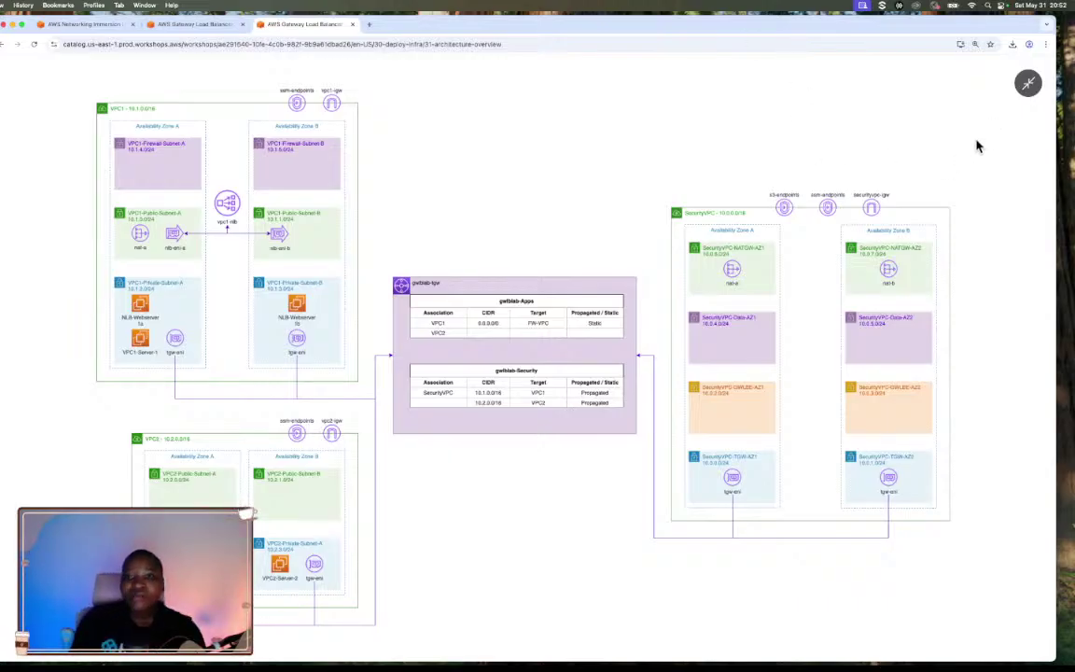
{"action": "left_click", "coordinate": [1028, 83]}
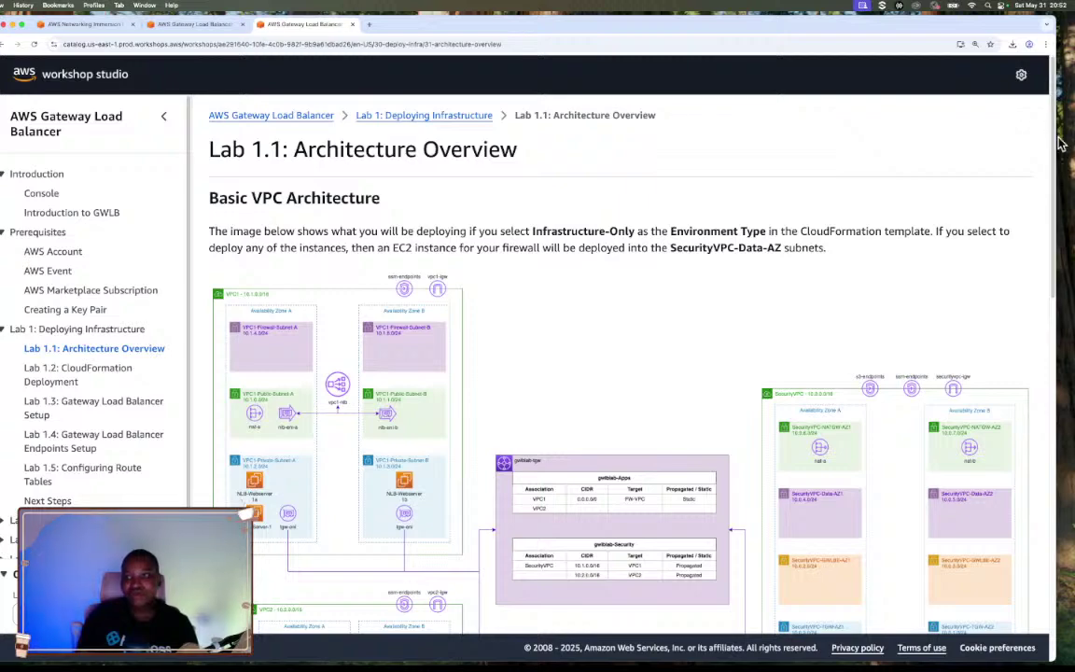
{"action": "left_click_drag", "start_coordinate": [1060, 141], "coordinate": [539, 177]}
Refresh the CloudFormation stack list and check the status of gwlblab-stack and its nested stacks
{"action": "left_click", "coordinate": [991, 179]}
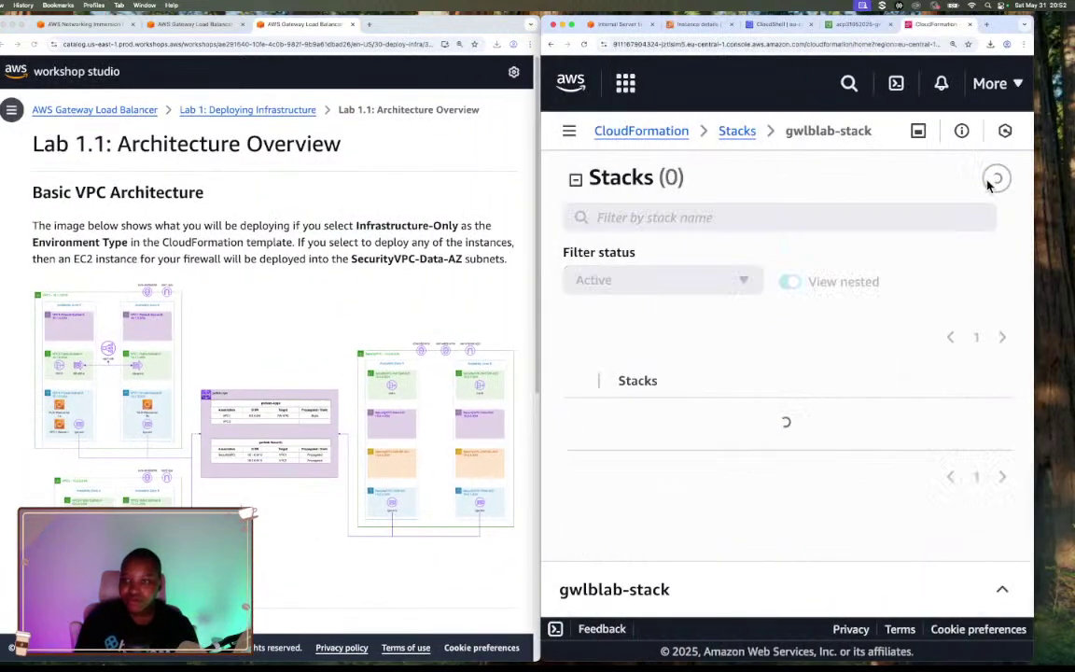
{"action": "scroll", "coordinate": [811, 349], "scroll_direction": "down", "scroll_amount": 5}
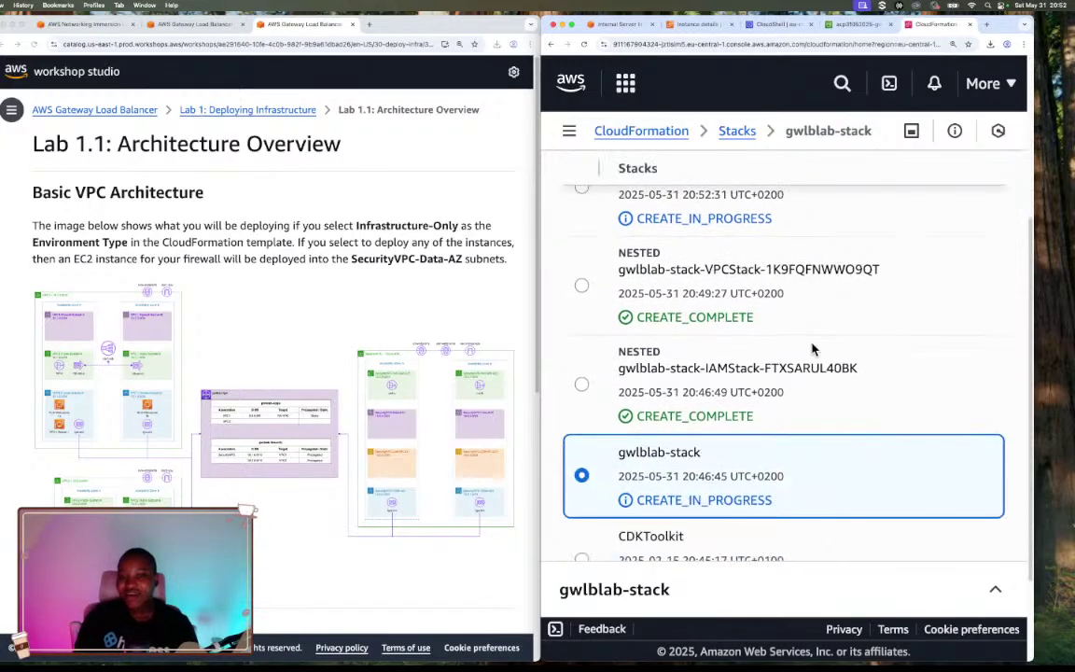
{"action": "scroll", "coordinate": [811, 348], "scroll_direction": "down", "scroll_amount": 1}
{"action": "scroll", "coordinate": [811, 348], "scroll_direction": "up", "scroll_amount": 3}
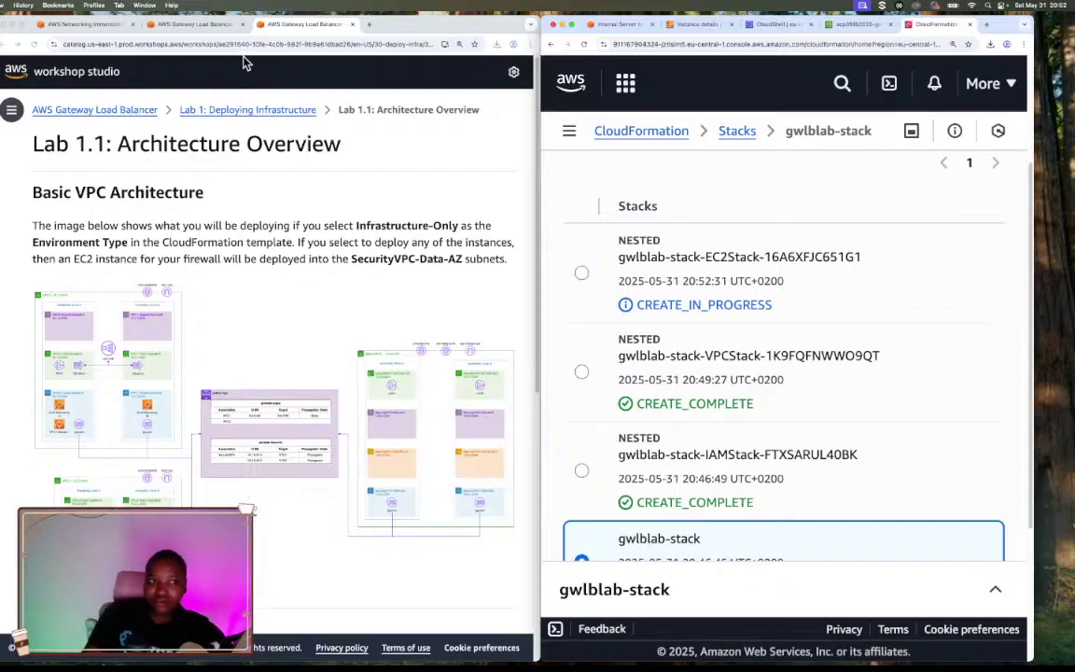
Return to the Lab 1.3 guide and review the Security VPC diagram and the note about EC2 inspection instances
{"action": "left_click", "coordinate": [186, 24]}
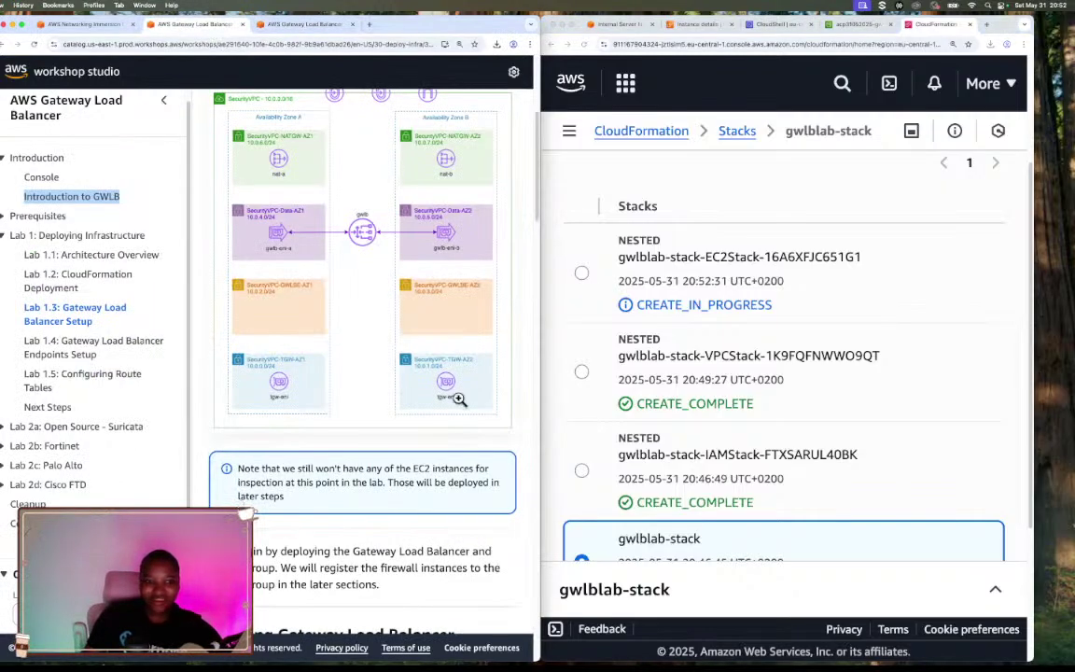
{"action": "scroll", "coordinate": [446, 385], "scroll_direction": "down", "scroll_amount": 3}
{"action": "scroll", "coordinate": [449, 400], "scroll_direction": "up", "scroll_amount": 6}
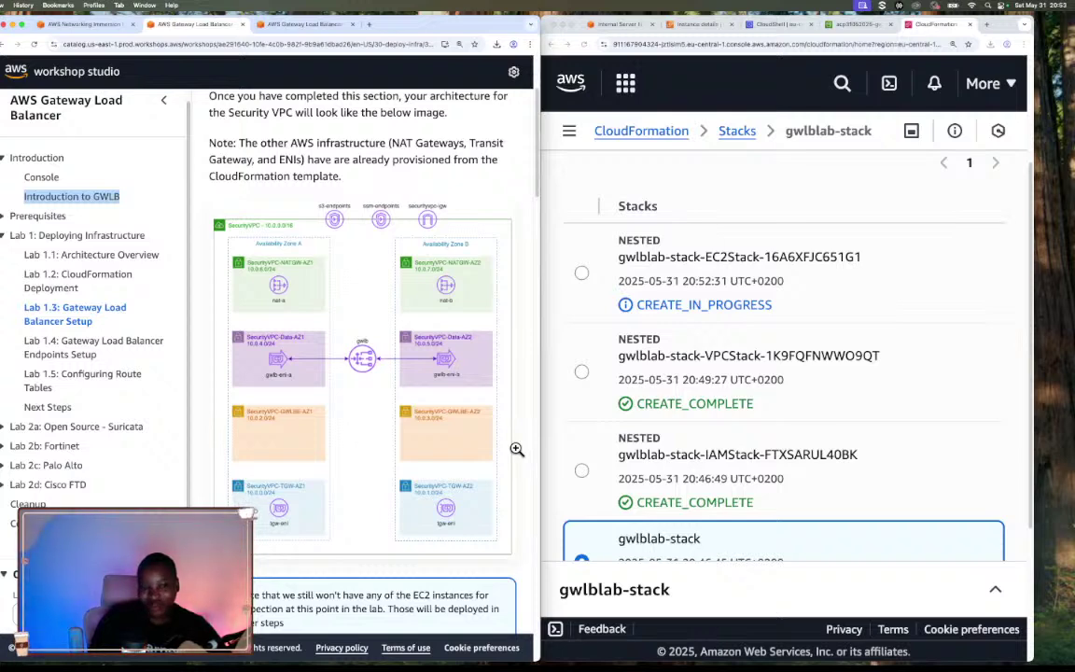
{"action": "scroll", "coordinate": [466, 417], "scroll_direction": "down", "scroll_amount": 5}
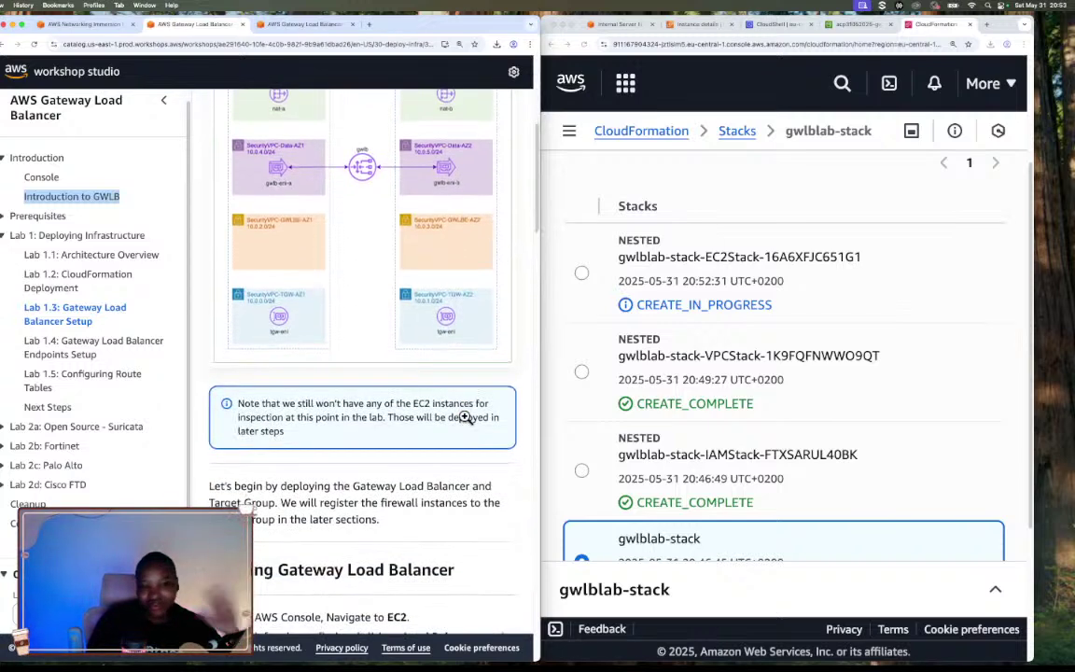
Refresh the stack list again and check whether gwlblab-stack has finished creating
{"action": "scroll", "coordinate": [784, 373], "scroll_direction": "up", "scroll_amount": 4}
{"action": "left_click", "coordinate": [988, 181]}
{"action": "scroll", "coordinate": [801, 413], "scroll_direction": "down", "scroll_amount": 5}
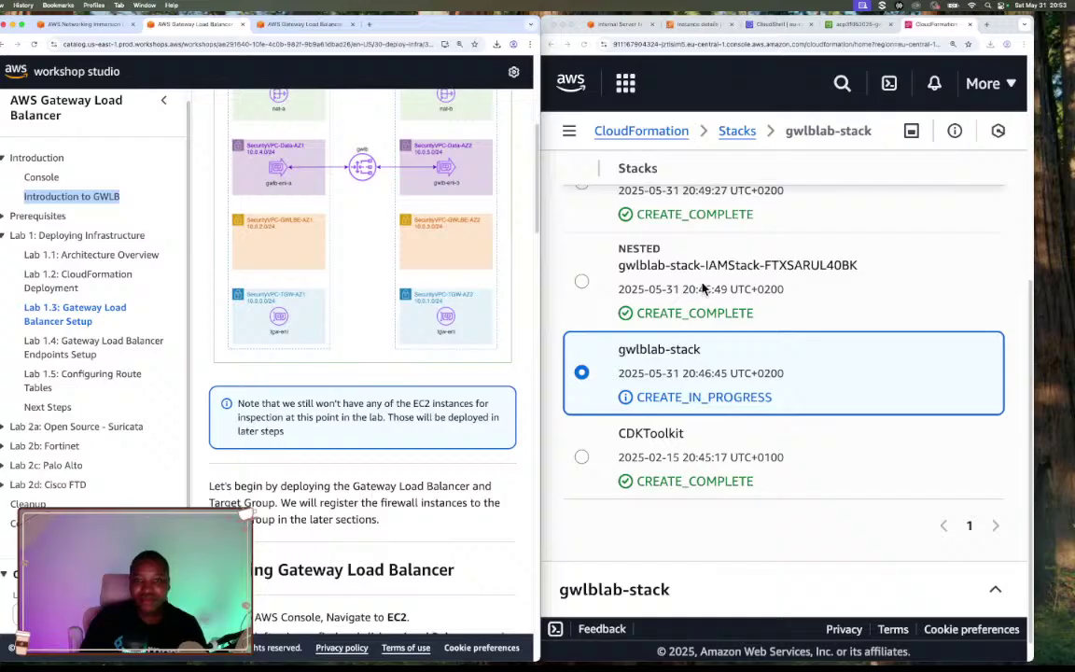
Widen the Lab 1.3 guide window and read the Security VPC diagram and the Creating Gateway Load Balancer instructions
{"action": "scroll", "coordinate": [703, 289], "scroll_direction": "up", "scroll_amount": 4}
{"action": "scroll", "coordinate": [702, 289], "scroll_direction": "down", "scroll_amount": 1}
{"action": "left_click_drag", "start_coordinate": [542, 303], "coordinate": [901, 298]}
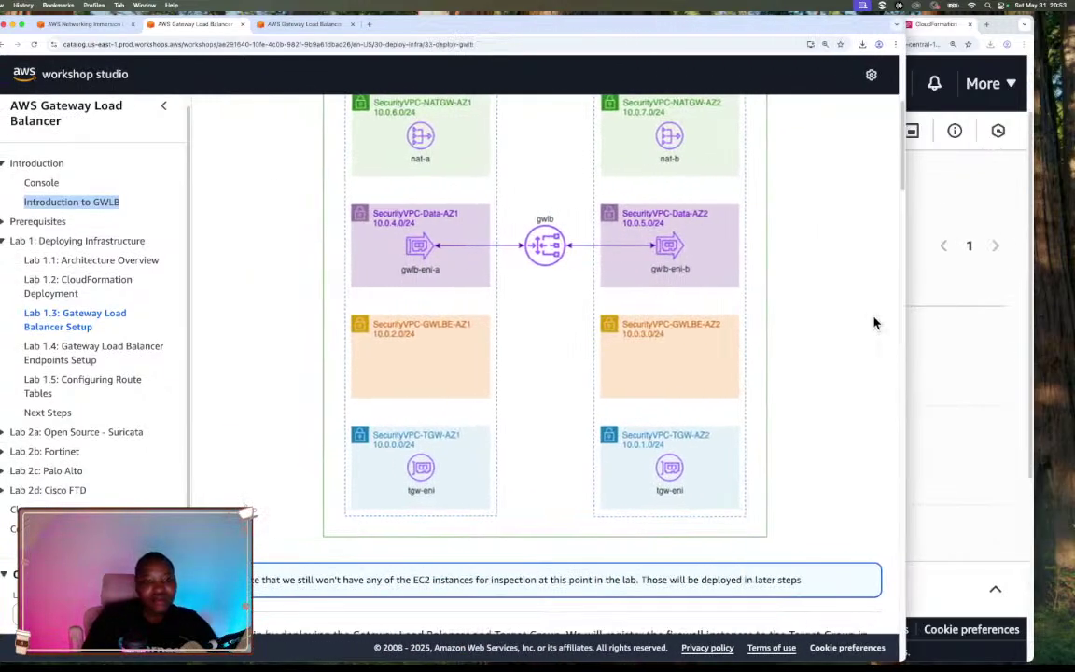
{"action": "scroll", "coordinate": [791, 380], "scroll_direction": "down", "scroll_amount": 5}
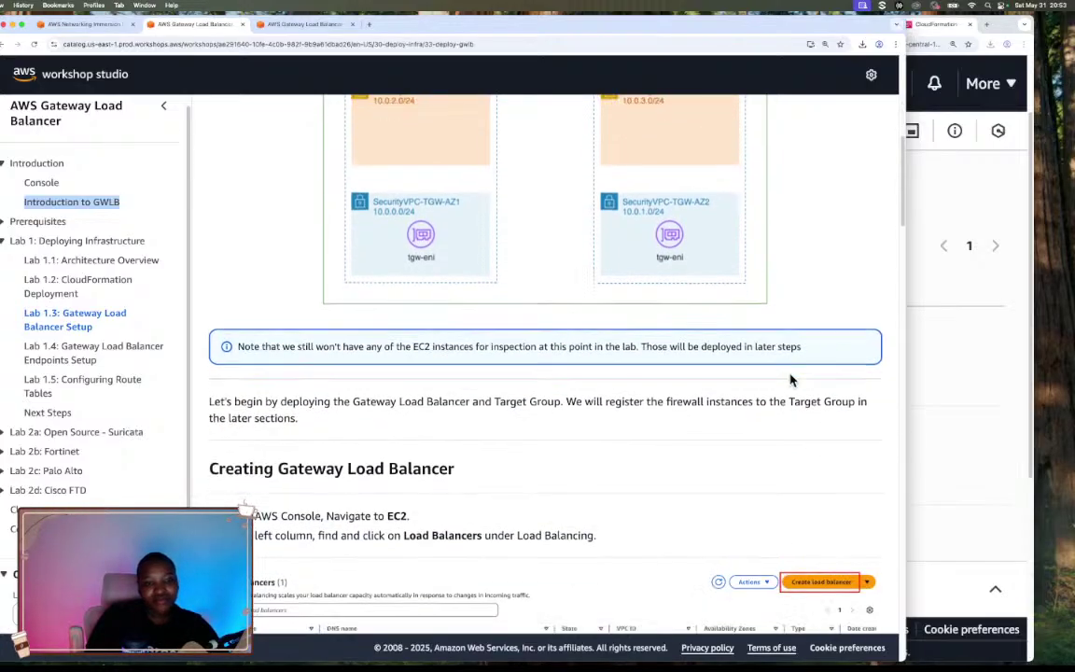
{"action": "scroll", "coordinate": [790, 379], "scroll_direction": "down", "scroll_amount": 4}
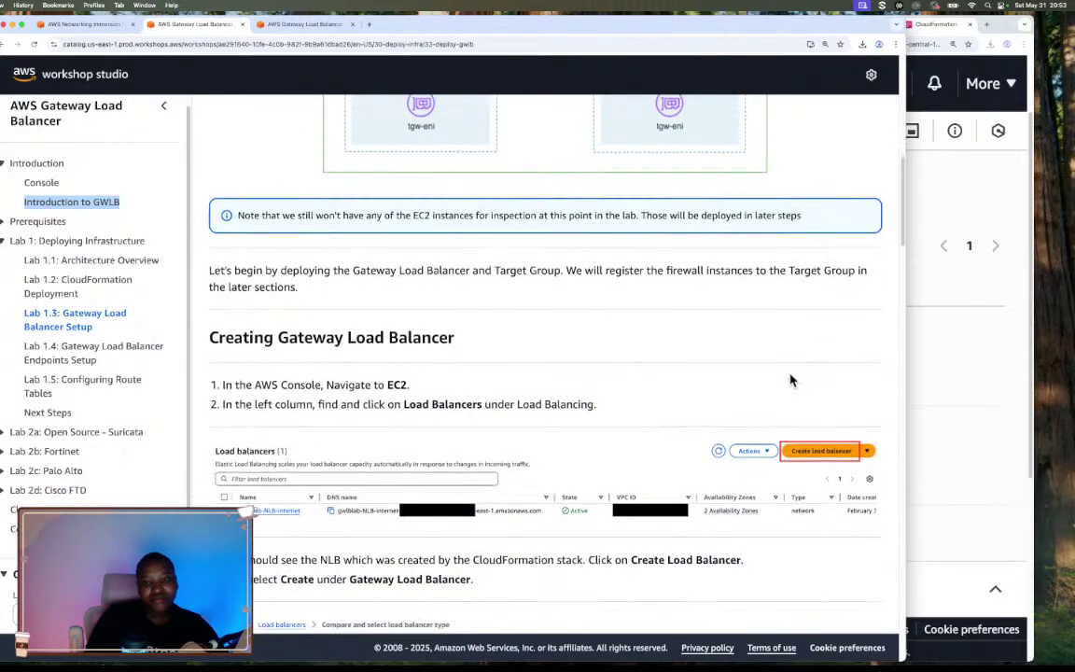
{"action": "scroll", "coordinate": [790, 380], "scroll_direction": "down", "scroll_amount": 1}
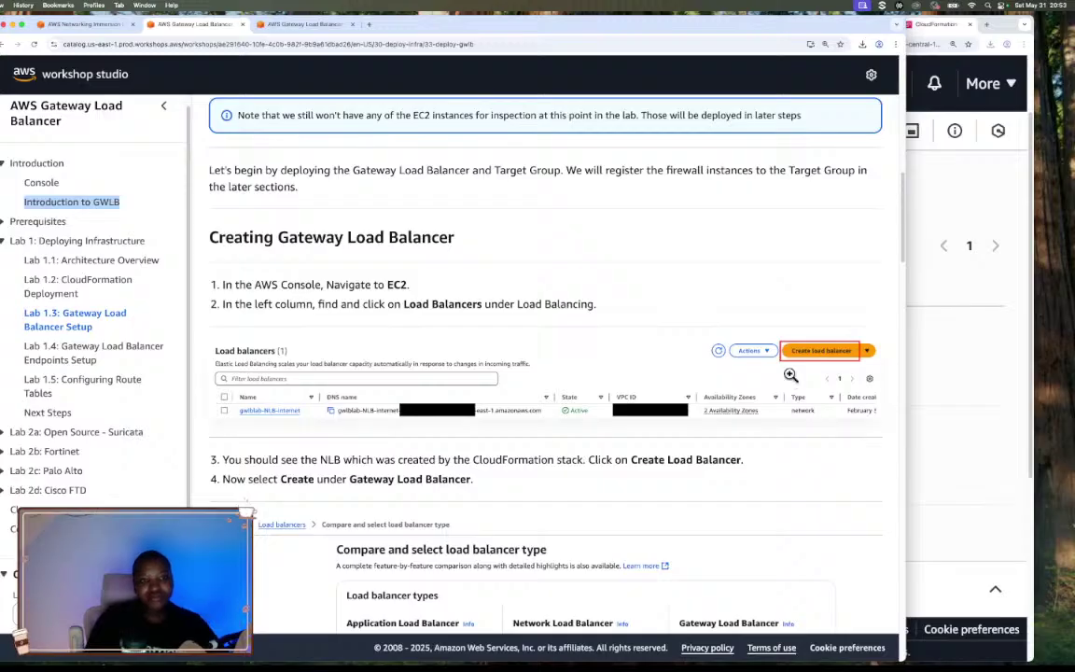
{"action": "scroll", "coordinate": [508, 250], "scroll_direction": "down", "scroll_amount": 1}
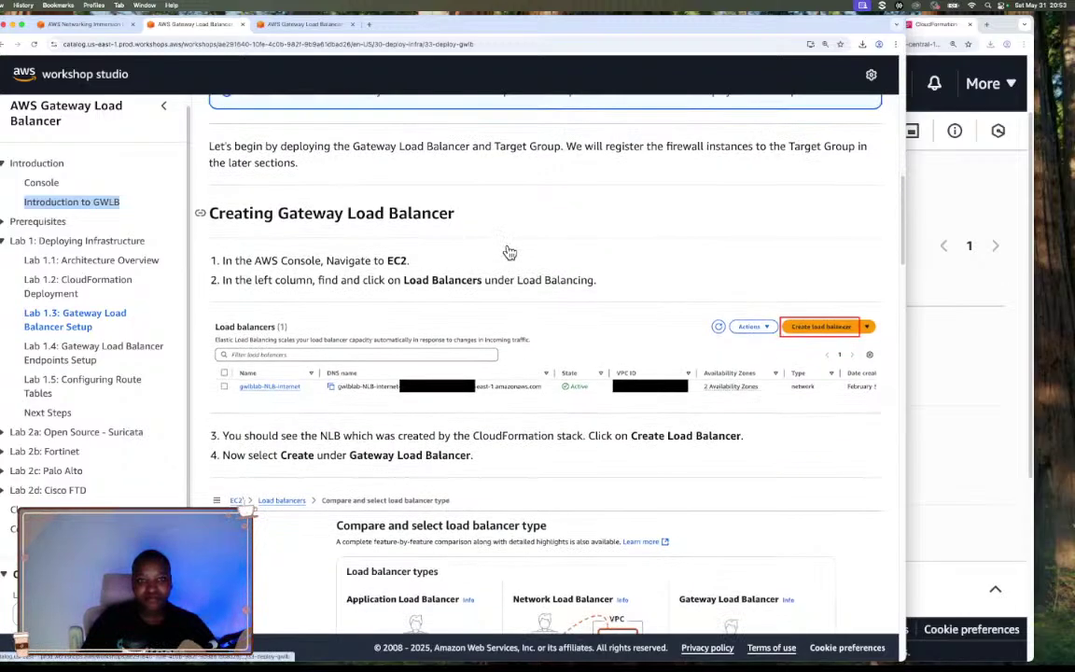
{"action": "scroll", "coordinate": [509, 250], "scroll_direction": "down", "scroll_amount": 1}
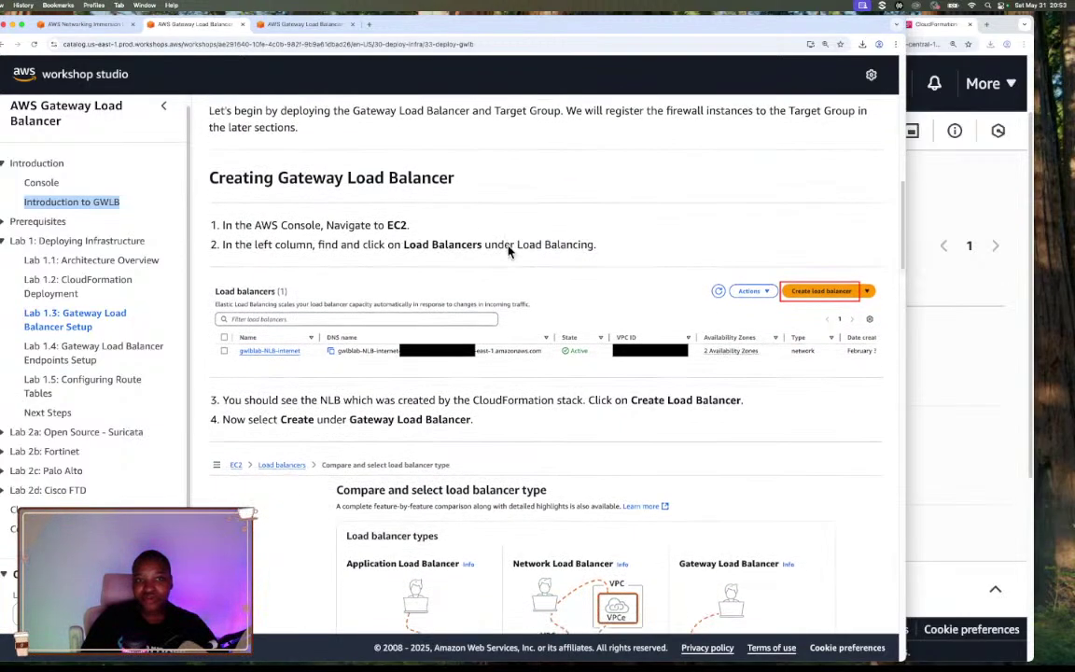
{"action": "scroll", "coordinate": [509, 250], "scroll_direction": "down", "scroll_amount": 1}
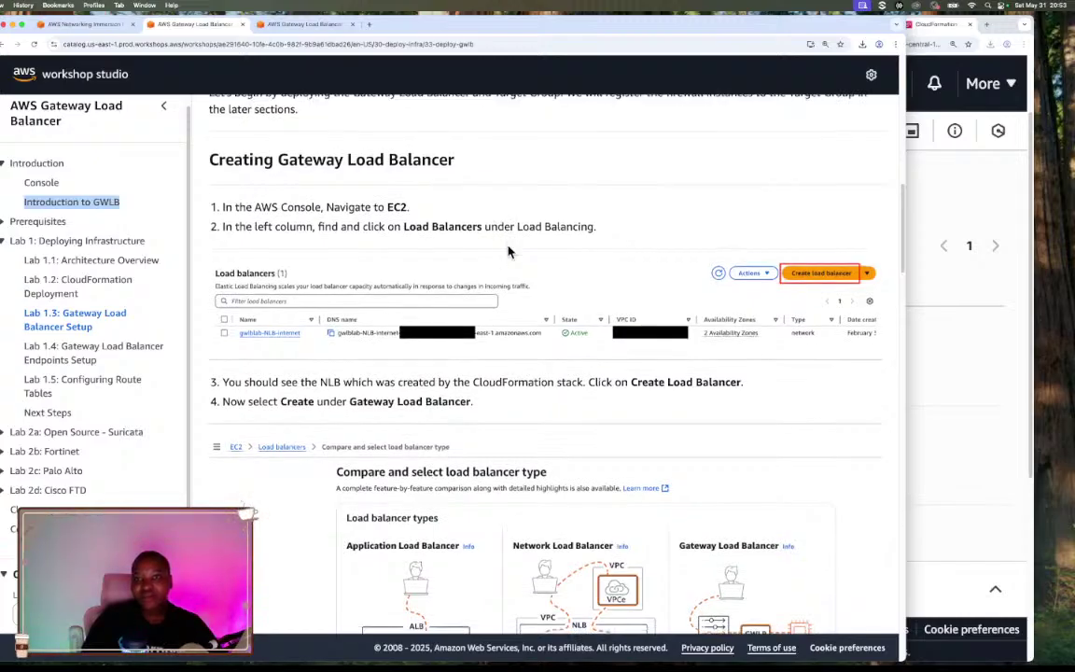
{"action": "scroll", "coordinate": [509, 250], "scroll_direction": "down", "scroll_amount": 1}
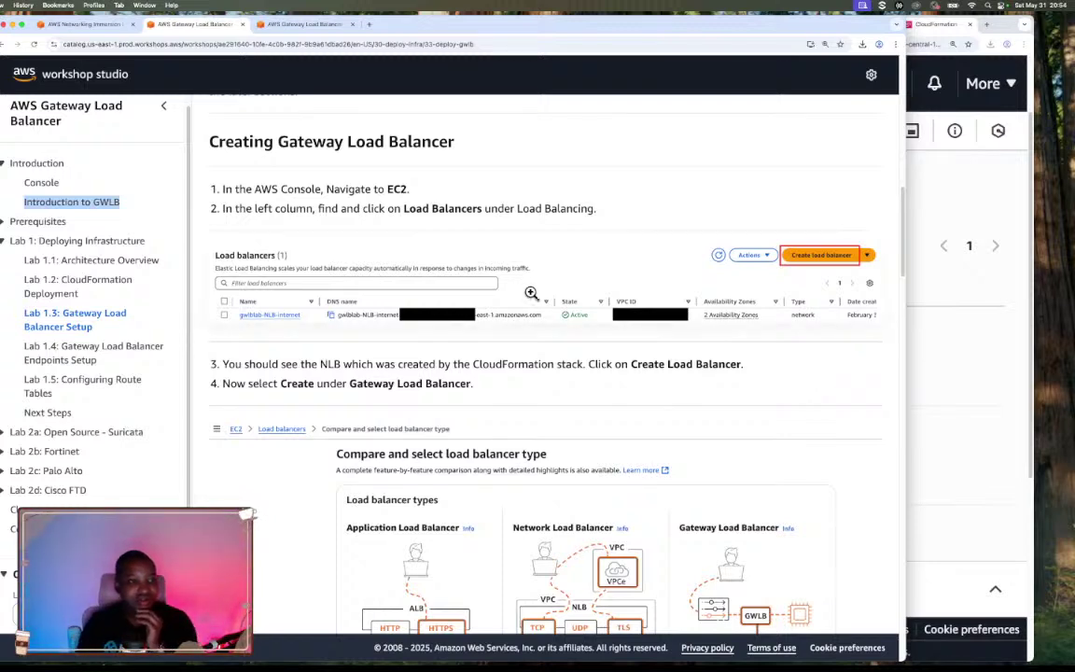
{"action": "scroll", "coordinate": [532, 291], "scroll_direction": "down", "scroll_amount": 1}
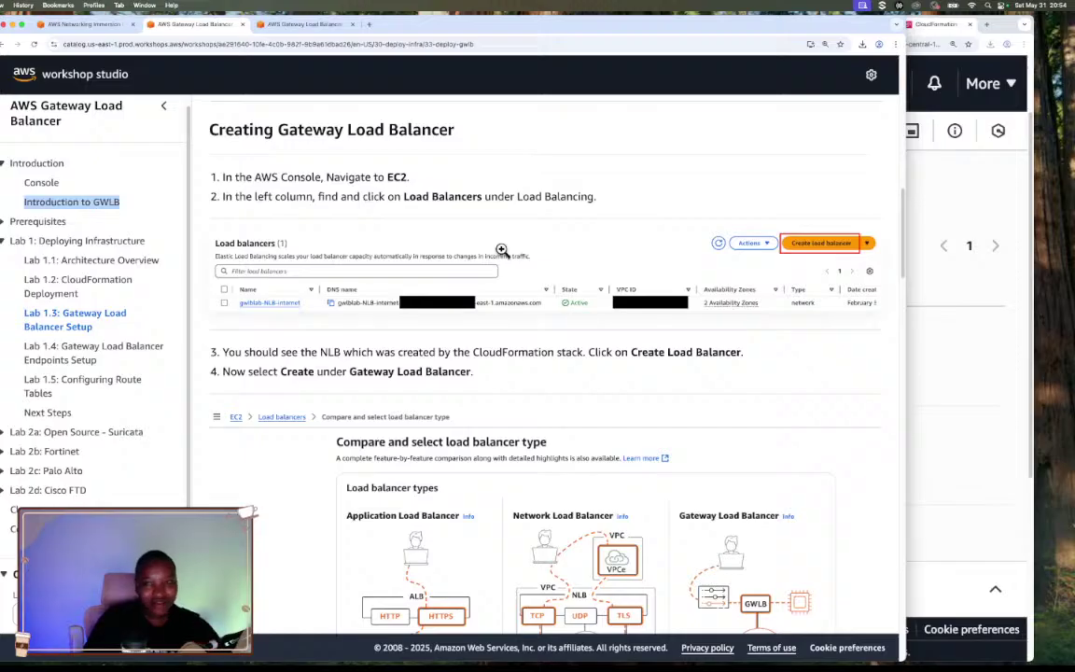
Enlarge the guide's text, hide its navigation sidebar and restore the side-by-side layout with the Creating Gateway Load Balancer steps in view
{"action": "key", "text": "super+equal"}
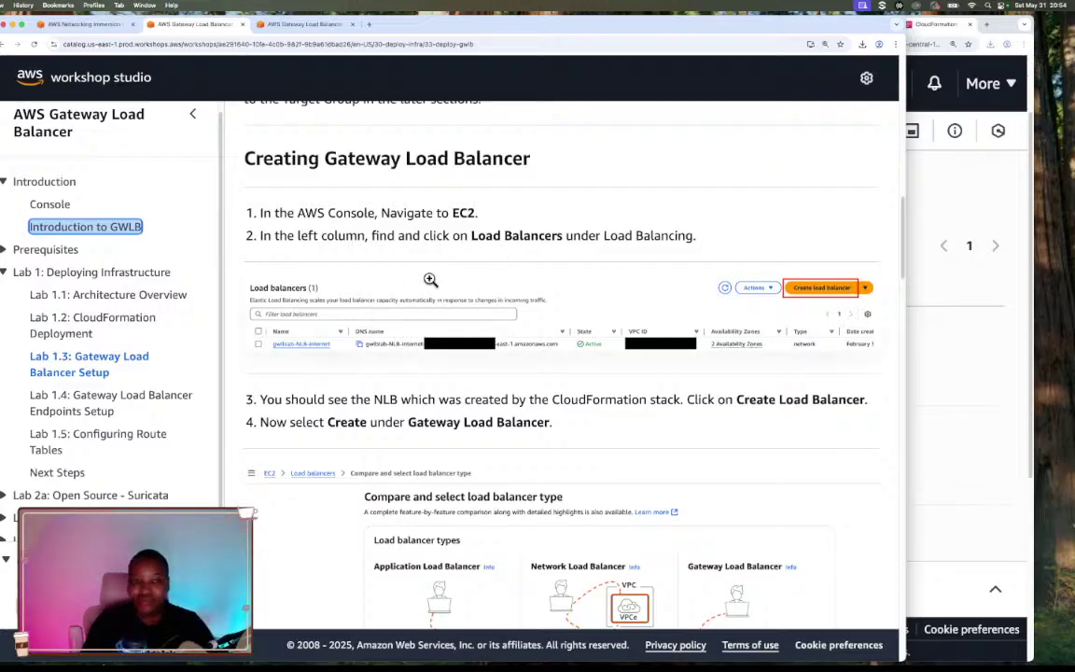
{"action": "scroll", "coordinate": [569, 299], "scroll_direction": "down", "scroll_amount": 1}
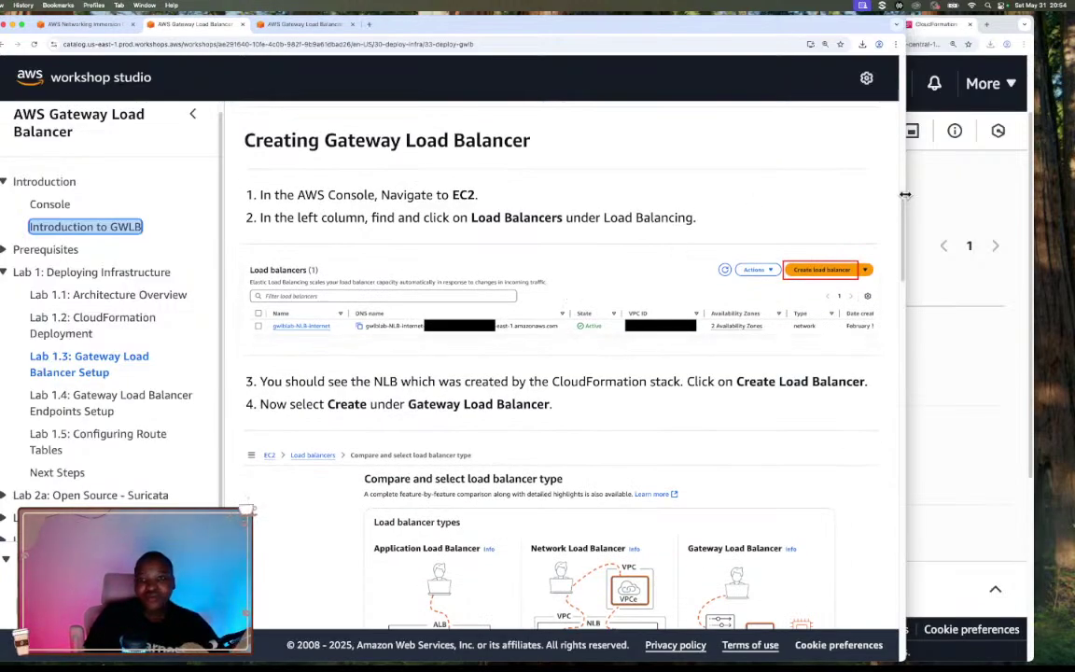
{"action": "scroll", "coordinate": [711, 242], "scroll_direction": "down", "scroll_amount": 2}
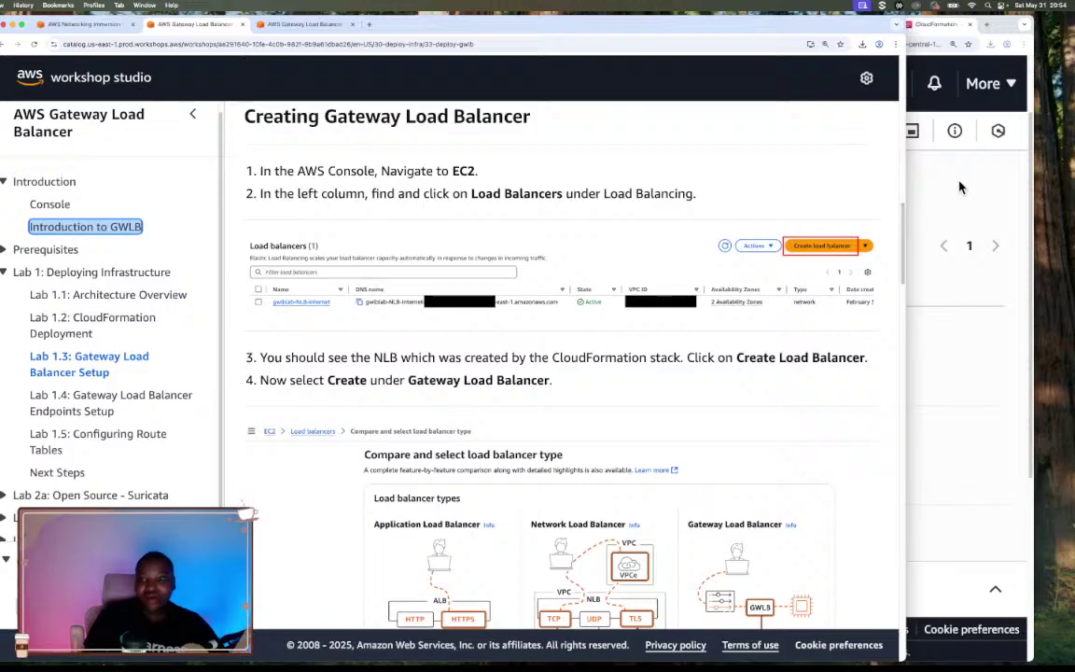
{"action": "left_click", "coordinate": [847, 154]}
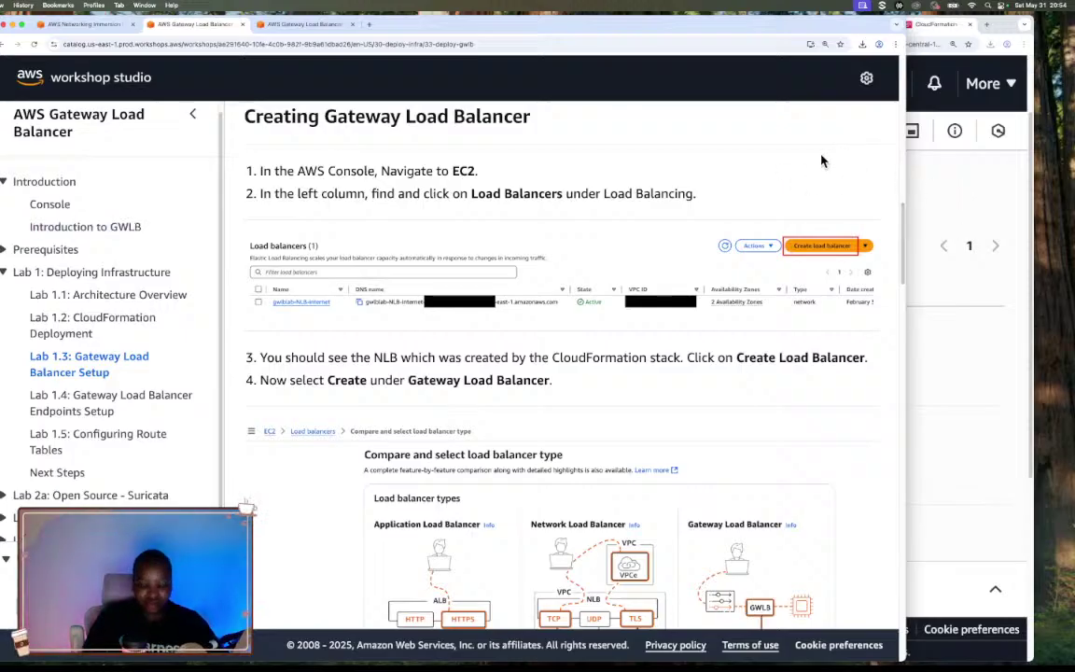
{"action": "key", "text": "super+equal"}
{"action": "key", "text": "super+equal"}
{"action": "key", "text": "super+equal"}
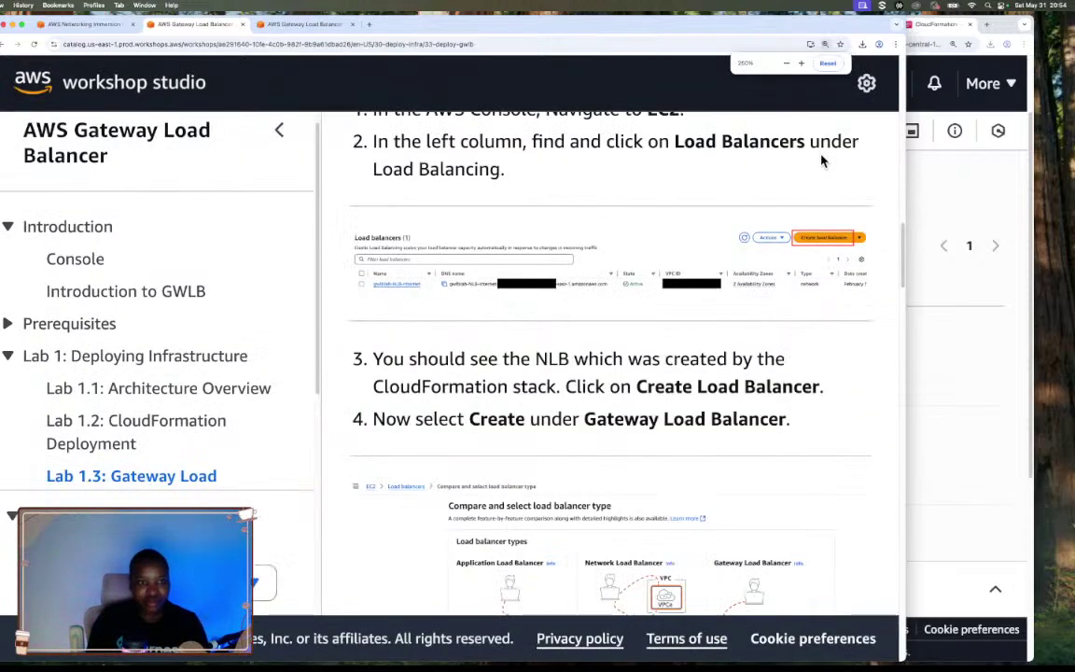
{"action": "left_click", "coordinate": [283, 131]}
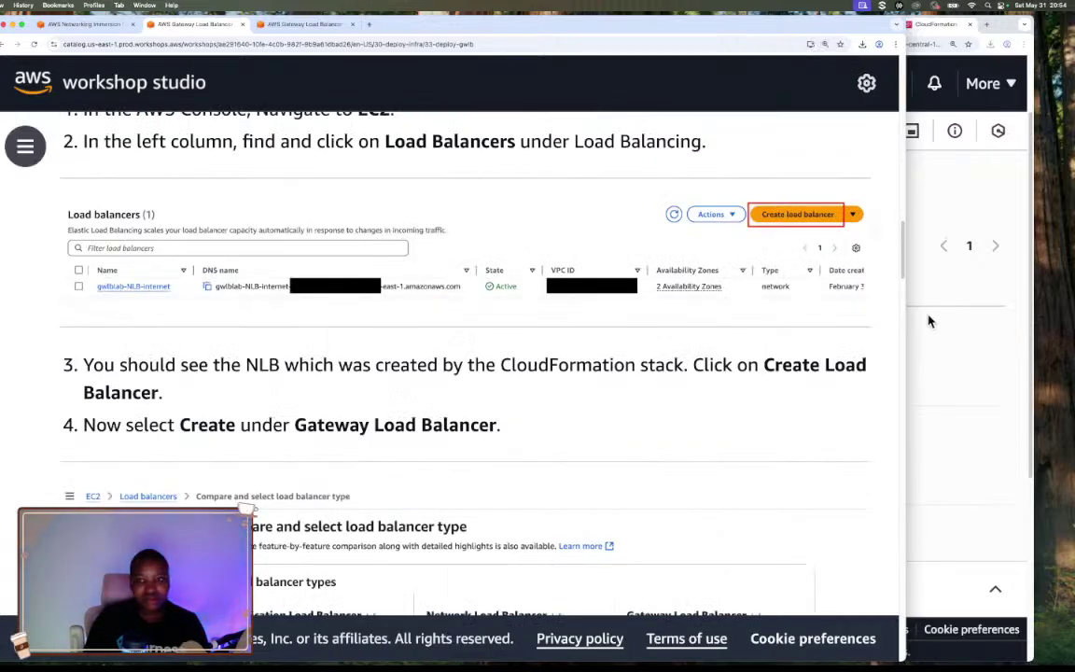
{"action": "left_click_drag", "start_coordinate": [906, 315], "coordinate": [537, 294]}
{"action": "scroll", "coordinate": [420, 318], "scroll_direction": "down", "scroll_amount": 3}
{"action": "scroll", "coordinate": [420, 317], "scroll_direction": "up", "scroll_amount": 6}
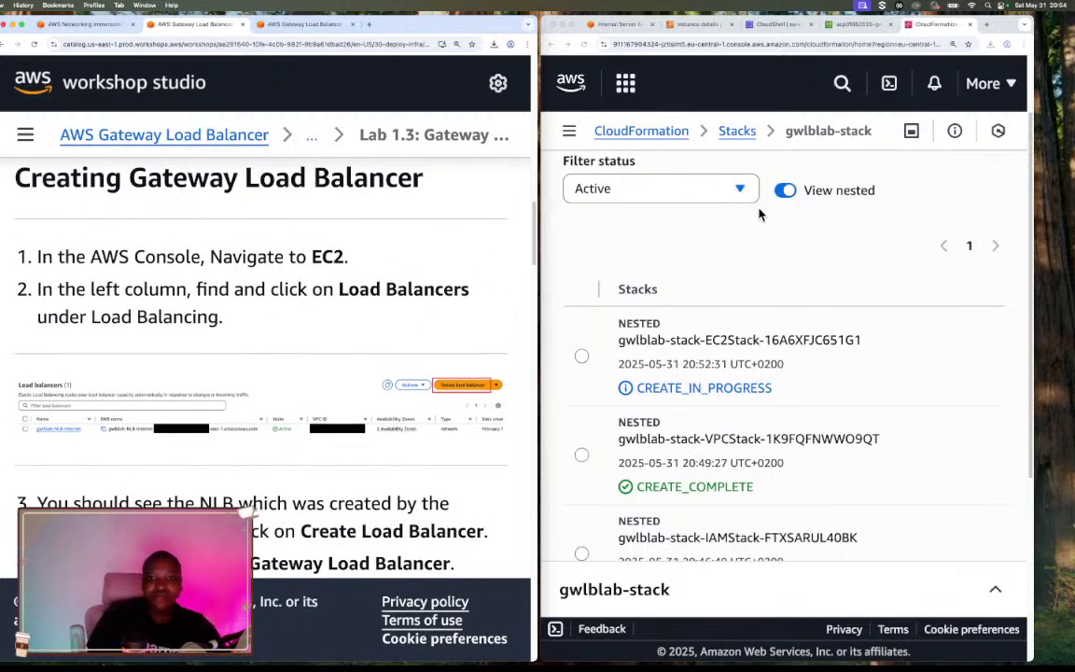
Reload the signed-out EC2 console page, list the running instances from the EC2 dashboard and dismiss the fetch error
{"action": "left_click", "coordinate": [695, 24]}
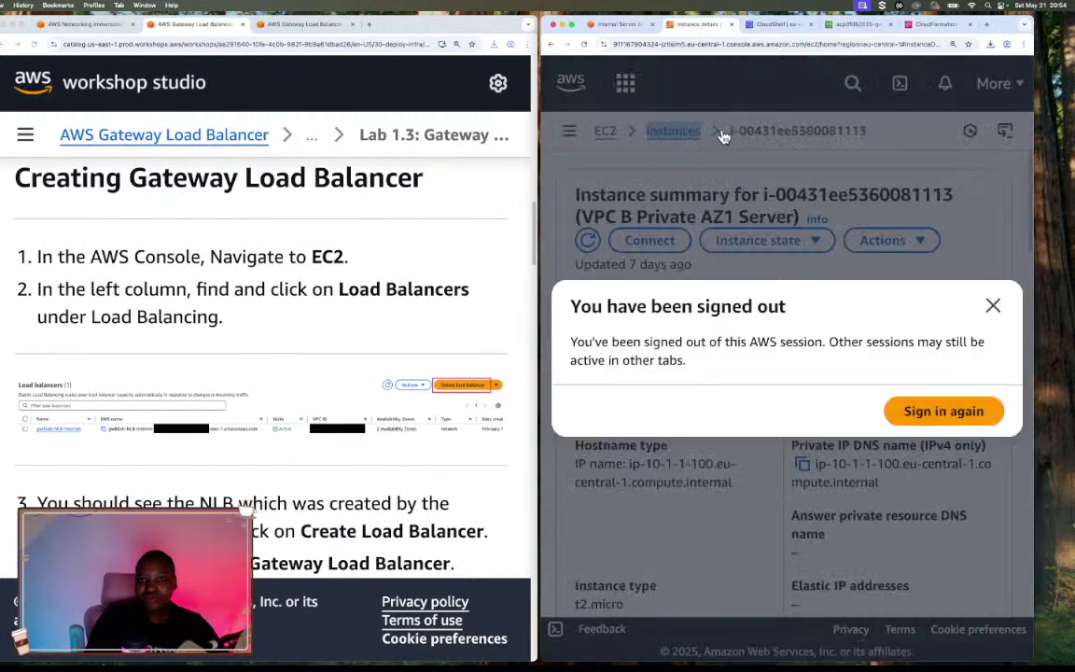
{"action": "left_click", "coordinate": [585, 44]}
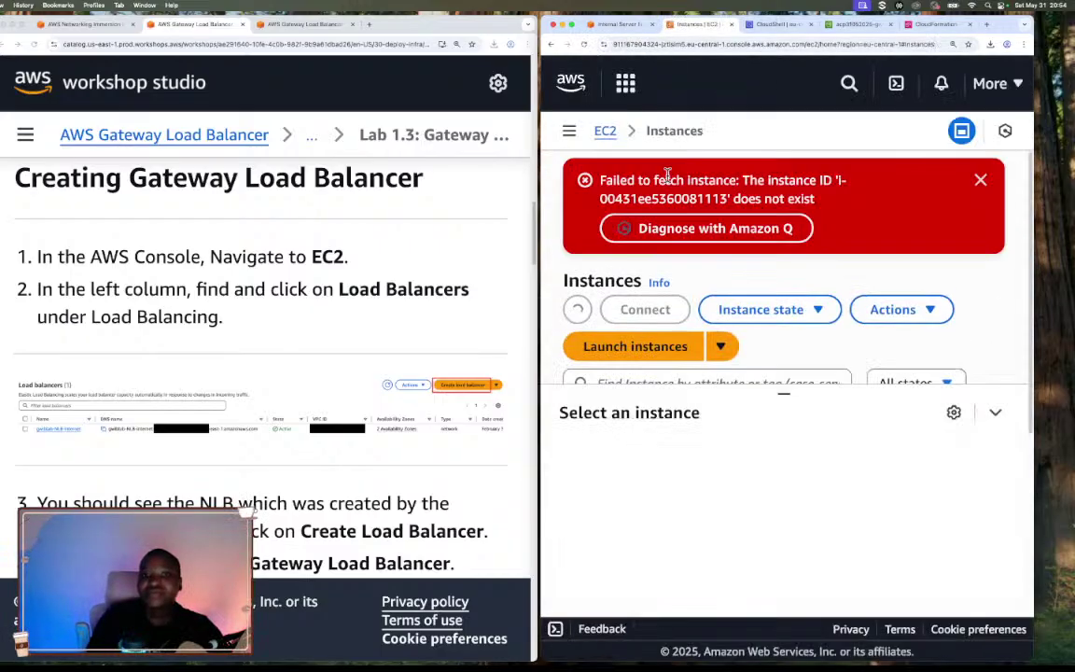
{"action": "left_click", "coordinate": [605, 131]}
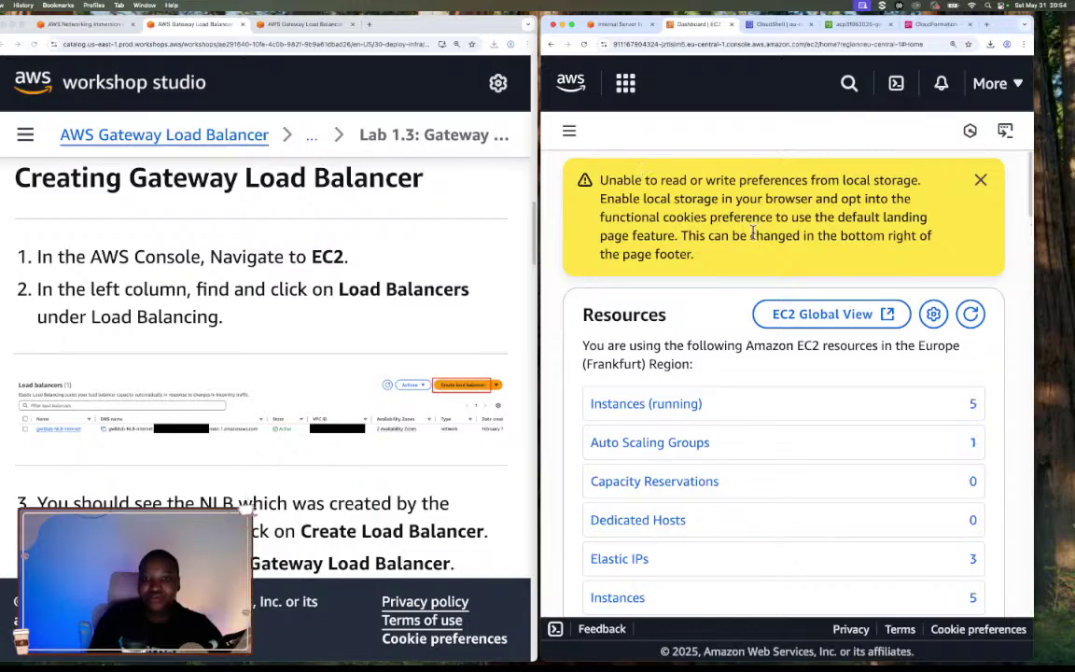
{"action": "left_click", "coordinate": [670, 404]}
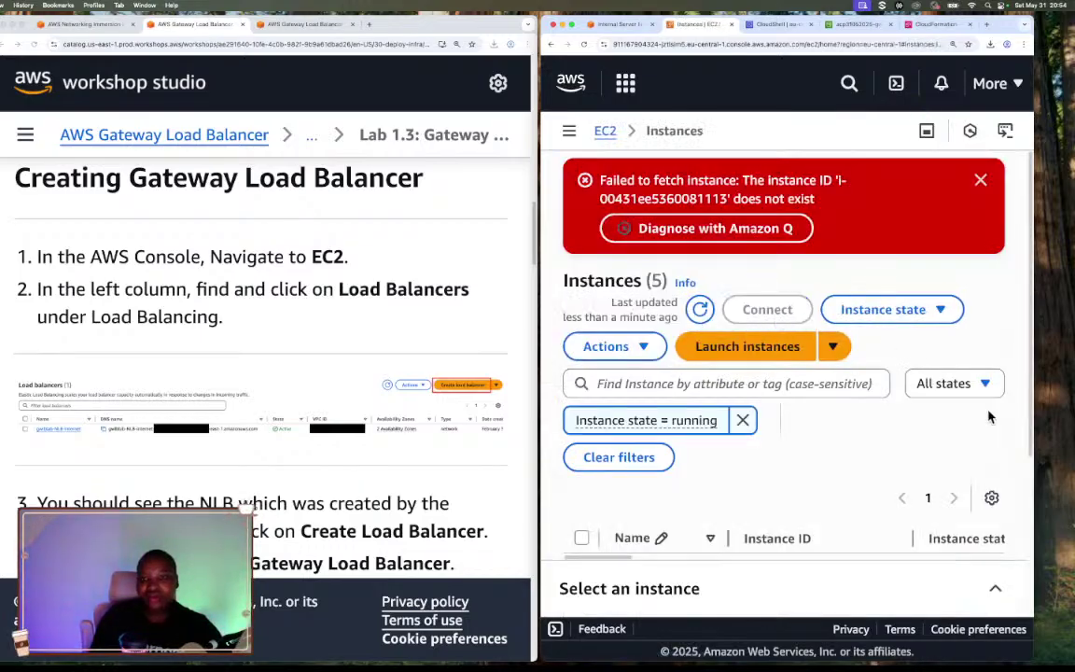
{"action": "left_click", "coordinate": [981, 179]}
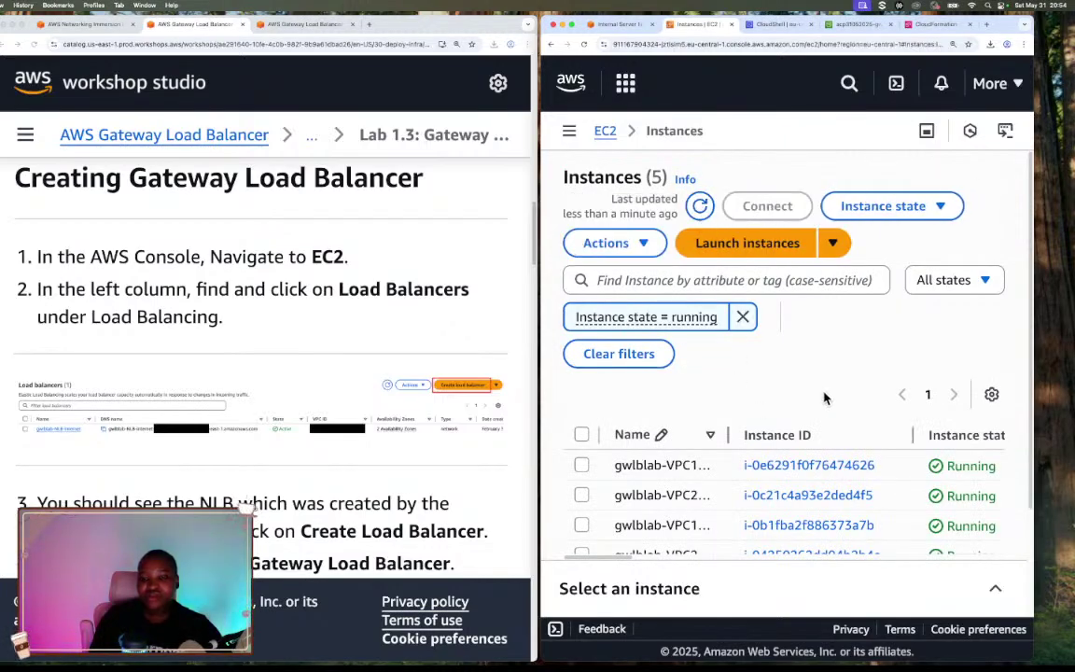
{"action": "scroll", "coordinate": [824, 397], "scroll_direction": "down", "scroll_amount": 3}
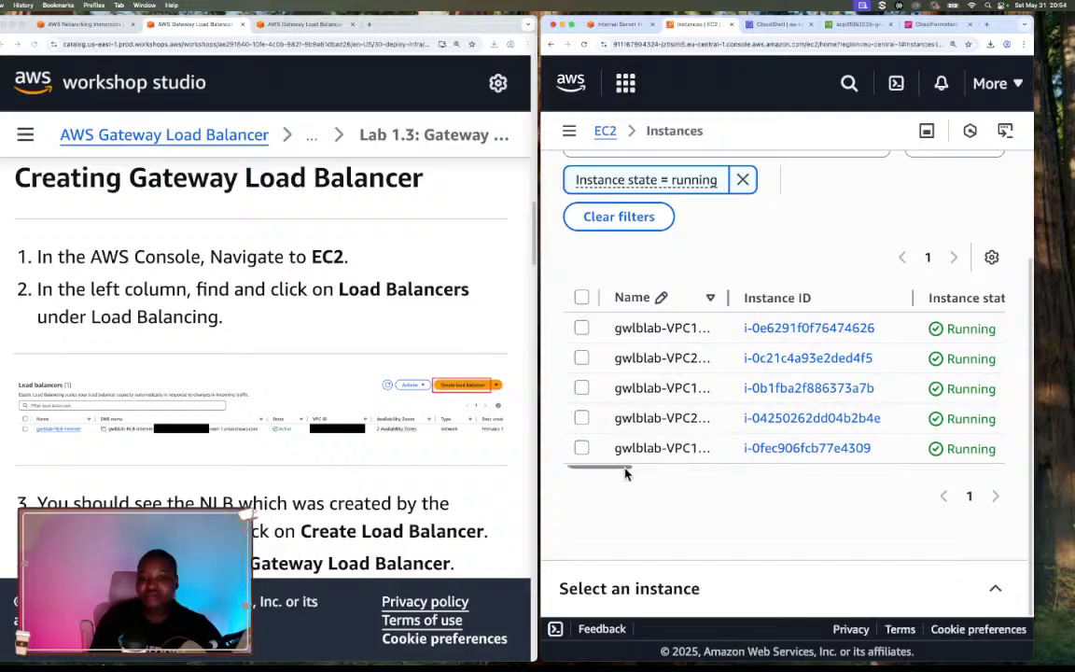
{"action": "left_click_drag", "start_coordinate": [625, 473], "coordinate": [573, 471]}
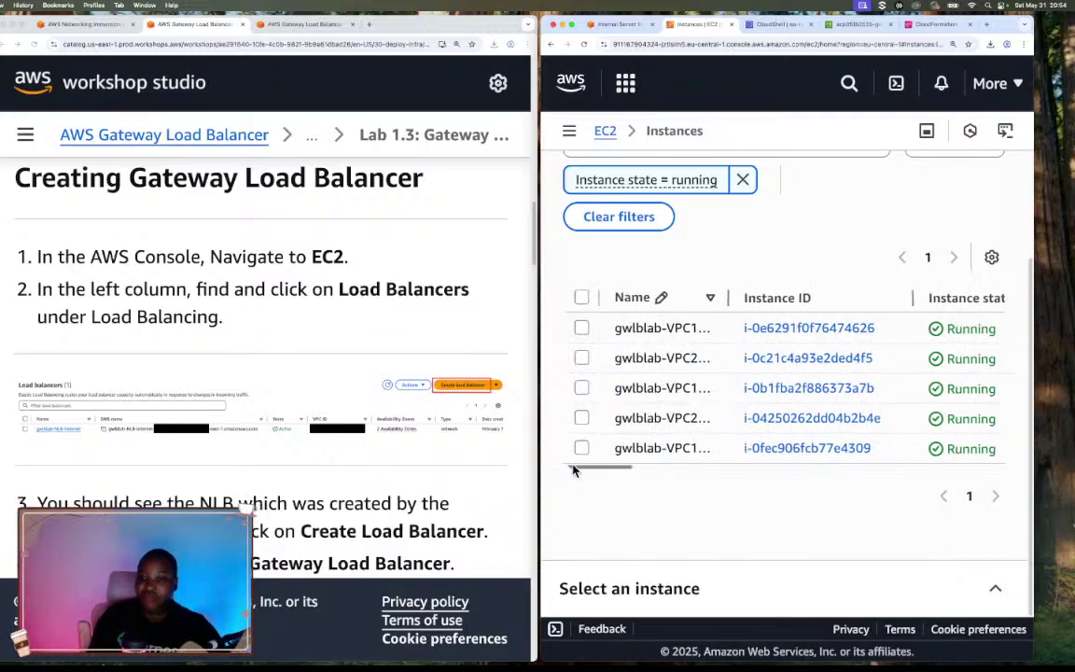
Return to CloudFormation, refresh the stack list and check the status of gwlblab-stack and its nested stacks
{"action": "left_click", "coordinate": [924, 26]}
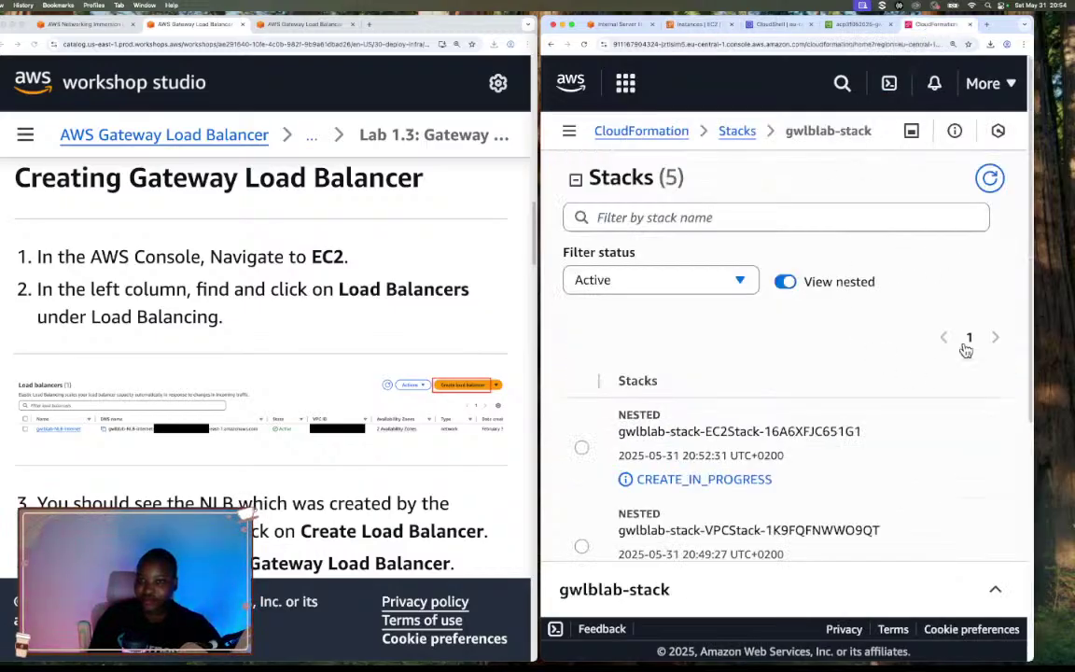
{"action": "left_click", "coordinate": [990, 182]}
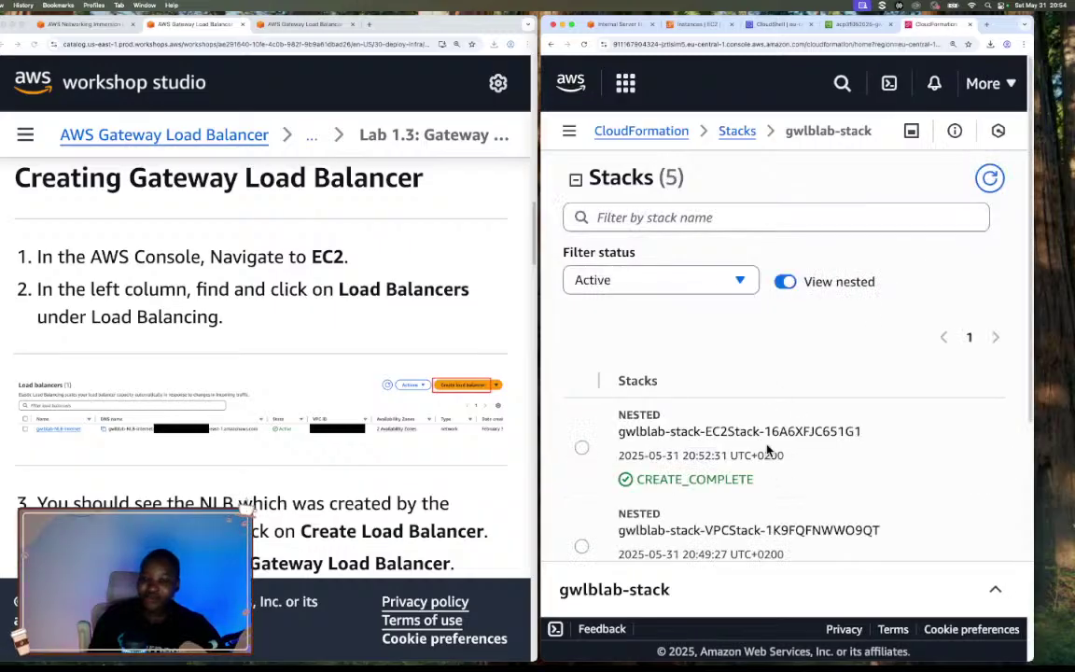
{"action": "scroll", "coordinate": [768, 446], "scroll_direction": "down", "scroll_amount": 5}
{"action": "scroll", "coordinate": [765, 444], "scroll_direction": "up", "scroll_amount": 5}
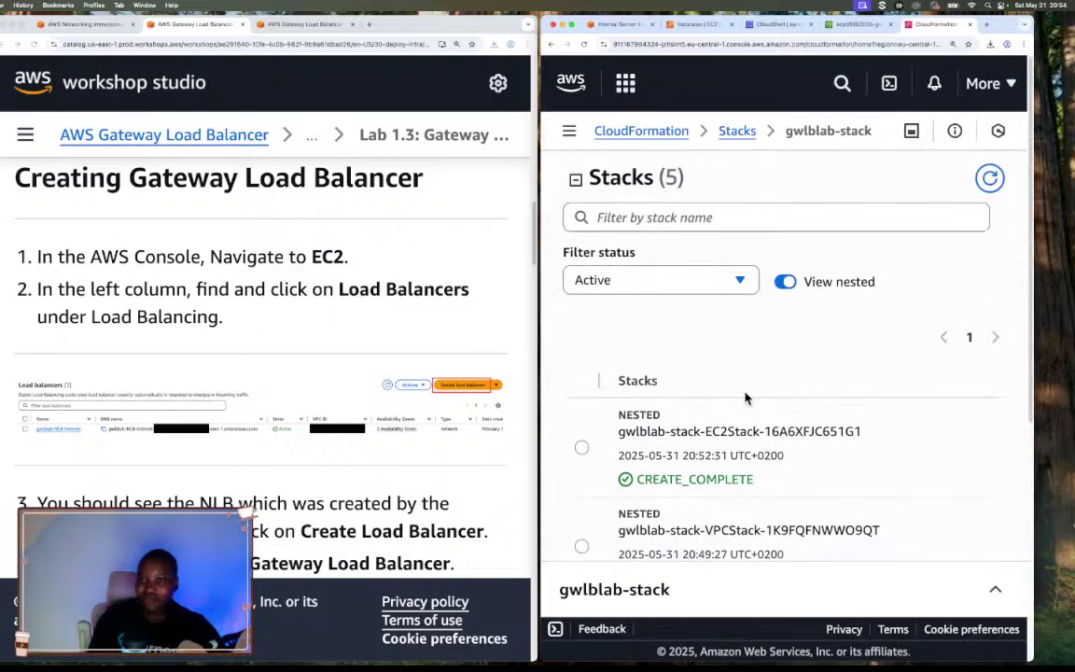
Widen the Name column of the running EC2 instances to read their full names, and read guide steps 3 and 4
{"action": "left_click", "coordinate": [702, 23]}
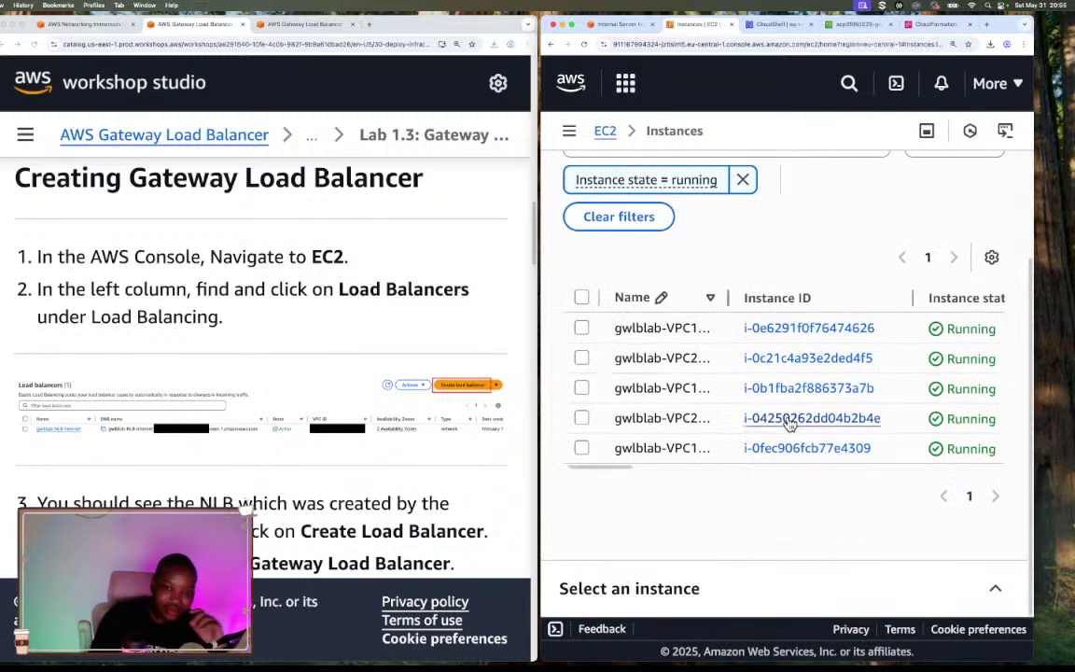
{"action": "left_click_drag", "start_coordinate": [728, 297], "coordinate": [863, 297]}
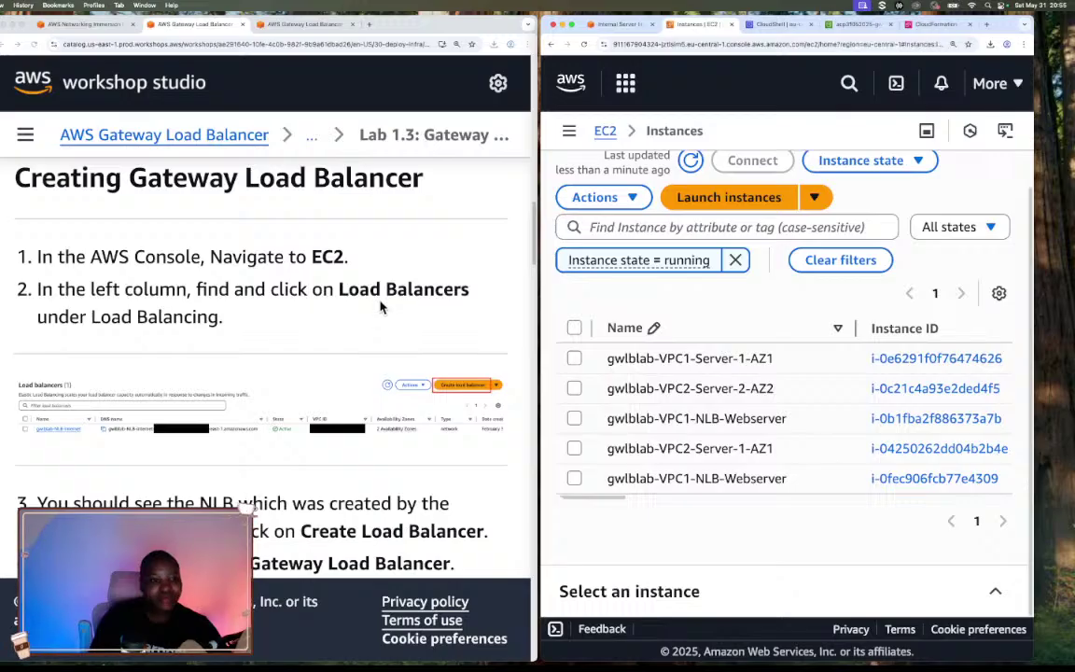
{"action": "scroll", "coordinate": [380, 306], "scroll_direction": "down", "scroll_amount": 4}
{"action": "scroll", "coordinate": [455, 224], "scroll_direction": "down", "scroll_amount": 3}
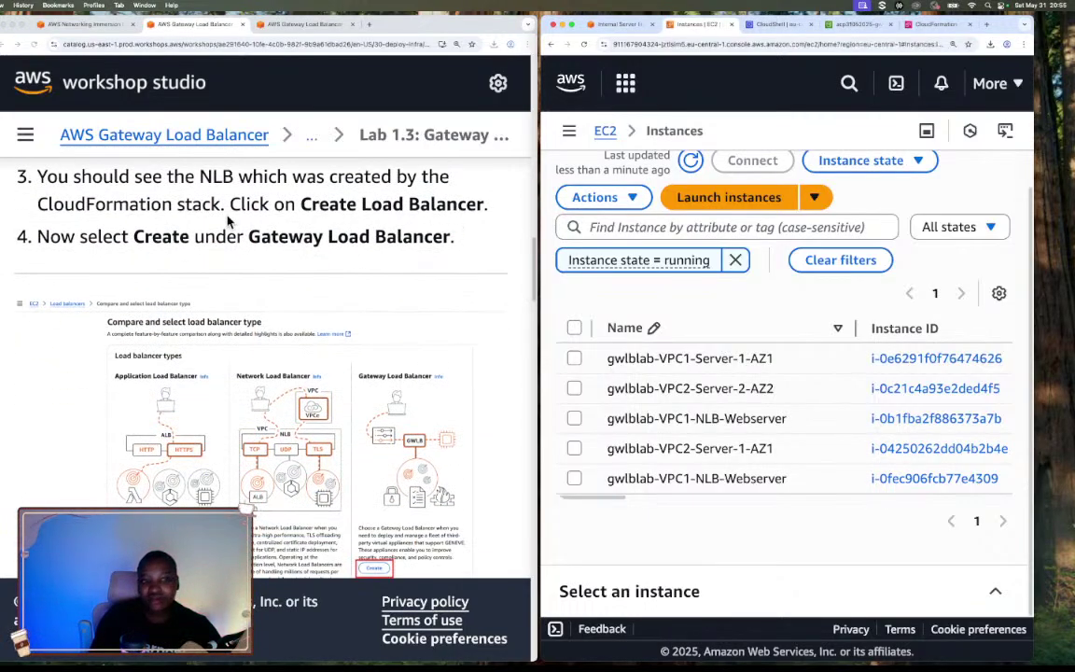
Open the Load Balancers list in the EC2 console
{"action": "left_click", "coordinate": [569, 130]}
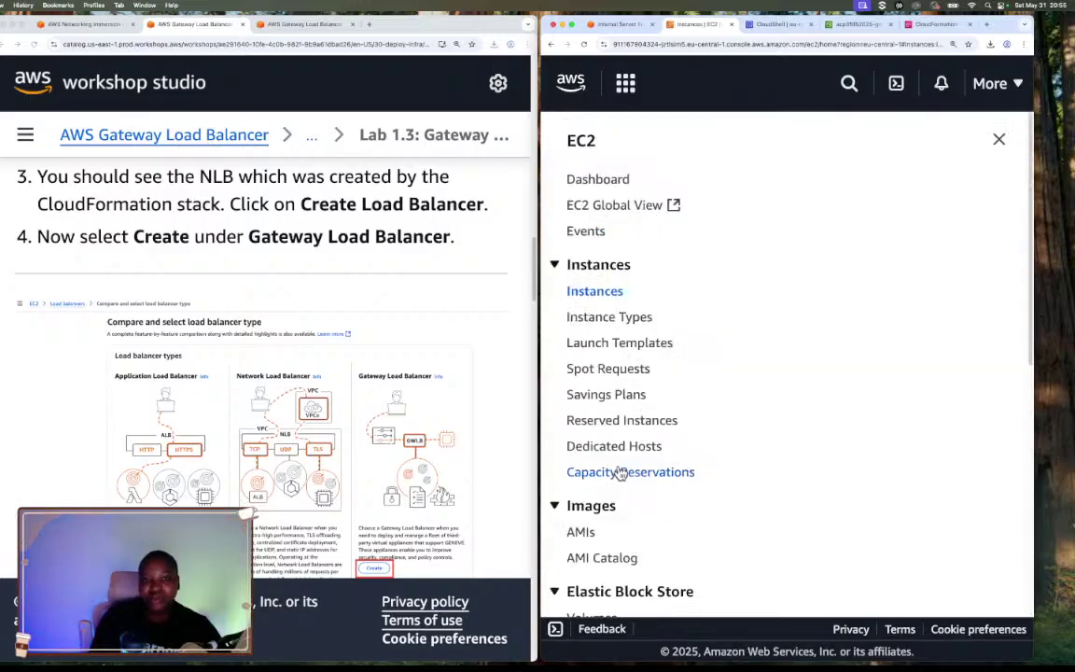
{"action": "scroll", "coordinate": [622, 466], "scroll_direction": "down", "scroll_amount": 5}
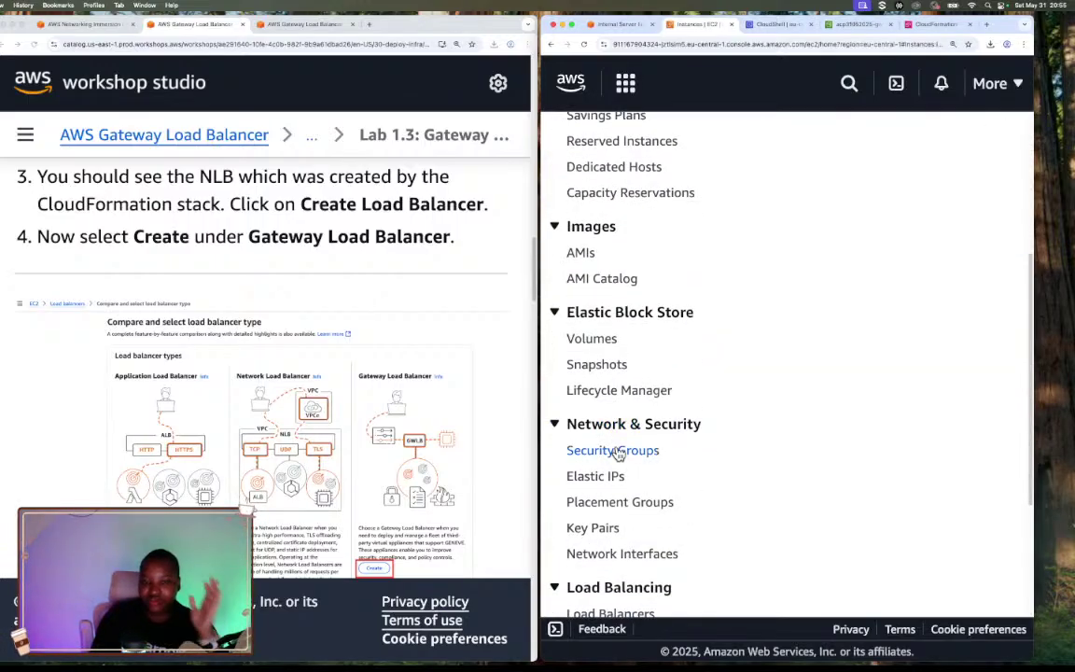
{"action": "scroll", "coordinate": [616, 453], "scroll_direction": "down", "scroll_amount": 2}
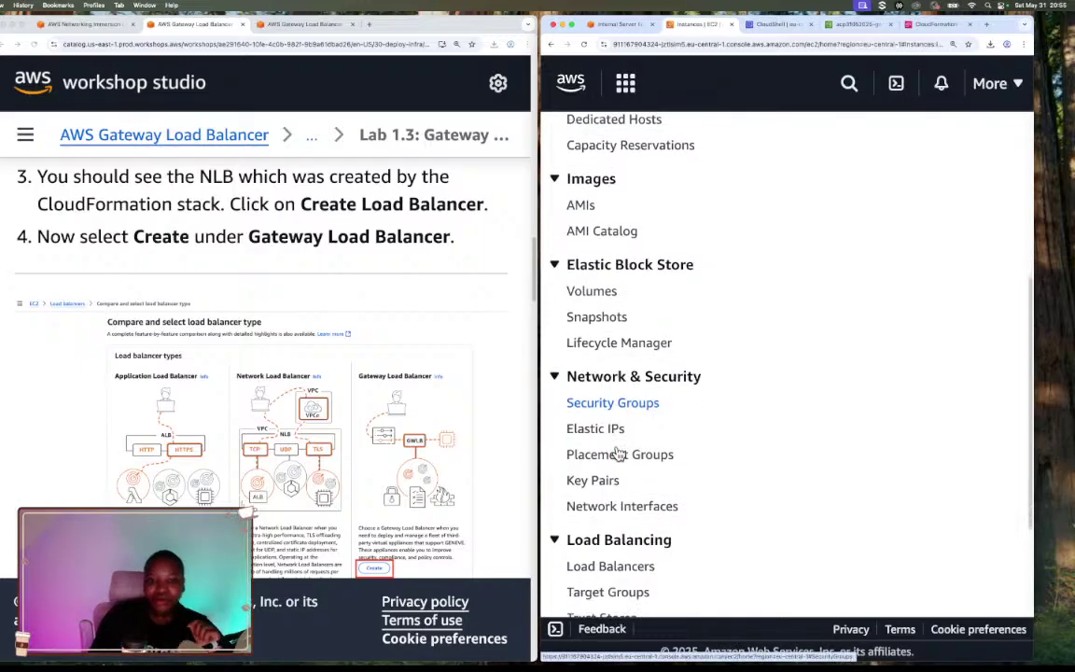
{"action": "left_click", "coordinate": [629, 533]}
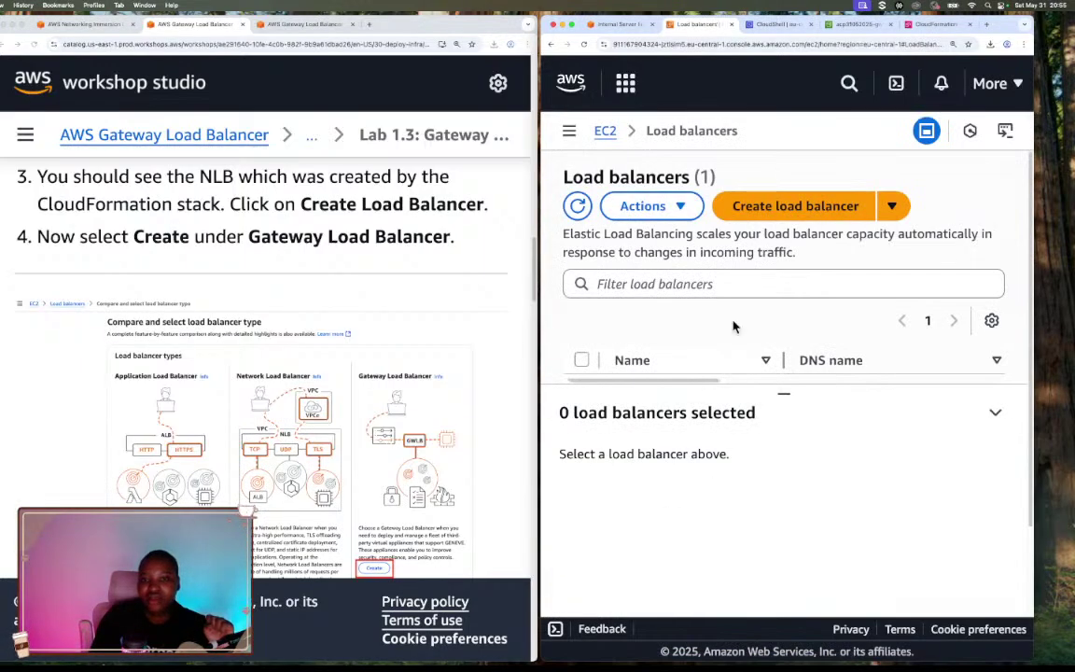
Start creating a load balancer and review the Application Load Balancer's diagram and description on the type comparison page
{"action": "left_click", "coordinate": [892, 206]}
{"action": "left_click", "coordinate": [828, 211]}
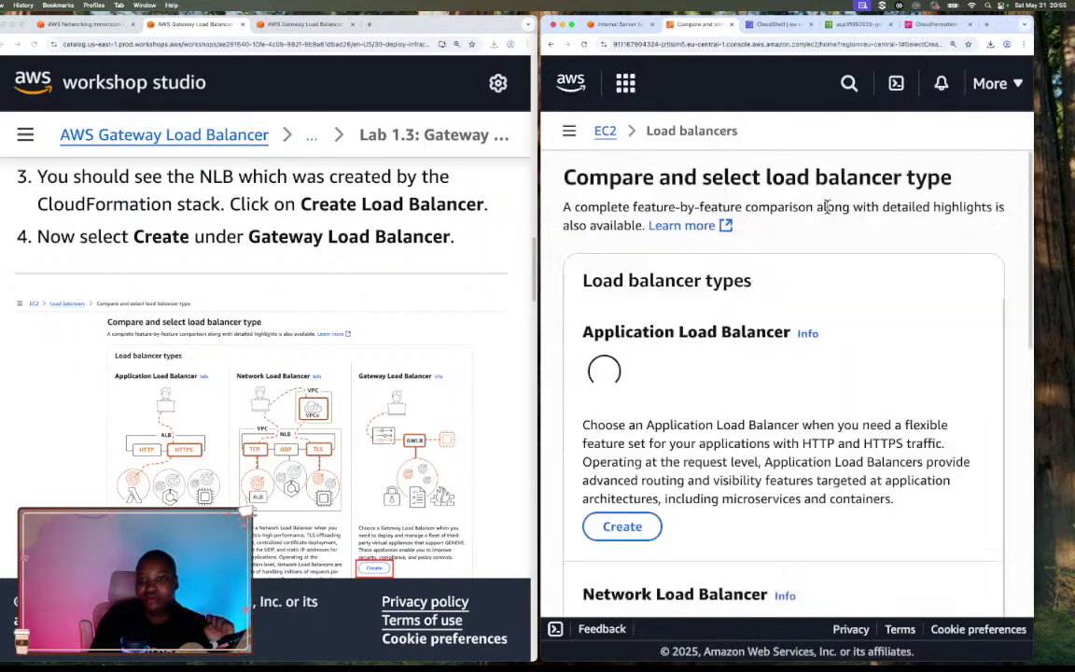
{"action": "scroll", "coordinate": [852, 337], "scroll_direction": "down", "scroll_amount": 5}
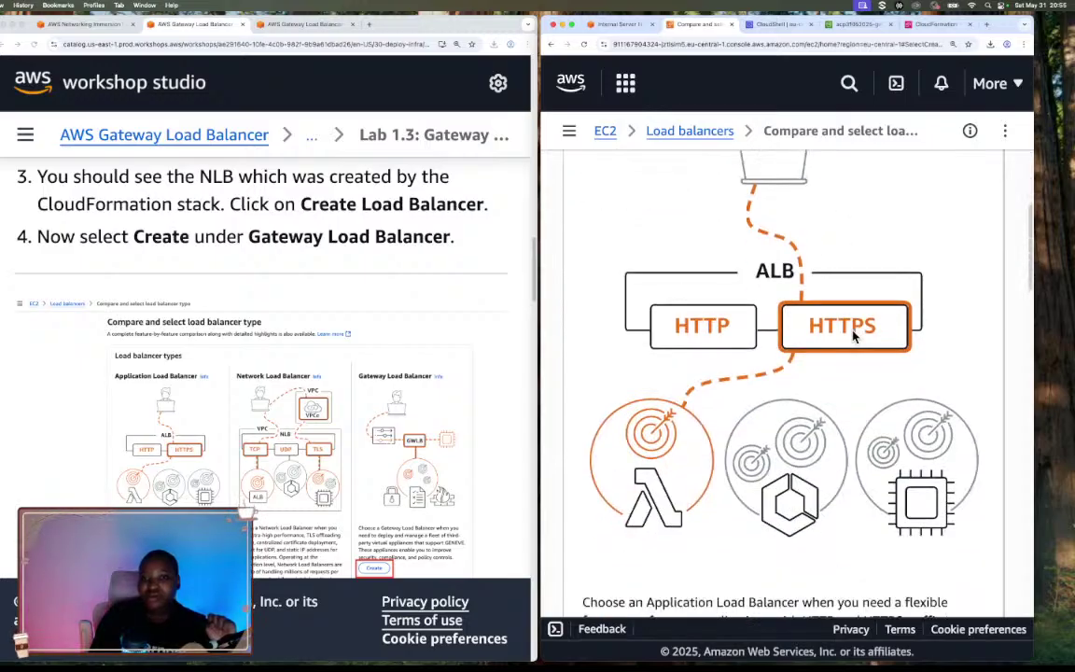
{"action": "scroll", "coordinate": [852, 337], "scroll_direction": "down", "scroll_amount": 2}
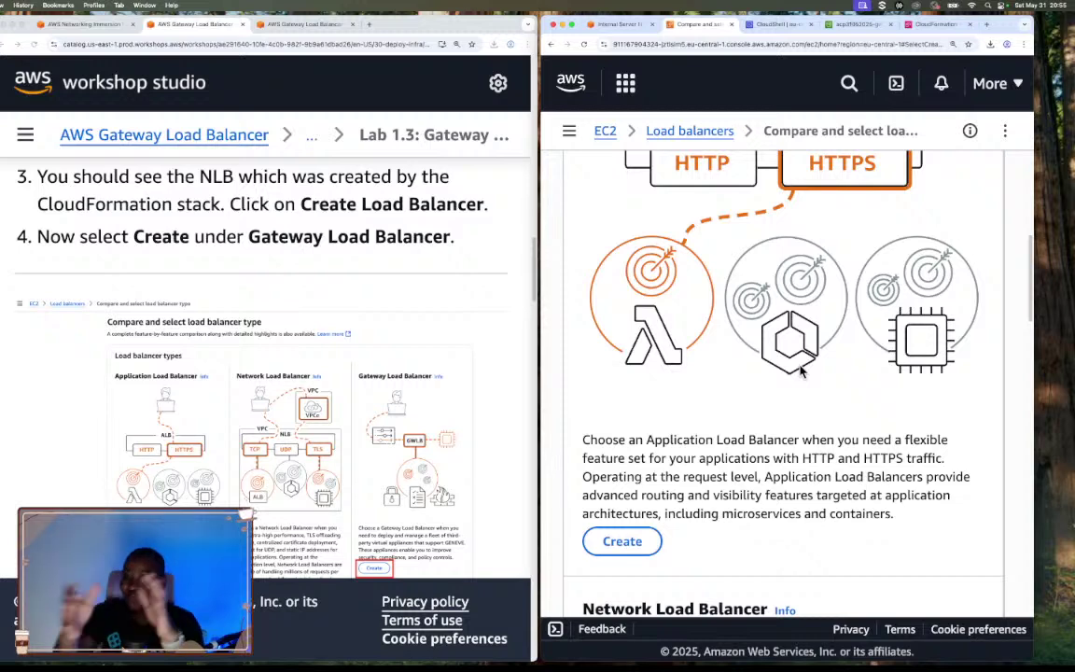
{"action": "scroll", "coordinate": [800, 370], "scroll_direction": "down", "scroll_amount": 1}
{"action": "scroll", "coordinate": [800, 371], "scroll_direction": "up", "scroll_amount": 5}
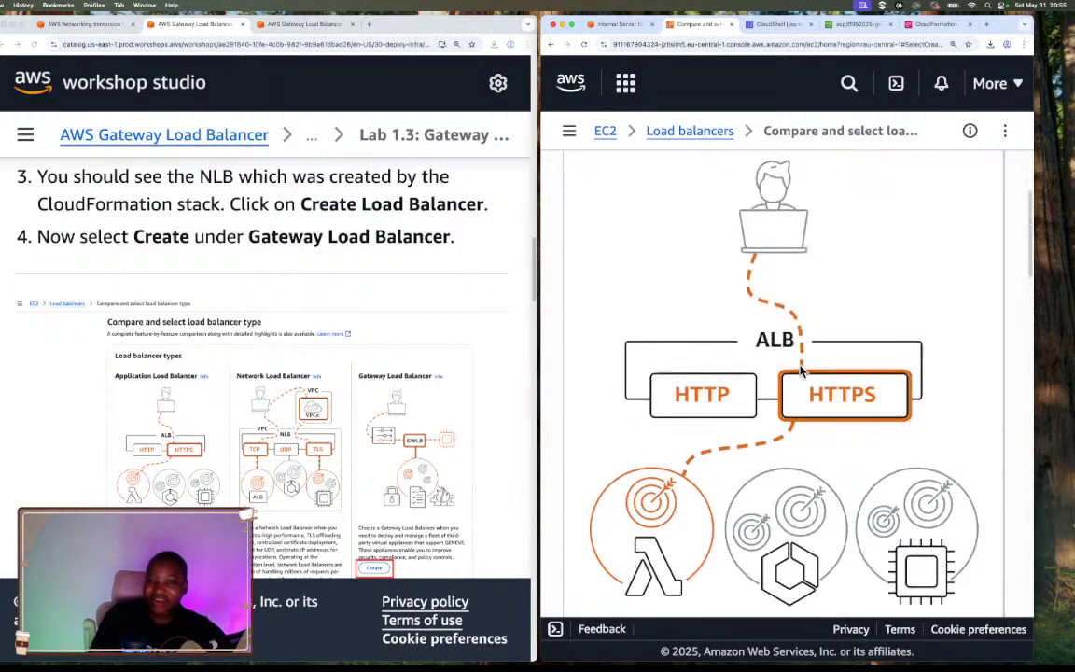
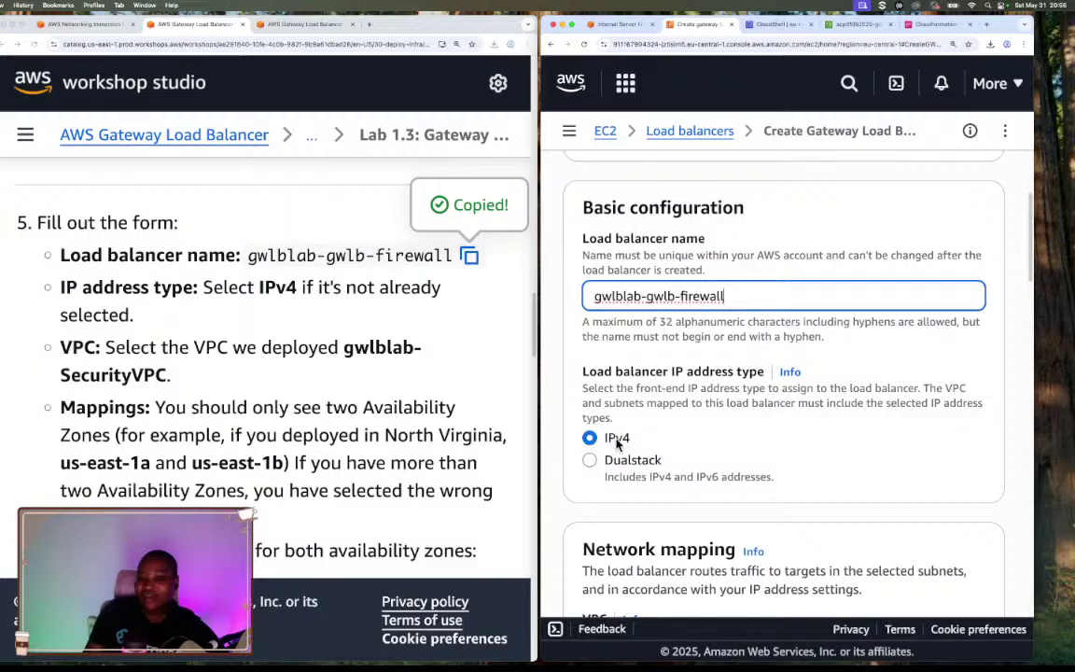
Set the Gateway Load Balancer's VPC to gwlblab-SecurityVPC in the network mapping
{"action": "scroll", "coordinate": [644, 439], "scroll_direction": "down", "scroll_amount": 2}
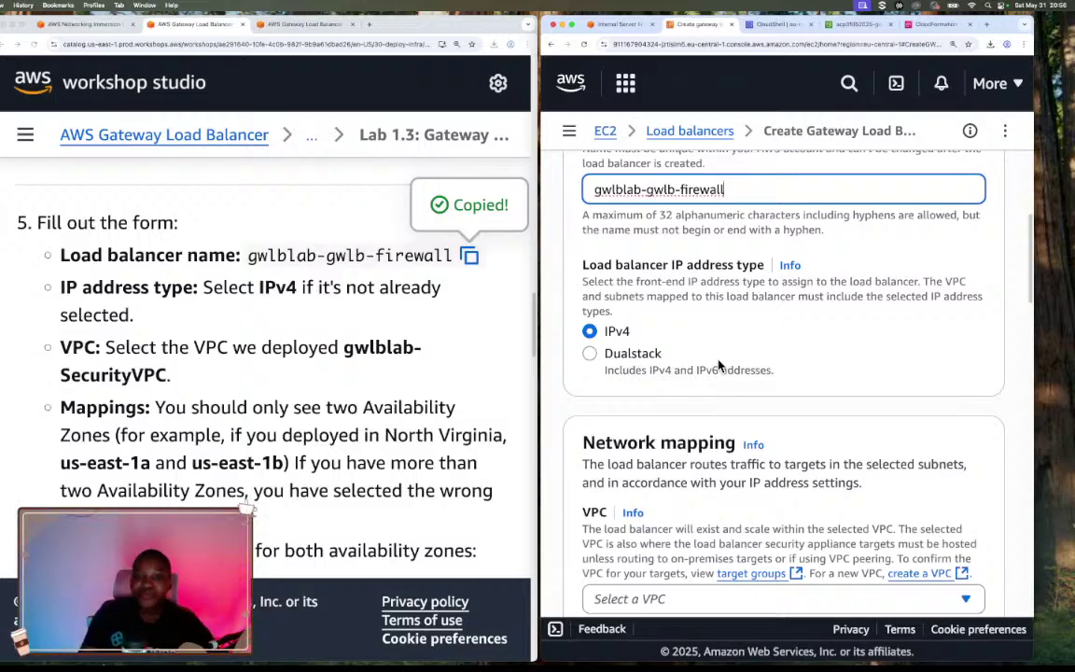
{"action": "scroll", "coordinate": [719, 366], "scroll_direction": "down", "scroll_amount": 3}
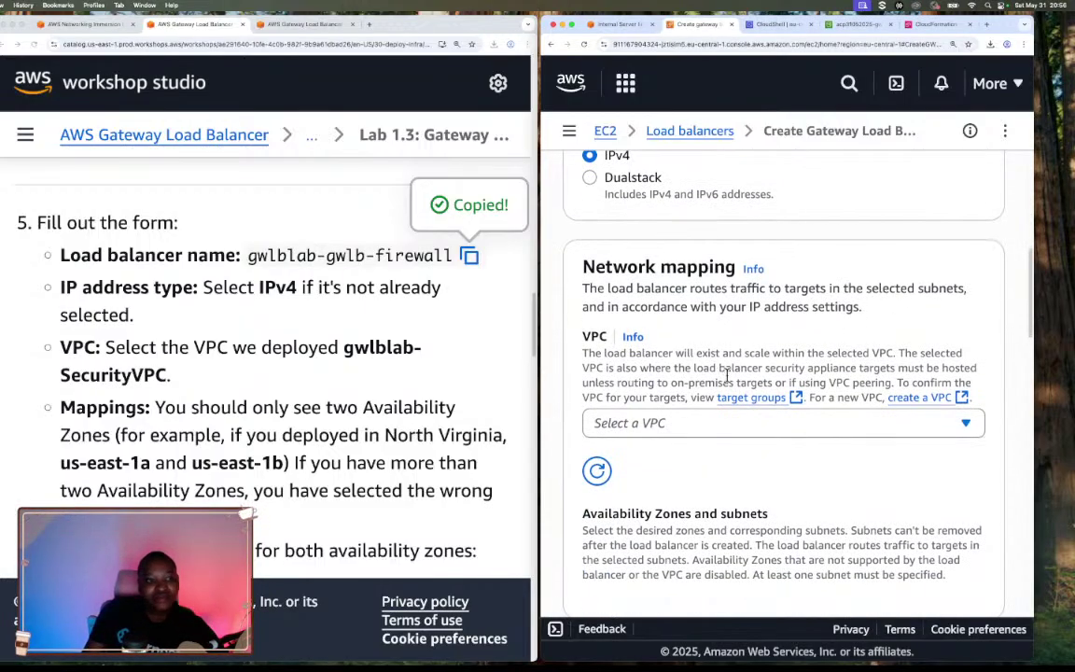
{"action": "left_click", "coordinate": [666, 428]}
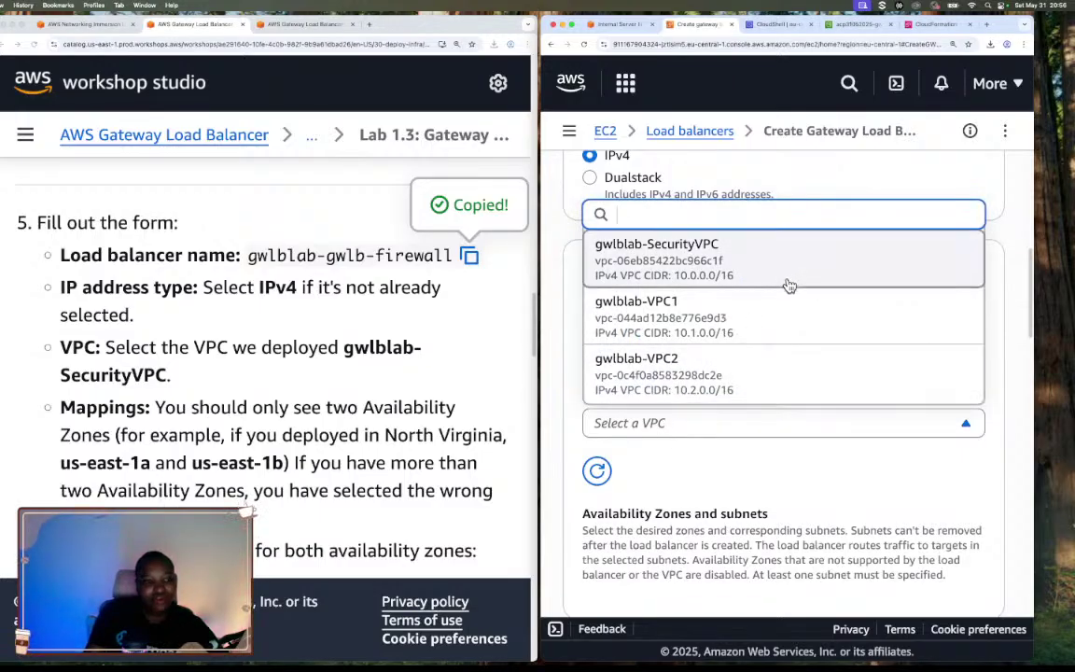
{"action": "left_click", "coordinate": [715, 270]}
Enable both Availability Zones, eu-central-1a and eu-central-1b, for the load balancer and check their preselected subnets
{"action": "scroll", "coordinate": [747, 339], "scroll_direction": "down", "scroll_amount": 4}
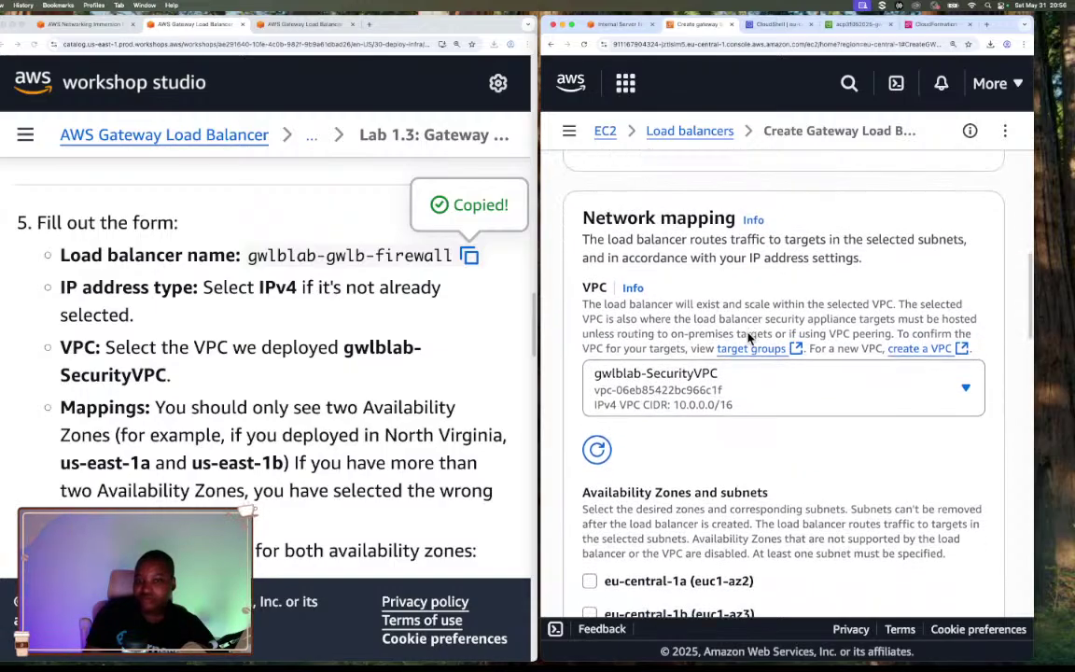
{"action": "scroll", "coordinate": [748, 339], "scroll_direction": "down", "scroll_amount": 1}
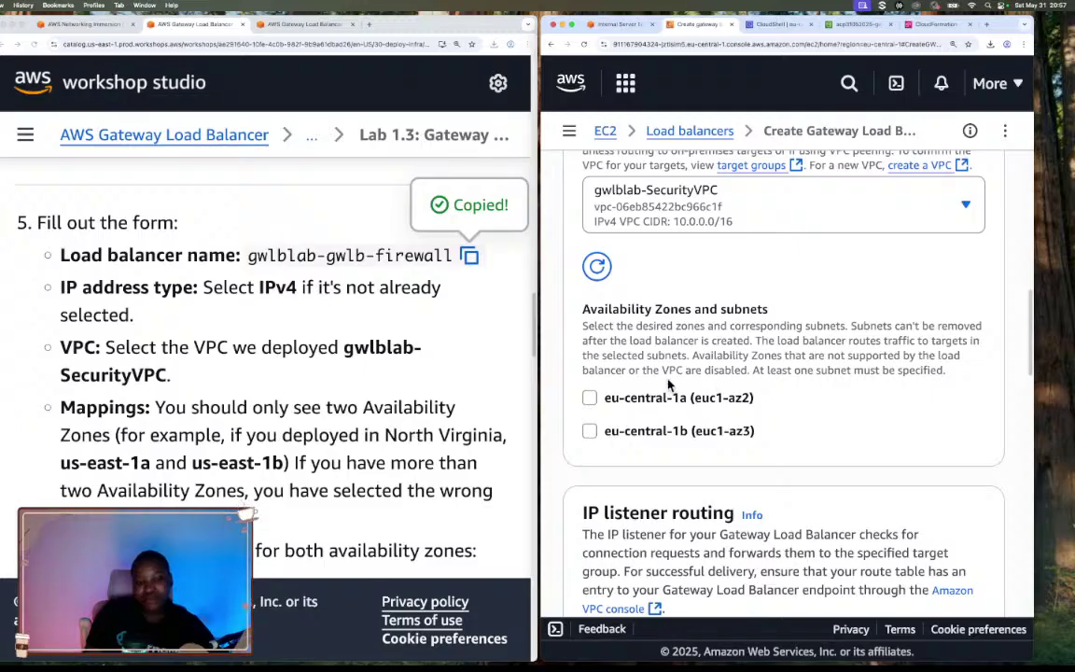
{"action": "left_click", "coordinate": [590, 399]}
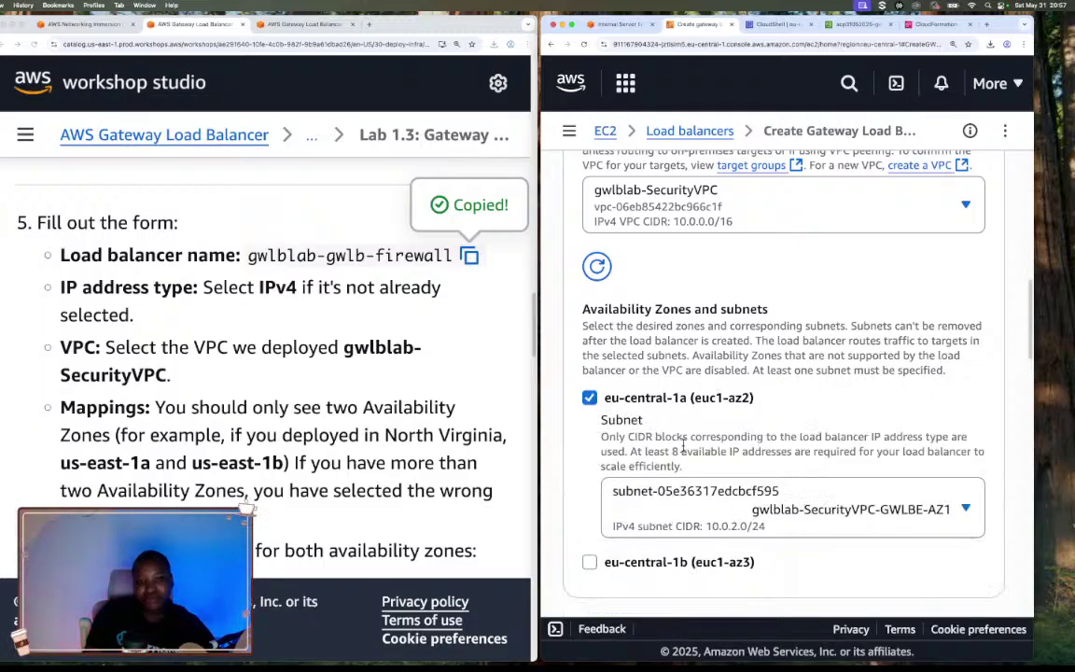
{"action": "scroll", "coordinate": [679, 428], "scroll_direction": "down", "scroll_amount": 1}
{"action": "left_click", "coordinate": [591, 505]}
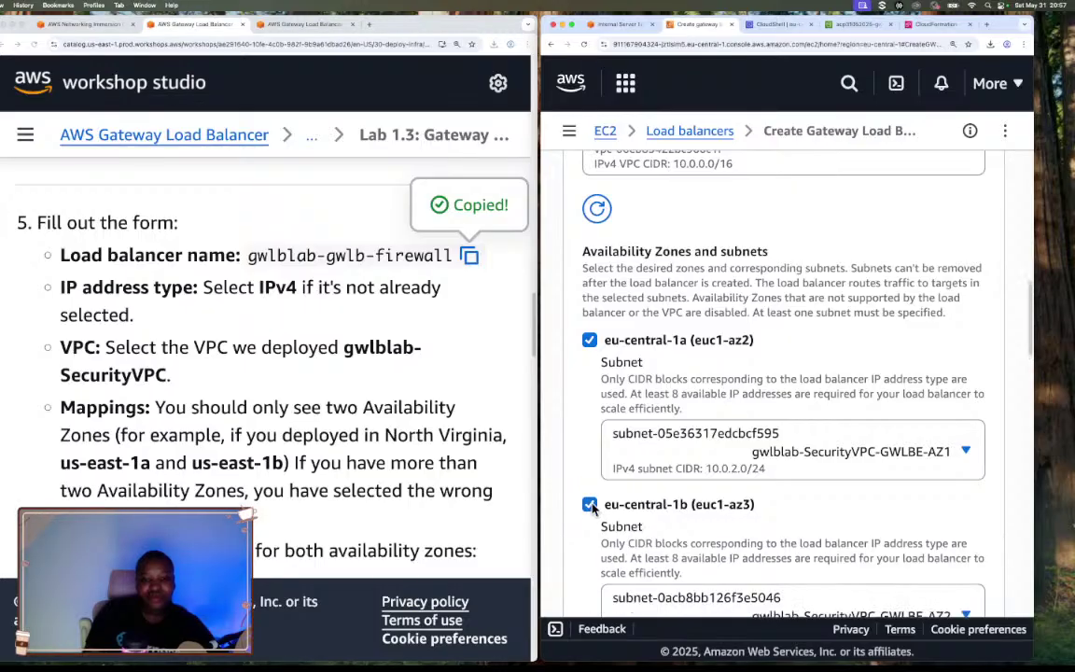
{"action": "scroll", "coordinate": [746, 314], "scroll_direction": "down", "scroll_amount": 3}
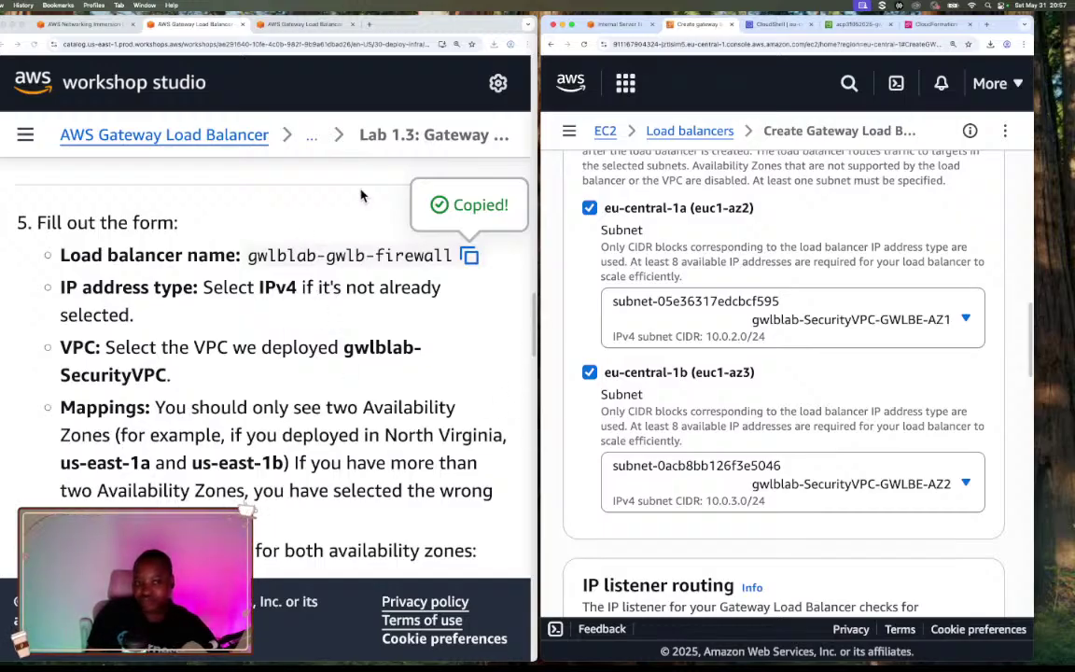
Examine enlarged views of the basic and finished VPC architecture diagrams in the Lab 1.1 guide
{"action": "left_click", "coordinate": [287, 26]}
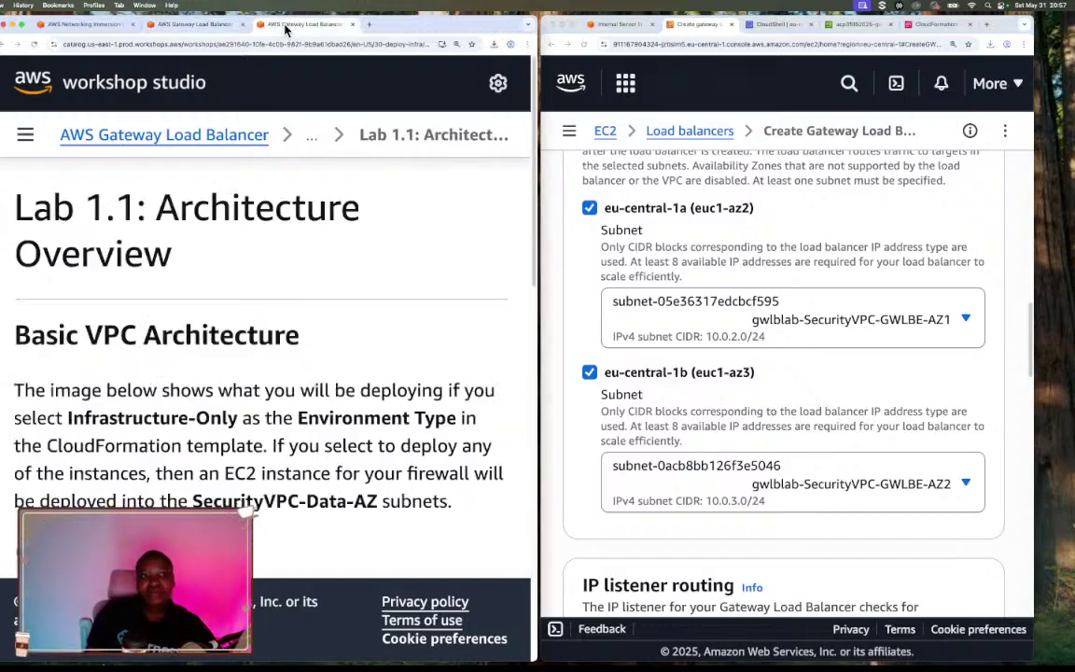
{"action": "scroll", "coordinate": [280, 336], "scroll_direction": "down", "scroll_amount": 5}
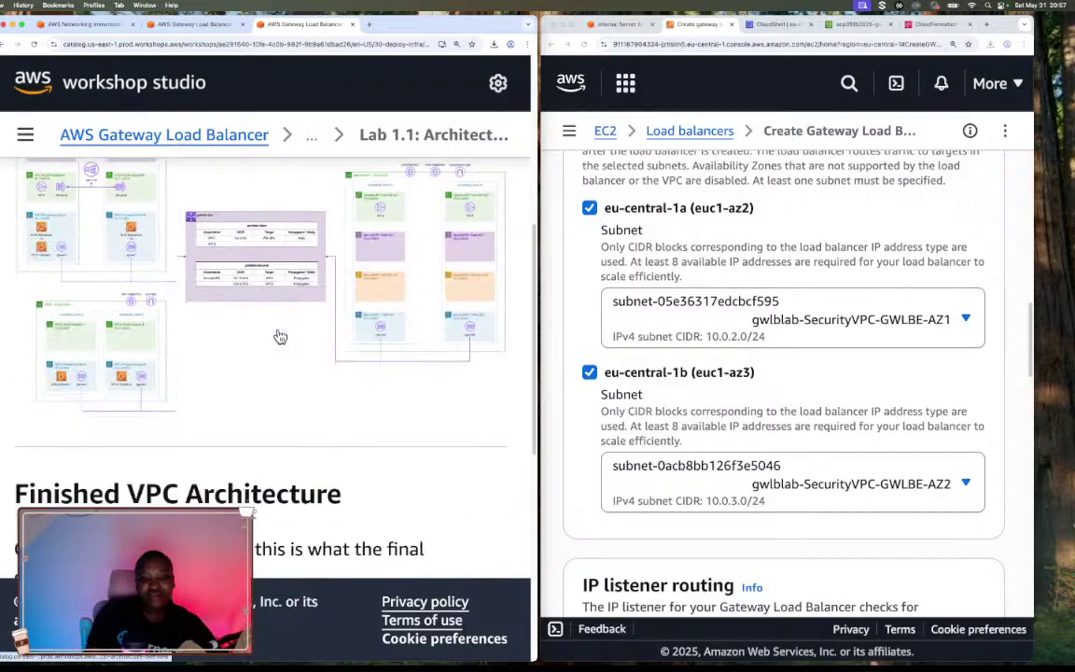
{"action": "left_click", "coordinate": [298, 318]}
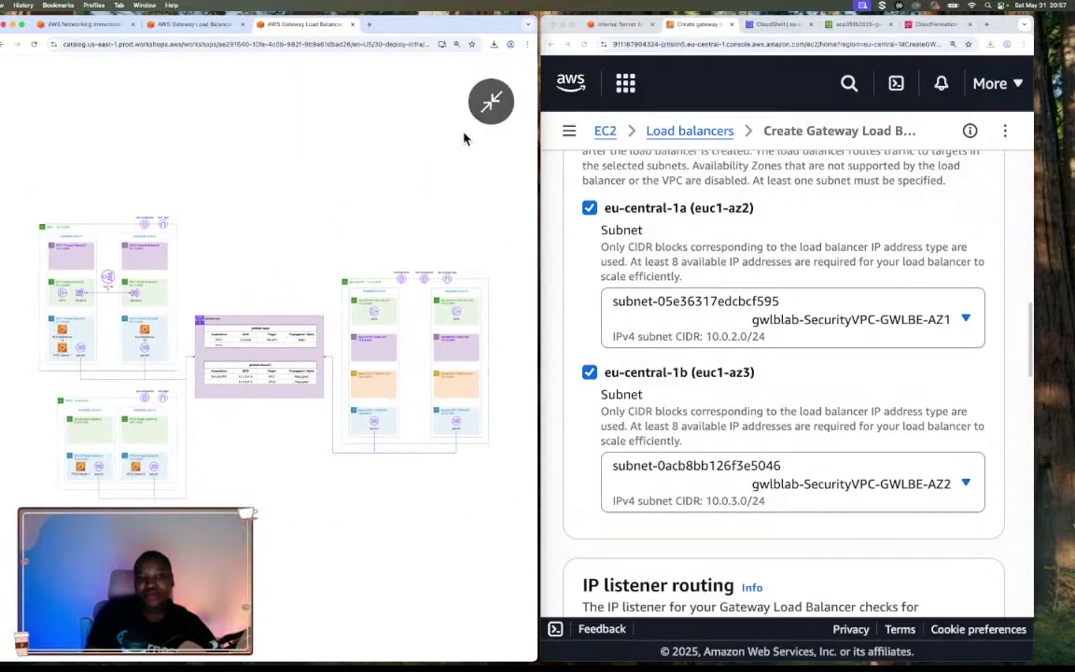
{"action": "left_click", "coordinate": [492, 101]}
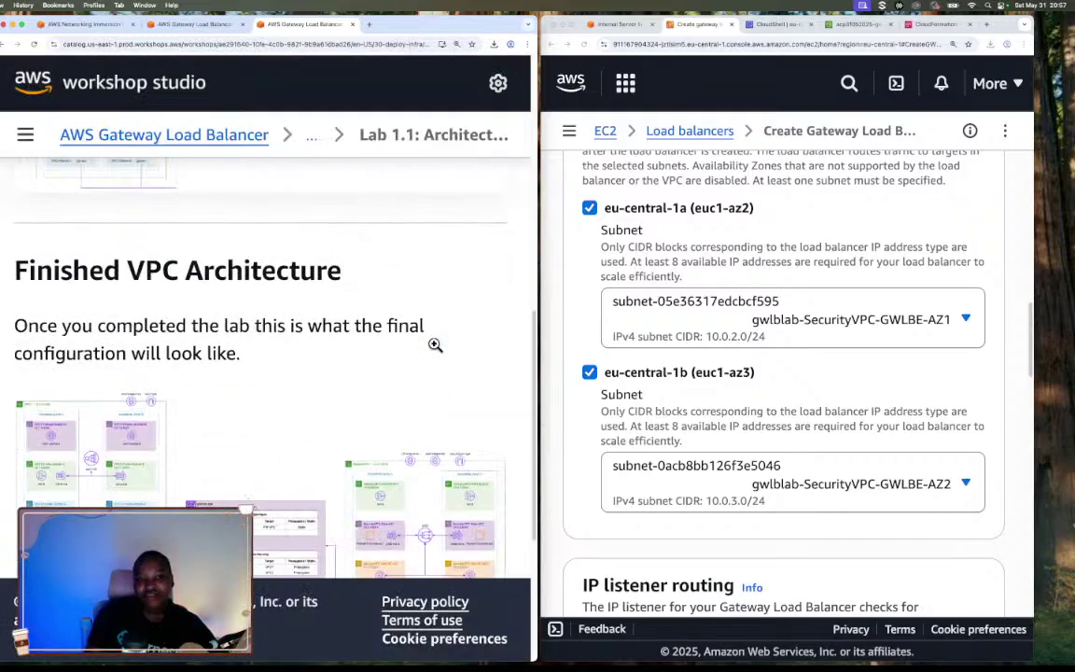
{"action": "scroll", "coordinate": [434, 343], "scroll_direction": "down", "scroll_amount": 5}
{"action": "left_click", "coordinate": [434, 342]}
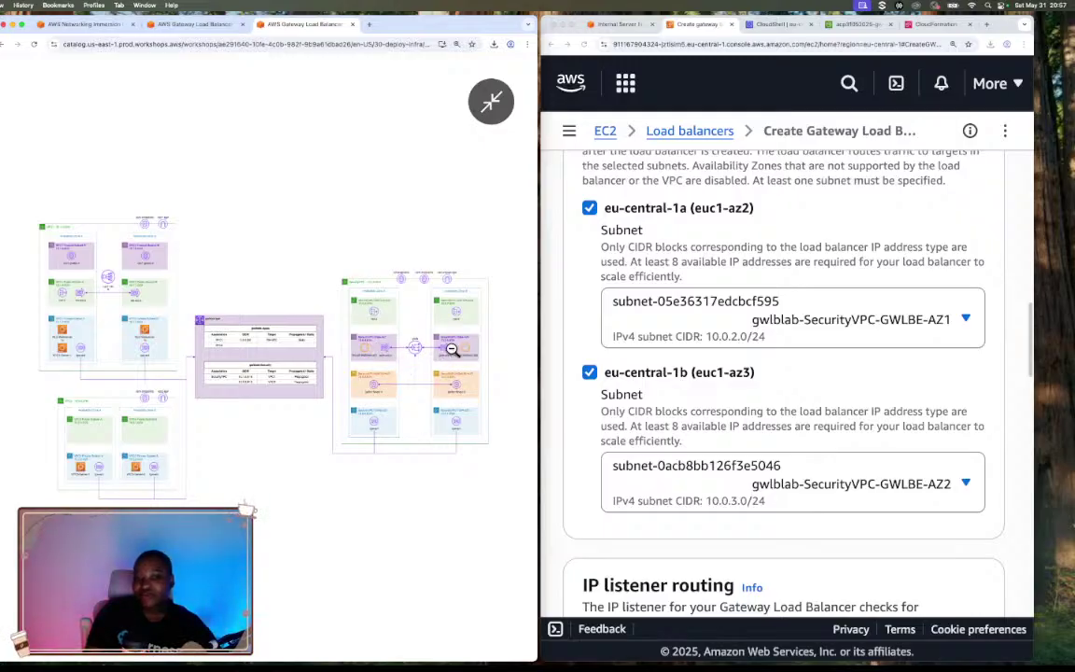
{"action": "left_click", "coordinate": [499, 207]}
Return to the Lab 1.3 guide and read step 5's mapping instructions on which subnets to use for each Availability Zone
{"action": "left_click", "coordinate": [201, 24]}
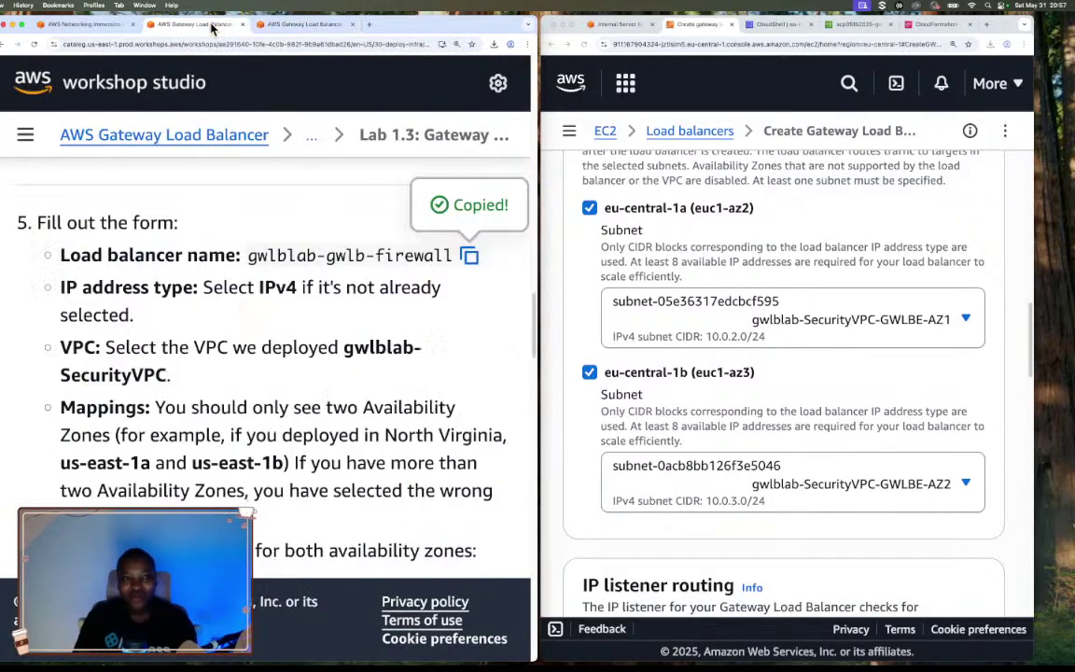
{"action": "scroll", "coordinate": [374, 350], "scroll_direction": "down", "scroll_amount": 1}
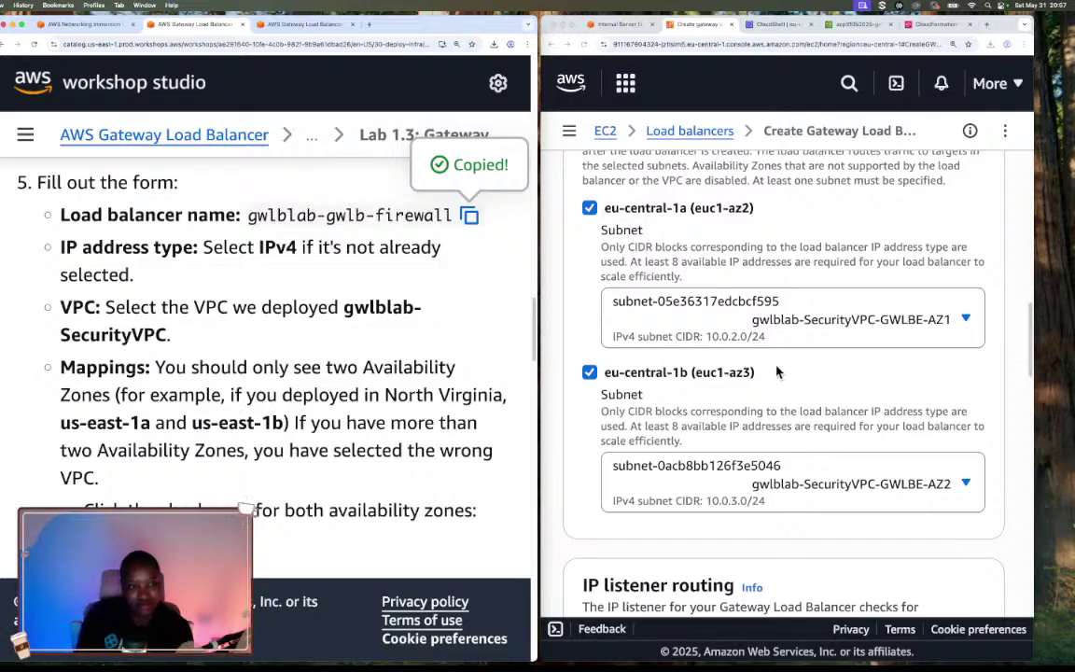
{"action": "scroll", "coordinate": [454, 422], "scroll_direction": "down", "scroll_amount": 3}
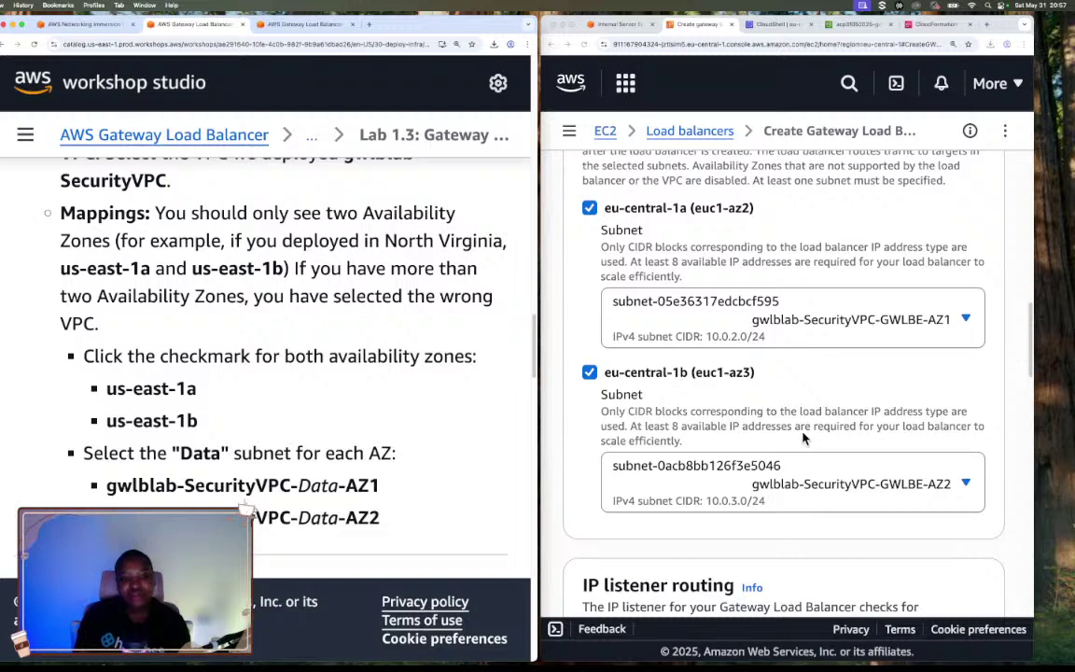
Map eu-central-1a to the gwlblab-SecurityVPC-Data-AZ1 subnet and eu-central-1b to the gwlblab-SecuirtyVPC-Data-AZ2 subnet
{"action": "left_click", "coordinate": [858, 323]}
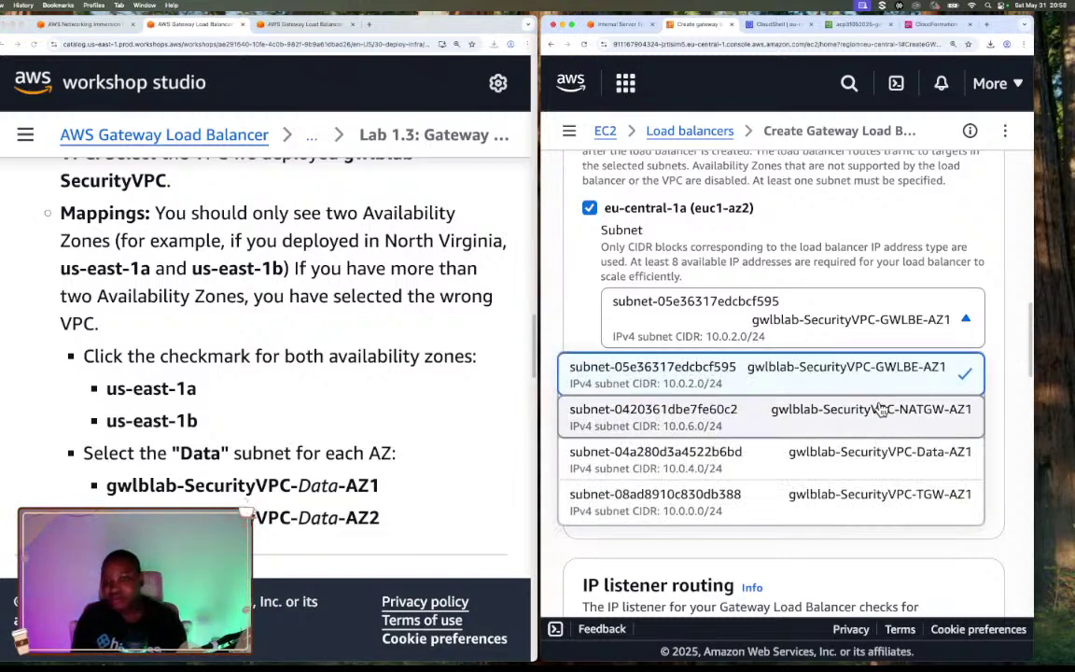
{"action": "scroll", "coordinate": [840, 422], "scroll_direction": "down", "scroll_amount": 2}
{"action": "scroll", "coordinate": [838, 422], "scroll_direction": "down", "scroll_amount": 1}
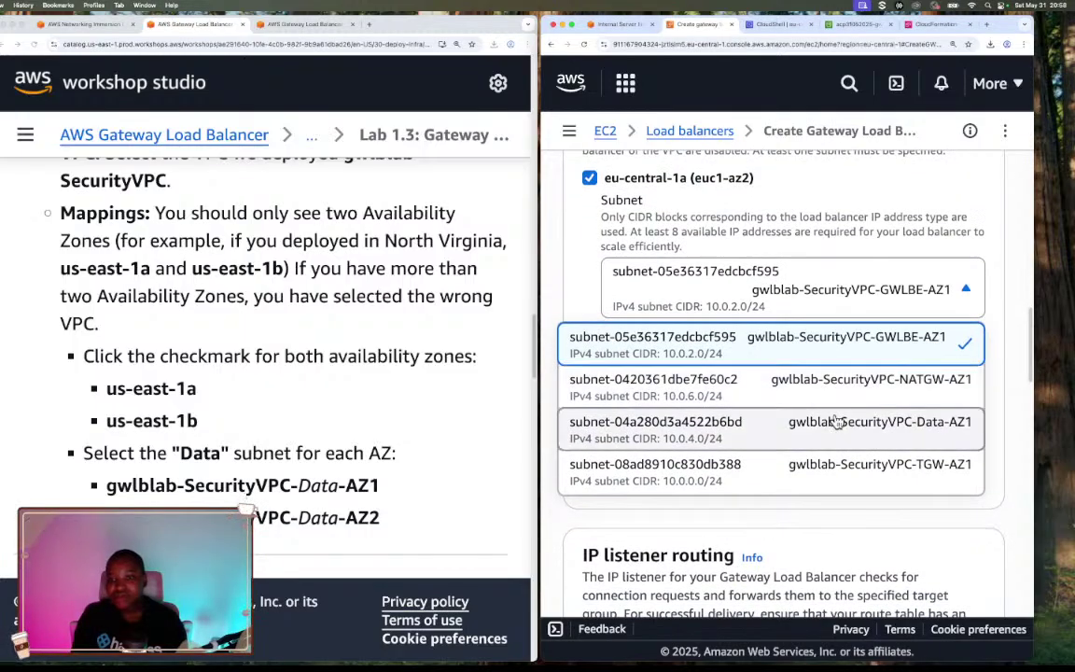
{"action": "left_click", "coordinate": [810, 295]}
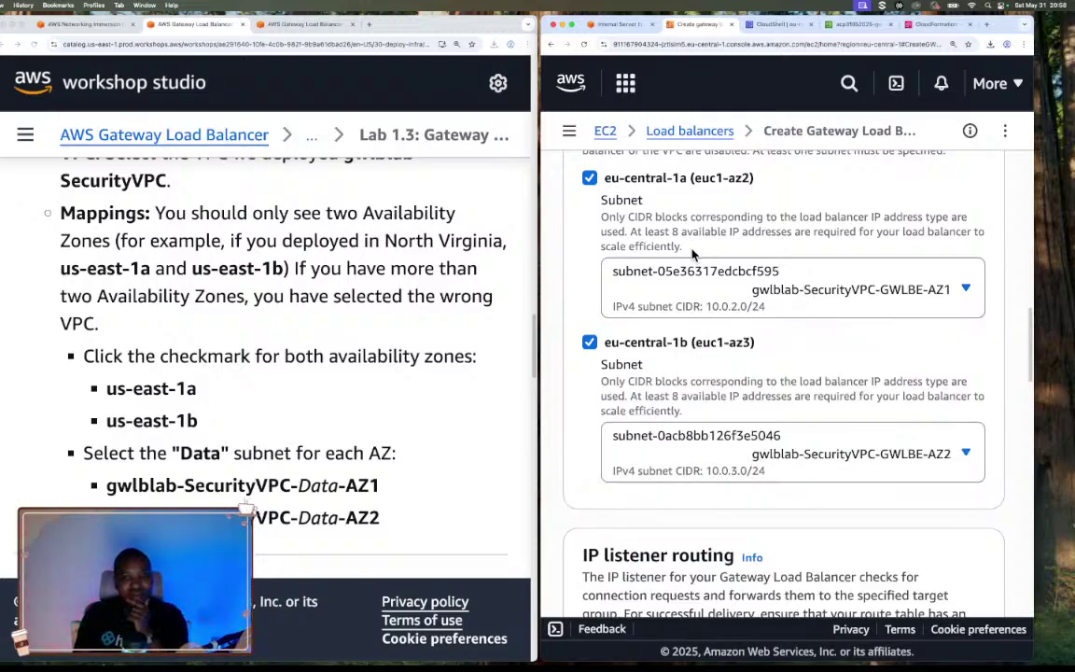
{"action": "left_click", "coordinate": [842, 293]}
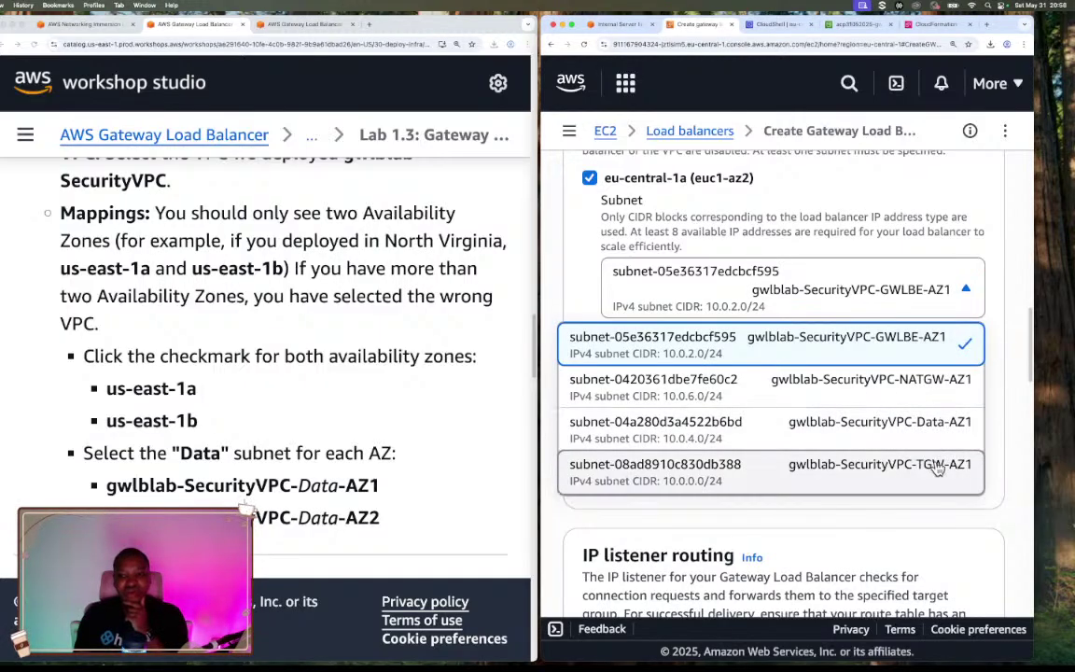
{"action": "scroll", "coordinate": [931, 467], "scroll_direction": "down", "scroll_amount": 1}
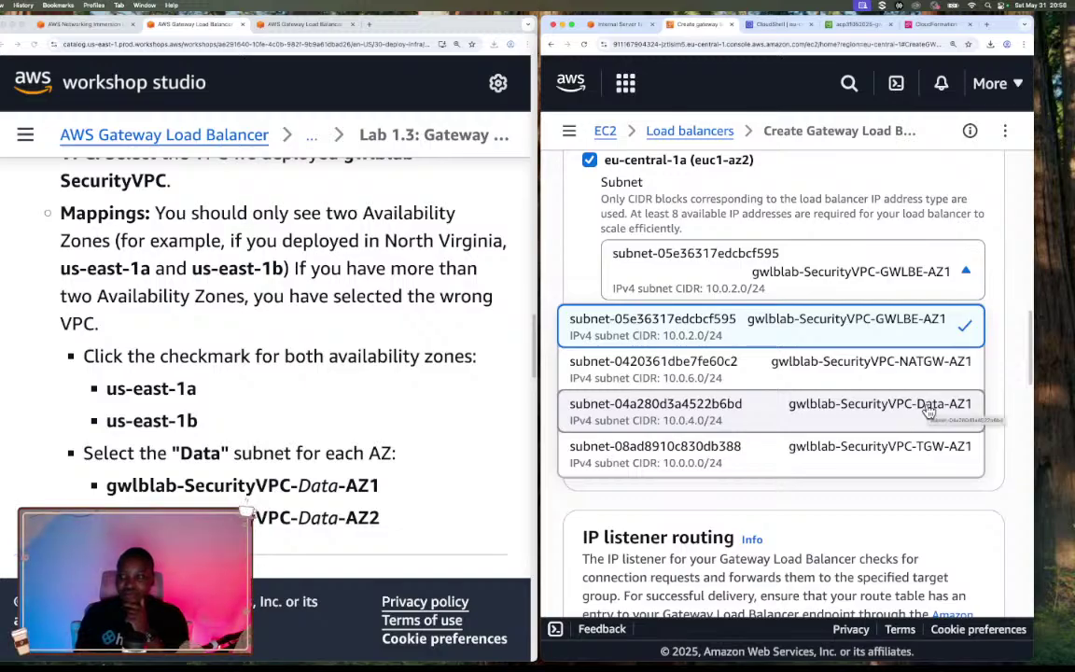
{"action": "left_click", "coordinate": [927, 415]}
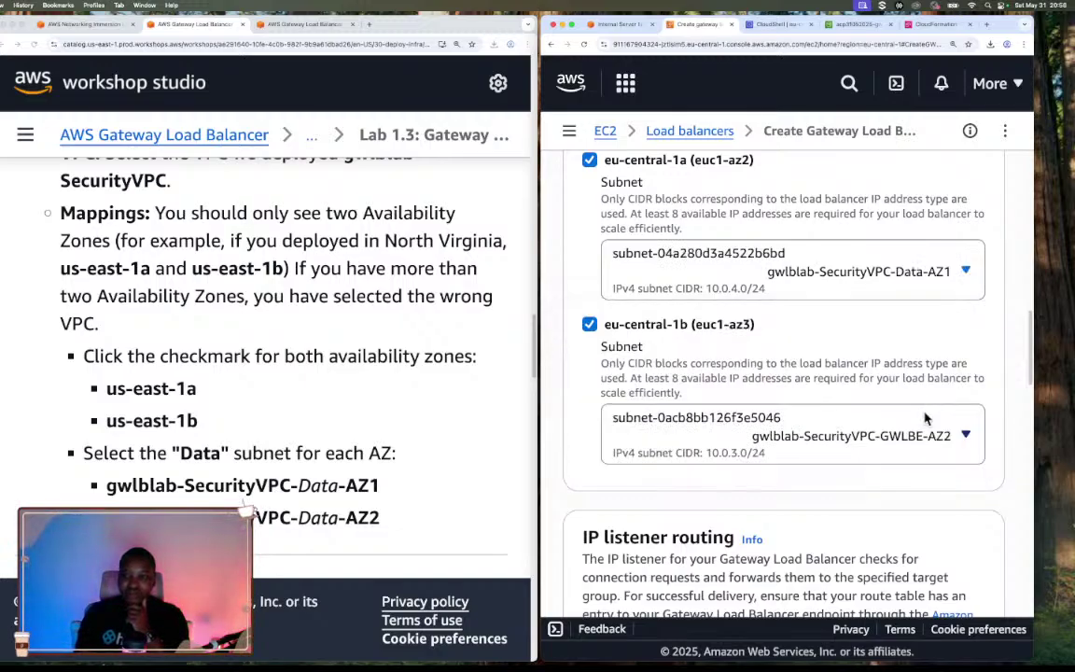
{"action": "left_click", "coordinate": [910, 435]}
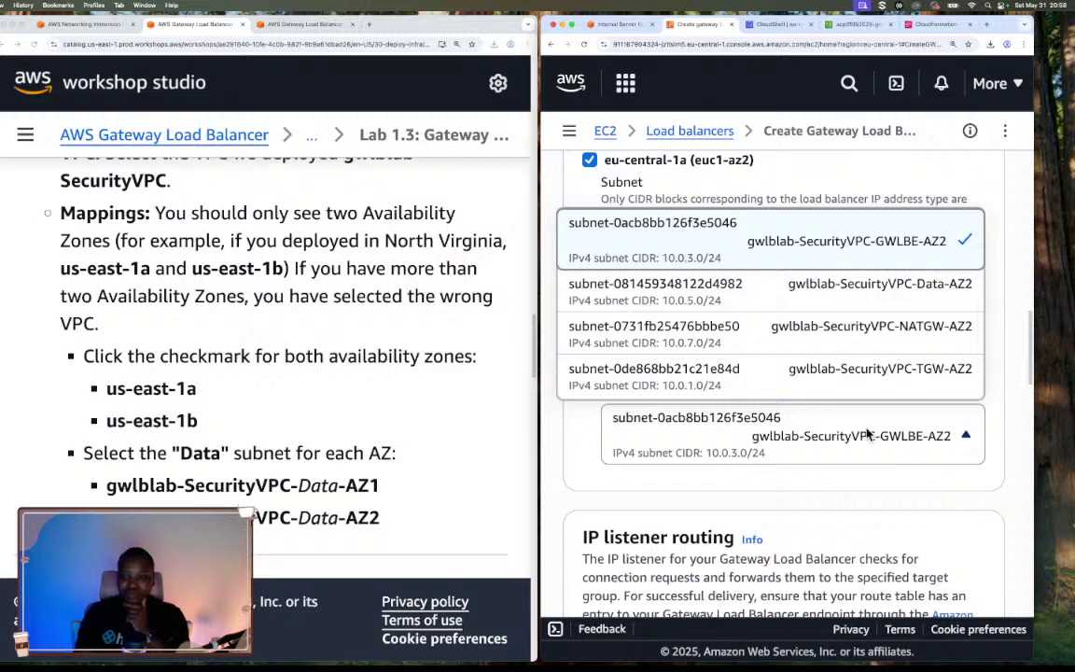
{"action": "left_click", "coordinate": [910, 301]}
Open the target group creation form from the load balancer's IP listener routing section, following workshop step 6
{"action": "scroll", "coordinate": [894, 476], "scroll_direction": "down", "scroll_amount": 1}
{"action": "scroll", "coordinate": [894, 476], "scroll_direction": "down", "scroll_amount": 2}
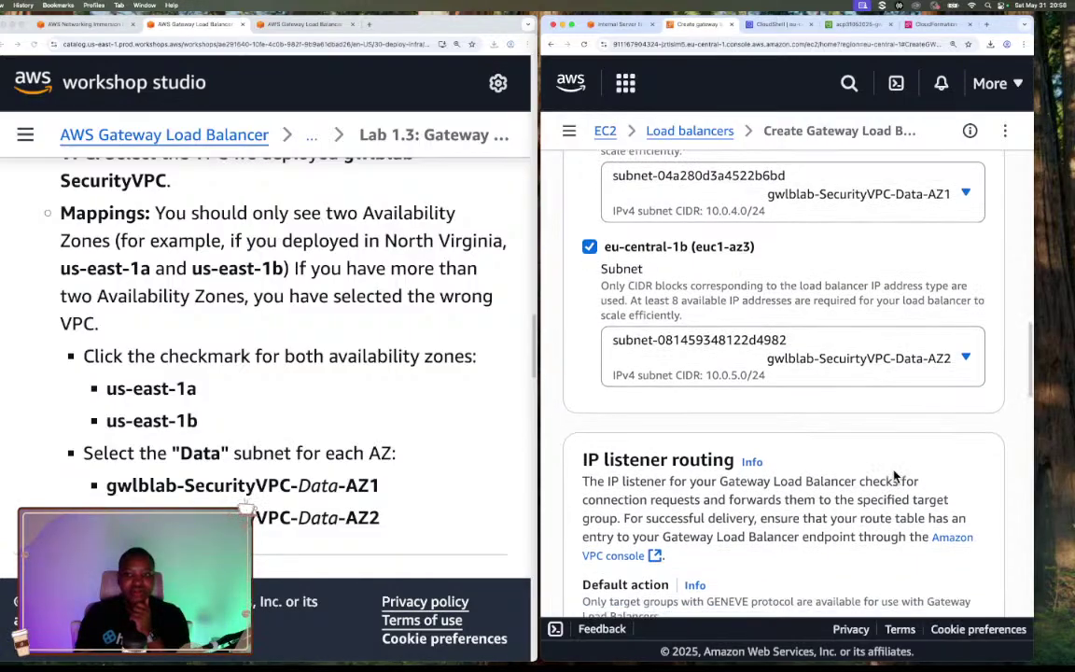
{"action": "scroll", "coordinate": [852, 447], "scroll_direction": "down", "scroll_amount": 3}
{"action": "scroll", "coordinate": [852, 447], "scroll_direction": "down", "scroll_amount": 1}
{"action": "scroll", "coordinate": [413, 484], "scroll_direction": "down", "scroll_amount": 3}
{"action": "scroll", "coordinate": [413, 484], "scroll_direction": "down", "scroll_amount": 3}
{"action": "scroll", "coordinate": [413, 484], "scroll_direction": "down", "scroll_amount": 3}
{"action": "scroll", "coordinate": [412, 484], "scroll_direction": "down", "scroll_amount": 1}
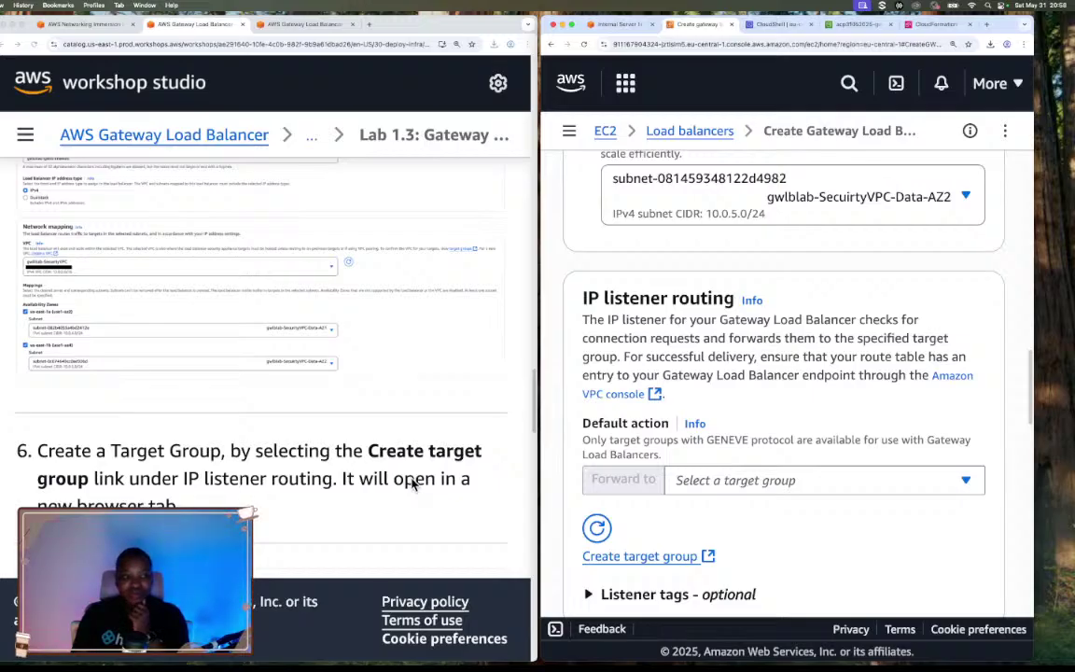
{"action": "scroll", "coordinate": [413, 485], "scroll_direction": "down", "scroll_amount": 5}
{"action": "scroll", "coordinate": [413, 484], "scroll_direction": "up", "scroll_amount": 2}
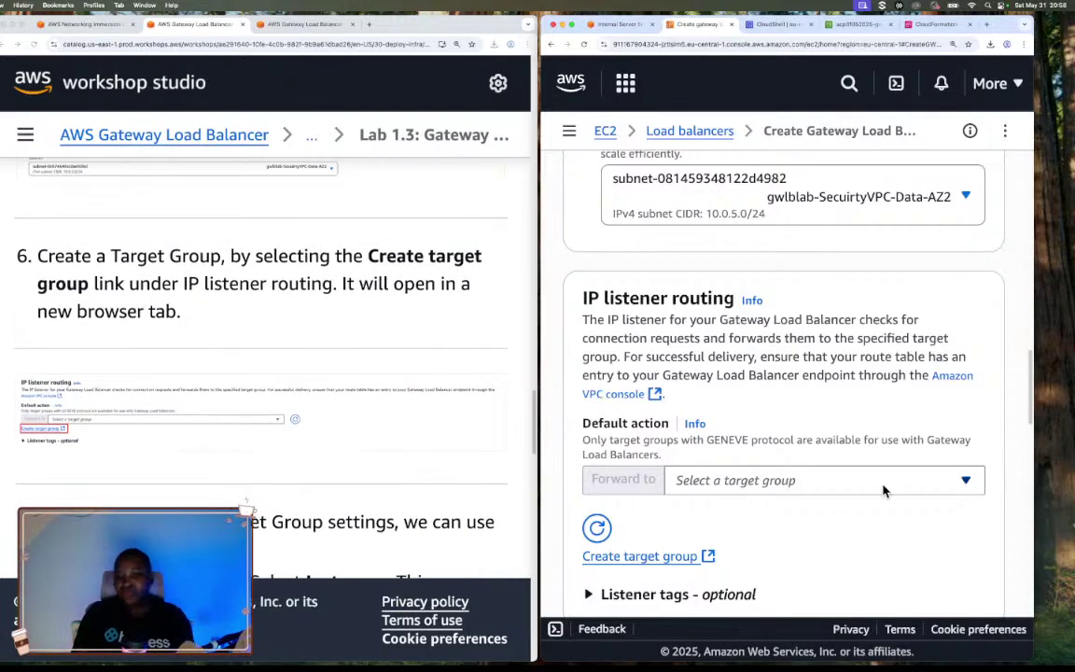
{"action": "scroll", "coordinate": [884, 492], "scroll_direction": "down", "scroll_amount": 1}
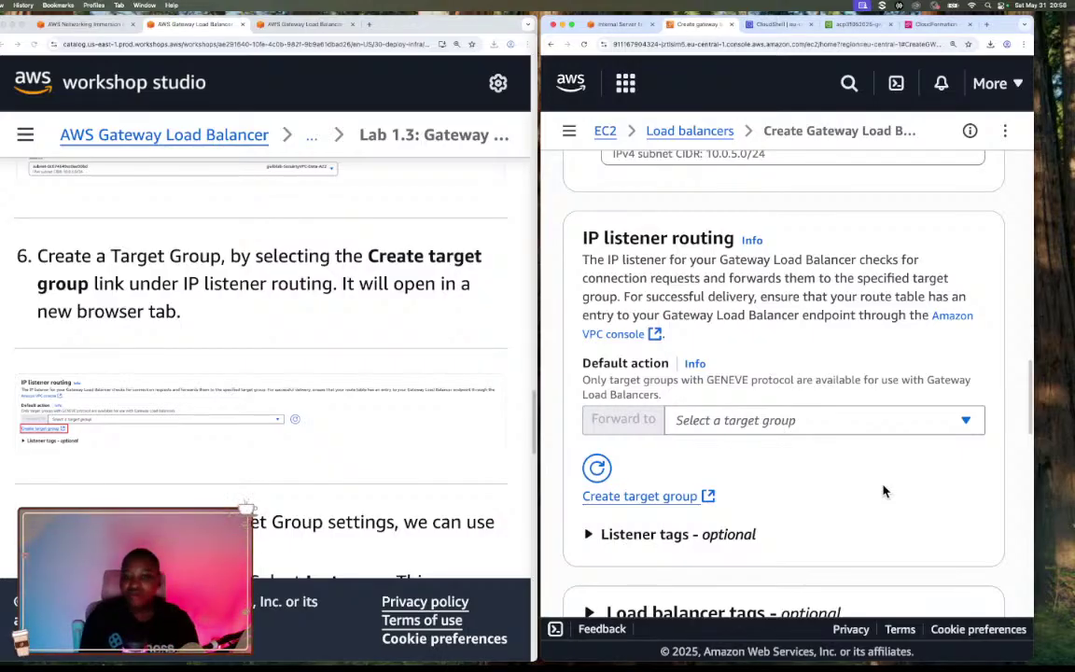
{"action": "left_click", "coordinate": [655, 497]}
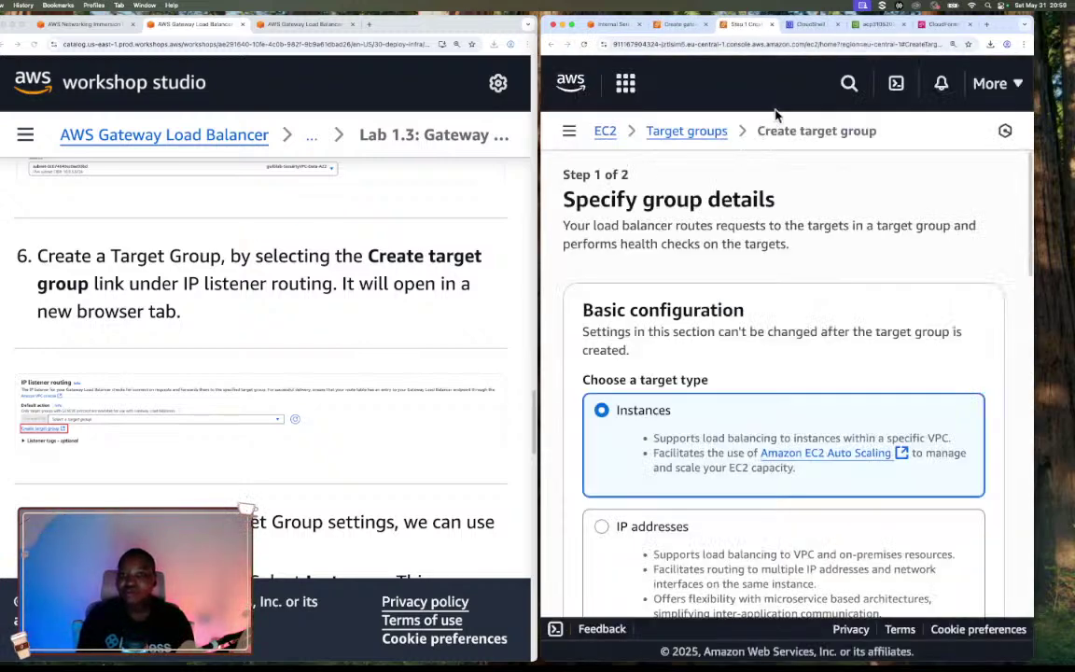
Examine the available target types in the target group form and compare them with the workshop's step 7 instructions
{"action": "scroll", "coordinate": [873, 260], "scroll_direction": "down", "scroll_amount": 2}
{"action": "scroll", "coordinate": [877, 260], "scroll_direction": "down", "scroll_amount": 6}
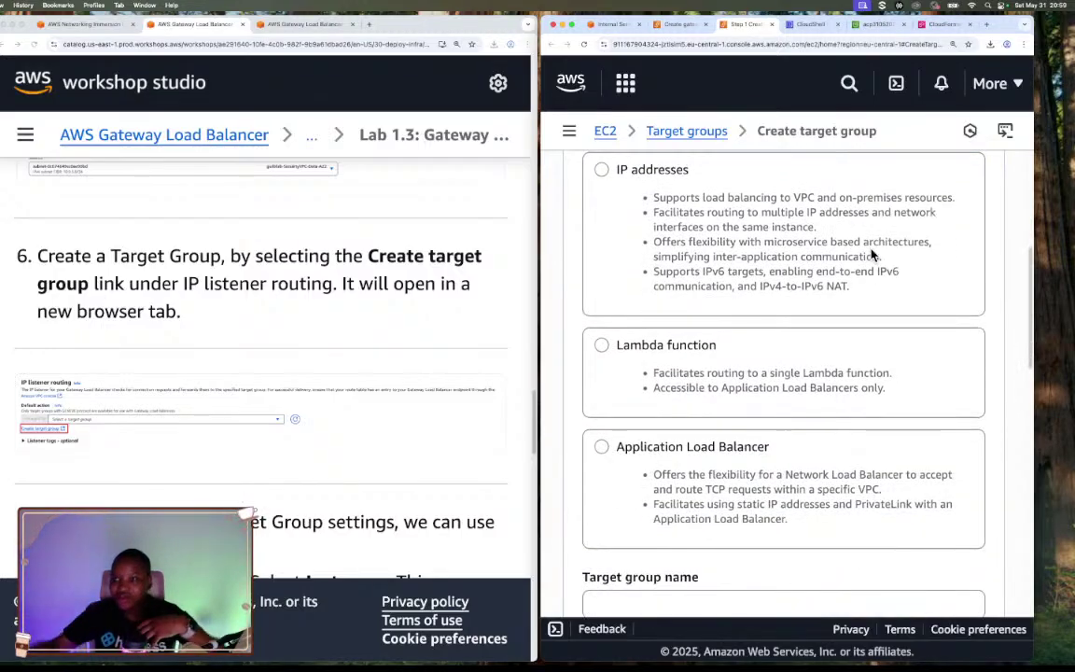
{"action": "scroll", "coordinate": [852, 270], "scroll_direction": "down", "scroll_amount": 1}
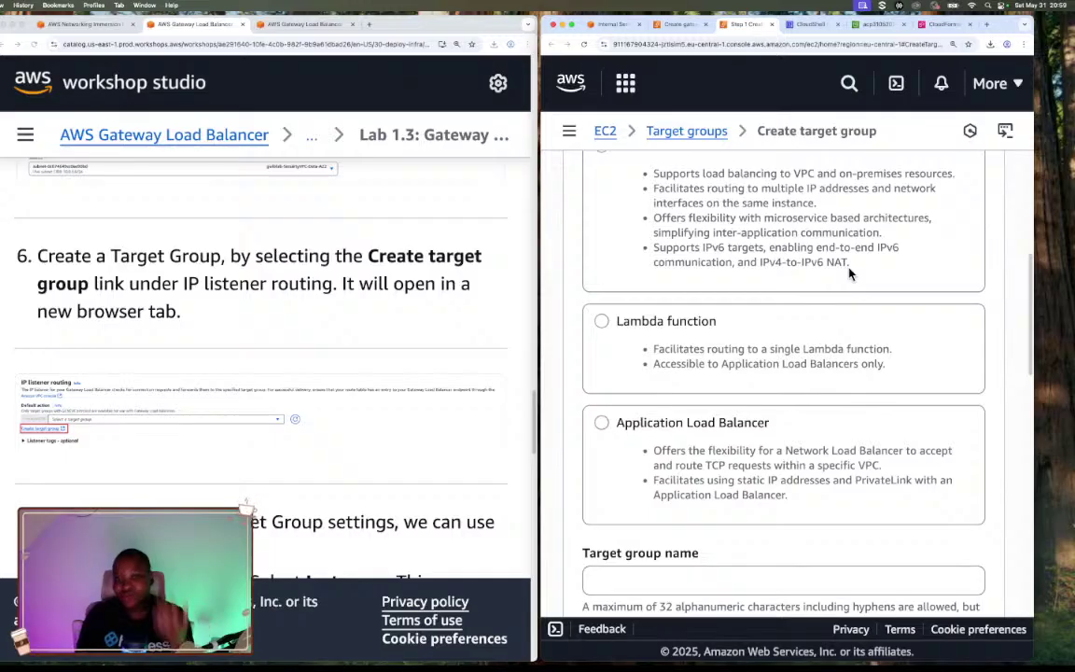
{"action": "scroll", "coordinate": [853, 272], "scroll_direction": "up", "scroll_amount": 3}
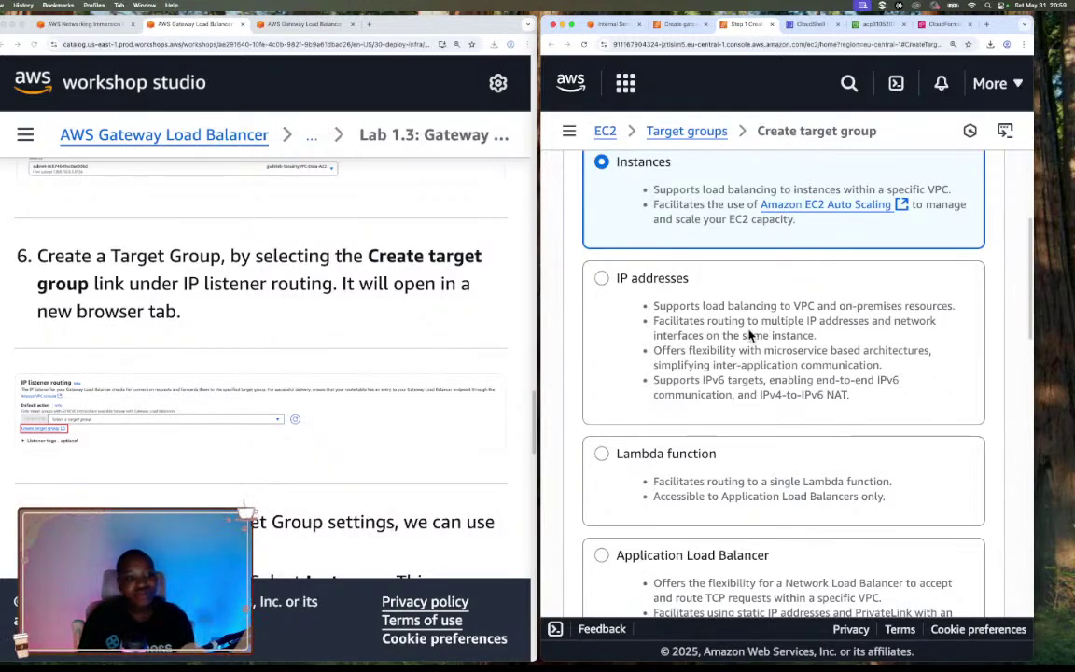
{"action": "scroll", "coordinate": [747, 331], "scroll_direction": "up", "scroll_amount": 1}
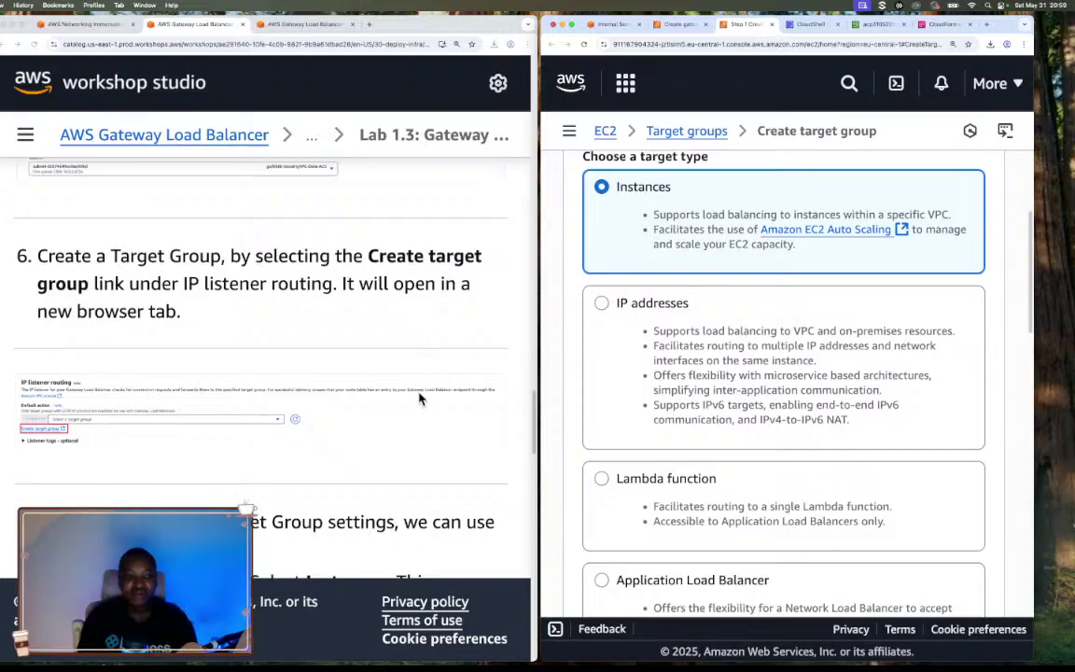
{"action": "scroll", "coordinate": [413, 392], "scroll_direction": "down", "scroll_amount": 3}
{"action": "scroll", "coordinate": [413, 392], "scroll_direction": "down", "scroll_amount": 4}
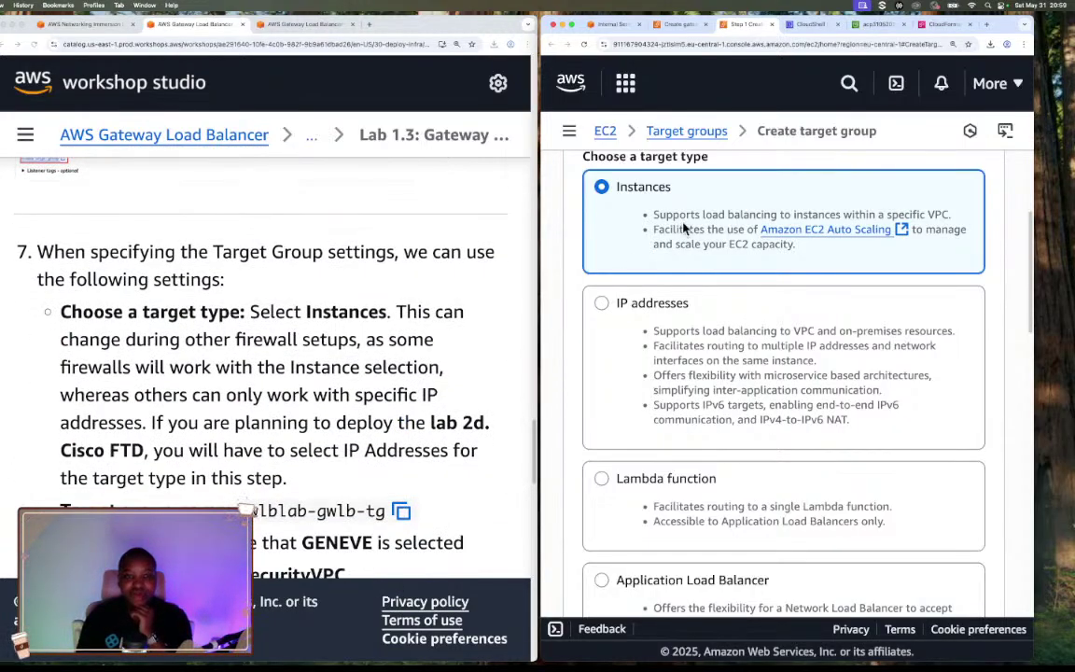
{"action": "scroll", "coordinate": [710, 280], "scroll_direction": "down", "scroll_amount": 2}
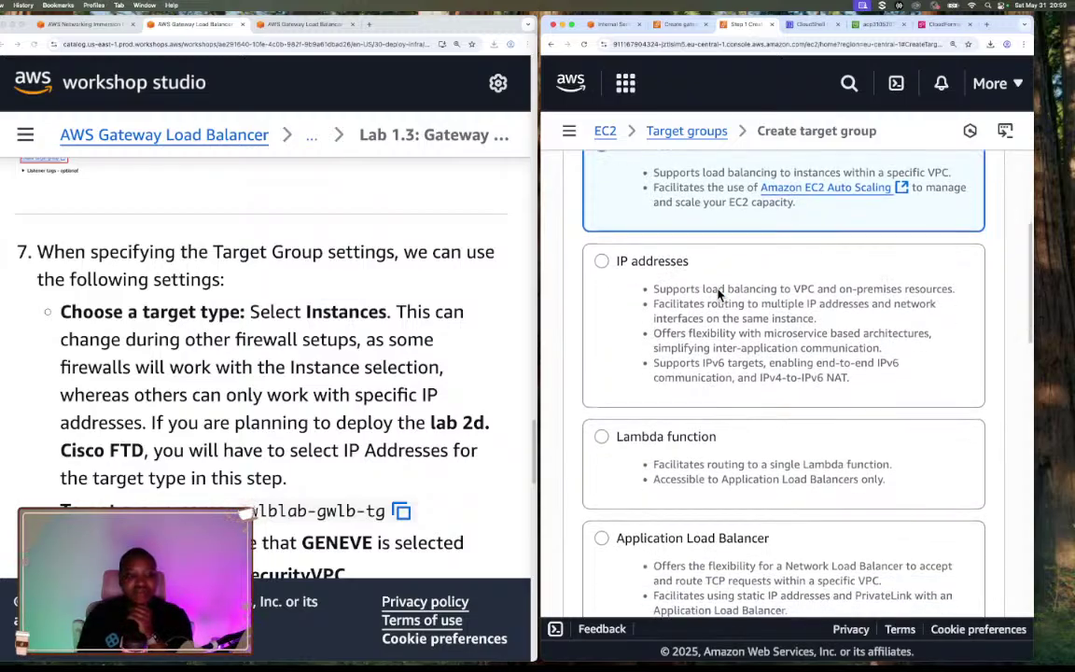
{"action": "scroll", "coordinate": [717, 294], "scroll_direction": "down", "scroll_amount": 4}
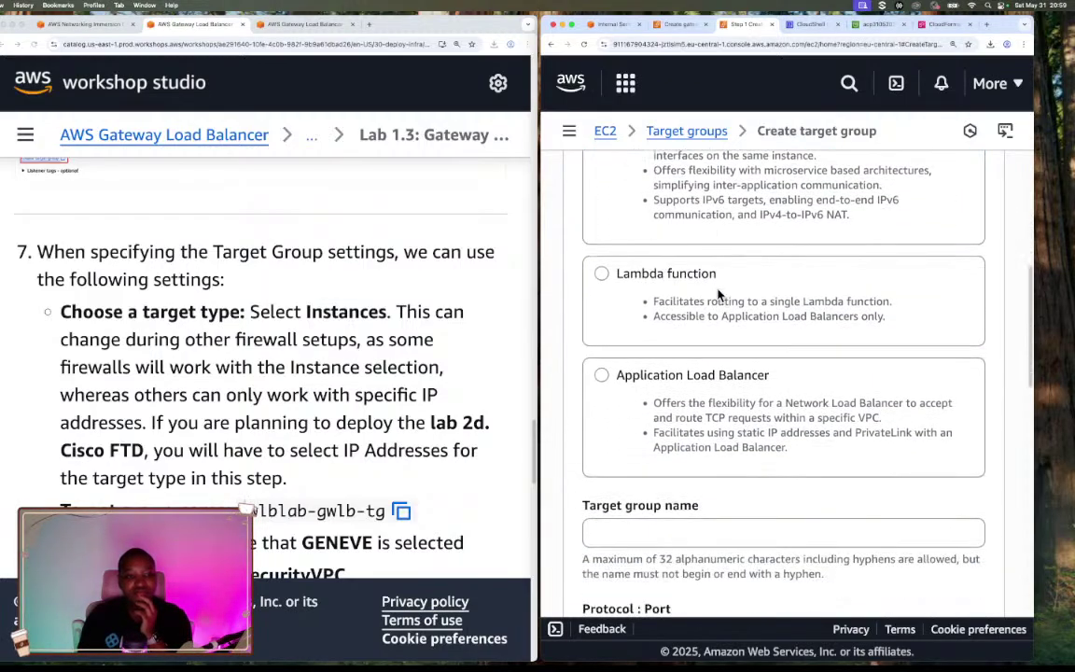
{"action": "scroll", "coordinate": [718, 294], "scroll_direction": "down", "scroll_amount": 3}
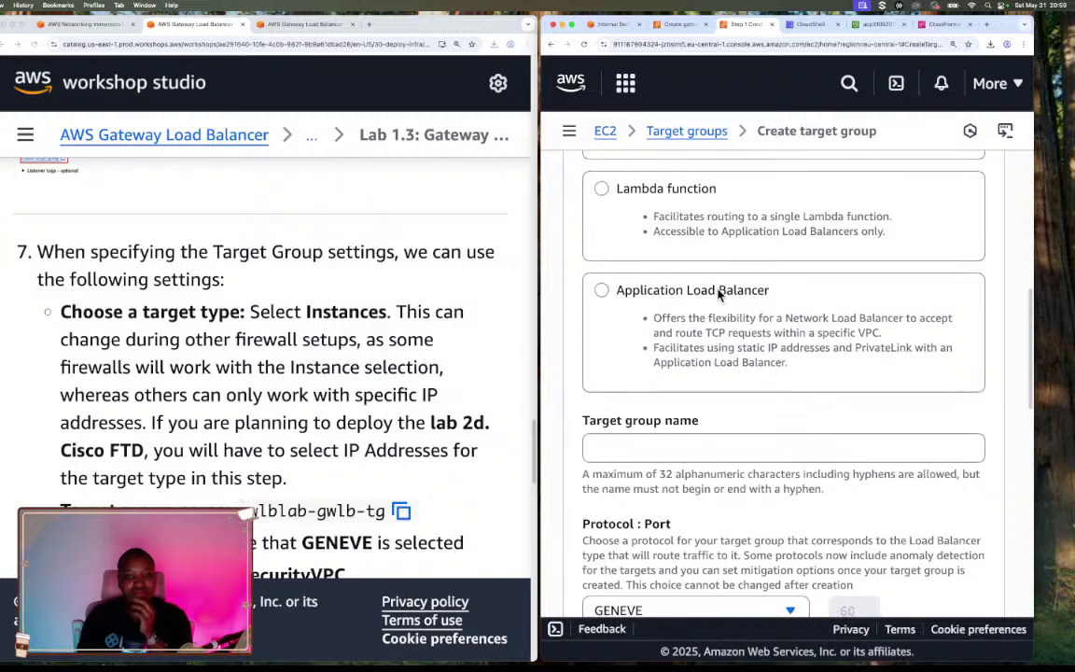
Name the target group gwlblab-gwlb-tg, copying the name from the workshop instructions
{"action": "scroll", "coordinate": [717, 294], "scroll_direction": "down", "scroll_amount": 1}
{"action": "scroll", "coordinate": [387, 324], "scroll_direction": "down", "scroll_amount": 5}
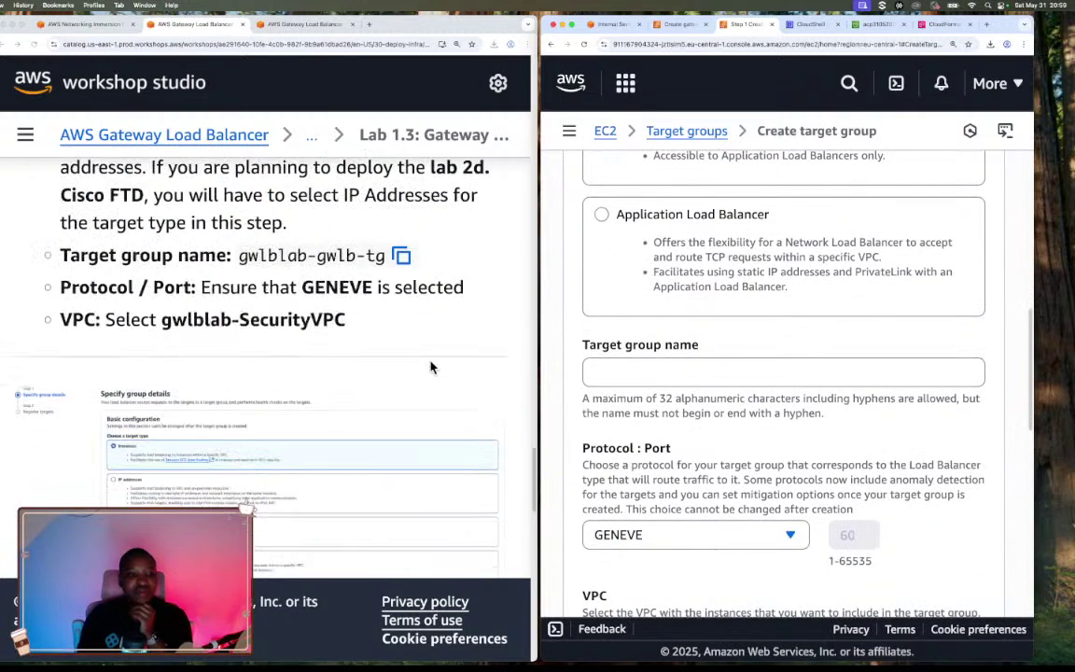
{"action": "left_click", "coordinate": [401, 255]}
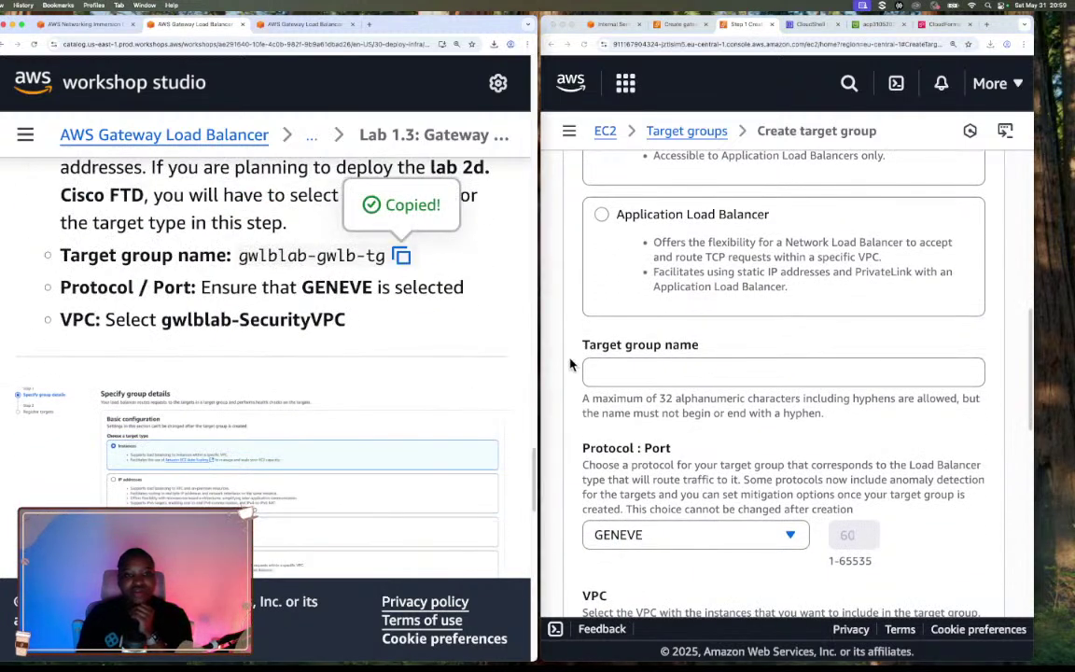
{"action": "left_click", "coordinate": [624, 364]}
{"action": "key", "text": "super+v"}
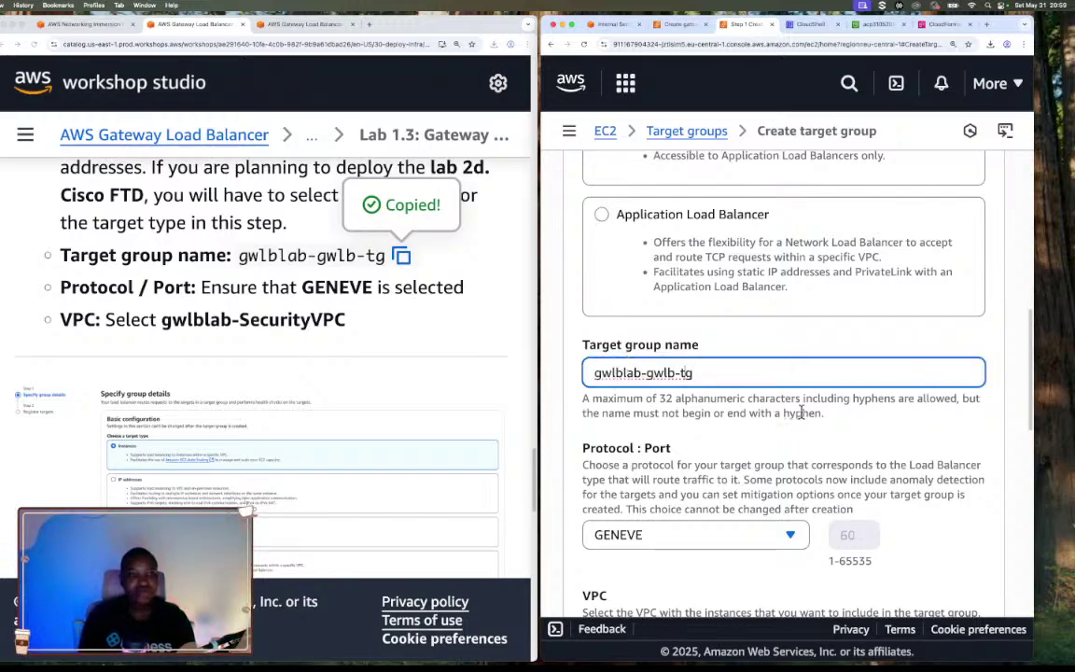
Check the target group's protocol and VPC selection against the workshop instructions, including the list of available VPCs
{"action": "scroll", "coordinate": [806, 461], "scroll_direction": "down", "scroll_amount": 2}
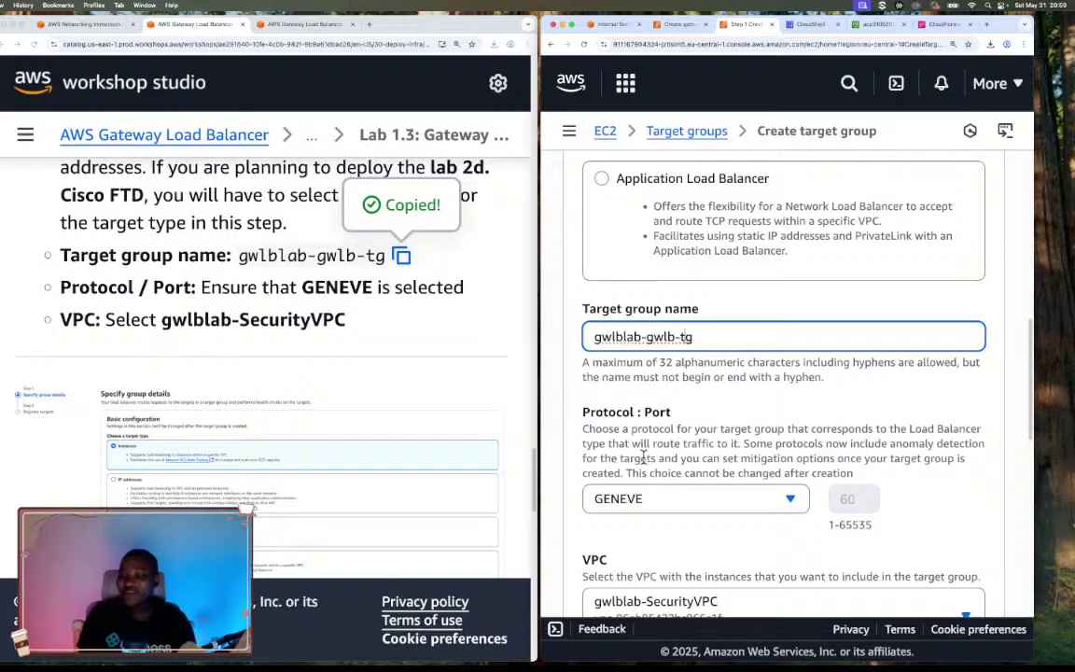
{"action": "scroll", "coordinate": [407, 378], "scroll_direction": "down", "scroll_amount": 1}
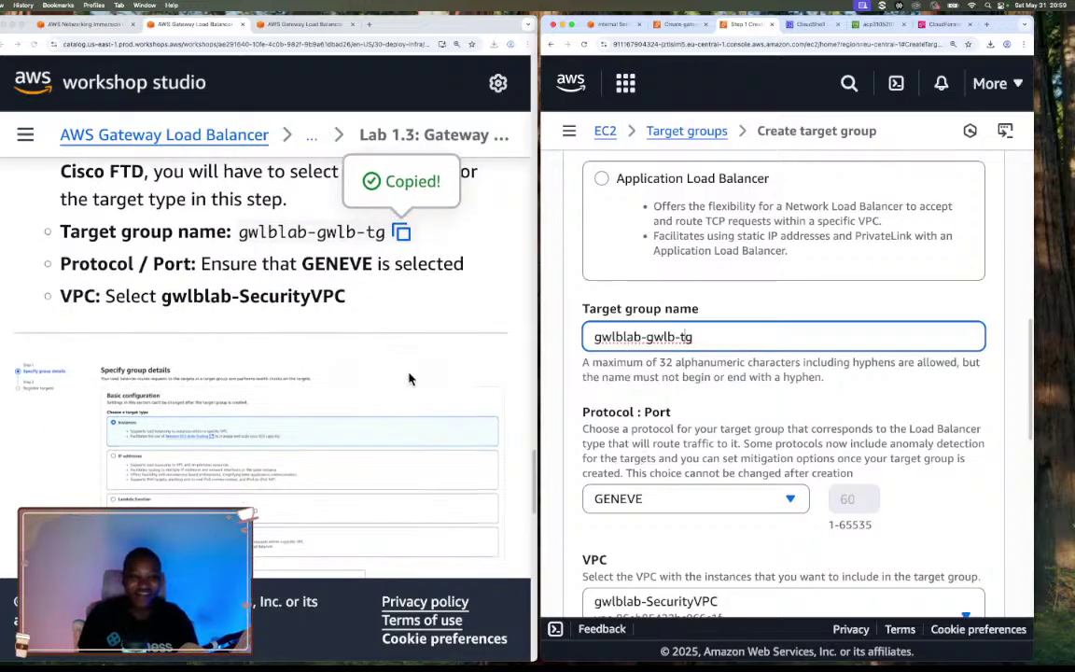
{"action": "scroll", "coordinate": [708, 424], "scroll_direction": "down", "scroll_amount": 5}
{"action": "left_click", "coordinate": [695, 390]}
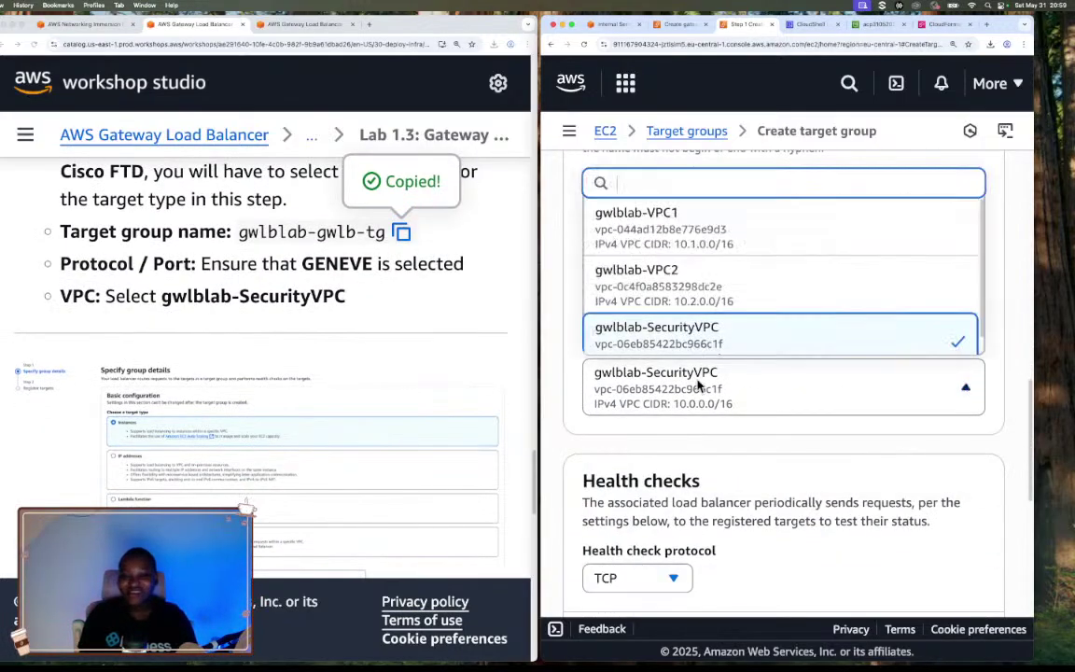
{"action": "left_click", "coordinate": [682, 392]}
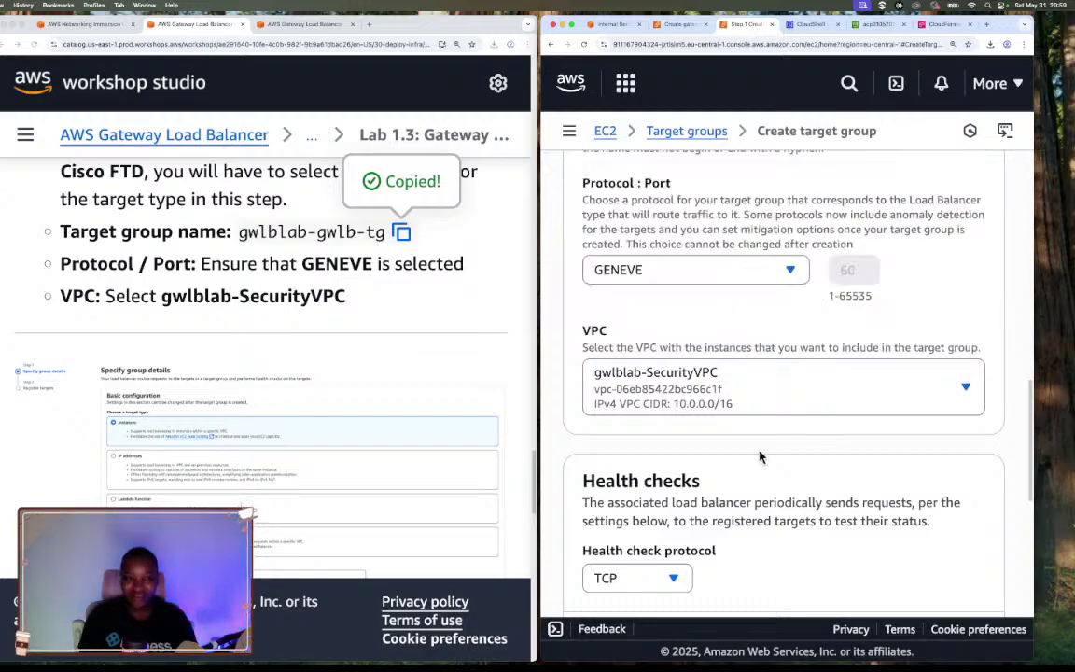
Expand the advanced health check settings and set the health check override port to 22
{"action": "scroll", "coordinate": [758, 456], "scroll_direction": "down", "scroll_amount": 3}
{"action": "scroll", "coordinate": [490, 485], "scroll_direction": "down", "scroll_amount": 5}
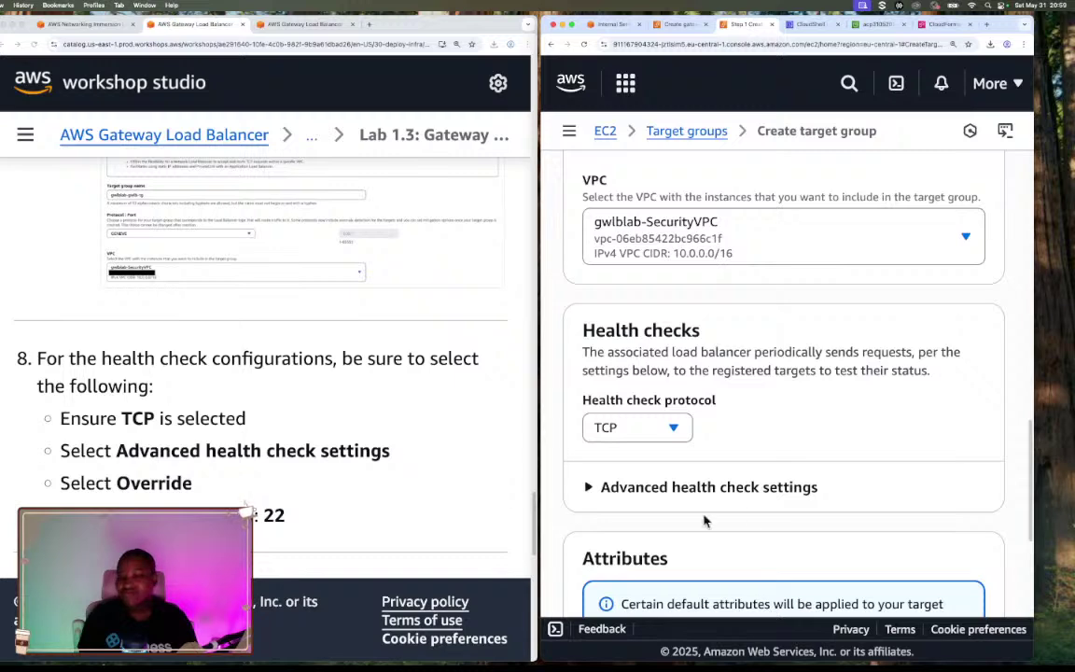
{"action": "scroll", "coordinate": [756, 509], "scroll_direction": "down", "scroll_amount": 1}
{"action": "scroll", "coordinate": [756, 509], "scroll_direction": "down", "scroll_amount": 2}
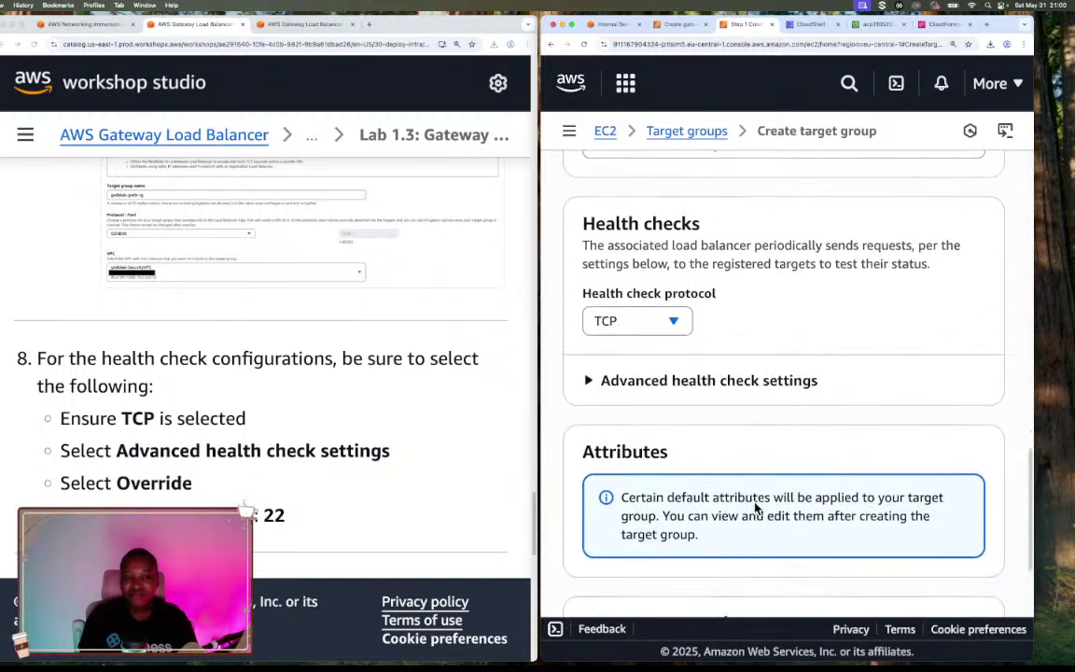
{"action": "left_click", "coordinate": [681, 394]}
{"action": "scroll", "coordinate": [792, 487], "scroll_direction": "down", "scroll_amount": 3}
{"action": "scroll", "coordinate": [792, 487], "scroll_direction": "down", "scroll_amount": 3}
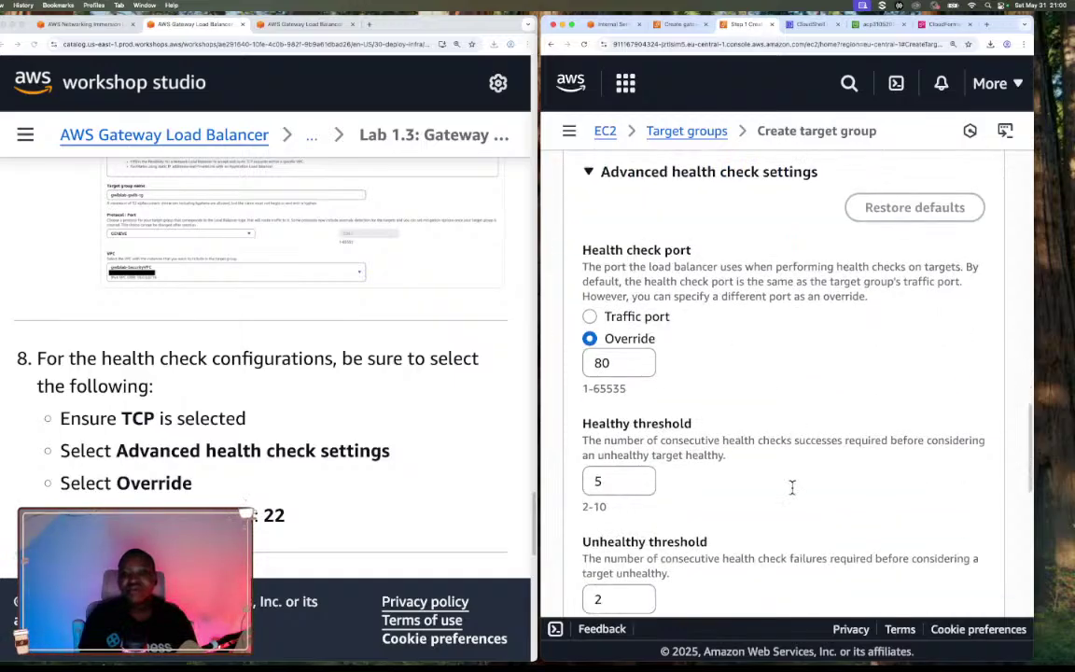
{"action": "left_click", "coordinate": [614, 366]}
{"action": "key", "text": "BackSpace"}
{"action": "key", "text": "BackSpace"}
{"action": "type", "text": "22"}
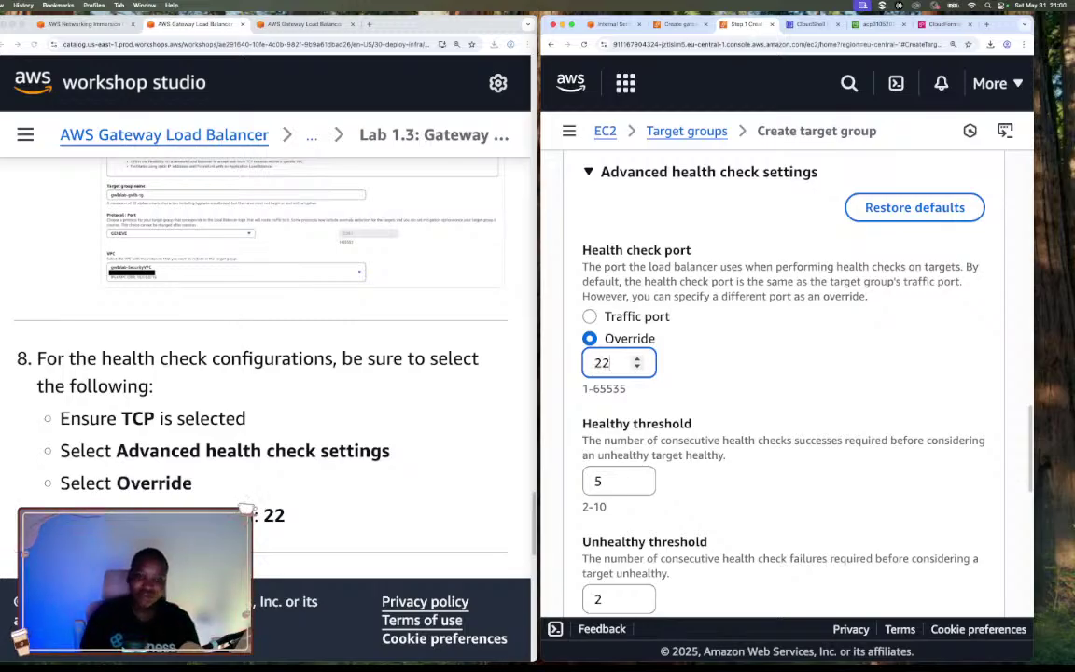
{"action": "left_click", "coordinate": [597, 410]}
Review the remaining health check settings against the workshop's instructions and advance to the target registration stage
{"action": "scroll", "coordinate": [780, 437], "scroll_direction": "down", "scroll_amount": 5}
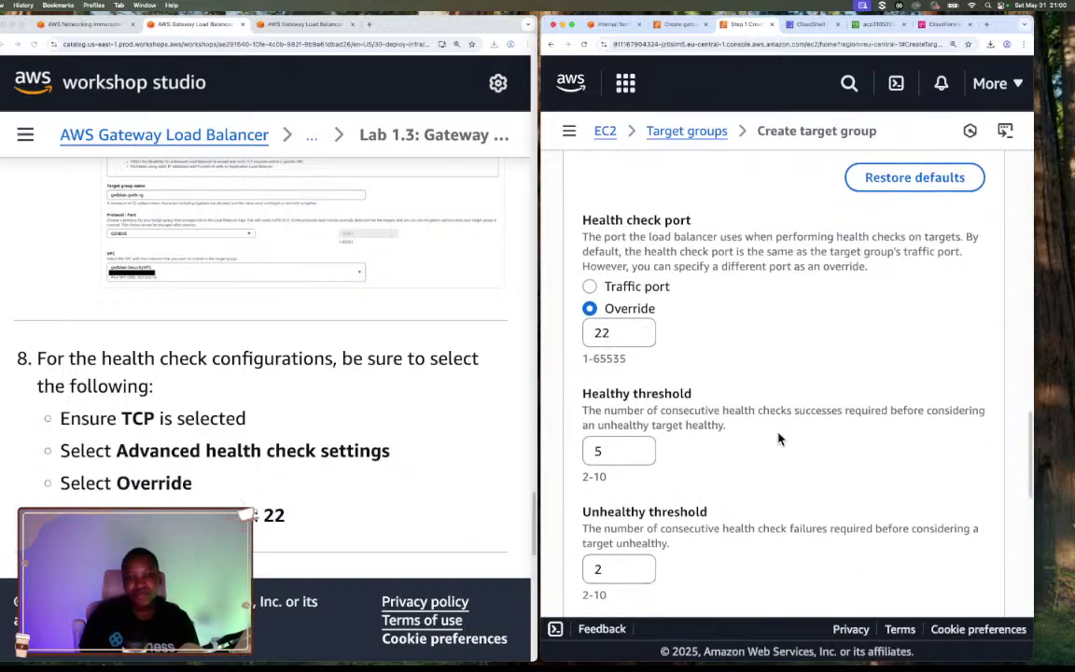
{"action": "scroll", "coordinate": [780, 438], "scroll_direction": "down", "scroll_amount": 2}
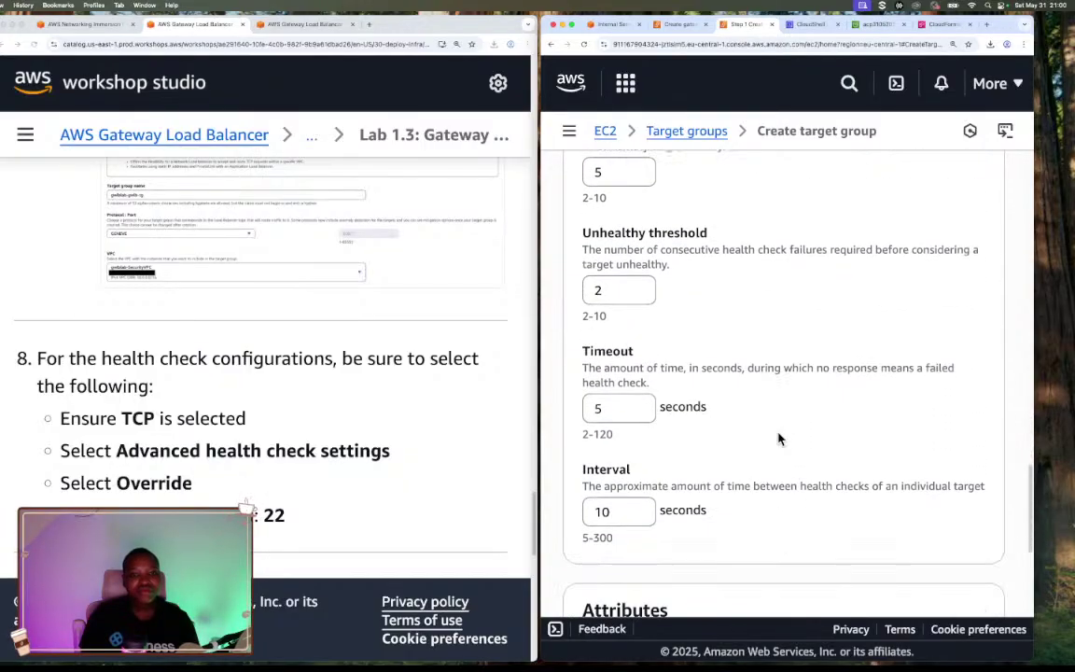
{"action": "scroll", "coordinate": [780, 437], "scroll_direction": "down", "scroll_amount": 1}
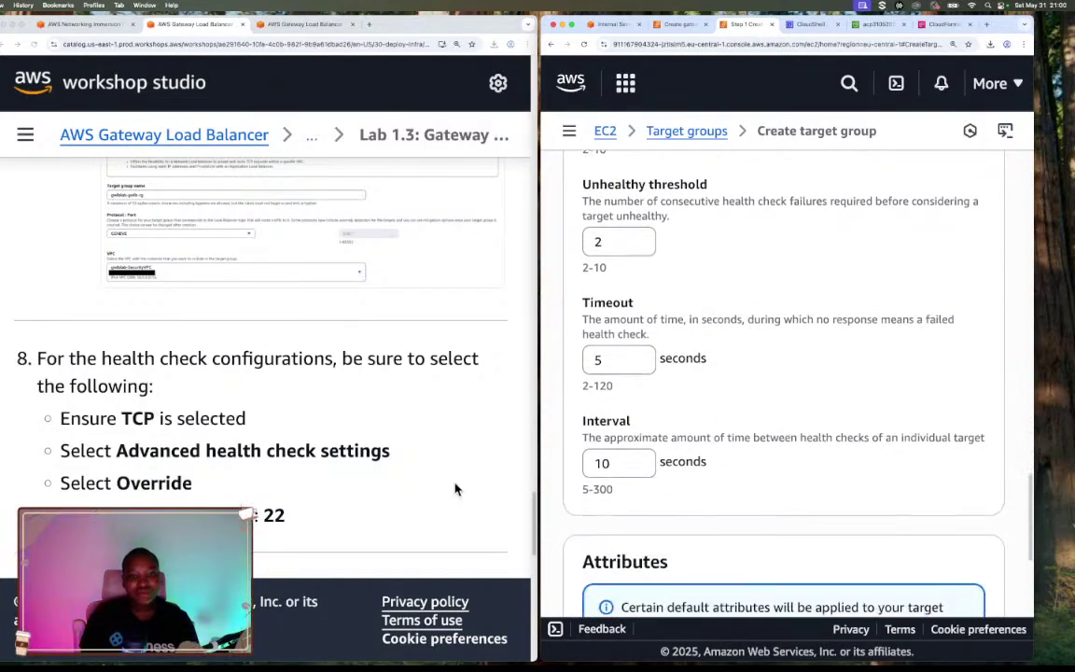
{"action": "scroll", "coordinate": [456, 487], "scroll_direction": "down", "scroll_amount": 3}
{"action": "scroll", "coordinate": [456, 487], "scroll_direction": "down", "scroll_amount": 8}
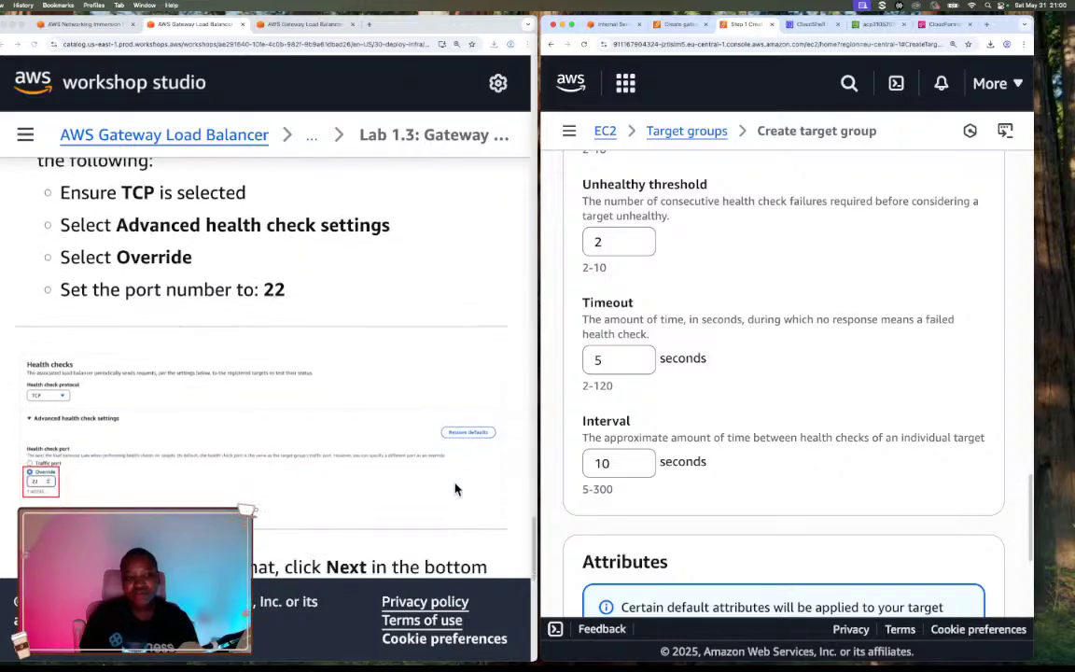
{"action": "scroll", "coordinate": [797, 499], "scroll_direction": "down", "scroll_amount": 7}
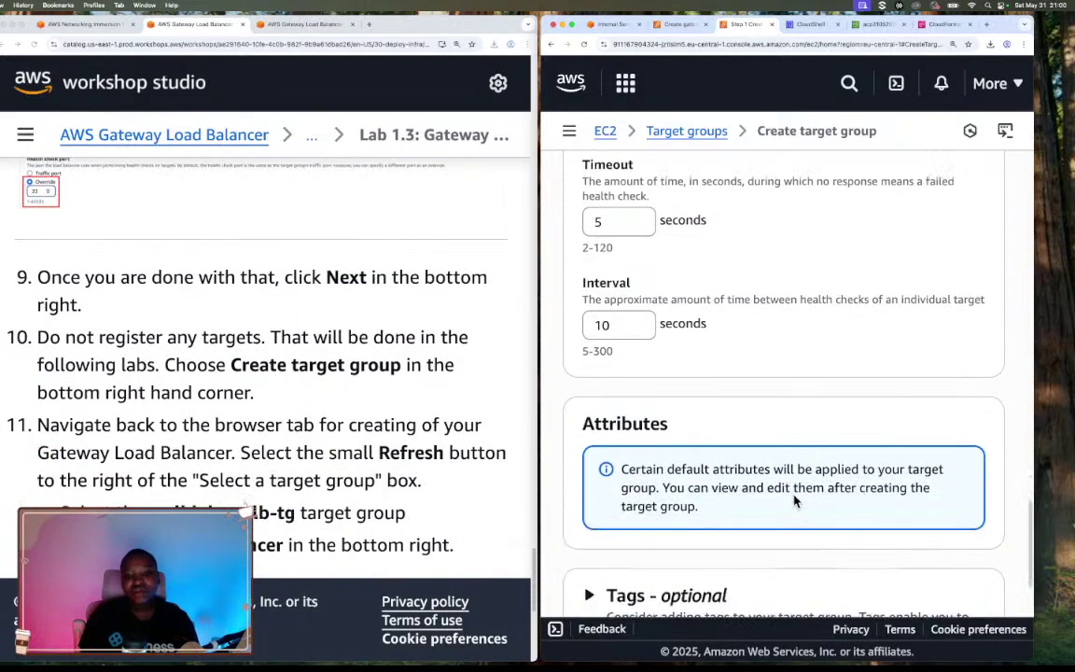
{"action": "left_click", "coordinate": [970, 565]}
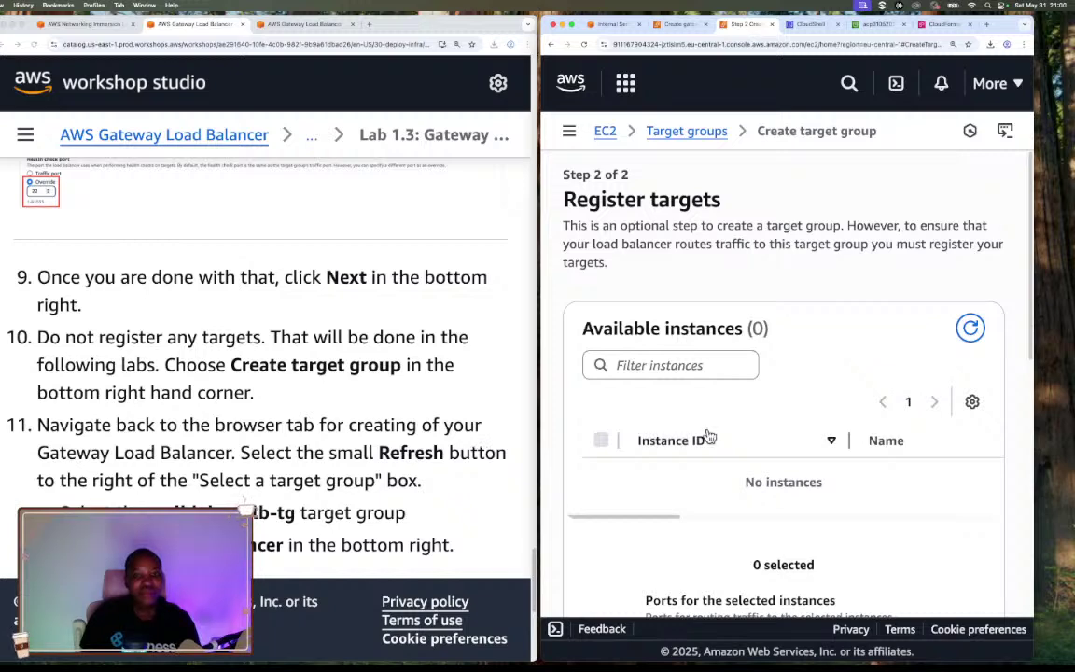
{"action": "scroll", "coordinate": [758, 428], "scroll_direction": "down", "scroll_amount": 2}
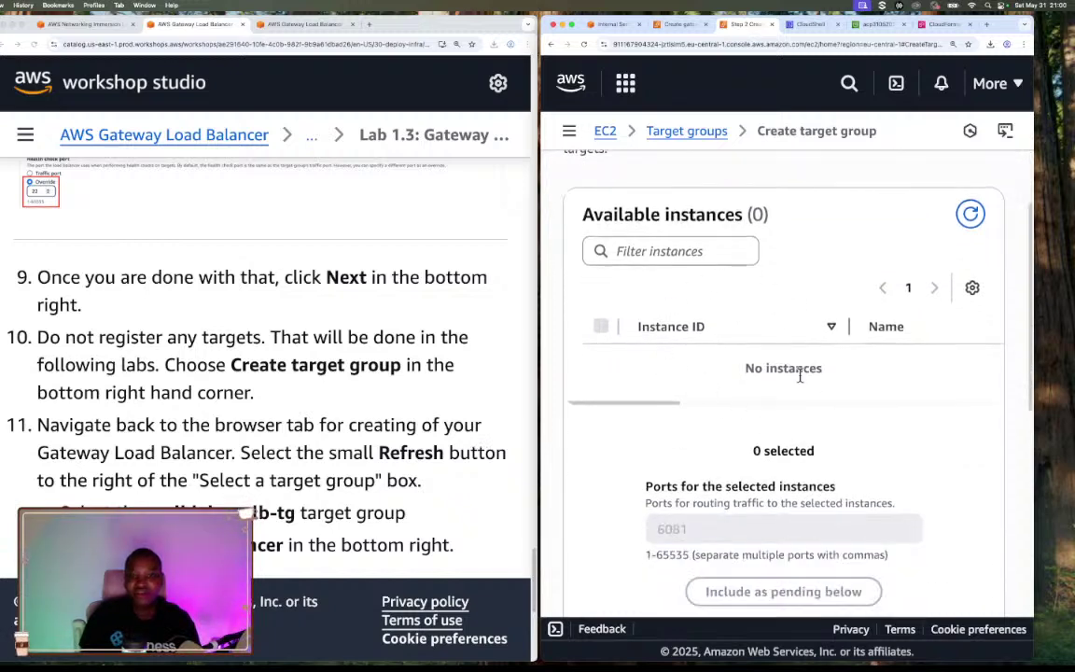
{"action": "scroll", "coordinate": [755, 442], "scroll_direction": "down", "scroll_amount": 1}
{"action": "scroll", "coordinate": [749, 439], "scroll_direction": "up", "scroll_amount": 1}
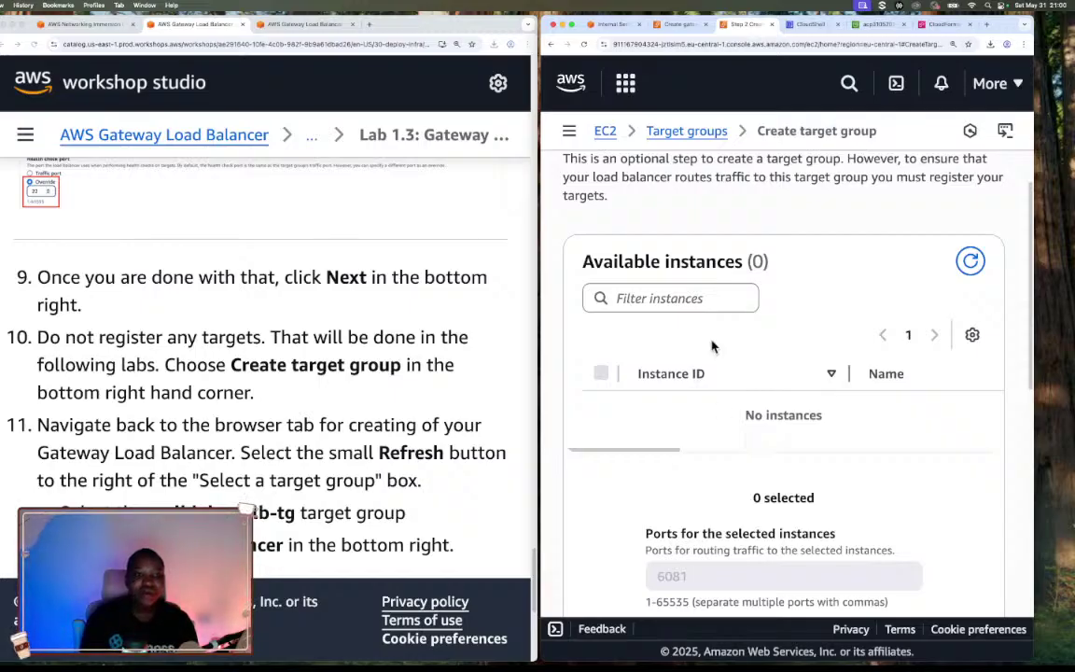
Try to refresh the target group choices and pick one for the load balancer's default listener action
{"action": "left_click", "coordinate": [682, 29]}
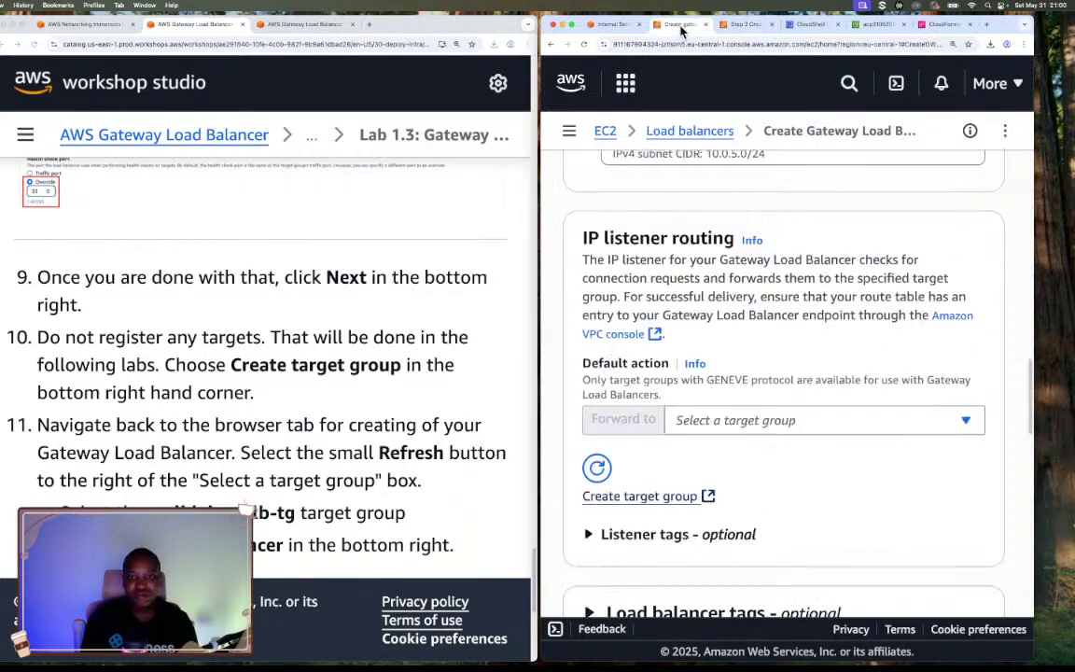
{"action": "left_click", "coordinate": [599, 468]}
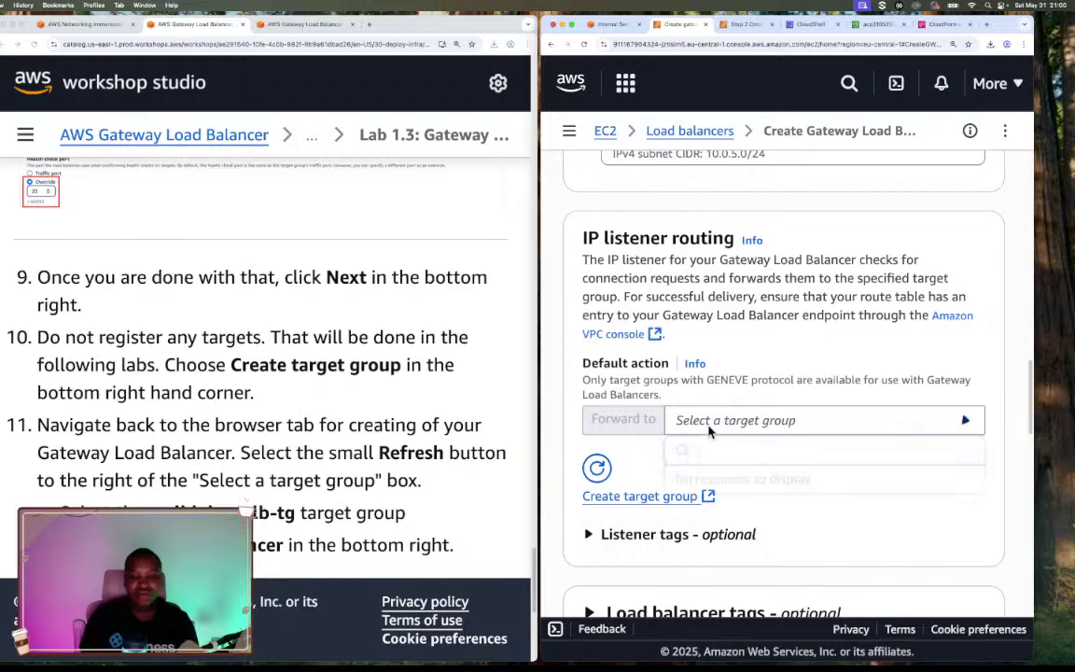
{"action": "left_click", "coordinate": [598, 469]}
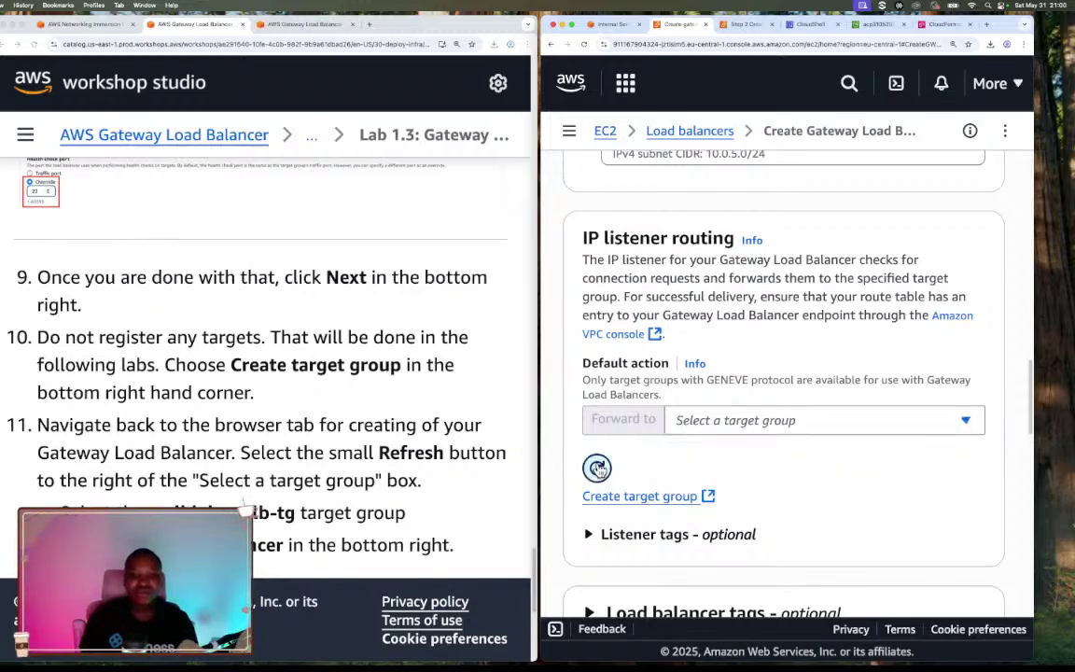
{"action": "left_click", "coordinate": [699, 422]}
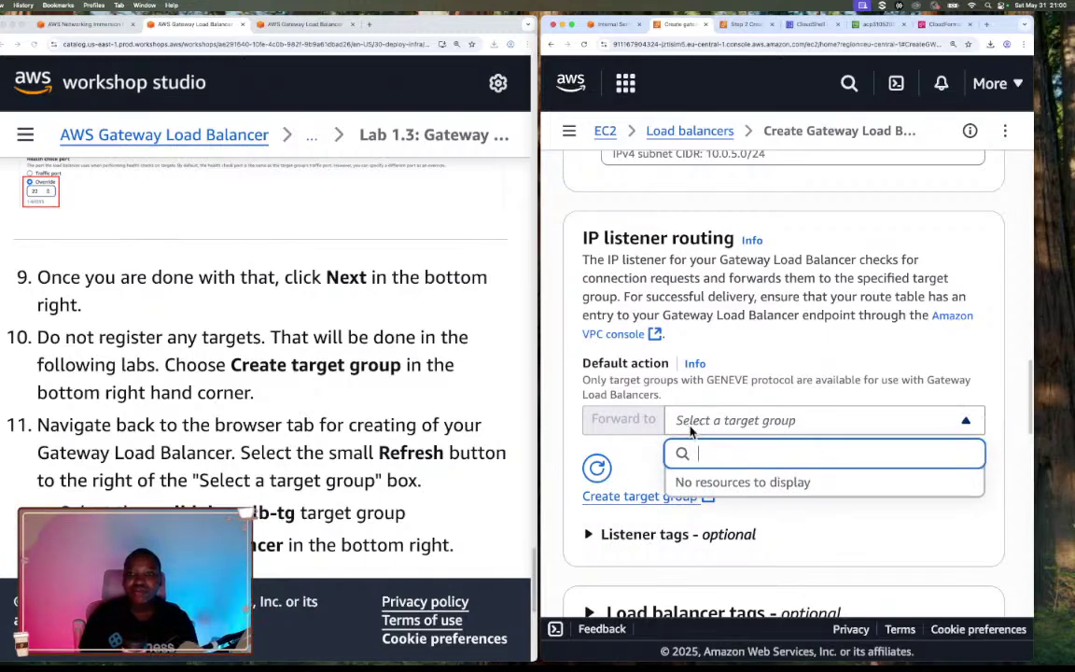
{"action": "left_click", "coordinate": [598, 469]}
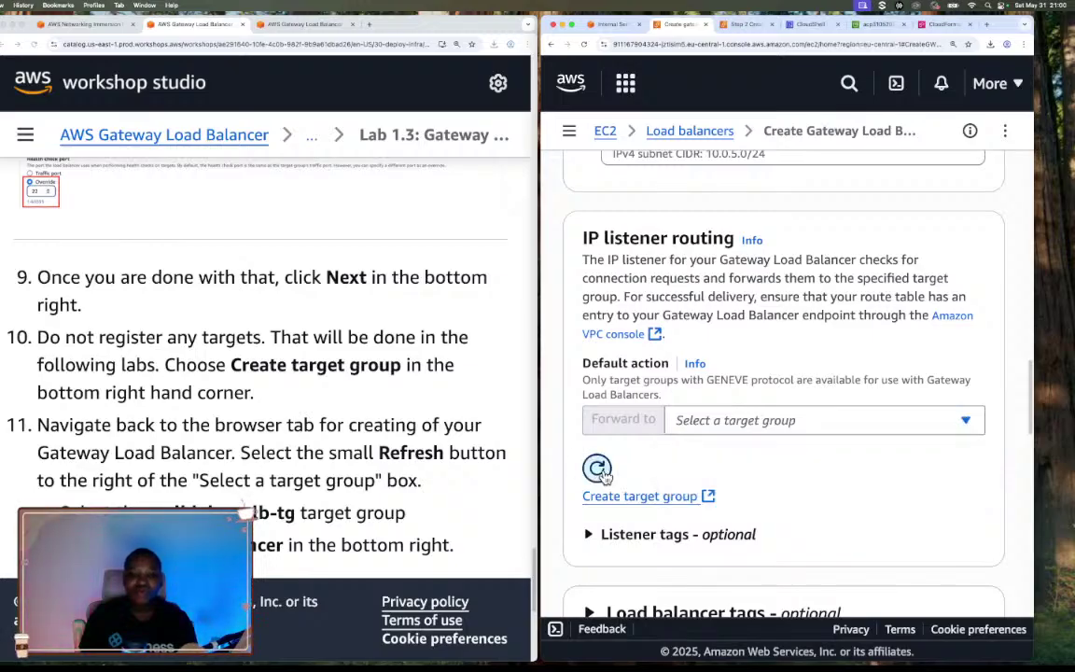
{"action": "left_click", "coordinate": [714, 421]}
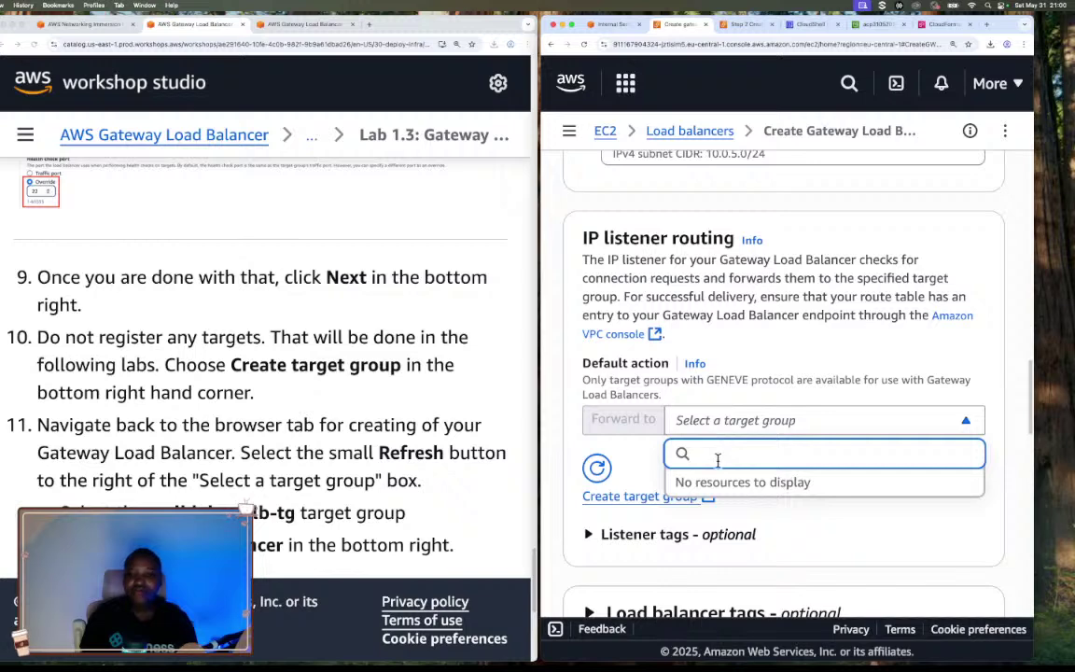
{"action": "left_click", "coordinate": [761, 531]}
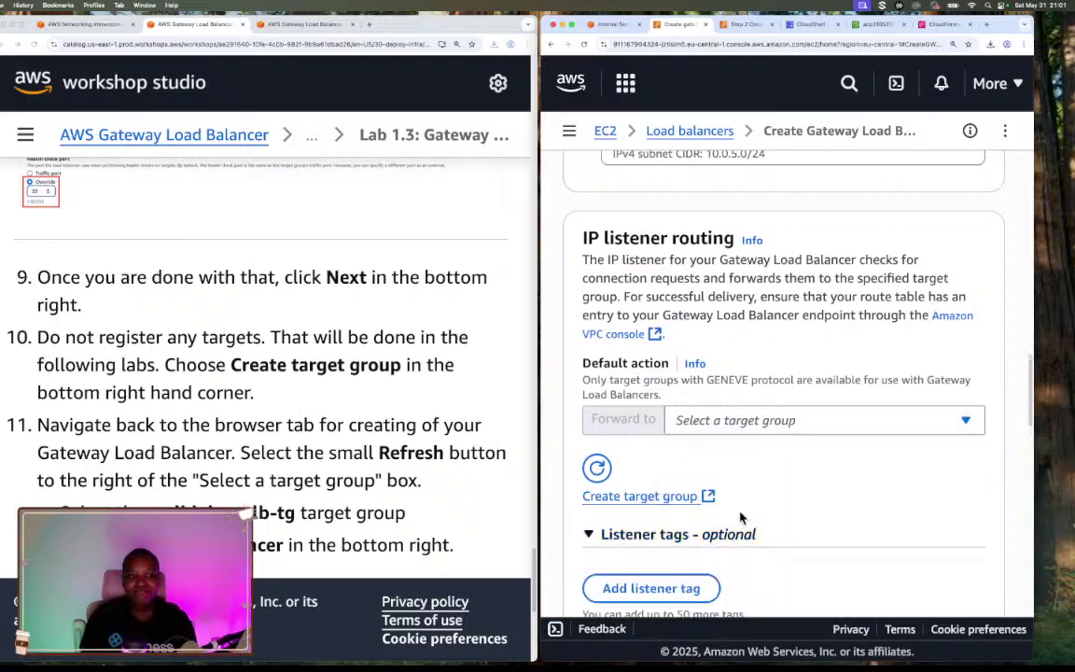
{"action": "left_click", "coordinate": [644, 496]}
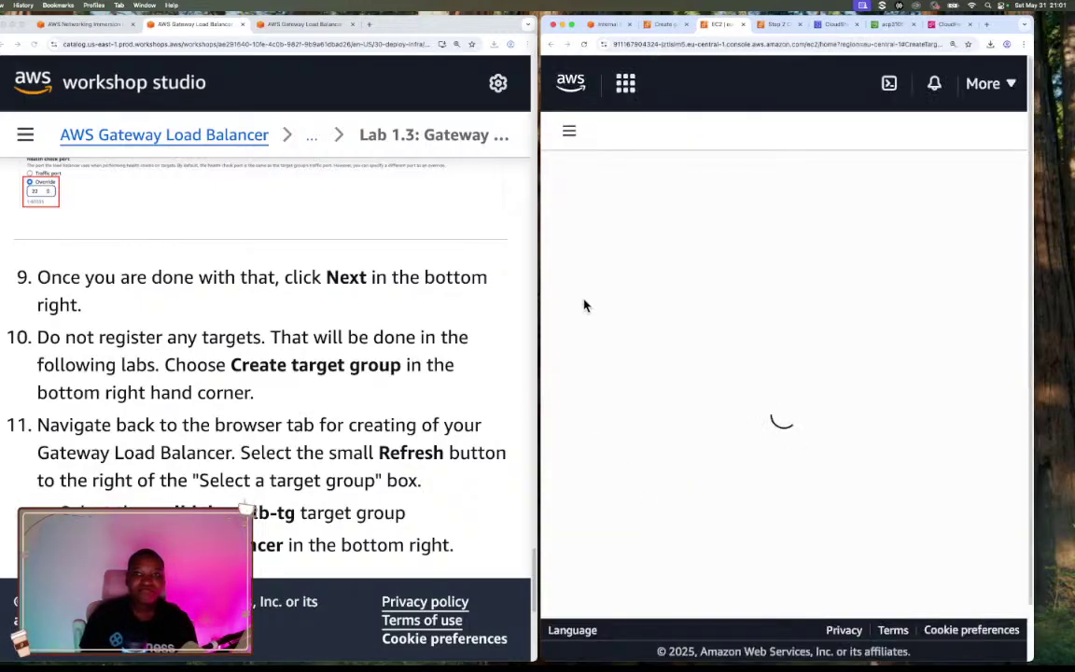
{"action": "left_click", "coordinate": [744, 25]}
Return to the unfinished target group and create it without registering any targets
{"action": "left_click", "coordinate": [728, 24]}
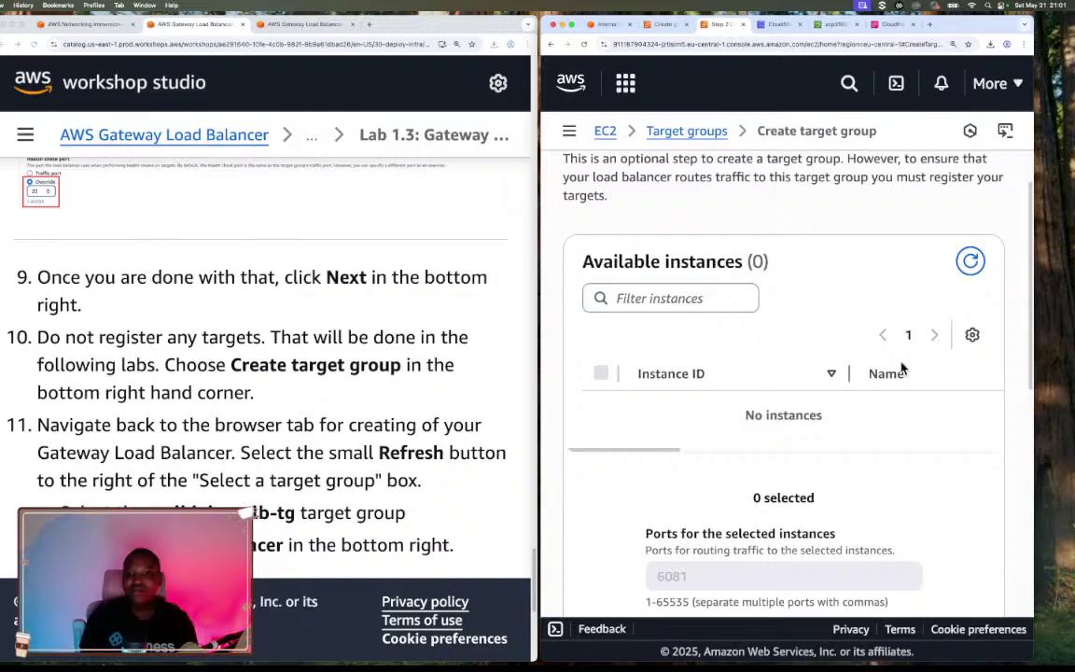
{"action": "scroll", "coordinate": [904, 367], "scroll_direction": "down", "scroll_amount": 8}
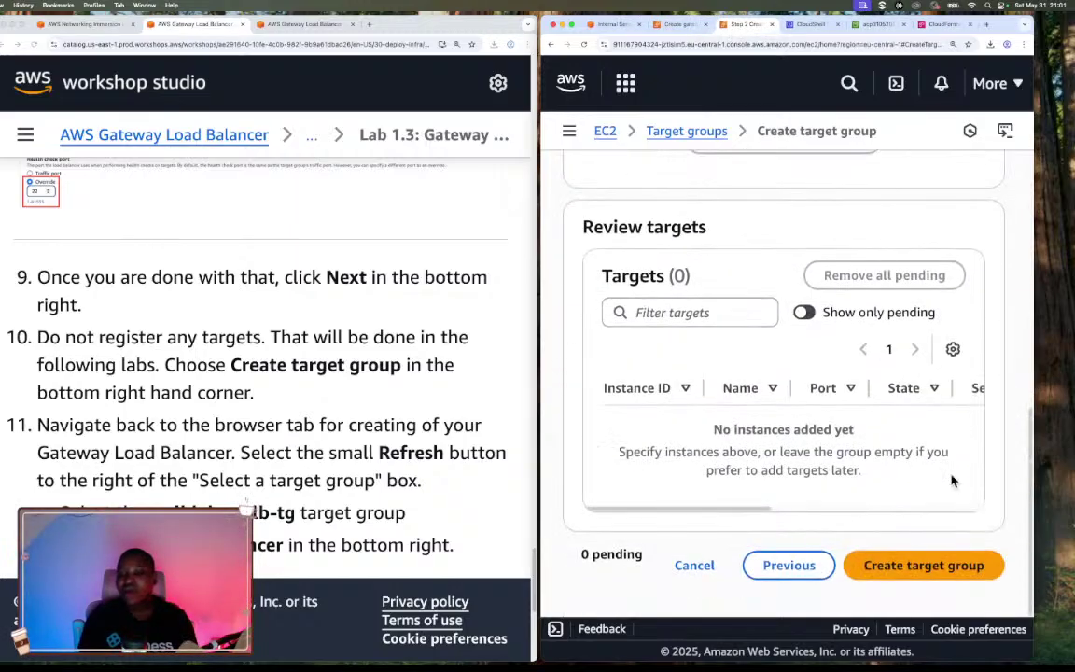
{"action": "left_click", "coordinate": [947, 568]}
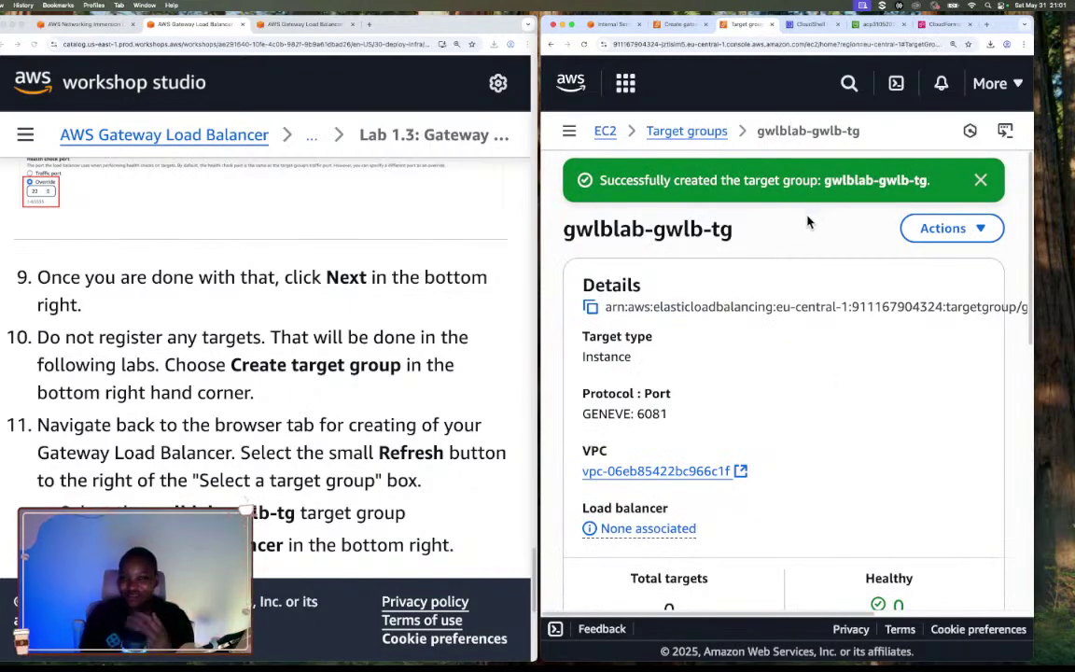
Refresh the load balancer's available target groups and set gwlblab-gwlb-tg as the IP listener's default forwarding target
{"action": "left_click", "coordinate": [679, 25]}
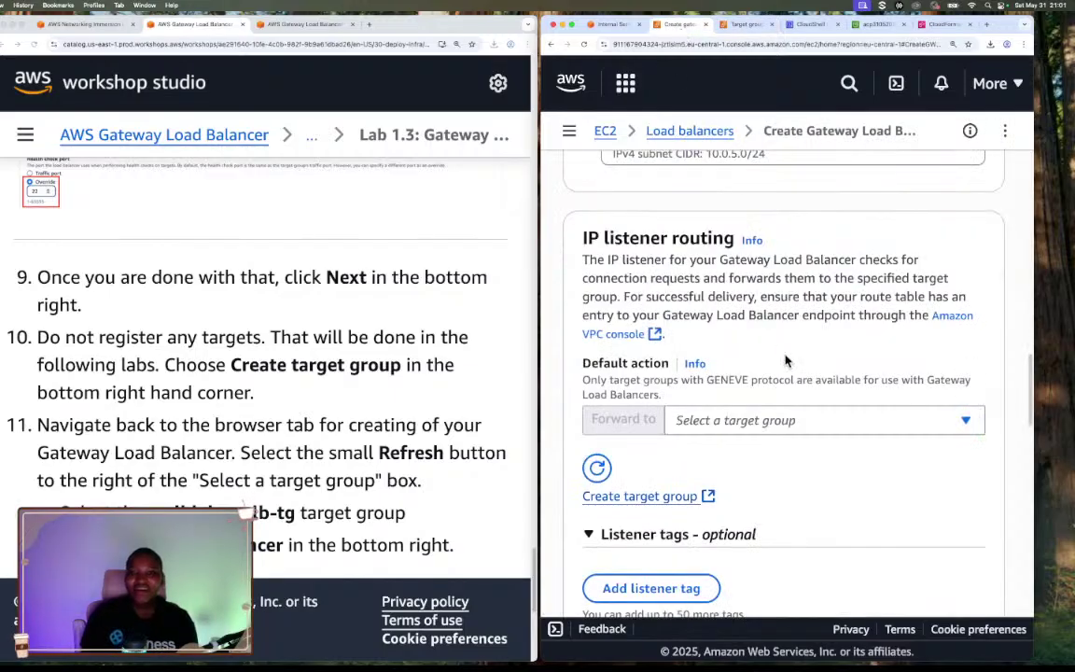
{"action": "left_click", "coordinate": [597, 468]}
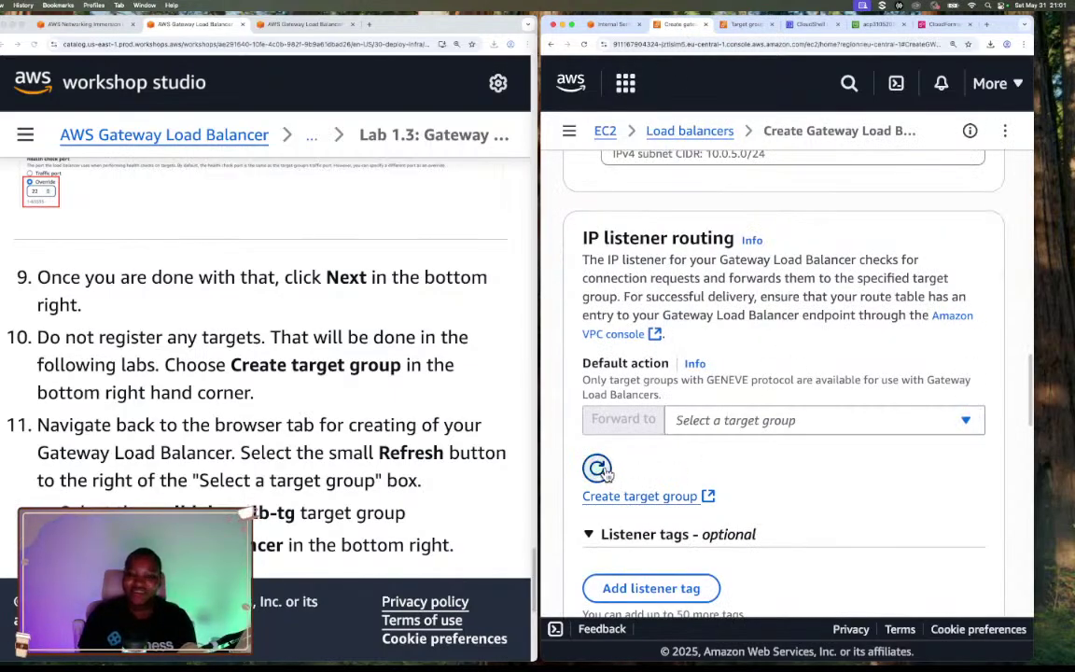
{"action": "left_click", "coordinate": [735, 422]}
{"action": "left_click", "coordinate": [842, 502]}
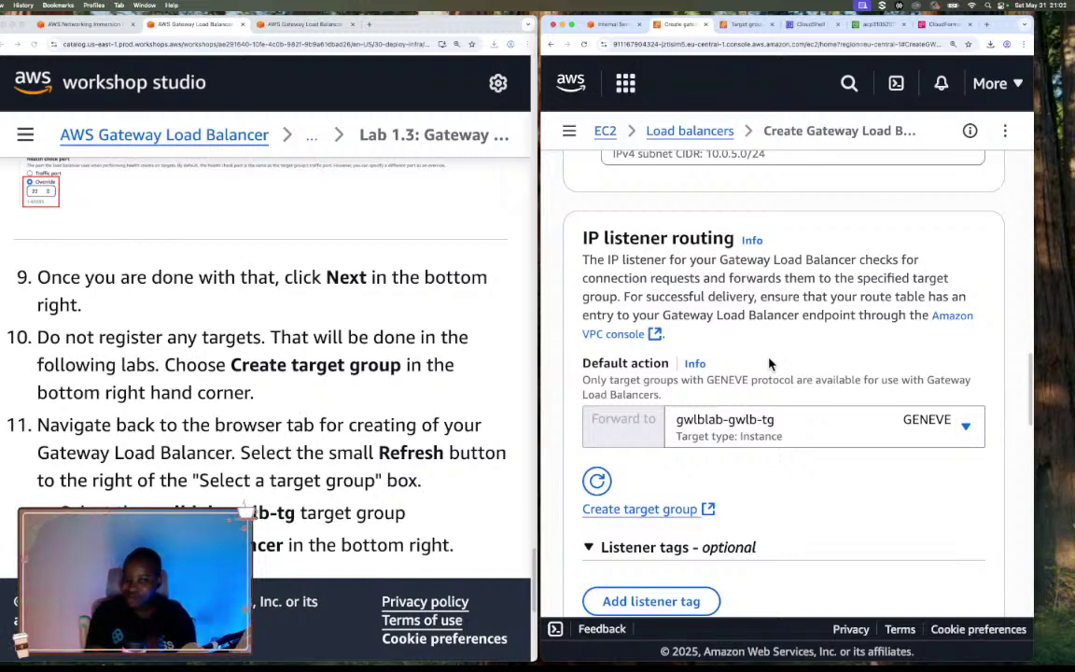
Review the configuration summary against the workshop and create the Gateway Load Balancer, dismissing the notification
{"action": "scroll", "coordinate": [784, 368], "scroll_direction": "down", "scroll_amount": 2}
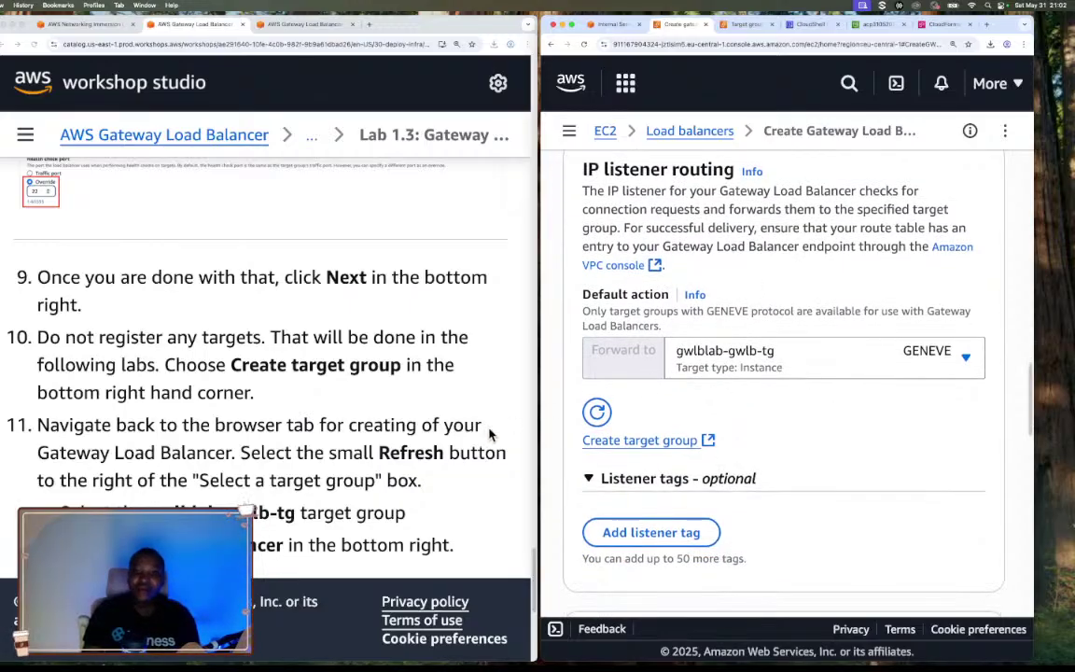
{"action": "scroll", "coordinate": [471, 457], "scroll_direction": "down", "scroll_amount": 5}
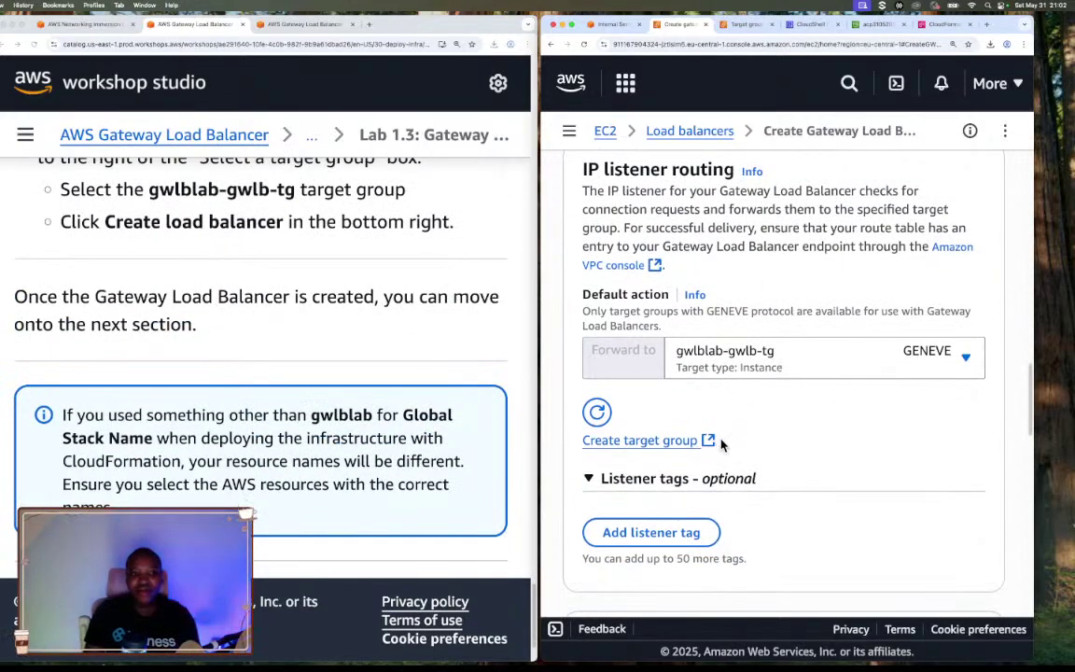
{"action": "scroll", "coordinate": [779, 452], "scroll_direction": "down", "scroll_amount": 6}
{"action": "scroll", "coordinate": [779, 453], "scroll_direction": "down", "scroll_amount": 4}
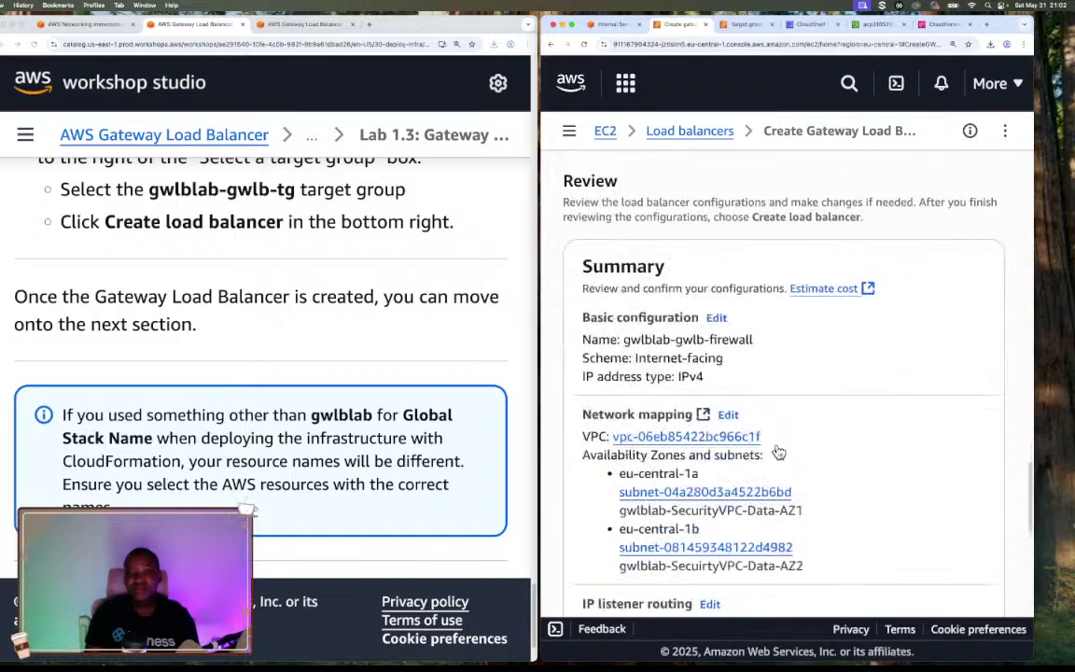
{"action": "scroll", "coordinate": [782, 450], "scroll_direction": "down", "scroll_amount": 4}
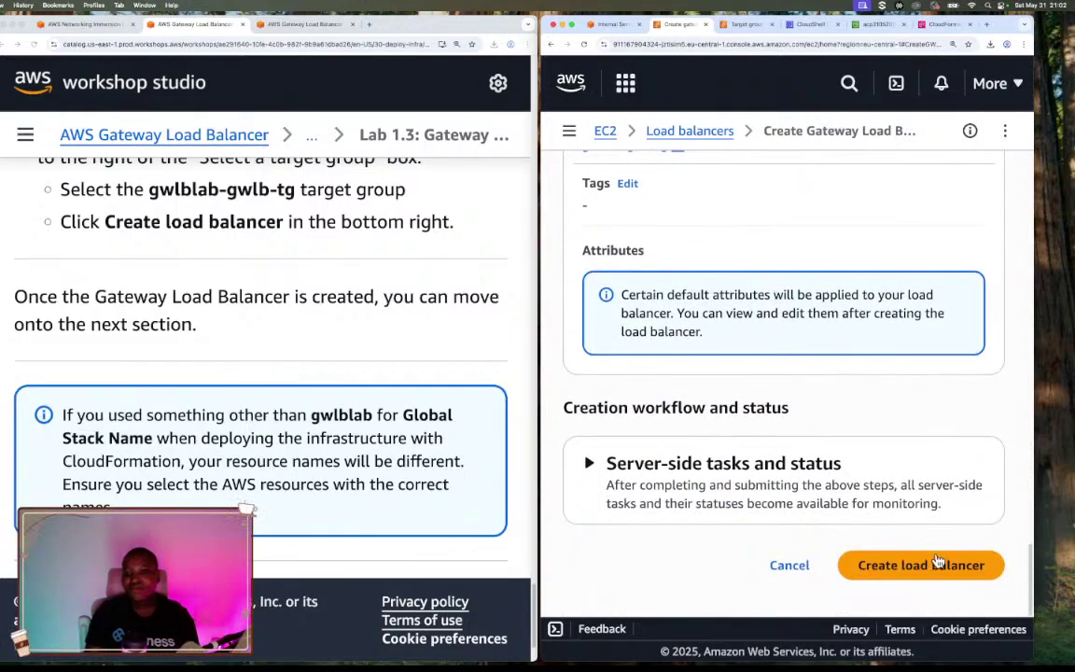
{"action": "left_click", "coordinate": [936, 563]}
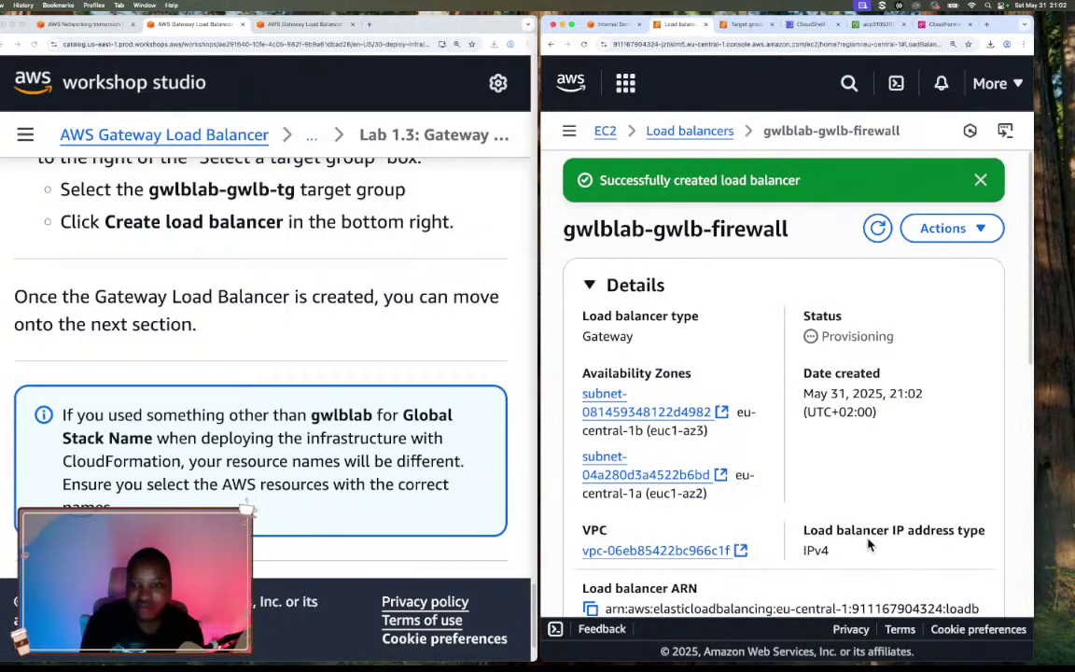
{"action": "left_click", "coordinate": [876, 225]}
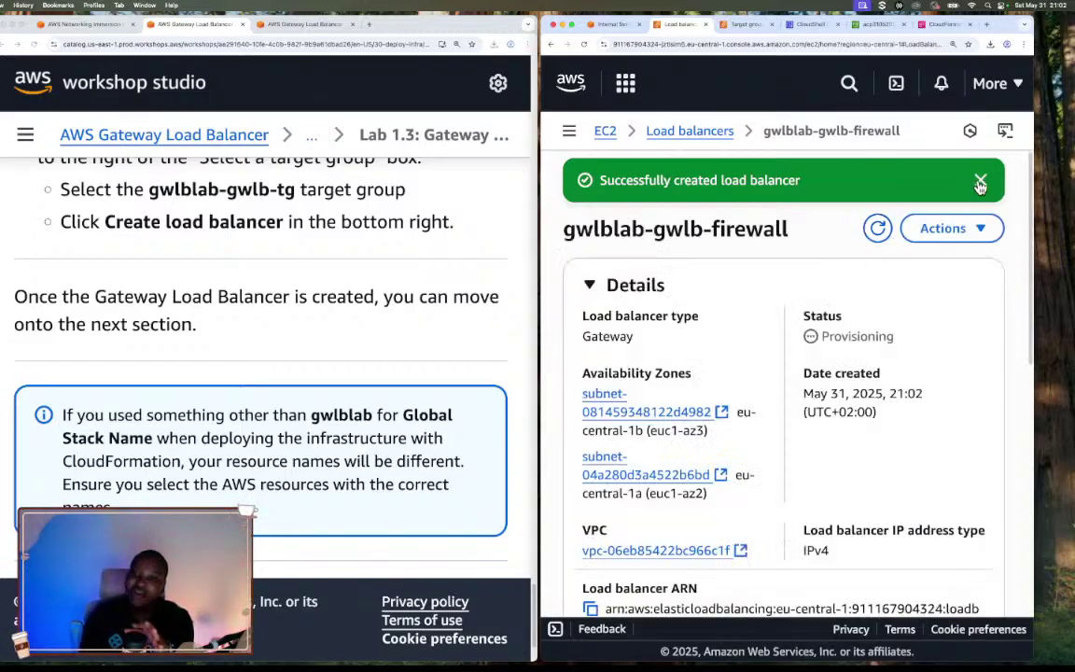
{"action": "left_click", "coordinate": [980, 182]}
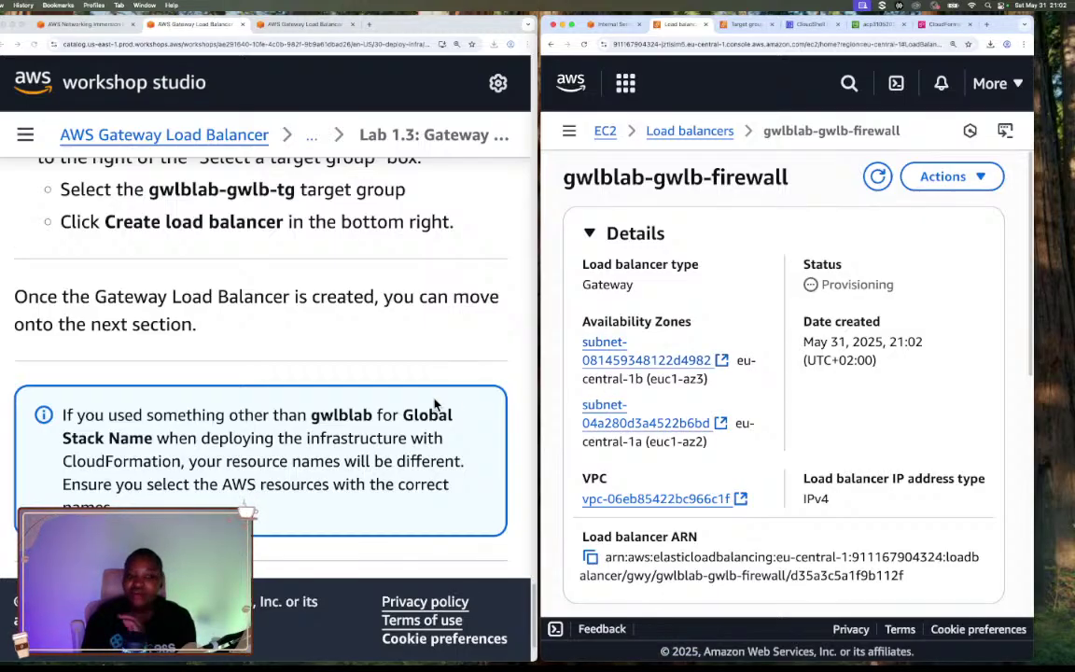
Open the workshop's next section, Lab 1.4, and read its overview and the introduction to endpoint services setup
{"action": "scroll", "coordinate": [435, 403], "scroll_direction": "down", "scroll_amount": 2}
{"action": "scroll", "coordinate": [435, 403], "scroll_direction": "down", "scroll_amount": 3}
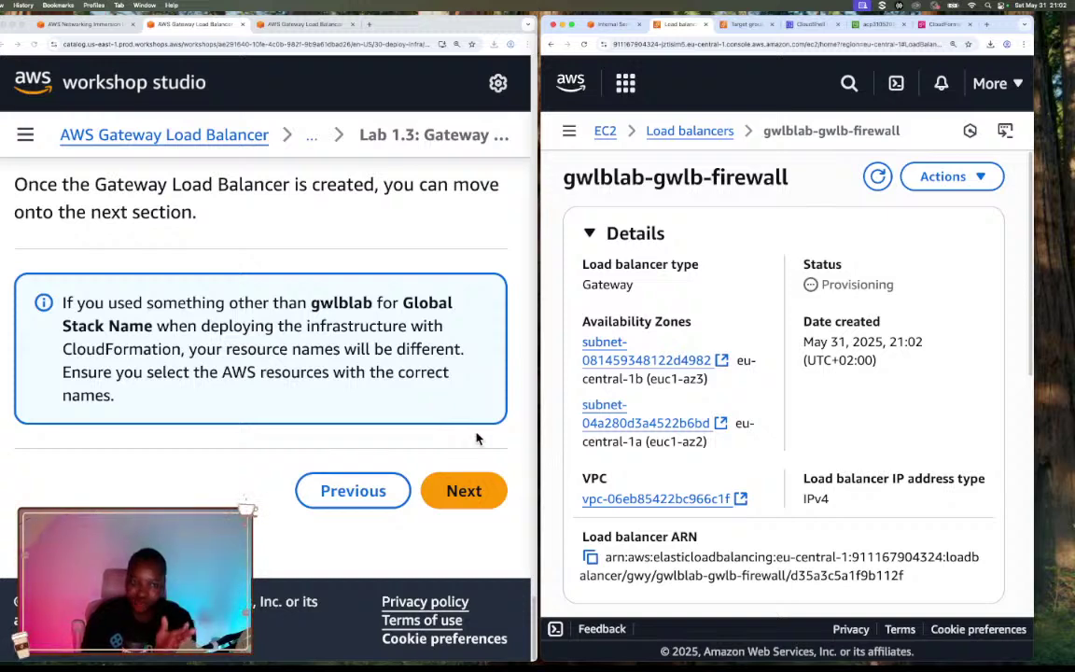
{"action": "left_click", "coordinate": [470, 492]}
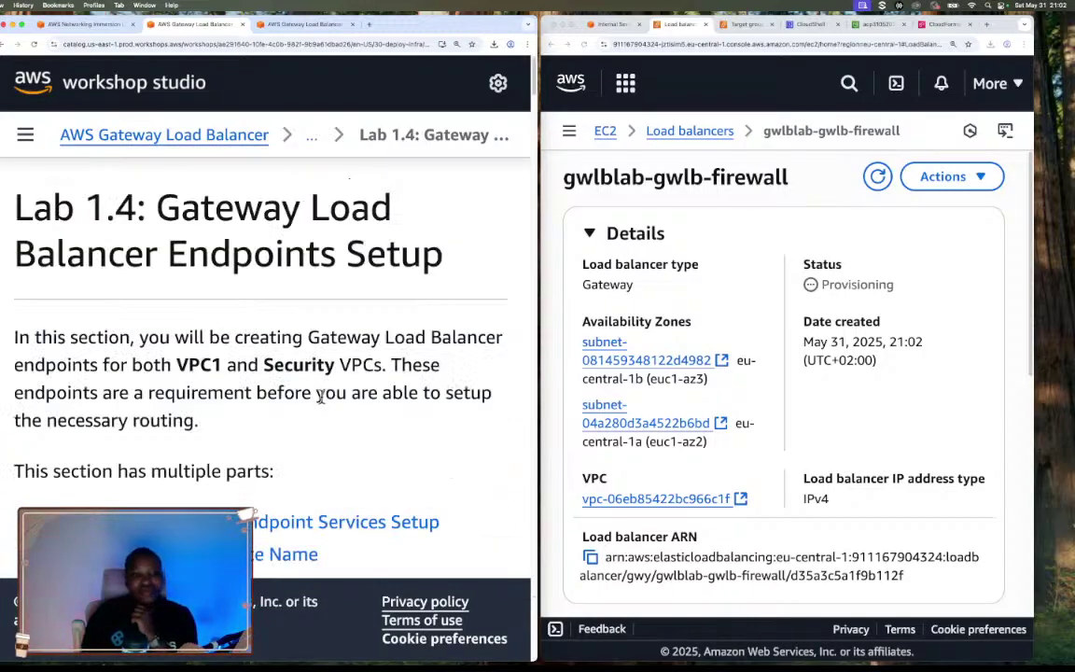
{"action": "scroll", "coordinate": [317, 387], "scroll_direction": "down", "scroll_amount": 2}
{"action": "scroll", "coordinate": [322, 399], "scroll_direction": "down", "scroll_amount": 1}
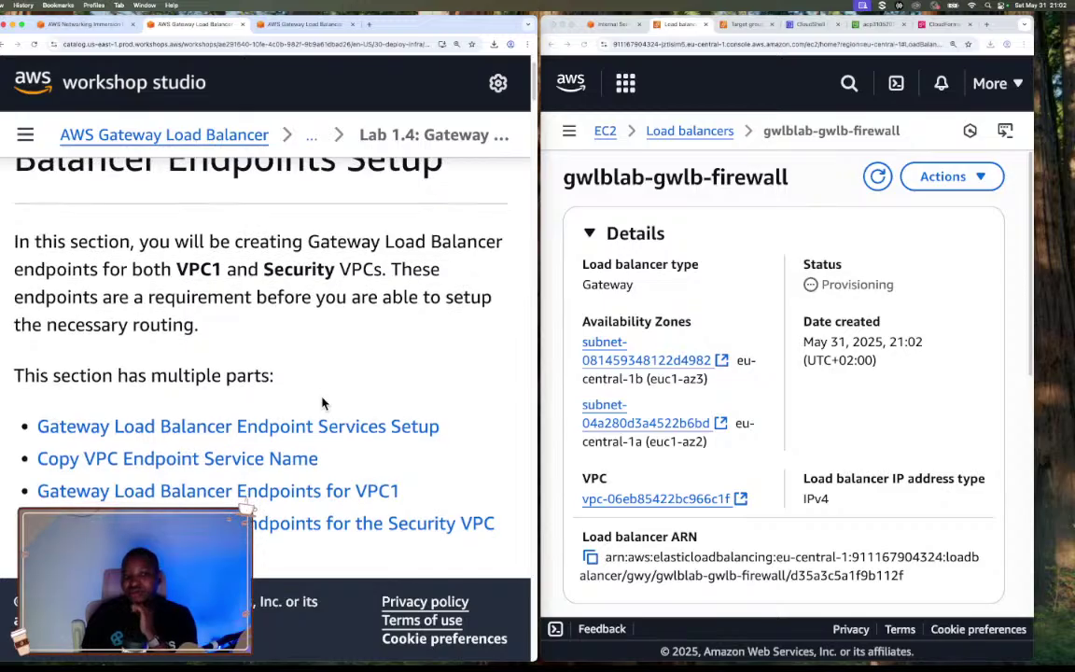
{"action": "scroll", "coordinate": [322, 402], "scroll_direction": "down", "scroll_amount": 1}
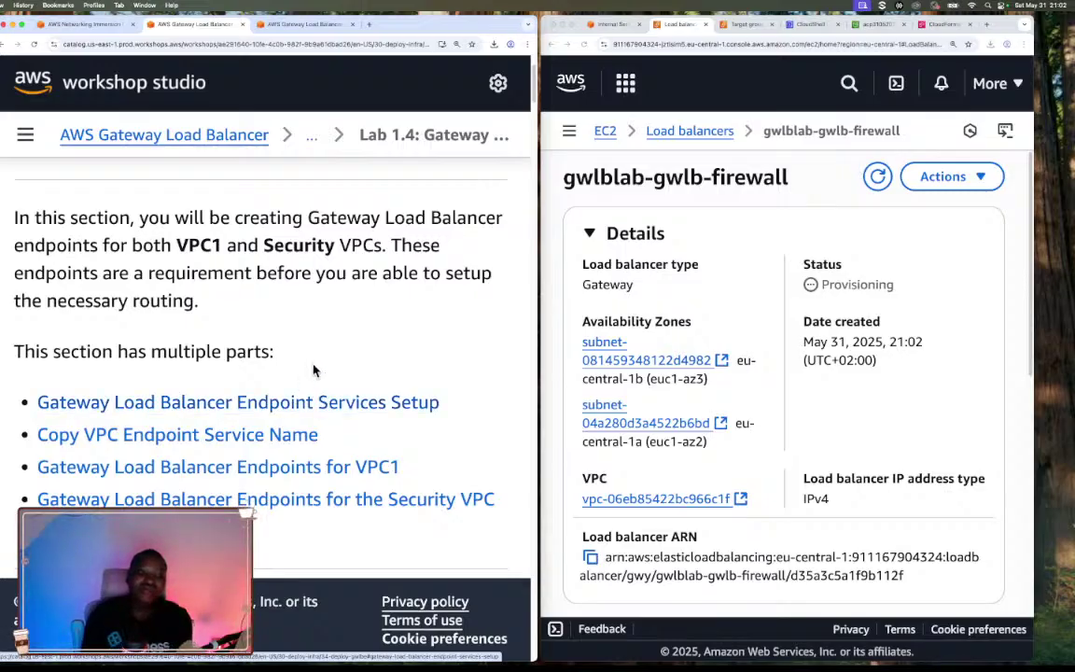
{"action": "scroll", "coordinate": [485, 348], "scroll_direction": "down", "scroll_amount": 3}
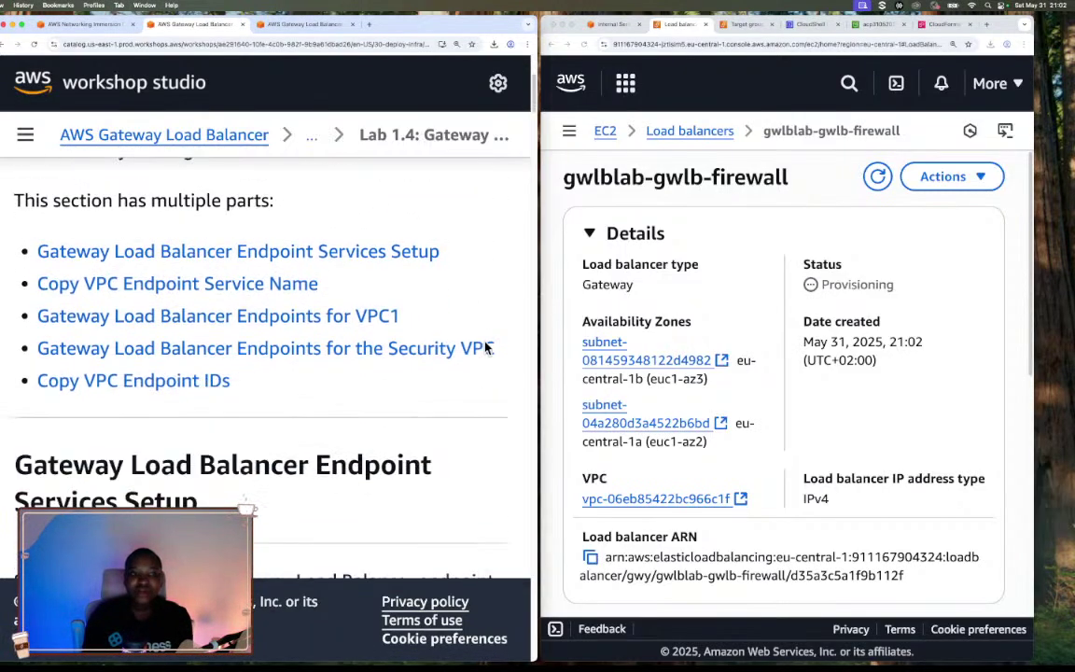
{"action": "scroll", "coordinate": [486, 349], "scroll_direction": "down", "scroll_amount": 1}
{"action": "scroll", "coordinate": [486, 349], "scroll_direction": "down", "scroll_amount": 3}
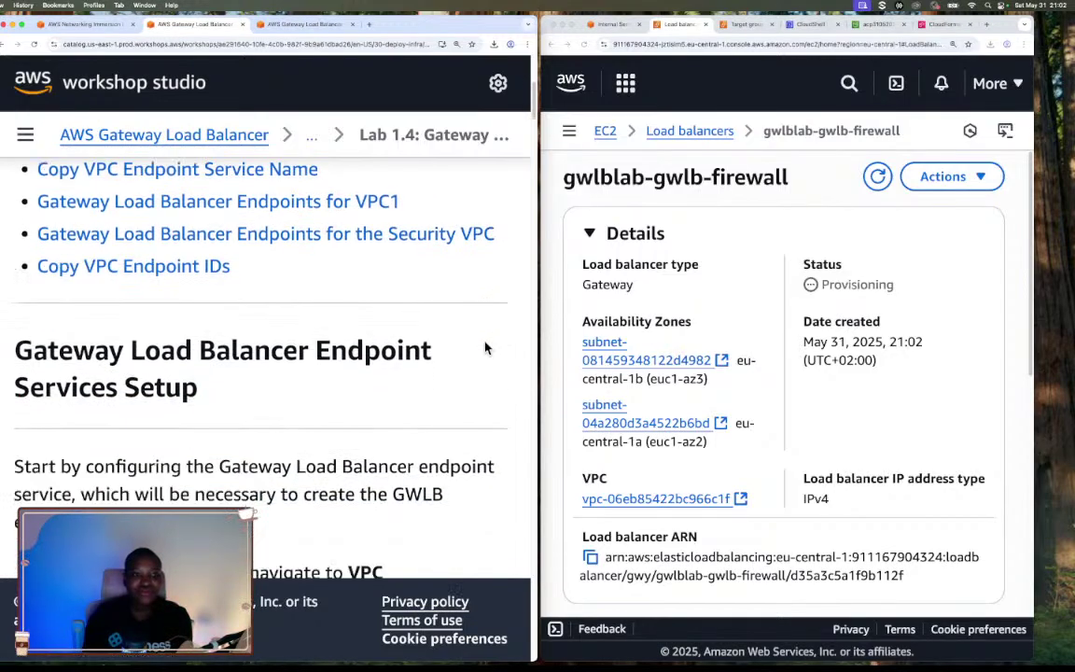
Read the workshop's endpoint service setup instructions and open the VPC console
{"action": "scroll", "coordinate": [484, 348], "scroll_direction": "down", "scroll_amount": 1}
{"action": "scroll", "coordinate": [485, 348], "scroll_direction": "down", "scroll_amount": 1}
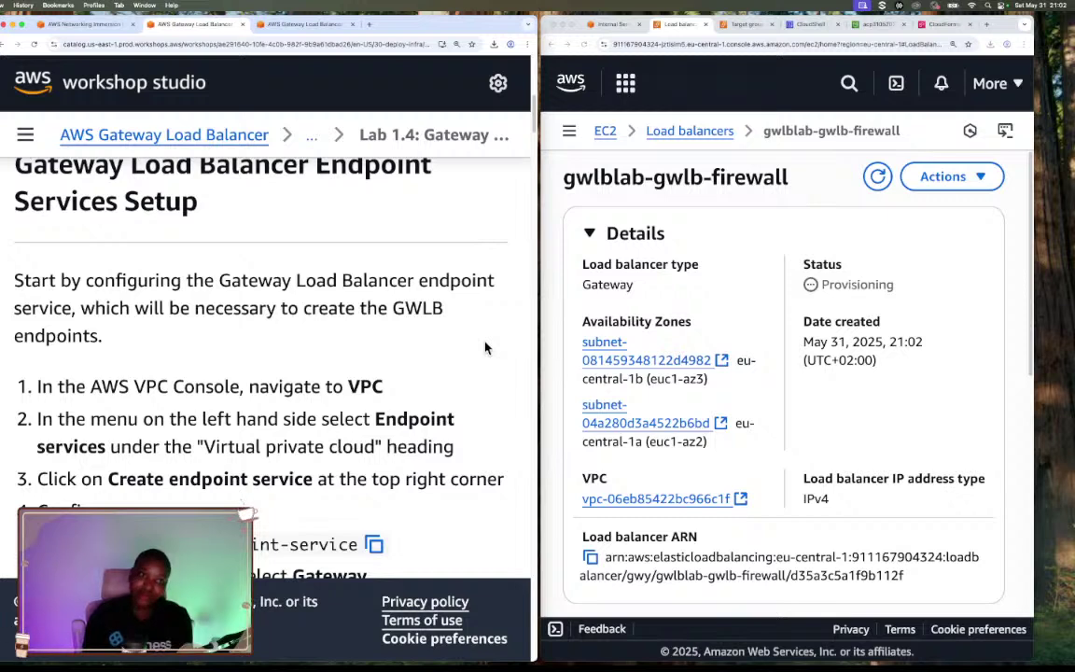
{"action": "scroll", "coordinate": [484, 348], "scroll_direction": "down", "scroll_amount": 1}
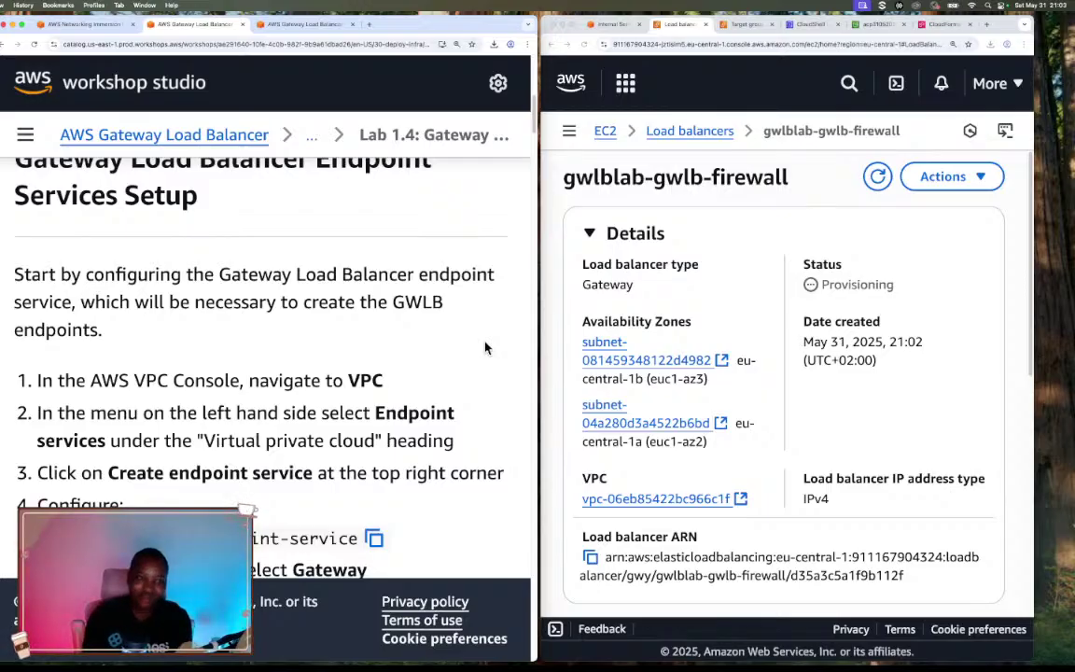
{"action": "scroll", "coordinate": [484, 348], "scroll_direction": "down", "scroll_amount": 1}
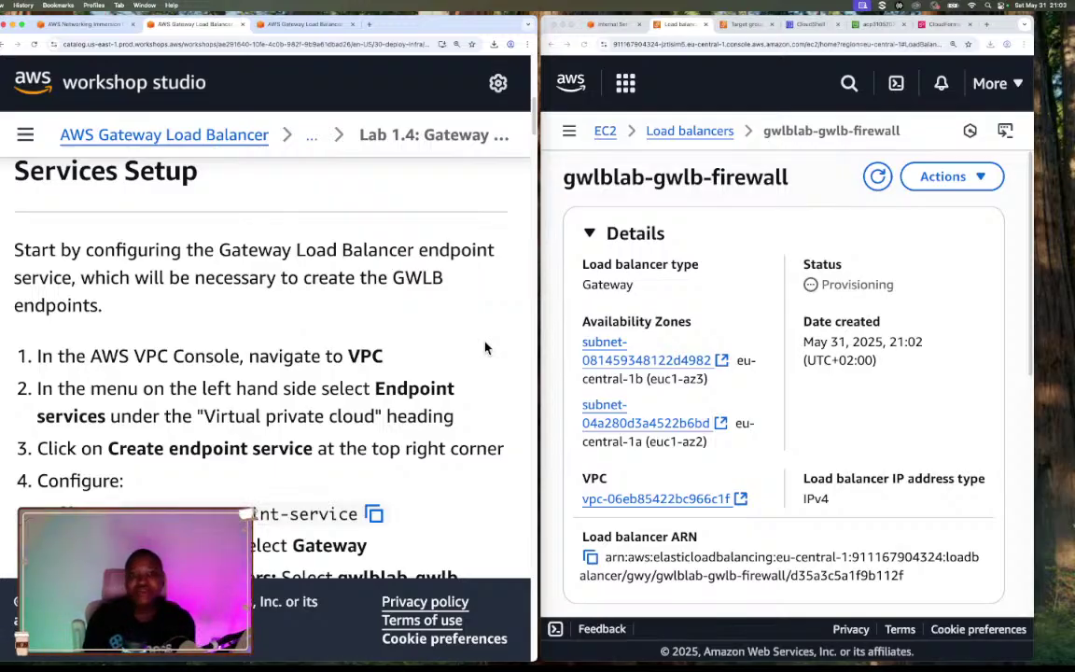
{"action": "scroll", "coordinate": [420, 350], "scroll_direction": "down", "scroll_amount": 2}
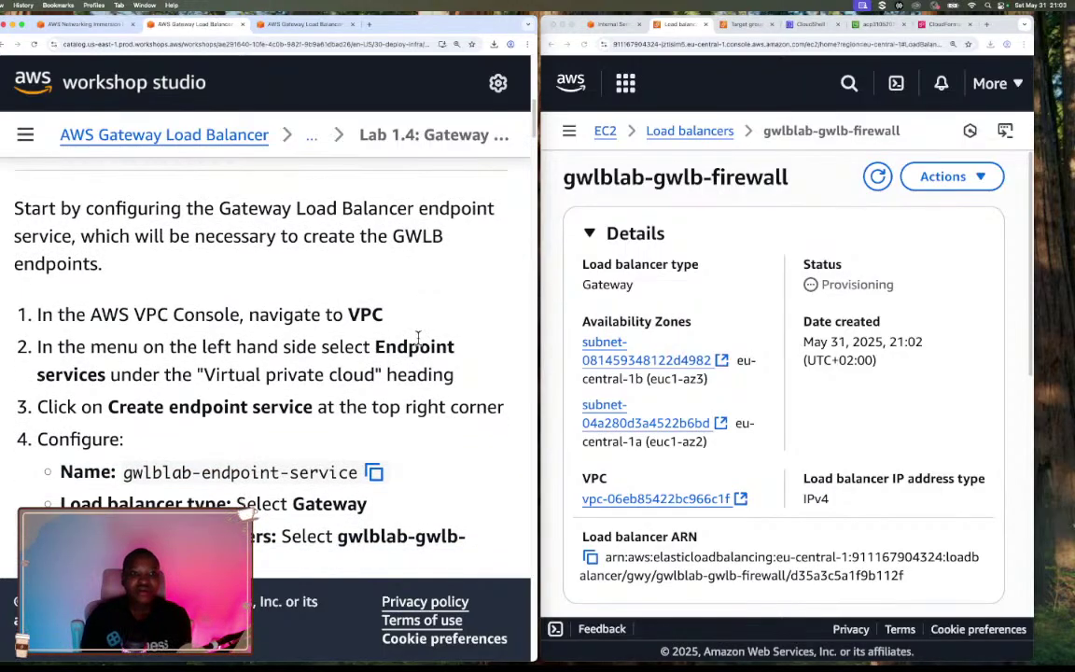
{"action": "scroll", "coordinate": [484, 352], "scroll_direction": "down", "scroll_amount": 3}
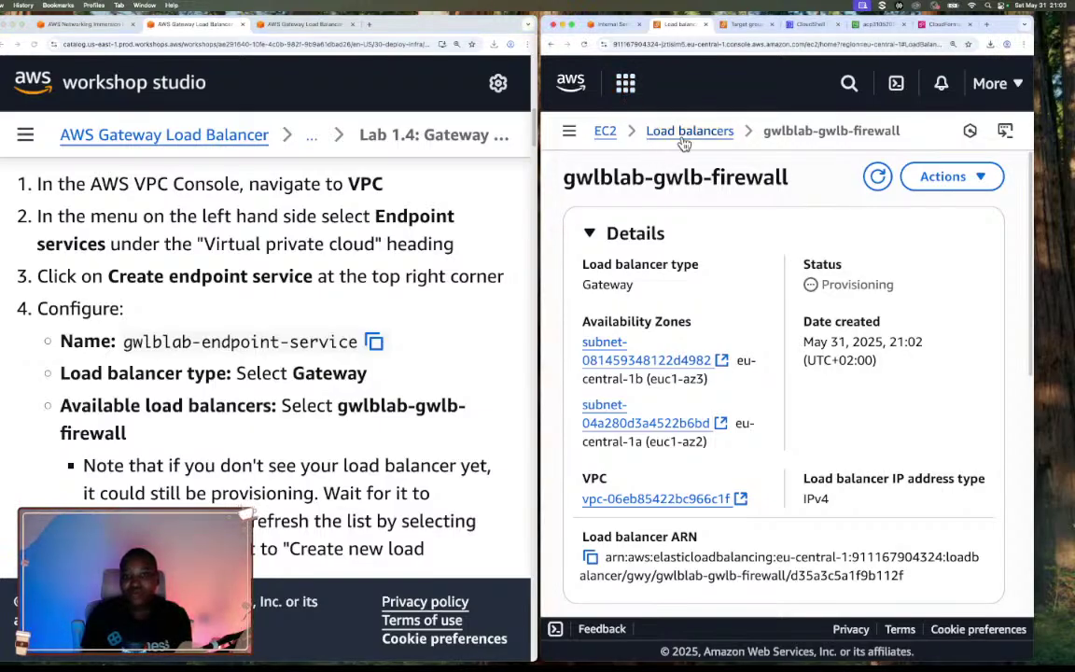
{"action": "left_click", "coordinate": [626, 84]}
{"action": "scroll", "coordinate": [691, 354], "scroll_direction": "down", "scroll_amount": 4}
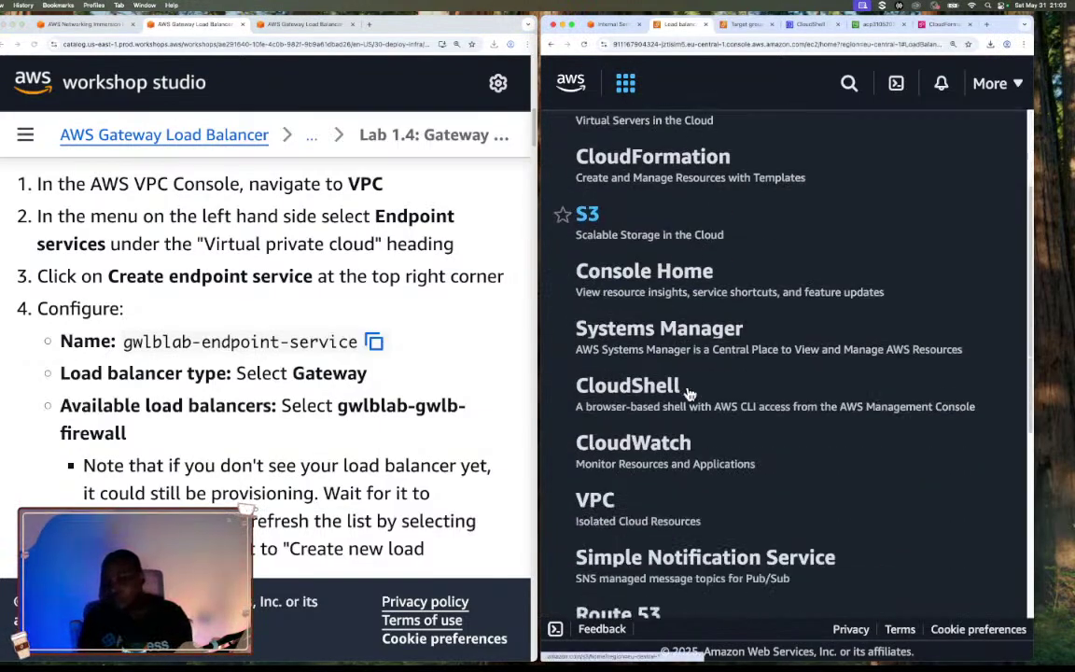
{"action": "left_click", "coordinate": [598, 442]}
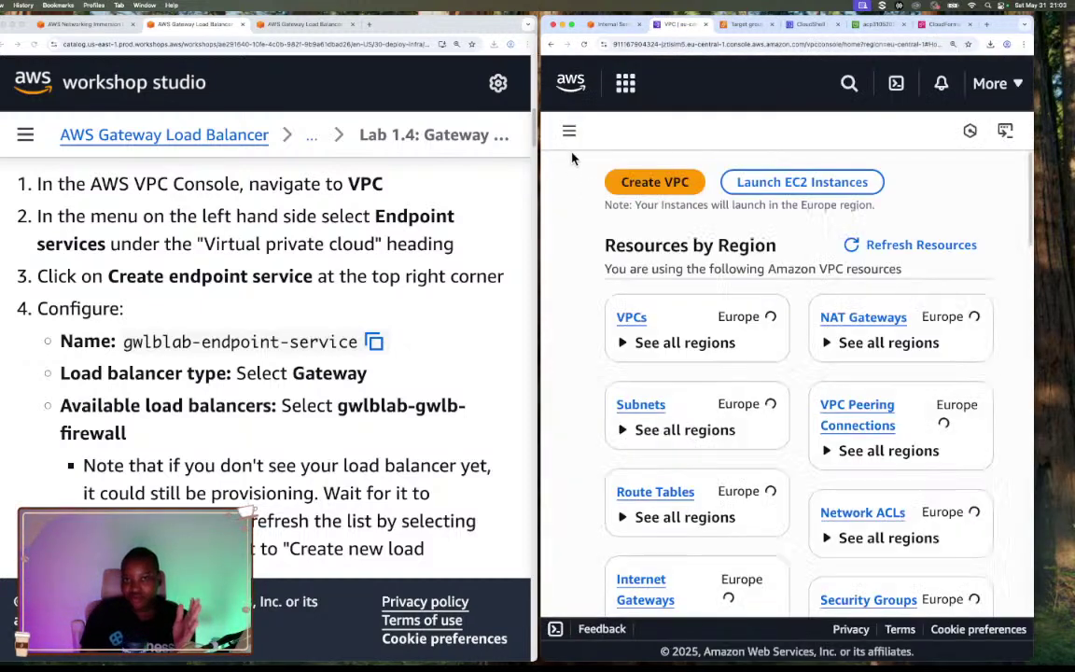
Open the list of endpoint services under PrivateLink and Lattice in the VPC console
{"action": "left_click", "coordinate": [570, 134]}
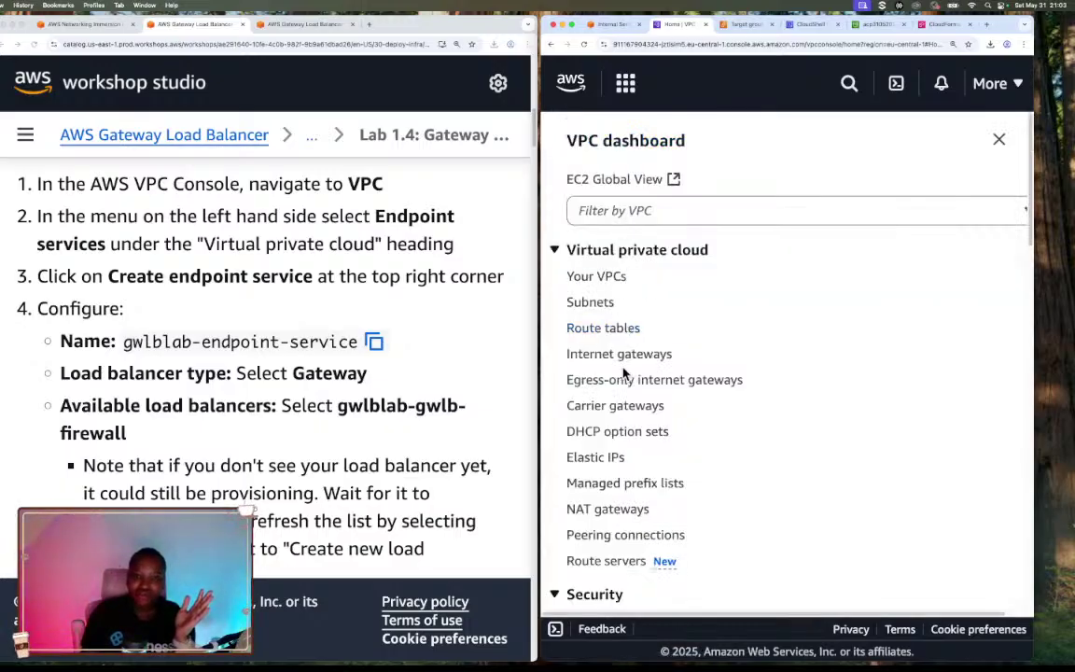
{"action": "scroll", "coordinate": [624, 375], "scroll_direction": "down", "scroll_amount": 4}
{"action": "scroll", "coordinate": [623, 373], "scroll_direction": "down", "scroll_amount": 1}
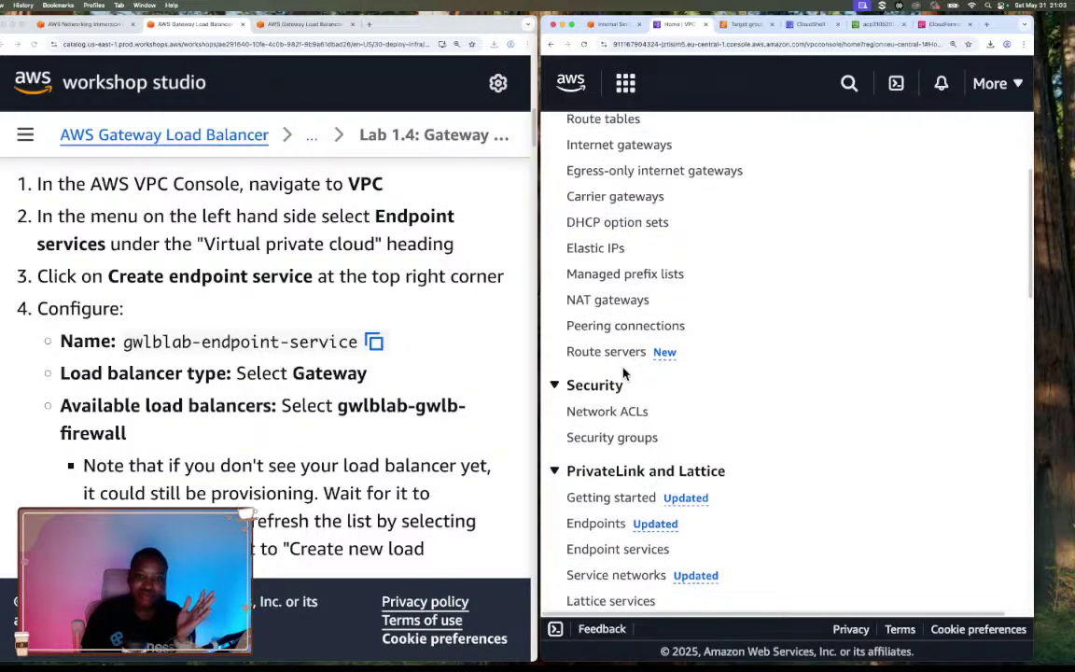
{"action": "scroll", "coordinate": [624, 373], "scroll_direction": "down", "scroll_amount": 2}
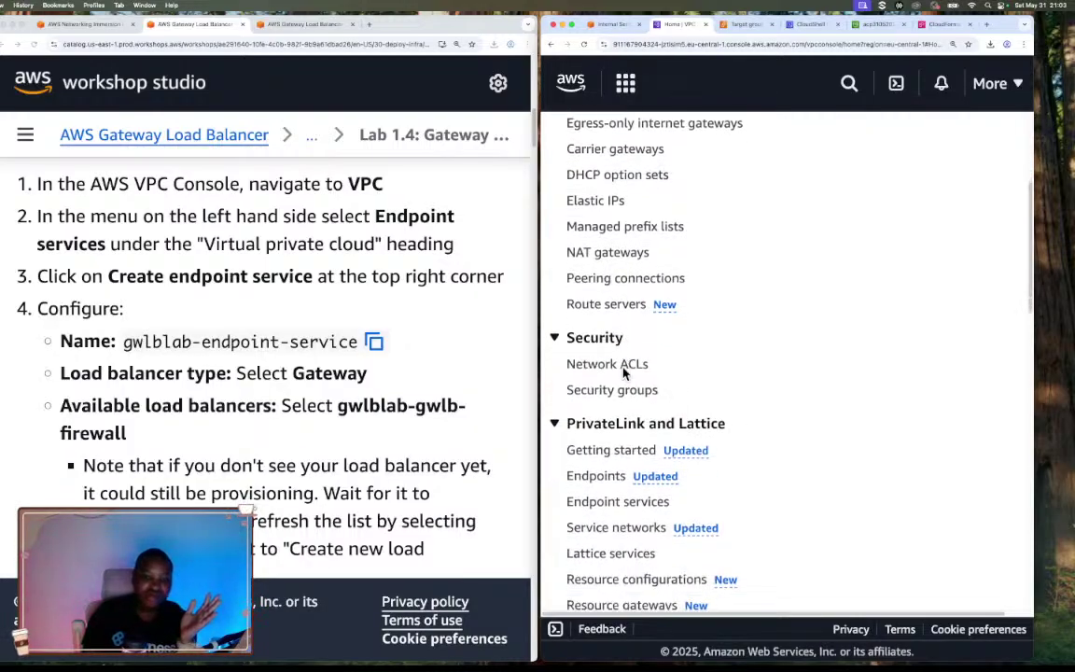
{"action": "left_click", "coordinate": [618, 502]}
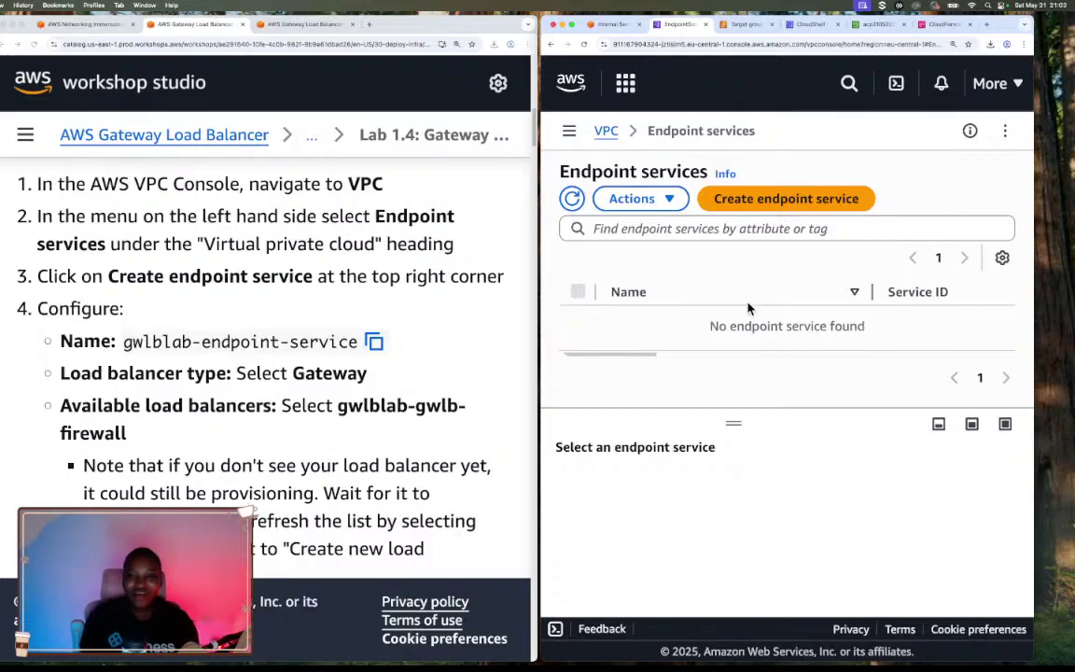
Start a new endpoint service named gwlblab-endpoint-service and set its load balancer type to Gateway
{"action": "left_click", "coordinate": [796, 203]}
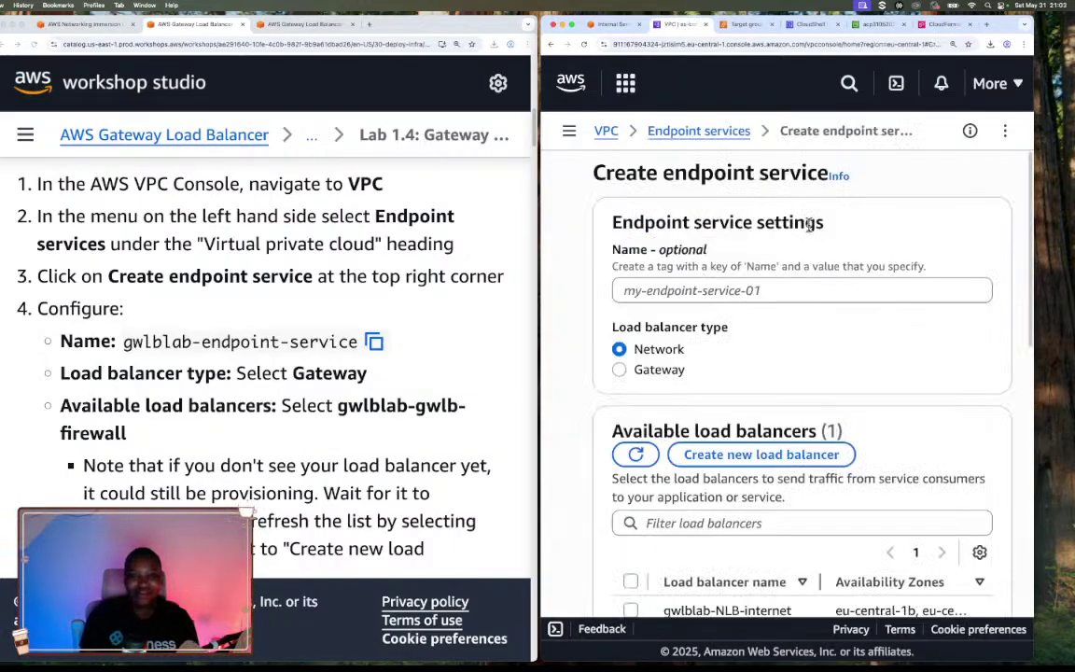
{"action": "left_click", "coordinate": [373, 341]}
{"action": "left_click", "coordinate": [375, 343]}
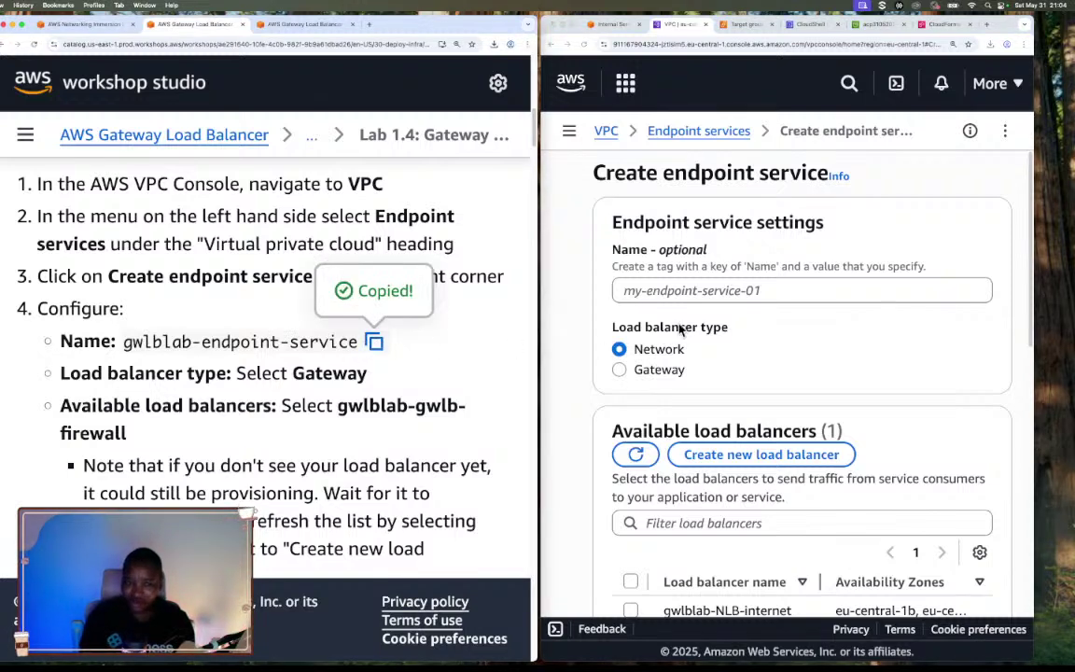
{"action": "left_click", "coordinate": [706, 292]}
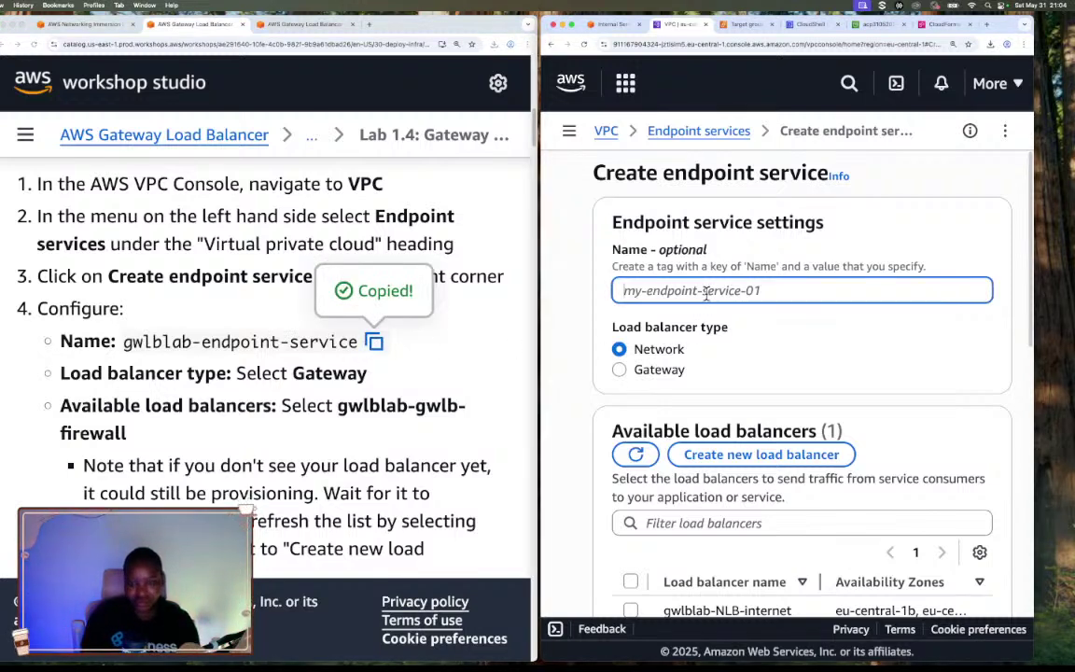
{"action": "key", "text": "super+v"}
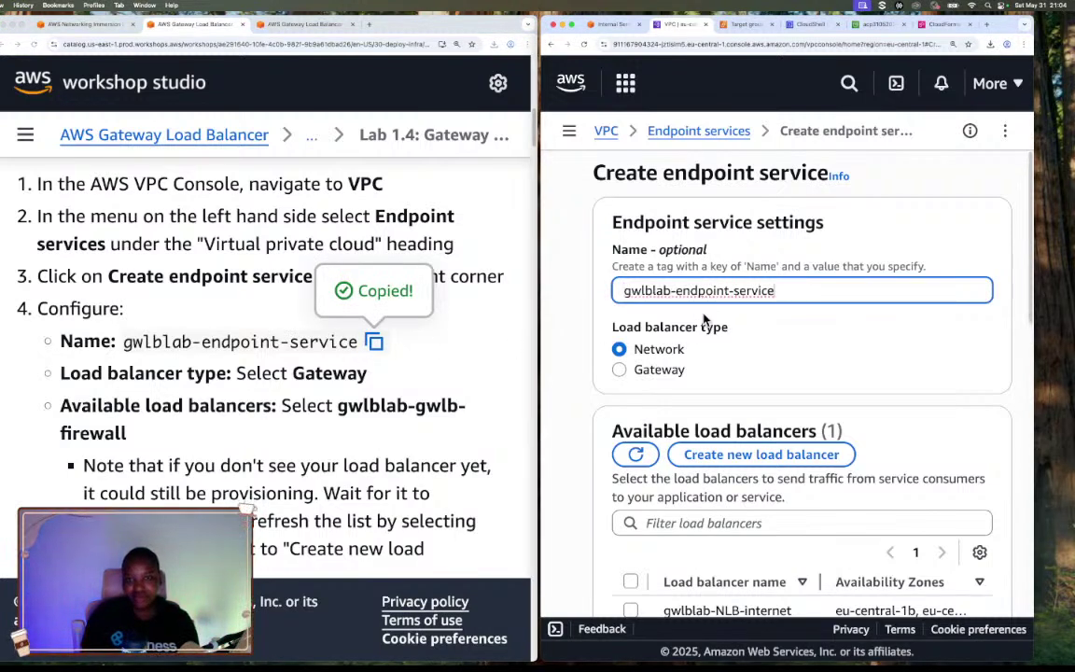
{"action": "left_click", "coordinate": [646, 373]}
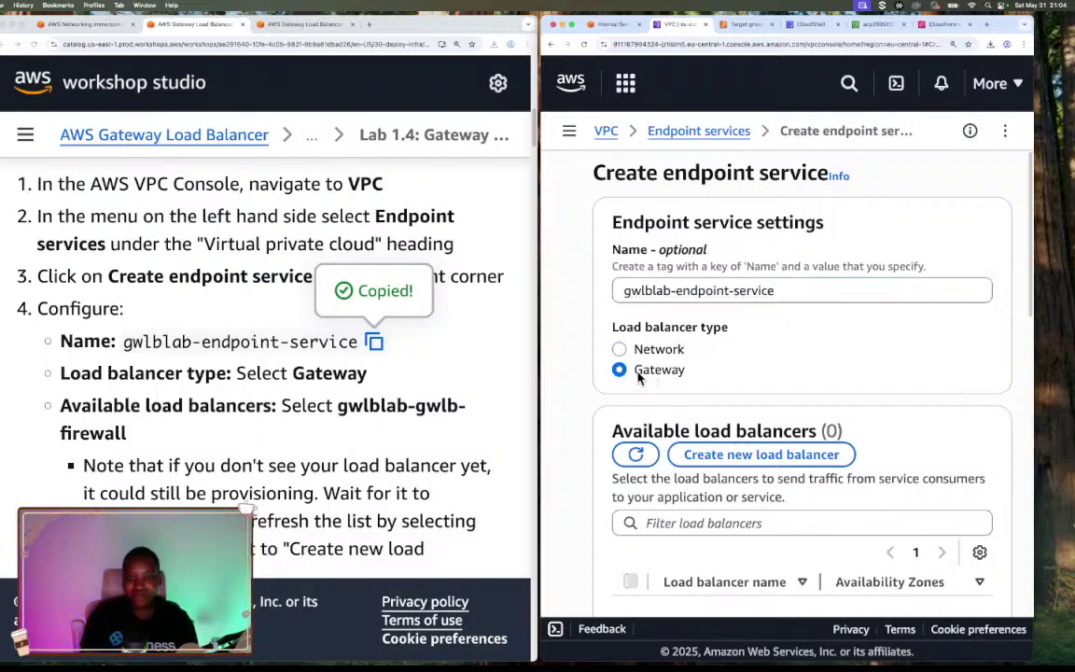
Refresh the endpoint service's available load balancers and select gwlblab-NLB-internet
{"action": "scroll", "coordinate": [767, 355], "scroll_direction": "down", "scroll_amount": 1}
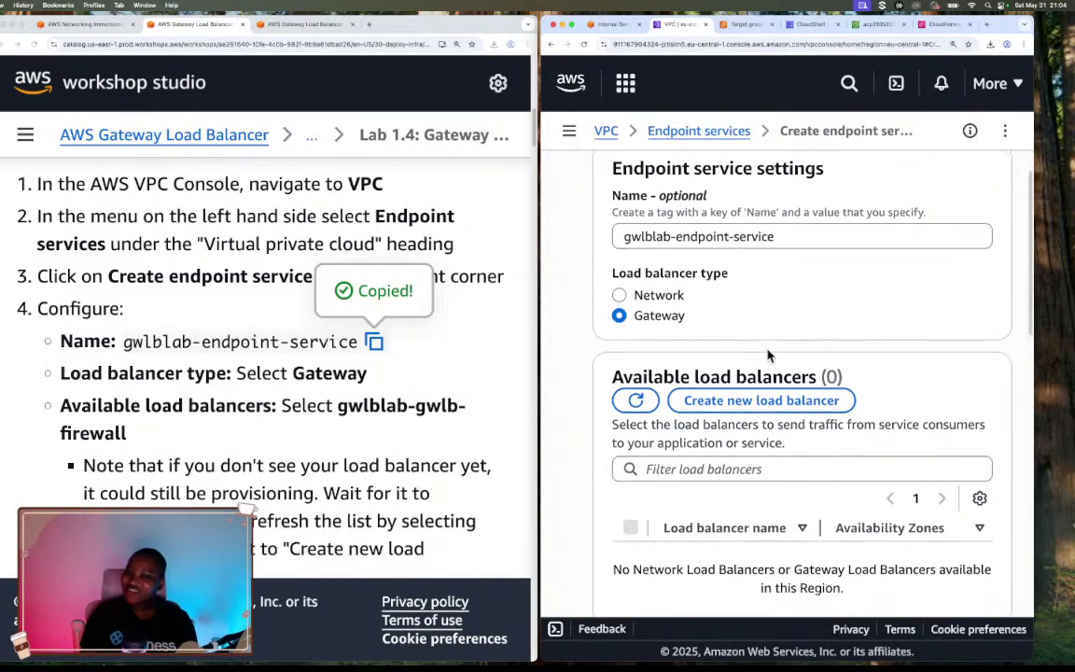
{"action": "scroll", "coordinate": [767, 355], "scroll_direction": "down", "scroll_amount": 1}
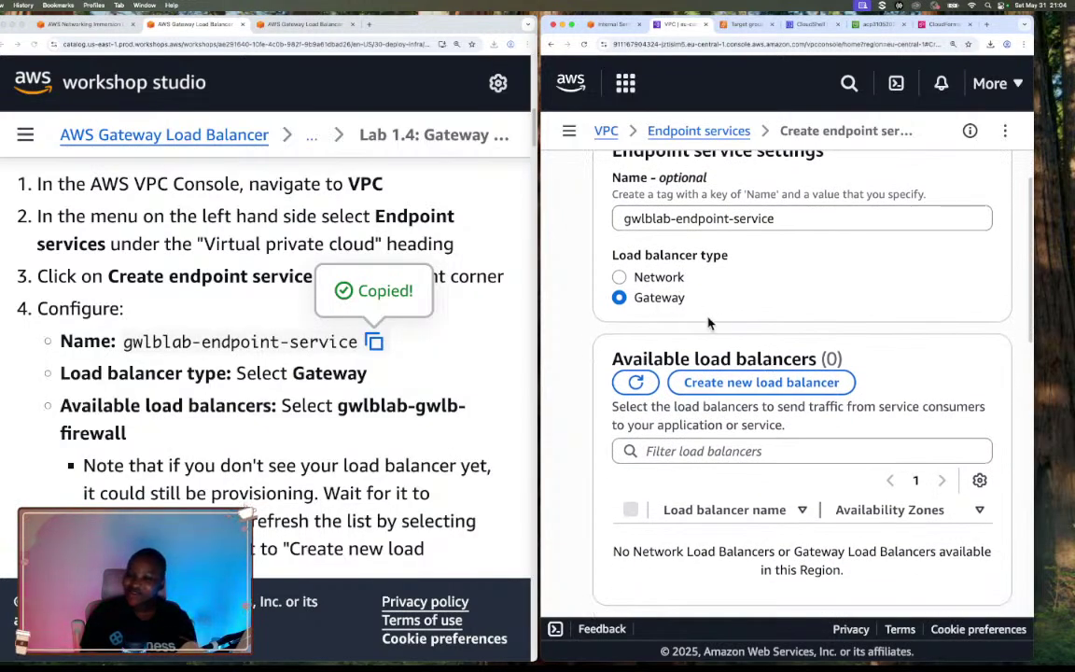
{"action": "scroll", "coordinate": [709, 321], "scroll_direction": "down", "scroll_amount": 1}
{"action": "scroll", "coordinate": [709, 320], "scroll_direction": "down", "scroll_amount": 1}
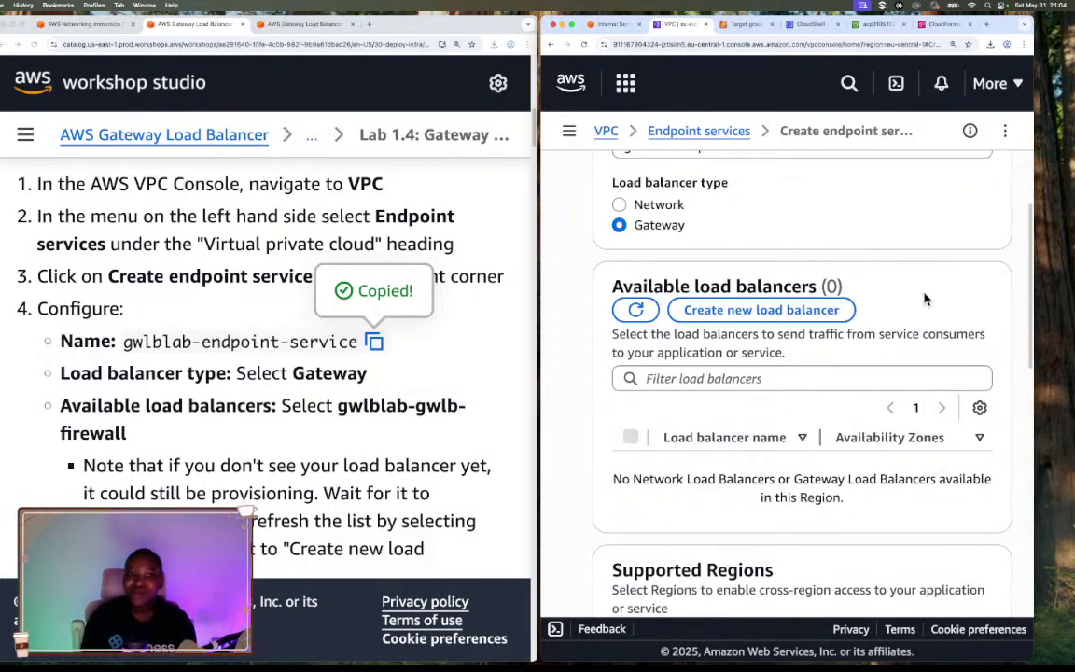
{"action": "scroll", "coordinate": [807, 370], "scroll_direction": "down", "scroll_amount": 1}
{"action": "scroll", "coordinate": [806, 370], "scroll_direction": "down", "scroll_amount": 2}
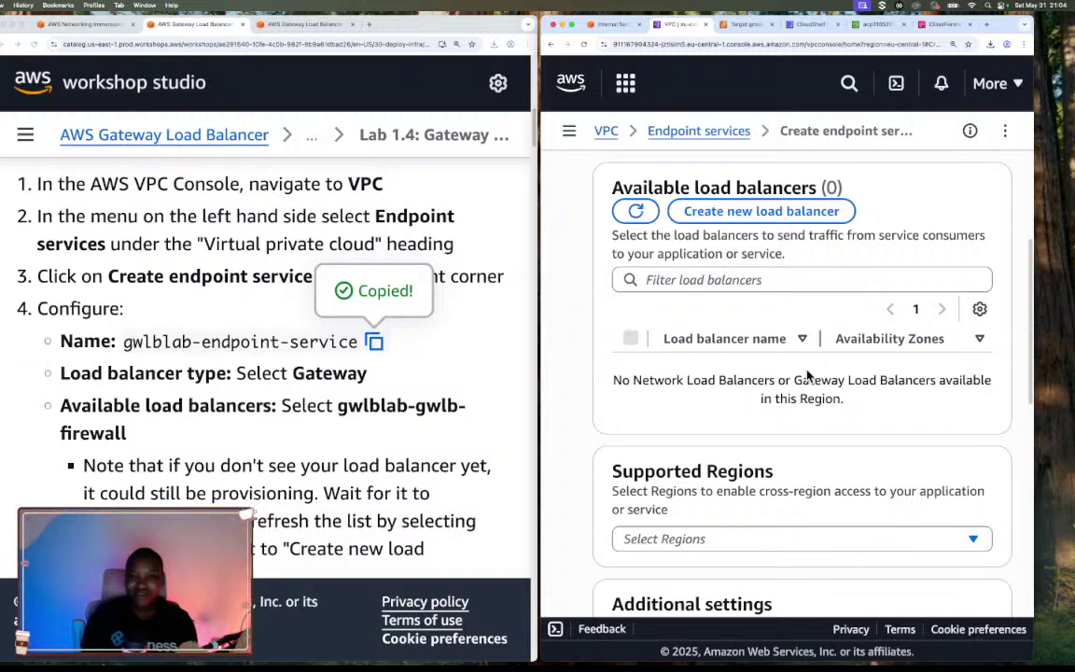
{"action": "scroll", "coordinate": [808, 374], "scroll_direction": "down", "scroll_amount": 1}
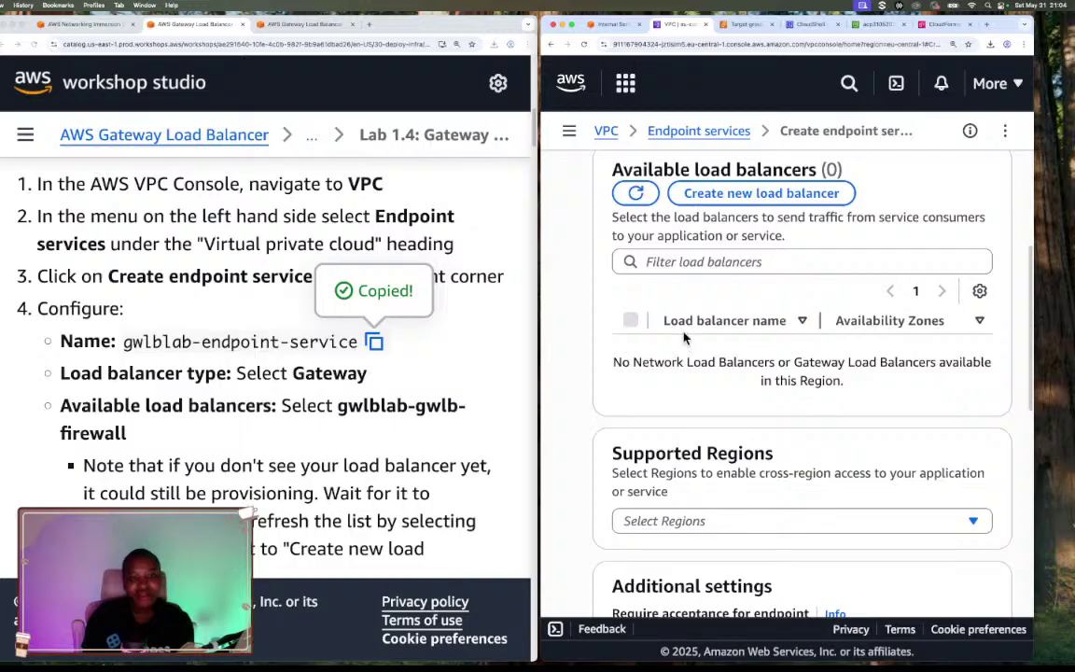
{"action": "left_click", "coordinate": [636, 193]}
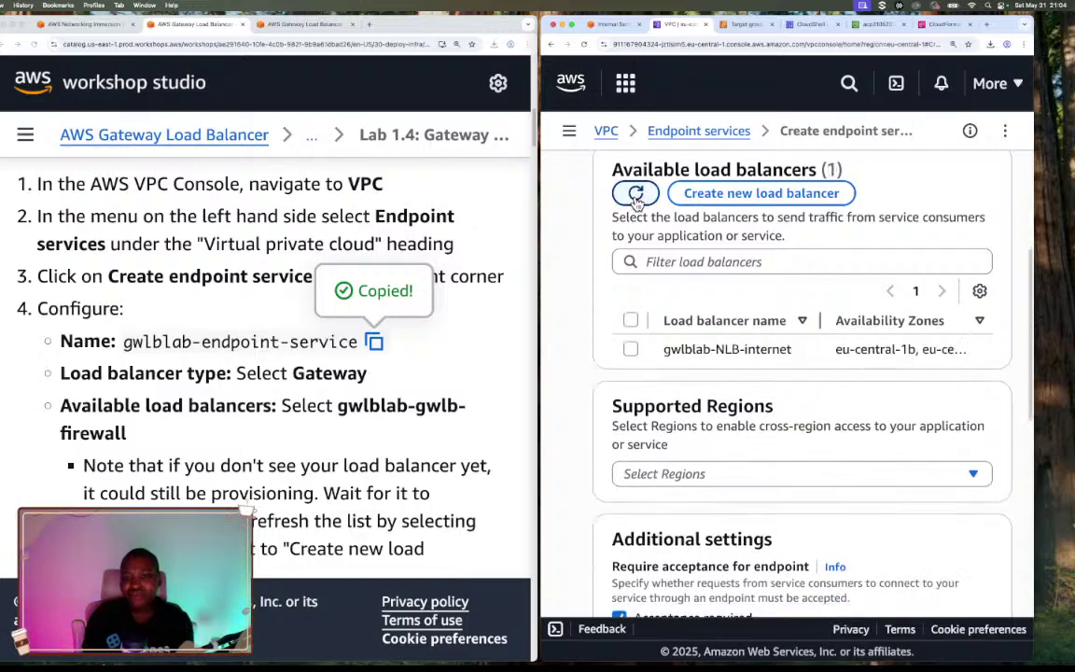
{"action": "left_click", "coordinate": [636, 193]}
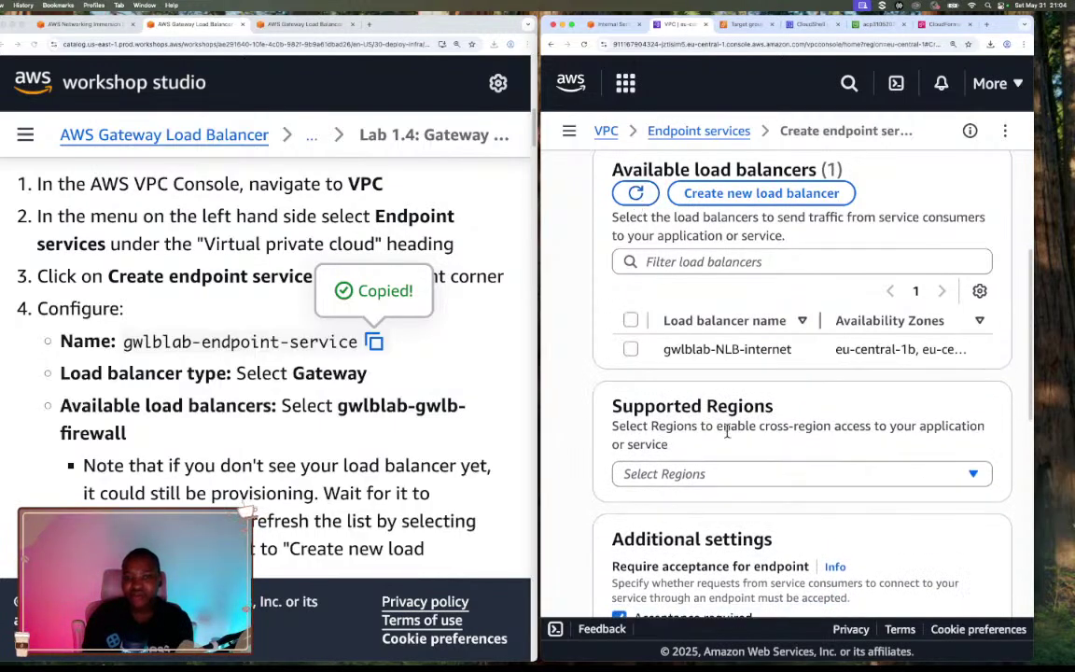
{"action": "left_click", "coordinate": [631, 350]}
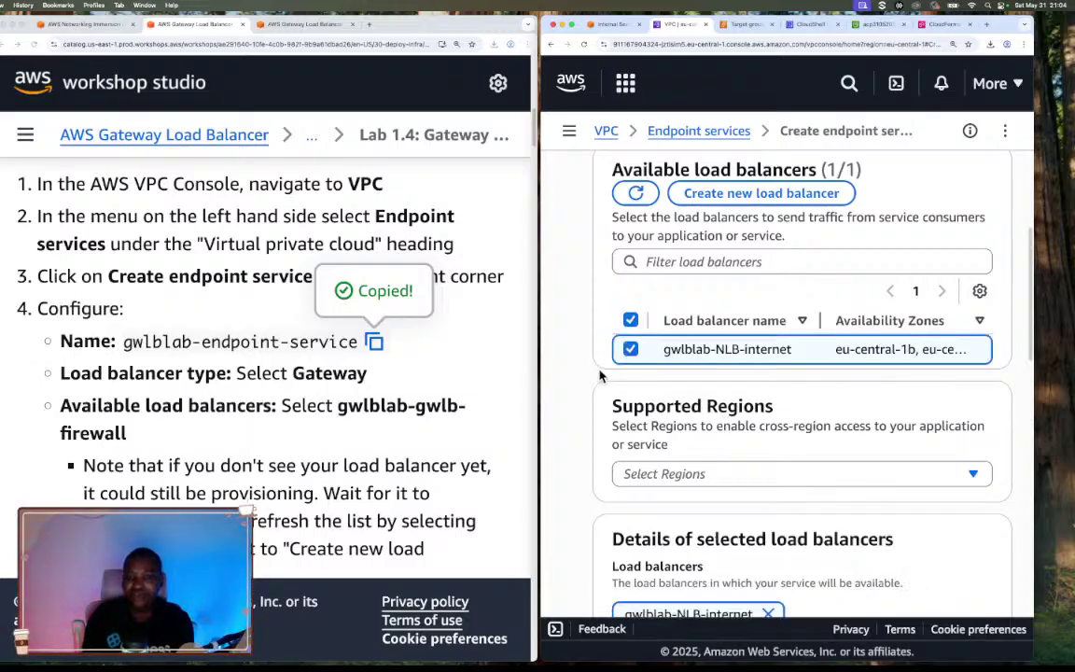
{"action": "left_click", "coordinate": [629, 202]}
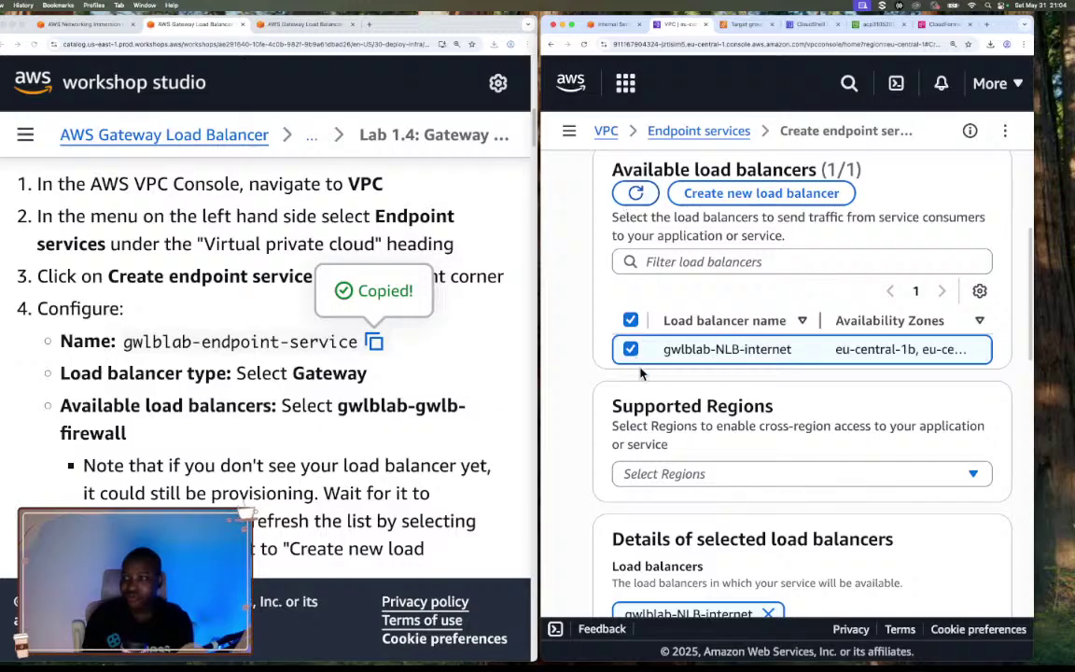
Look through the supported Regions options without choosing any, and read the workshop's instructions on additional settings
{"action": "scroll", "coordinate": [674, 396], "scroll_direction": "down", "scroll_amount": 2}
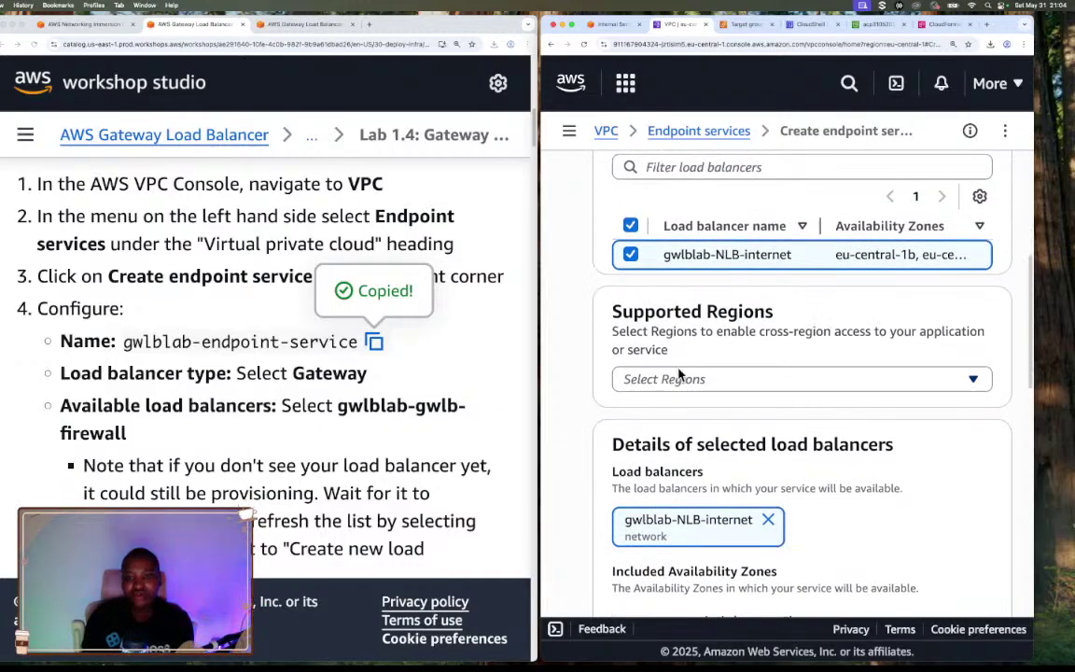
{"action": "left_click", "coordinate": [744, 383]}
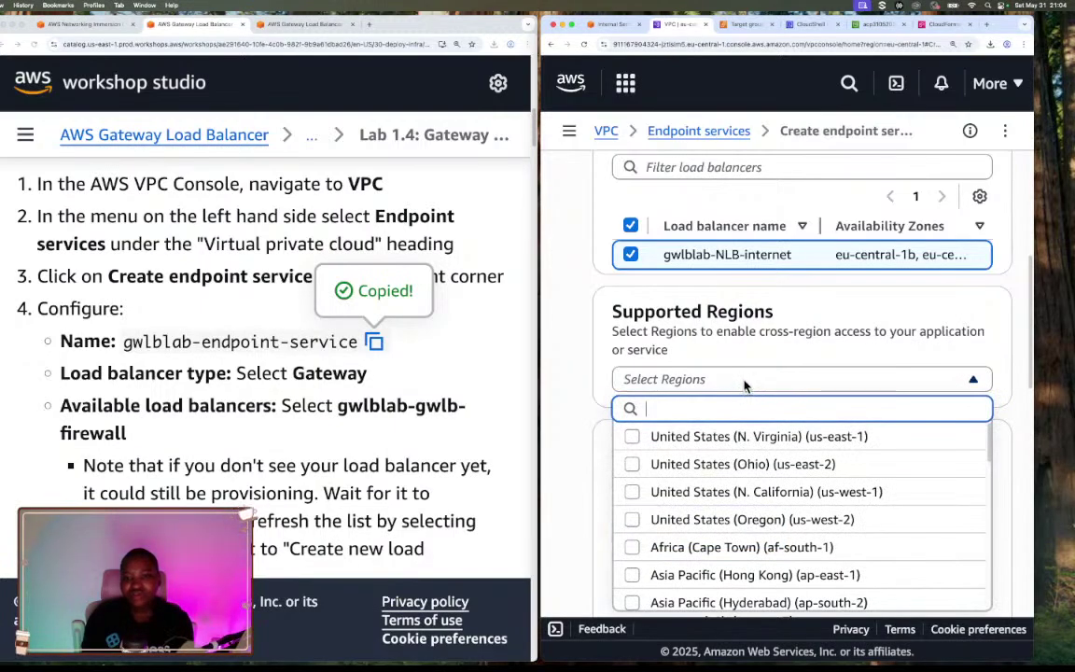
{"action": "left_click", "coordinate": [744, 381]}
{"action": "scroll", "coordinate": [434, 459], "scroll_direction": "down", "scroll_amount": 1}
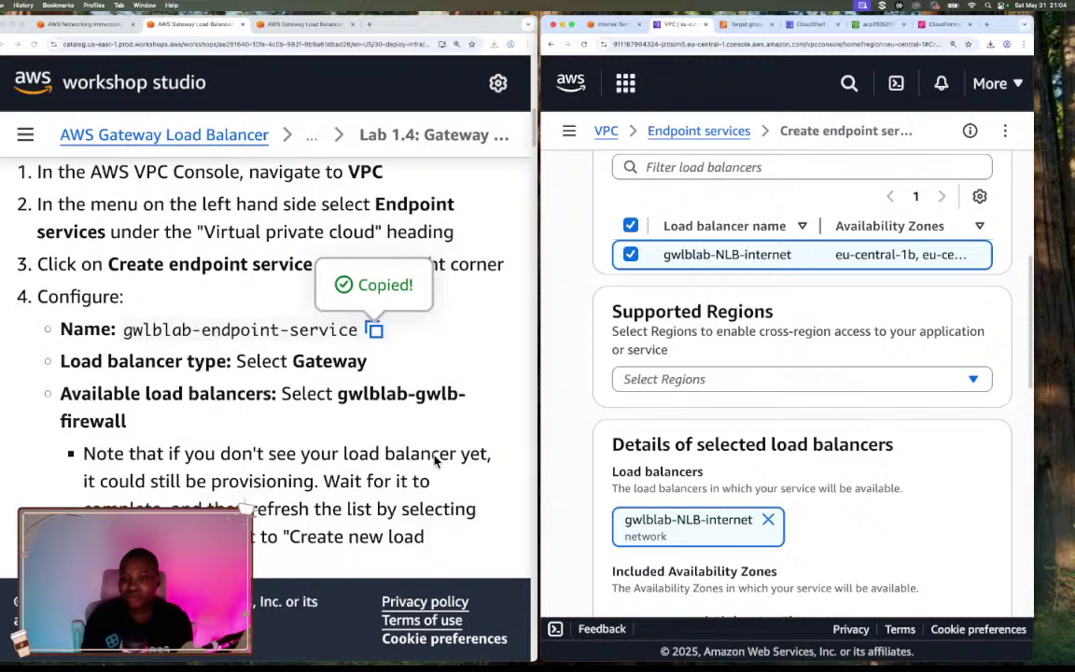
{"action": "scroll", "coordinate": [434, 460], "scroll_direction": "down", "scroll_amount": 3}
{"action": "scroll", "coordinate": [434, 459], "scroll_direction": "down", "scroll_amount": 1}
{"action": "scroll", "coordinate": [434, 459], "scroll_direction": "down", "scroll_amount": 5}
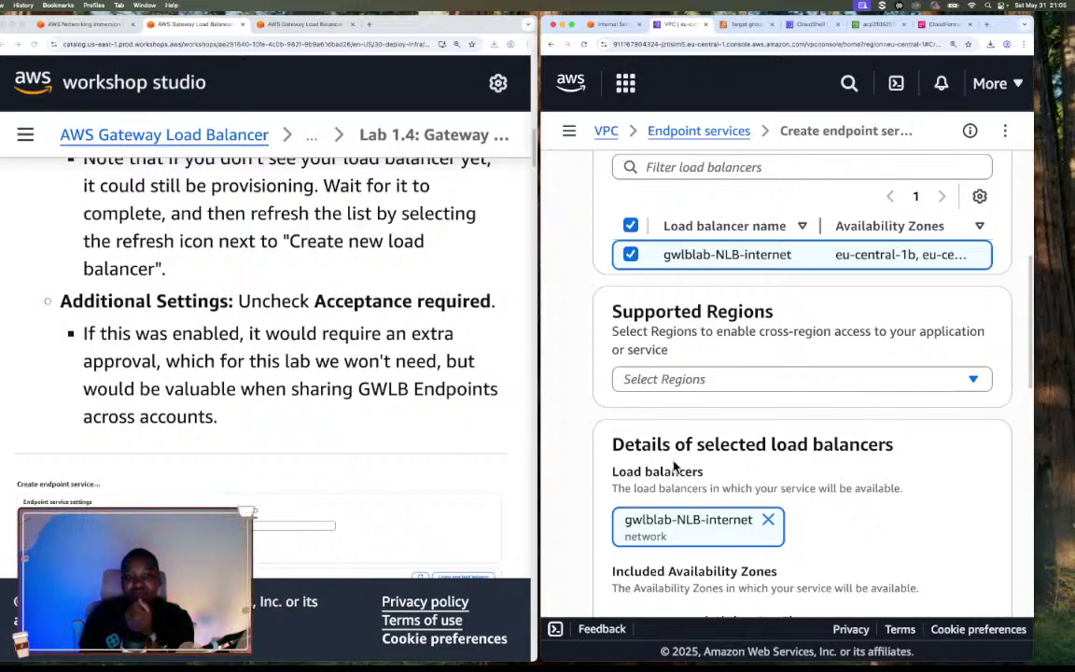
Turn off Acceptance required for the endpoint service and review the remaining additional settings
{"action": "scroll", "coordinate": [676, 466], "scroll_direction": "down", "scroll_amount": 2}
{"action": "scroll", "coordinate": [676, 467], "scroll_direction": "down", "scroll_amount": 5}
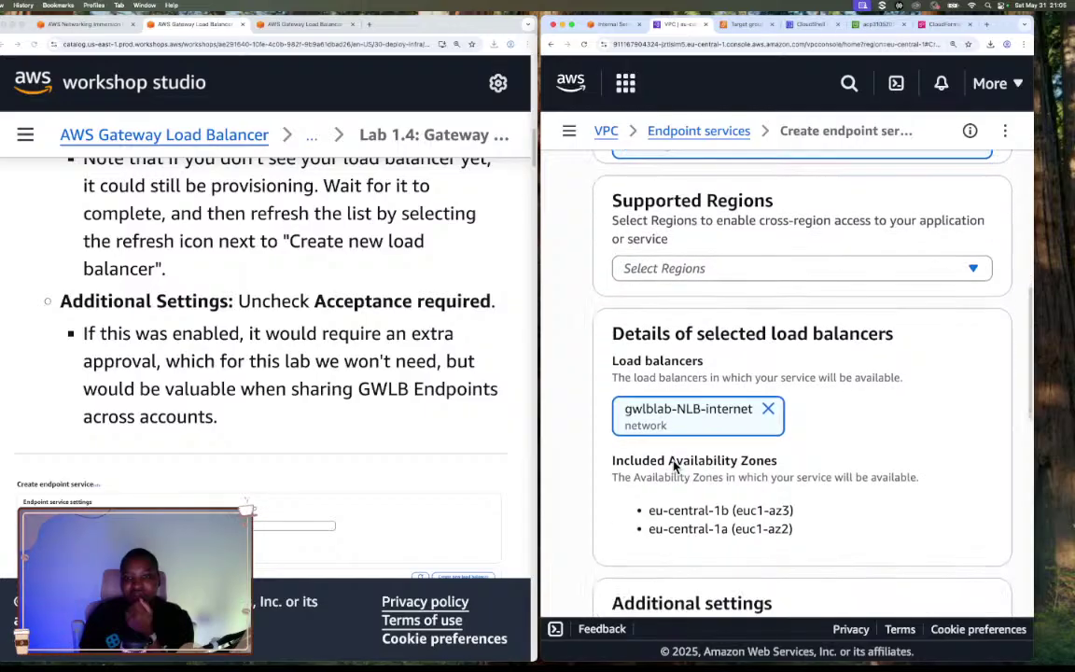
{"action": "scroll", "coordinate": [676, 467], "scroll_direction": "down", "scroll_amount": 6}
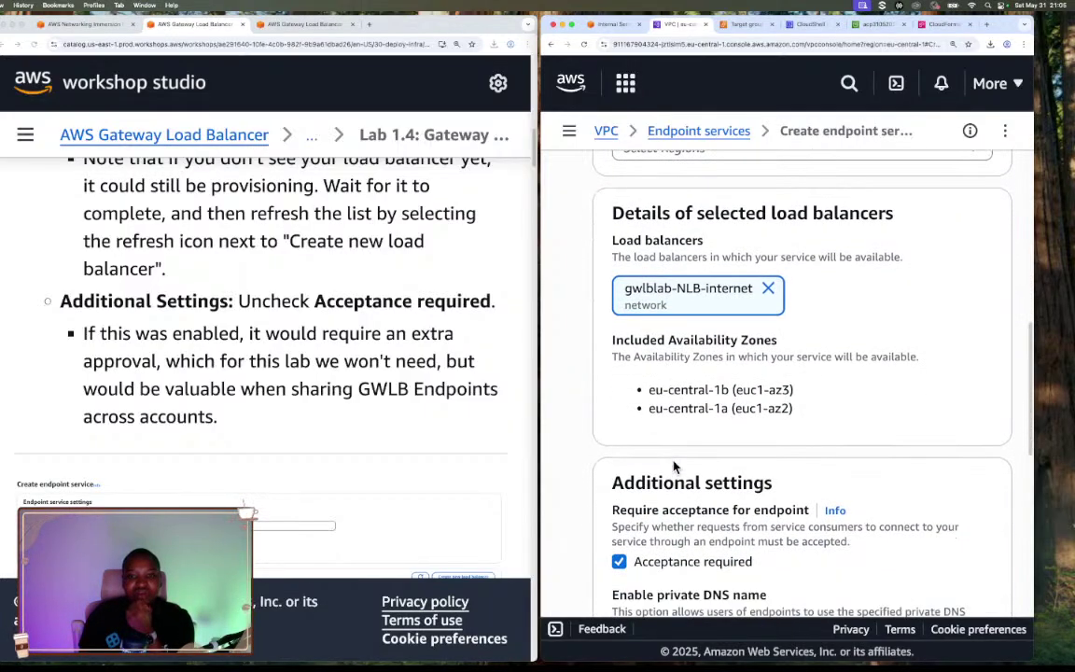
{"action": "scroll", "coordinate": [676, 467], "scroll_direction": "down", "scroll_amount": 2}
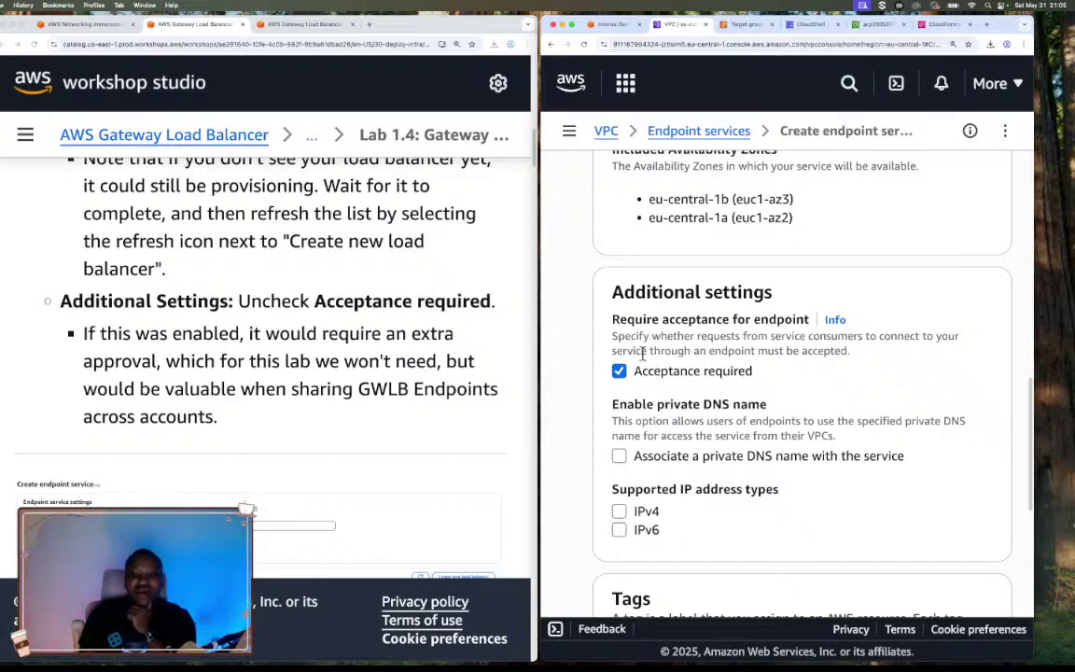
{"action": "left_click", "coordinate": [620, 371]}
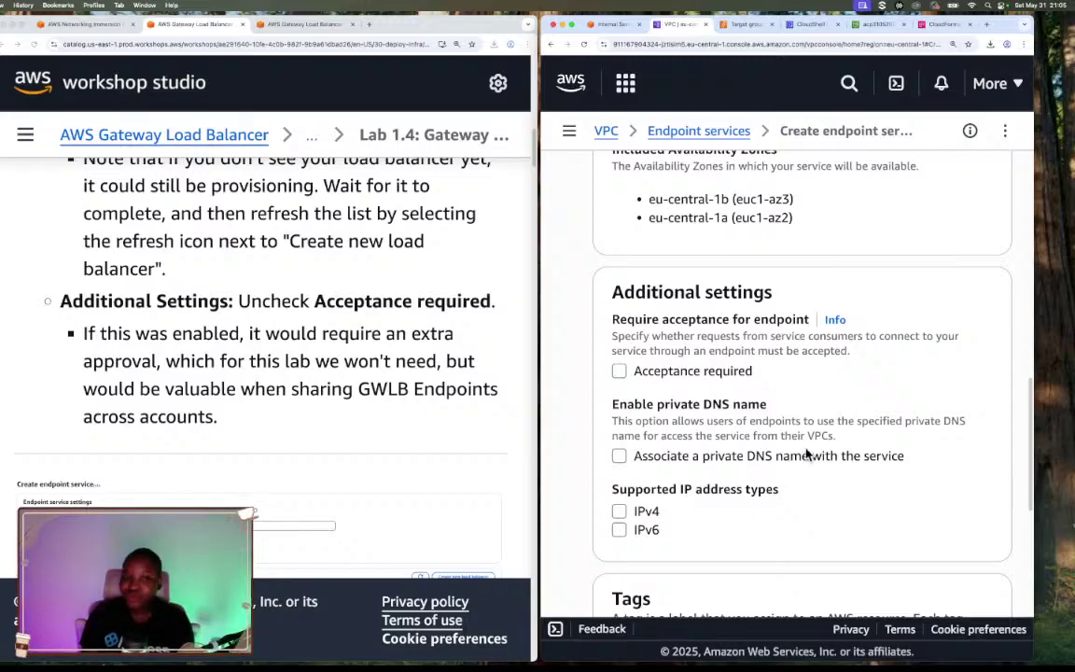
{"action": "scroll", "coordinate": [803, 450], "scroll_direction": "down", "scroll_amount": 1}
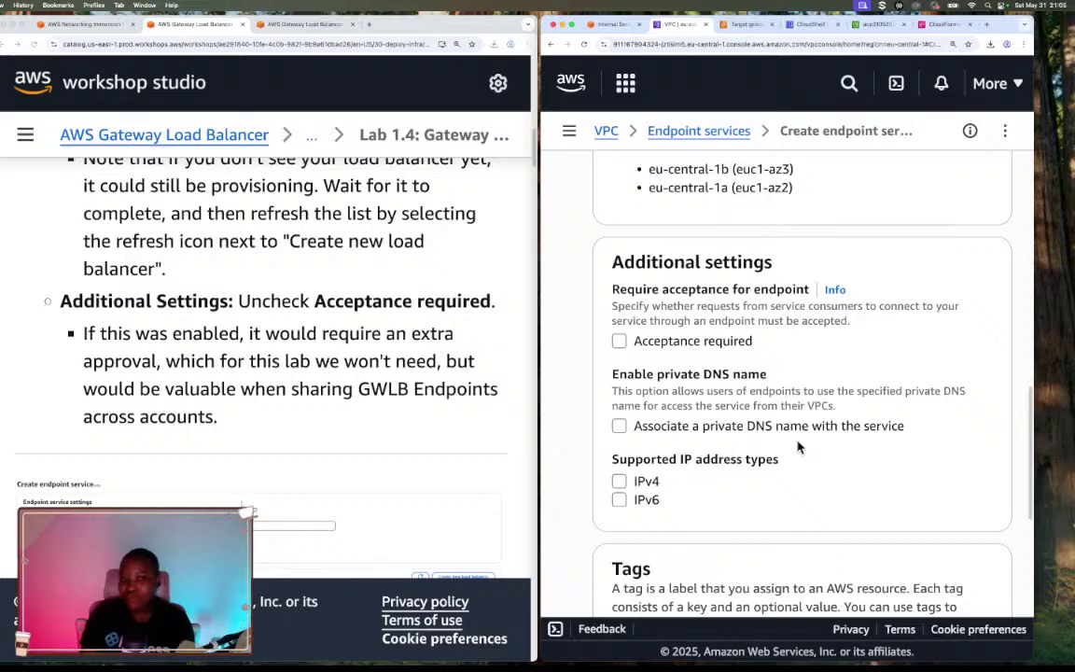
{"action": "scroll", "coordinate": [798, 448], "scroll_direction": "down", "scroll_amount": 1}
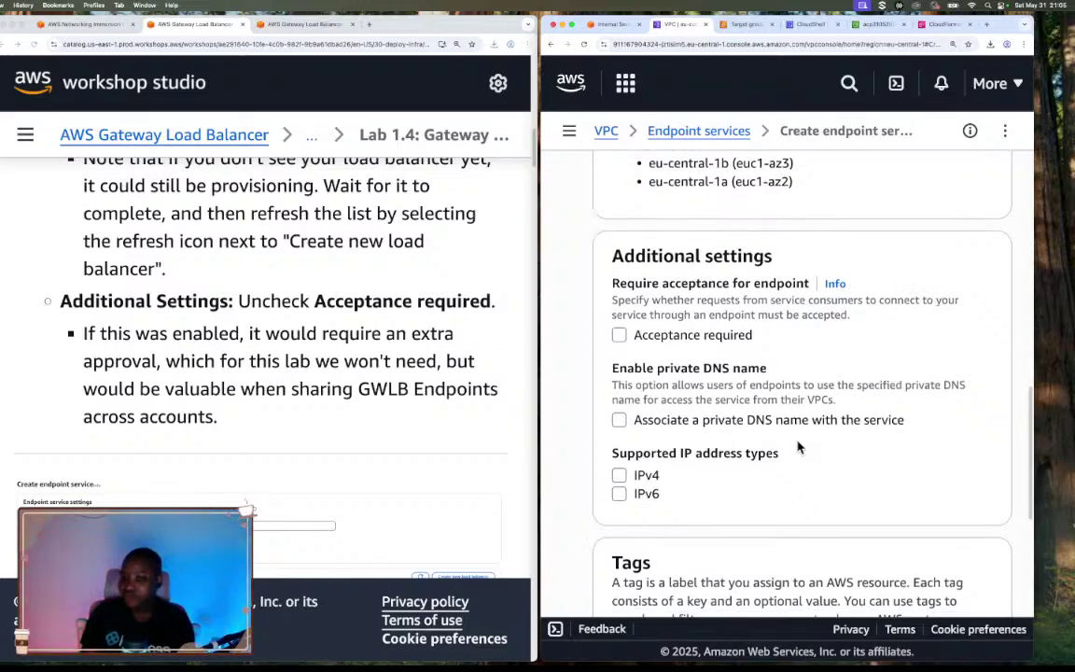
Review the remaining settings and the Name tag, then create the gwlblab-endpoint-service endpoint service
{"action": "scroll", "coordinate": [798, 448], "scroll_direction": "down", "scroll_amount": 1}
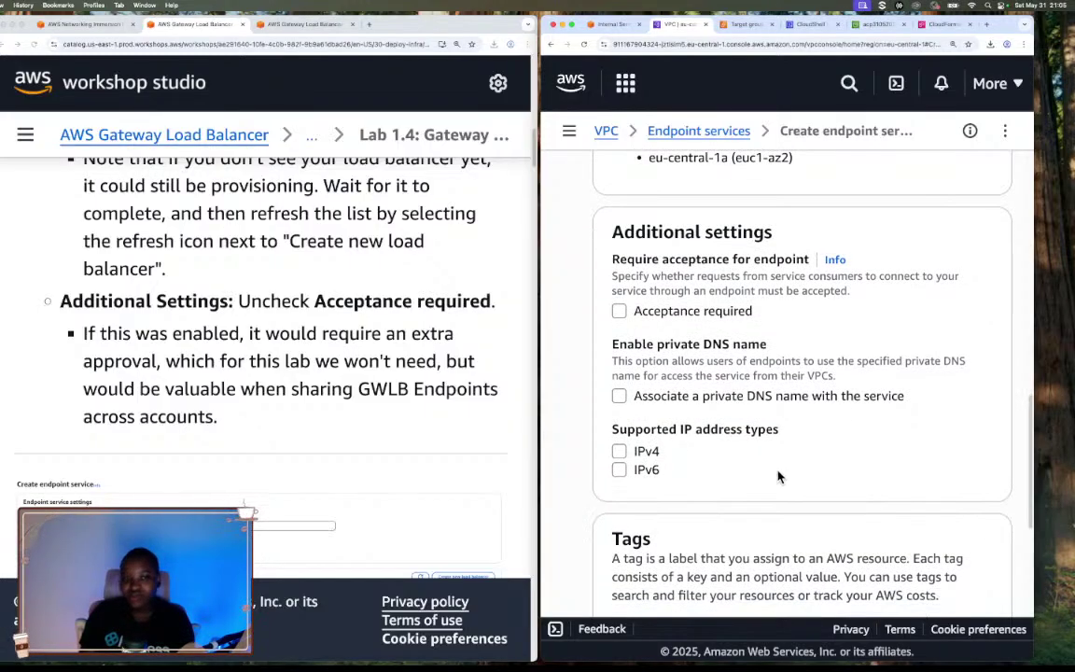
{"action": "scroll", "coordinate": [777, 475], "scroll_direction": "down", "scroll_amount": 3}
{"action": "scroll", "coordinate": [777, 475], "scroll_direction": "down", "scroll_amount": 4}
{"action": "scroll", "coordinate": [451, 421], "scroll_direction": "down", "scroll_amount": 10}
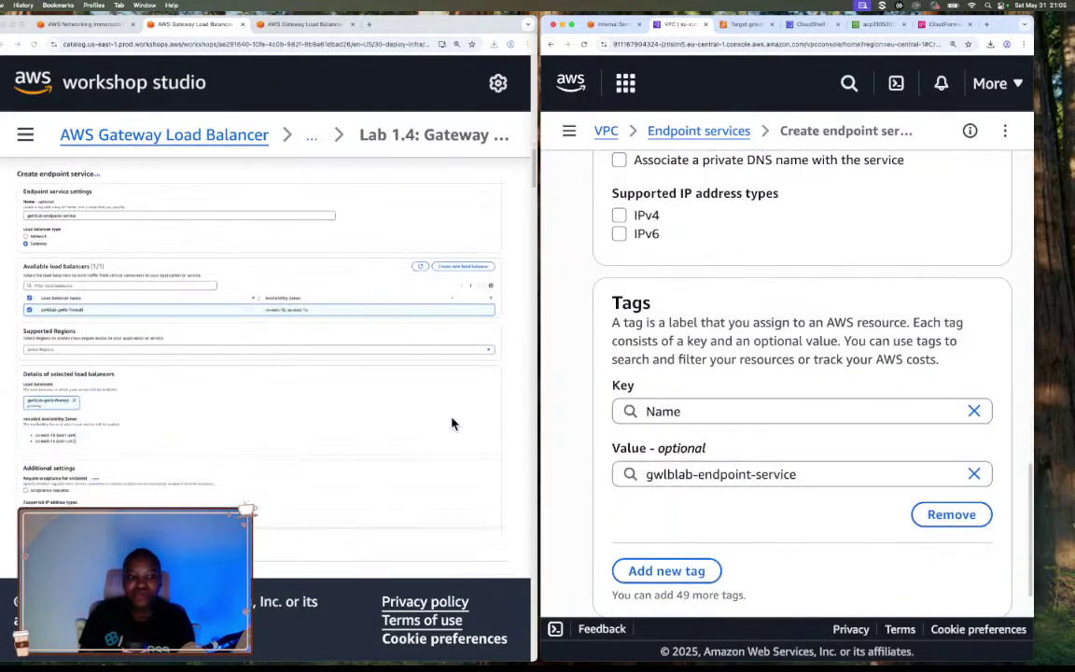
{"action": "scroll", "coordinate": [451, 424], "scroll_direction": "down", "scroll_amount": 5}
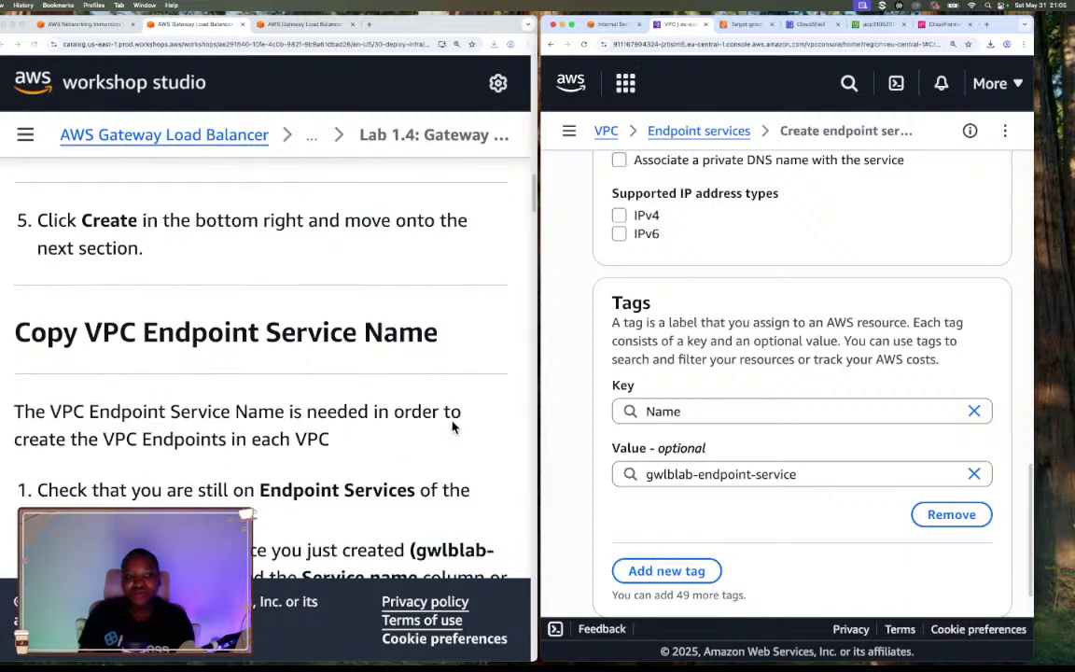
{"action": "scroll", "coordinate": [451, 439], "scroll_direction": "down", "scroll_amount": 1}
{"action": "scroll", "coordinate": [938, 513], "scroll_direction": "down", "scroll_amount": 2}
{"action": "left_click", "coordinate": [971, 582]}
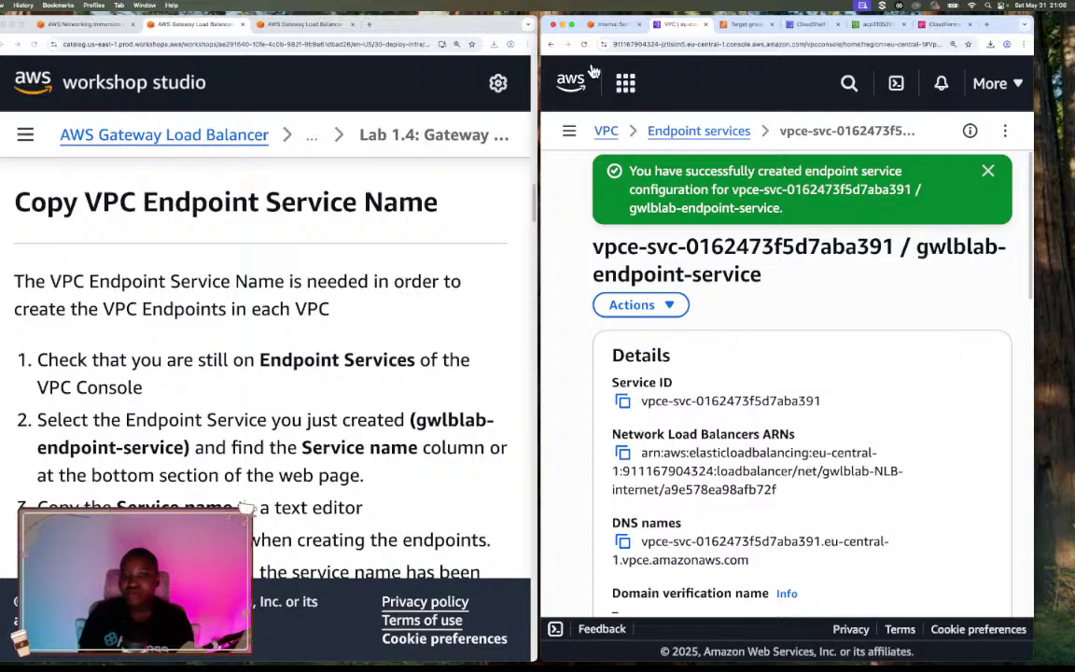
Return to the endpoint services list, select gwlblab-endpoint-service, and examine its type, service name, state and details
{"action": "left_click", "coordinate": [736, 133]}
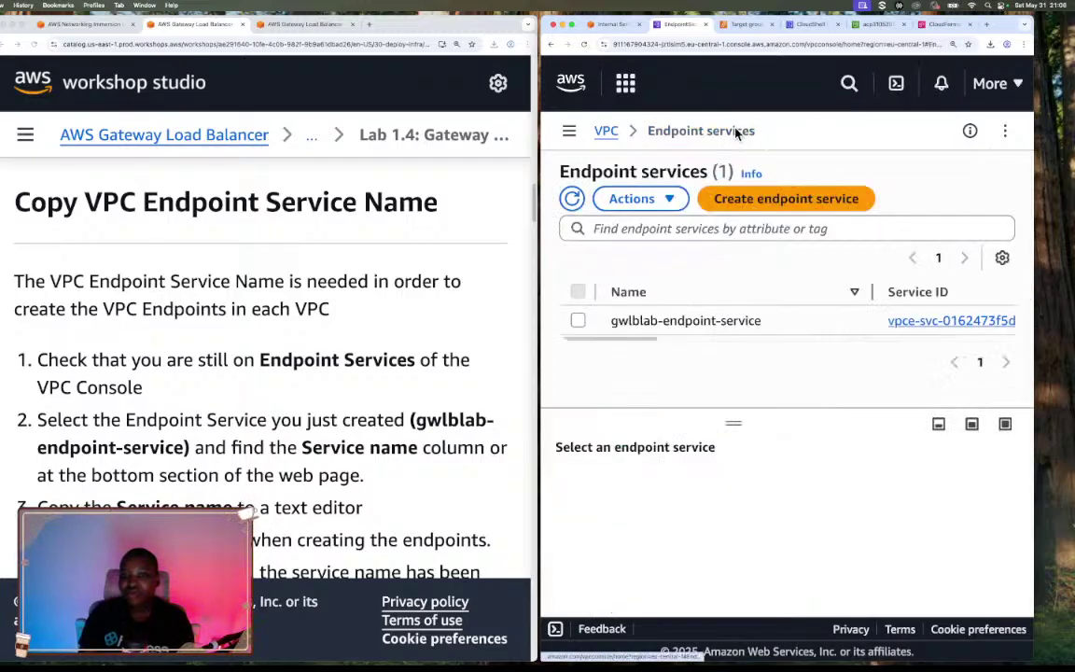
{"action": "left_click_drag", "start_coordinate": [626, 341], "coordinate": [744, 353]}
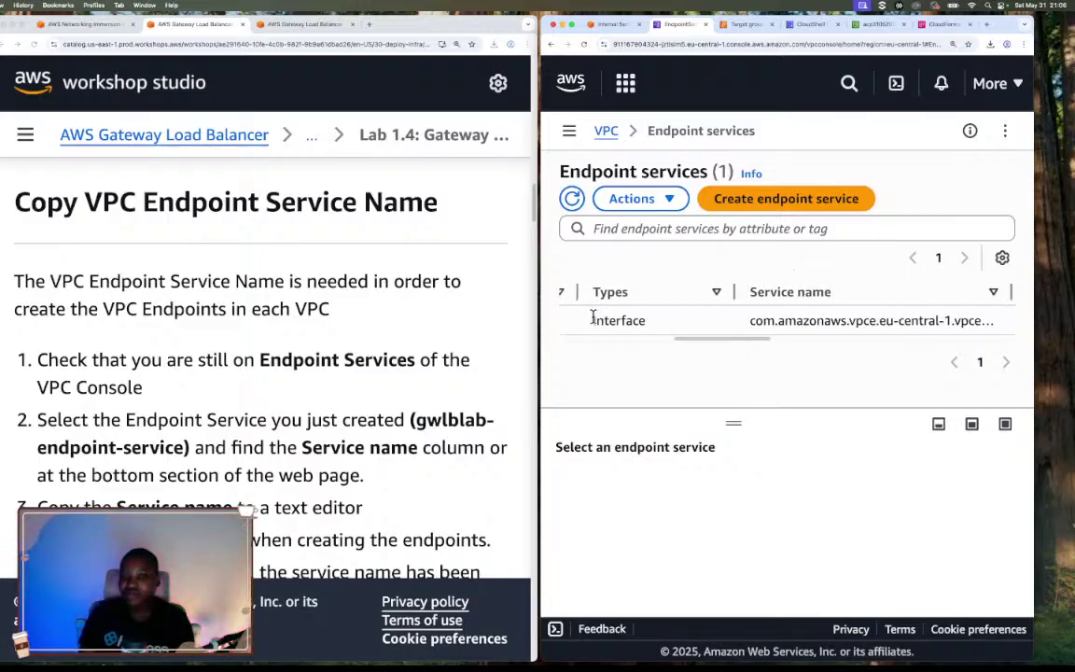
{"action": "left_click_drag", "start_coordinate": [591, 320], "coordinate": [649, 329]}
{"action": "left_click", "coordinate": [670, 334]}
{"action": "left_click_drag", "start_coordinate": [734, 343], "coordinate": [713, 356]}
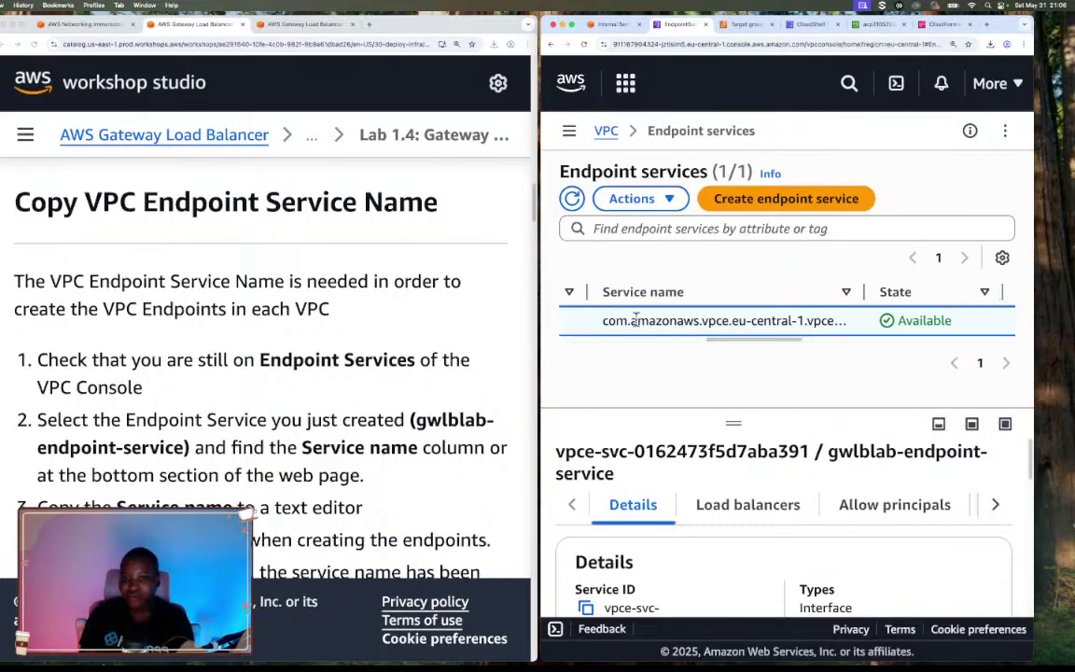
{"action": "left_click_drag", "start_coordinate": [602, 316], "coordinate": [589, 342]}
{"action": "left_click", "coordinate": [719, 338]}
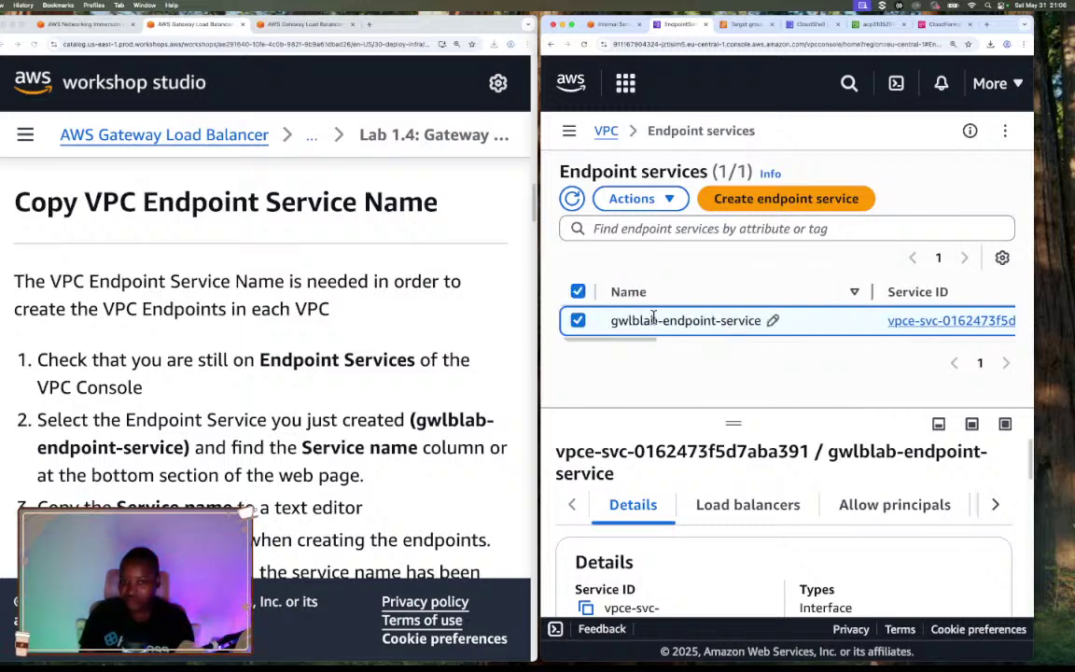
{"action": "scroll", "coordinate": [822, 486], "scroll_direction": "down", "scroll_amount": 5}
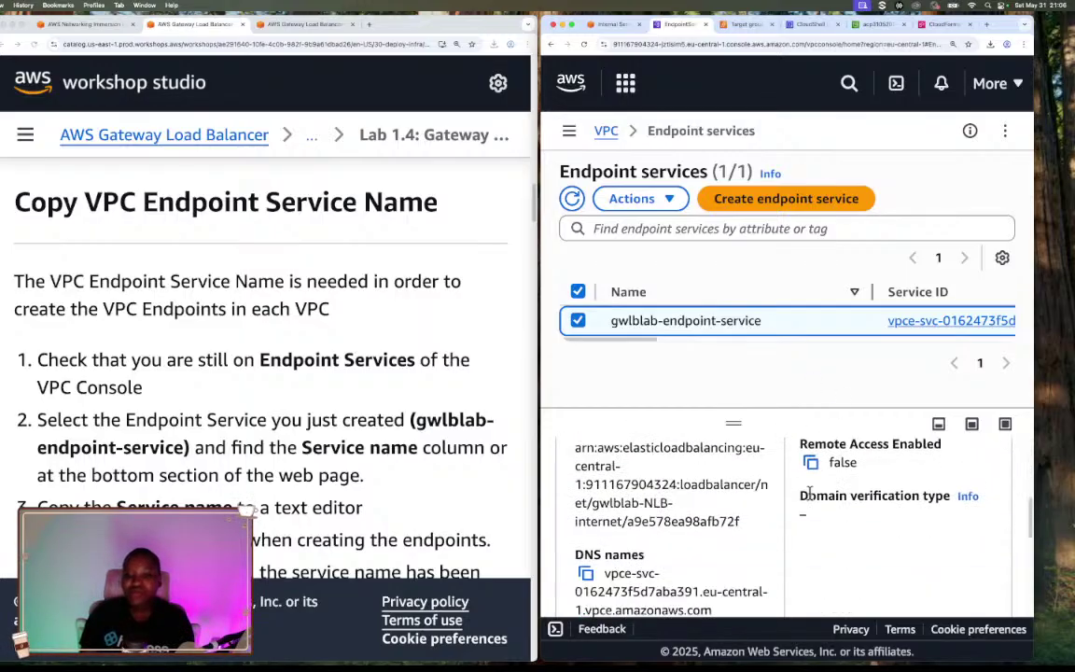
{"action": "scroll", "coordinate": [821, 485], "scroll_direction": "up", "scroll_amount": 1}
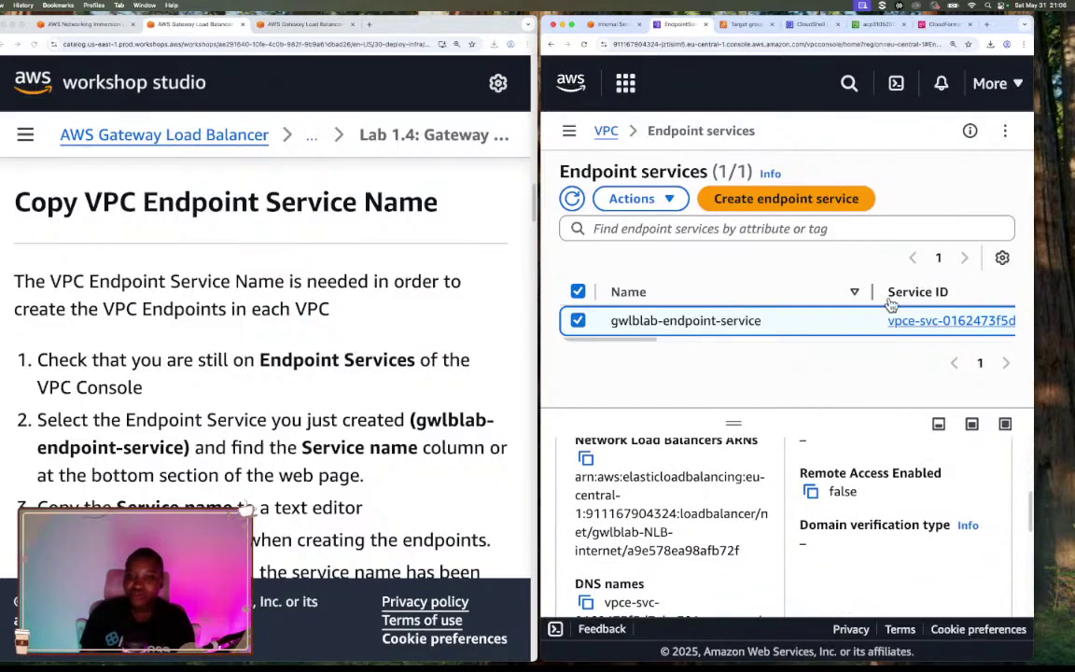
Open the full details page of gwlblab-endpoint-service and locate its Service name
{"action": "left_click", "coordinate": [906, 321]}
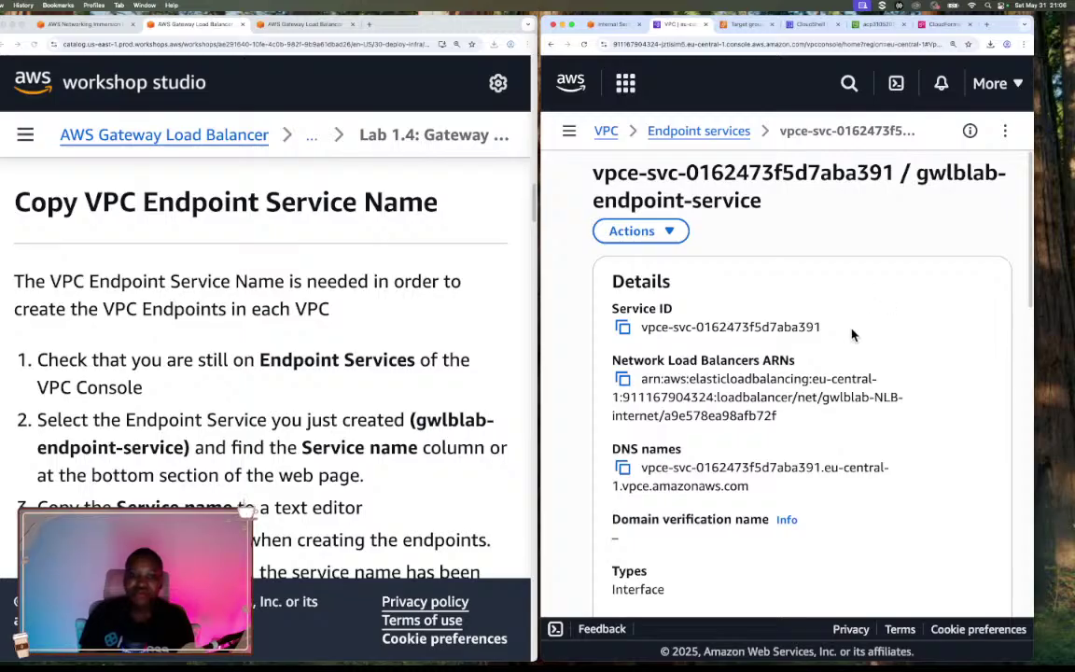
{"action": "scroll", "coordinate": [751, 353], "scroll_direction": "down", "scroll_amount": 3}
{"action": "scroll", "coordinate": [751, 353], "scroll_direction": "down", "scroll_amount": 6}
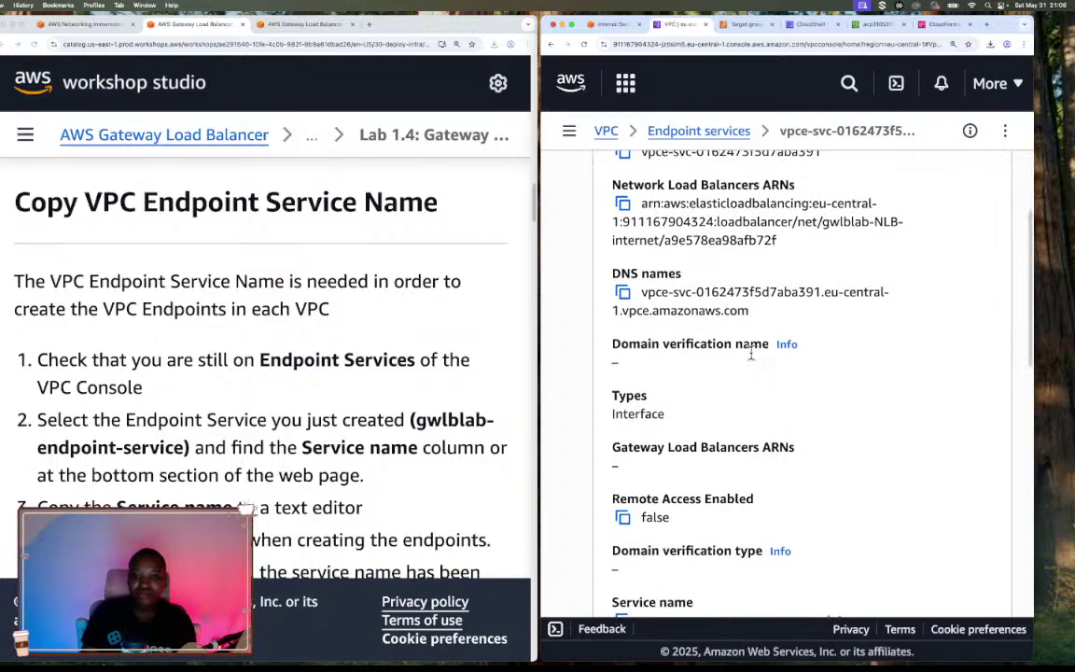
{"action": "scroll", "coordinate": [752, 359], "scroll_direction": "down", "scroll_amount": 1}
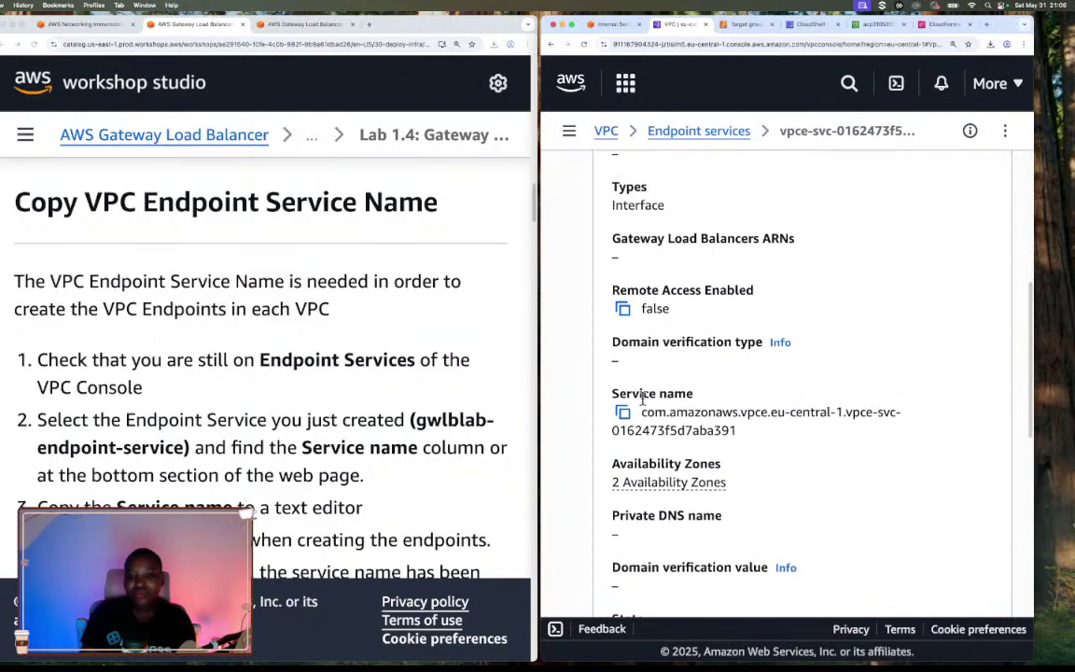
{"action": "left_click_drag", "start_coordinate": [615, 393], "coordinate": [740, 443]}
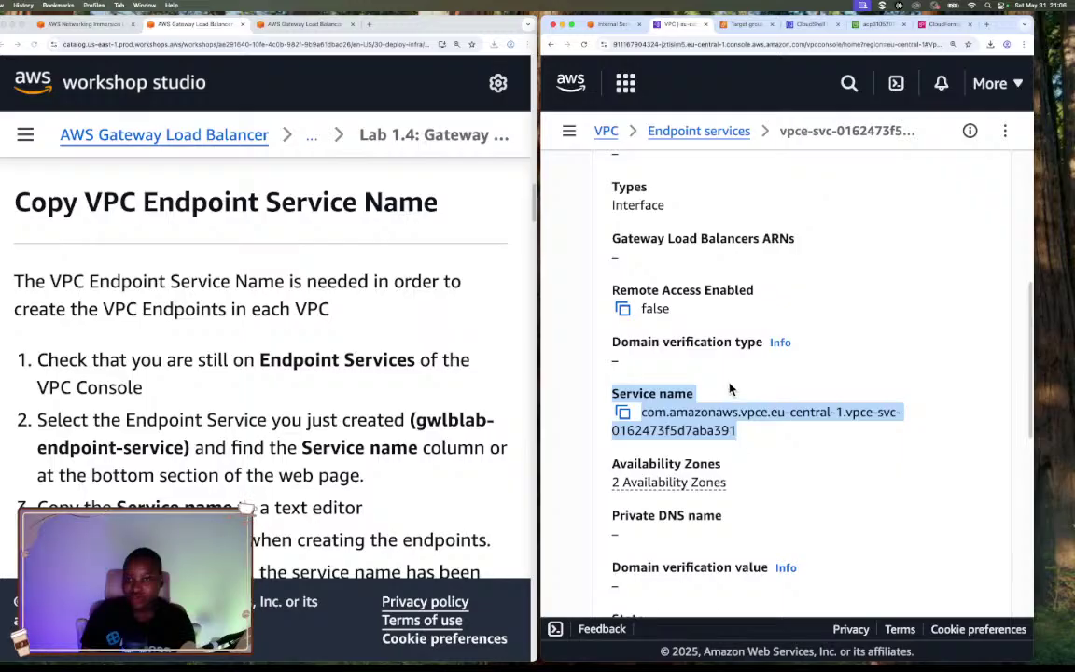
{"action": "scroll", "coordinate": [730, 384], "scroll_direction": "down", "scroll_amount": 6}
{"action": "scroll", "coordinate": [729, 381], "scroll_direction": "up", "scroll_amount": 10}
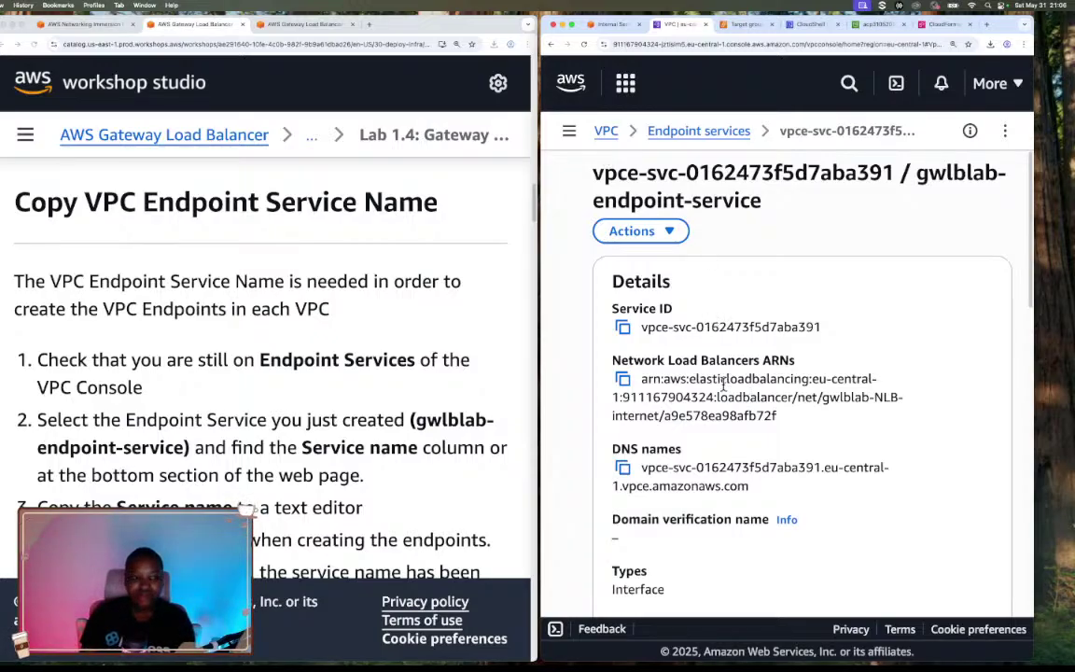
Read the workshop's instructions on copying the VPC endpoint service name and return to the Service name in the service's details
{"action": "left_click", "coordinate": [380, 404]}
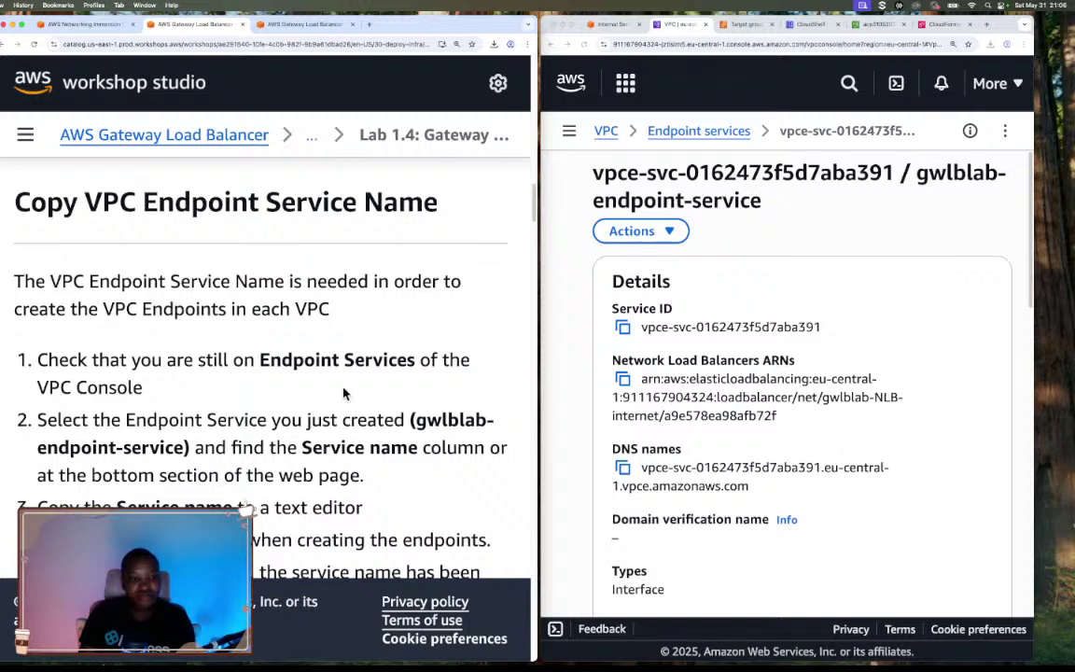
{"action": "scroll", "coordinate": [345, 386], "scroll_direction": "down", "scroll_amount": 1}
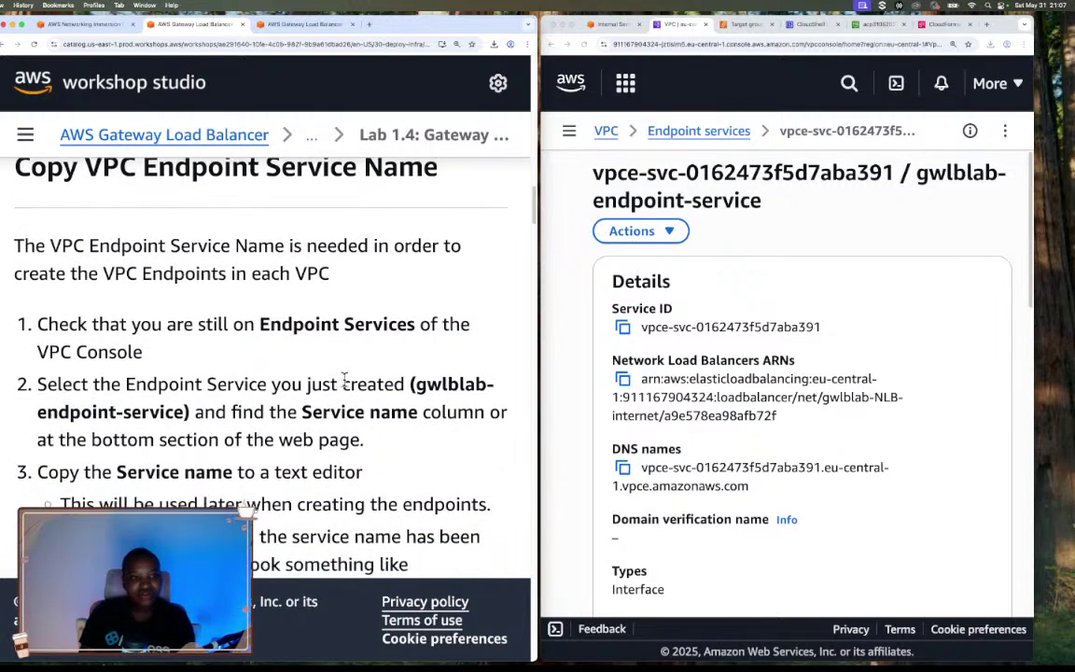
{"action": "scroll", "coordinate": [344, 383], "scroll_direction": "down", "scroll_amount": 1}
{"action": "scroll", "coordinate": [344, 380], "scroll_direction": "down", "scroll_amount": 1}
{"action": "scroll", "coordinate": [345, 379], "scroll_direction": "down", "scroll_amount": 1}
{"action": "scroll", "coordinate": [344, 378], "scroll_direction": "down", "scroll_amount": 1}
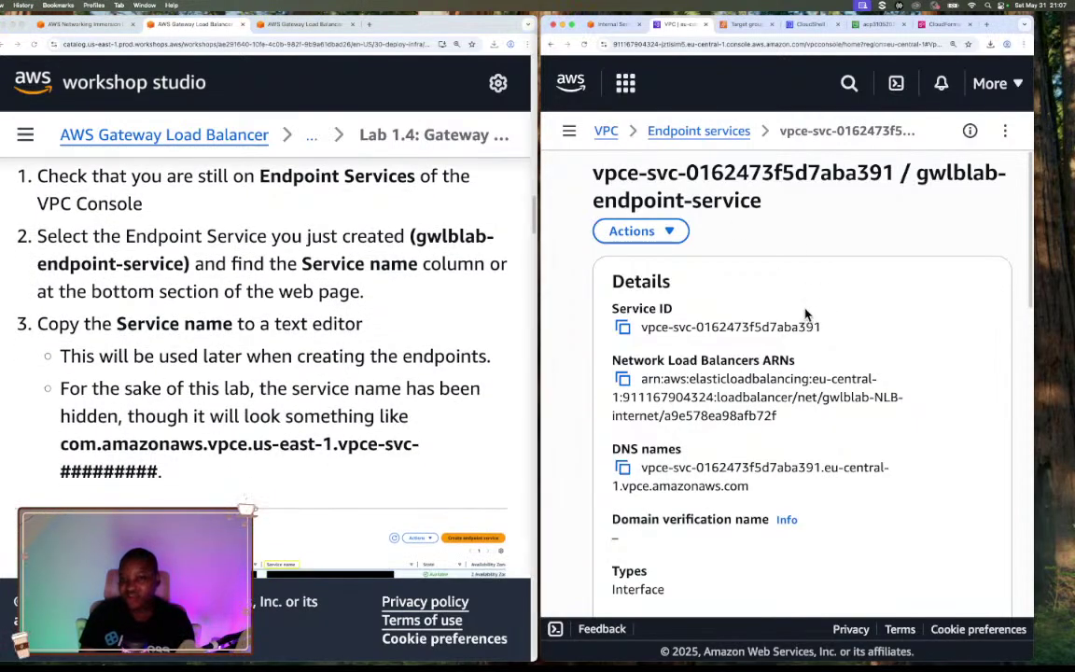
{"action": "scroll", "coordinate": [700, 360], "scroll_direction": "down", "scroll_amount": 5}
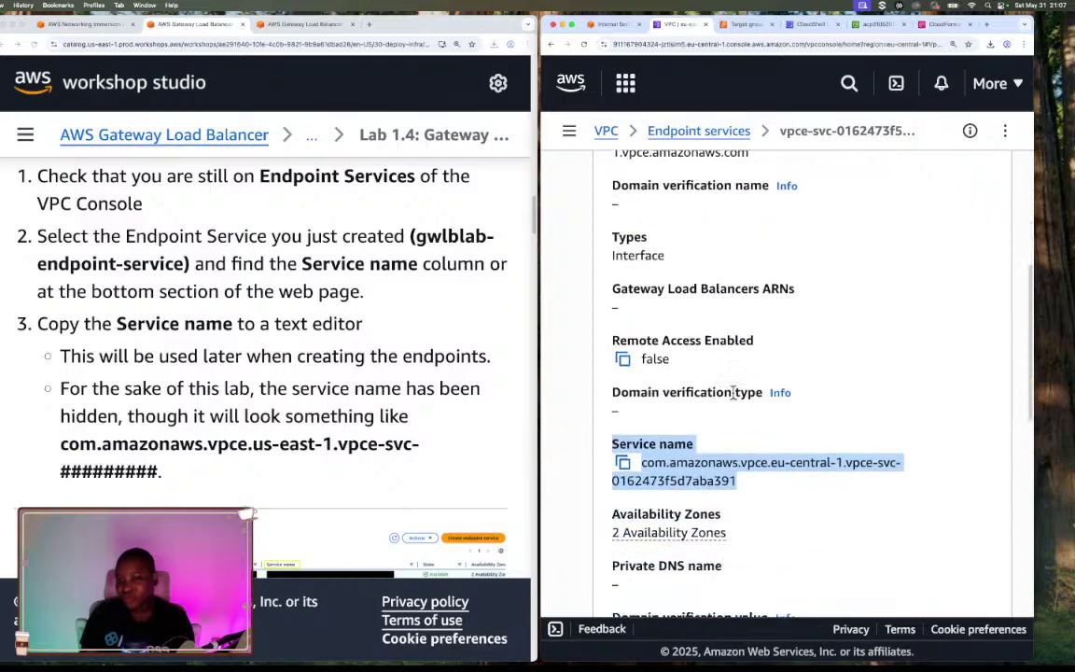
{"action": "left_click", "coordinate": [648, 464]}
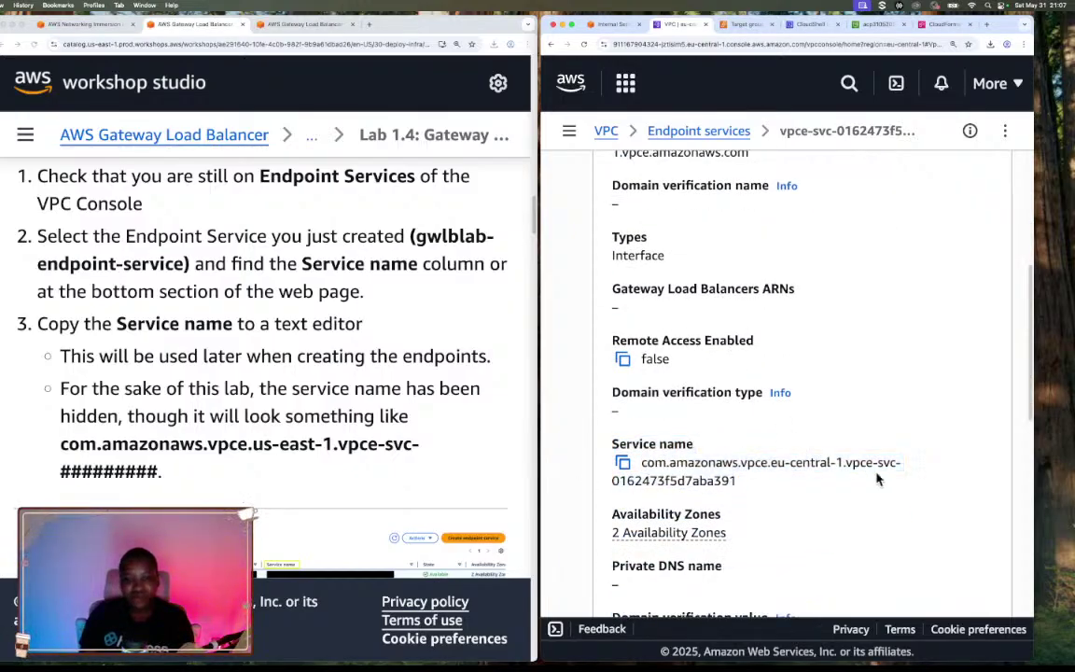
Bring up the workshop's VPC1 endpoint setup section and inspect the endpoint service's Availability Zones, type and remaining details
{"action": "scroll", "coordinate": [498, 467], "scroll_direction": "down", "scroll_amount": 4}
{"action": "scroll", "coordinate": [498, 466], "scroll_direction": "down", "scroll_amount": 2}
{"action": "scroll", "coordinate": [498, 467], "scroll_direction": "down", "scroll_amount": 1}
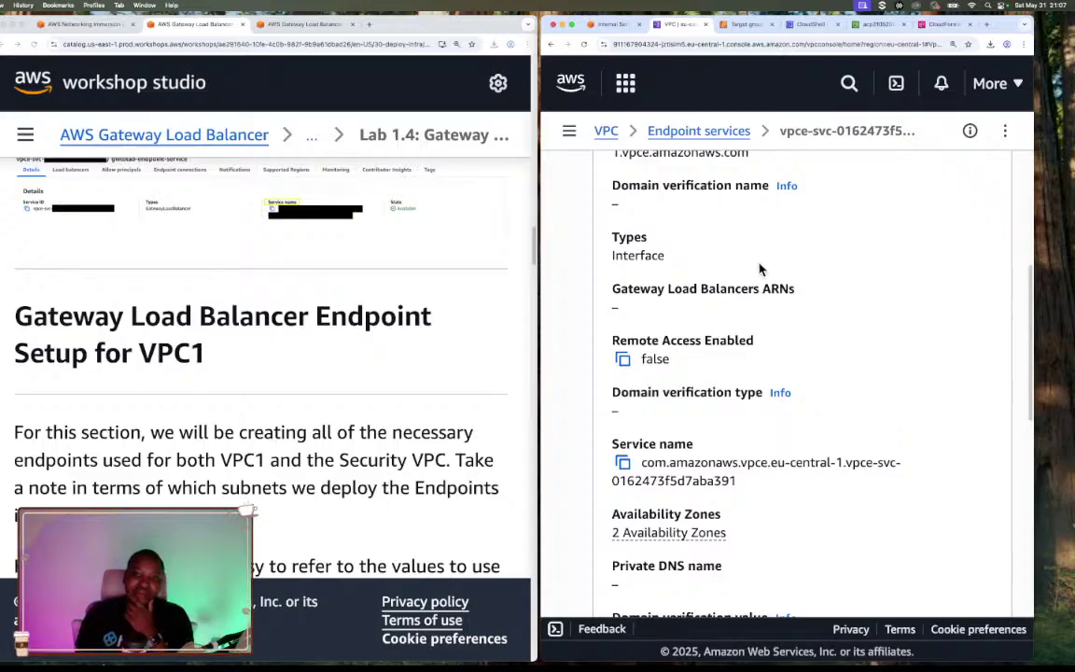
{"action": "scroll", "coordinate": [763, 271], "scroll_direction": "down", "scroll_amount": 5}
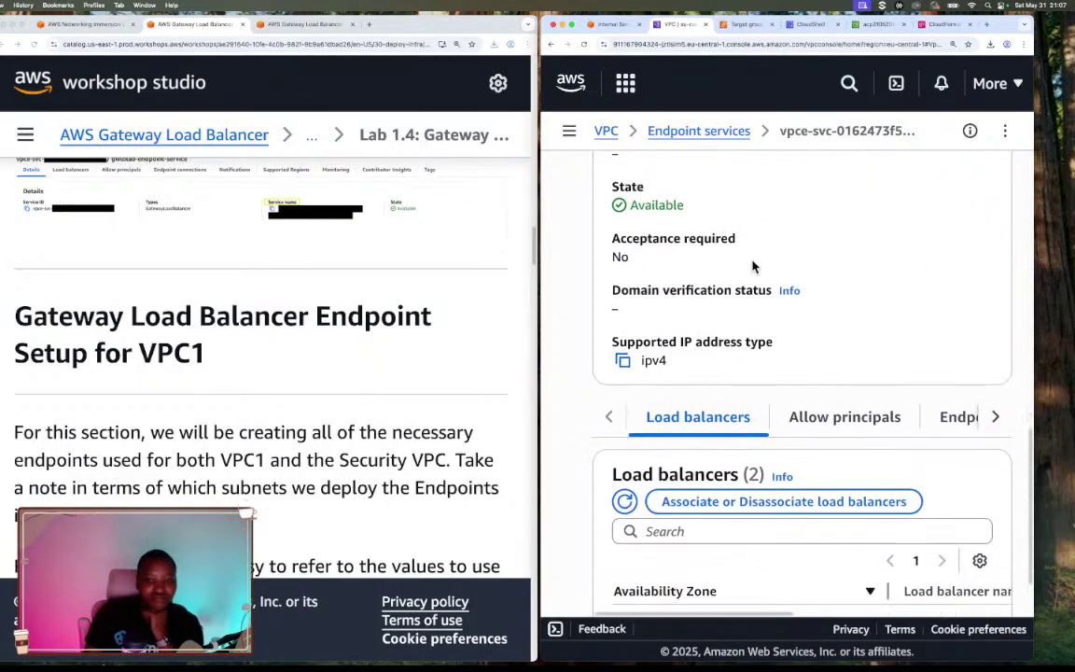
{"action": "scroll", "coordinate": [754, 267], "scroll_direction": "up", "scroll_amount": 3}
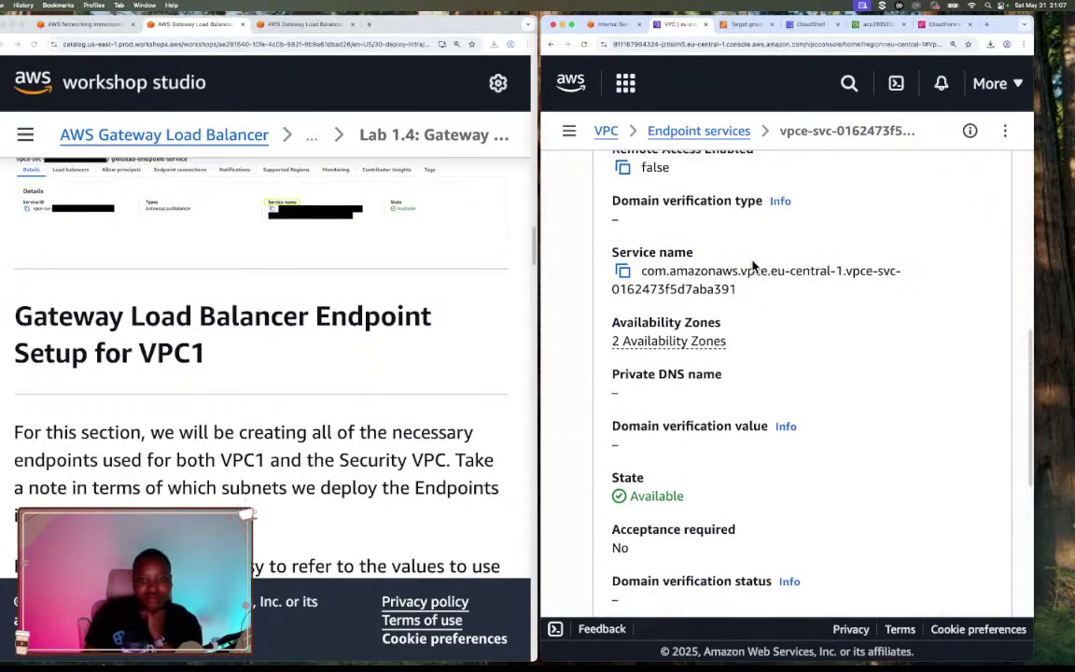
{"action": "left_click", "coordinate": [659, 343]}
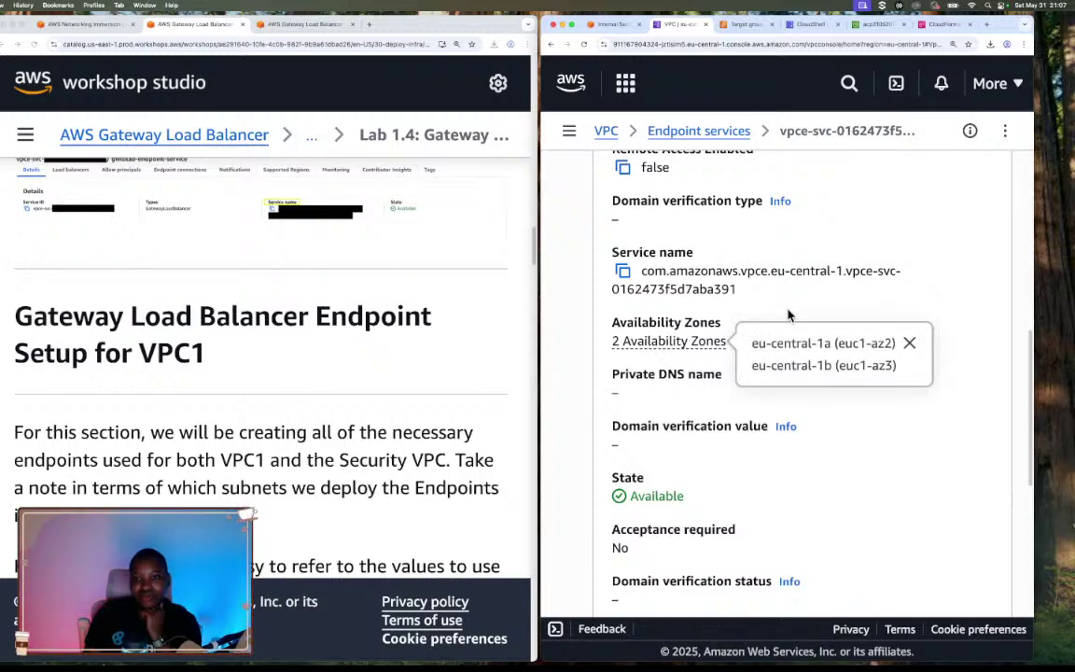
{"action": "scroll", "coordinate": [713, 323], "scroll_direction": "down", "scroll_amount": 2}
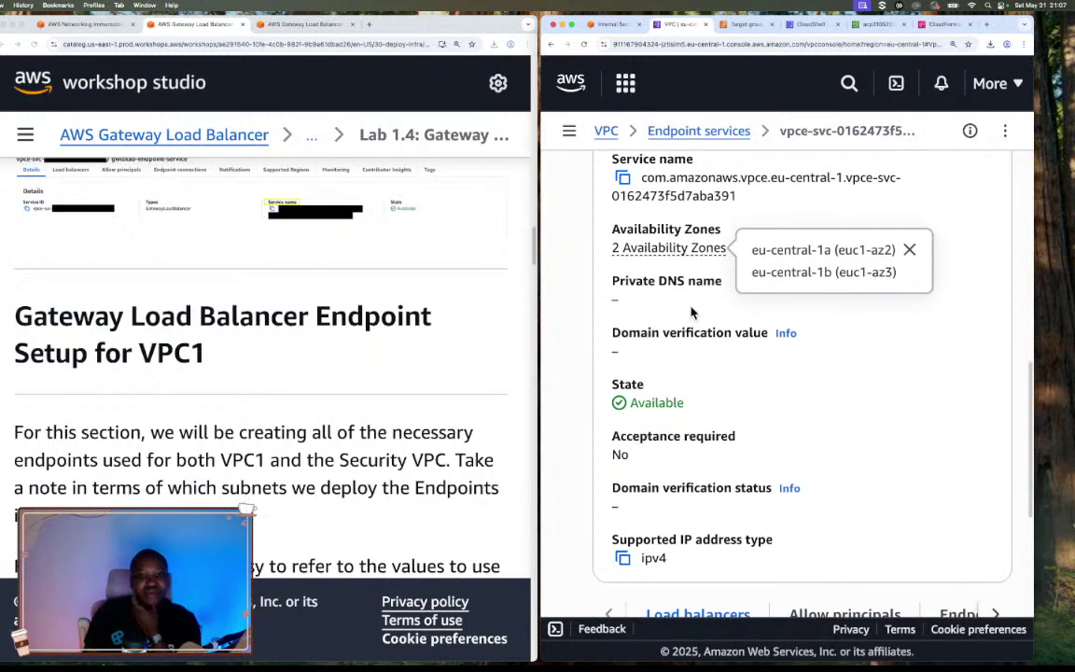
{"action": "scroll", "coordinate": [691, 313], "scroll_direction": "up", "scroll_amount": 3}
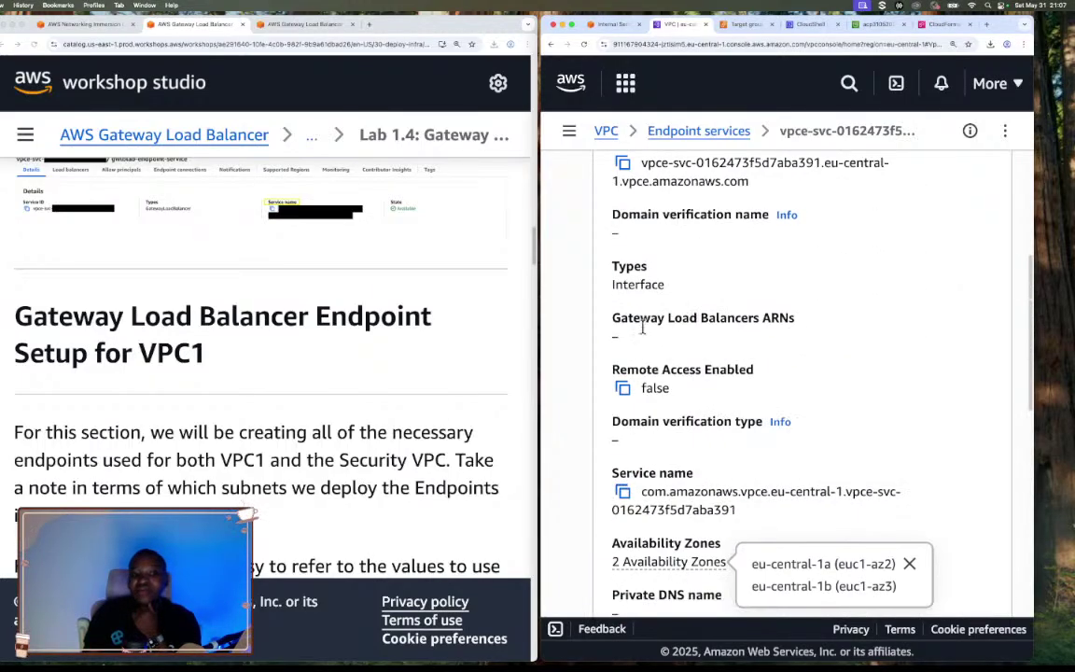
{"action": "scroll", "coordinate": [467, 415], "scroll_direction": "down", "scroll_amount": 2}
{"action": "scroll", "coordinate": [441, 417], "scroll_direction": "up", "scroll_amount": 3}
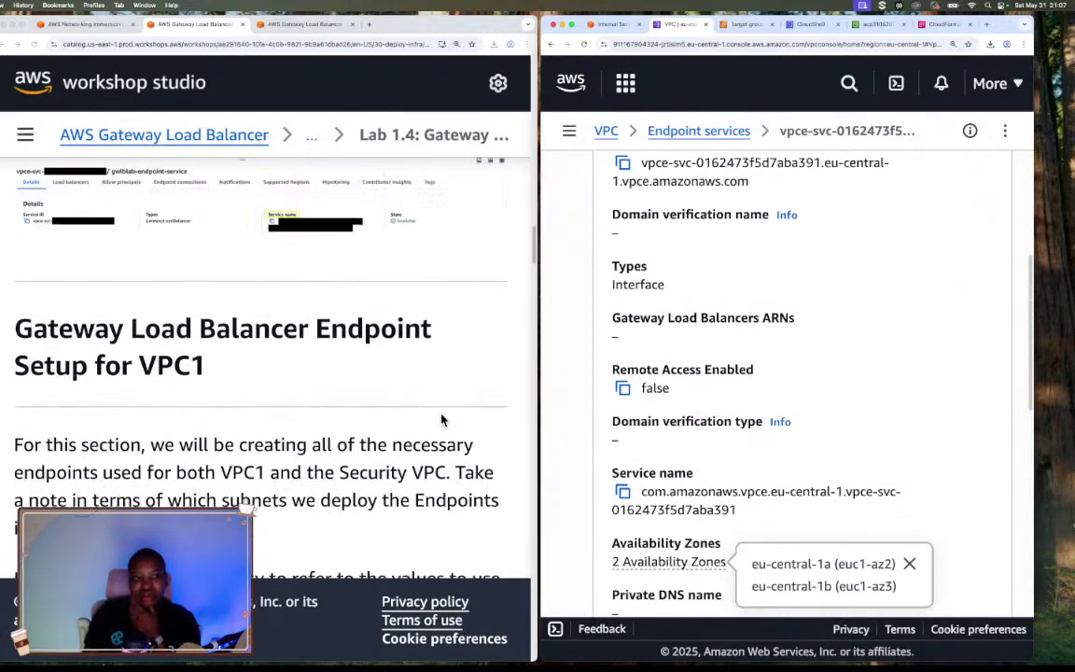
Read the workshop's table of values for the two VPC1 endpoints and its example configuration images
{"action": "scroll", "coordinate": [441, 419], "scroll_direction": "down", "scroll_amount": 4}
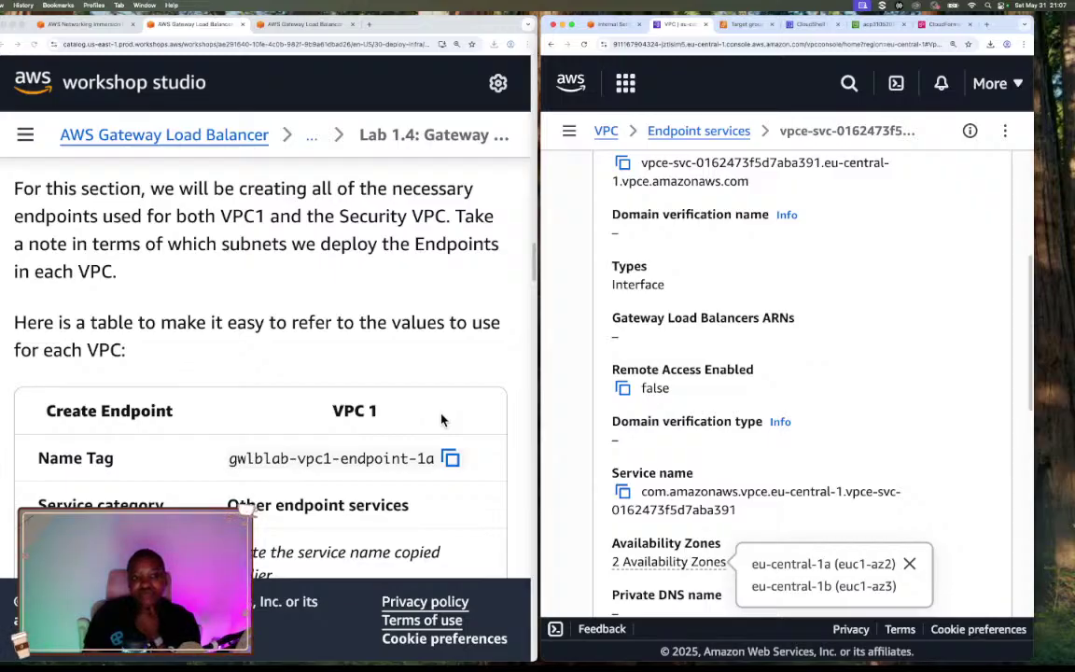
{"action": "scroll", "coordinate": [441, 419], "scroll_direction": "down", "scroll_amount": 3}
{"action": "scroll", "coordinate": [441, 419], "scroll_direction": "down", "scroll_amount": 3}
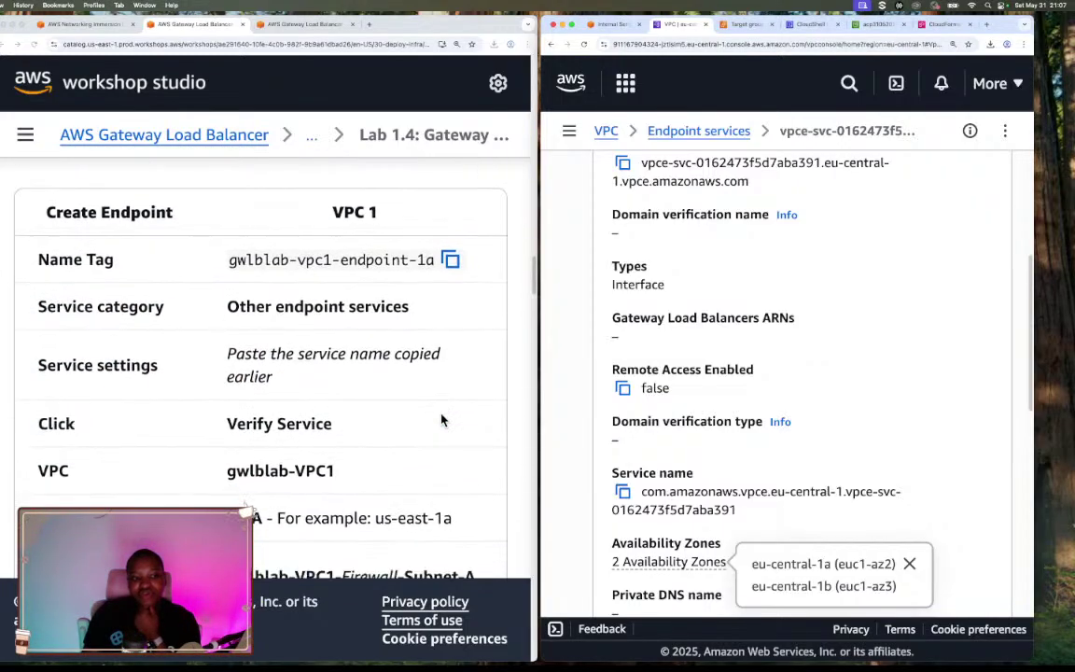
{"action": "scroll", "coordinate": [442, 419], "scroll_direction": "down", "scroll_amount": 2}
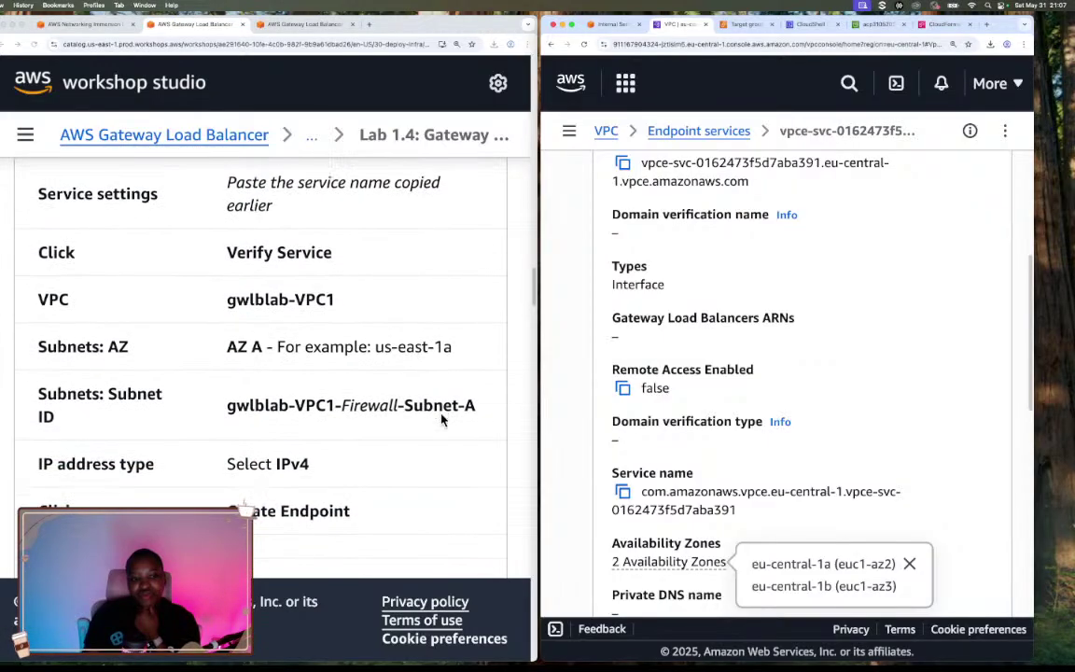
{"action": "scroll", "coordinate": [441, 419], "scroll_direction": "down", "scroll_amount": 2}
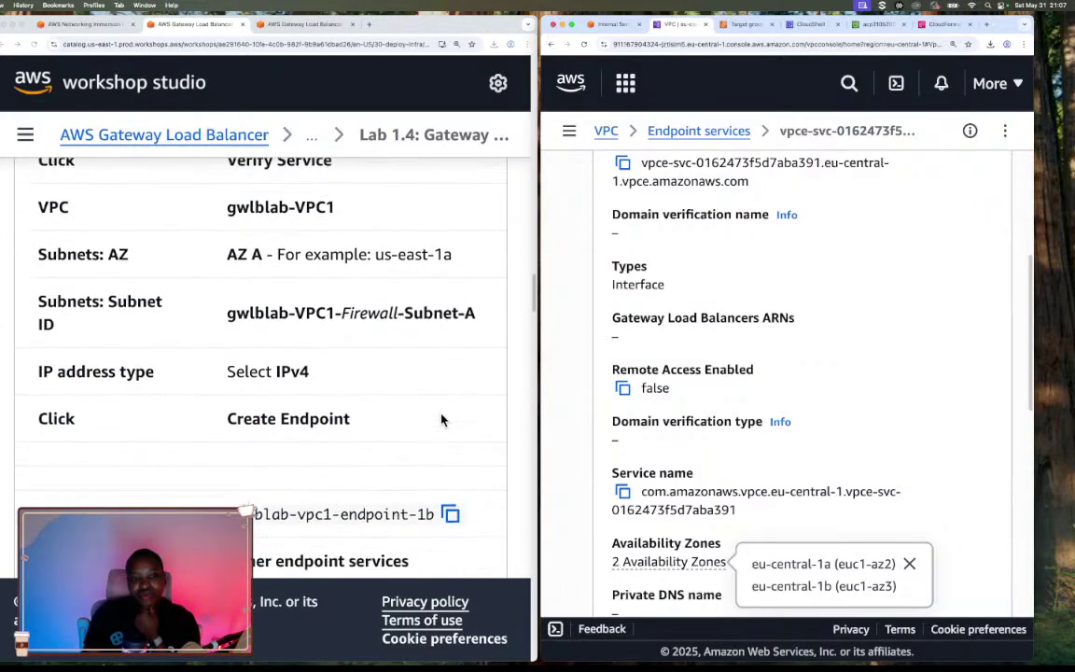
{"action": "scroll", "coordinate": [441, 419], "scroll_direction": "down", "scroll_amount": 10}
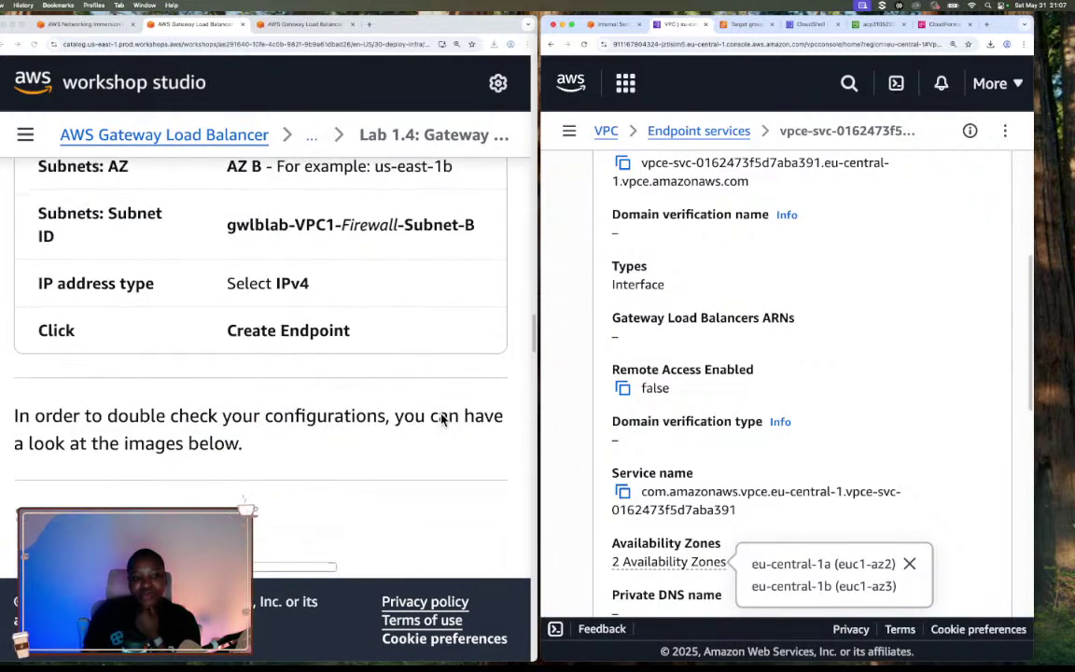
{"action": "scroll", "coordinate": [441, 419], "scroll_direction": "down", "scroll_amount": 5}
{"action": "scroll", "coordinate": [442, 419], "scroll_direction": "down", "scroll_amount": 3}
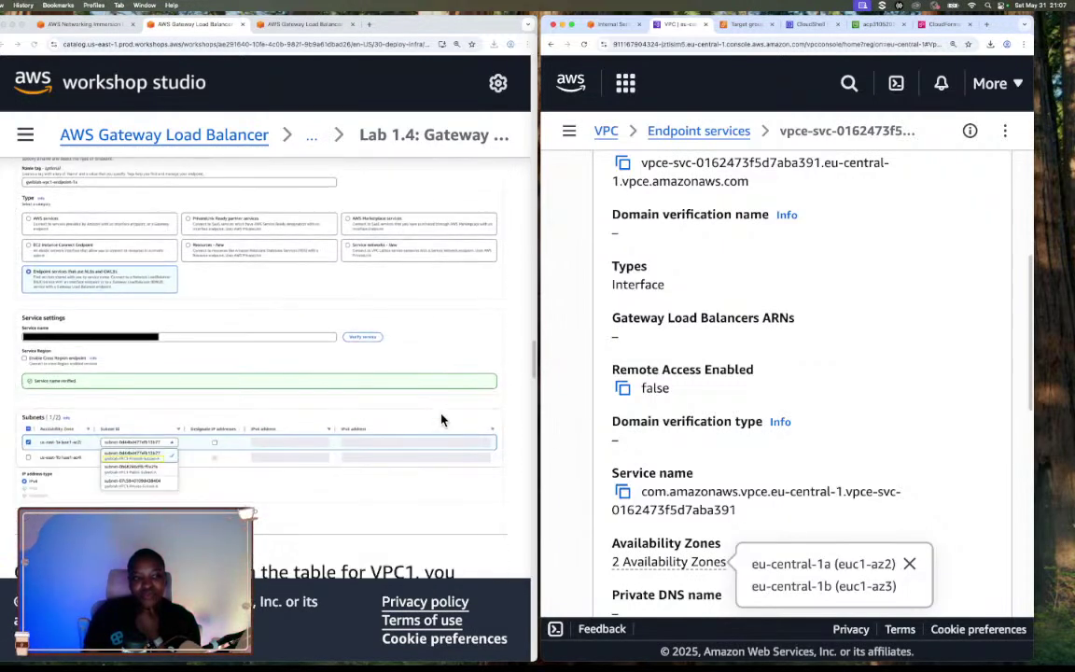
{"action": "scroll", "coordinate": [441, 419], "scroll_direction": "down", "scroll_amount": 2}
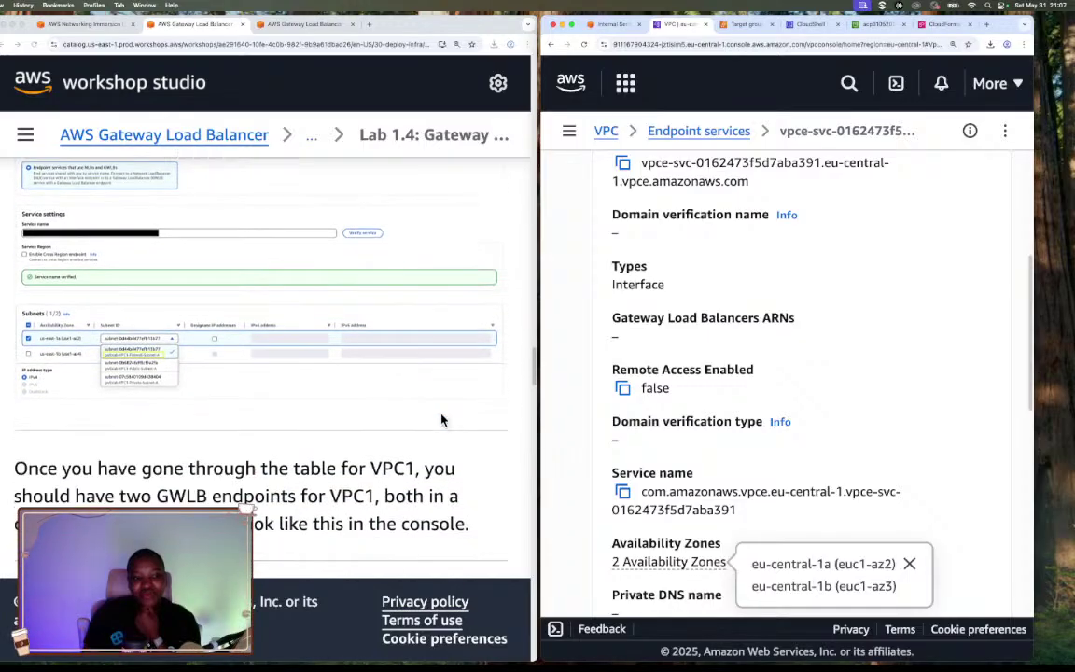
{"action": "scroll", "coordinate": [441, 419], "scroll_direction": "up", "scroll_amount": 10}
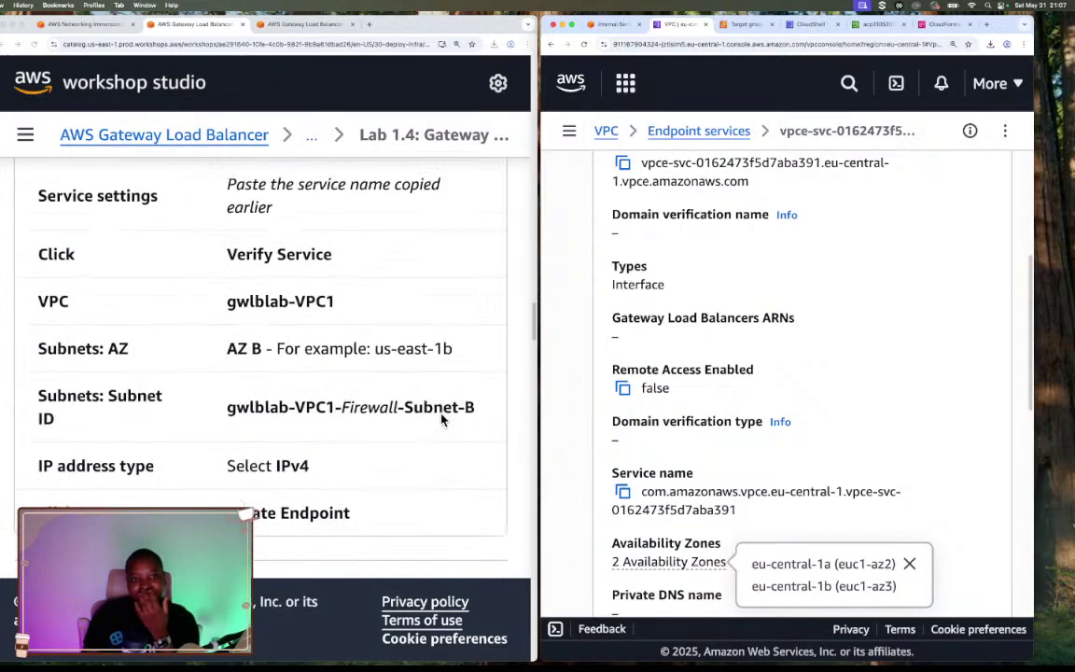
Review the workshop's VPC1 endpoint setup introduction and value table, and close the Availability Zones pop-up in the service details
{"action": "scroll", "coordinate": [442, 419], "scroll_direction": "up", "scroll_amount": 10}
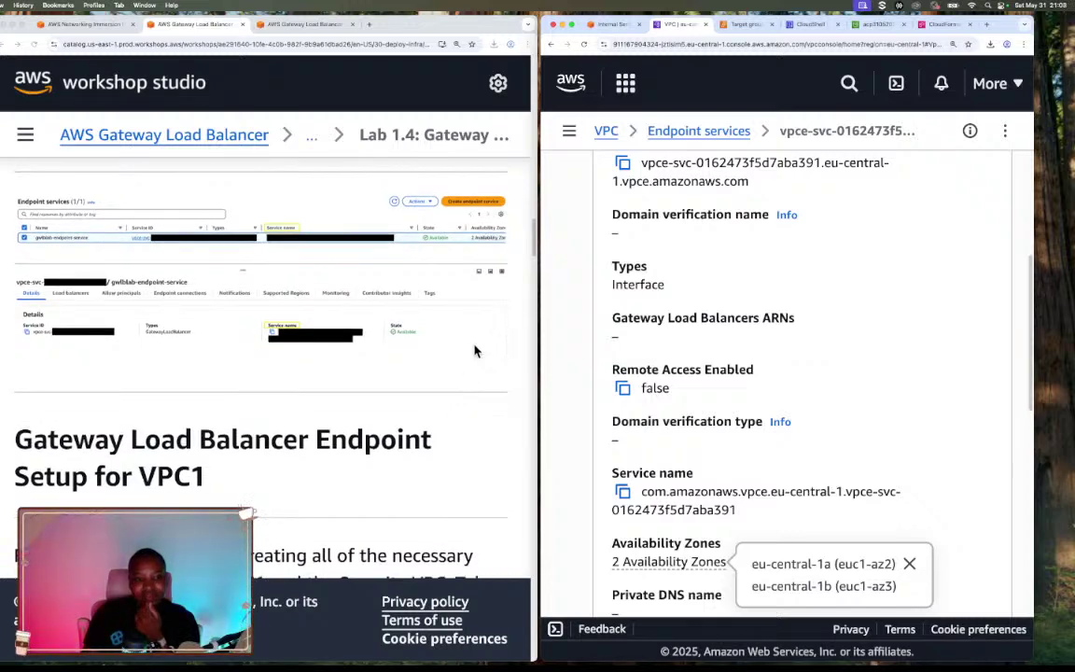
{"action": "scroll", "coordinate": [474, 351], "scroll_direction": "down", "scroll_amount": 1}
{"action": "scroll", "coordinate": [474, 351], "scroll_direction": "down", "scroll_amount": 7}
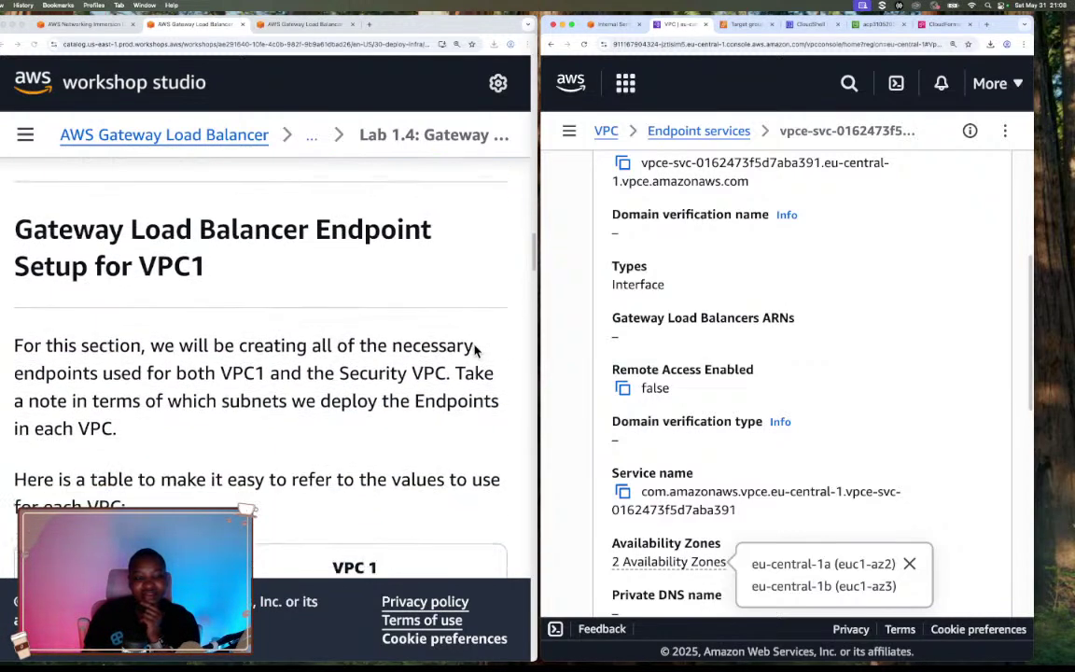
{"action": "scroll", "coordinate": [474, 351], "scroll_direction": "down", "scroll_amount": 5}
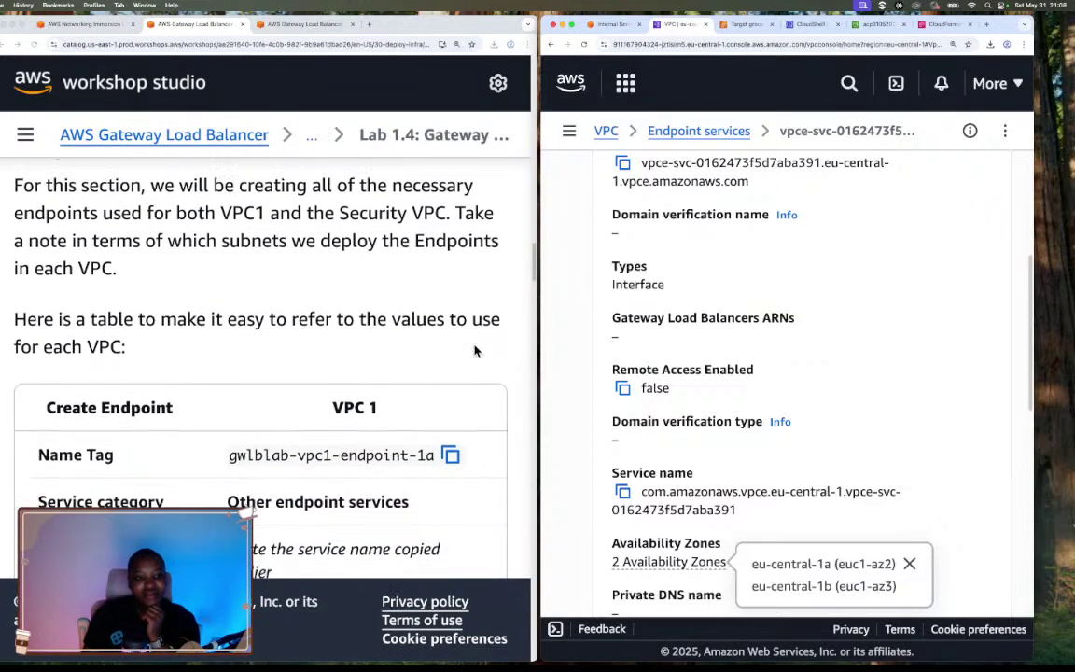
{"action": "scroll", "coordinate": [475, 351], "scroll_direction": "down", "scroll_amount": 3}
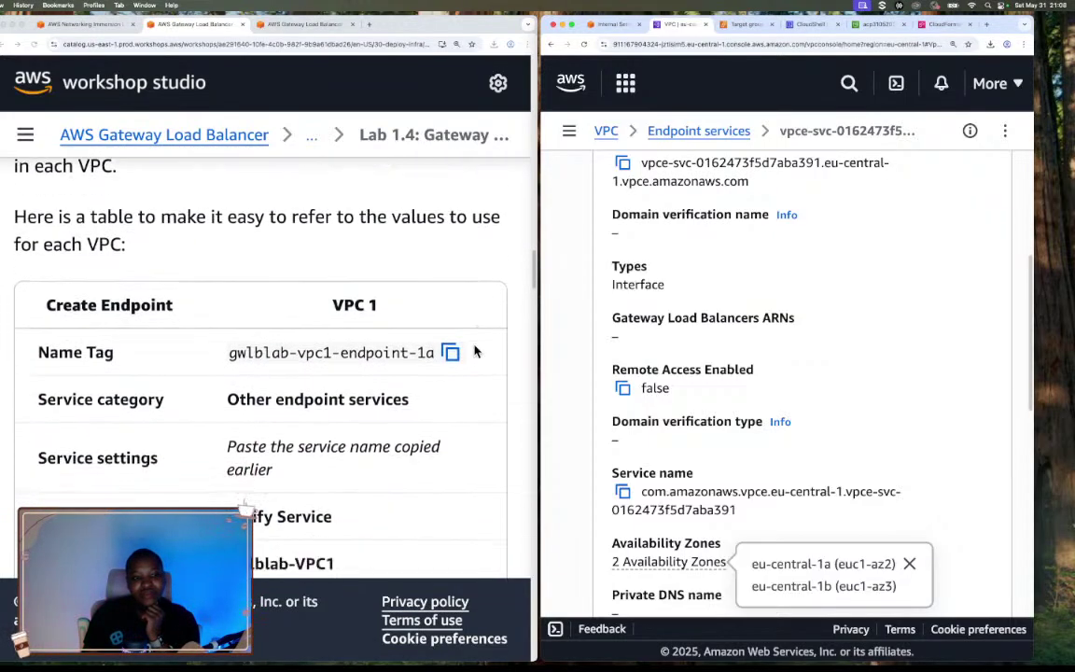
{"action": "scroll", "coordinate": [474, 351], "scroll_direction": "down", "scroll_amount": 1}
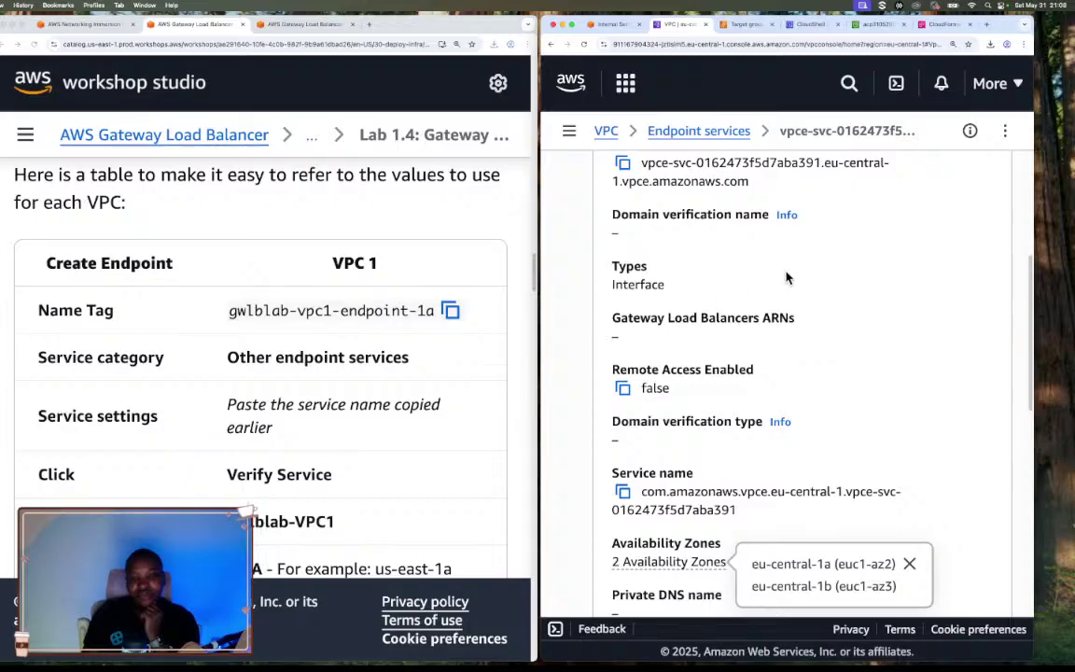
{"action": "left_click", "coordinate": [719, 252]}
{"action": "scroll", "coordinate": [408, 240], "scroll_direction": "up", "scroll_amount": 13}
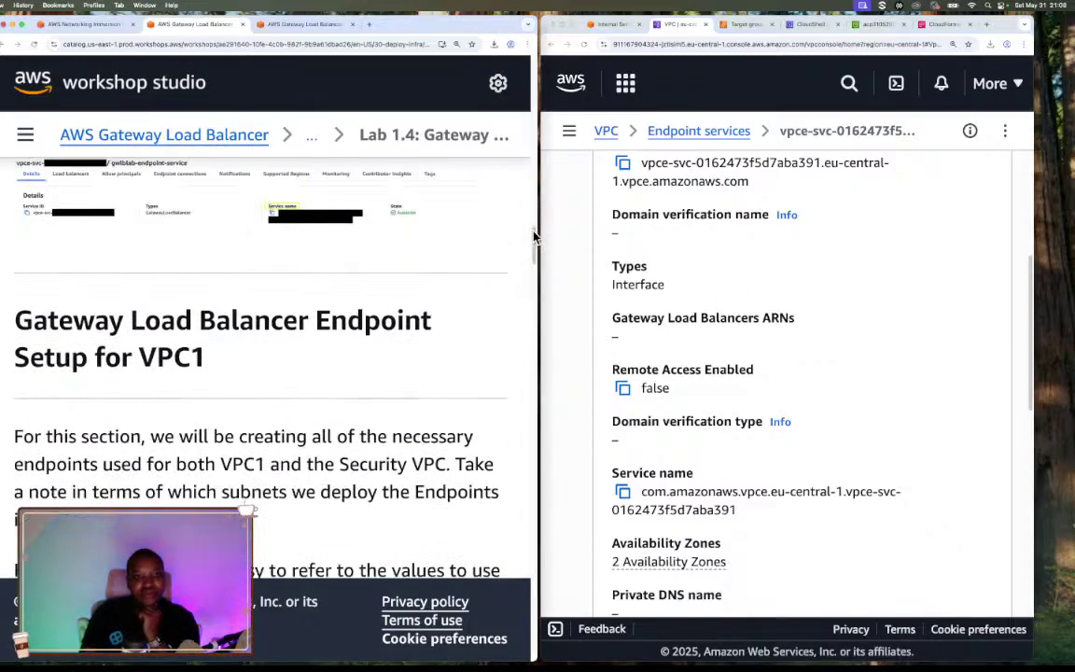
{"action": "mouse_move", "coordinate": [534, 240]}
{"action": "left_mouse_down"}
{"action": "mouse_move", "coordinate": [532, 135]}
{"action": "mouse_move", "coordinate": [523, 247]}
{"action": "mouse_move", "coordinate": [551, 231]}
{"action": "left_mouse_up"}
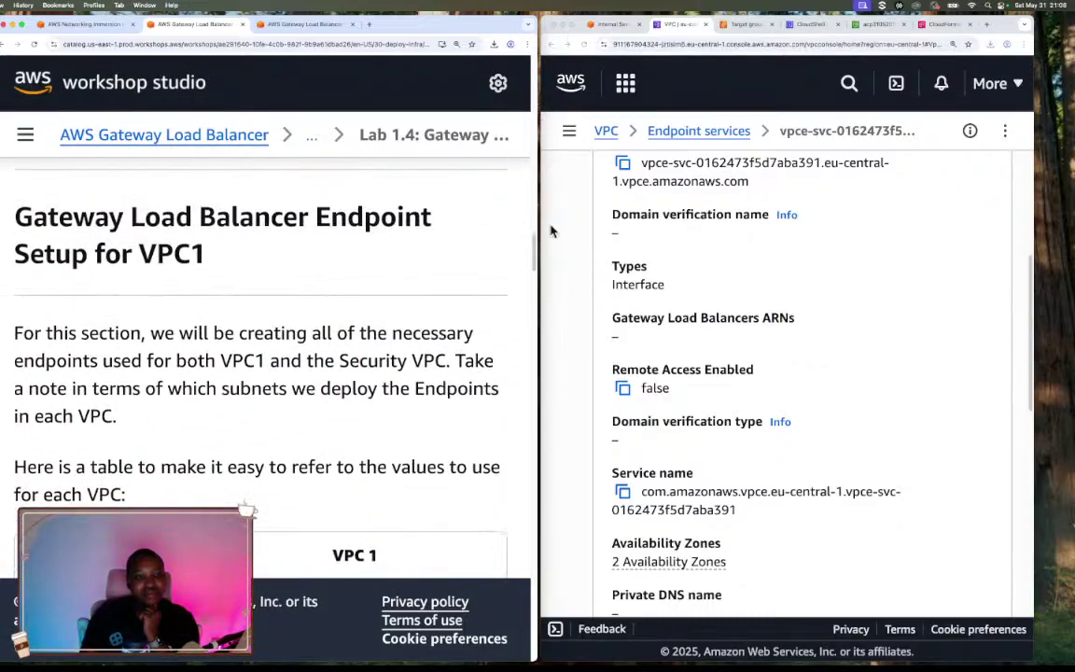
Go from the endpoint service's details to the list of VPC endpoints
{"action": "left_click", "coordinate": [604, 132]}
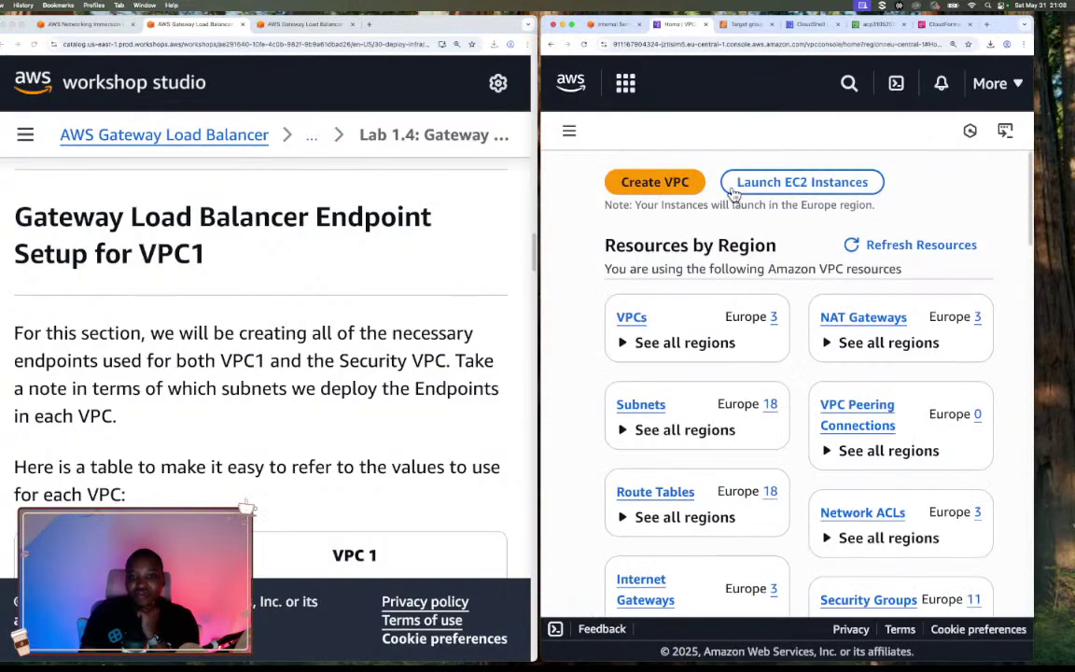
{"action": "left_click", "coordinate": [569, 131]}
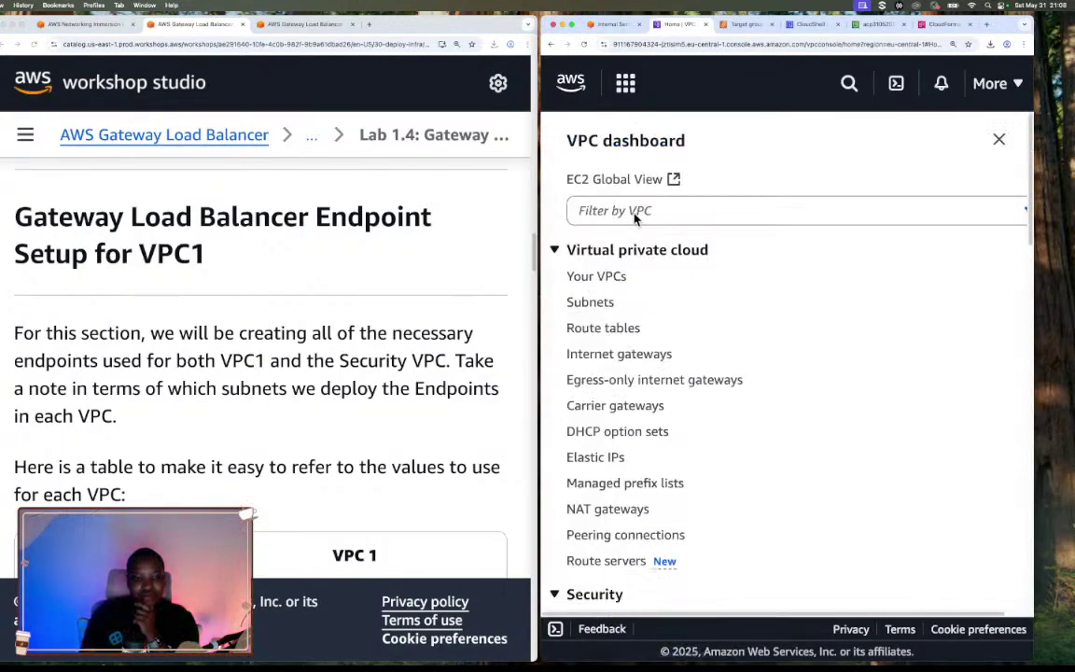
{"action": "scroll", "coordinate": [388, 432], "scroll_direction": "down", "scroll_amount": 2}
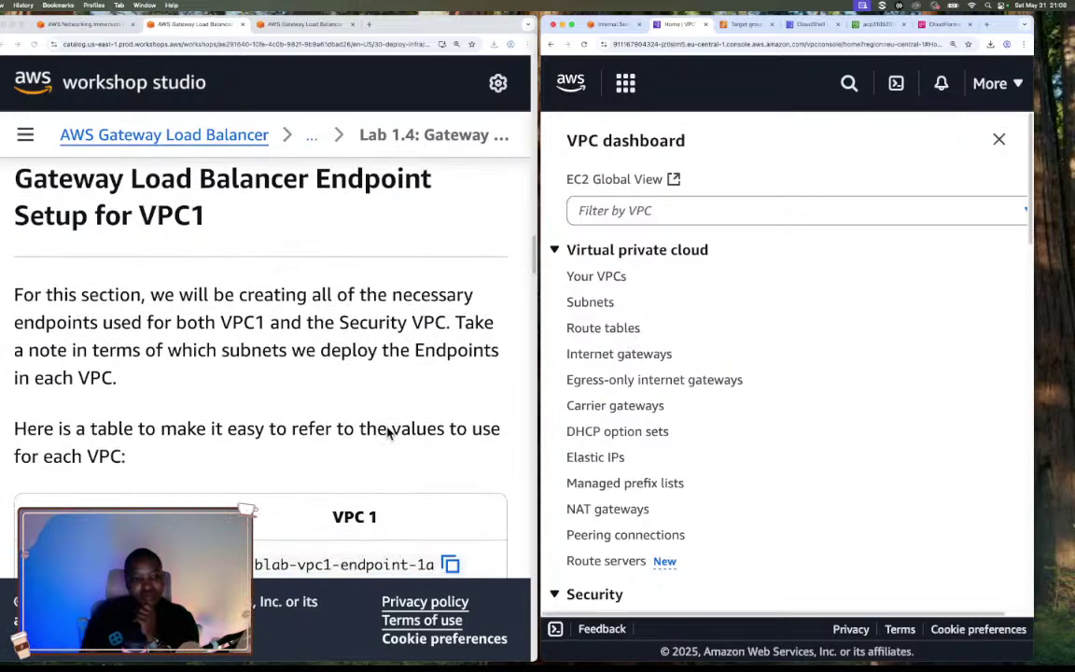
{"action": "scroll", "coordinate": [671, 426], "scroll_direction": "down", "scroll_amount": 5}
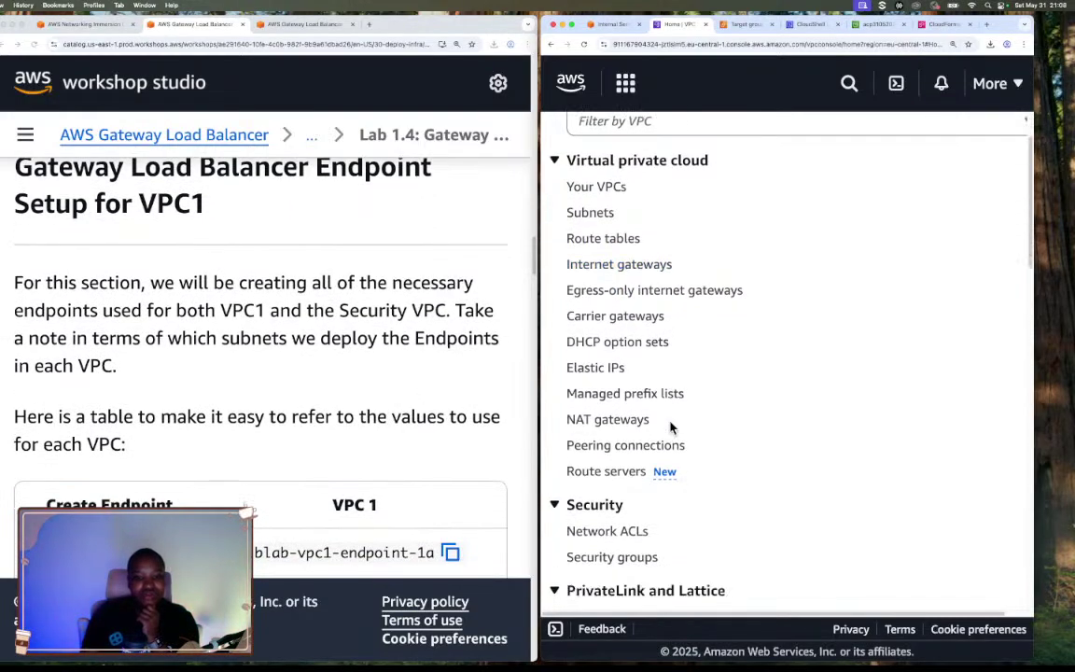
{"action": "left_click", "coordinate": [598, 387]}
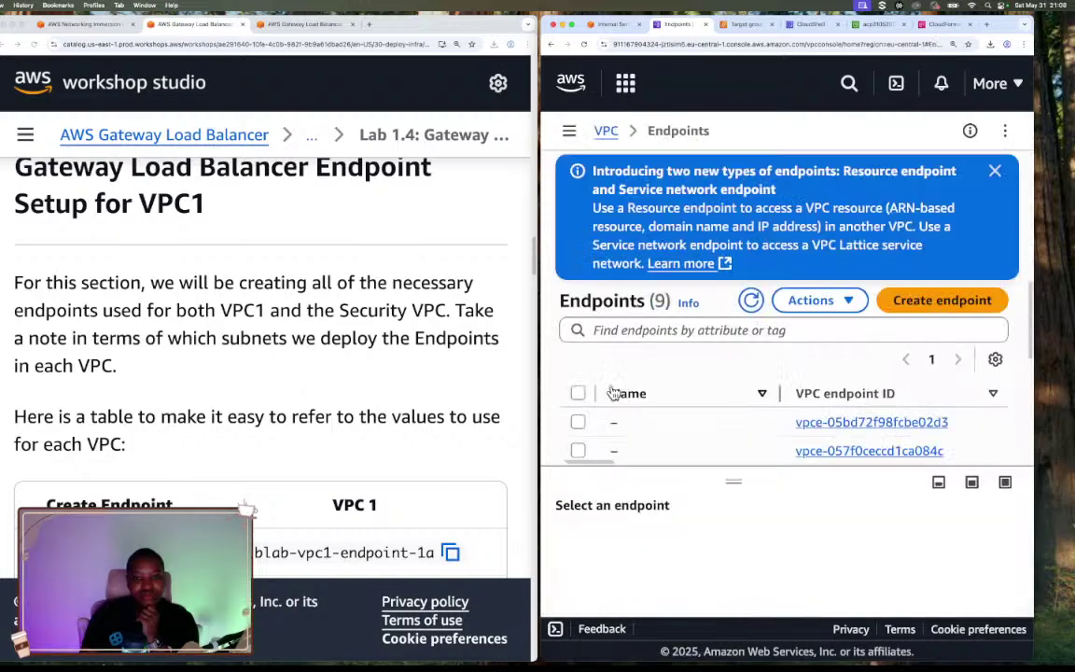
Enlarge the endpoints list, examine the existing endpoints' status and service names, and dismiss the notice about new endpoint types
{"action": "left_click_drag", "start_coordinate": [736, 483], "coordinate": [821, 658]}
{"action": "scroll", "coordinate": [787, 516], "scroll_direction": "down", "scroll_amount": 3}
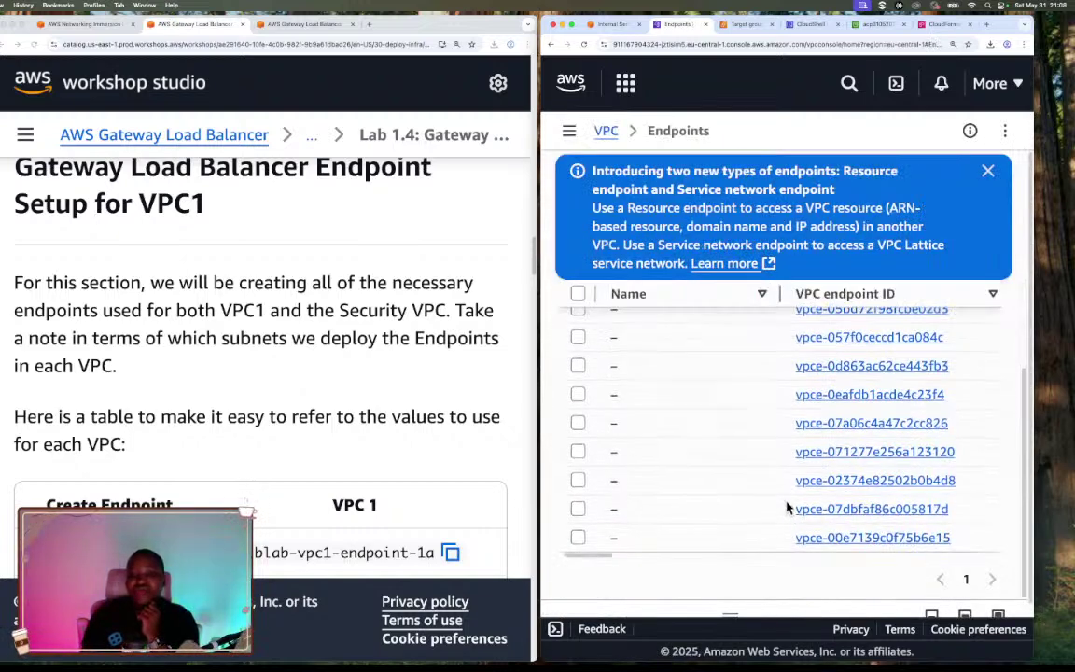
{"action": "scroll", "coordinate": [787, 513], "scroll_direction": "right", "scroll_amount": 3}
{"action": "scroll", "coordinate": [786, 508], "scroll_direction": "right", "scroll_amount": 6}
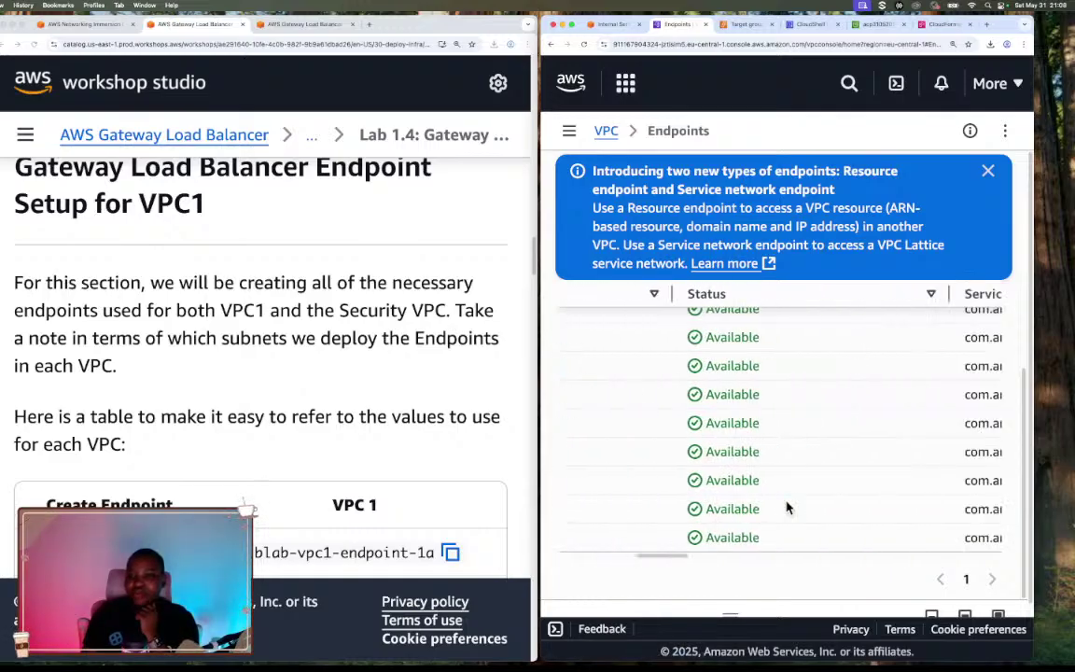
{"action": "scroll", "coordinate": [787, 502], "scroll_direction": "right", "scroll_amount": 2}
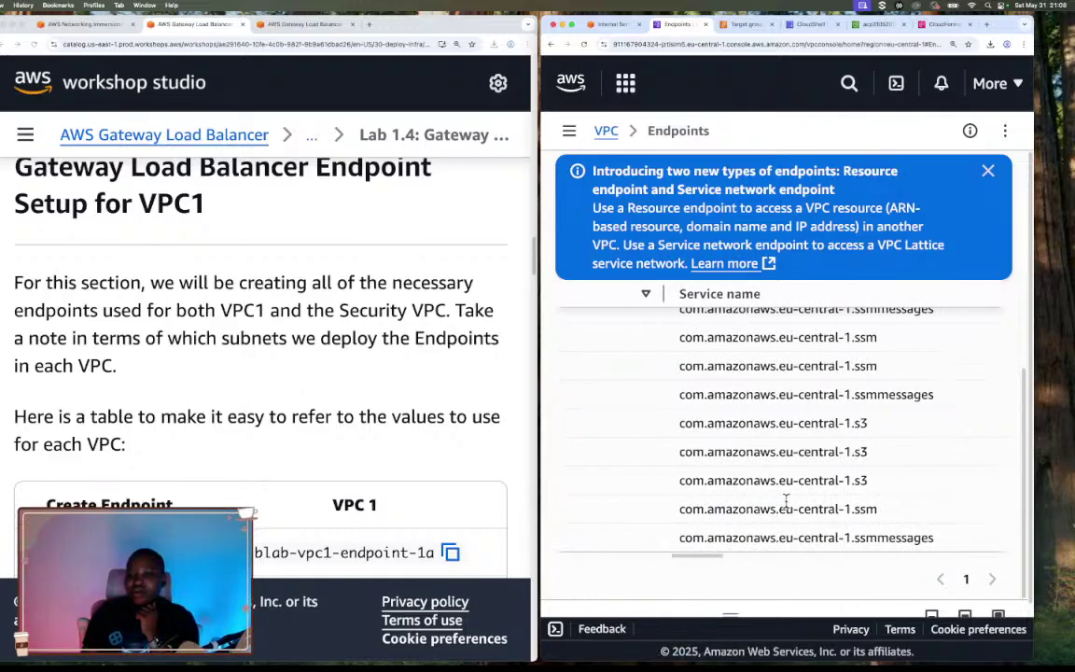
{"action": "scroll", "coordinate": [787, 504], "scroll_direction": "right", "scroll_amount": 6}
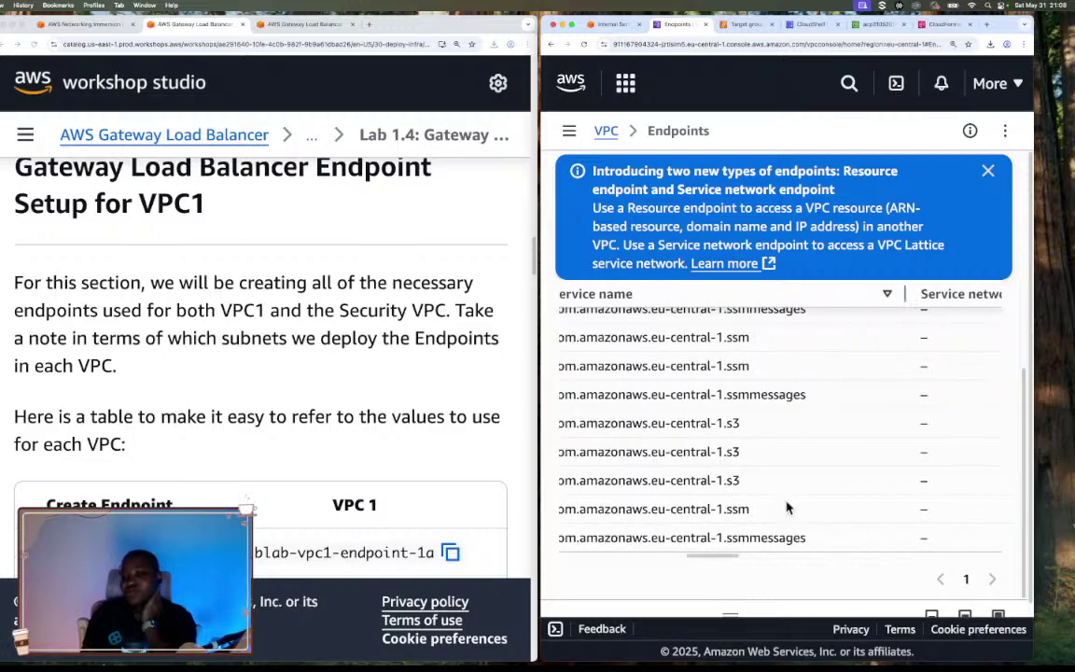
{"action": "scroll", "coordinate": [735, 455], "scroll_direction": "up", "scroll_amount": 3}
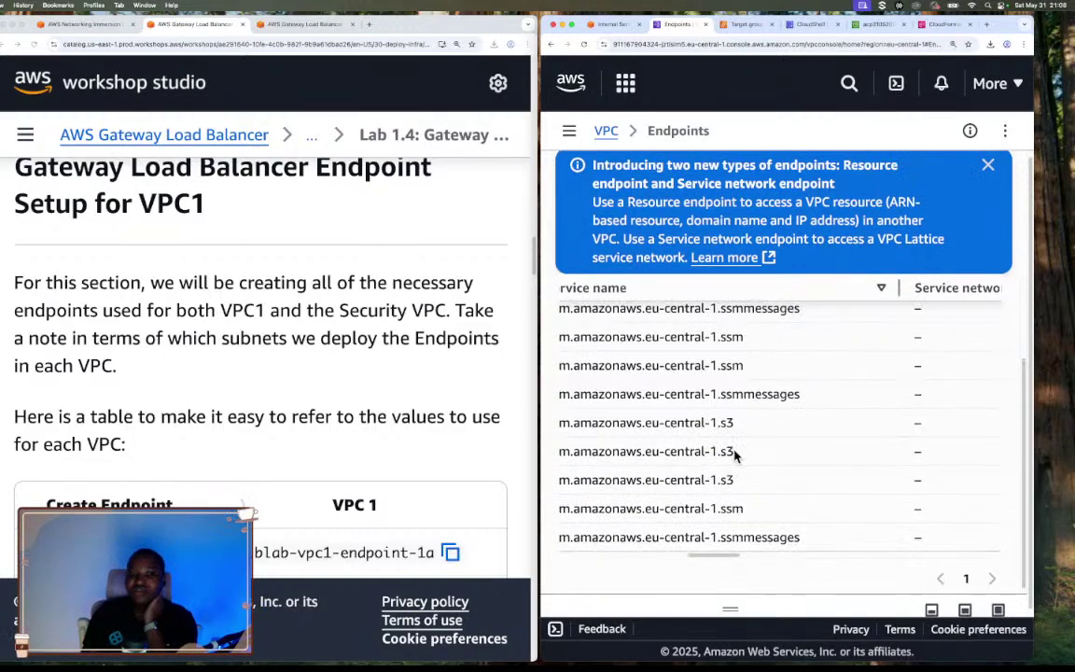
{"action": "scroll", "coordinate": [734, 454], "scroll_direction": "down", "scroll_amount": 3}
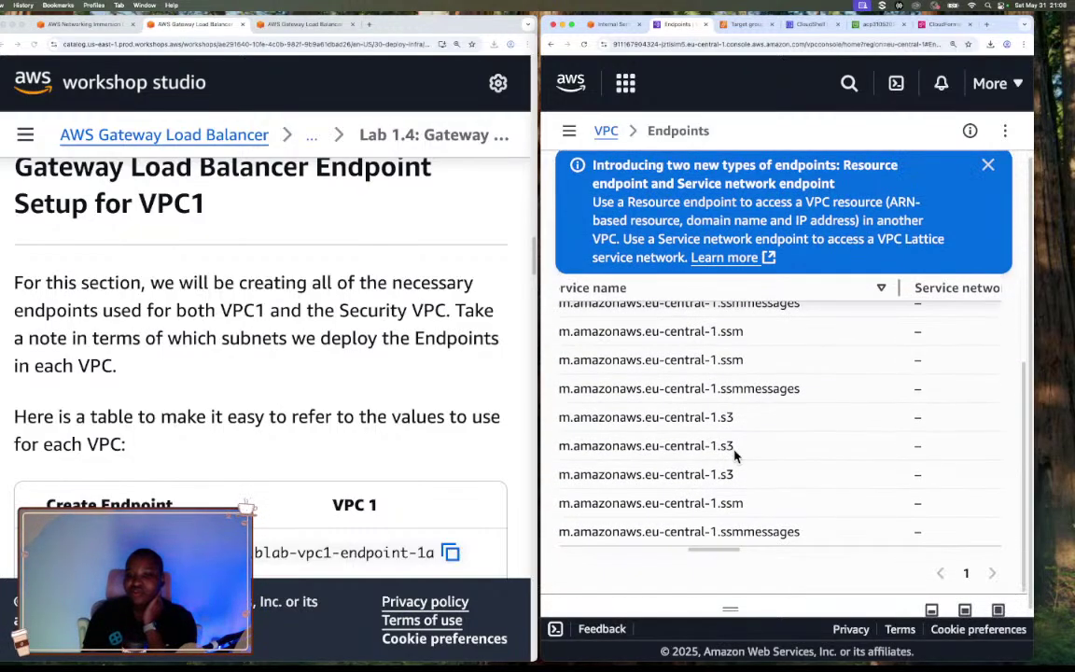
{"action": "left_click_drag", "start_coordinate": [706, 548], "coordinate": [546, 557]}
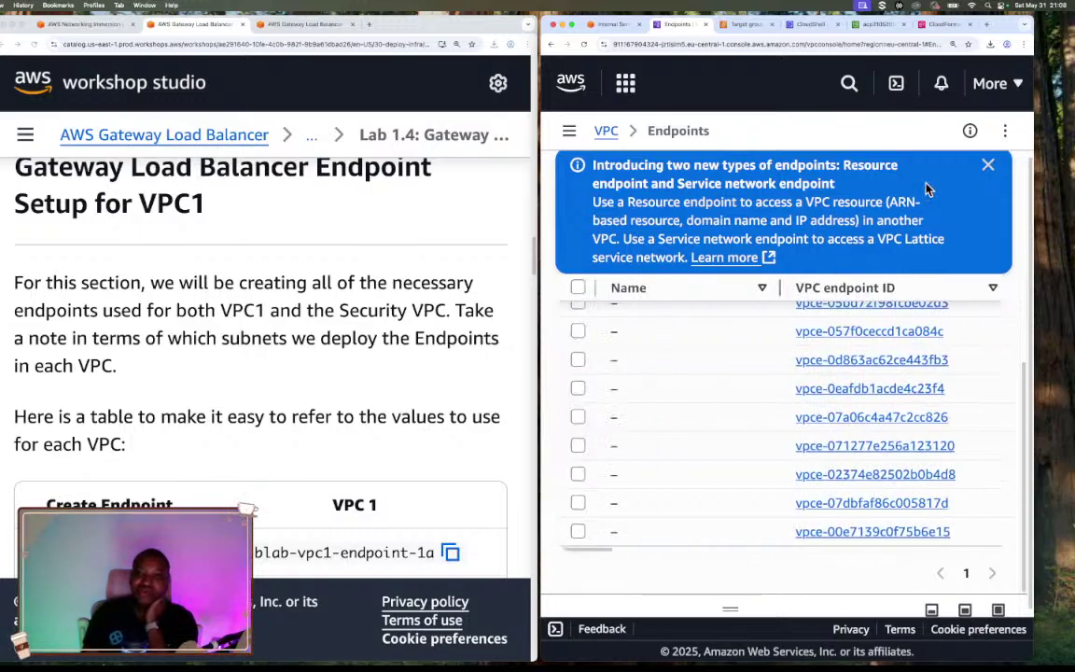
{"action": "left_click", "coordinate": [988, 165]}
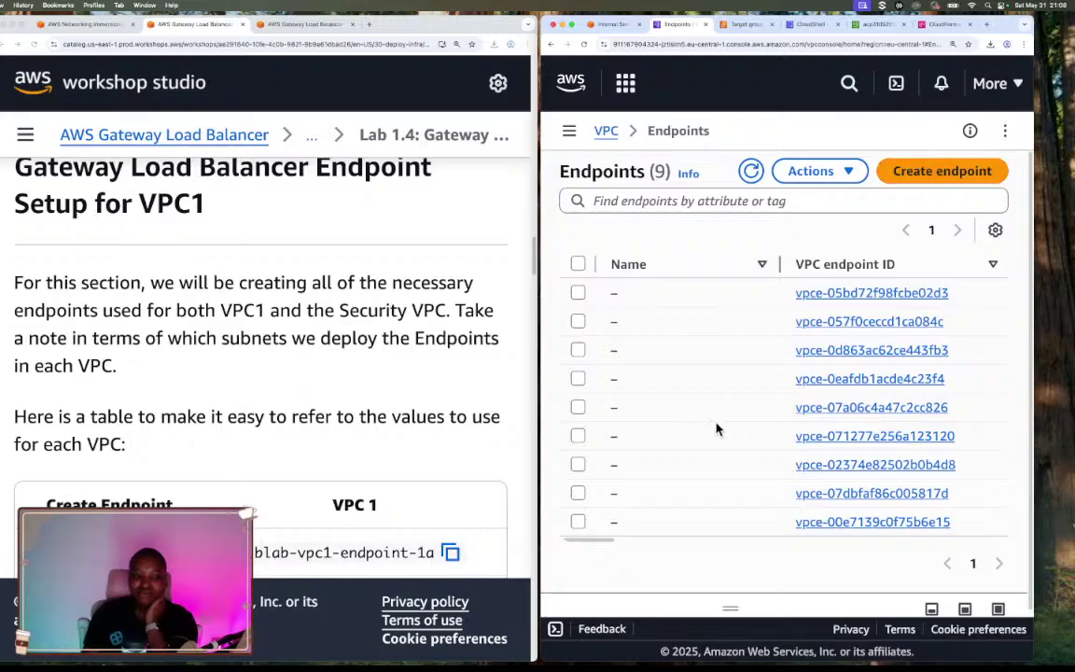
Start creating an endpoint and set its name tag to gwlblab-vpc1-endpoint-1a, copied from the workshop's VPC 1 table
{"action": "left_click", "coordinate": [938, 174]}
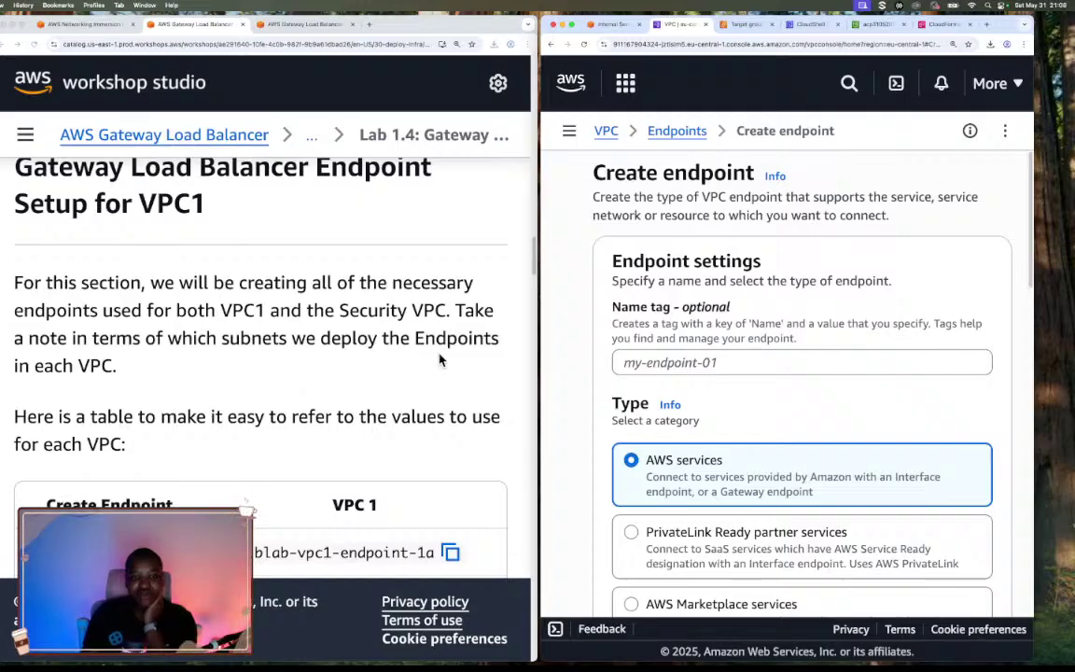
{"action": "scroll", "coordinate": [440, 360], "scroll_direction": "down", "scroll_amount": 4}
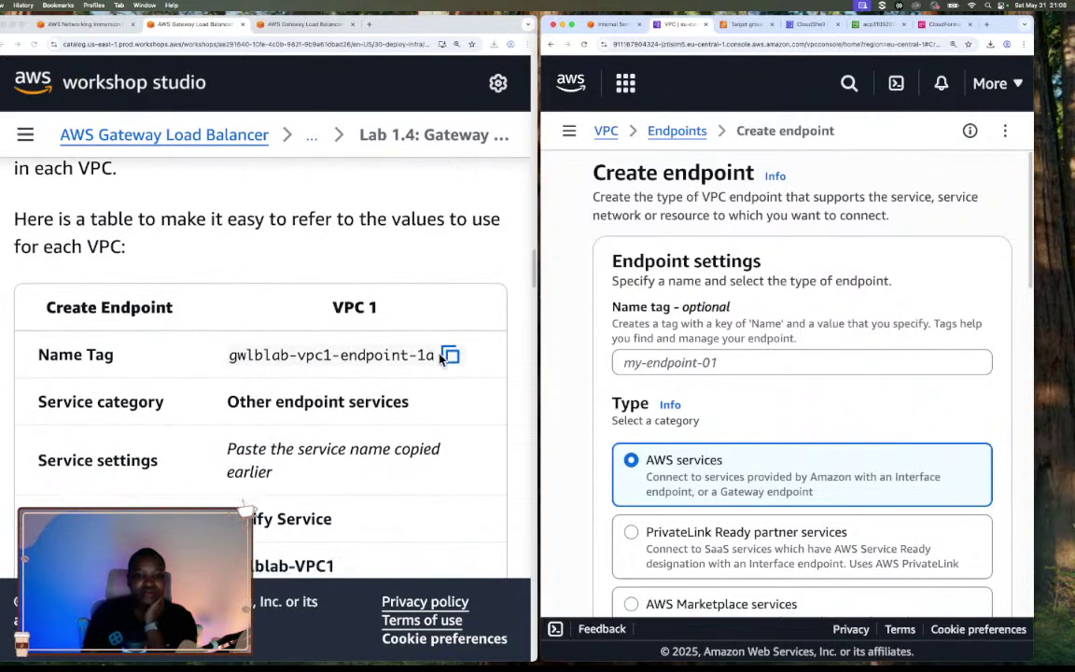
{"action": "scroll", "coordinate": [443, 359], "scroll_direction": "down", "scroll_amount": 1}
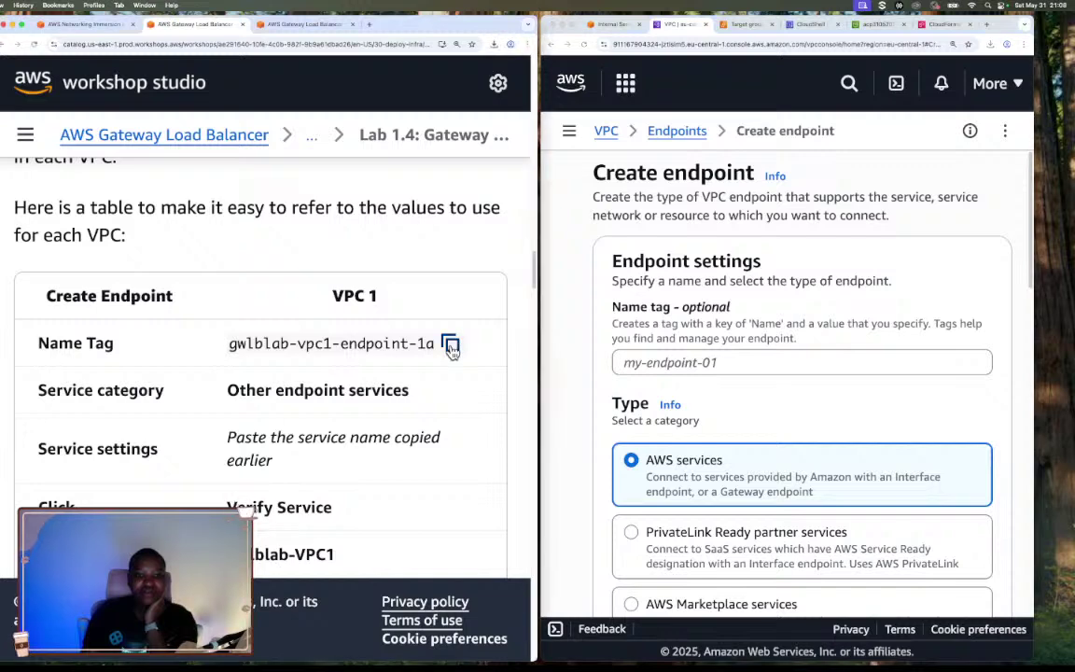
{"action": "left_click", "coordinate": [451, 345]}
{"action": "left_click", "coordinate": [649, 362]}
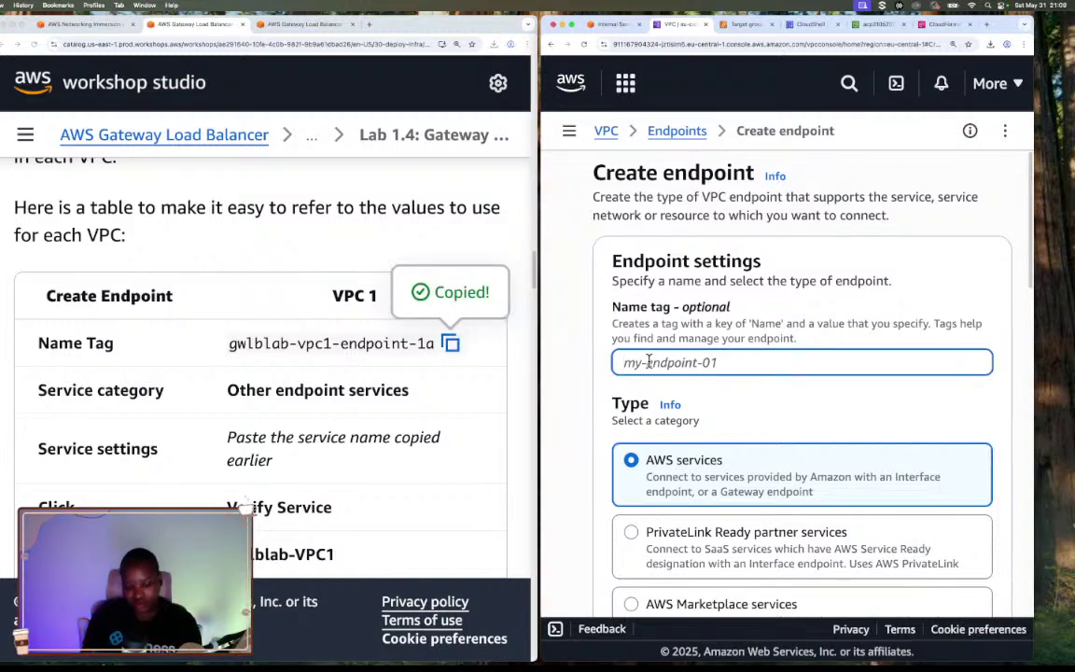
{"action": "key", "text": "super+v"}
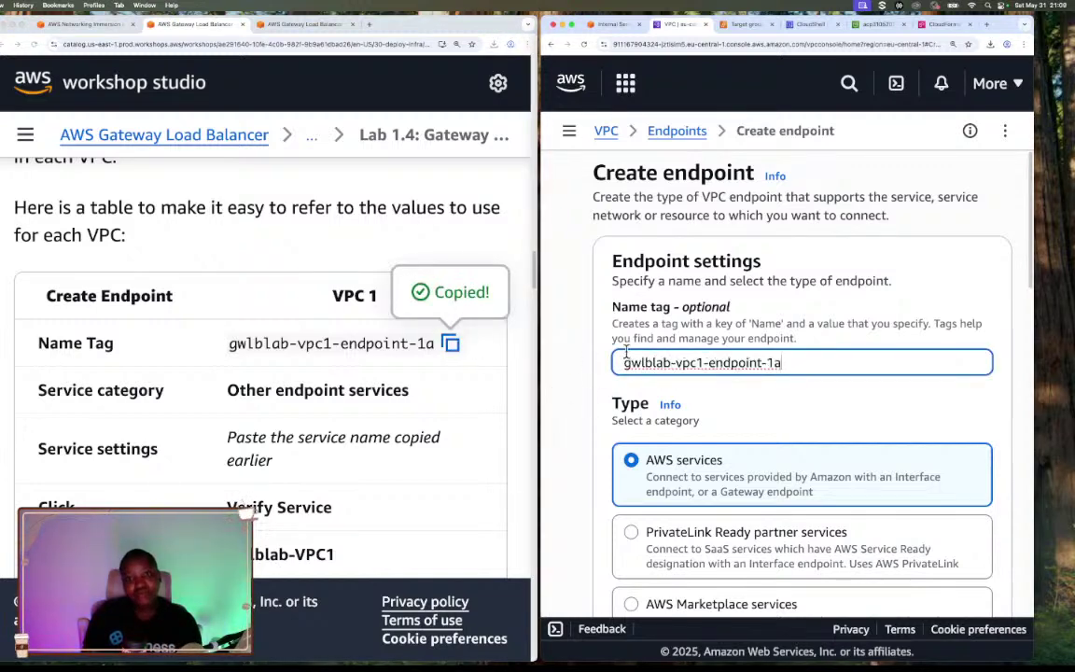
Check the workshop's service category against the available endpoint types and choose Endpoint services that use NLBs and GWLBs
{"action": "left_click", "coordinate": [488, 258]}
{"action": "scroll", "coordinate": [486, 370], "scroll_direction": "down", "scroll_amount": 1}
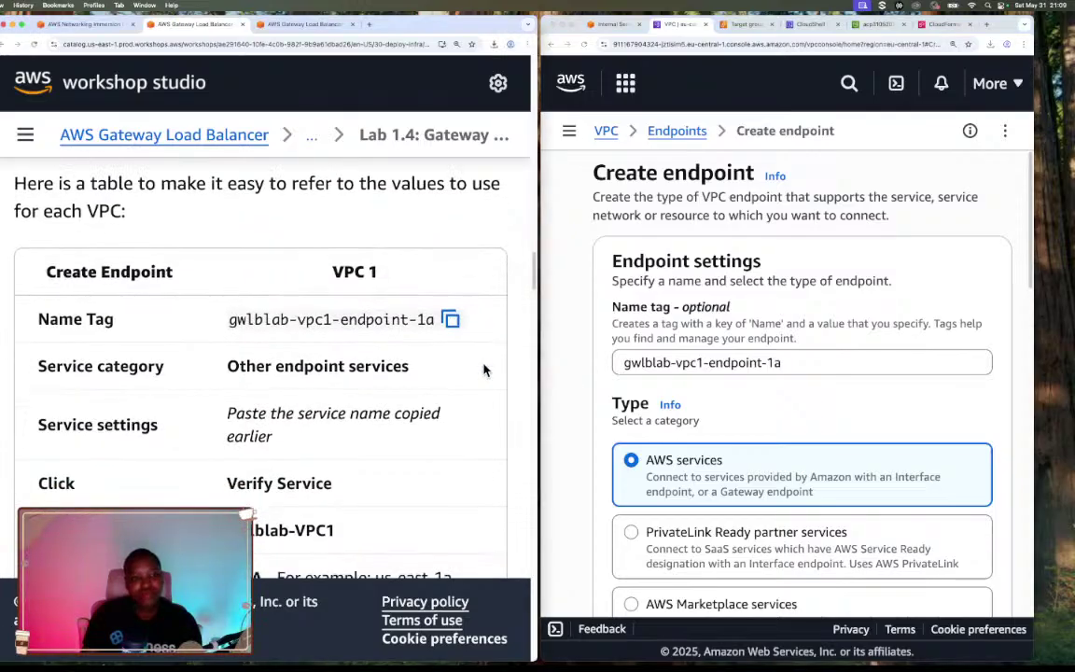
{"action": "scroll", "coordinate": [483, 370], "scroll_direction": "down", "scroll_amount": 3}
{"action": "scroll", "coordinate": [730, 383], "scroll_direction": "down", "scroll_amount": 5}
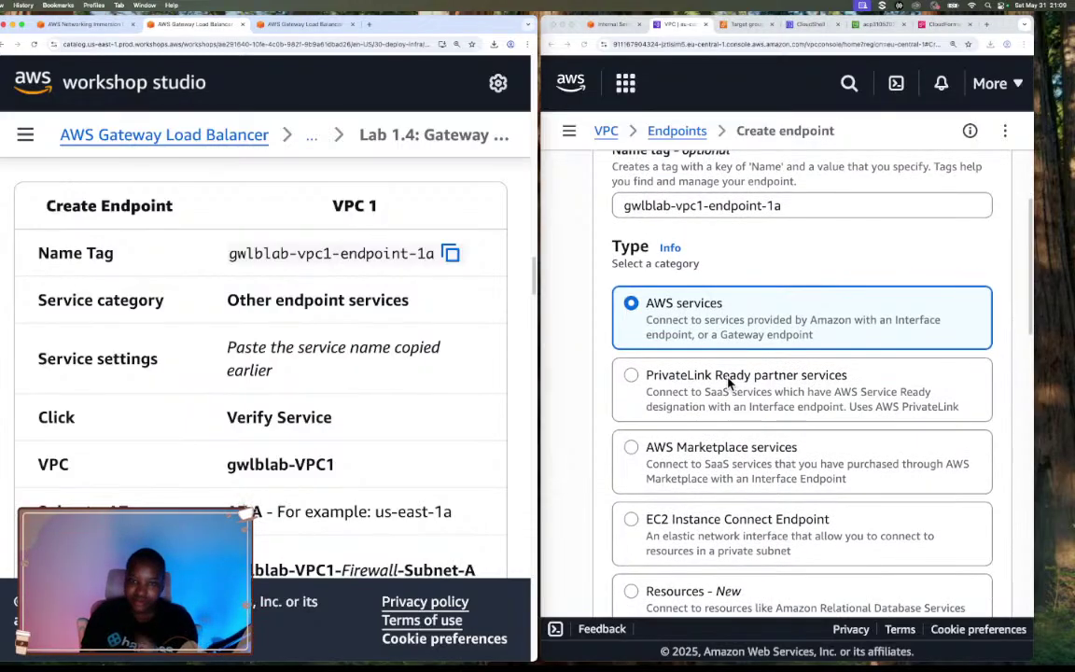
{"action": "scroll", "coordinate": [728, 381], "scroll_direction": "down", "scroll_amount": 6}
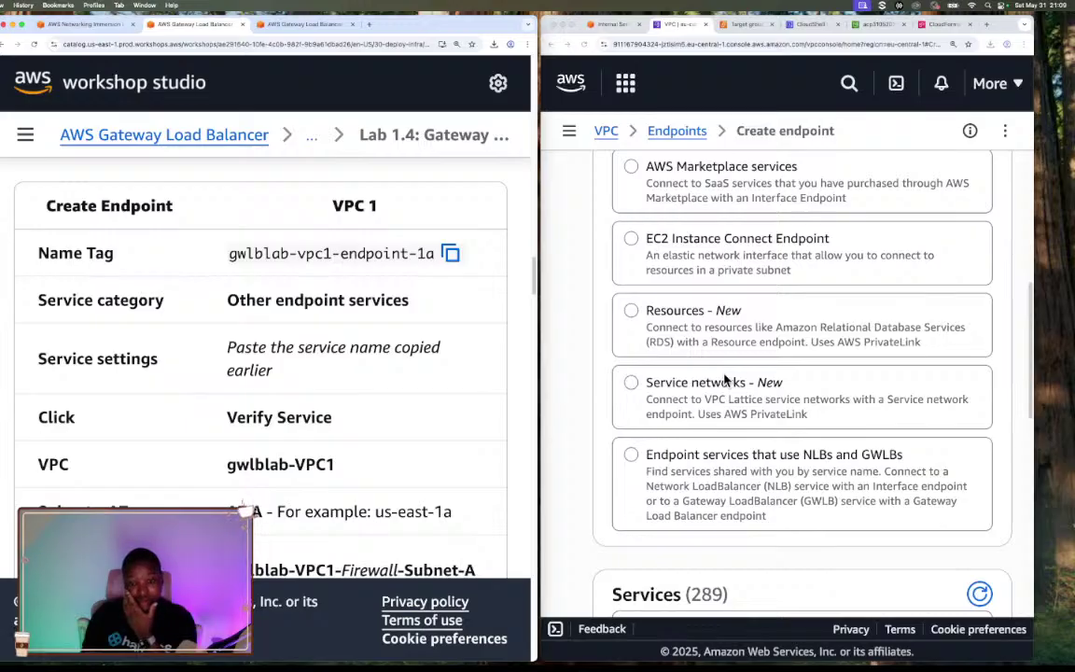
{"action": "scroll", "coordinate": [726, 378], "scroll_direction": "up", "scroll_amount": 4}
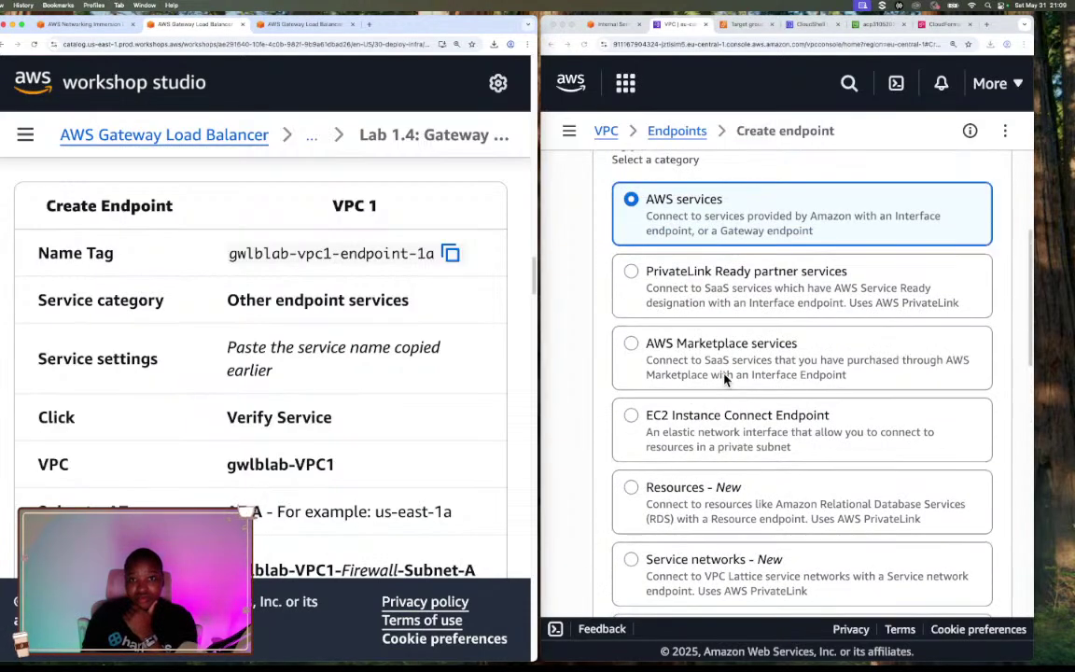
{"action": "scroll", "coordinate": [726, 378], "scroll_direction": "down", "scroll_amount": 1}
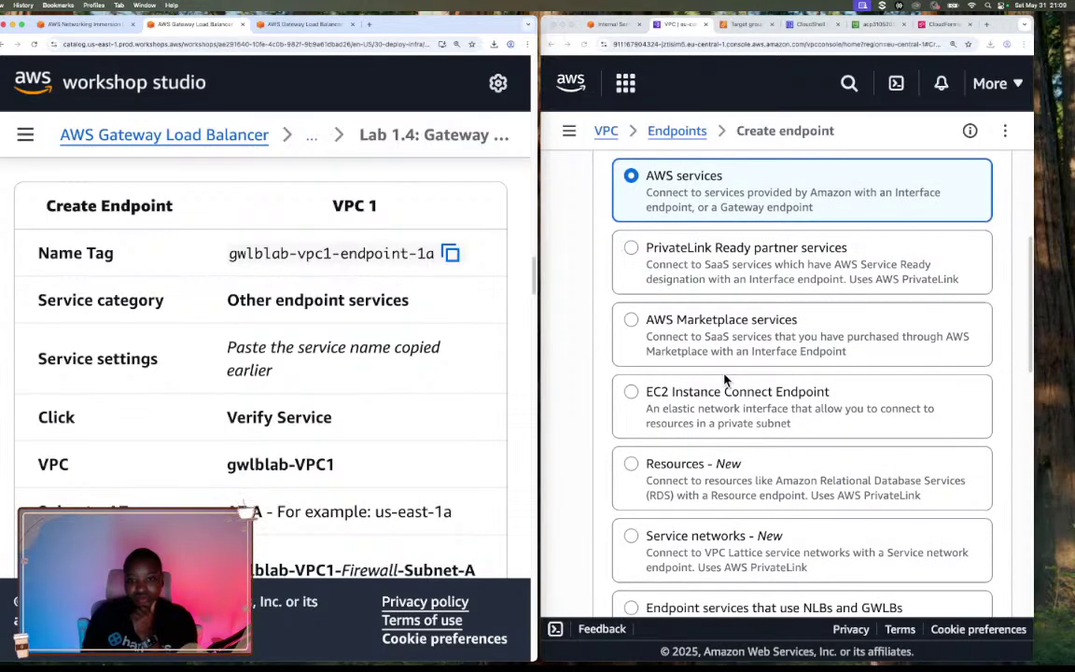
{"action": "scroll", "coordinate": [726, 378], "scroll_direction": "down", "scroll_amount": 2}
{"action": "scroll", "coordinate": [726, 378], "scroll_direction": "down", "scroll_amount": 3}
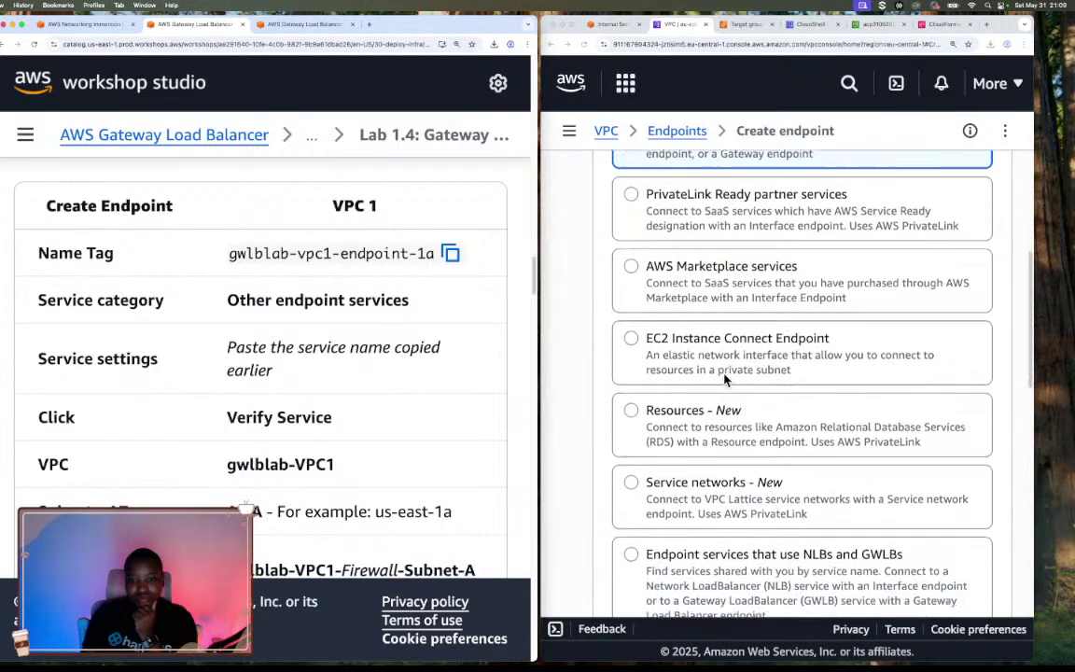
{"action": "scroll", "coordinate": [726, 378], "scroll_direction": "down", "scroll_amount": 2}
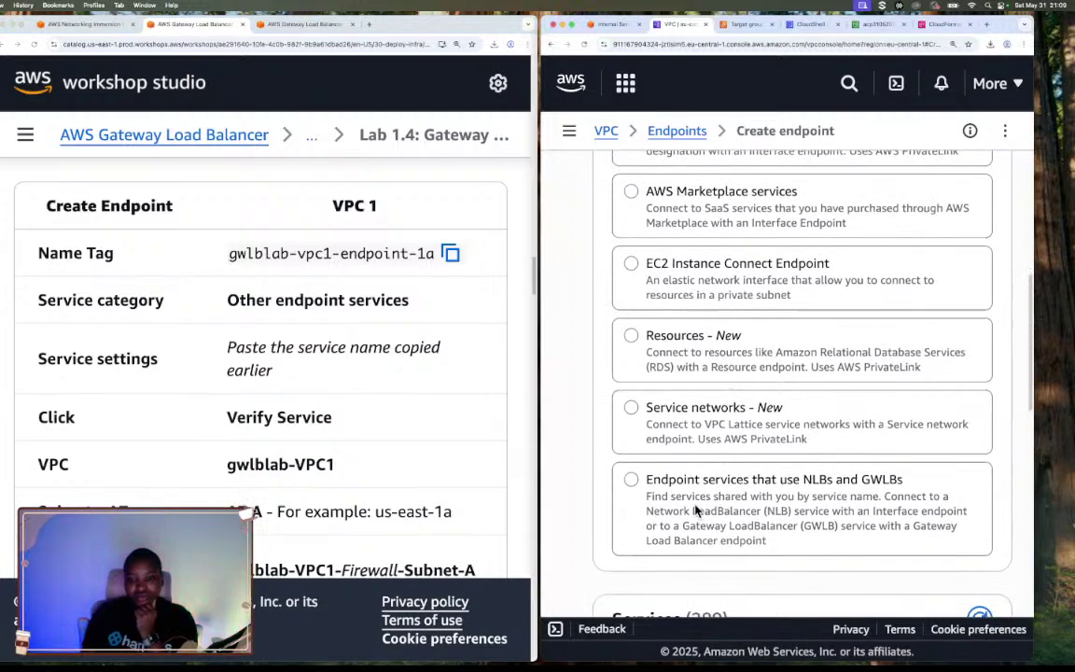
{"action": "left_click", "coordinate": [631, 479]}
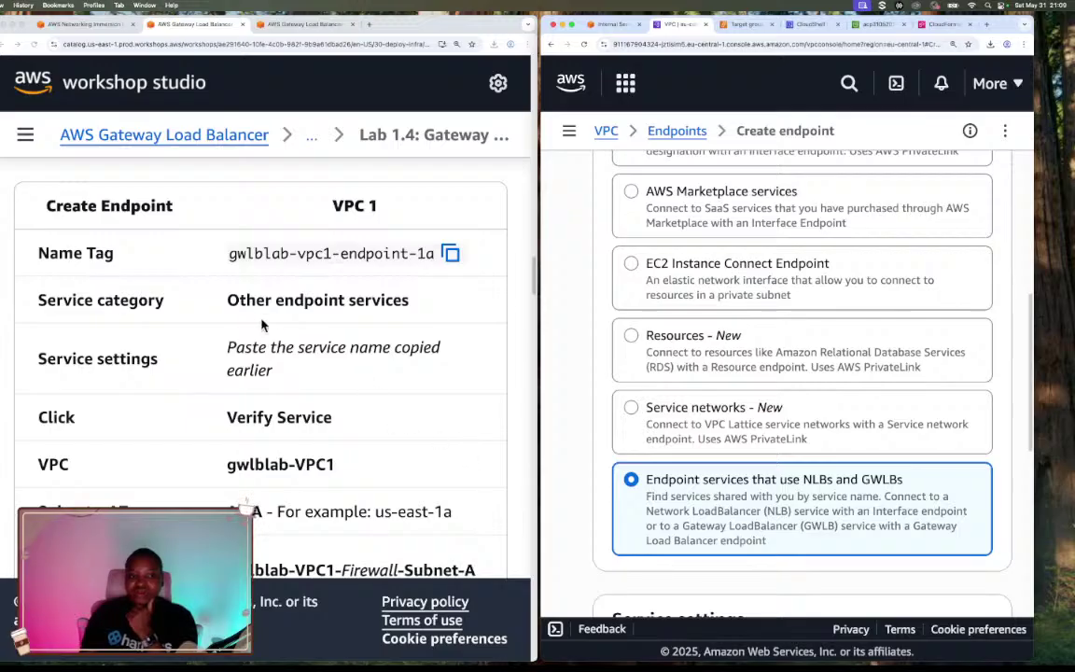
Highlight the workshop's Other endpoint services value, compare it with the selected type, and bring up the endpoint's Service settings
{"action": "left_click_drag", "start_coordinate": [409, 306], "coordinate": [209, 300]}
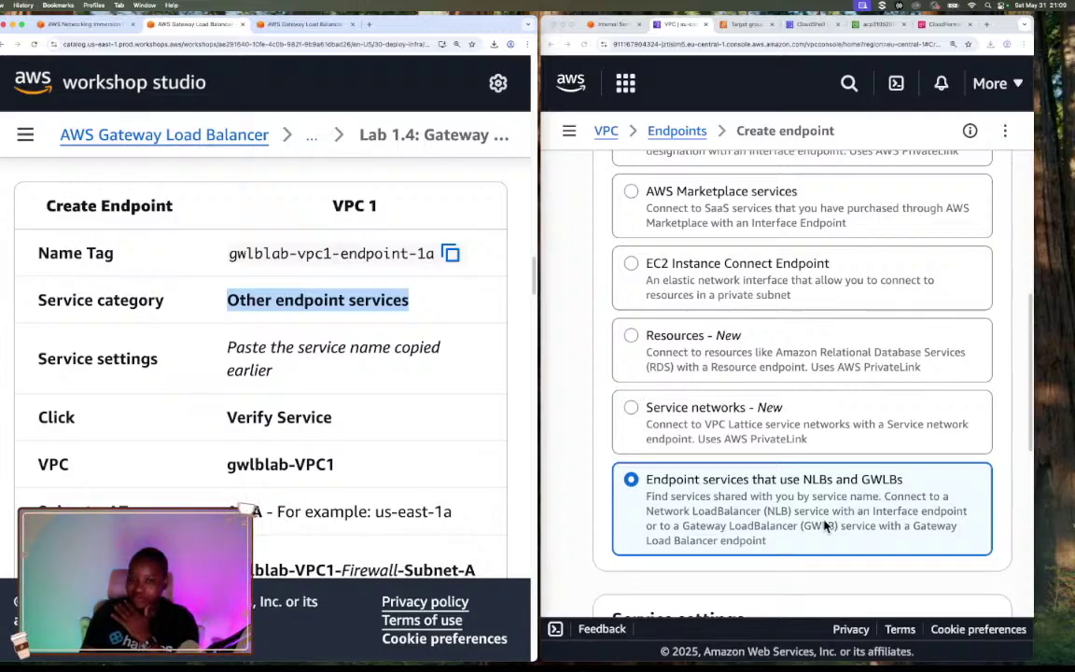
{"action": "scroll", "coordinate": [824, 525], "scroll_direction": "down", "scroll_amount": 4}
{"action": "scroll", "coordinate": [824, 525], "scroll_direction": "down", "scroll_amount": 1}
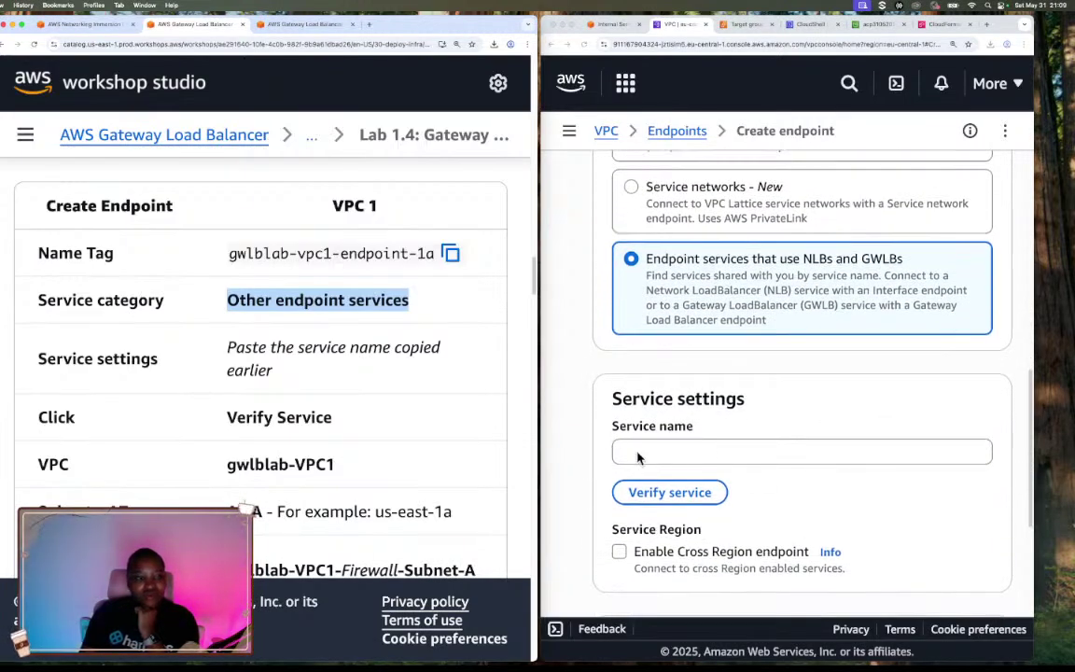
Open the VPC console in a separate browser tab and go to its list of endpoint services
{"action": "left_click", "coordinate": [449, 254]}
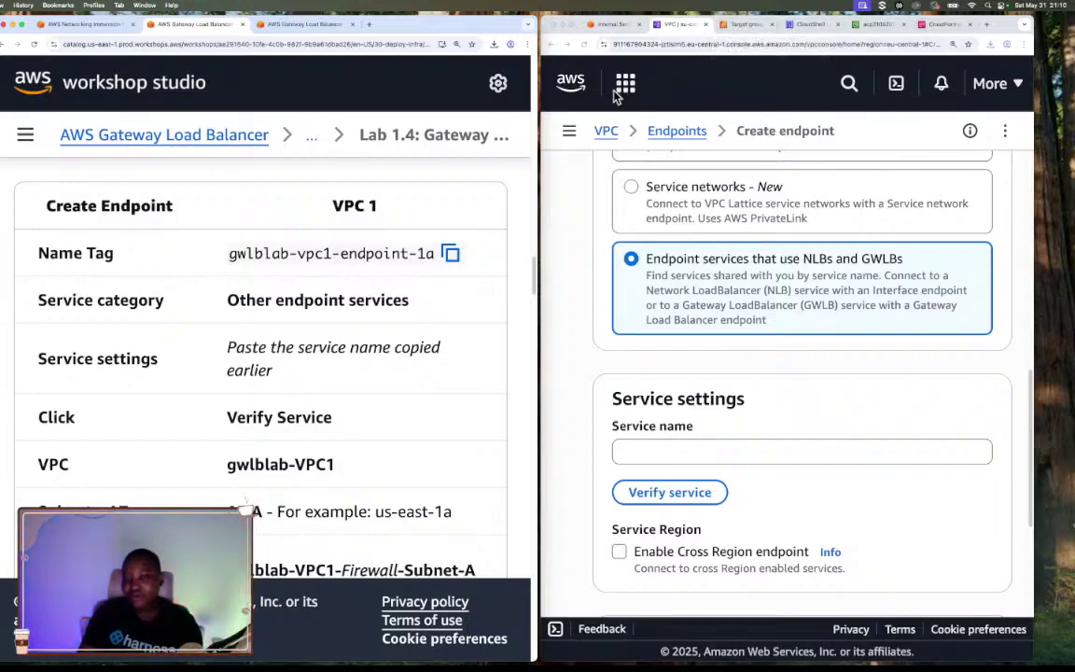
{"action": "right_click", "coordinate": [603, 131]}
{"action": "left_click", "coordinate": [635, 135]}
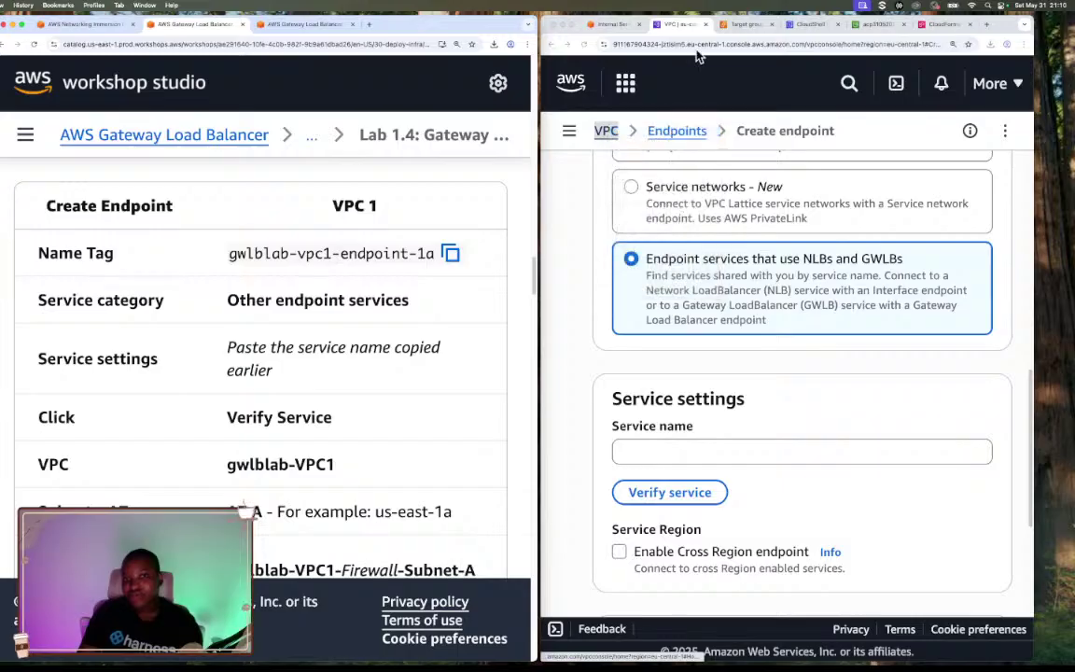
{"action": "left_click", "coordinate": [724, 26]}
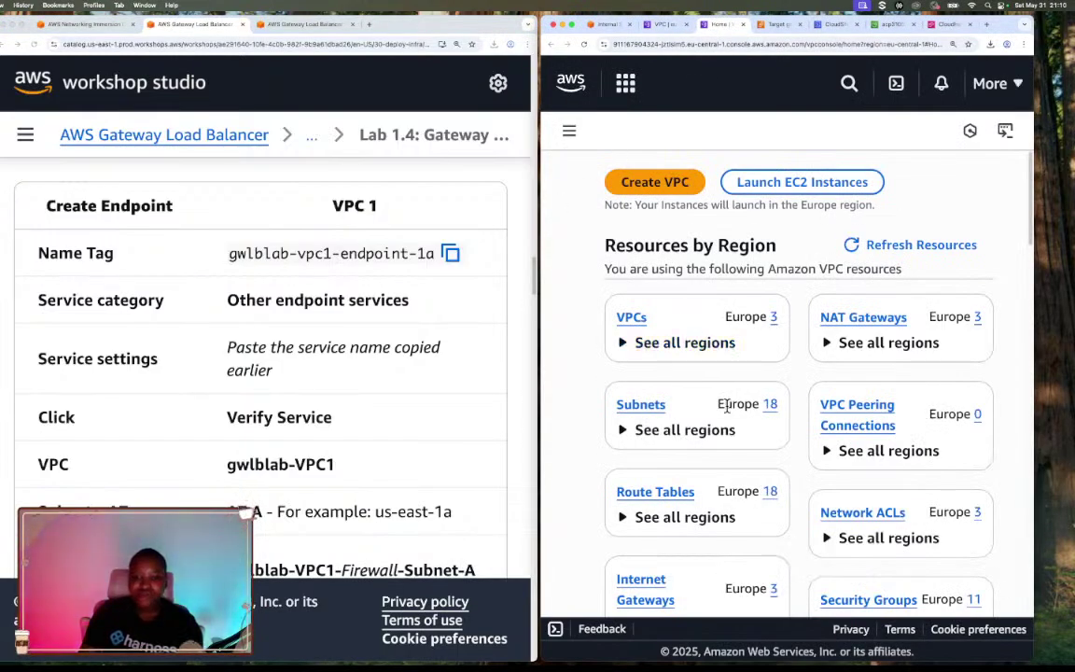
{"action": "scroll", "coordinate": [737, 392], "scroll_direction": "down", "scroll_amount": 5}
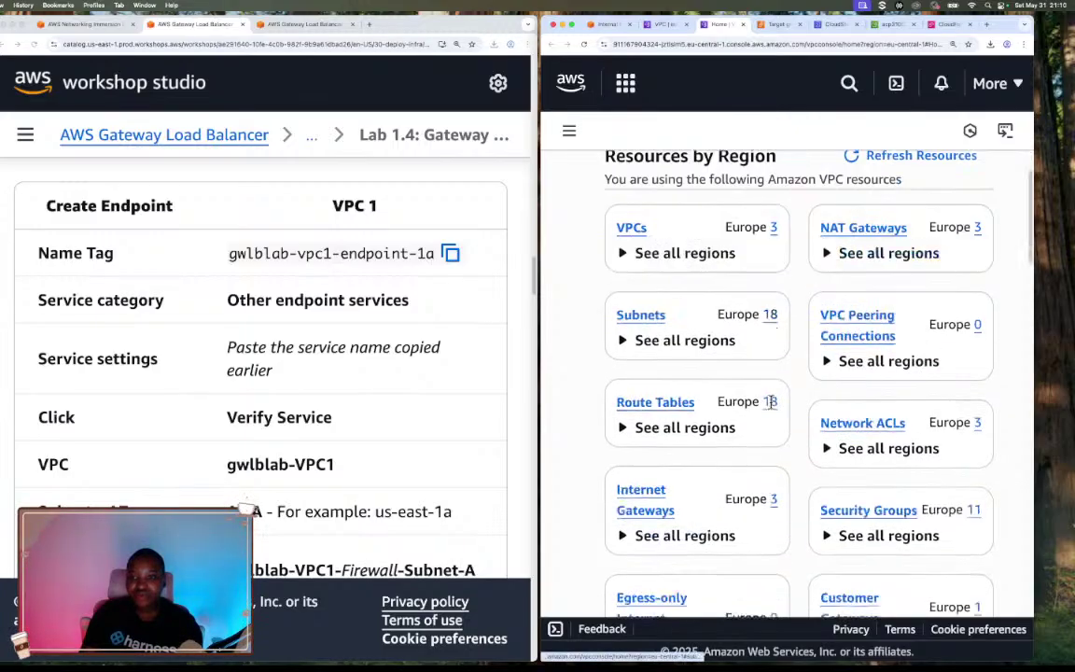
{"action": "scroll", "coordinate": [773, 409], "scroll_direction": "down", "scroll_amount": 6}
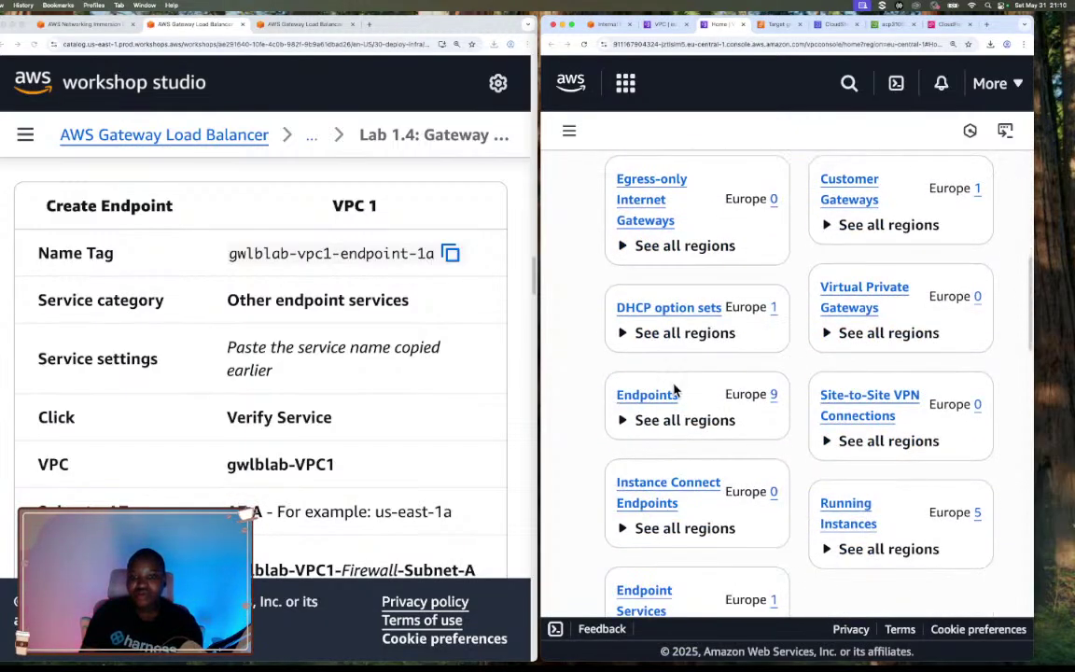
{"action": "left_click", "coordinate": [569, 131]}
{"action": "scroll", "coordinate": [630, 410], "scroll_direction": "down", "scroll_amount": 4}
{"action": "scroll", "coordinate": [642, 413], "scroll_direction": "down", "scroll_amount": 1}
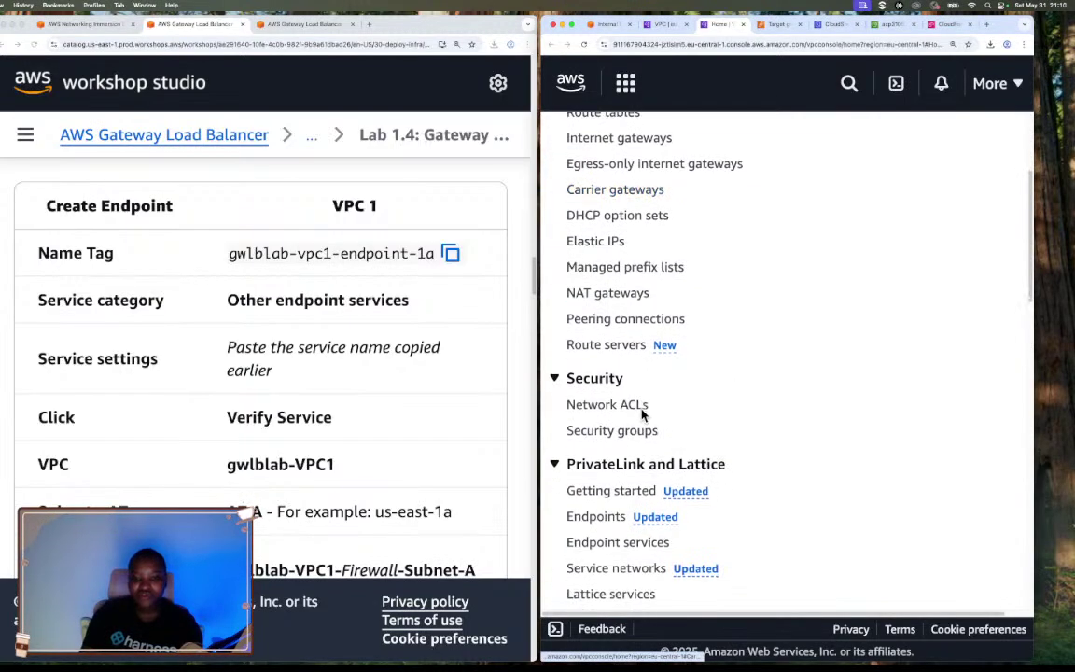
{"action": "left_click", "coordinate": [647, 543]}
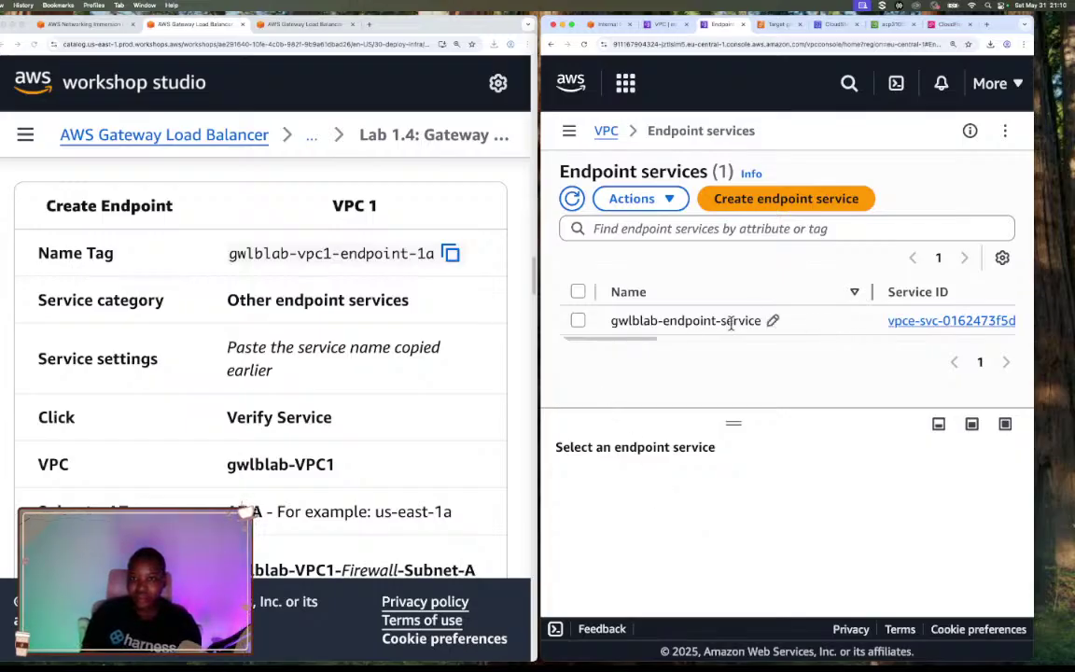
Open the details of gwlblab-endpoint-service and copy its service name
{"action": "left_click", "coordinate": [901, 319]}
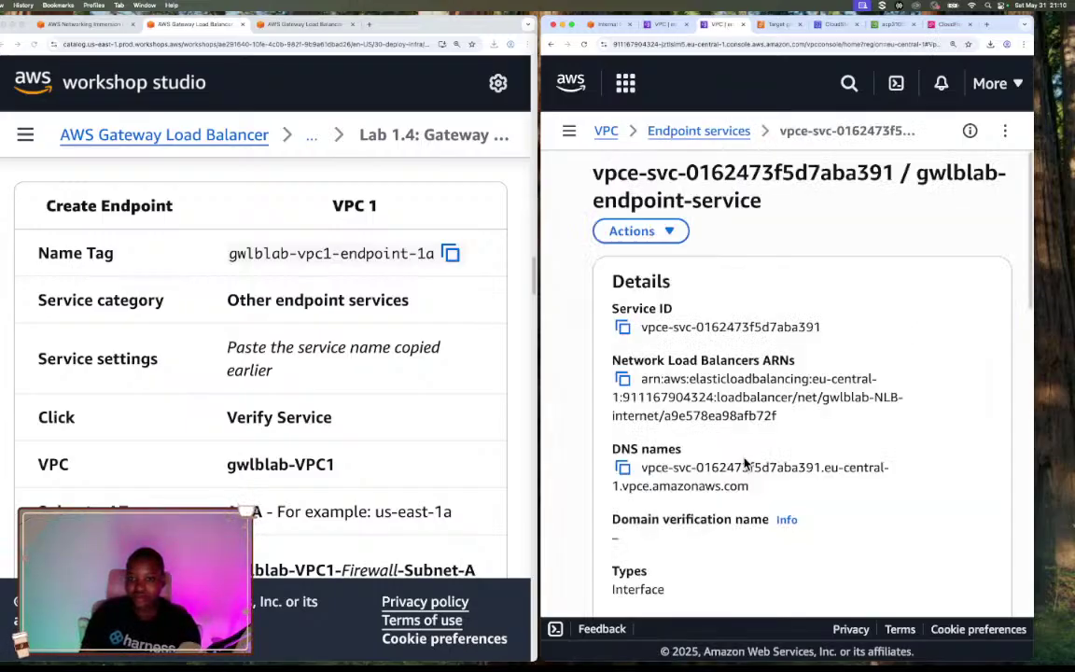
{"action": "scroll", "coordinate": [747, 457], "scroll_direction": "down", "scroll_amount": 5}
{"action": "scroll", "coordinate": [744, 464], "scroll_direction": "down", "scroll_amount": 2}
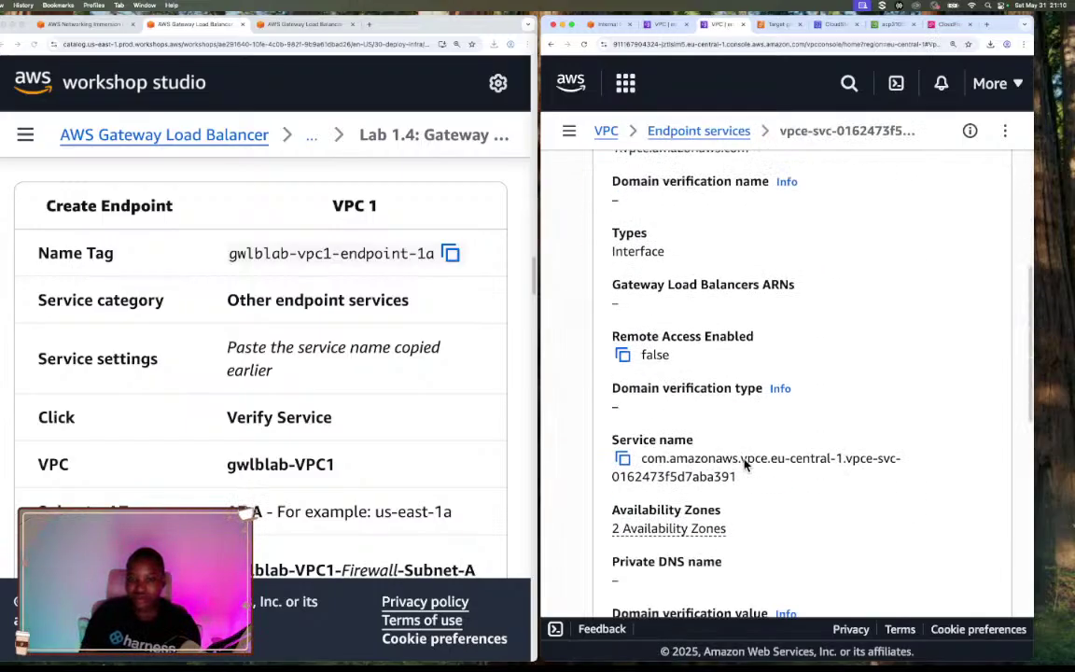
{"action": "left_click", "coordinate": [624, 459]}
Return to the Create endpoint form, enter com.amazonaws.vpce.eu-central-1.vpce-svc-0162473f5d7aba391 as the service name, and verify the service
{"action": "left_click", "coordinate": [602, 25]}
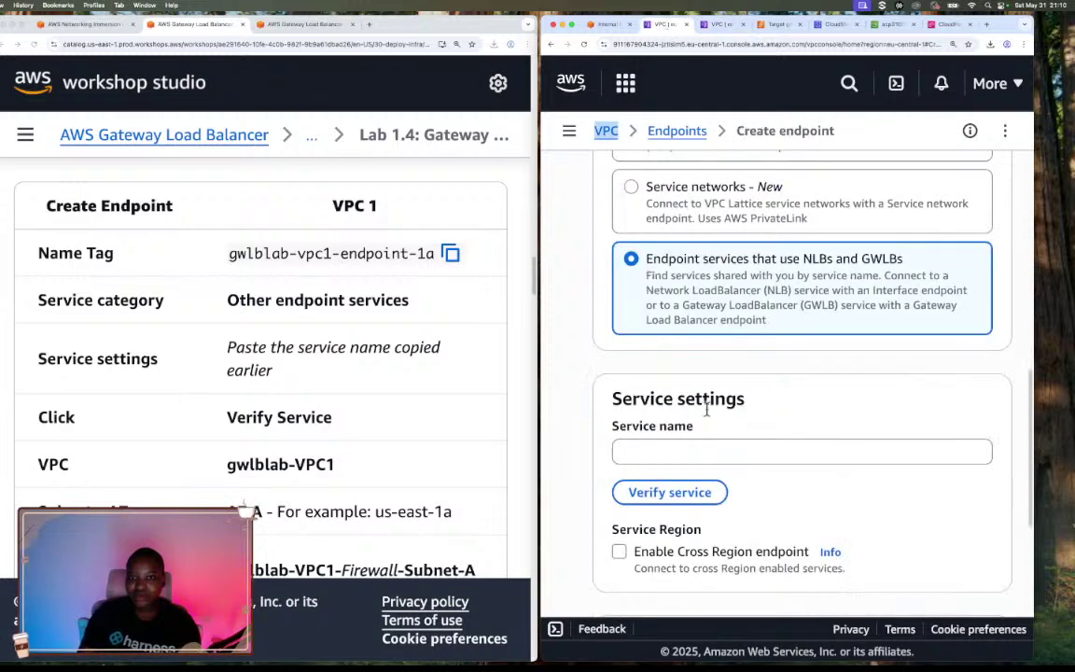
{"action": "left_click", "coordinate": [719, 457]}
{"action": "key", "text": "super+v"}
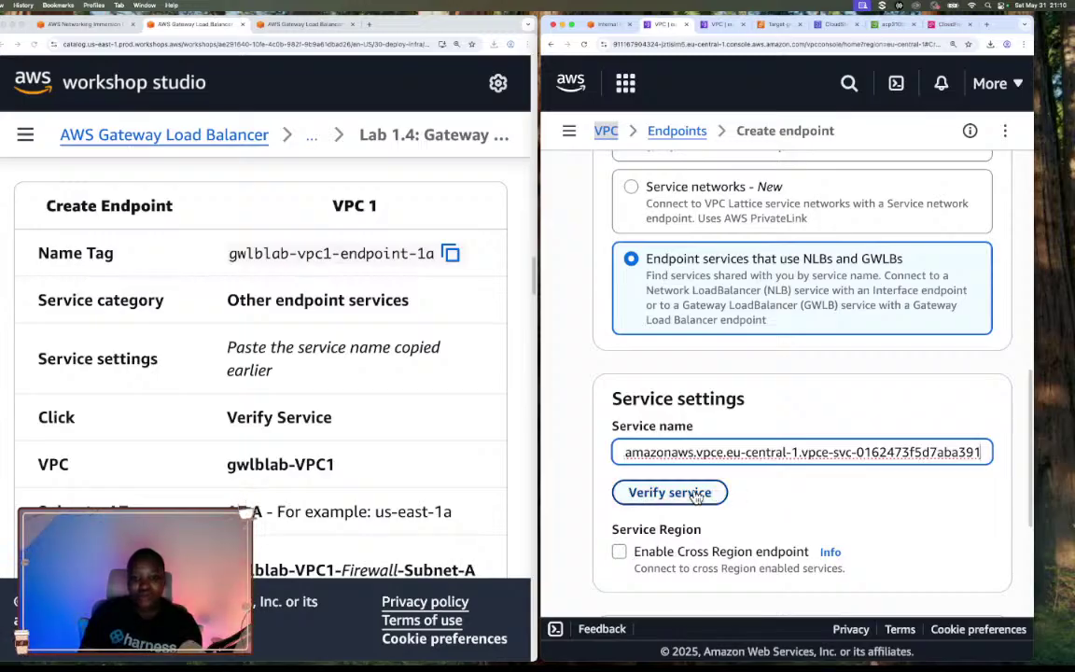
{"action": "left_click", "coordinate": [714, 492]}
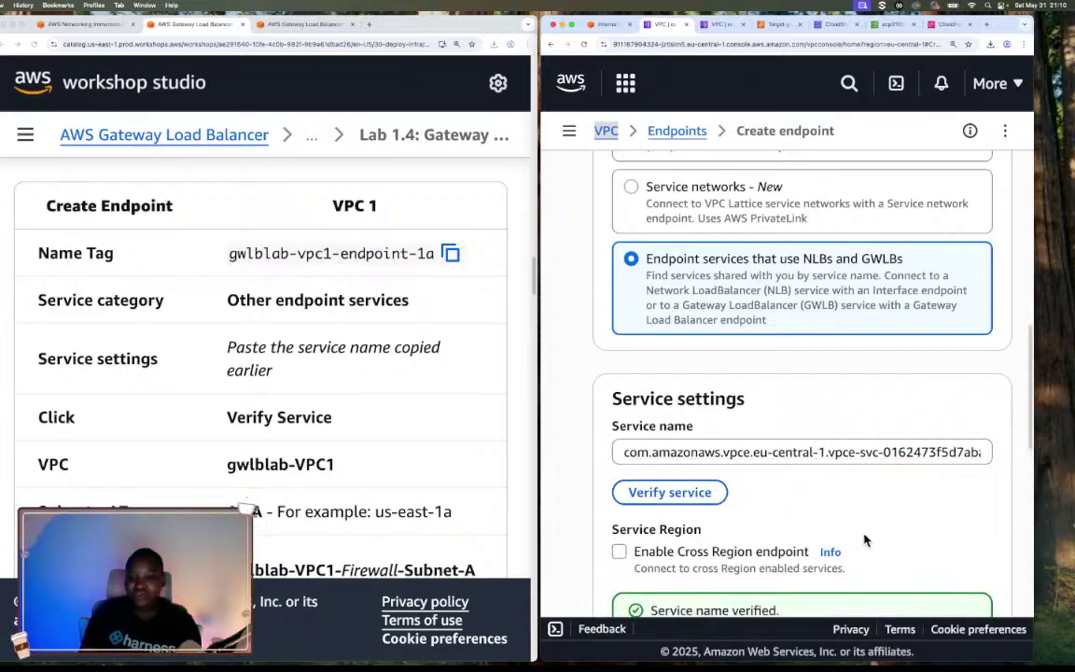
{"action": "scroll", "coordinate": [840, 541], "scroll_direction": "down", "scroll_amount": 1}
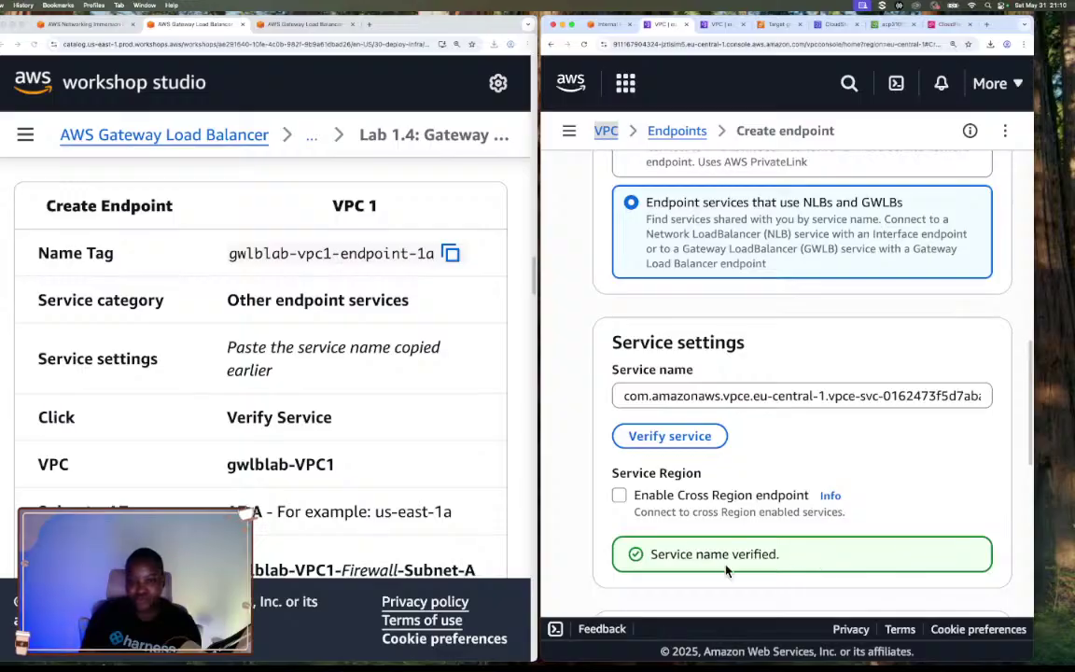
Set the endpoint's VPC to gwlblab-VPC1 in the network settings
{"action": "scroll", "coordinate": [691, 550], "scroll_direction": "down", "scroll_amount": 4}
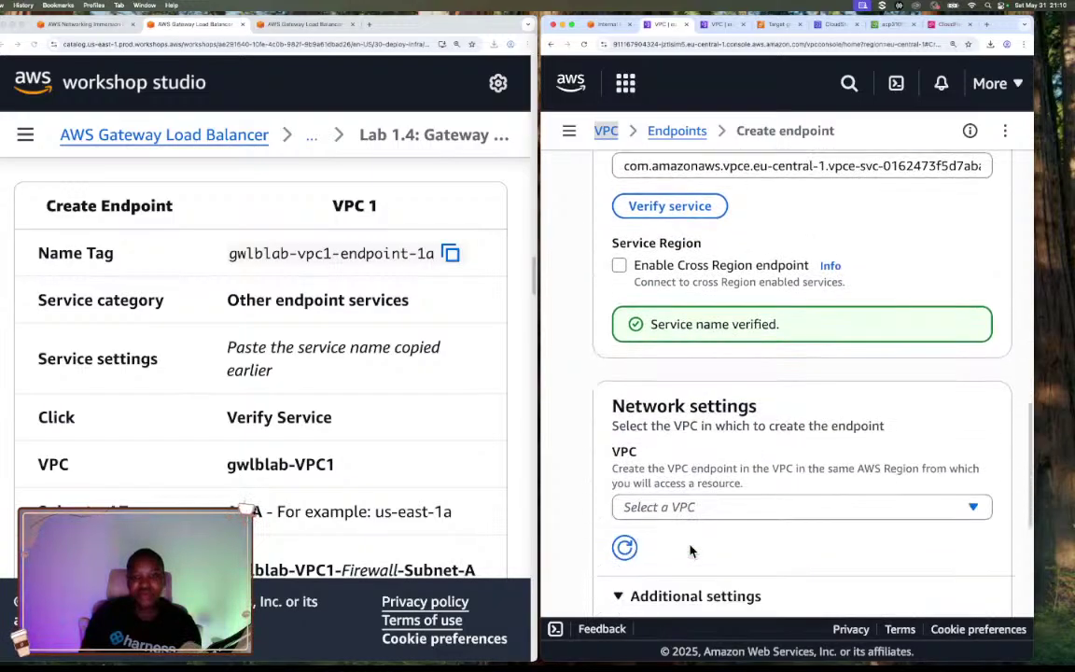
{"action": "scroll", "coordinate": [690, 551], "scroll_direction": "down", "scroll_amount": 1}
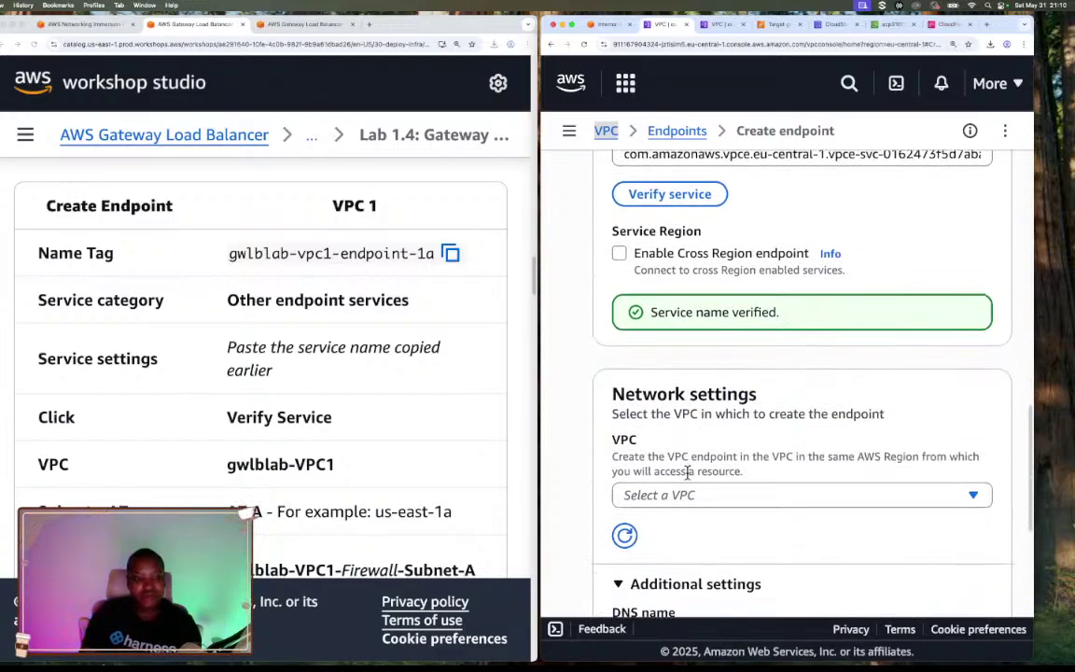
{"action": "scroll", "coordinate": [688, 471], "scroll_direction": "down", "scroll_amount": 1}
{"action": "left_click", "coordinate": [624, 482]}
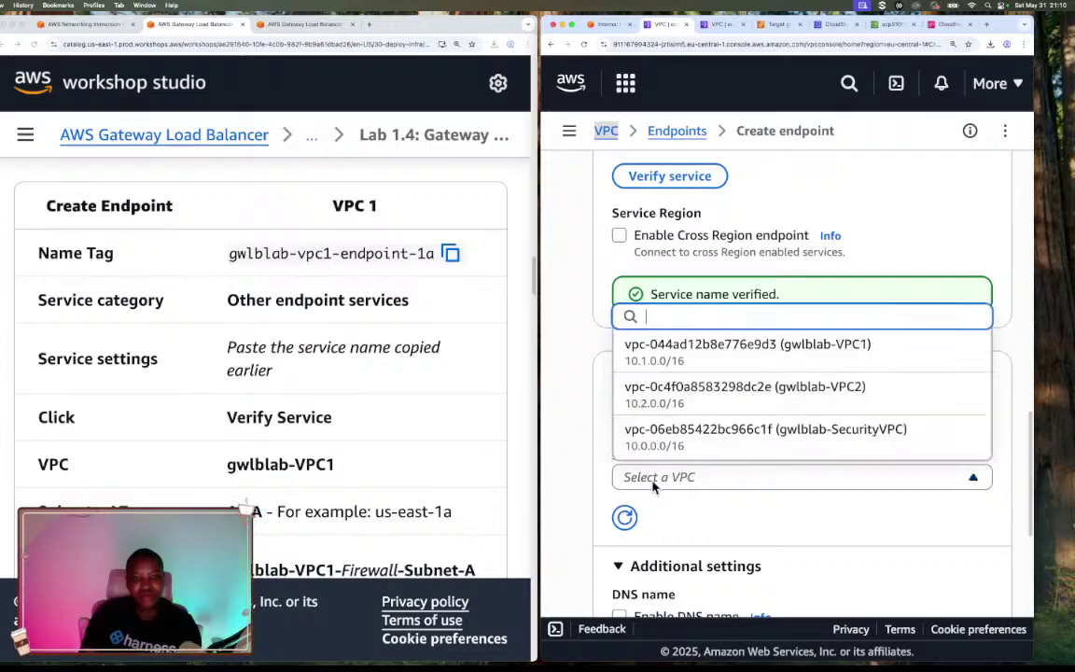
{"action": "left_click", "coordinate": [800, 358]}
Include the eu-central-1a (euc1-az2) Availability Zone in the endpoint's subnets
{"action": "scroll", "coordinate": [744, 512], "scroll_direction": "down", "scroll_amount": 5}
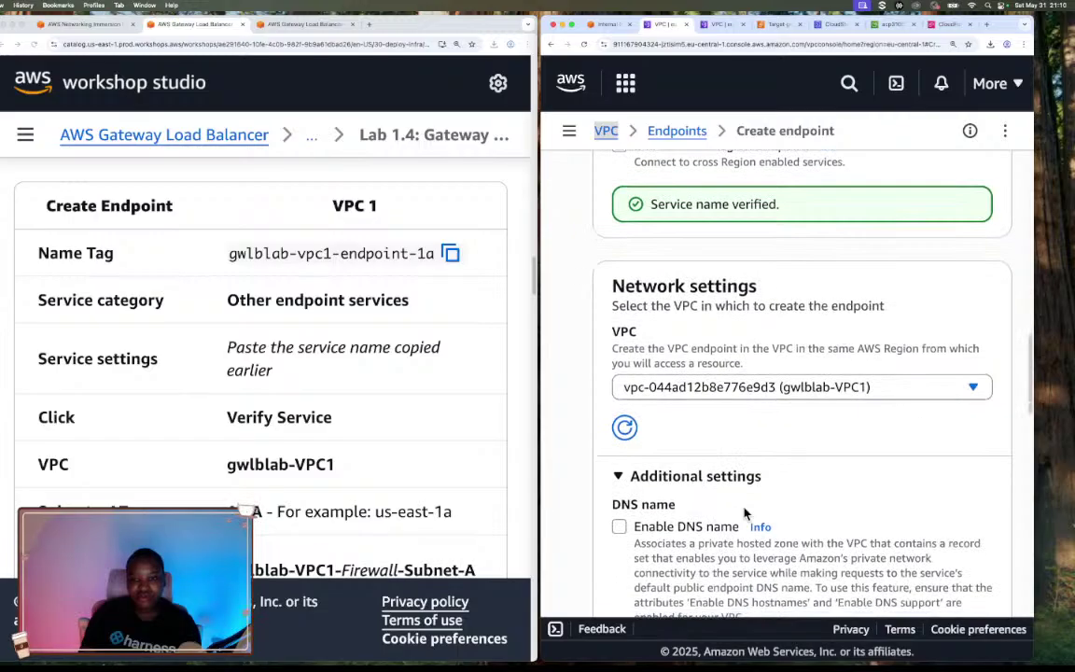
{"action": "scroll", "coordinate": [743, 511], "scroll_direction": "down", "scroll_amount": 4}
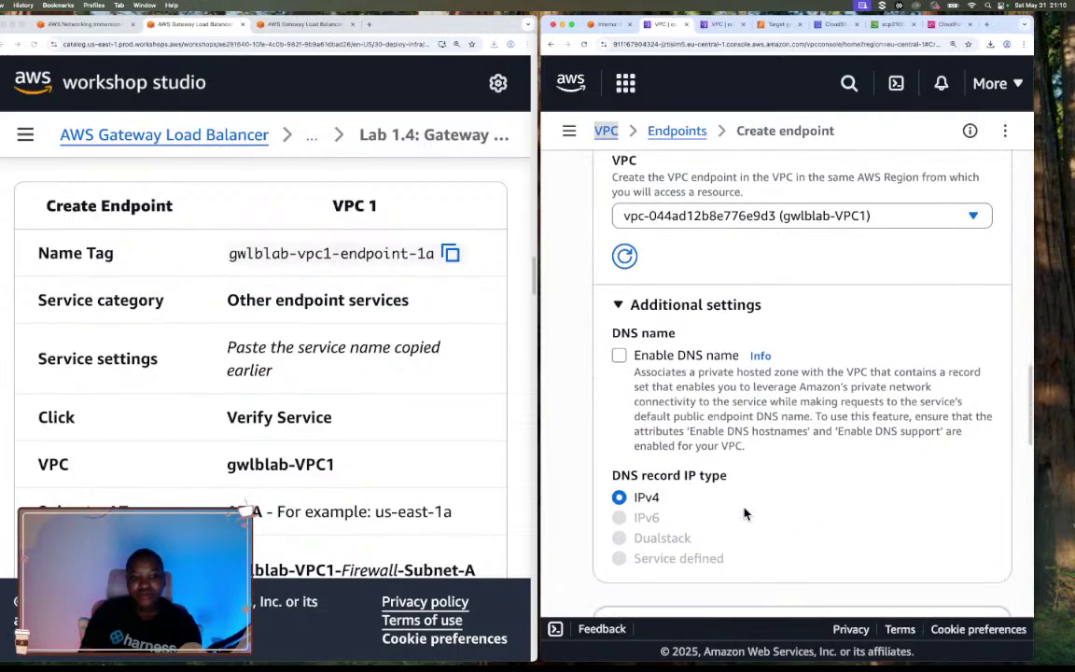
{"action": "scroll", "coordinate": [744, 511], "scroll_direction": "down", "scroll_amount": 2}
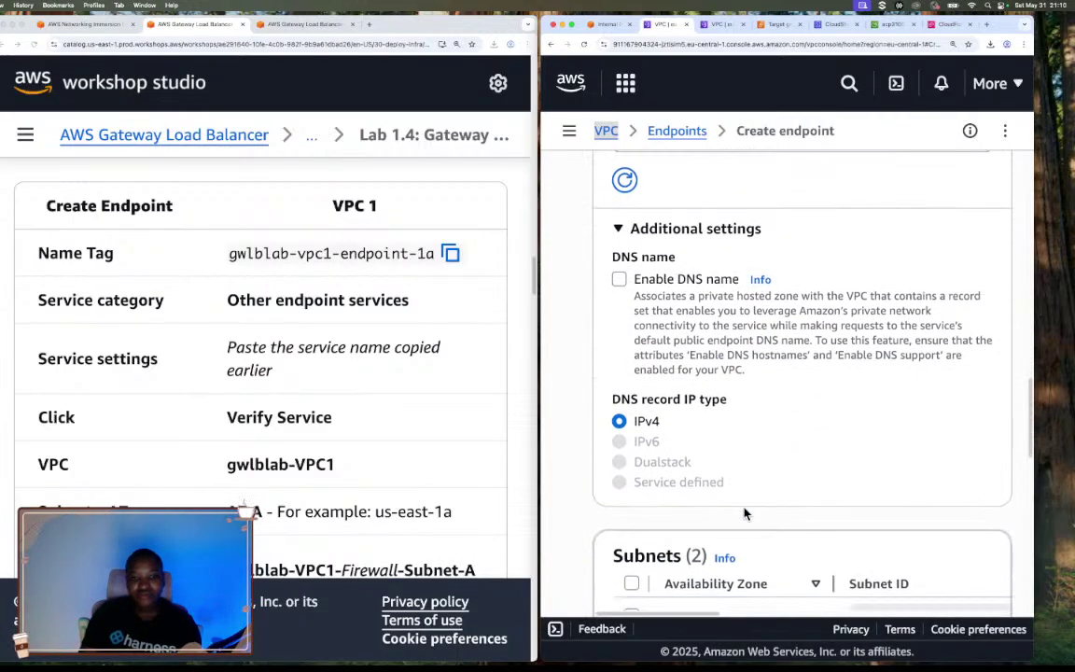
{"action": "scroll", "coordinate": [744, 512], "scroll_direction": "down", "scroll_amount": 2}
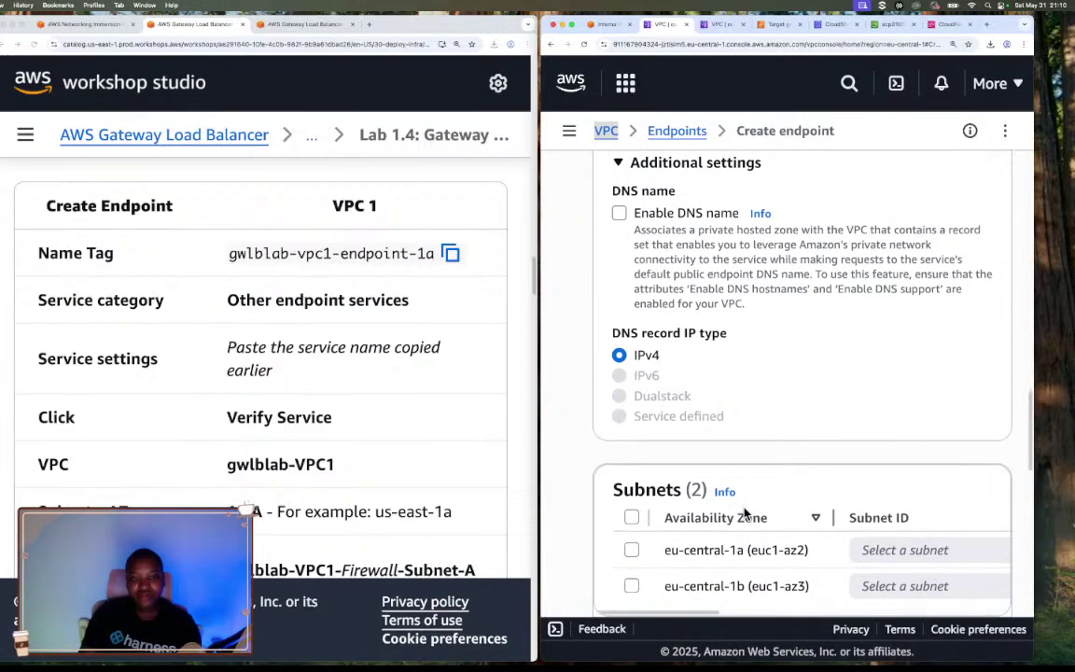
{"action": "scroll", "coordinate": [744, 512], "scroll_direction": "down", "scroll_amount": 1}
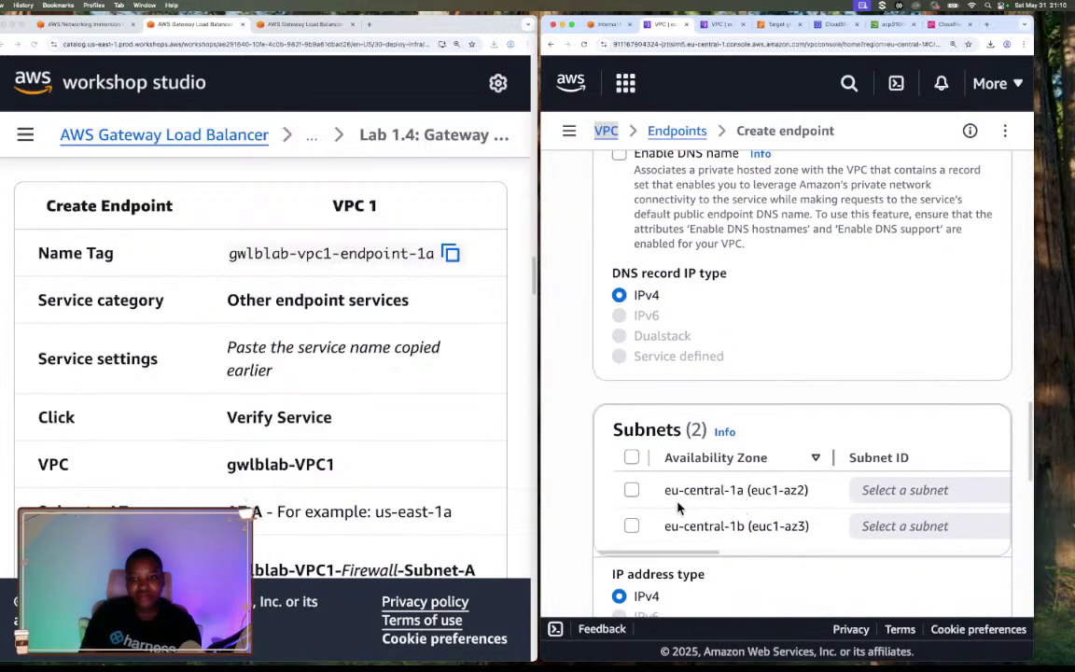
{"action": "left_click", "coordinate": [632, 492]}
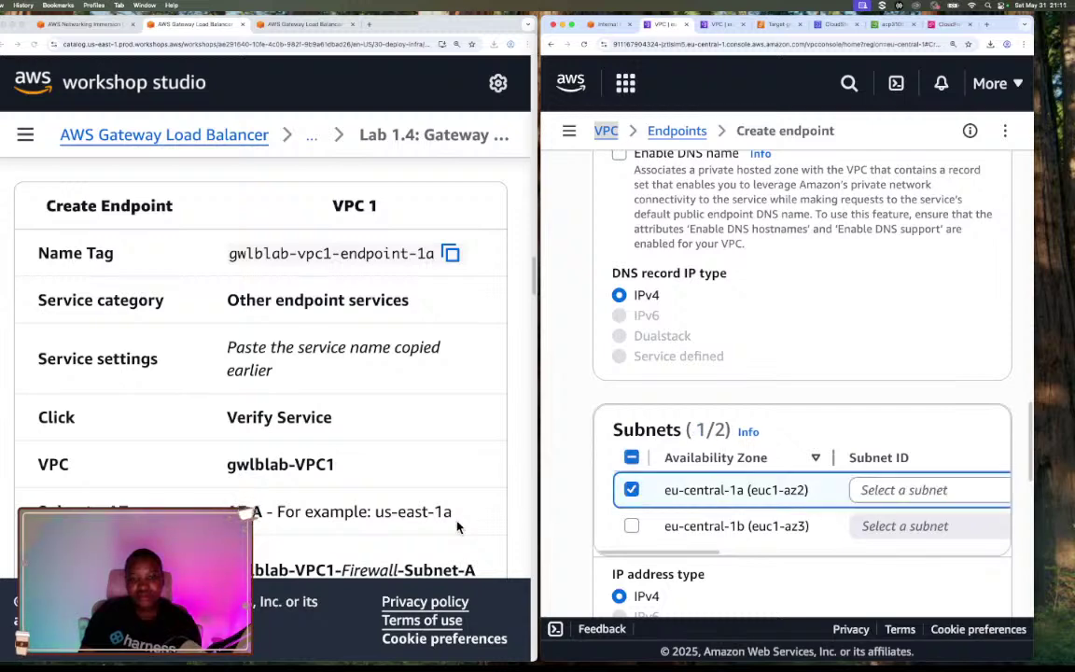
Check the workshop's subnet value and assign gwlblab-VPC1-Firewall-Subnet-A to the eu-central-1a zone
{"action": "scroll", "coordinate": [457, 527], "scroll_direction": "down", "scroll_amount": 6}
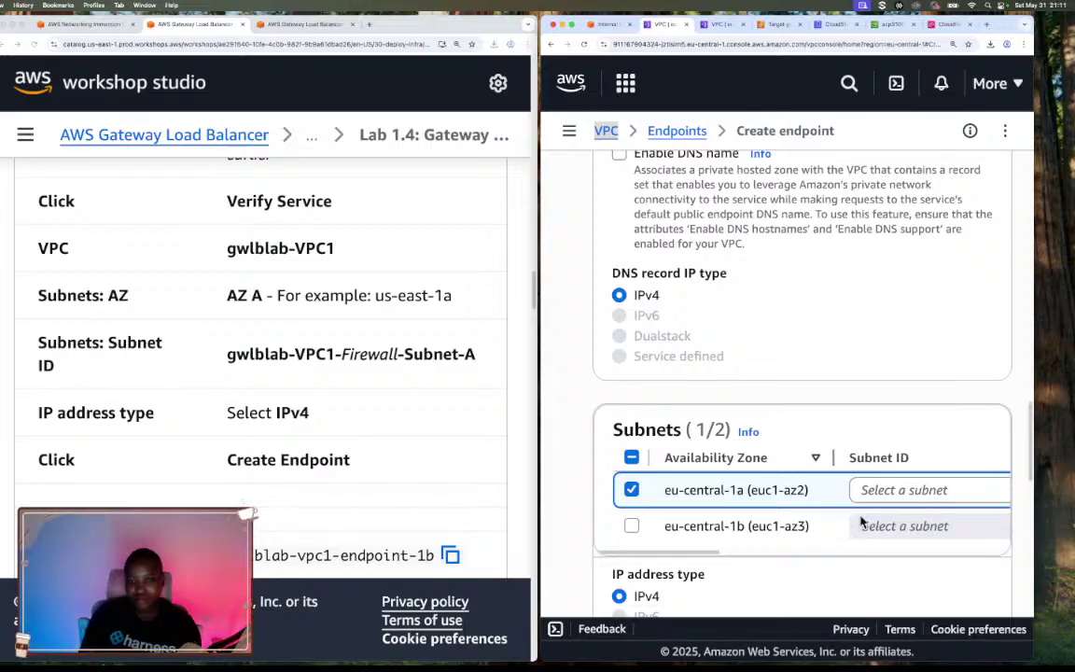
{"action": "left_click_drag", "start_coordinate": [705, 557], "coordinate": [774, 554]}
{"action": "left_click", "coordinate": [766, 495]}
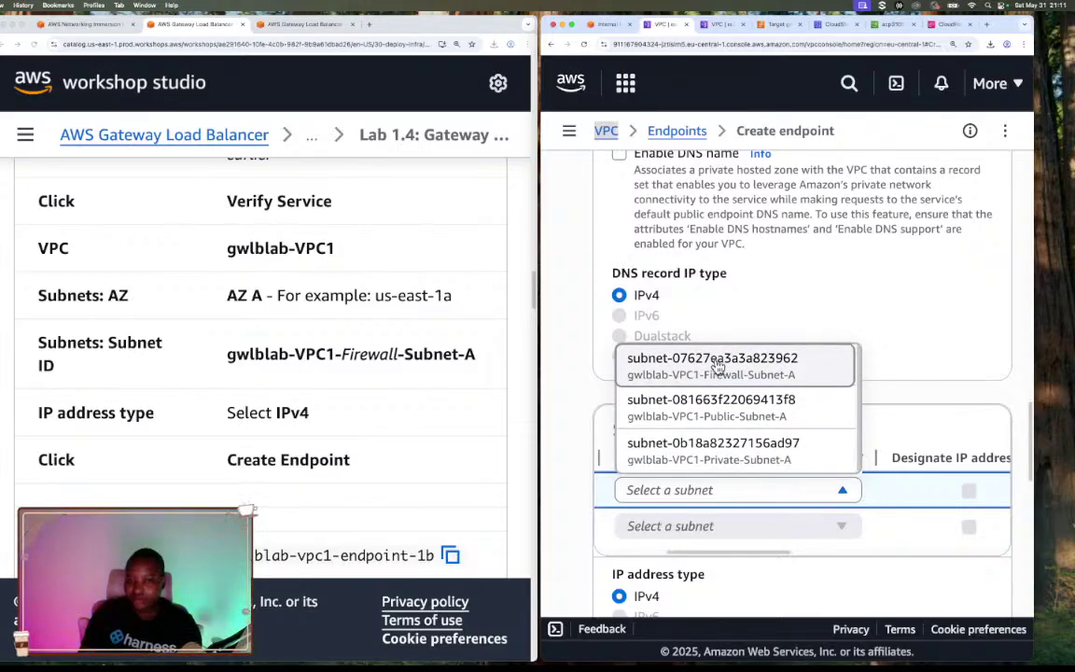
{"action": "left_click", "coordinate": [716, 366]}
{"action": "left_click_drag", "start_coordinate": [754, 559], "coordinate": [677, 560]}
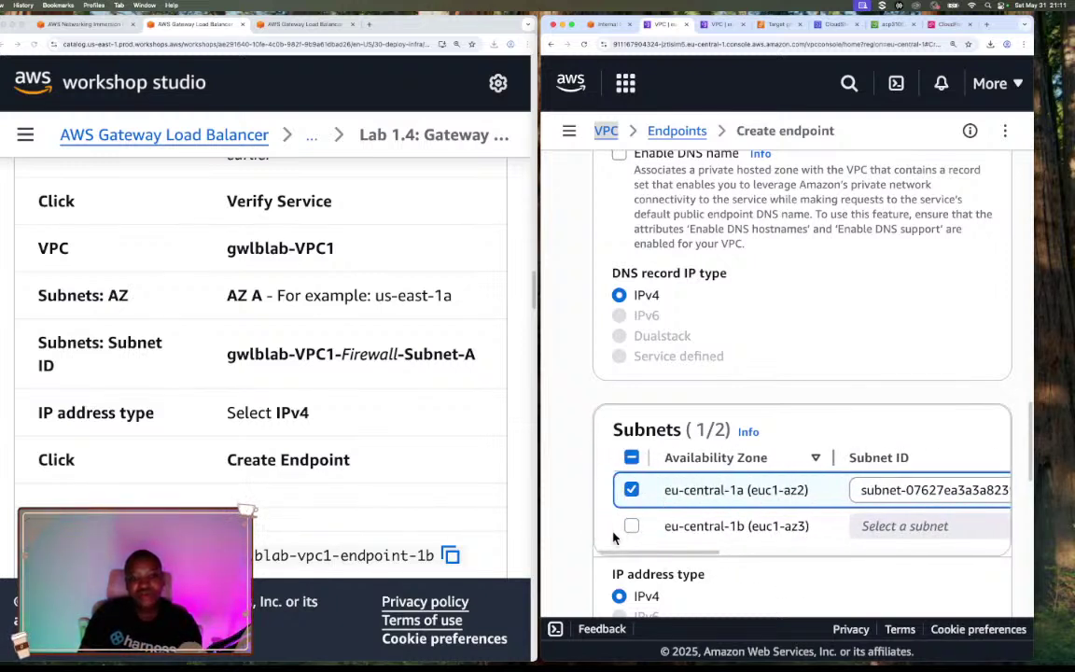
Review the IP address type, security groups and name tag, and create the endpoint gwlblab-vpc1-endpoint-1a
{"action": "scroll", "coordinate": [638, 554], "scroll_direction": "down", "scroll_amount": 1}
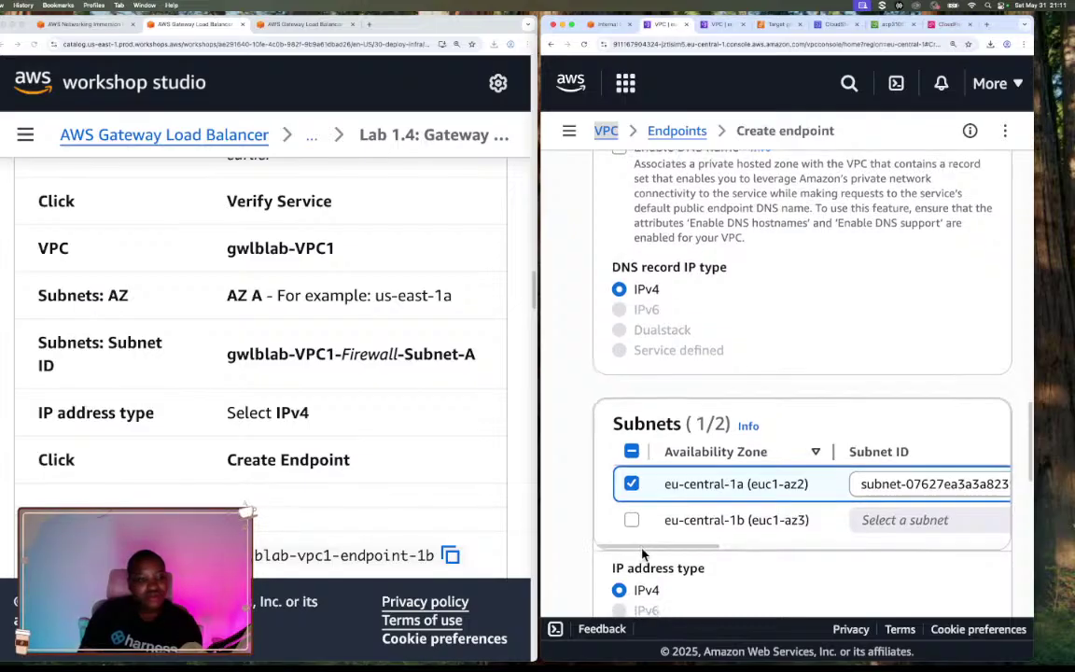
{"action": "scroll", "coordinate": [642, 554], "scroll_direction": "down", "scroll_amount": 1}
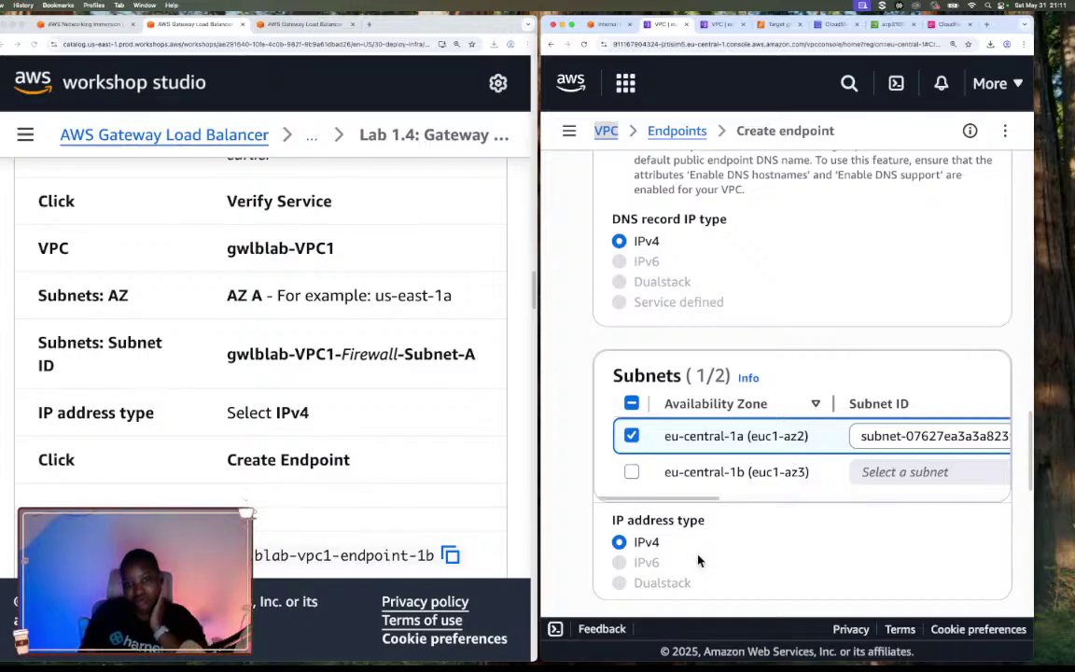
{"action": "scroll", "coordinate": [696, 556], "scroll_direction": "down", "scroll_amount": 1}
{"action": "scroll", "coordinate": [696, 556], "scroll_direction": "down", "scroll_amount": 6}
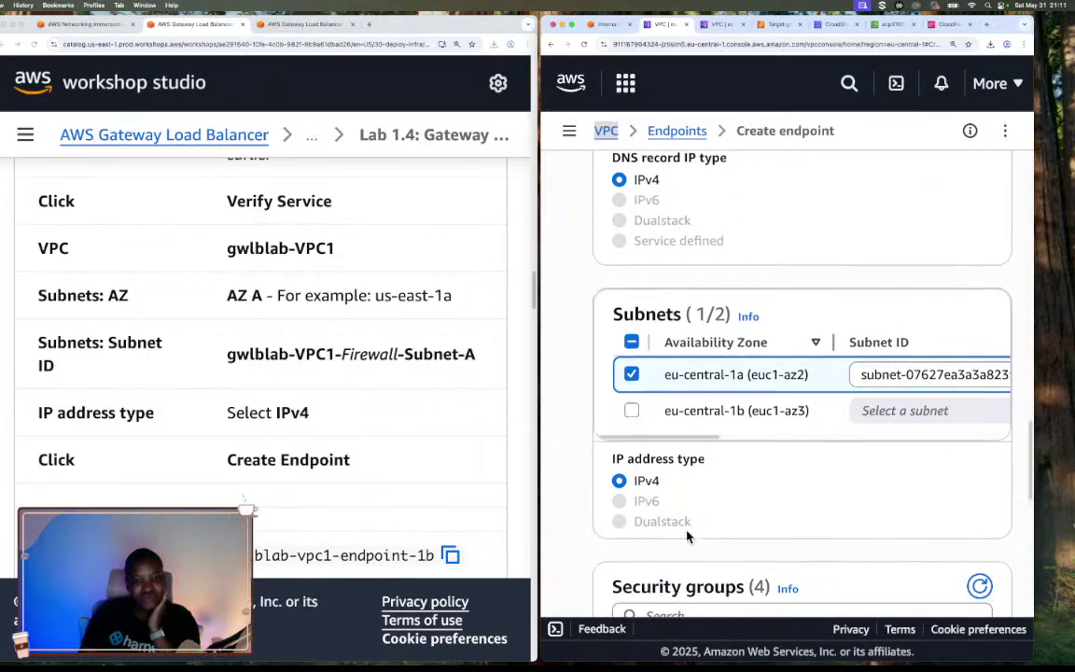
{"action": "scroll", "coordinate": [780, 541], "scroll_direction": "down", "scroll_amount": 7}
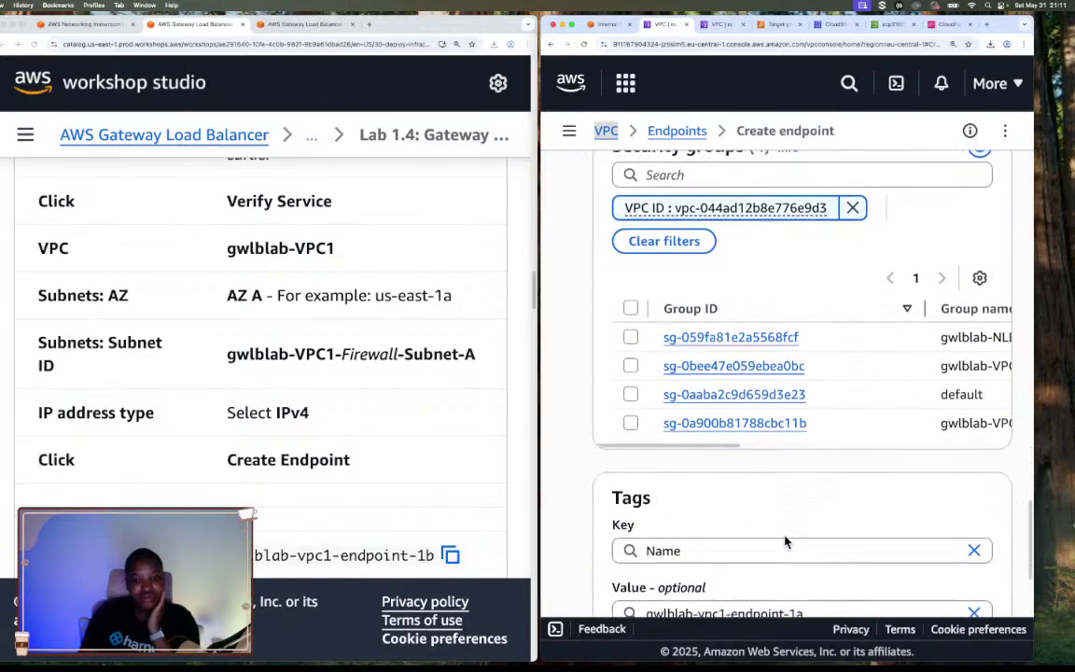
{"action": "scroll", "coordinate": [785, 542], "scroll_direction": "down", "scroll_amount": 1}
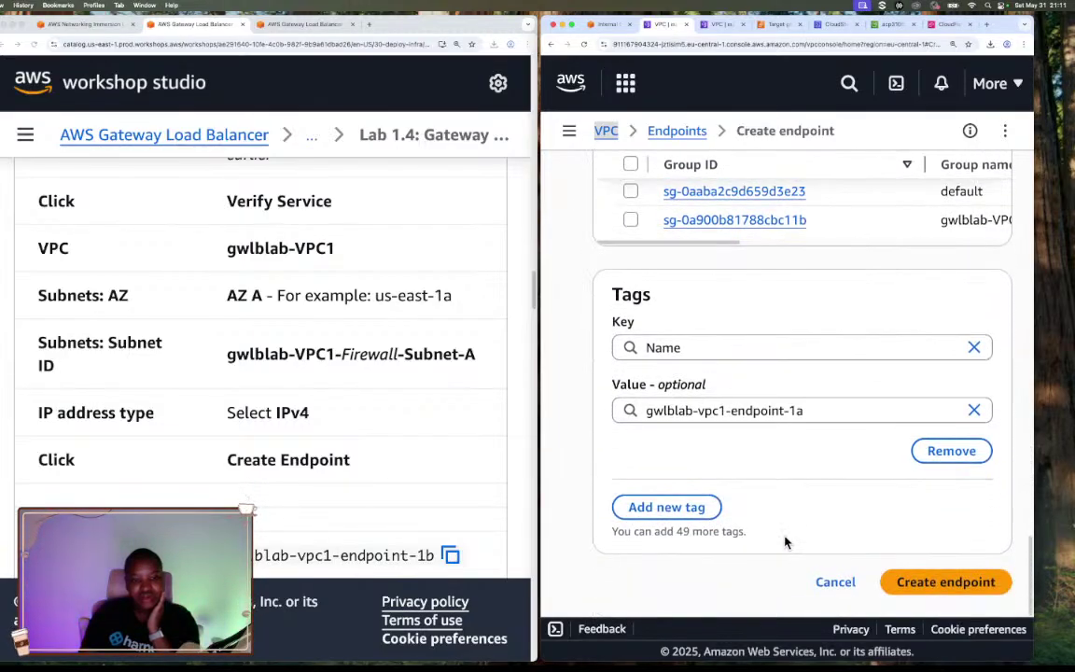
{"action": "left_click", "coordinate": [936, 581]}
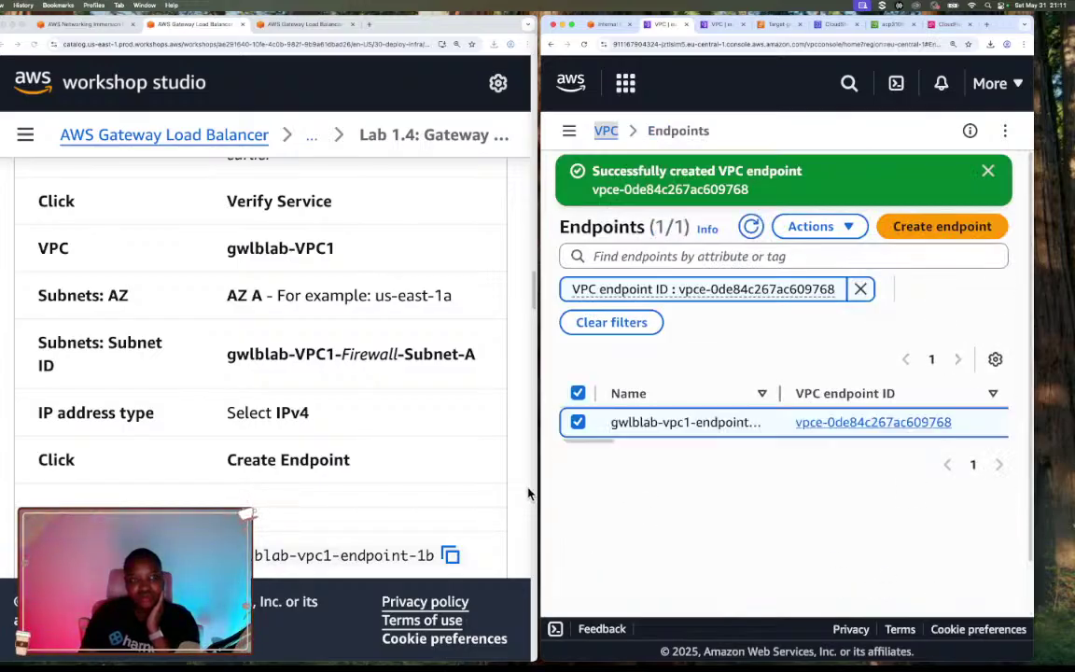
Examine the enlarged final configuration diagram in the workshop's Lab 1.1 architecture overview, and restore the side-by-side window layout
{"action": "left_click", "coordinate": [112, 26]}
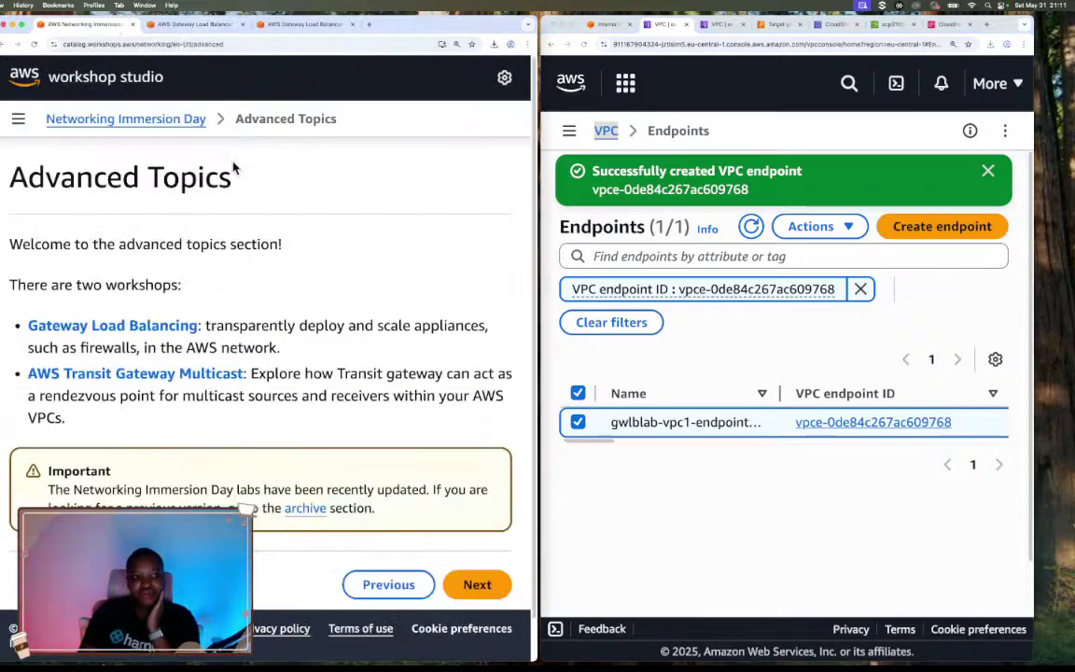
{"action": "left_click", "coordinate": [330, 24]}
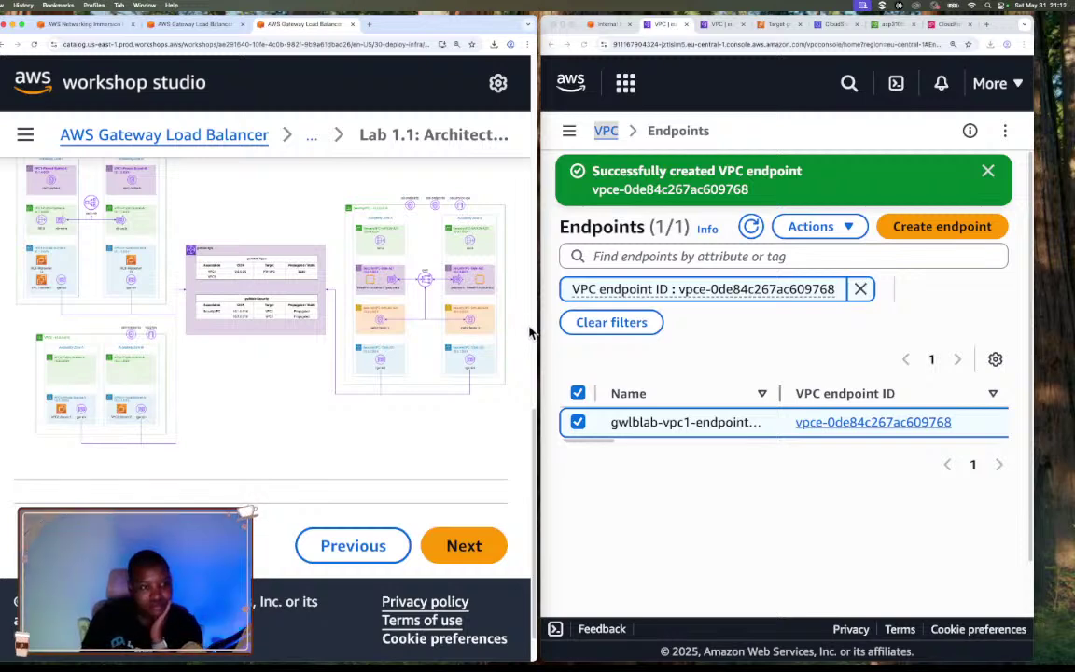
{"action": "left_click_drag", "start_coordinate": [538, 343], "coordinate": [1011, 381]}
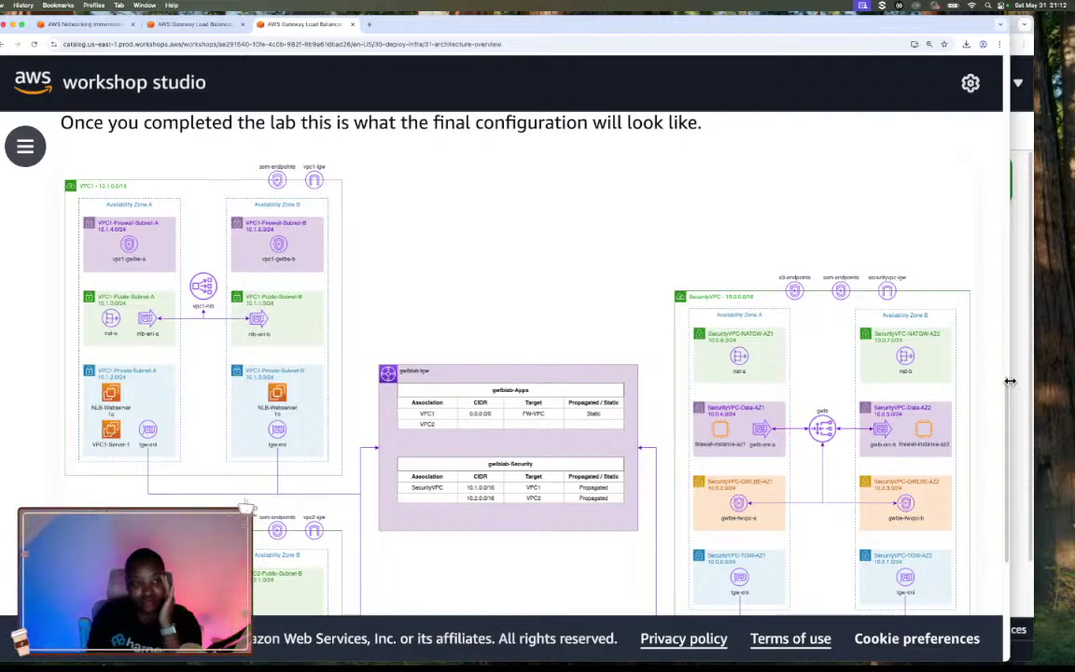
{"action": "left_click_drag", "start_coordinate": [1010, 381], "coordinate": [538, 373]}
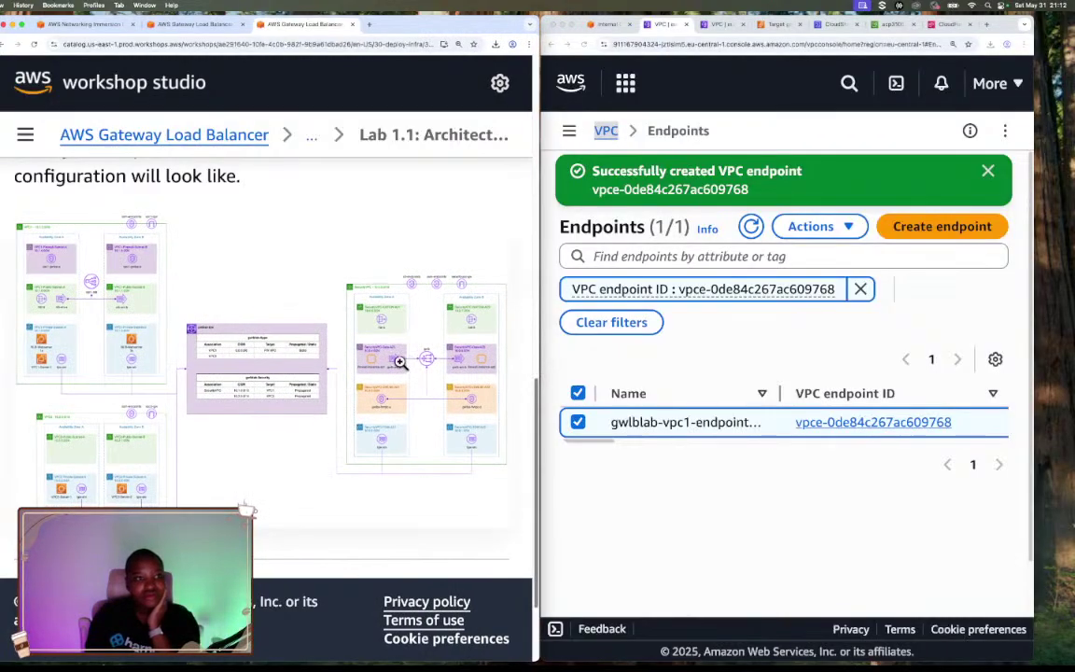
Look over the Lab 1.1 architecture diagram and read the Lab 1.4 settings listed for the gwlblab-vpc1-endpoint-1b endpoint
{"action": "scroll", "coordinate": [233, 334], "scroll_direction": "down", "scroll_amount": 2}
{"action": "scroll", "coordinate": [233, 335], "scroll_direction": "down", "scroll_amount": 1}
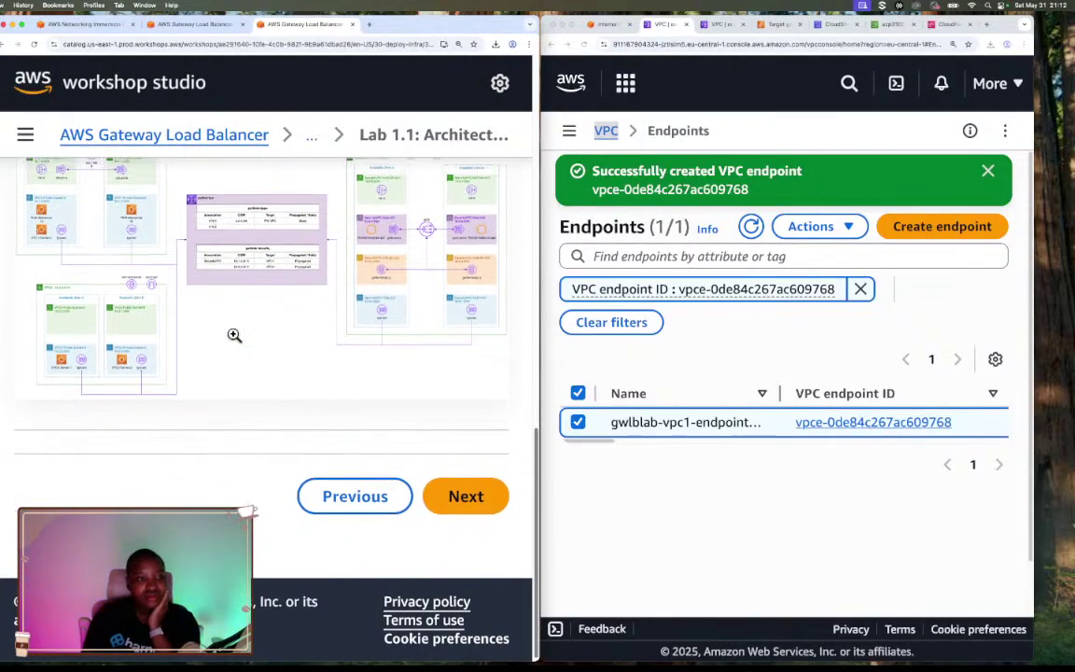
{"action": "scroll", "coordinate": [232, 336], "scroll_direction": "up", "scroll_amount": 3}
{"action": "scroll", "coordinate": [232, 336], "scroll_direction": "down", "scroll_amount": 3}
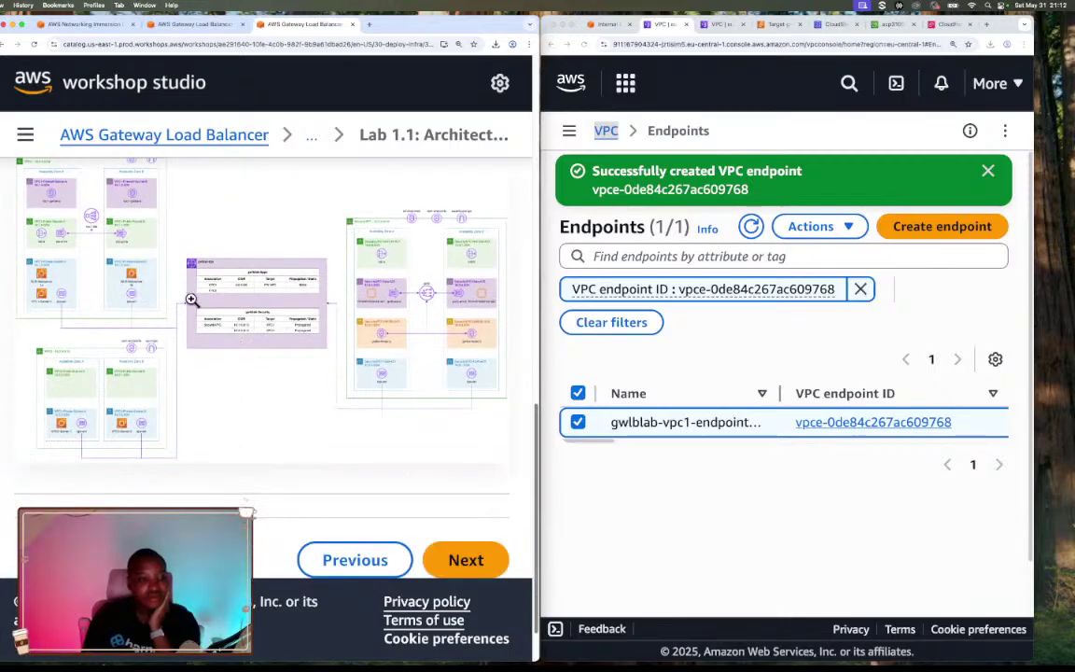
{"action": "left_click", "coordinate": [164, 25]}
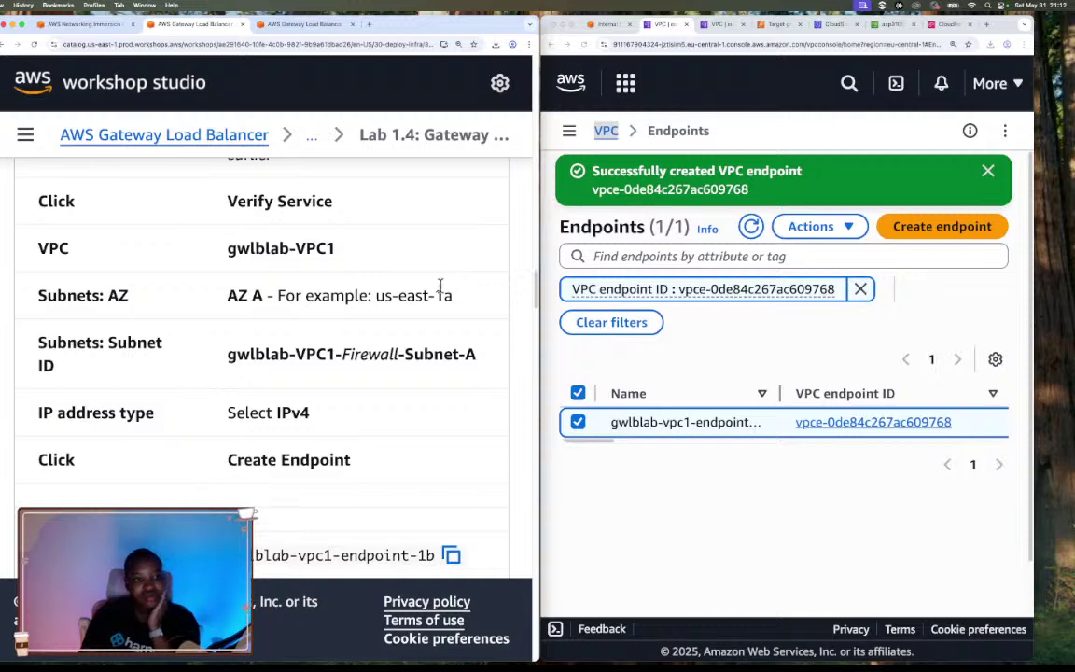
{"action": "scroll", "coordinate": [440, 287], "scroll_direction": "down", "scroll_amount": 1}
{"action": "scroll", "coordinate": [439, 286], "scroll_direction": "up", "scroll_amount": 3}
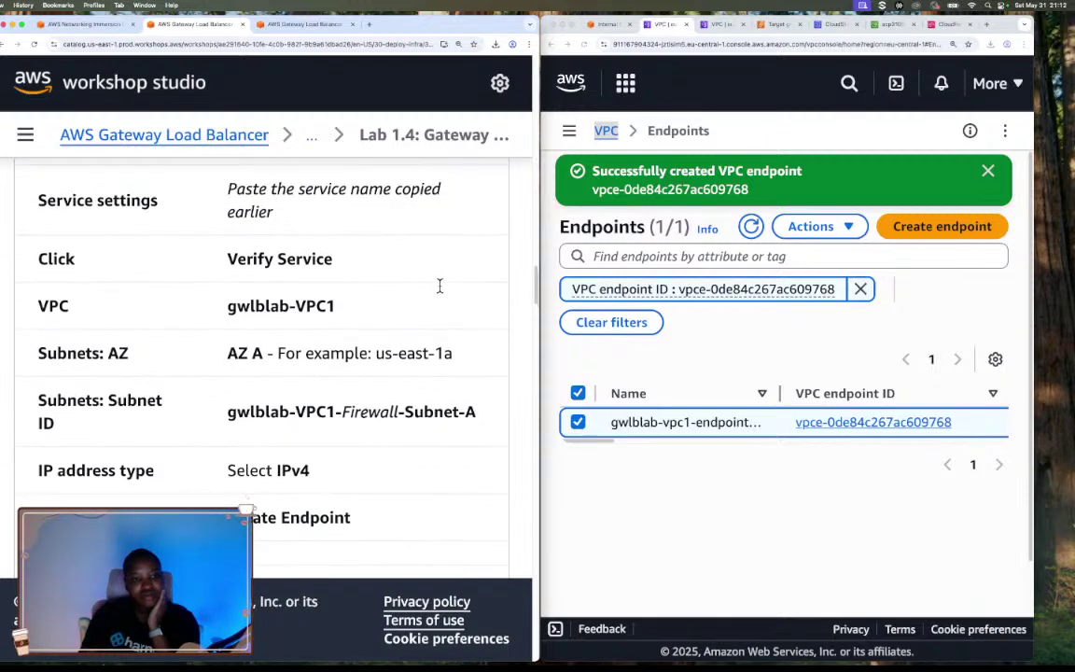
{"action": "scroll", "coordinate": [441, 292], "scroll_direction": "up", "scroll_amount": 1}
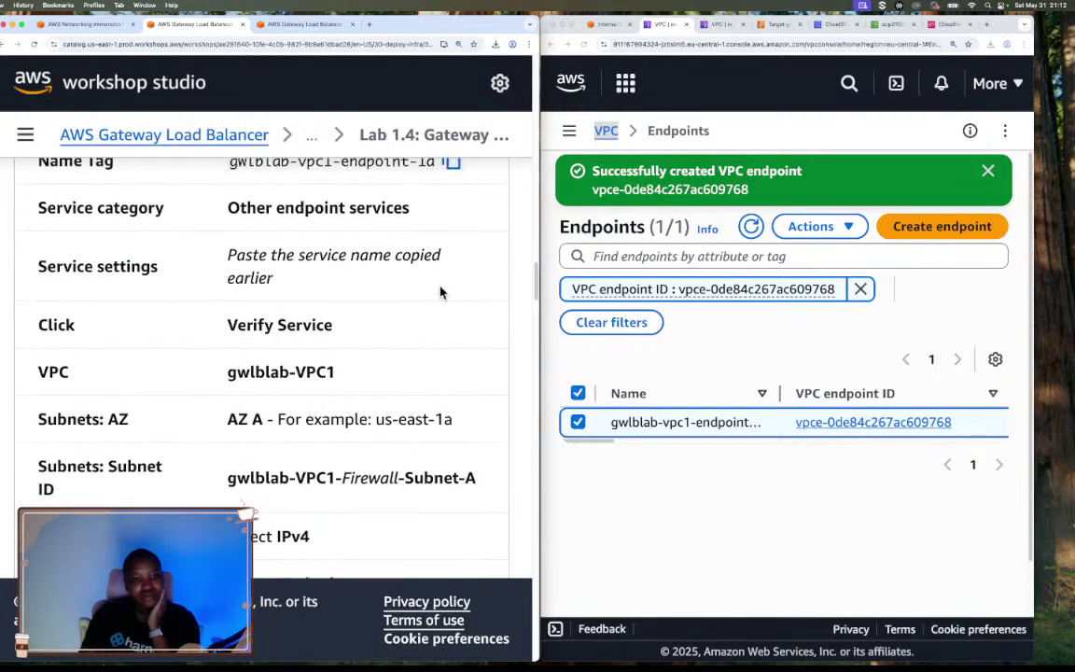
{"action": "scroll", "coordinate": [440, 292], "scroll_direction": "down", "scroll_amount": 4}
{"action": "scroll", "coordinate": [440, 292], "scroll_direction": "down", "scroll_amount": 3}
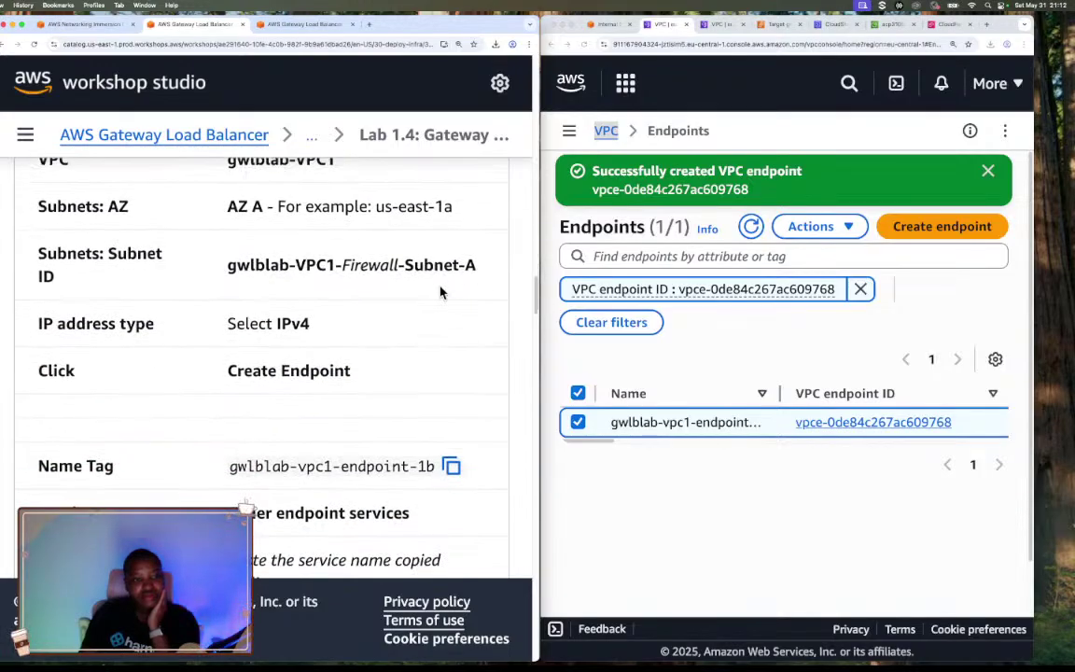
{"action": "scroll", "coordinate": [441, 293], "scroll_direction": "down", "scroll_amount": 4}
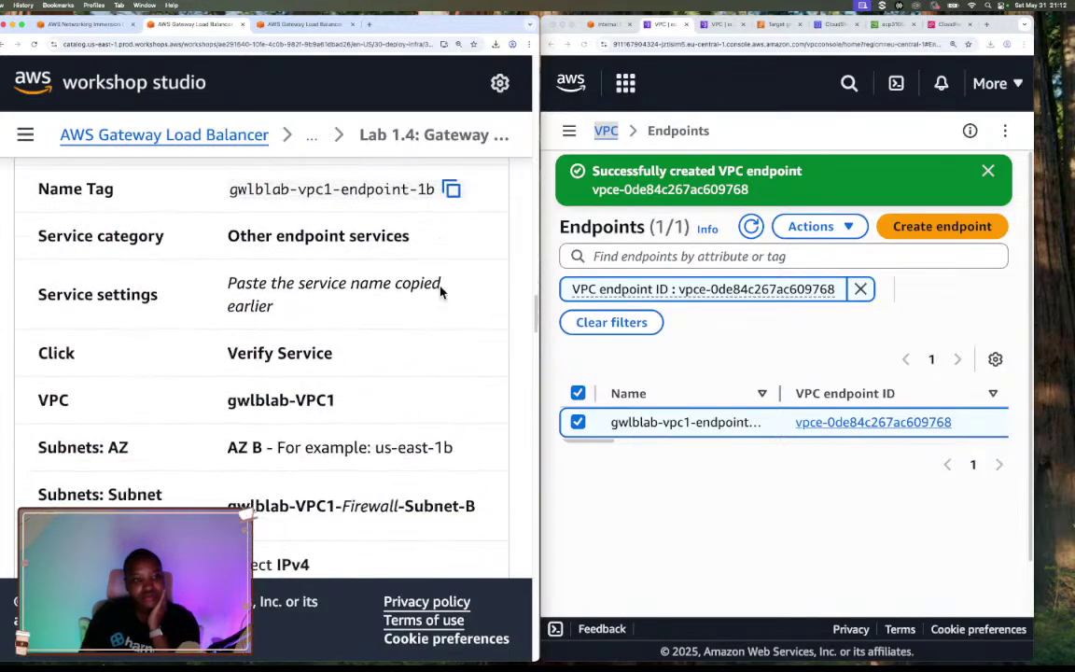
{"action": "scroll", "coordinate": [441, 292], "scroll_direction": "up", "scroll_amount": 1}
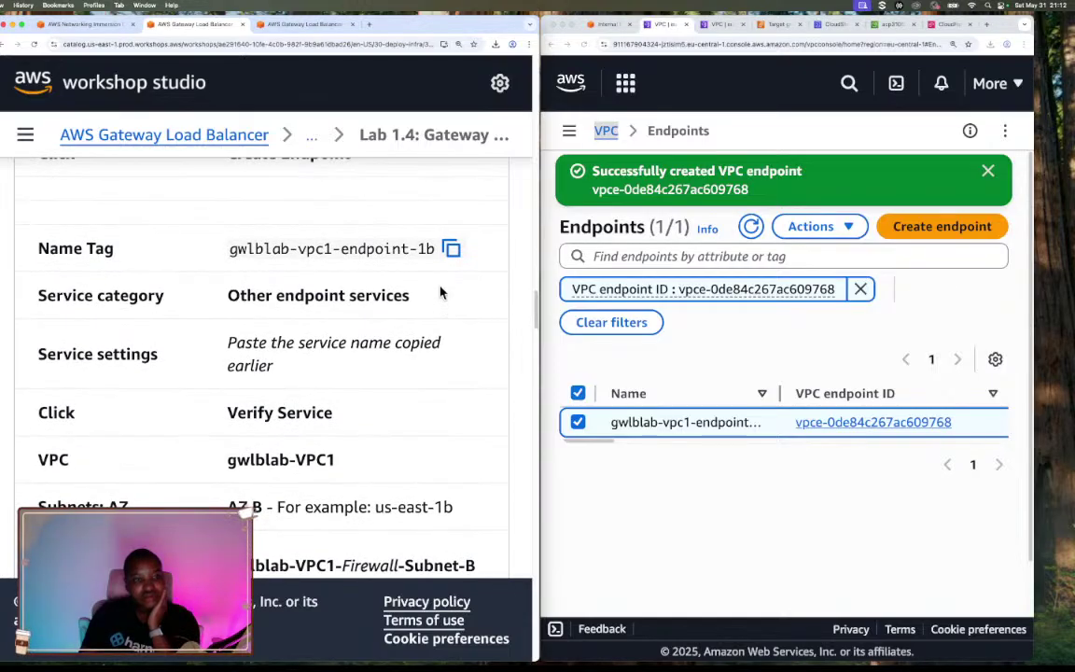
{"action": "scroll", "coordinate": [440, 292], "scroll_direction": "up", "scroll_amount": 1}
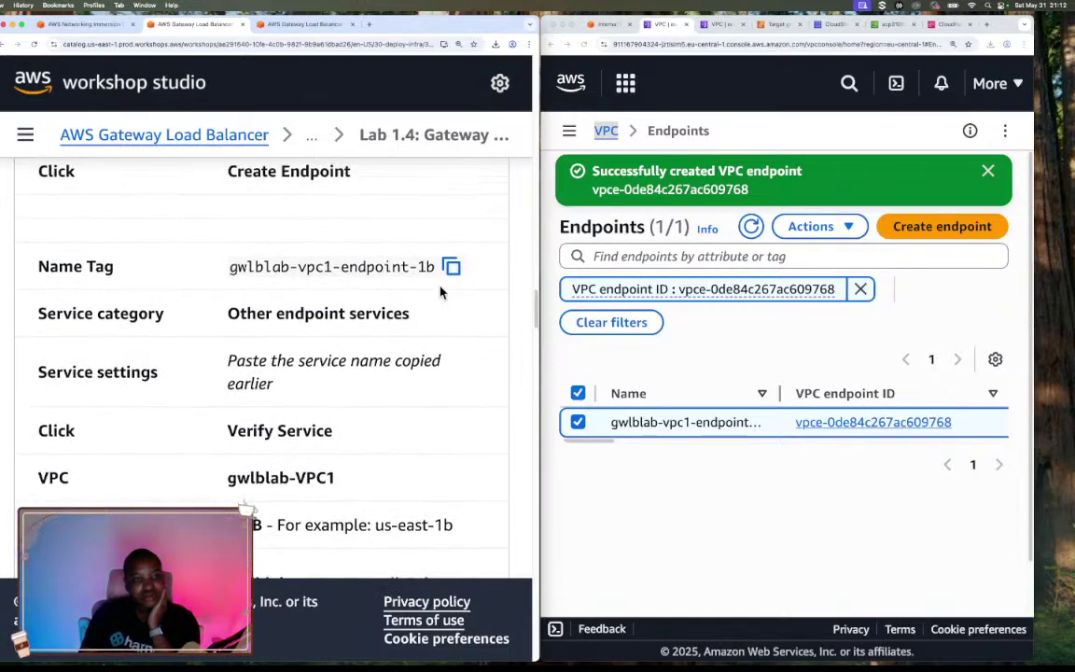
{"action": "scroll", "coordinate": [441, 293], "scroll_direction": "down", "scroll_amount": 1}
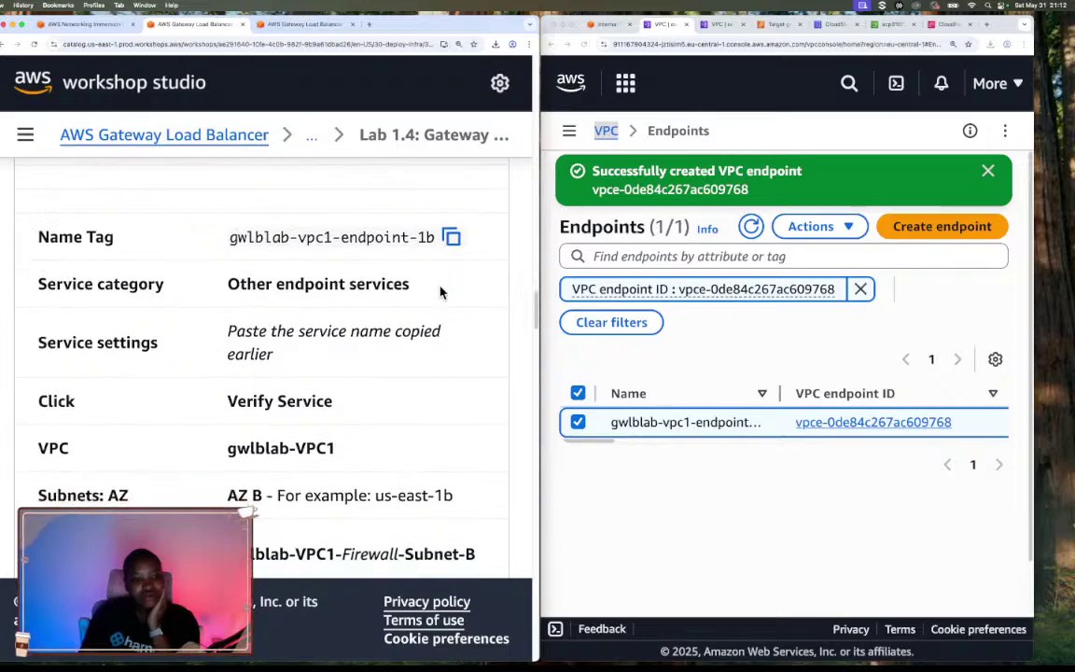
{"action": "scroll", "coordinate": [440, 292], "scroll_direction": "down", "scroll_amount": 1}
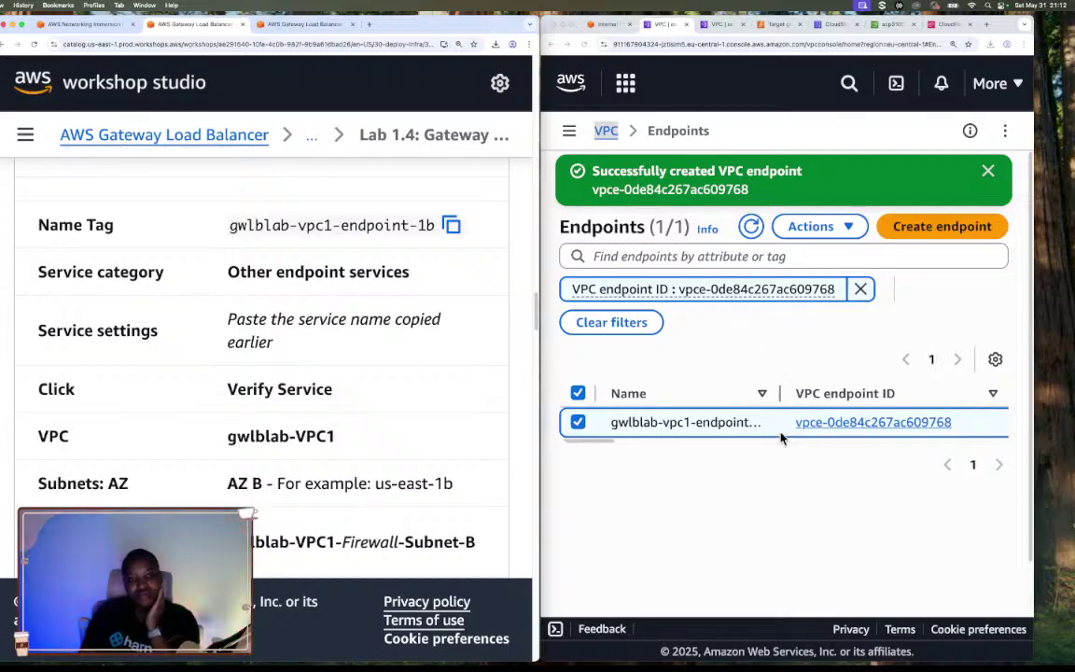
Widen the endpoint list's Name column and start a new endpoint with the name tag gwlblab-vpc1-endpoint-1b
{"action": "left_click_drag", "start_coordinate": [781, 398], "coordinate": [833, 398]}
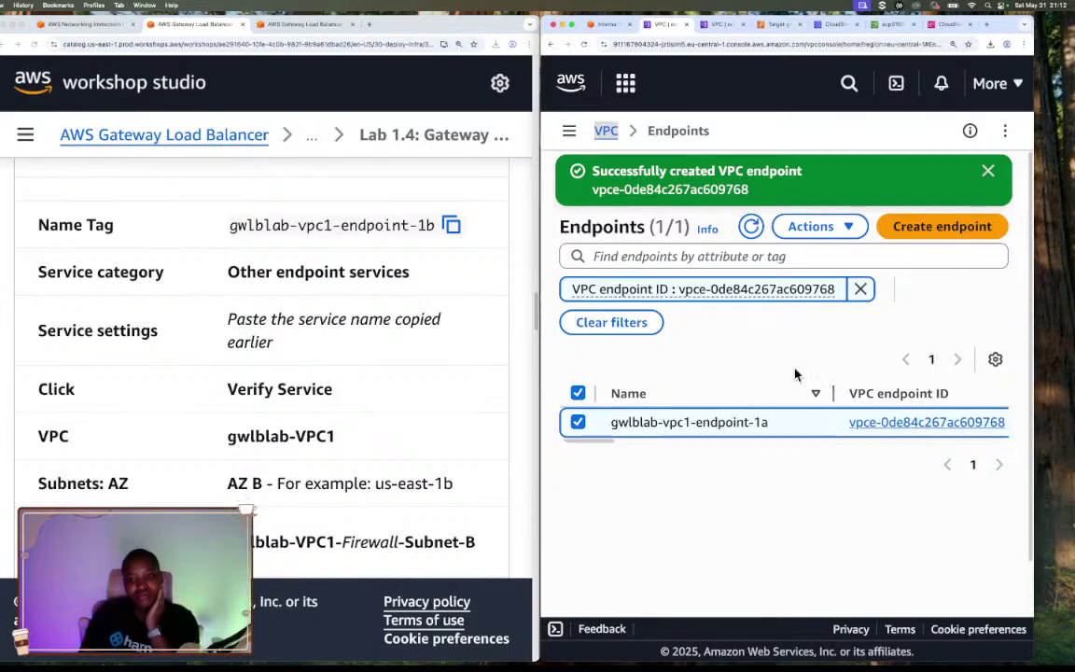
{"action": "left_click", "coordinate": [932, 227]}
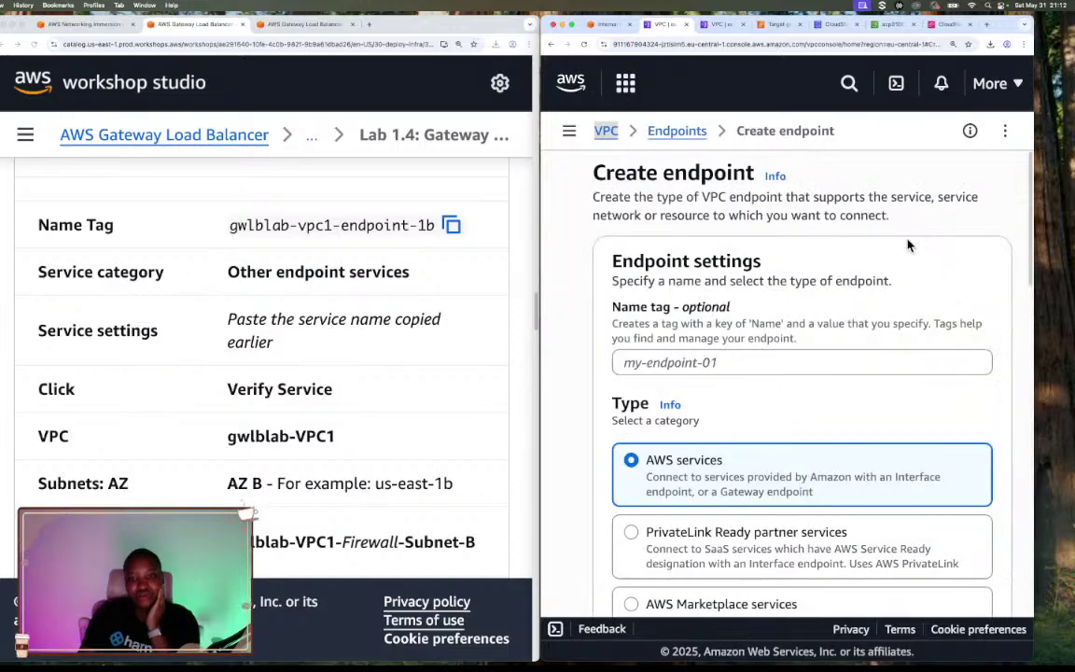
{"action": "left_click", "coordinate": [453, 227]}
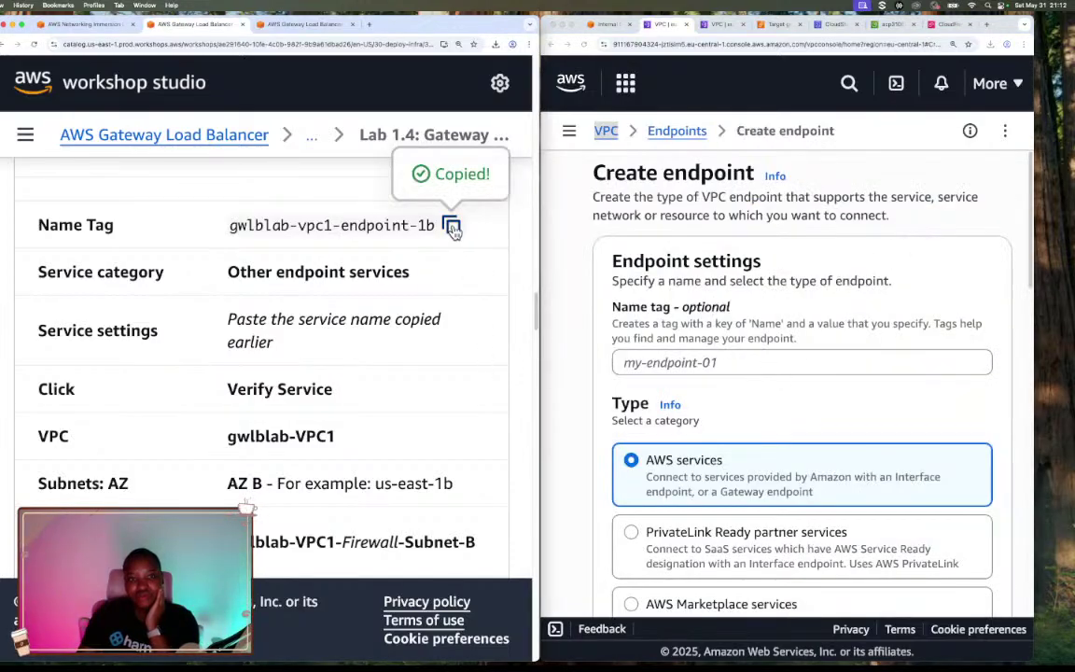
{"action": "left_click", "coordinate": [739, 361]}
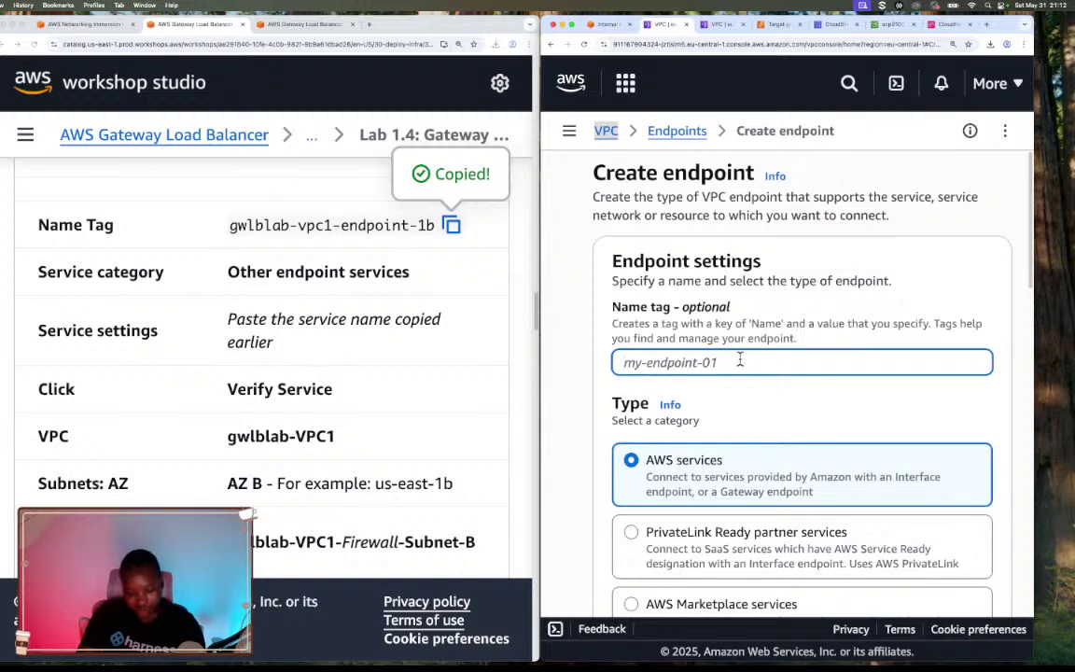
{"action": "key", "text": "super+v"}
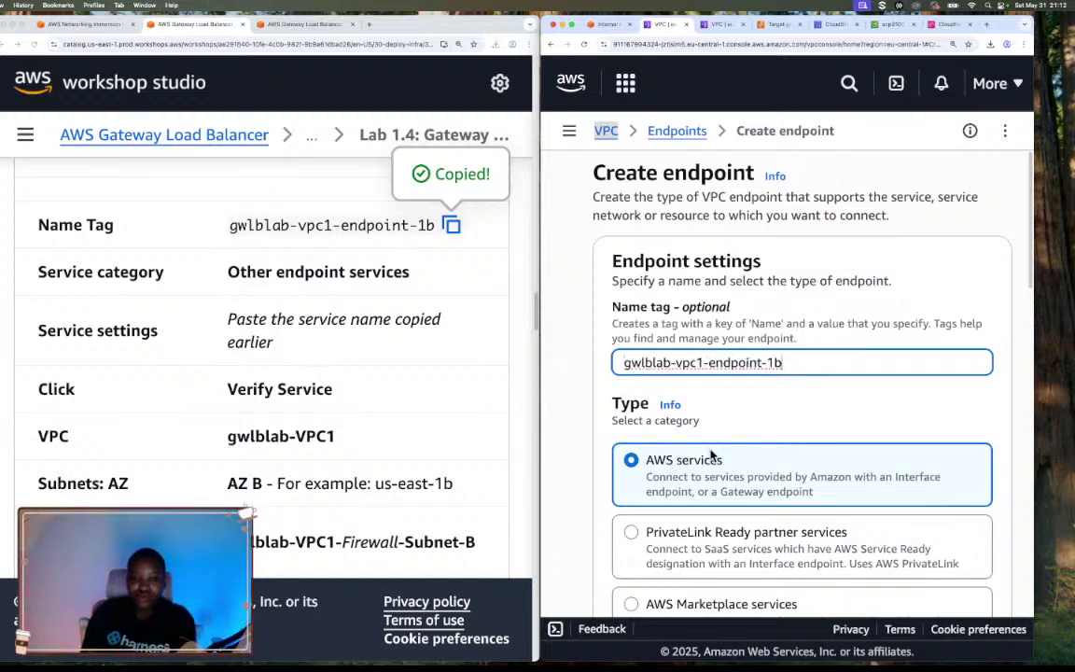
Set the endpoint type to Endpoint services that use NLBs and GWLBs, comparing it with the workshop's service category
{"action": "scroll", "coordinate": [717, 451], "scroll_direction": "down", "scroll_amount": 6}
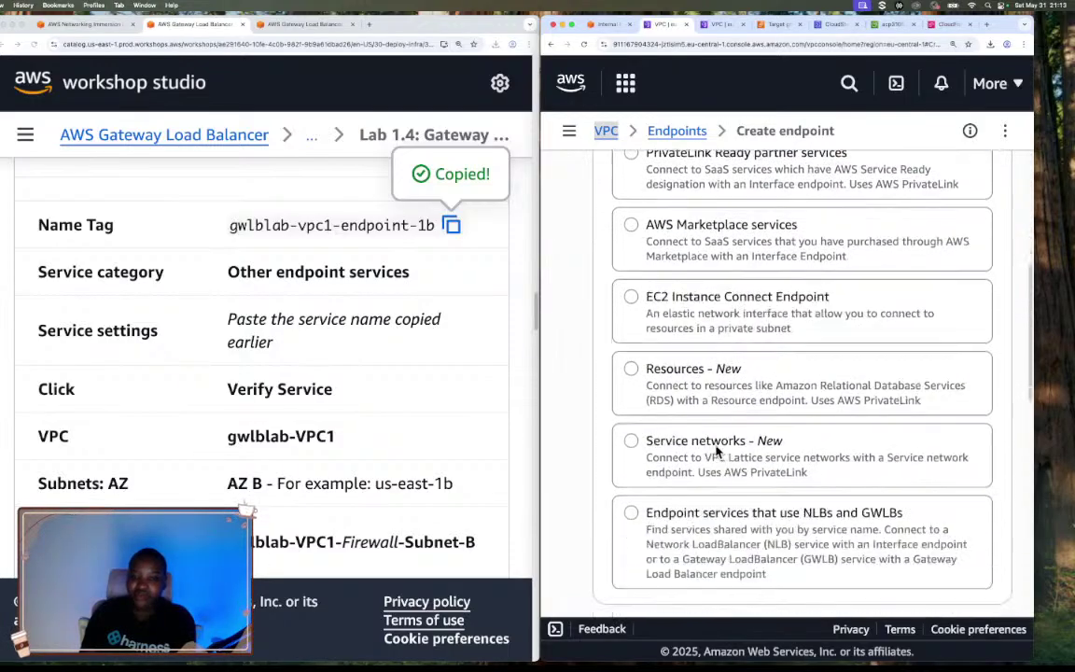
{"action": "left_click", "coordinate": [704, 393]}
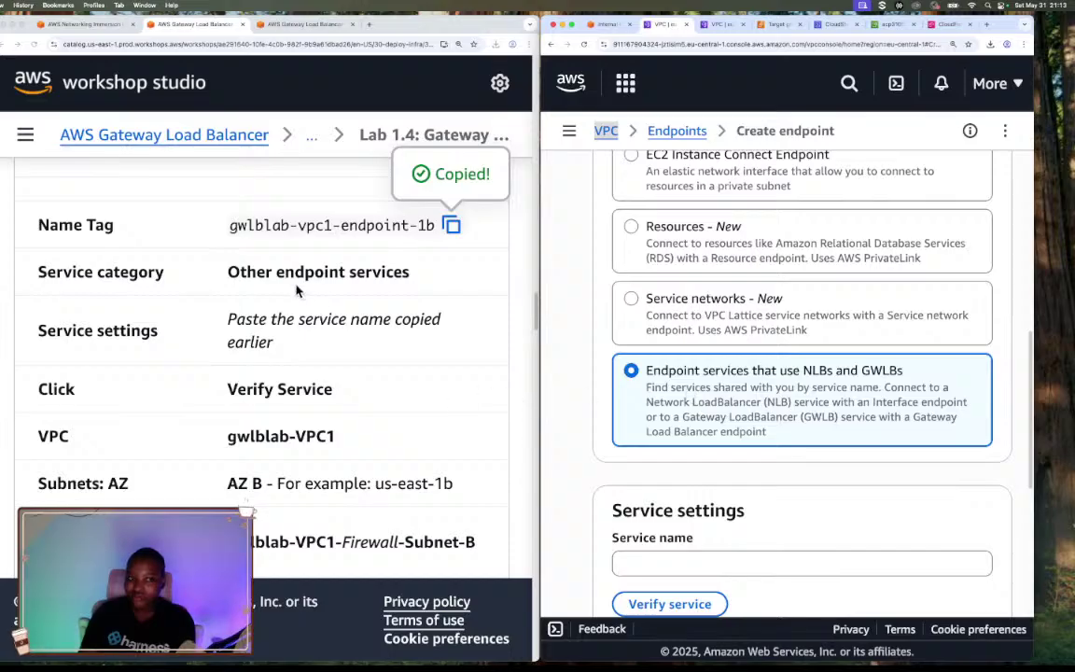
{"action": "left_click_drag", "start_coordinate": [228, 272], "coordinate": [409, 271]}
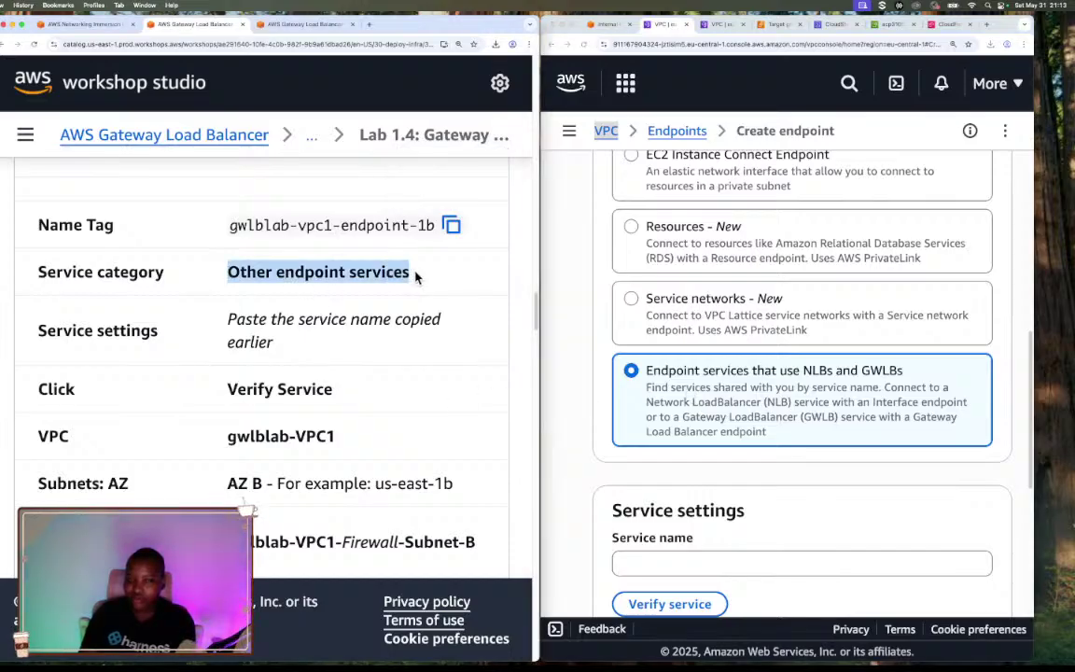
{"action": "left_click", "coordinate": [714, 423]}
Enter the endpoint service's name com.amazonaws.vpce.eu-central-1.vpce-svc-0162473f5d7aba391 in the service settings and verify the service
{"action": "scroll", "coordinate": [731, 505], "scroll_direction": "down", "scroll_amount": 2}
{"action": "left_click", "coordinate": [687, 487]}
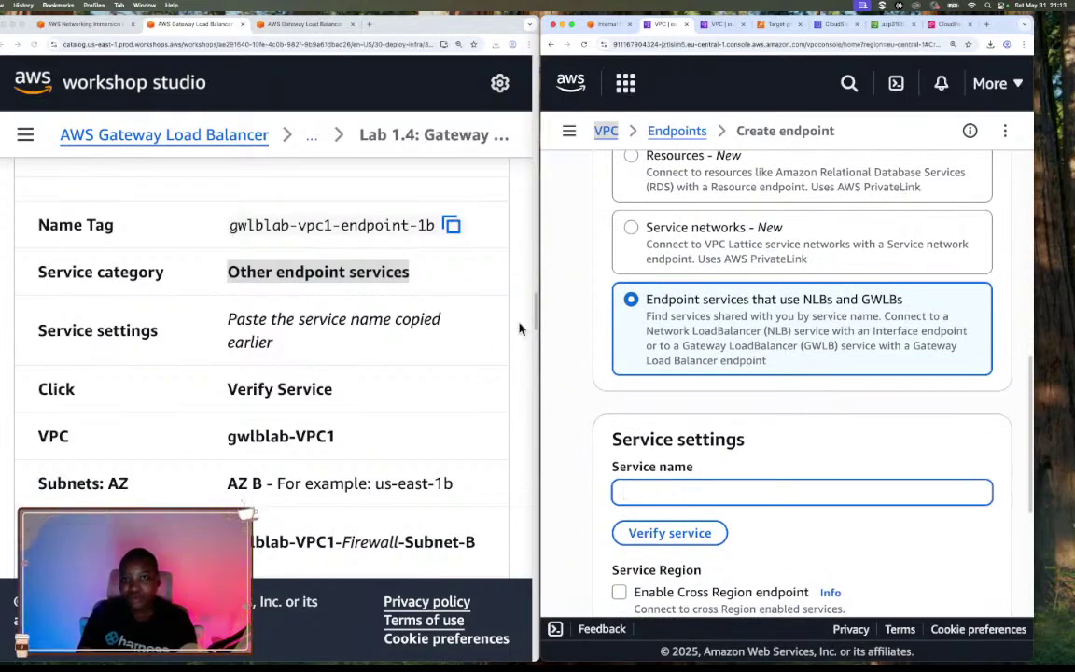
{"action": "left_click", "coordinate": [716, 26]}
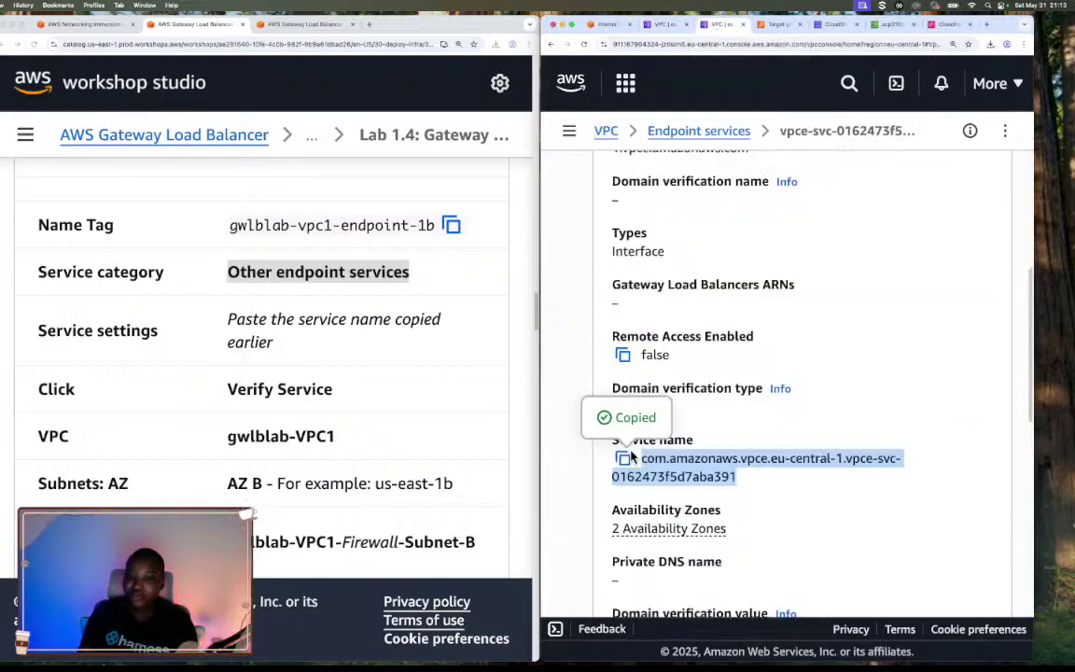
{"action": "left_click", "coordinate": [663, 24]}
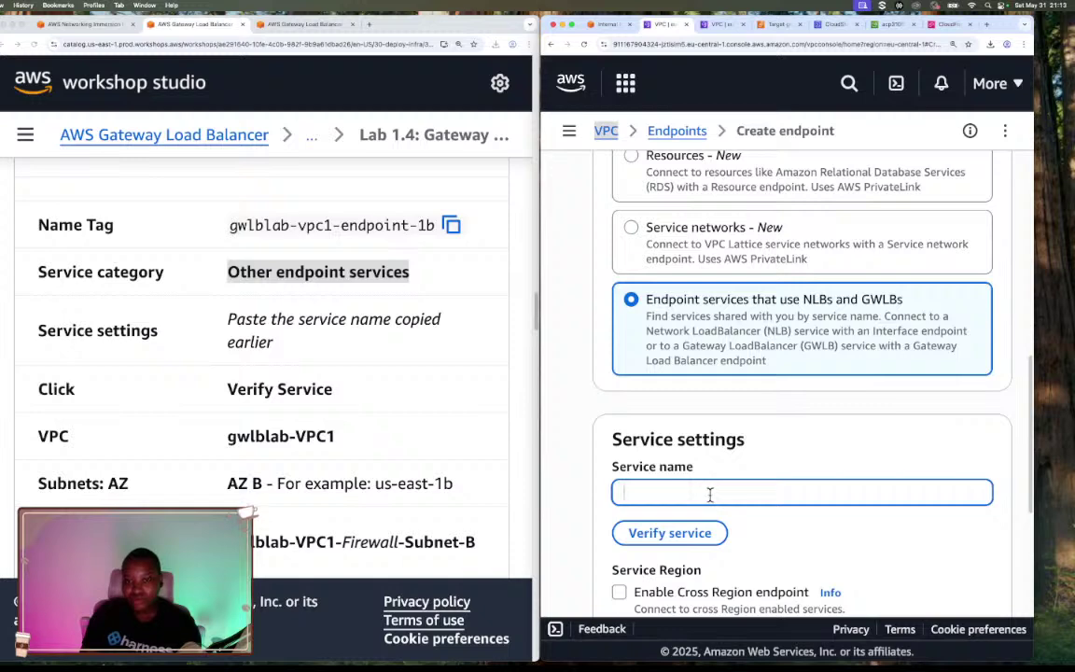
{"action": "key", "text": "super+v"}
{"action": "scroll", "coordinate": [798, 532], "scroll_direction": "down", "scroll_amount": 4}
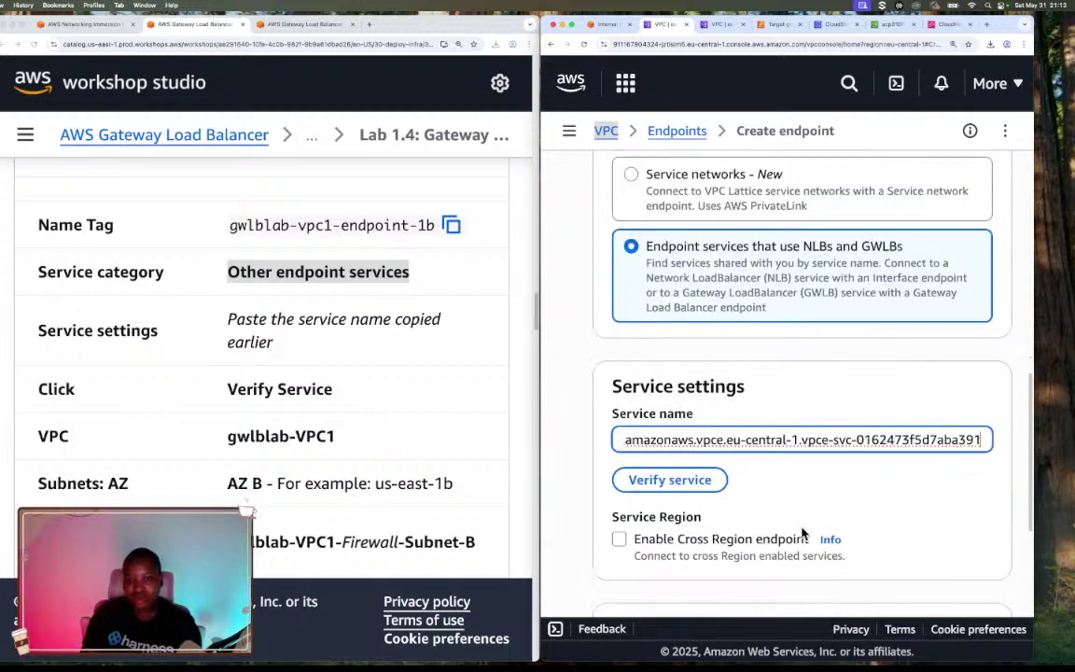
{"action": "left_click", "coordinate": [696, 340]}
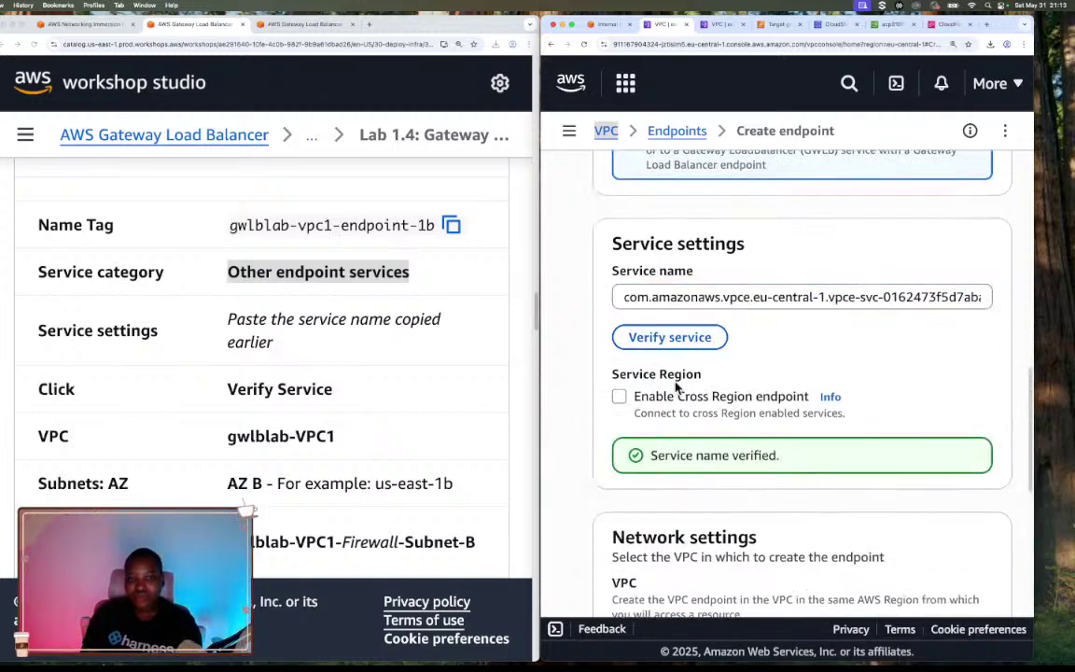
Choose gwlblab-VPC1 as the VPC in the endpoint's network settings
{"action": "scroll", "coordinate": [767, 495], "scroll_direction": "down", "scroll_amount": 3}
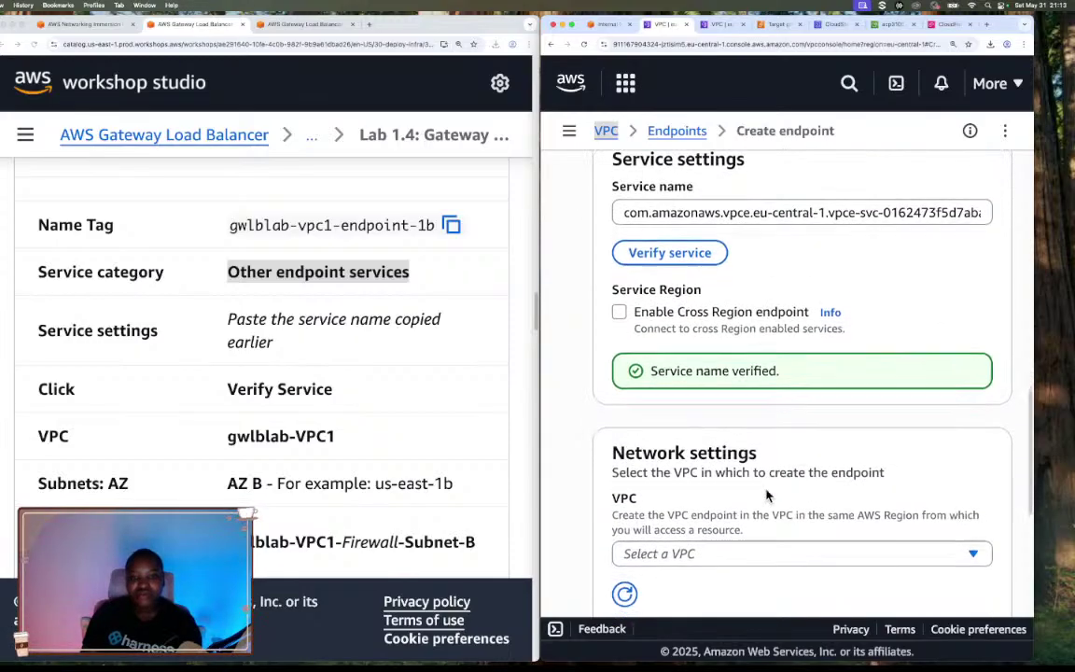
{"action": "left_click", "coordinate": [679, 487]}
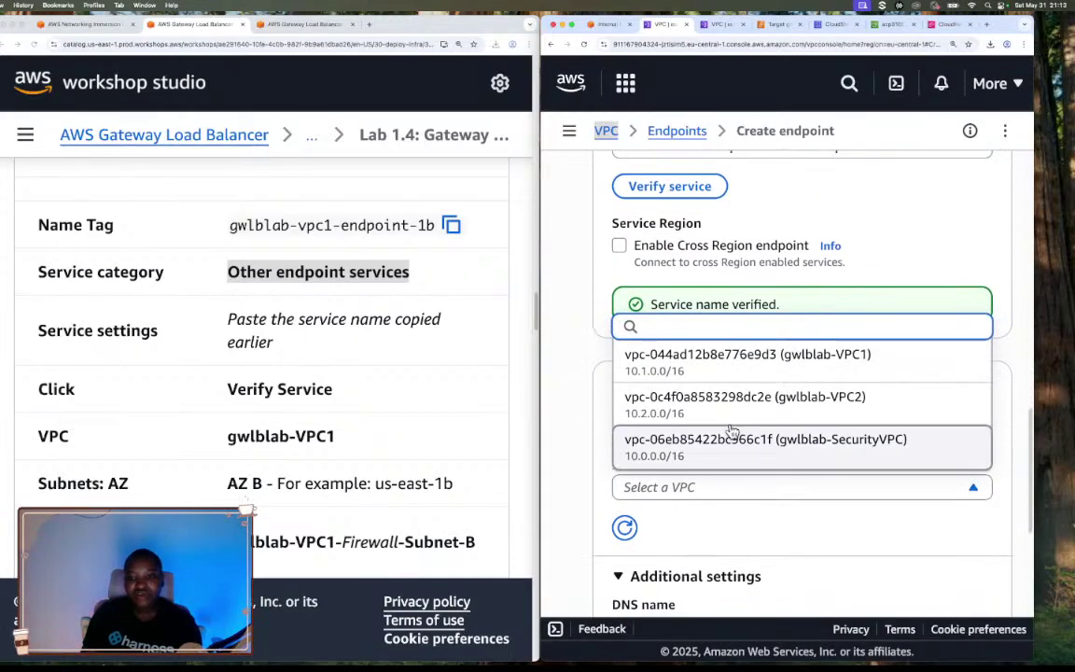
{"action": "left_click", "coordinate": [758, 373]}
Include the eu-central-1b (euc1-az3) Availability Zone and assign gwlblab-VPC1-Firewall-Subnet-B as its subnet
{"action": "scroll", "coordinate": [785, 517], "scroll_direction": "down", "scroll_amount": 3}
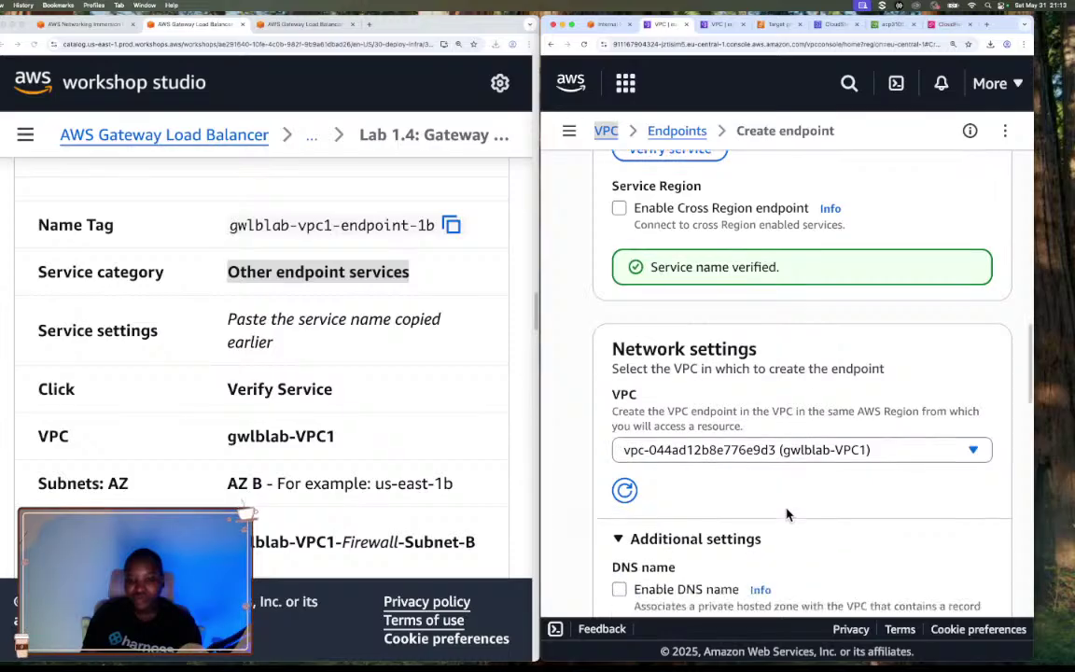
{"action": "scroll", "coordinate": [787, 513], "scroll_direction": "down", "scroll_amount": 2}
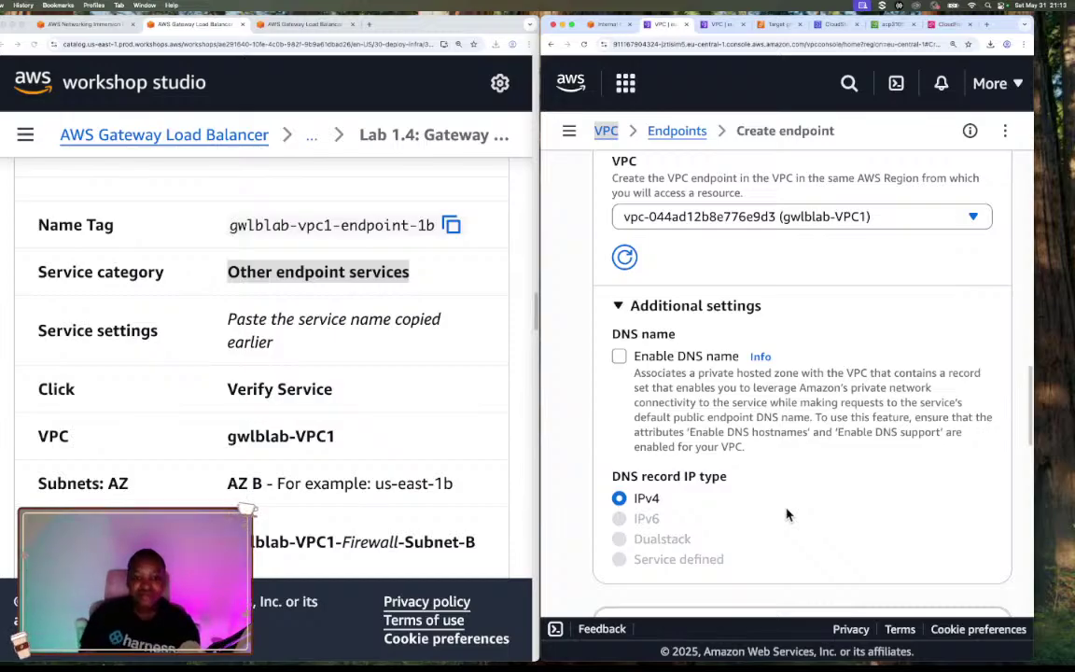
{"action": "scroll", "coordinate": [787, 513], "scroll_direction": "down", "scroll_amount": 5}
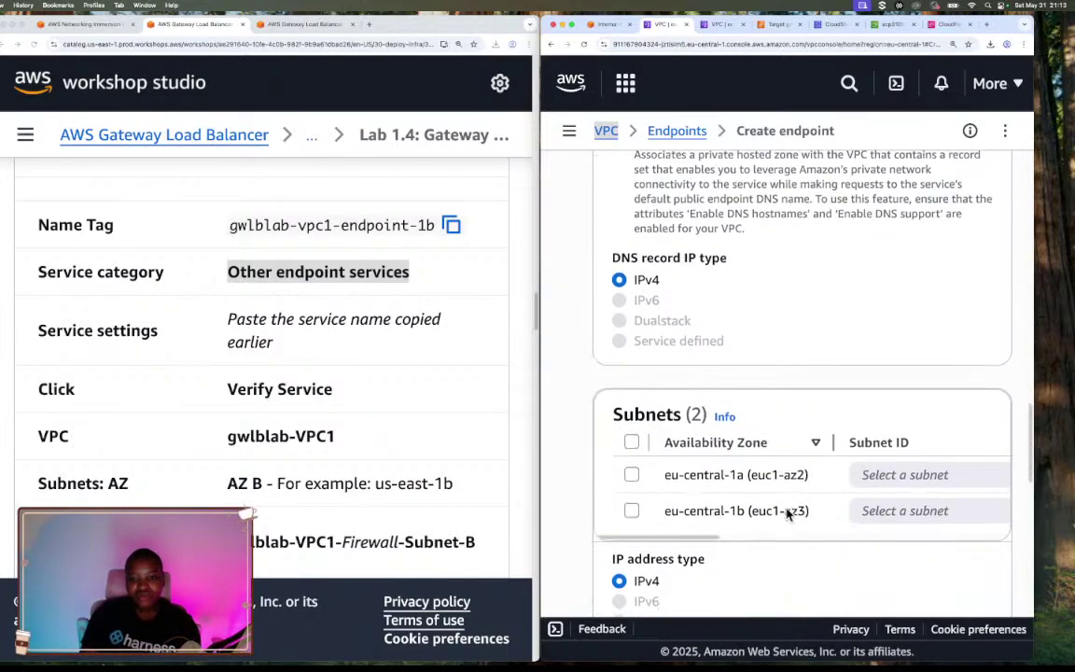
{"action": "left_click", "coordinate": [631, 511]}
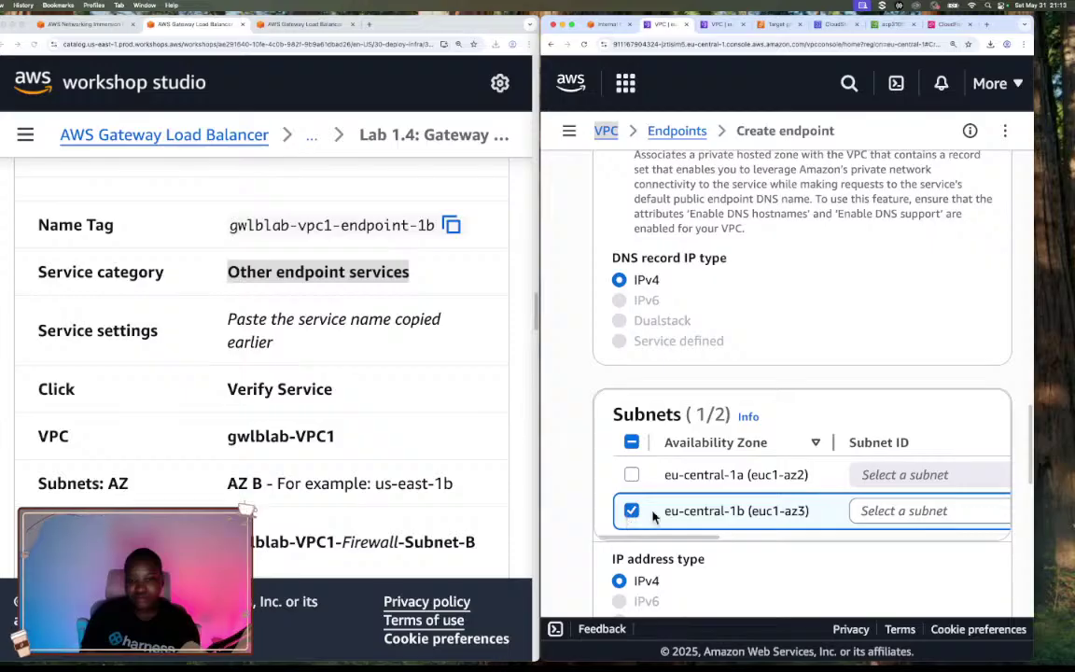
{"action": "left_click", "coordinate": [900, 510]}
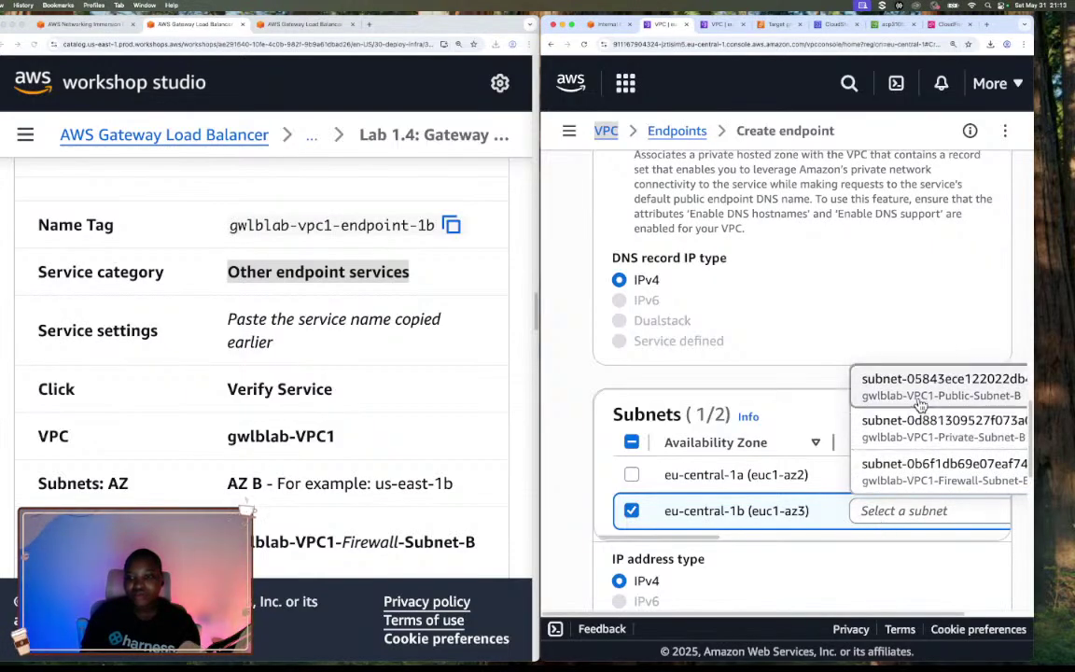
{"action": "left_click", "coordinate": [914, 472]}
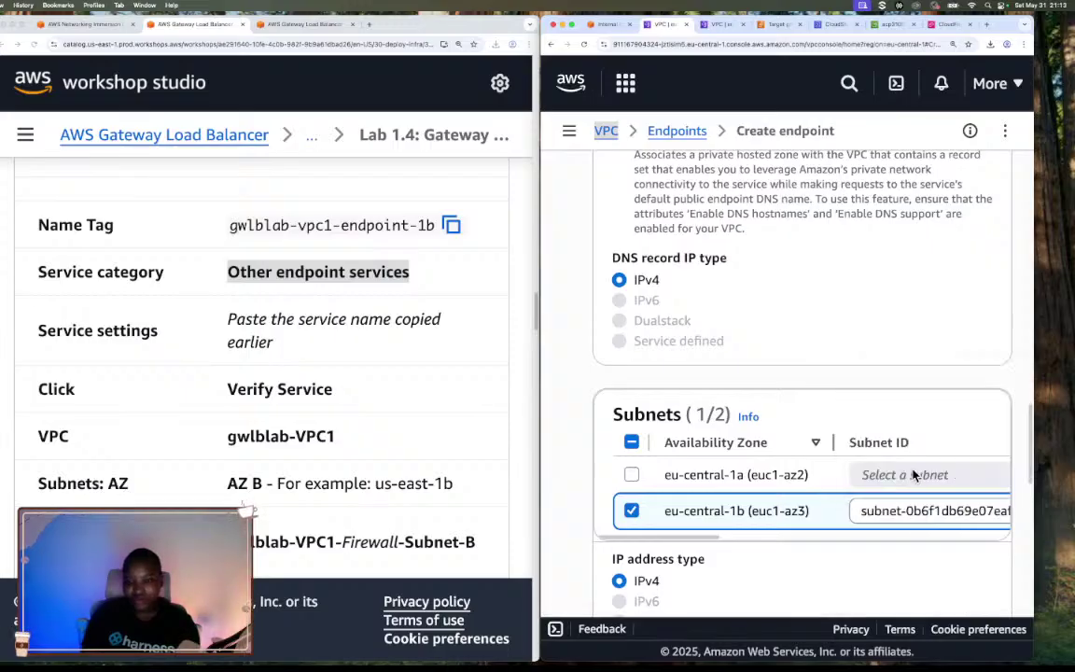
{"action": "left_click", "coordinate": [863, 514]}
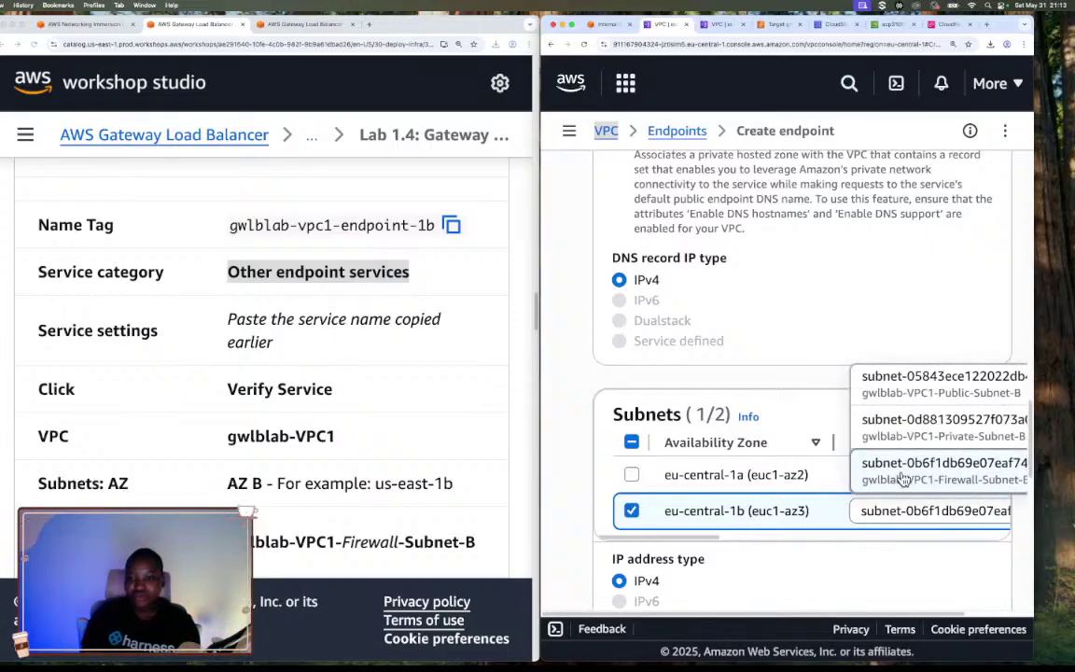
{"action": "left_click", "coordinate": [802, 472]}
Check the subnet, IPv4 address type and name tag settings, and create the gwlblab-vpc1-endpoint-1b endpoint
{"action": "scroll", "coordinate": [701, 571], "scroll_direction": "down", "scroll_amount": 1}
{"action": "left_click_drag", "start_coordinate": [714, 446], "coordinate": [739, 451]}
{"action": "scroll", "coordinate": [758, 535], "scroll_direction": "down", "scroll_amount": 5}
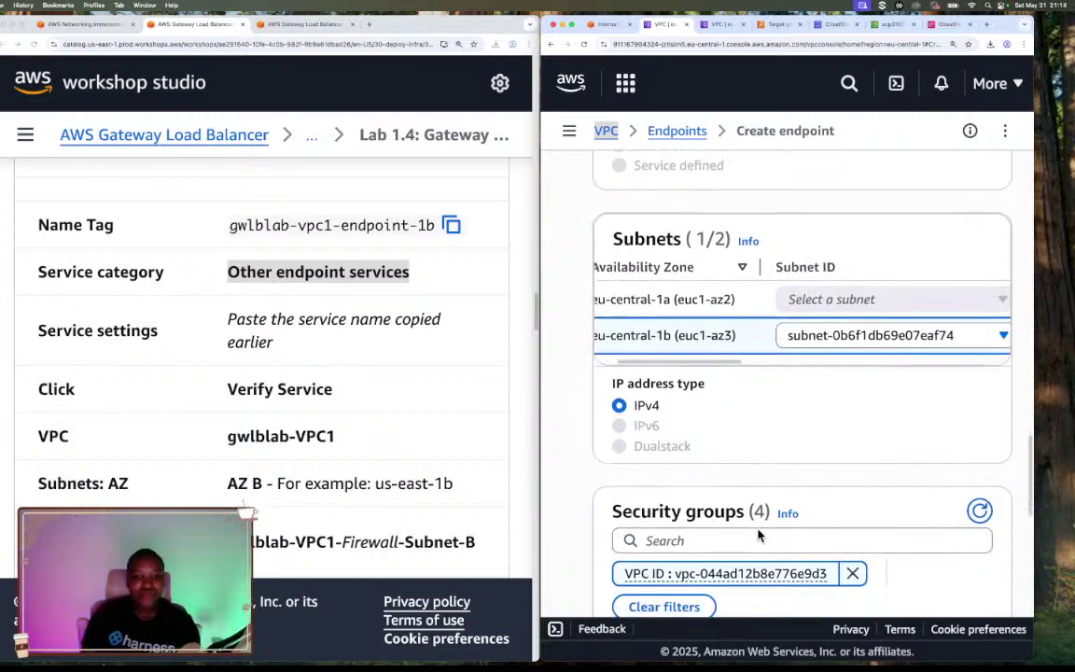
{"action": "scroll", "coordinate": [758, 535], "scroll_direction": "down", "scroll_amount": 4}
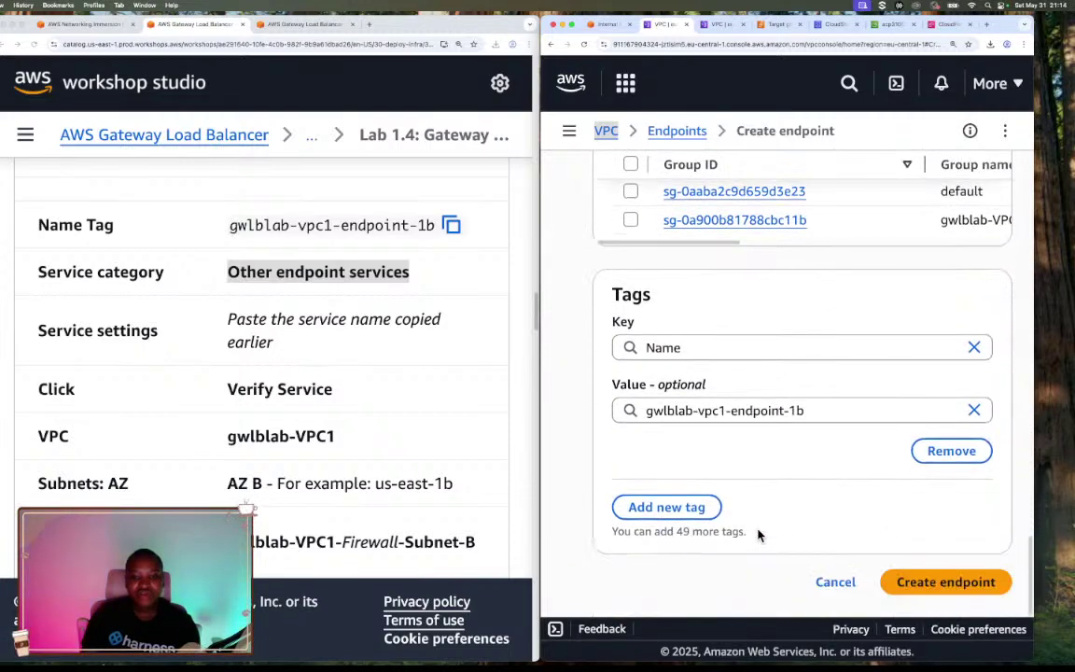
{"action": "left_click", "coordinate": [920, 581]}
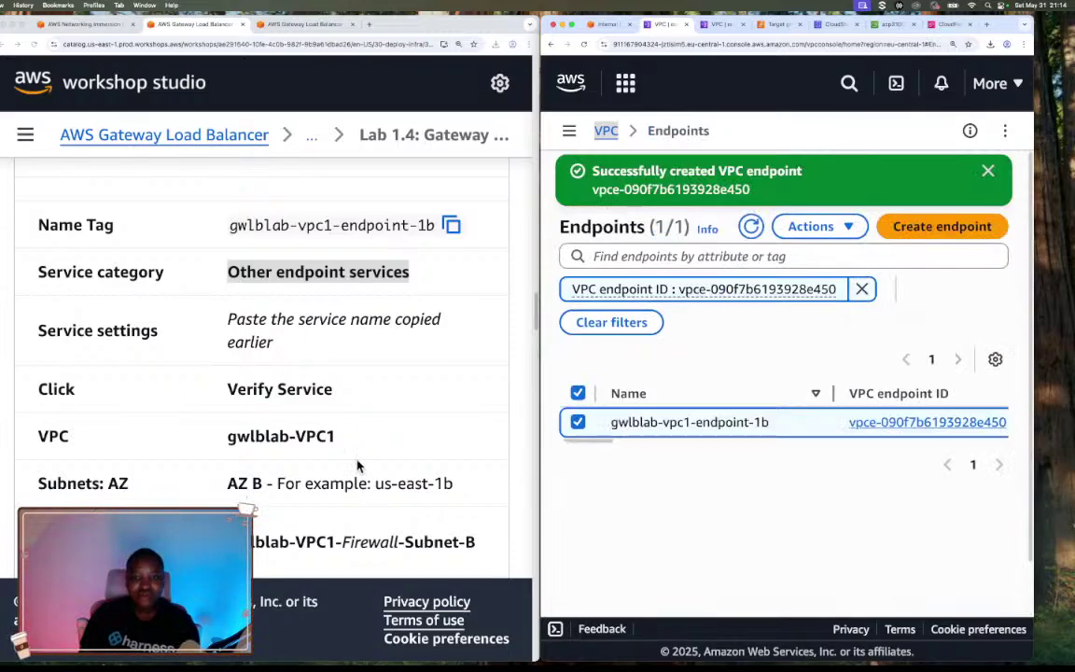
{"action": "scroll", "coordinate": [361, 463], "scroll_direction": "down", "scroll_amount": 2}
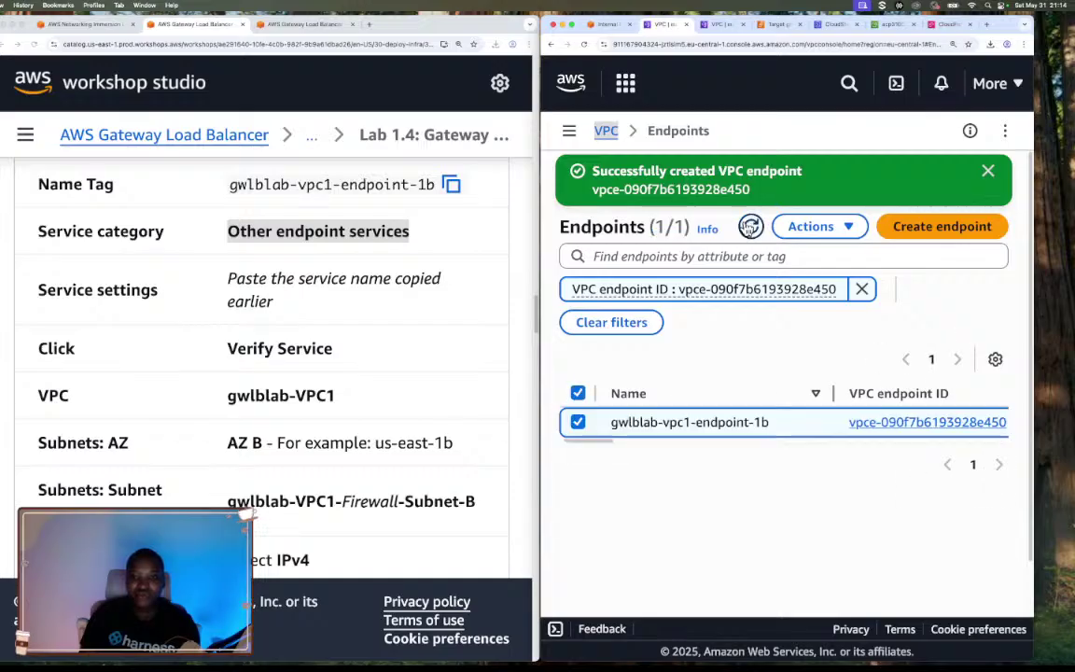
Remove the endpoint ID filter and search the endpoints list for gwlblab-vpc1-endpoint to review the VPC1 endpoints
{"action": "left_click", "coordinate": [860, 290]}
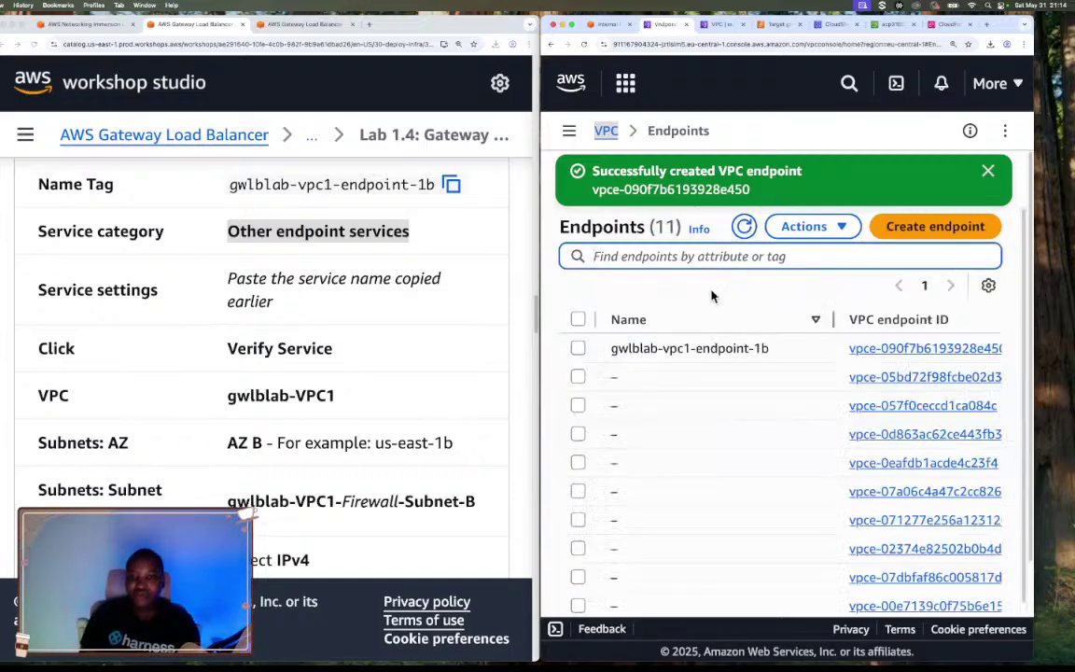
{"action": "left_click_drag", "start_coordinate": [748, 348], "coordinate": [616, 347]}
{"action": "key", "text": "super+c"}
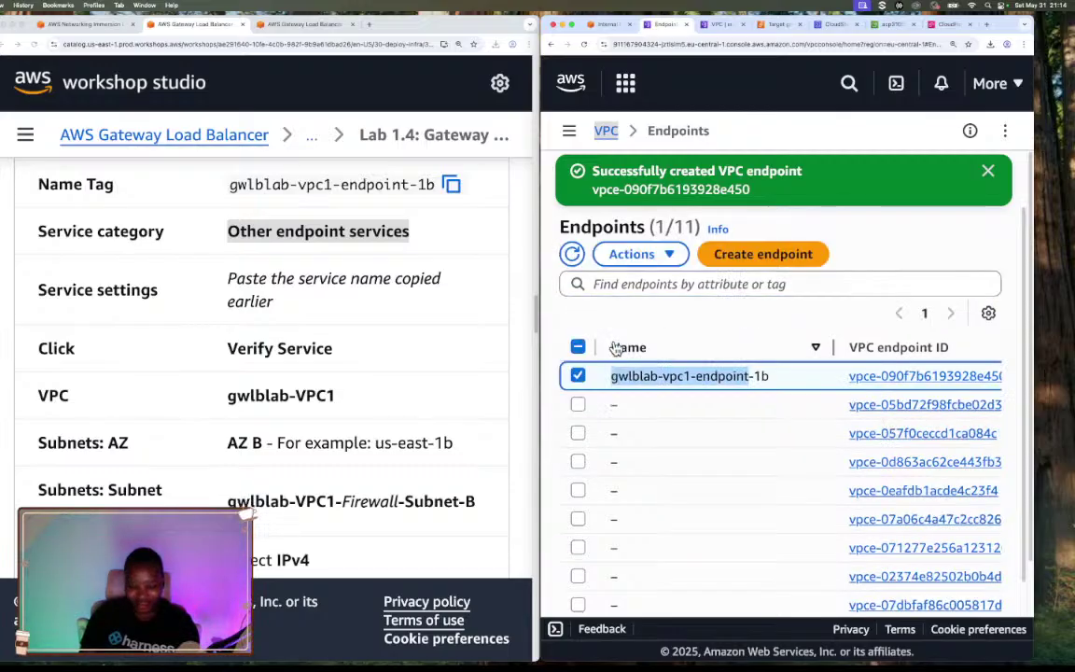
{"action": "left_click", "coordinate": [686, 284]}
{"action": "key", "text": "super+v"}
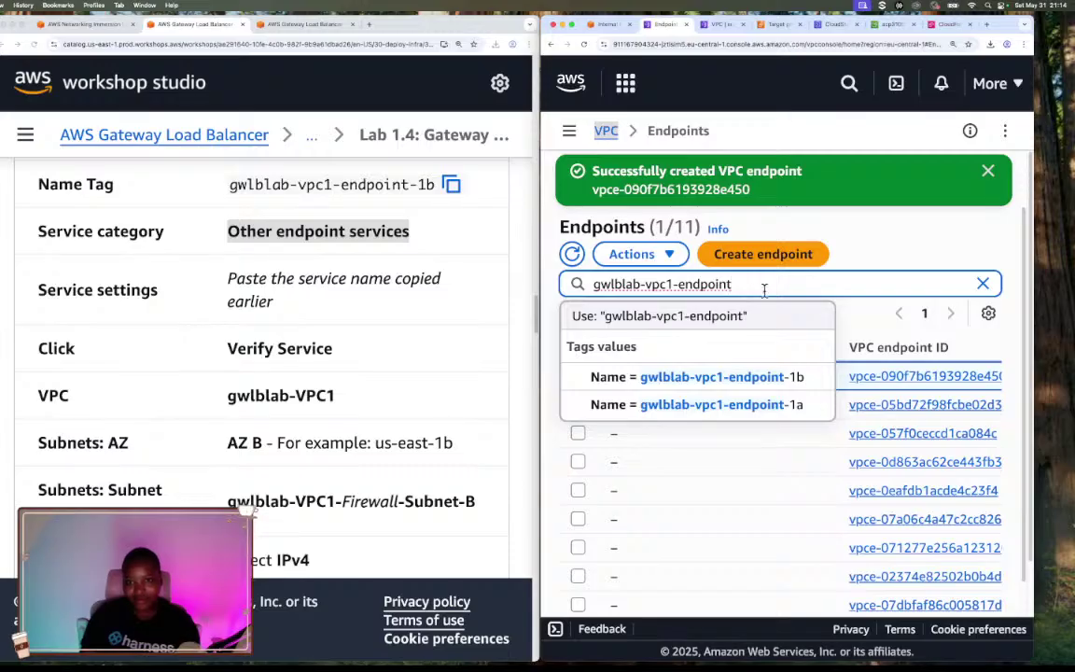
{"action": "key", "text": "Return"}
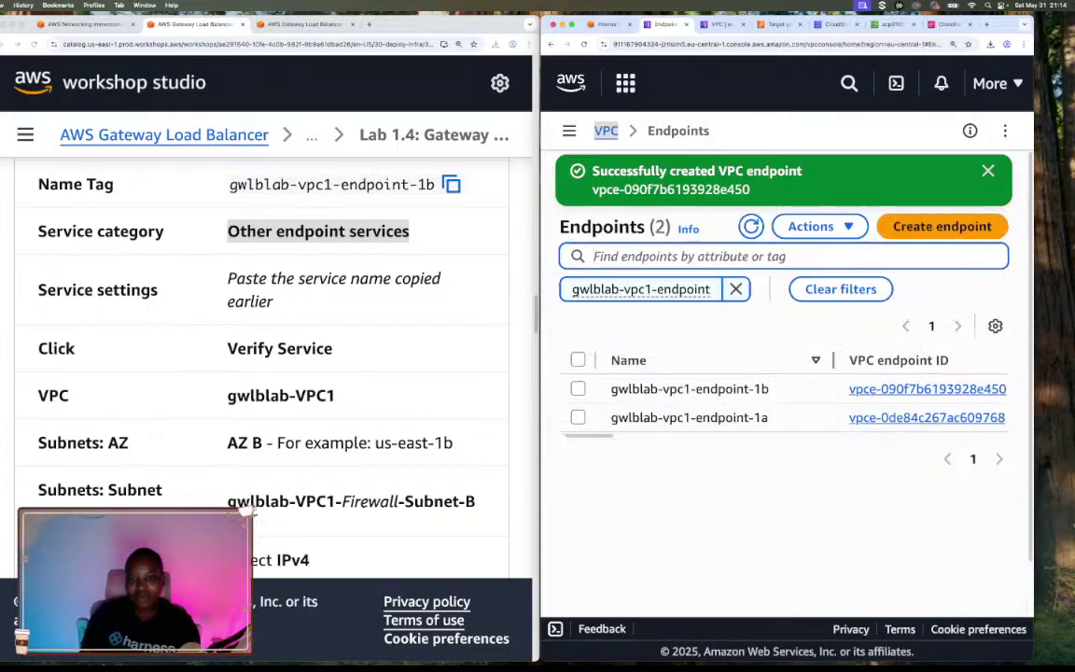
{"action": "scroll", "coordinate": [597, 438], "scroll_direction": "right", "scroll_amount": 5}
{"action": "scroll", "coordinate": [598, 439], "scroll_direction": "left", "scroll_amount": 5}
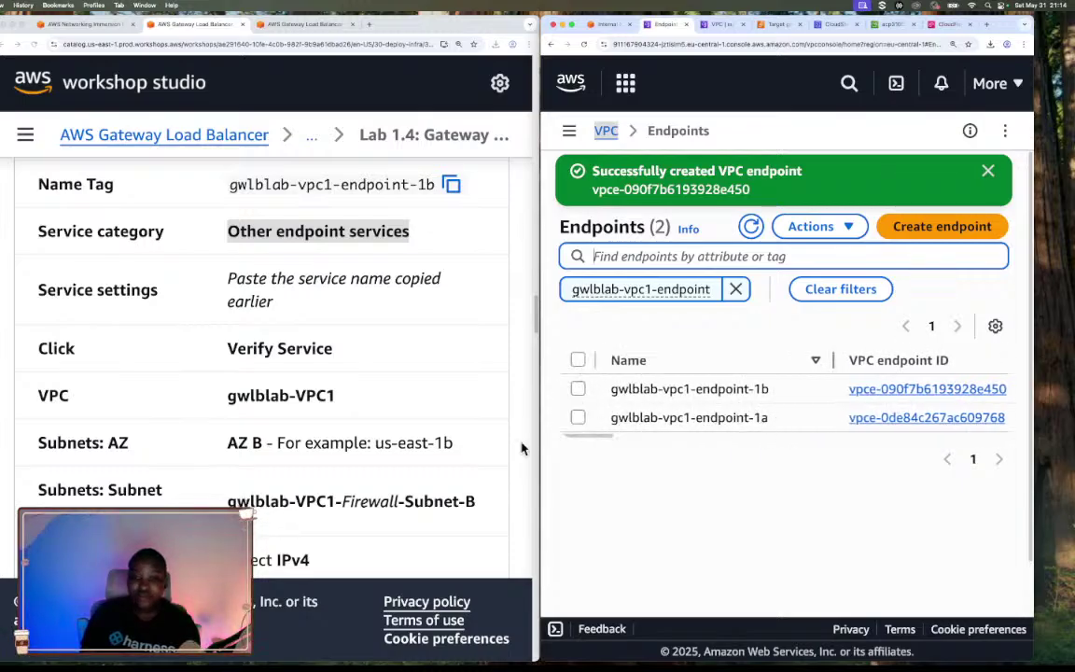
Review the workshop's reference images for the two VPC1 endpoints and examine the VPC1 architecture diagram
{"action": "scroll", "coordinate": [369, 457], "scroll_direction": "down", "scroll_amount": 5}
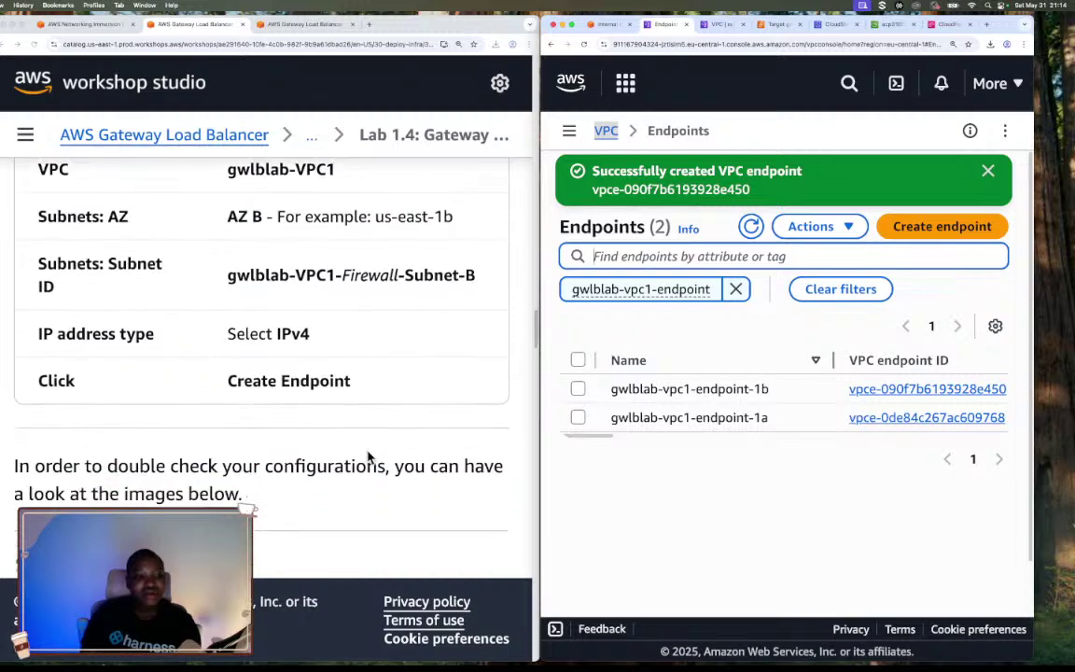
{"action": "scroll", "coordinate": [368, 457], "scroll_direction": "down", "scroll_amount": 10}
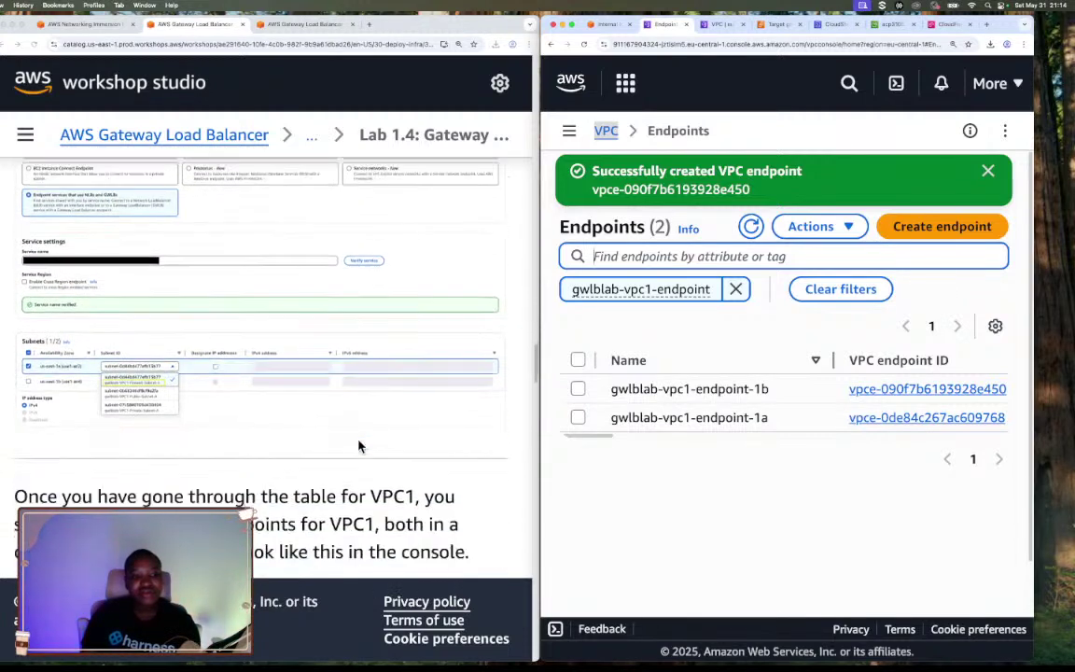
{"action": "scroll", "coordinate": [362, 448], "scroll_direction": "down", "scroll_amount": 3}
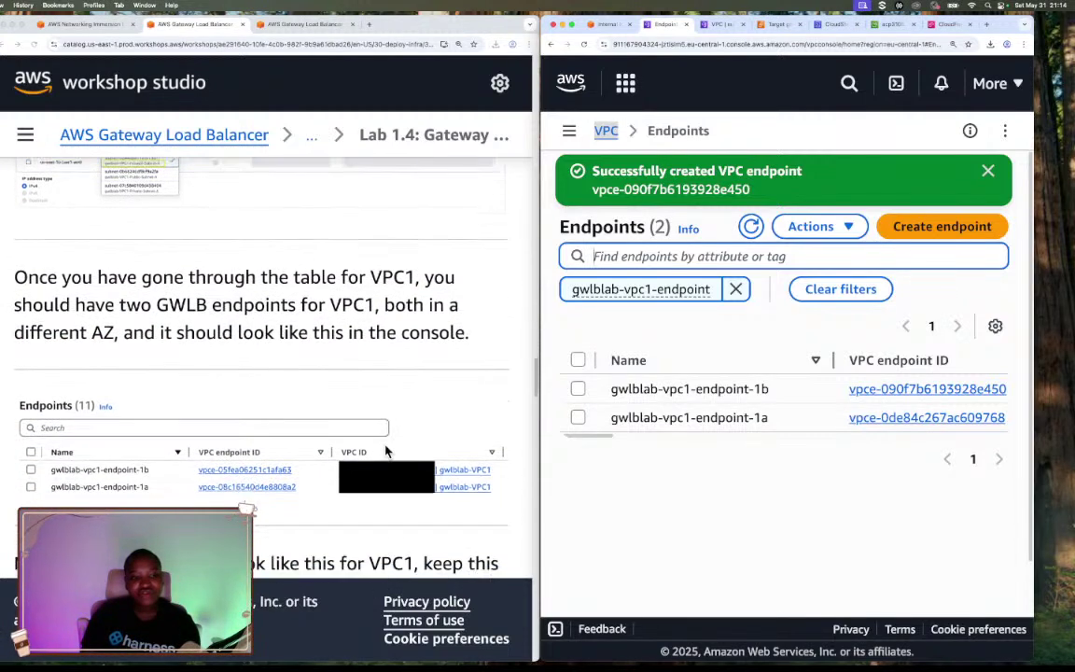
{"action": "scroll", "coordinate": [387, 452], "scroll_direction": "down", "scroll_amount": 5}
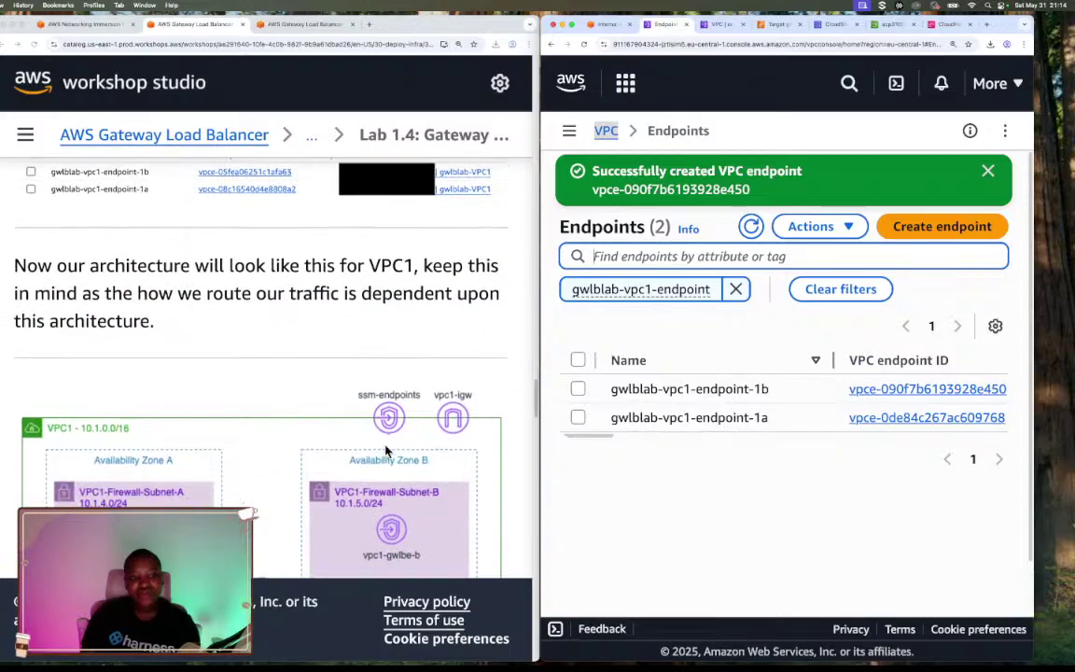
{"action": "scroll", "coordinate": [373, 343], "scroll_direction": "down", "scroll_amount": 2}
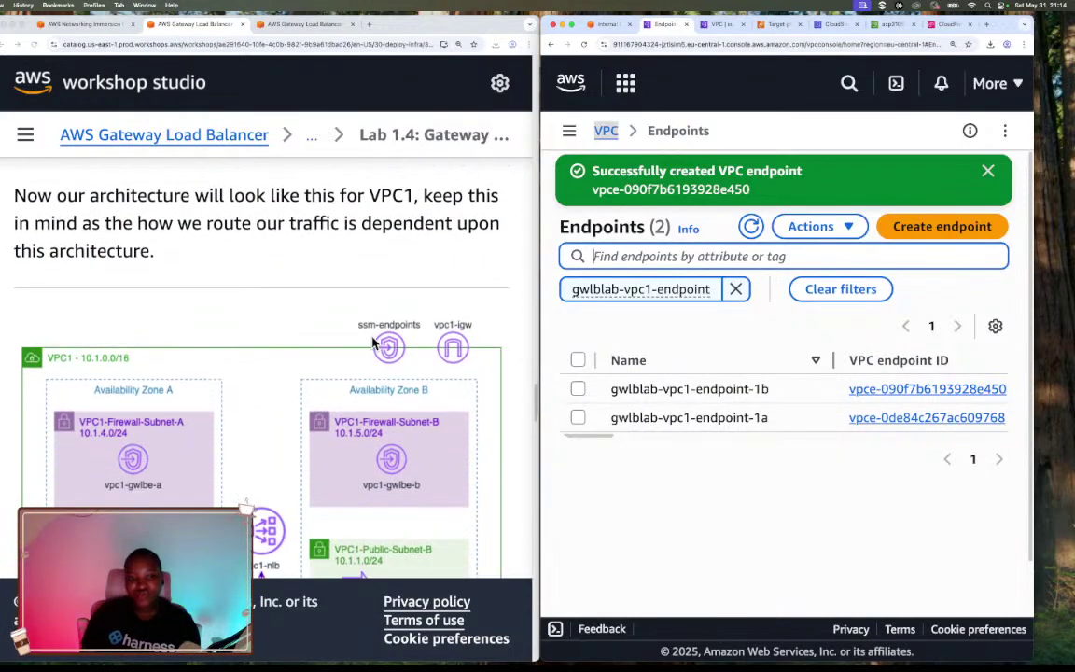
{"action": "scroll", "coordinate": [373, 343], "scroll_direction": "down", "scroll_amount": 2}
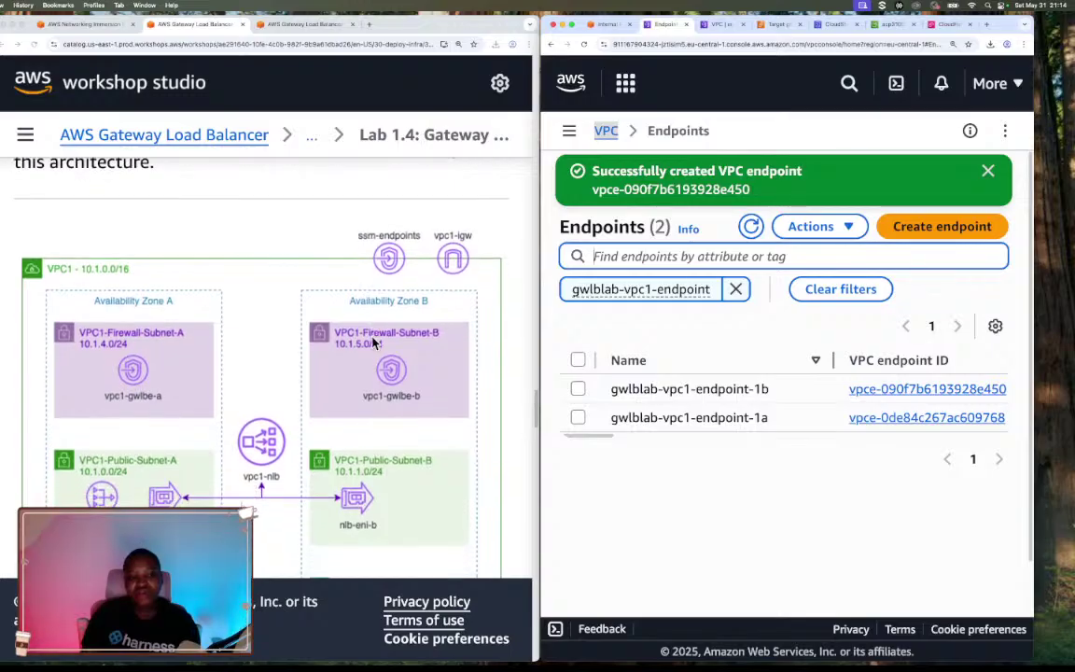
{"action": "scroll", "coordinate": [372, 342], "scroll_direction": "down", "scroll_amount": 1}
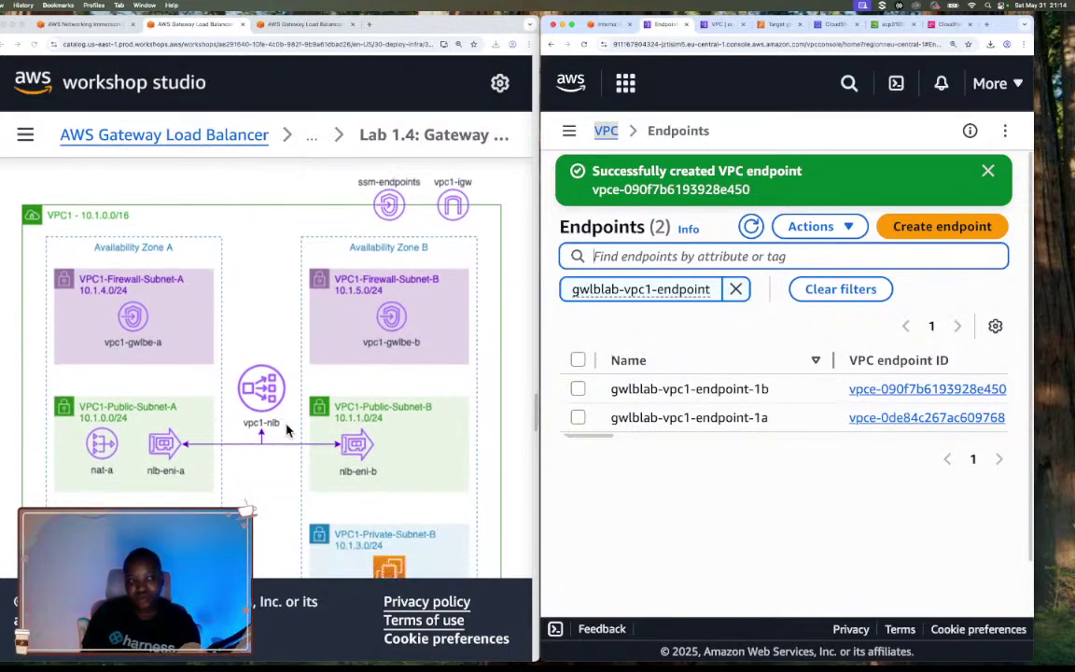
{"action": "scroll", "coordinate": [286, 448], "scroll_direction": "down", "scroll_amount": 3}
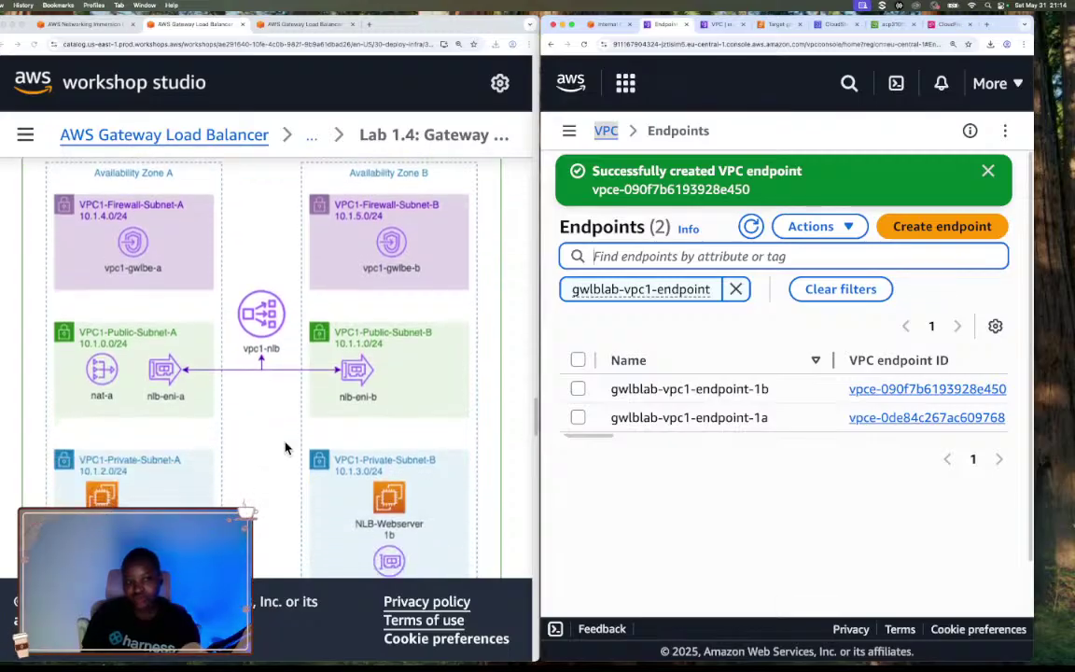
{"action": "scroll", "coordinate": [286, 448], "scroll_direction": "down", "scroll_amount": 5}
{"action": "scroll", "coordinate": [286, 448], "scroll_direction": "up", "scroll_amount": 5}
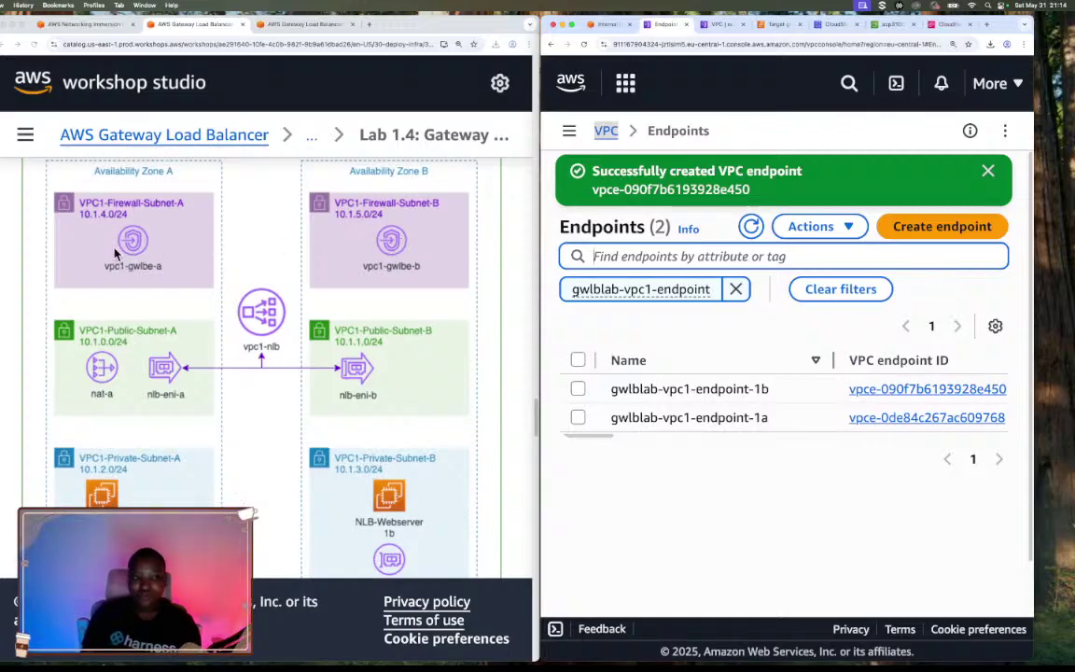
{"action": "scroll", "coordinate": [288, 448], "scroll_direction": "down", "scroll_amount": 2}
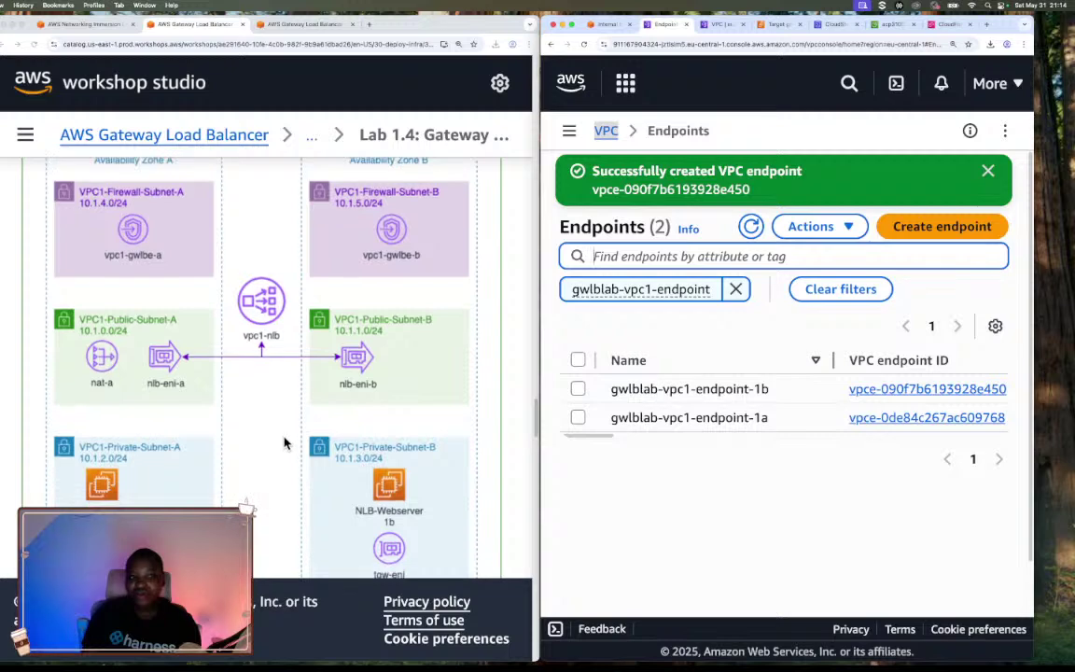
{"action": "scroll", "coordinate": [293, 444], "scroll_direction": "down", "scroll_amount": 5}
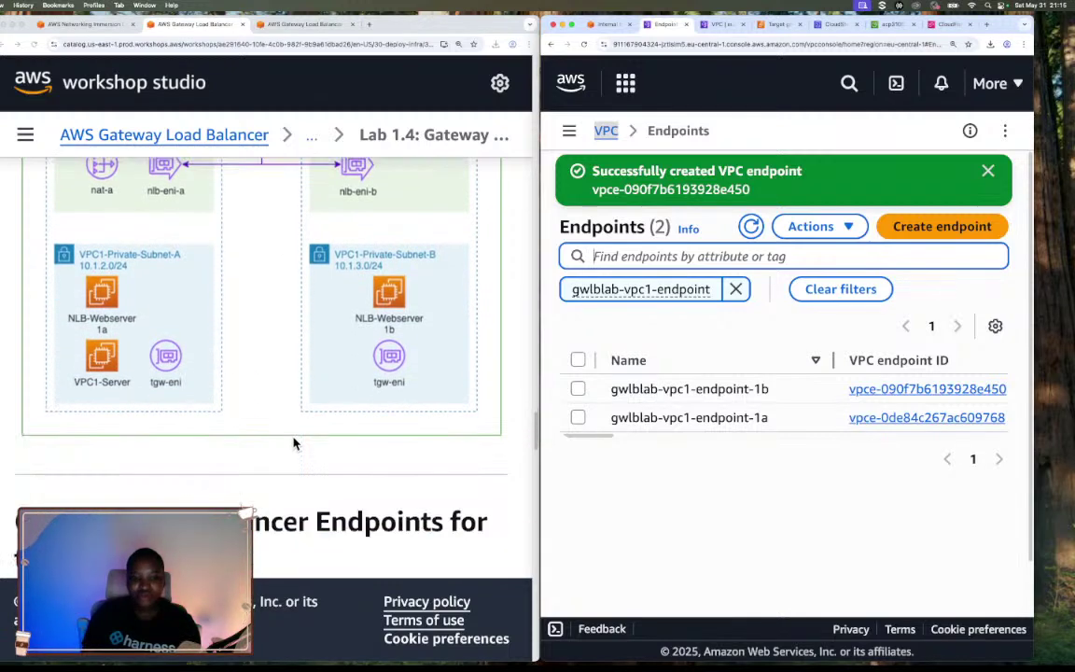
Read the workshop's Security VPC endpoint instructions and examine the Lab 1.1 architecture diagram in a temporarily widened window
{"action": "scroll", "coordinate": [293, 444], "scroll_direction": "down", "scroll_amount": 10}
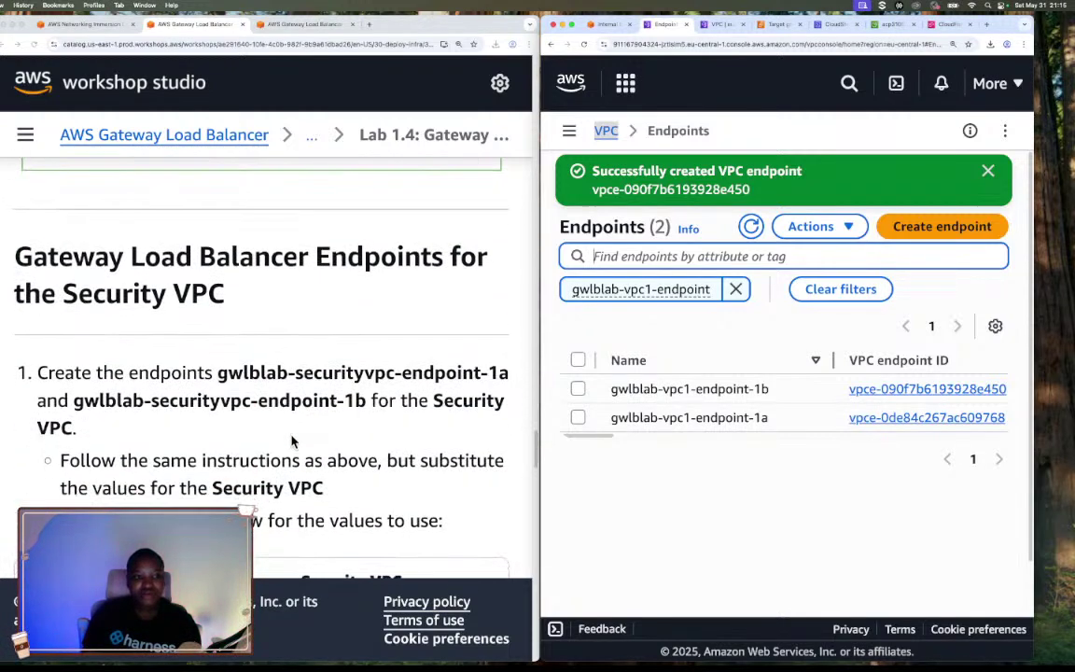
{"action": "scroll", "coordinate": [293, 442], "scroll_direction": "up", "scroll_amount": 4}
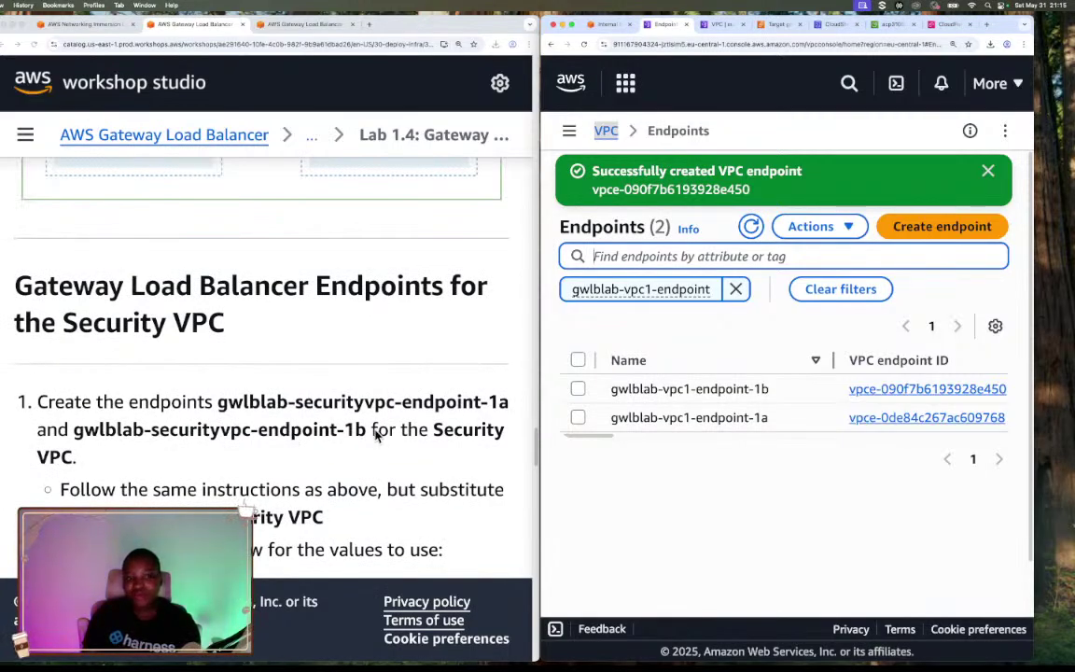
{"action": "scroll", "coordinate": [376, 434], "scroll_direction": "down", "scroll_amount": 5}
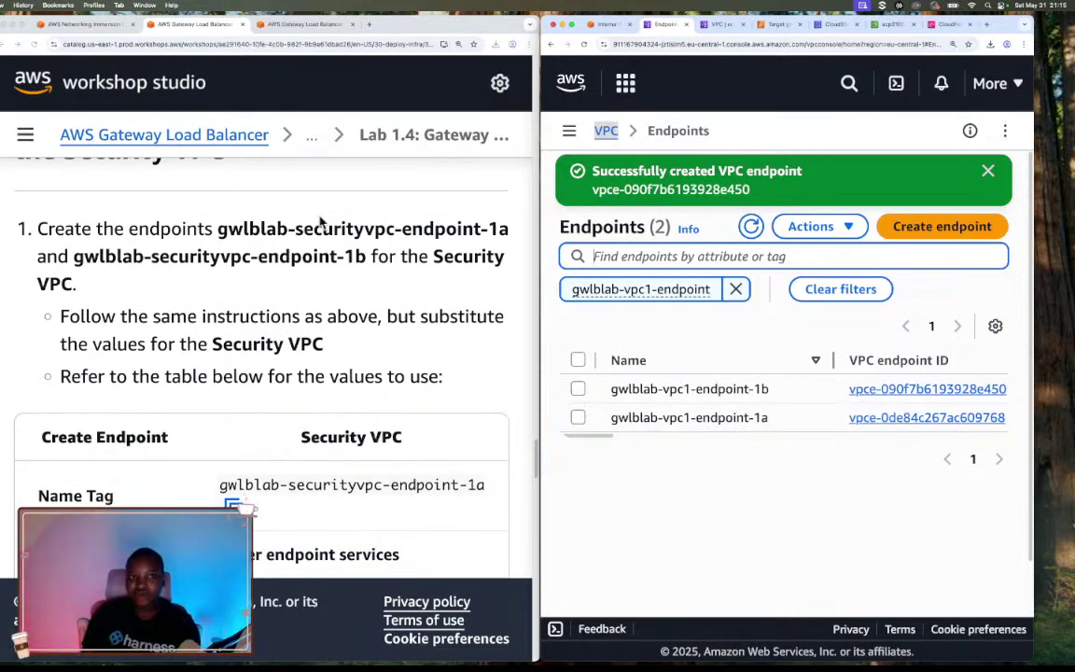
{"action": "left_click", "coordinate": [316, 25]}
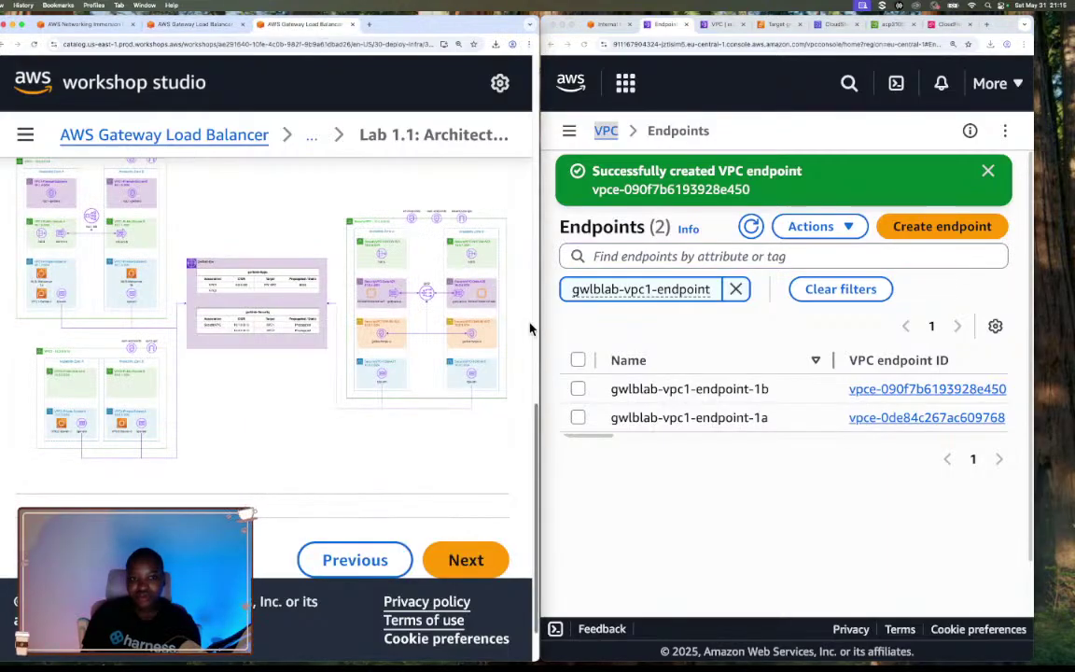
{"action": "left_click_drag", "start_coordinate": [539, 386], "coordinate": [1010, 353]}
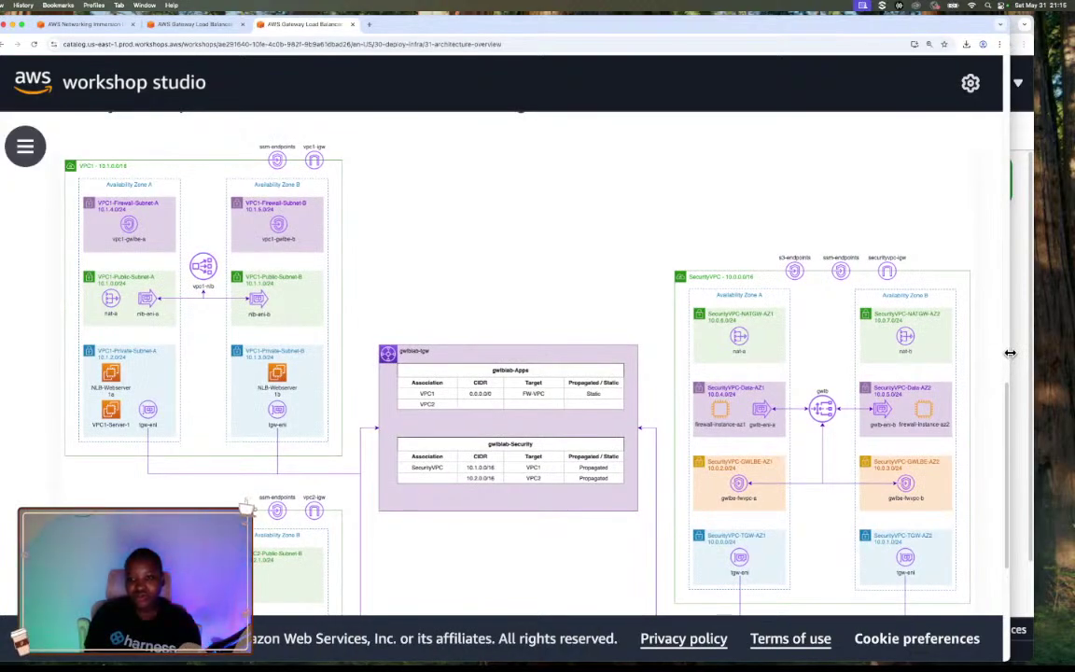
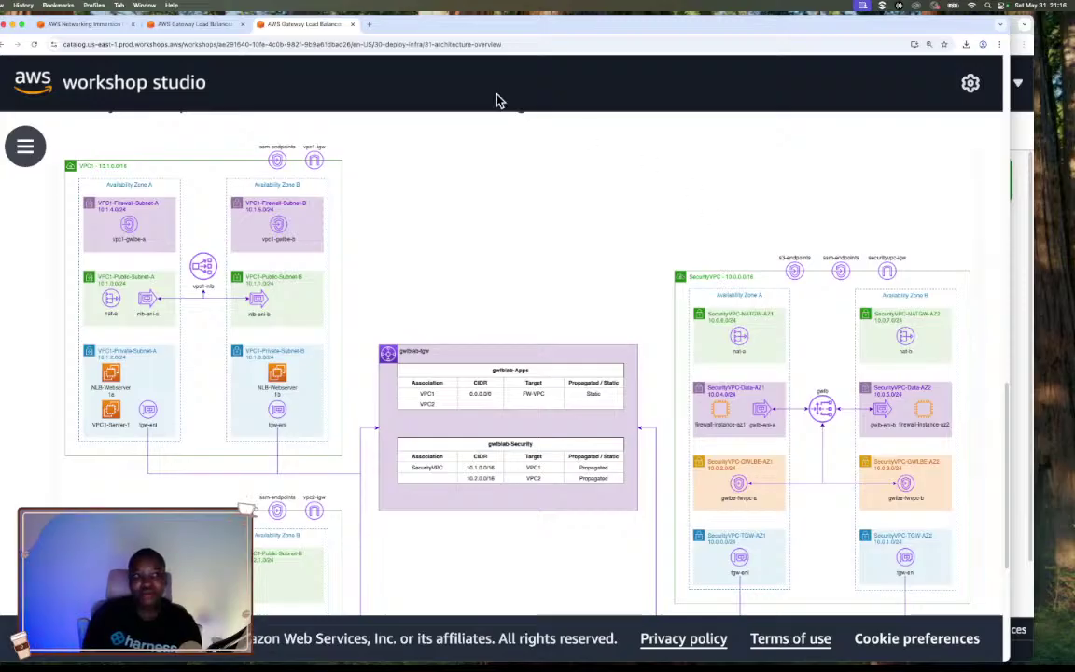
{"action": "left_click_drag", "start_coordinate": [1010, 164], "coordinate": [542, 179]}
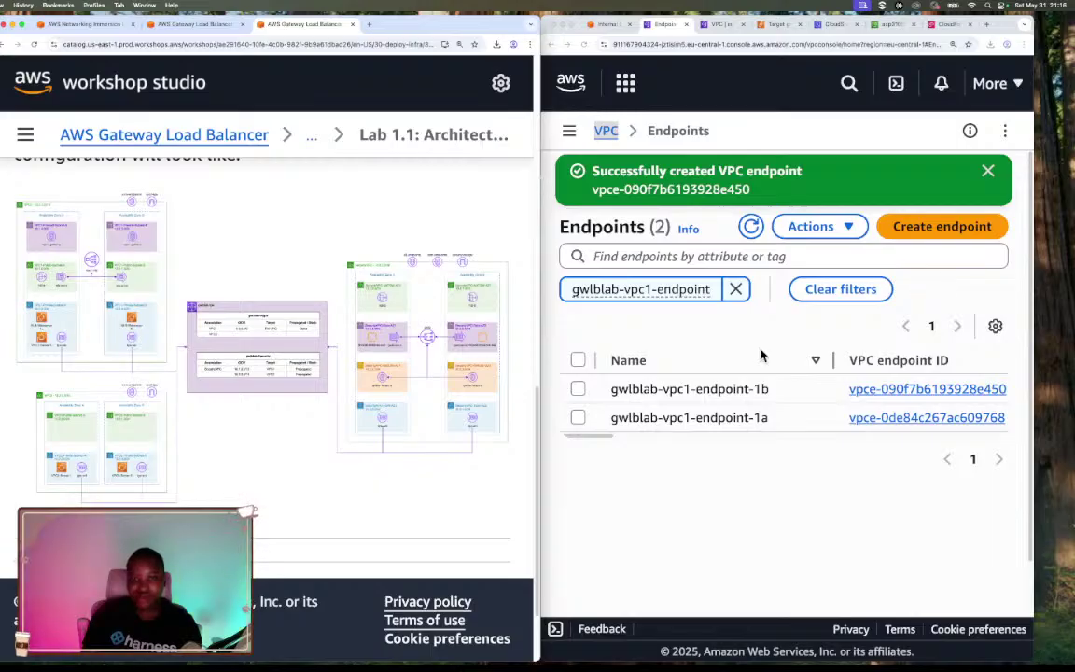
Start a new endpoint for the Security VPC and set its name tag to gwlblab-securityvpc-endpoint-1a from the Lab 1.4 table
{"action": "left_click", "coordinate": [201, 24]}
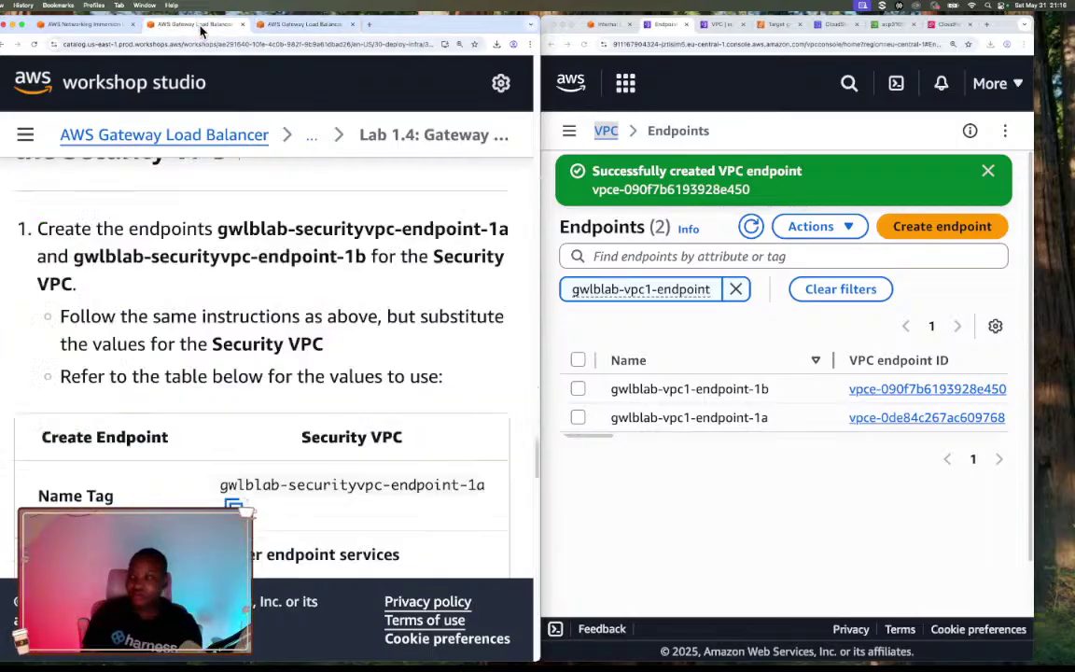
{"action": "scroll", "coordinate": [392, 462], "scroll_direction": "down", "scroll_amount": 3}
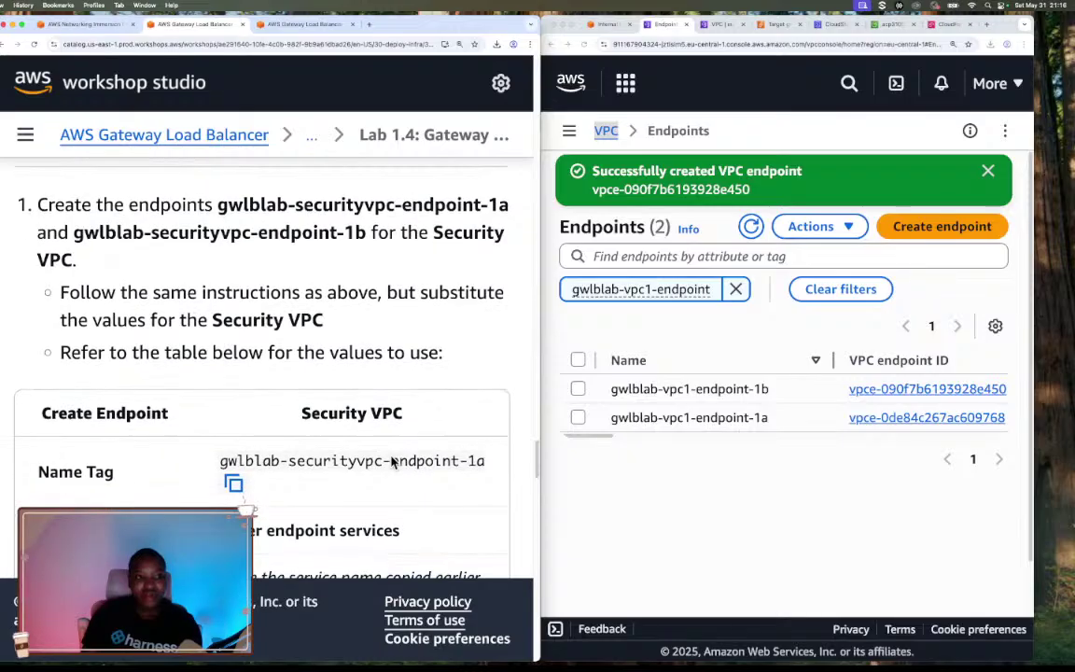
{"action": "scroll", "coordinate": [437, 427], "scroll_direction": "down", "scroll_amount": 1}
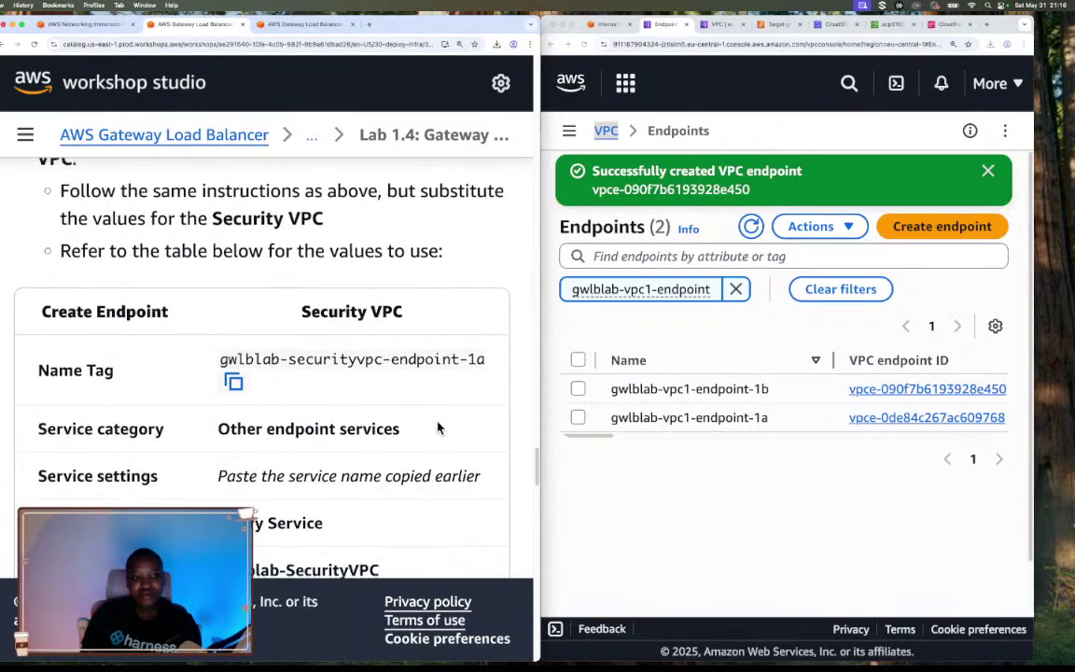
{"action": "left_click", "coordinate": [944, 227]}
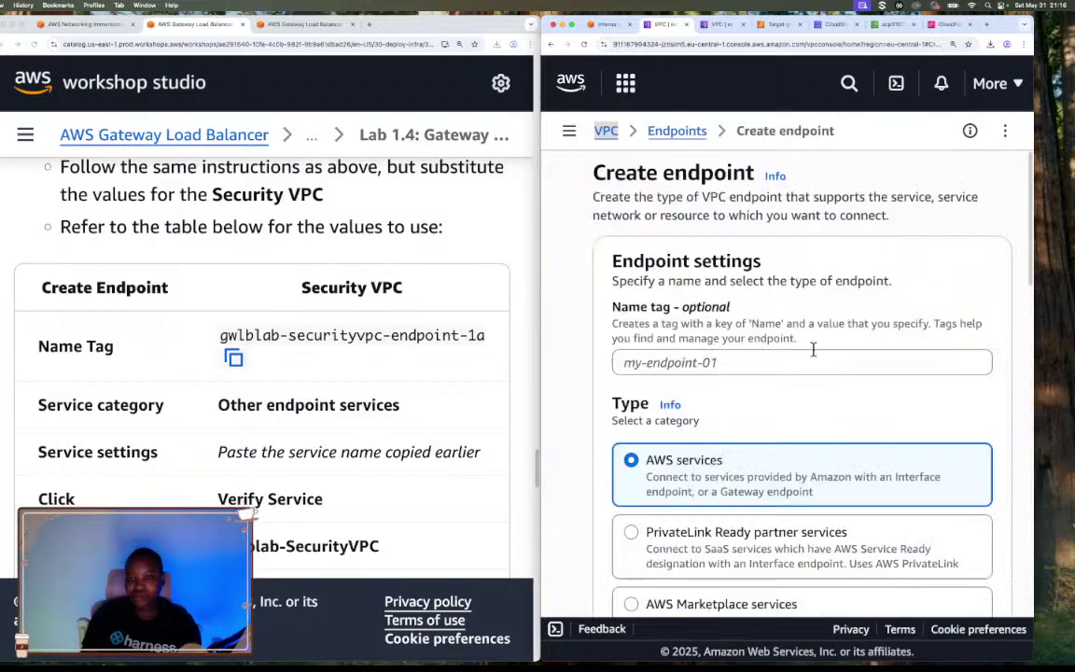
{"action": "left_click", "coordinate": [234, 361]}
{"action": "left_click", "coordinate": [233, 361]}
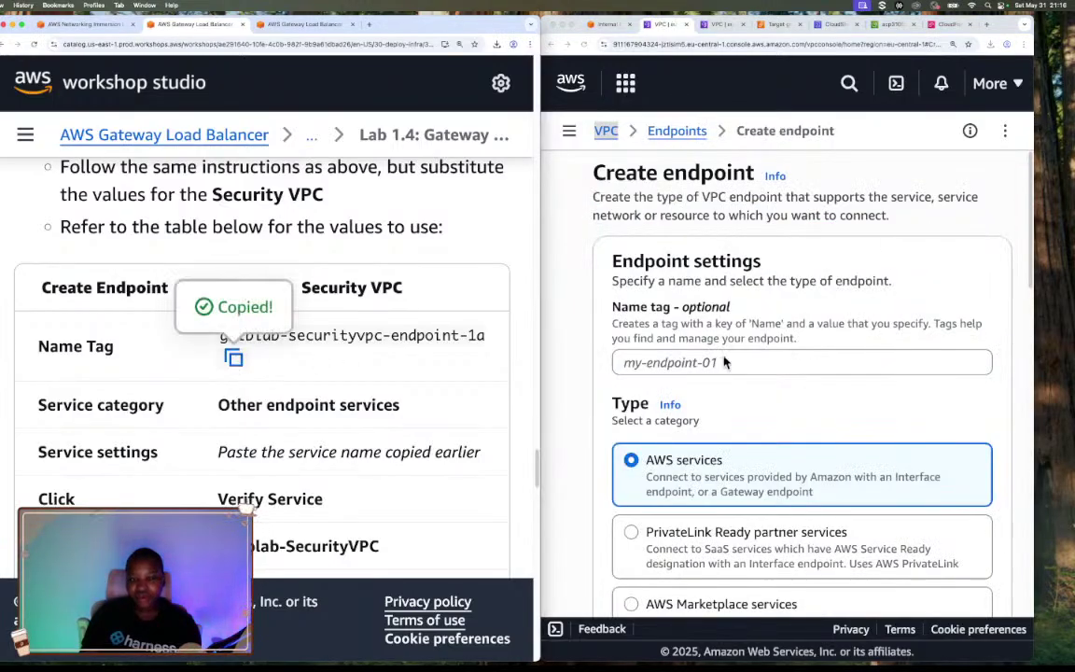
{"action": "left_click", "coordinate": [743, 362]}
{"action": "key", "text": "cmd+v"}
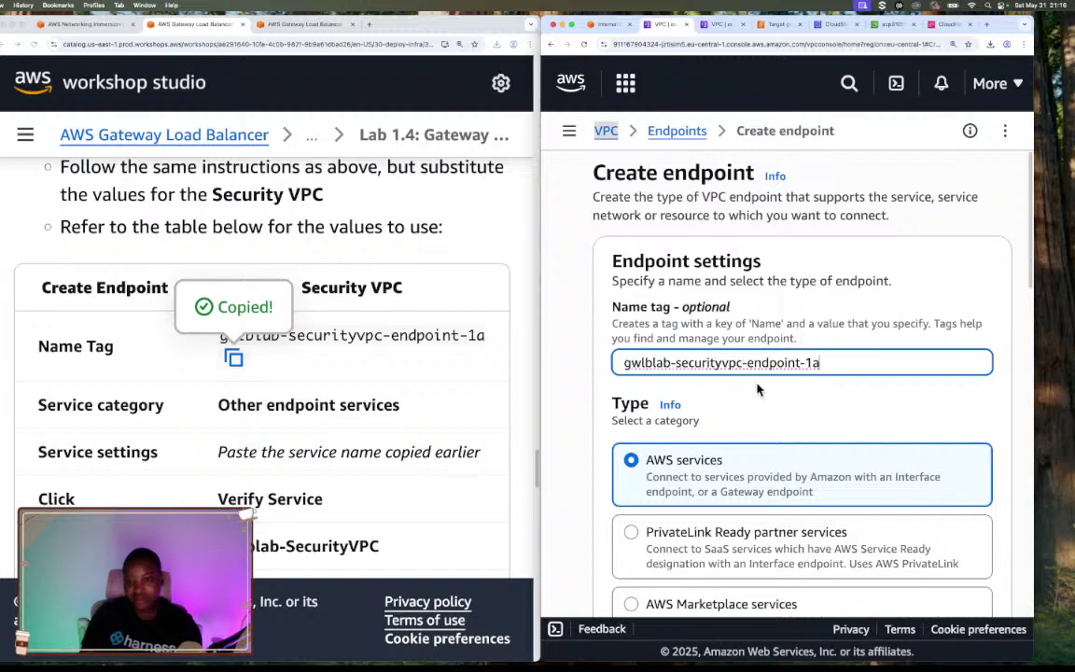
{"action": "left_click_drag", "start_coordinate": [676, 363], "coordinate": [738, 364]}
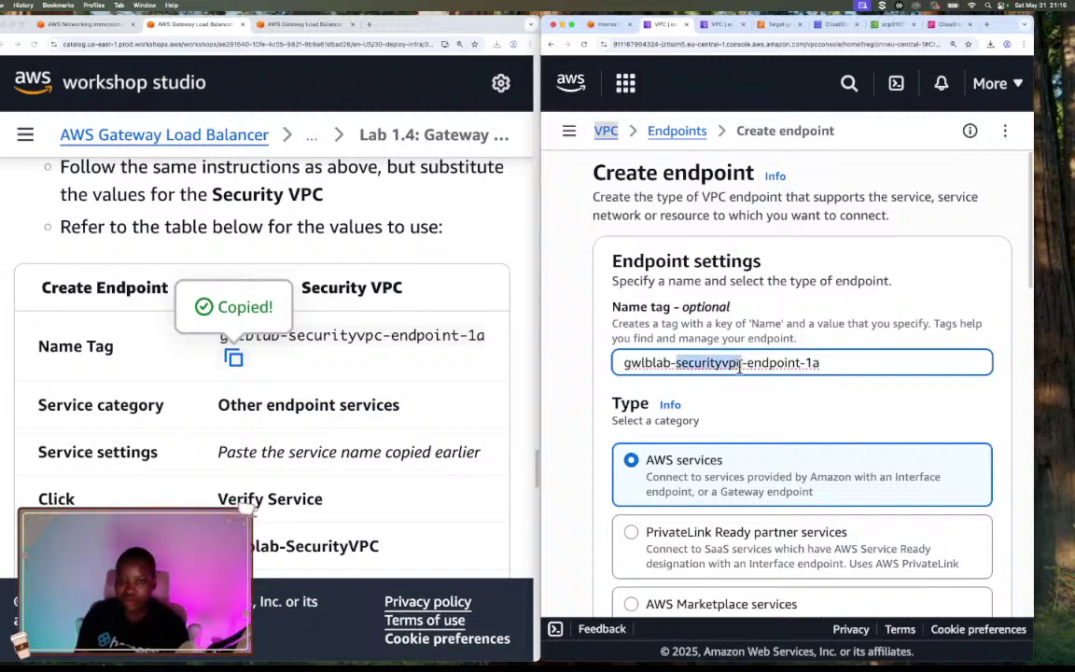
{"action": "left_click", "coordinate": [439, 377]}
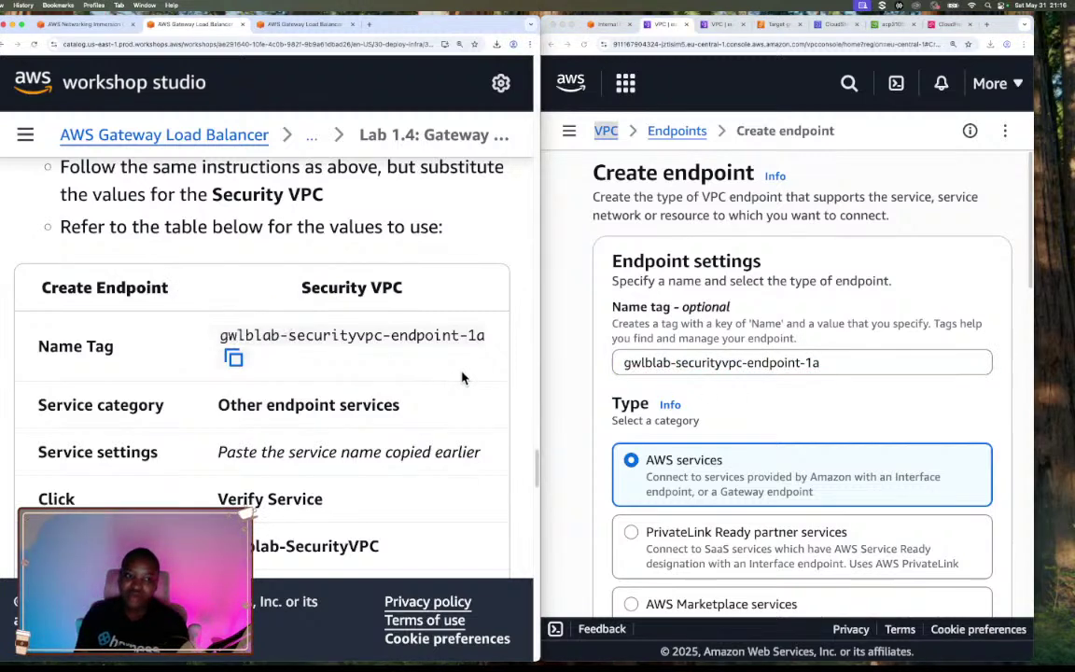
Set the endpoint type to "Endpoint services that use NLBs and GWLBs" for the Security VPC endpoint
{"action": "scroll", "coordinate": [461, 378], "scroll_direction": "down", "scroll_amount": 3}
{"action": "scroll", "coordinate": [461, 378], "scroll_direction": "up", "scroll_amount": 1}
{"action": "scroll", "coordinate": [796, 443], "scroll_direction": "down", "scroll_amount": 5}
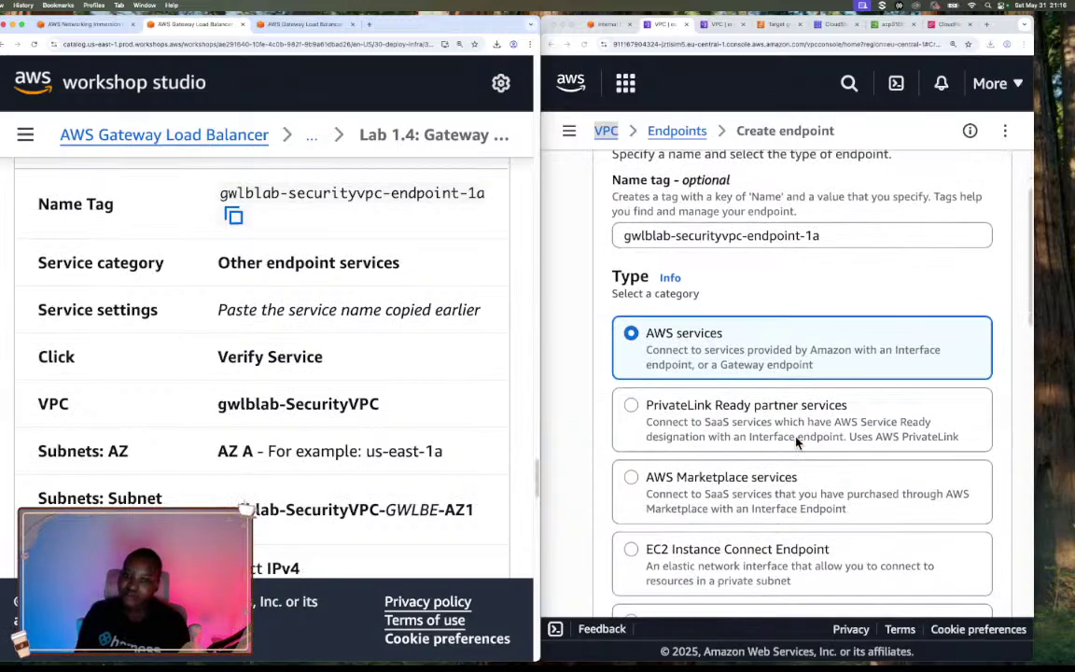
{"action": "left_click", "coordinate": [771, 468]}
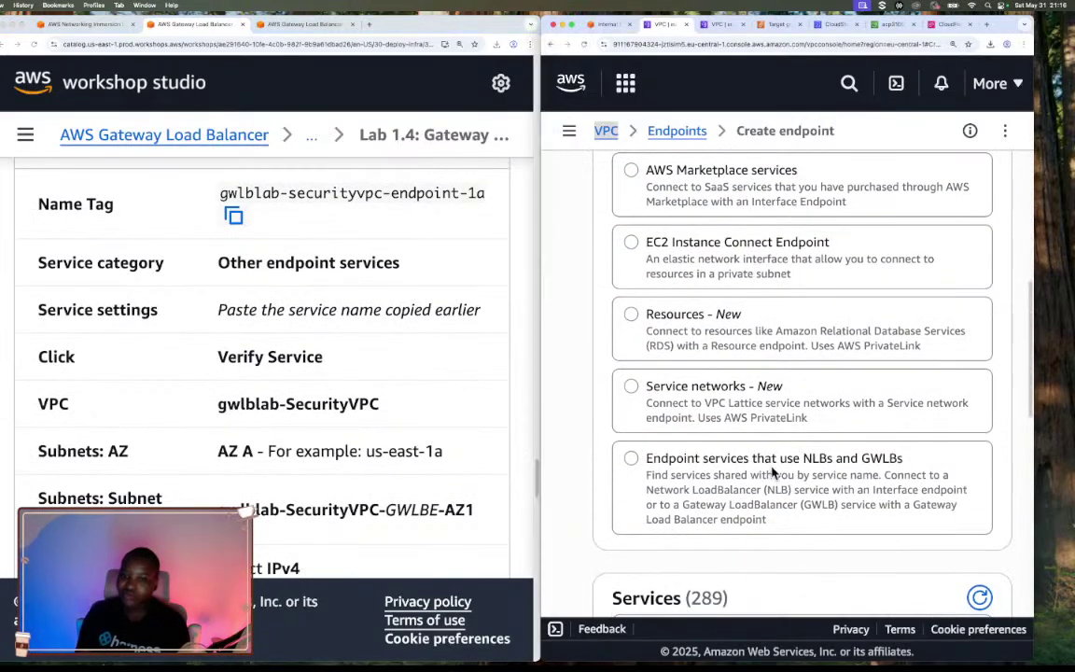
{"action": "left_click", "coordinate": [712, 468]}
Enter the copied service name com.amazonaws.vpce.eu-central-1.vpce-svc-0162473f5d7aba391 in the service settings and verify the service
{"action": "scroll", "coordinate": [763, 452], "scroll_direction": "down", "scroll_amount": 5}
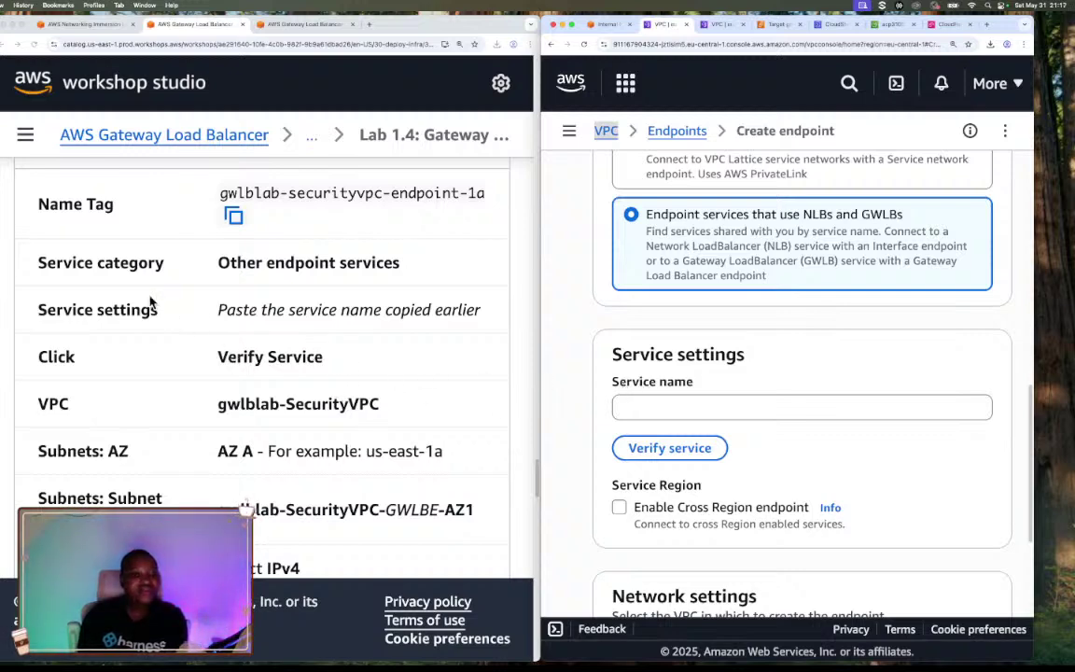
{"action": "left_click", "coordinate": [646, 24]}
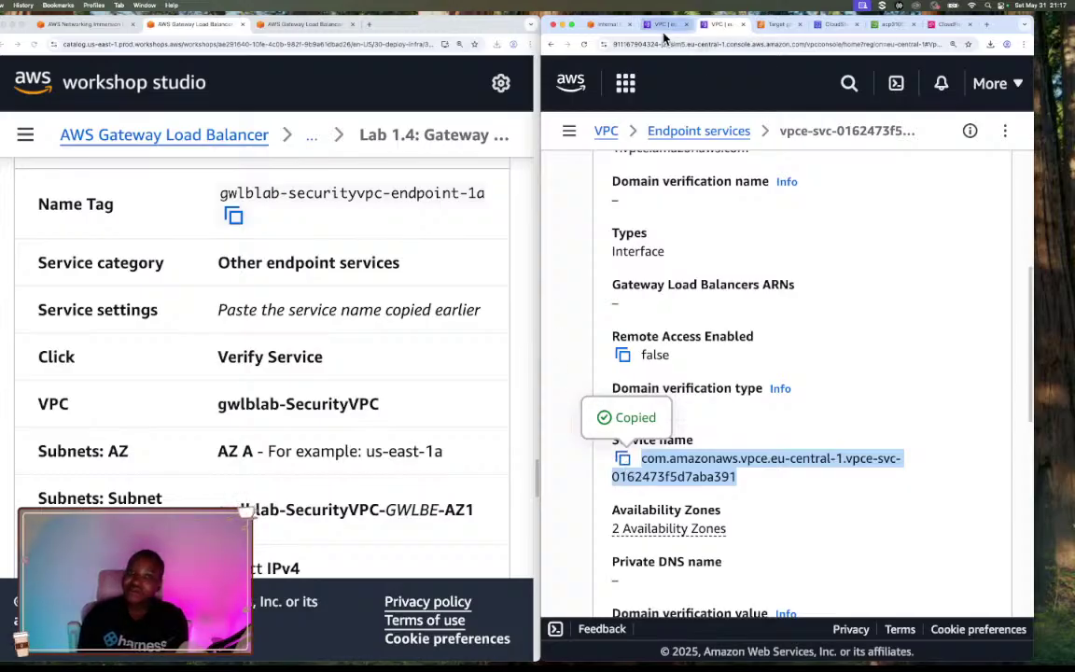
{"action": "left_click", "coordinate": [596, 27]}
{"action": "left_click", "coordinate": [704, 405]}
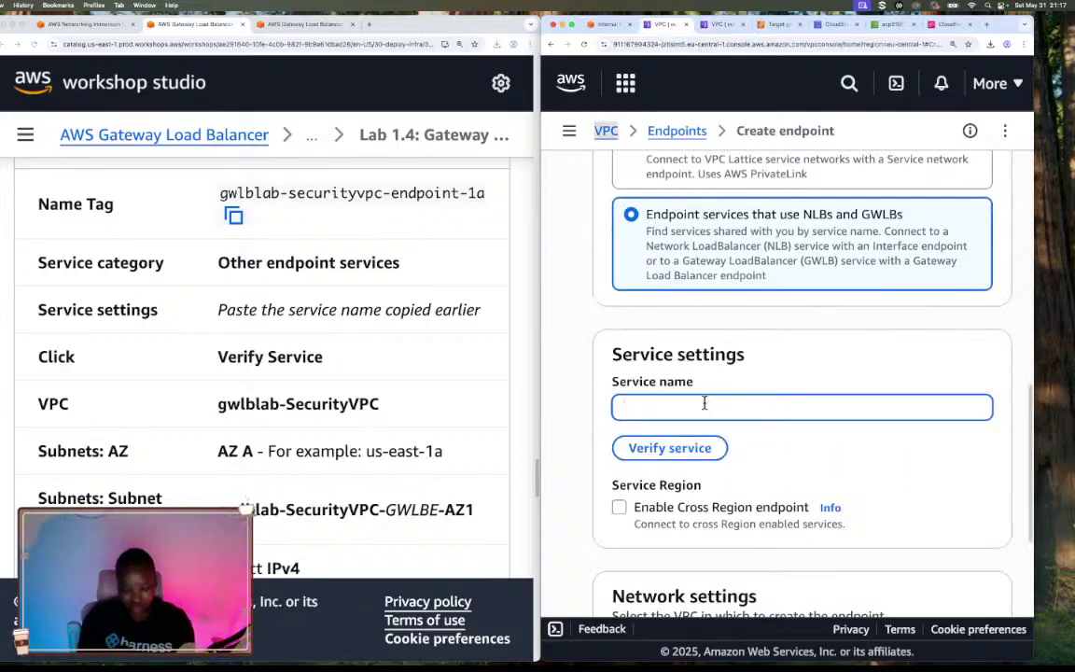
{"action": "key", "text": "super+v"}
{"action": "left_click", "coordinate": [669, 448]}
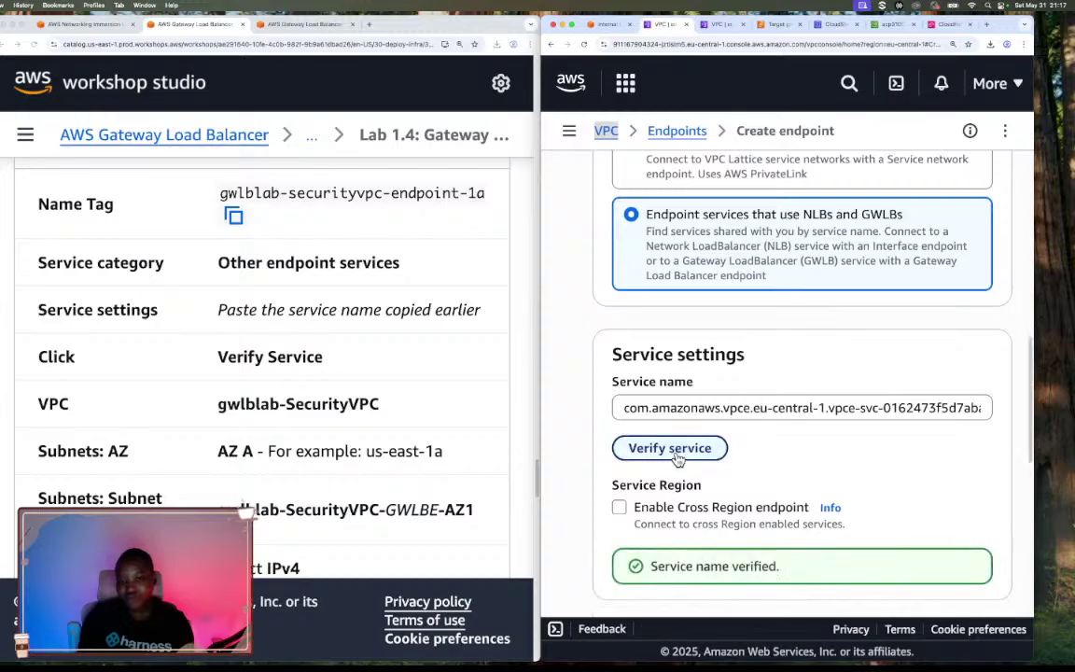
Choose gwlblab-SecurityVPC as the endpoint's VPC in the network settings and bring up its subnet options
{"action": "scroll", "coordinate": [762, 506], "scroll_direction": "down", "scroll_amount": 5}
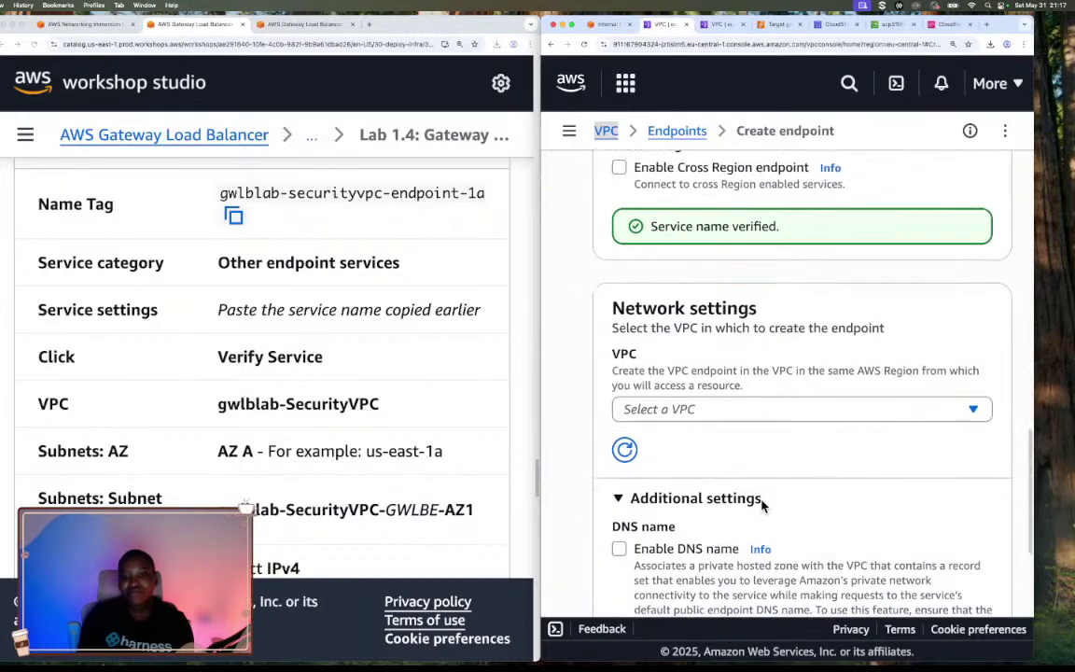
{"action": "scroll", "coordinate": [764, 506], "scroll_direction": "down", "scroll_amount": 2}
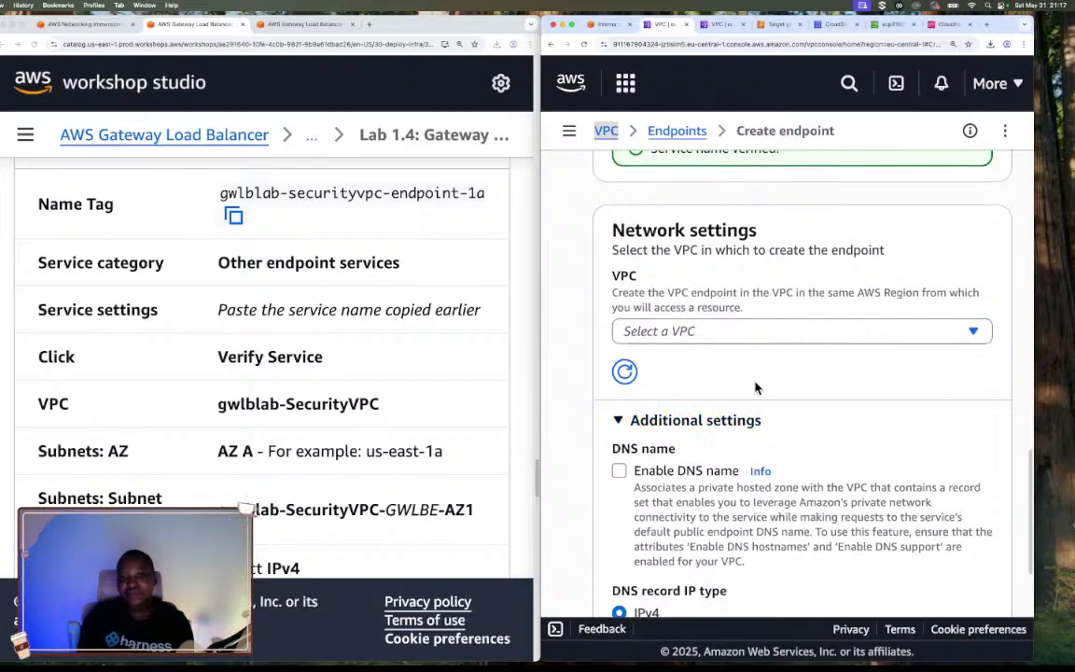
{"action": "left_click", "coordinate": [673, 336]}
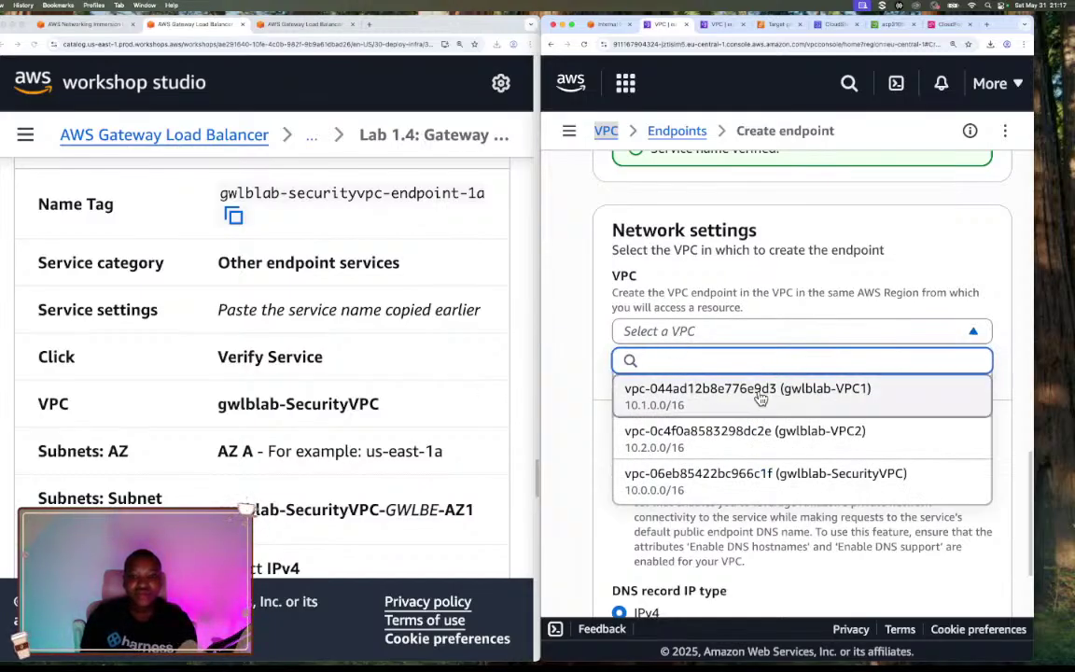
{"action": "left_click", "coordinate": [806, 478]}
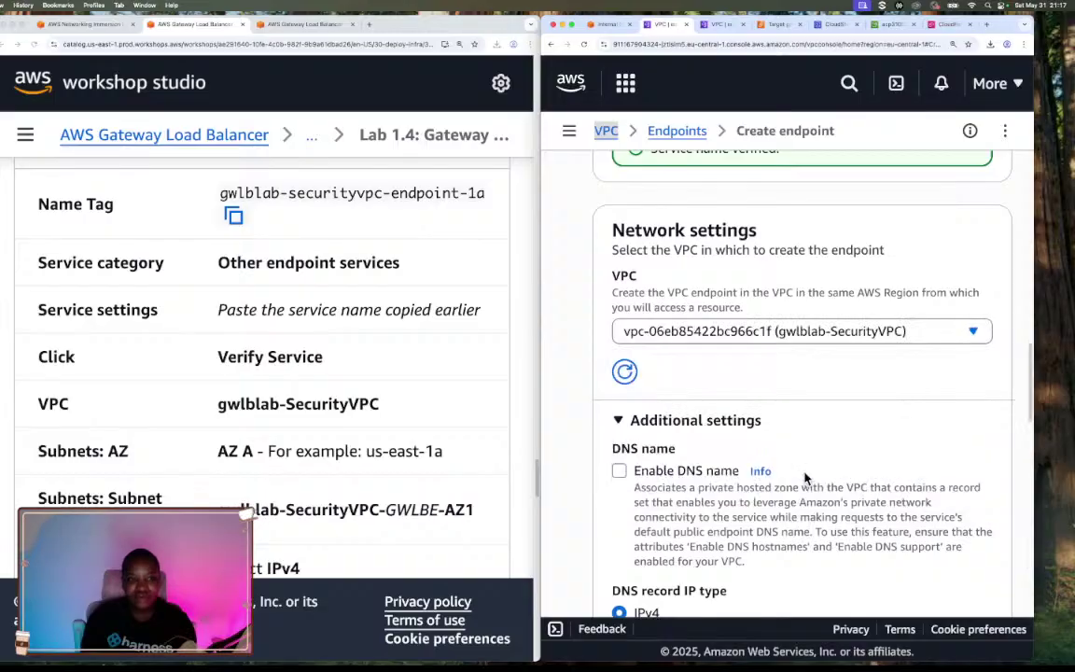
{"action": "scroll", "coordinate": [805, 478], "scroll_direction": "down", "scroll_amount": 8}
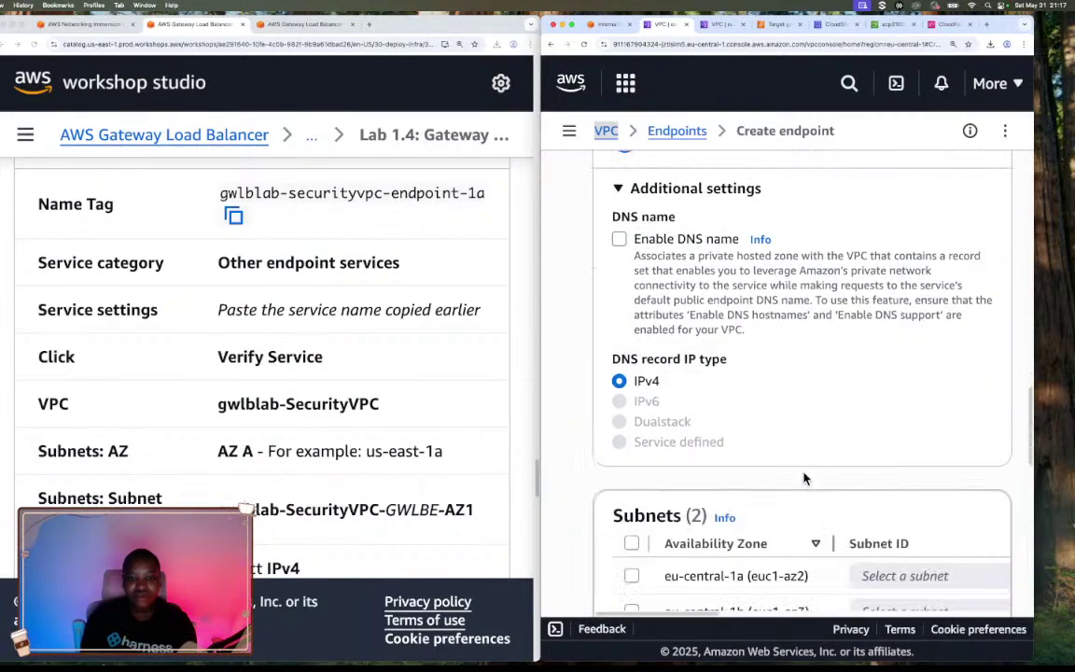
{"action": "scroll", "coordinate": [804, 478], "scroll_direction": "down", "scroll_amount": 1}
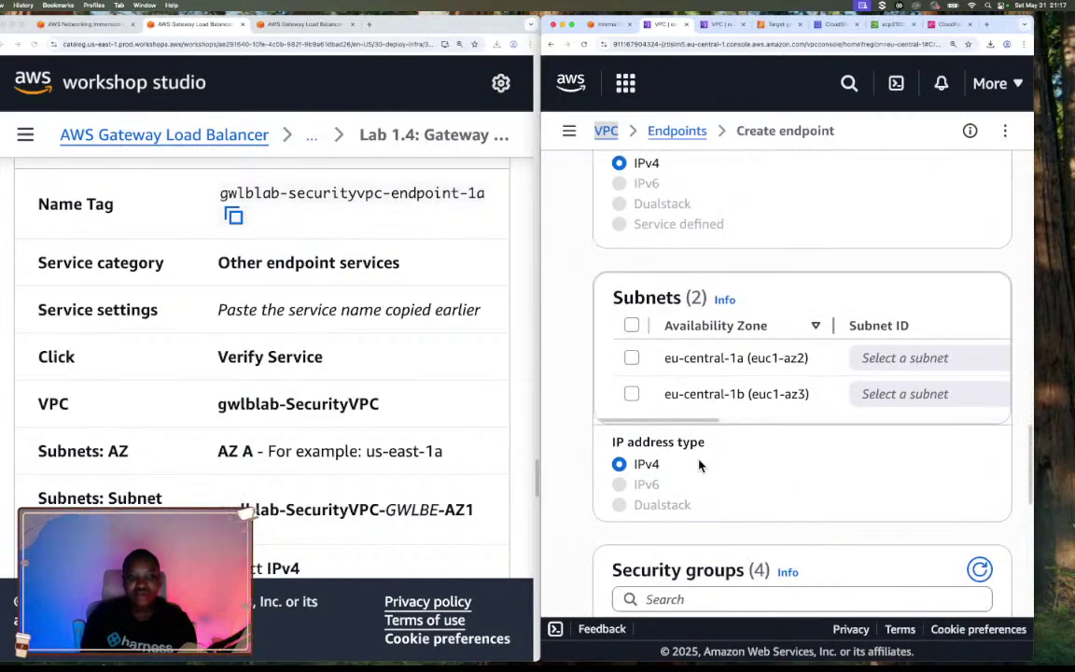
Enable the eu-central-1a zone for the endpoint and assign it the gwlblab-SecurityVPC-GWLBE-AZ1 subnet, as the lab specifies
{"action": "left_click", "coordinate": [632, 360]}
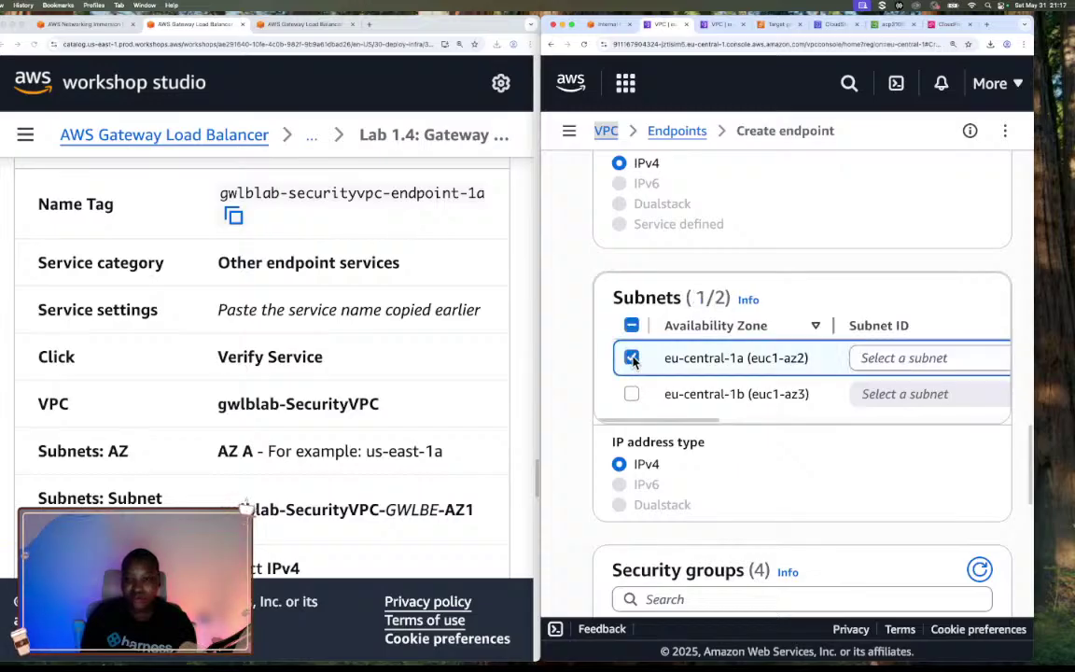
{"action": "left_click", "coordinate": [893, 362]}
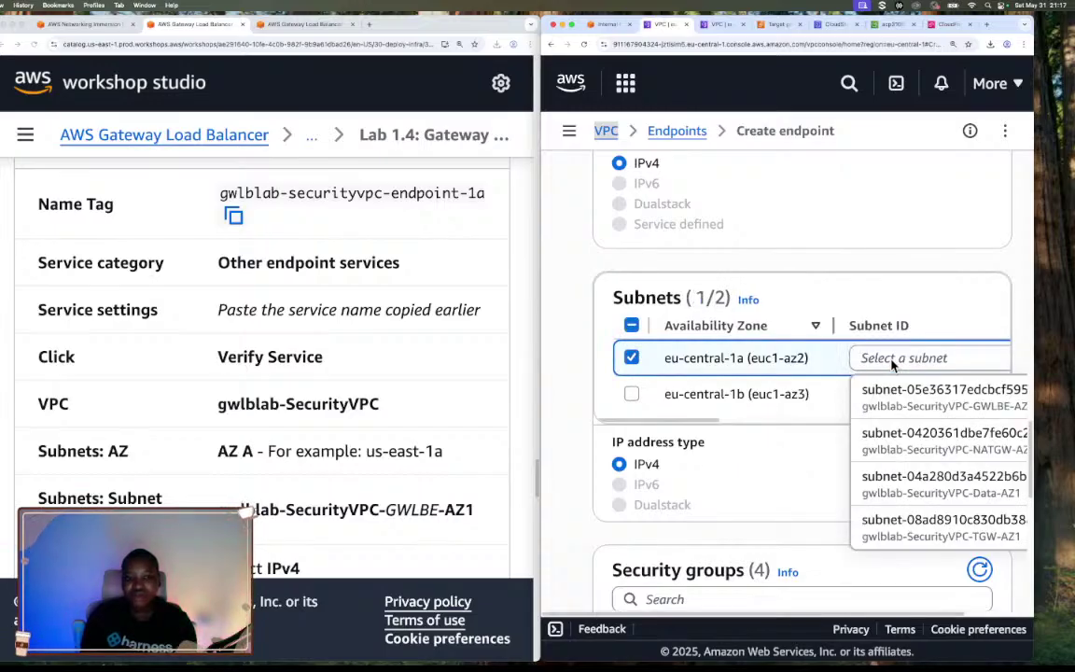
{"action": "scroll", "coordinate": [920, 432], "scroll_direction": "right", "scroll_amount": 2}
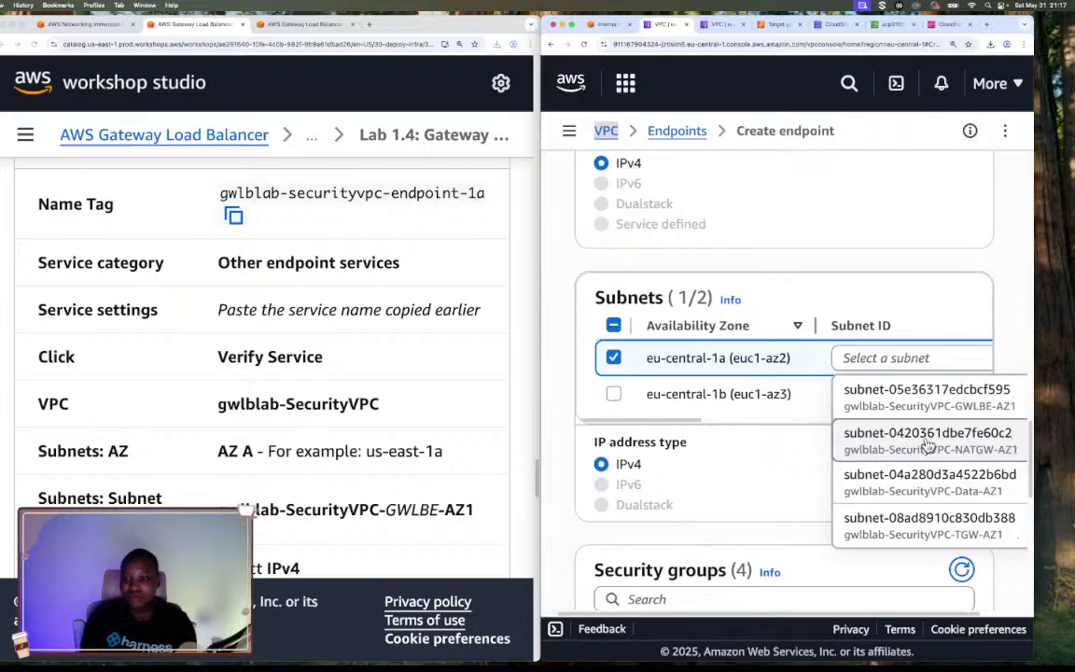
{"action": "left_click", "coordinate": [987, 402]}
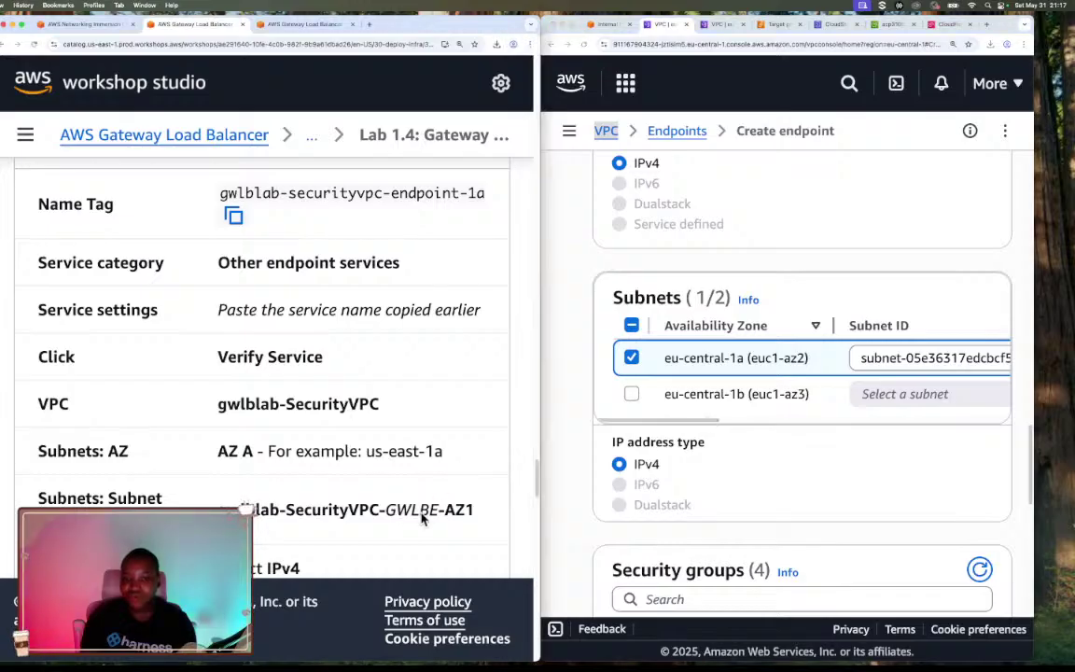
{"action": "left_click_drag", "start_coordinate": [387, 509], "coordinate": [438, 510]}
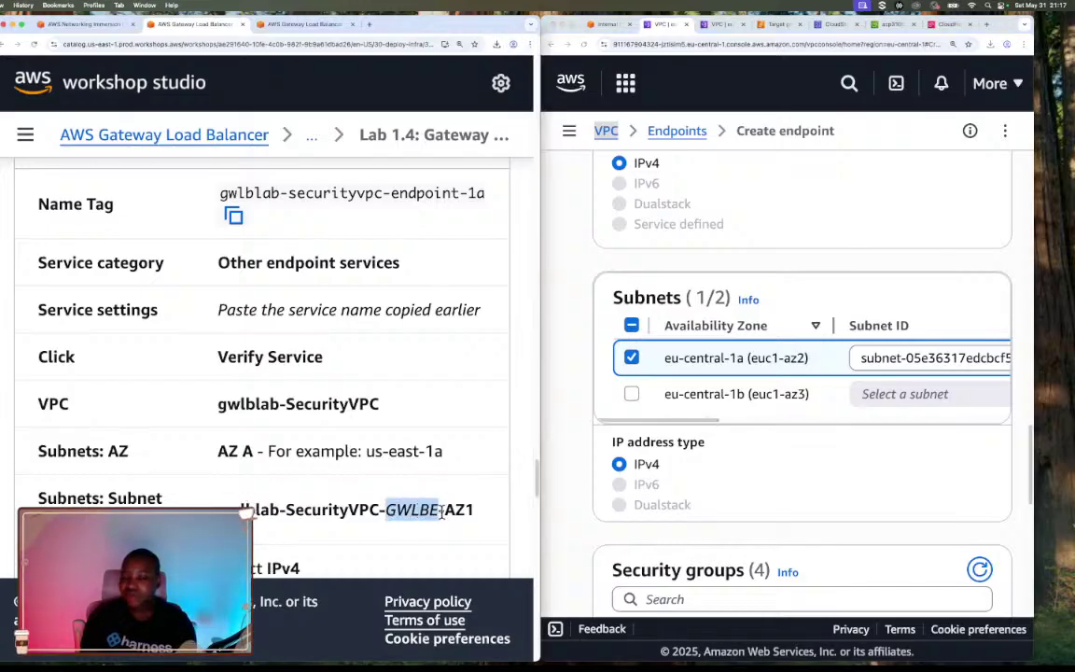
Finish creating the gwlblab-securityvpc-endpoint-1a endpoint without selecting a security group
{"action": "left_click", "coordinate": [772, 543]}
{"action": "scroll", "coordinate": [771, 543], "scroll_direction": "down", "scroll_amount": 5}
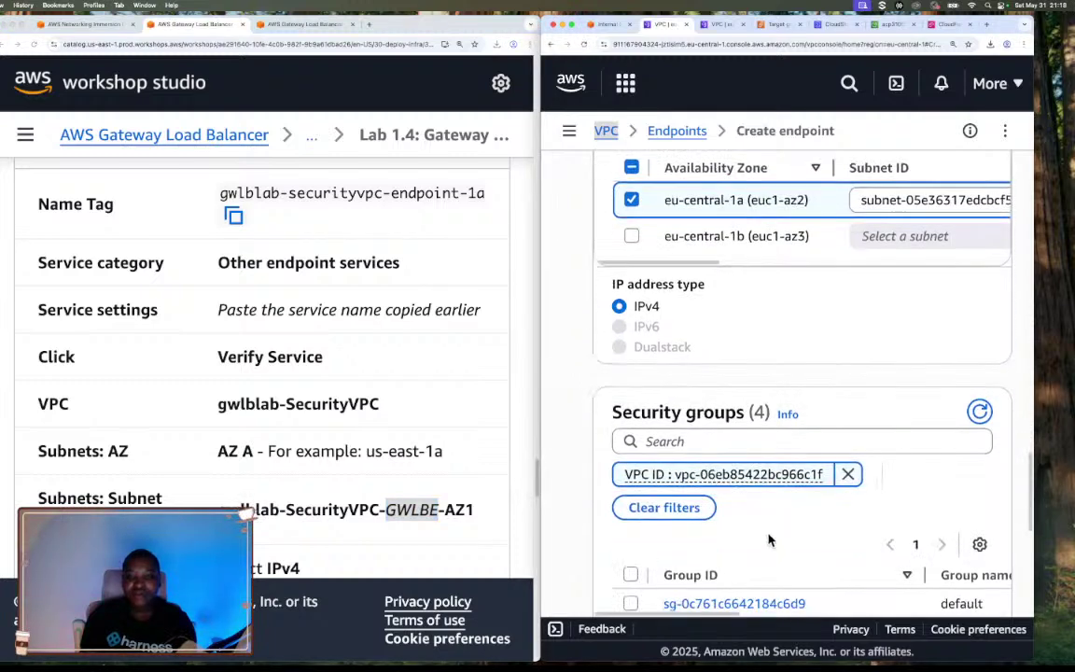
{"action": "scroll", "coordinate": [769, 540], "scroll_direction": "down", "scroll_amount": 4}
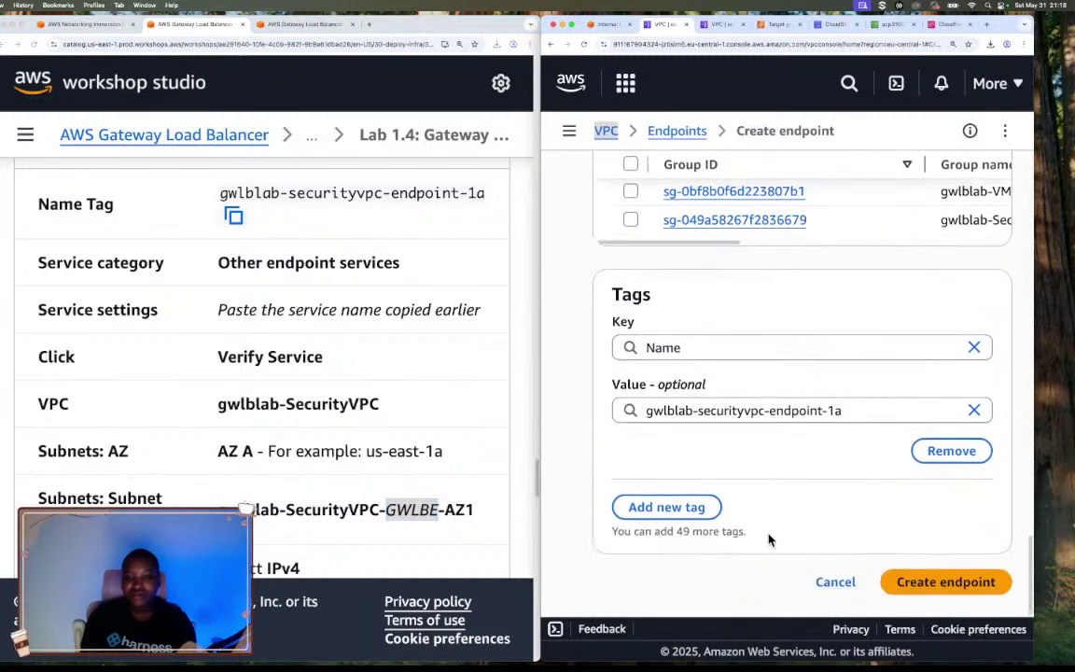
{"action": "scroll", "coordinate": [446, 511], "scroll_direction": "down", "scroll_amount": 4}
{"action": "scroll", "coordinate": [446, 516], "scroll_direction": "down", "scroll_amount": 3}
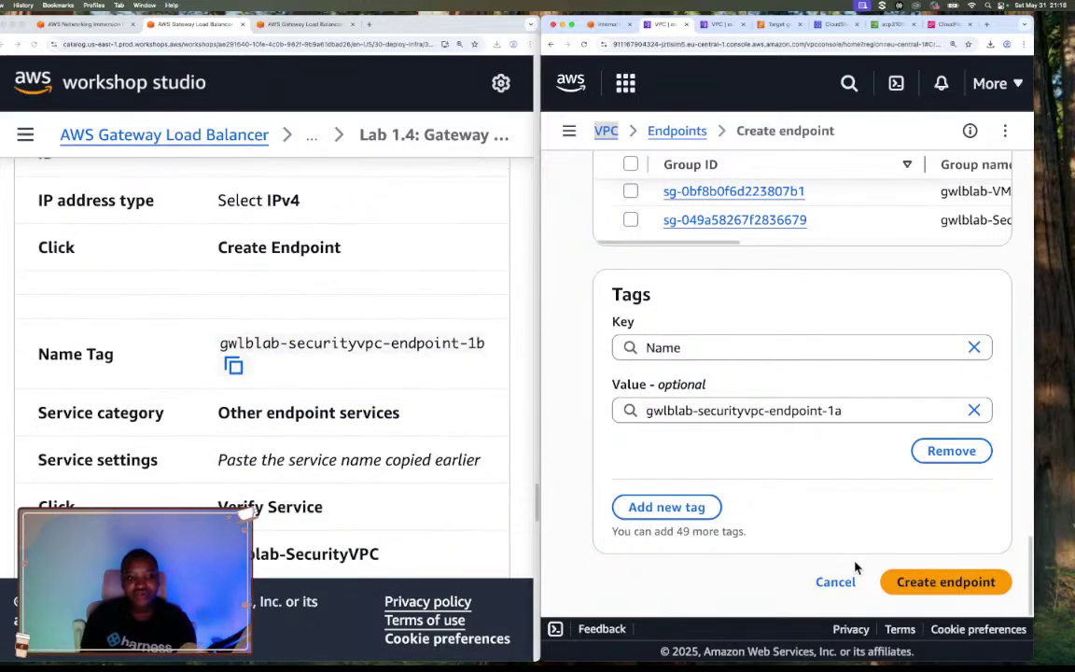
{"action": "left_click", "coordinate": [961, 583]}
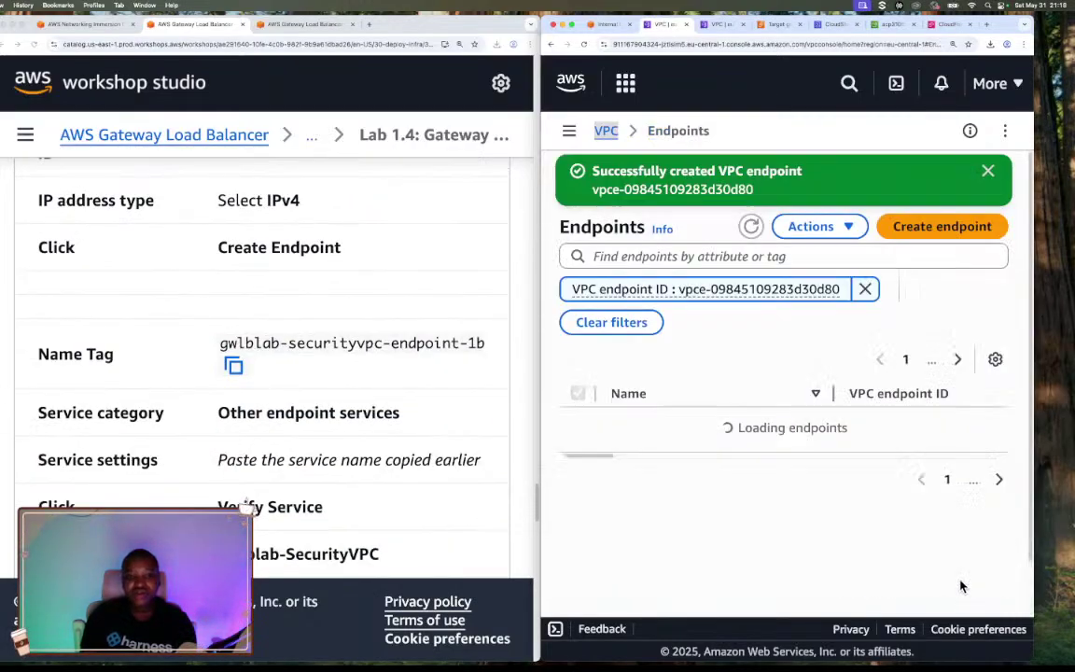
Start another VPC endpoint and set its name tag to gwlblab-securityvpc-endpoint-1b, copied from the lab instructions
{"action": "left_click", "coordinate": [942, 226]}
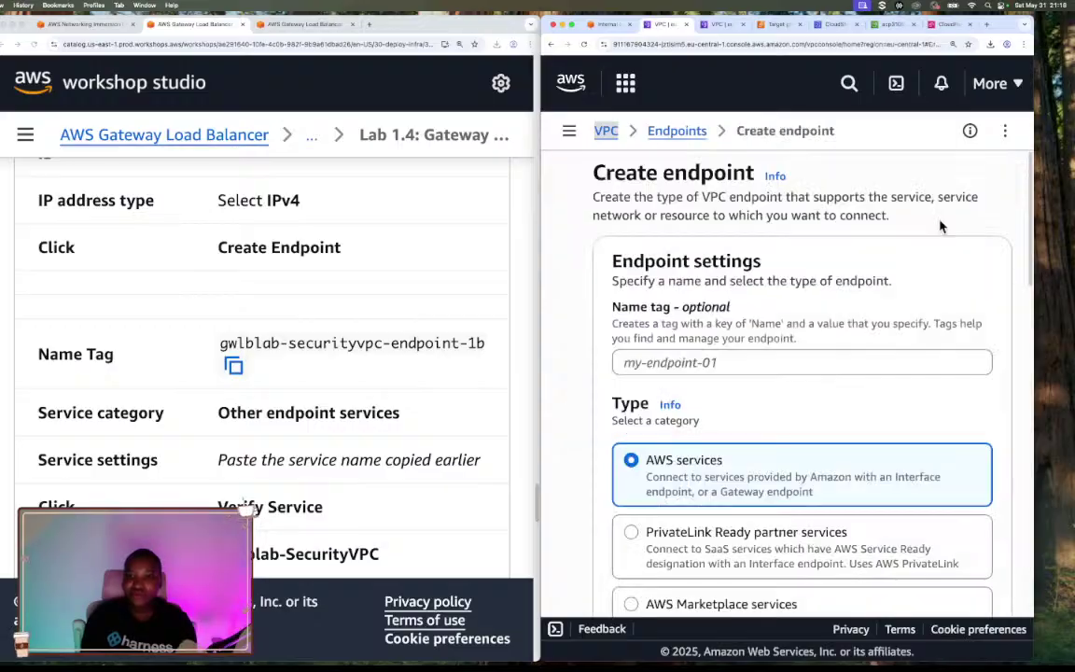
{"action": "left_click", "coordinate": [233, 366]}
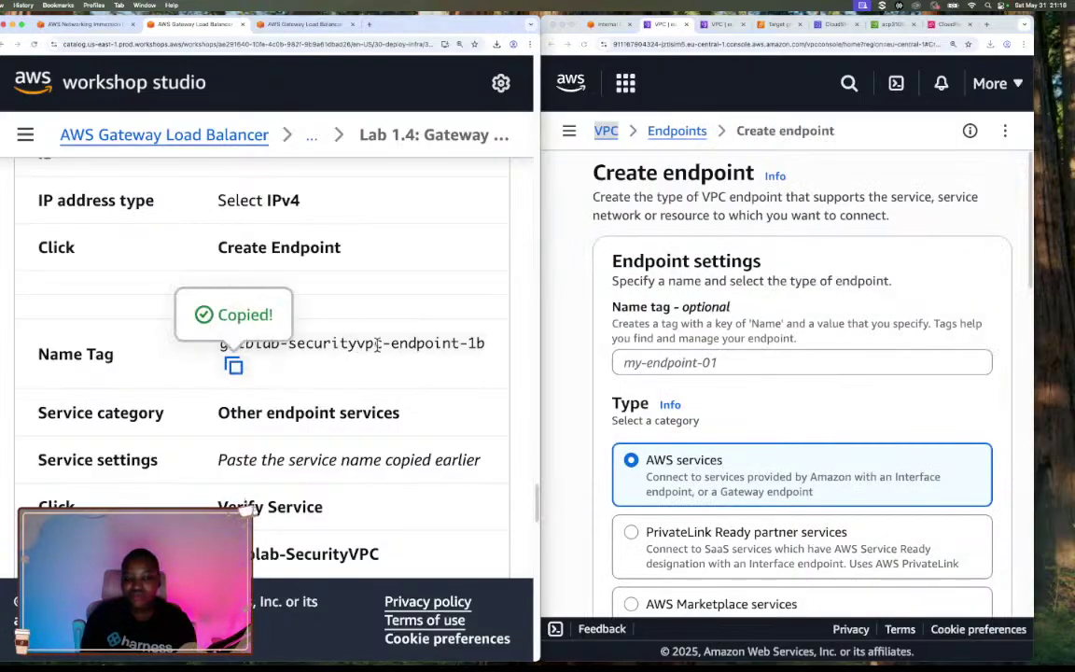
{"action": "left_click", "coordinate": [681, 367]}
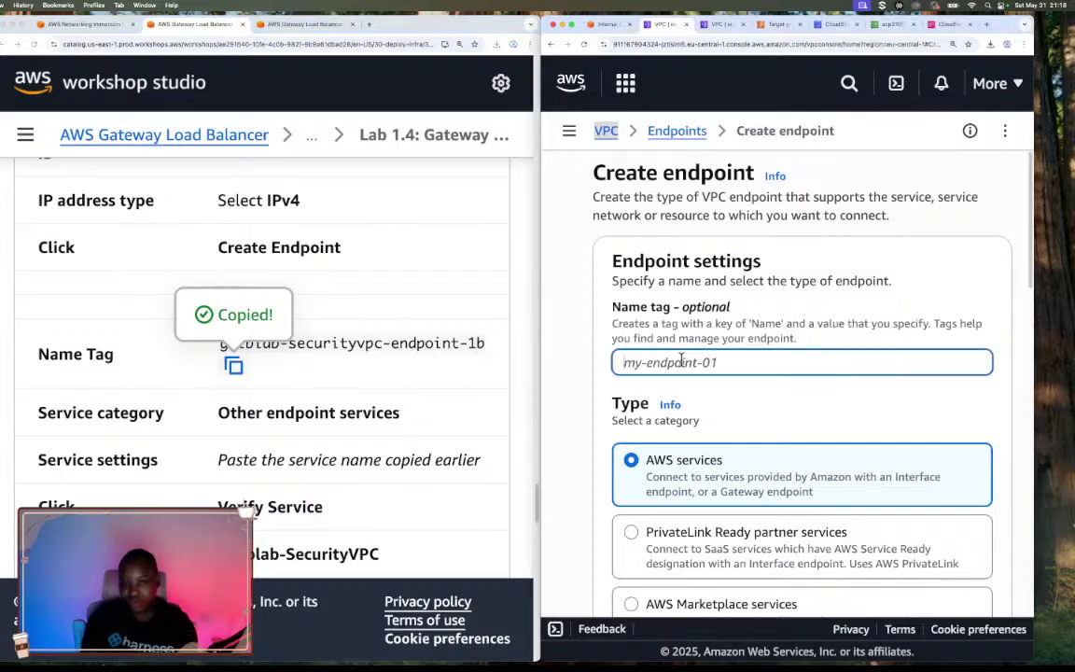
{"action": "key", "text": "super+v"}
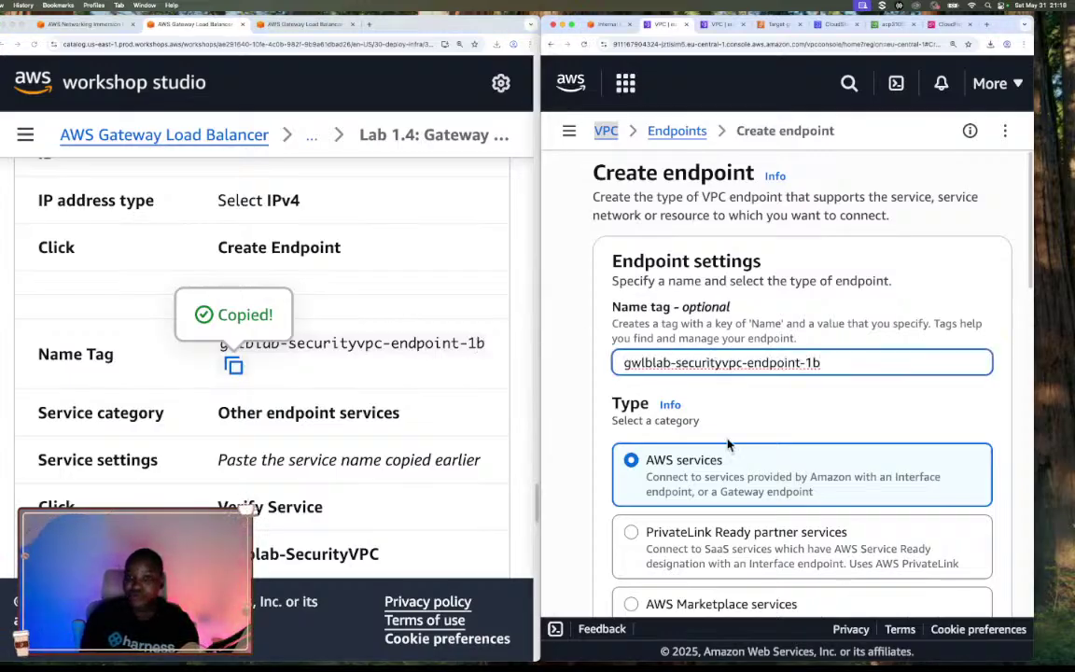
Set the new endpoint's type to Endpoint services that use NLBs and GWLBs
{"action": "scroll", "coordinate": [770, 439], "scroll_direction": "down", "scroll_amount": 5}
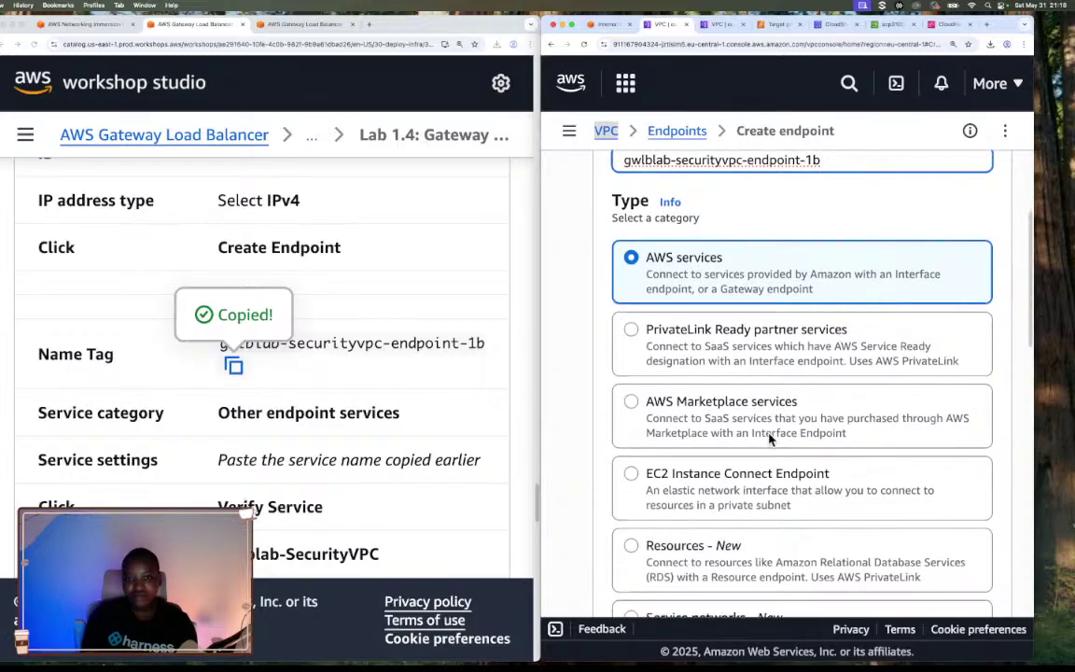
{"action": "scroll", "coordinate": [770, 451], "scroll_direction": "down", "scroll_amount": 2}
{"action": "left_click", "coordinate": [735, 439]}
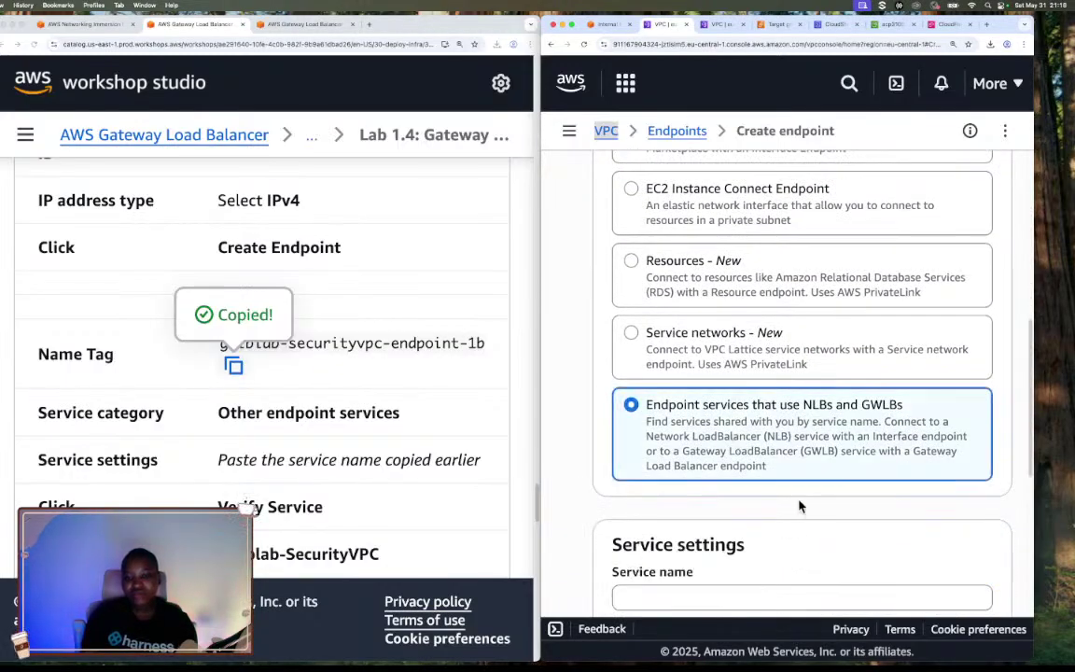
Copy the service name com.amazonaws.vpce.eu-central-1.vpce-svc-0162473f5d7aba391 from the endpoint service details into the new endpoint's service settings and verify it
{"action": "scroll", "coordinate": [747, 467], "scroll_direction": "down", "scroll_amount": 2}
{"action": "left_click", "coordinate": [654, 25]}
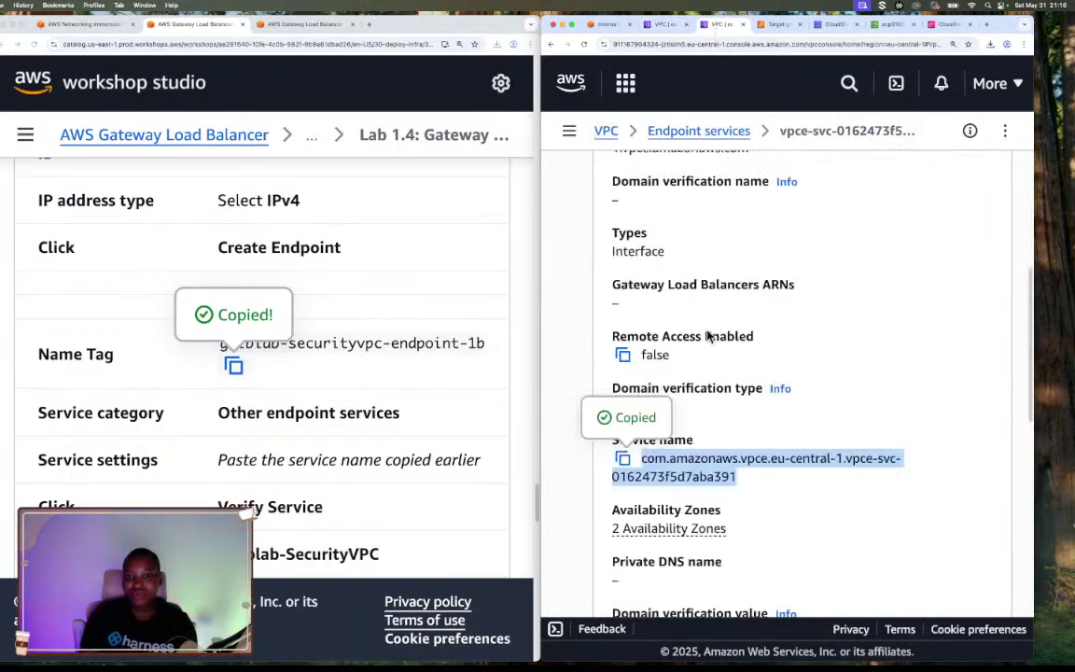
{"action": "left_click", "coordinate": [604, 25]}
{"action": "left_click", "coordinate": [724, 438]}
{"action": "key", "text": "super+v"}
{"action": "left_click", "coordinate": [669, 478]}
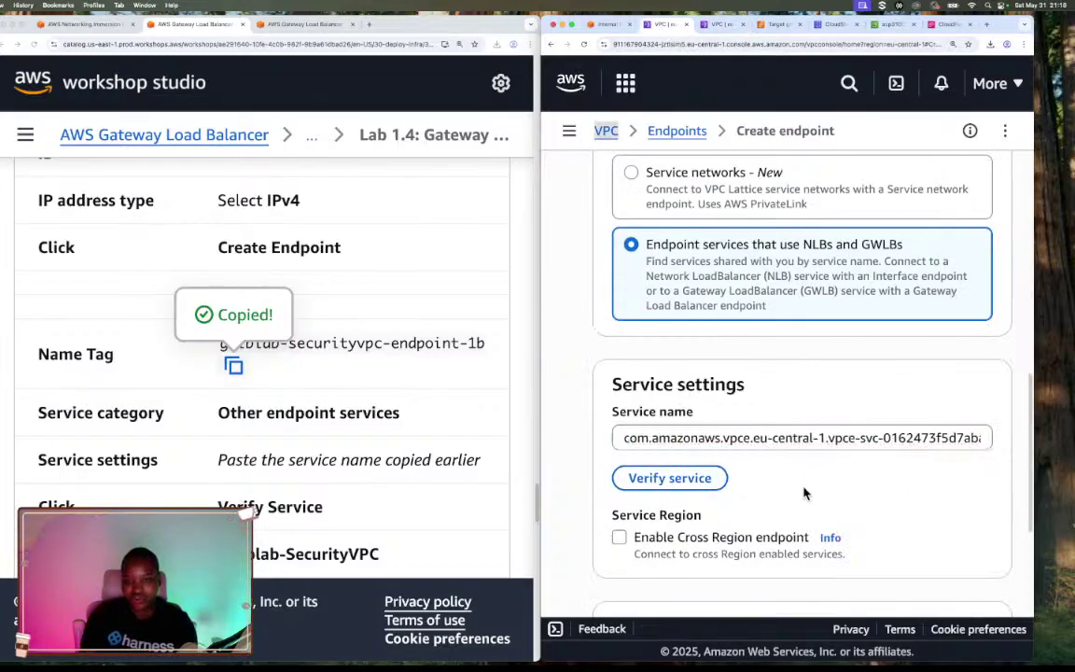
Set the new endpoint's VPC to gwlblab-SecurityVPC
{"action": "scroll", "coordinate": [816, 495], "scroll_direction": "down", "scroll_amount": 5}
{"action": "left_click", "coordinate": [828, 296]}
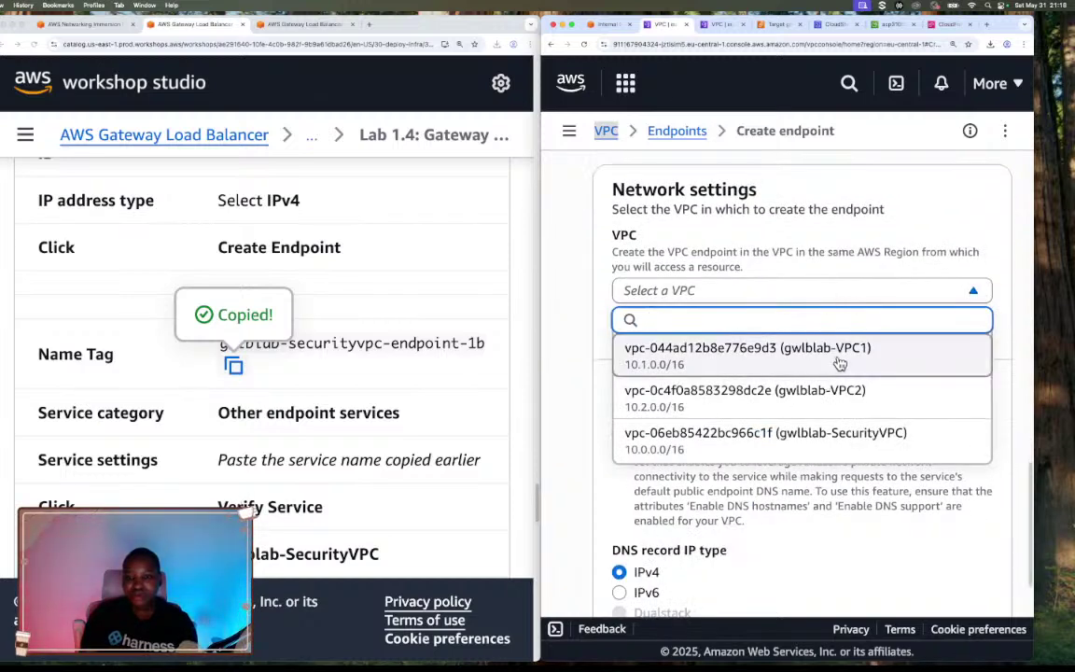
{"action": "left_click", "coordinate": [853, 441]}
Enable the eu-central-1b zone for the endpoint and assign it the gwlblab-SecurityVPC GWLBE subnet in AZ2
{"action": "scroll", "coordinate": [847, 456], "scroll_direction": "down", "scroll_amount": 5}
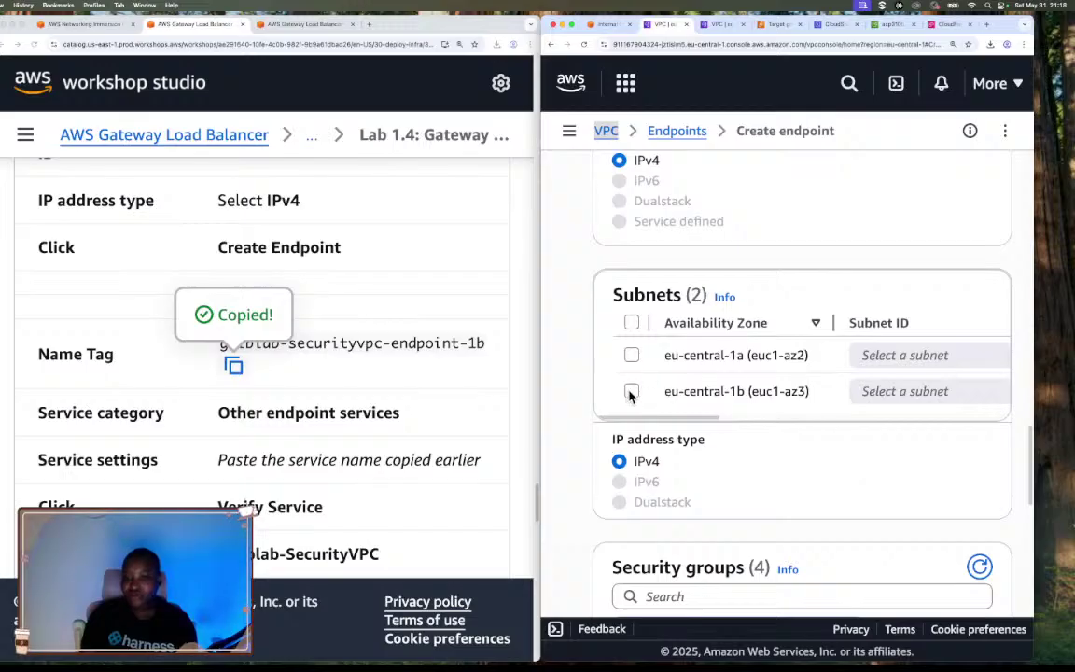
{"action": "left_click", "coordinate": [631, 391]}
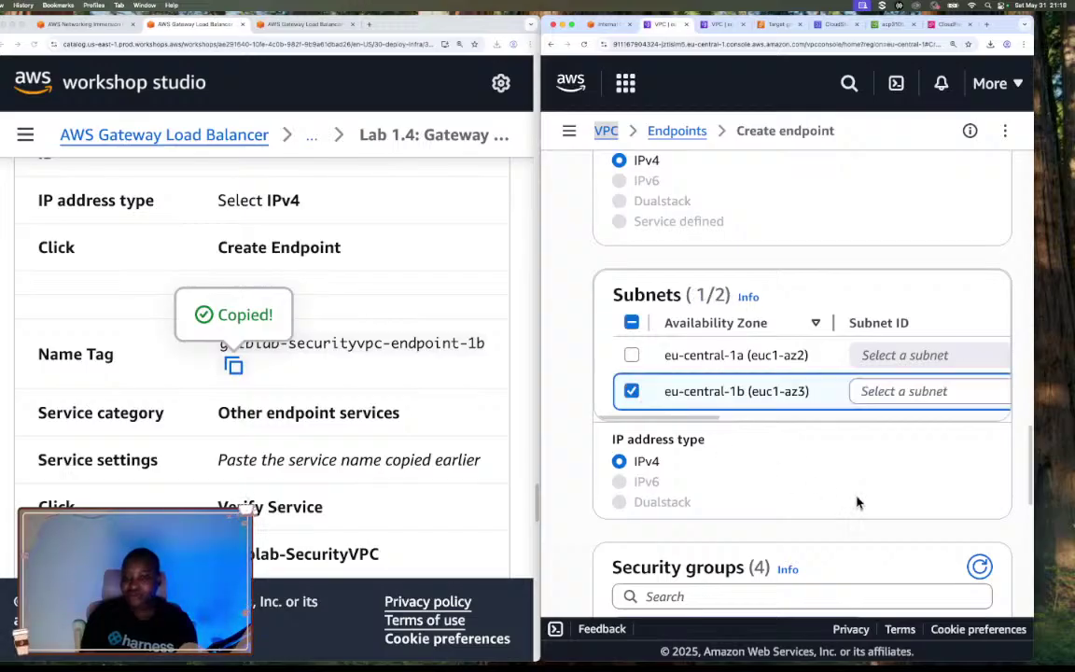
{"action": "left_click", "coordinate": [933, 394]}
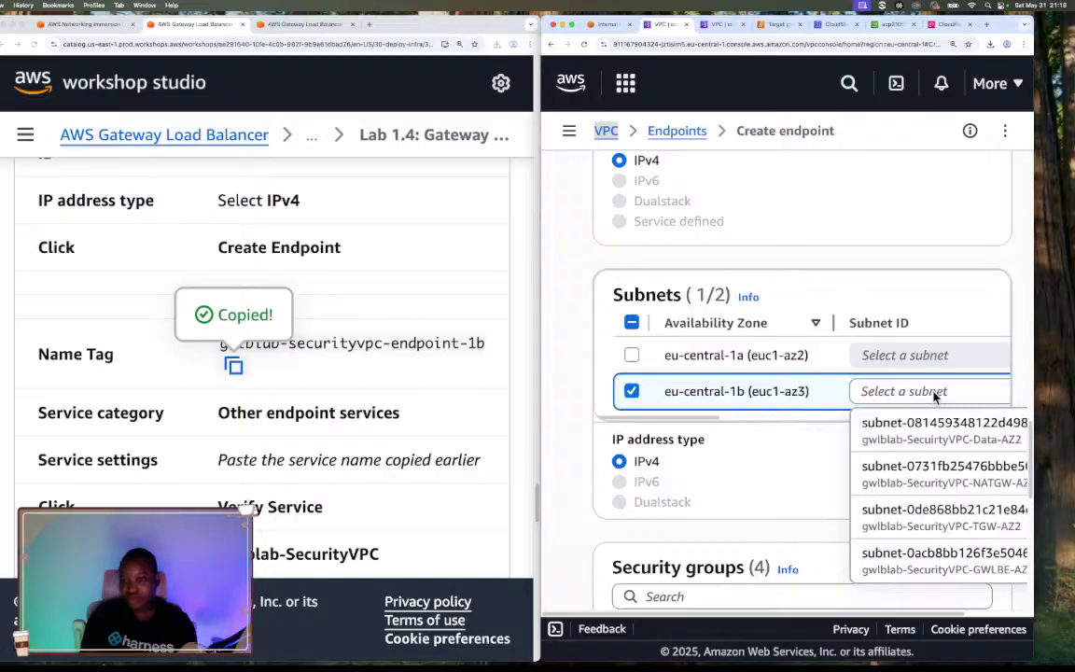
{"action": "left_click", "coordinate": [998, 571]}
{"action": "scroll", "coordinate": [621, 375], "scroll_direction": "right", "scroll_amount": 3}
{"action": "scroll", "coordinate": [723, 427], "scroll_direction": "left", "scroll_amount": 3}
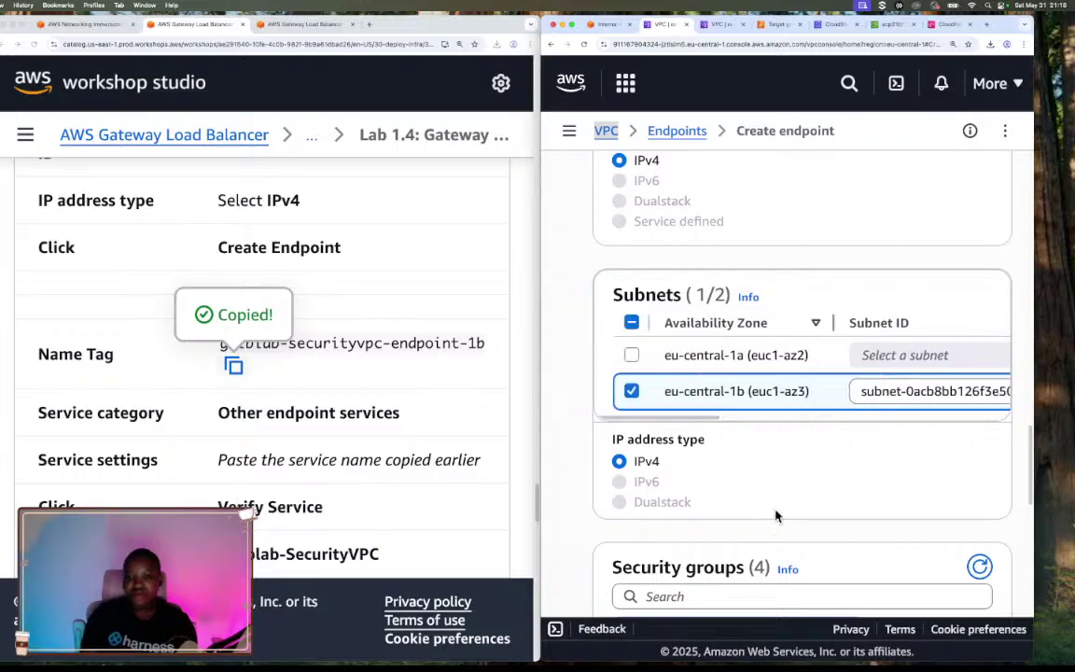
Finish creating the gwlblab-securityvpc-endpoint-1b endpoint without selecting a security group
{"action": "scroll", "coordinate": [775, 513], "scroll_direction": "down", "scroll_amount": 3}
{"action": "scroll", "coordinate": [774, 513], "scroll_direction": "down", "scroll_amount": 5}
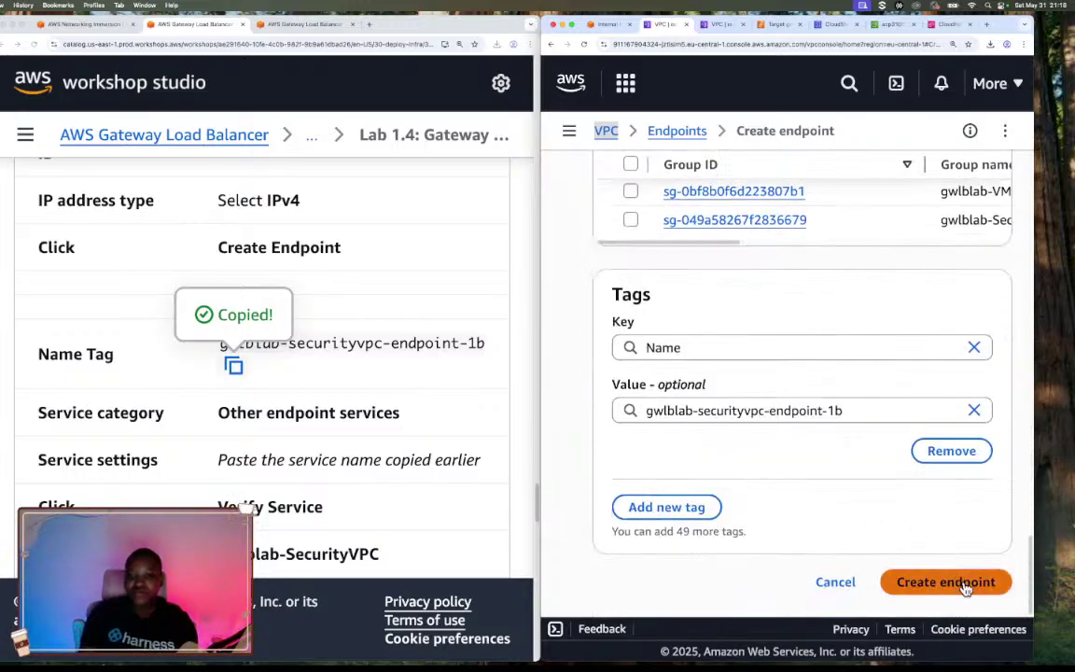
{"action": "left_click", "coordinate": [961, 581]}
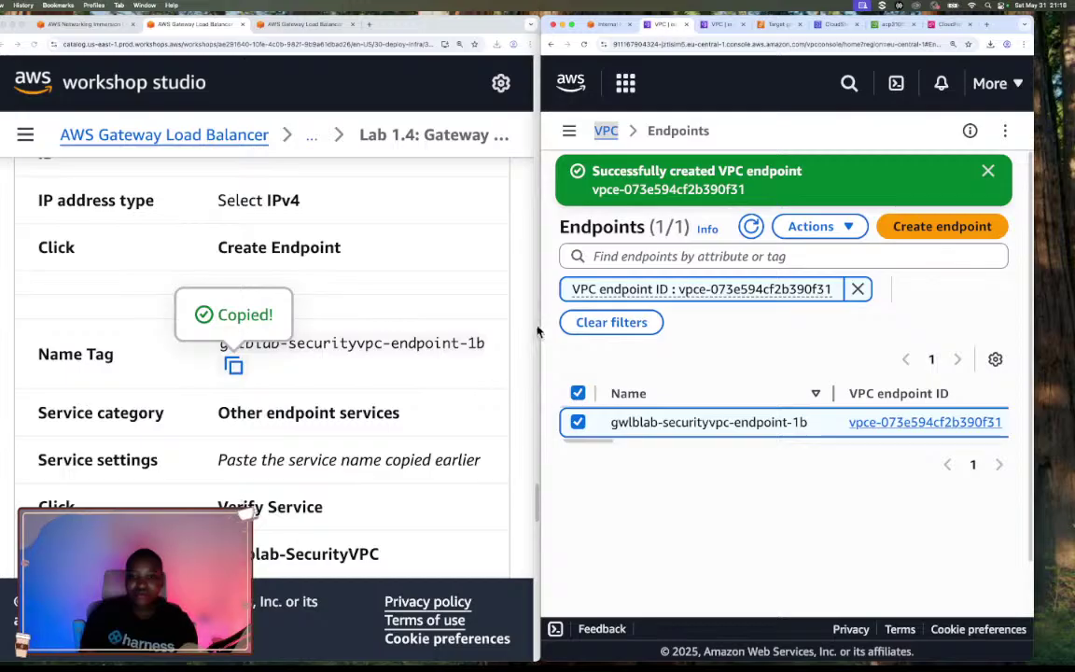
Remove the endpoint ID filter and sort the endpoints list by name to review all created endpoints
{"action": "left_click", "coordinate": [858, 288]}
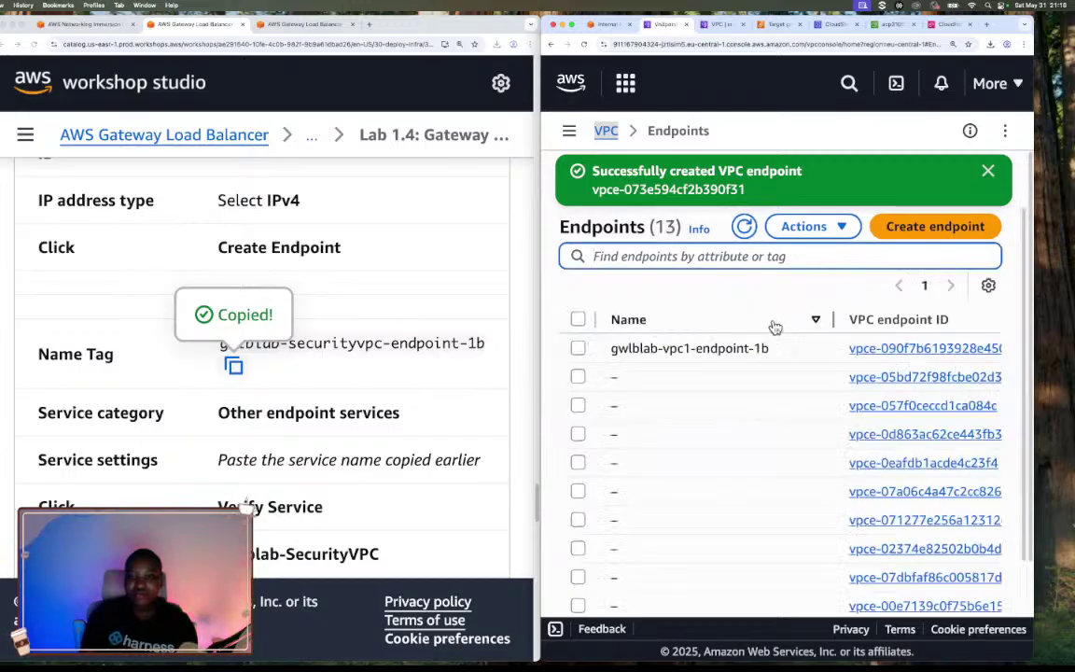
{"action": "left_click", "coordinate": [758, 322]}
{"action": "scroll", "coordinate": [770, 372], "scroll_direction": "down", "scroll_amount": 2}
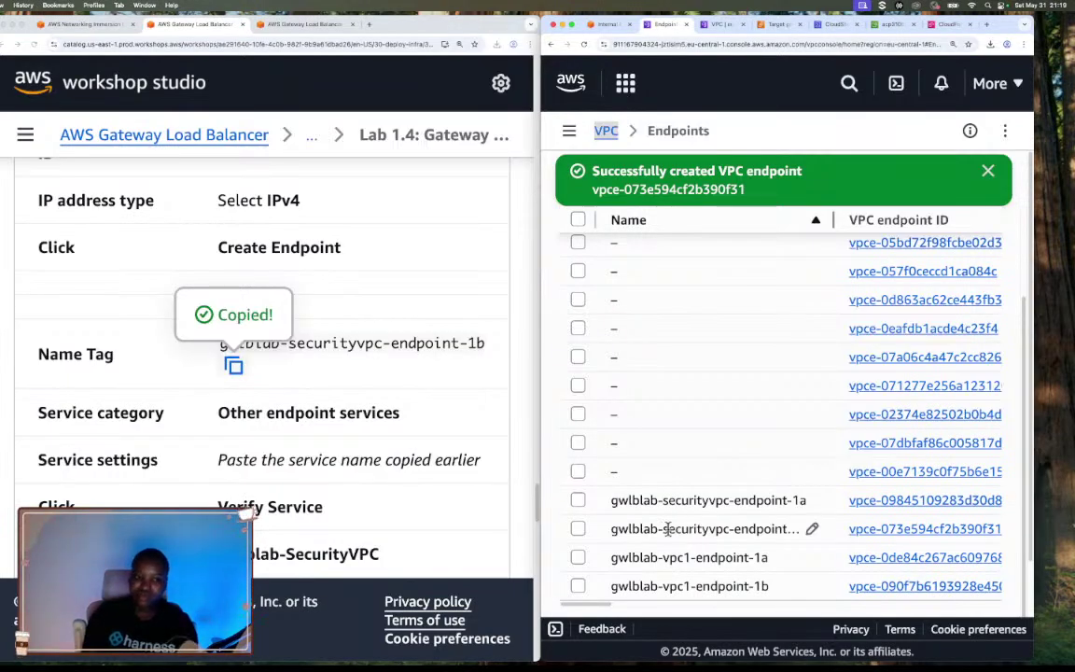
Read the rest of Lab 1.4, covering the Security VPC architecture and the Copy VPC Endpoint IDs instructions, and compare it with the endpoints list
{"action": "scroll", "coordinate": [411, 445], "scroll_direction": "down", "scroll_amount": 3}
{"action": "scroll", "coordinate": [417, 448], "scroll_direction": "down", "scroll_amount": 3}
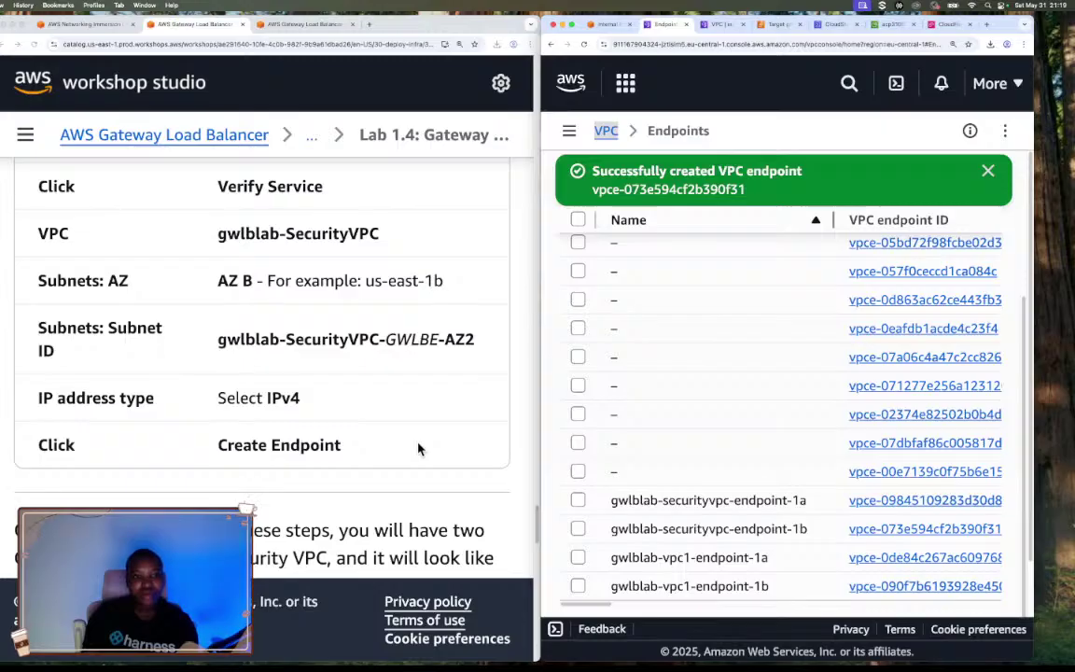
{"action": "scroll", "coordinate": [417, 448], "scroll_direction": "down", "scroll_amount": 5}
{"action": "scroll", "coordinate": [417, 449], "scroll_direction": "down", "scroll_amount": 3}
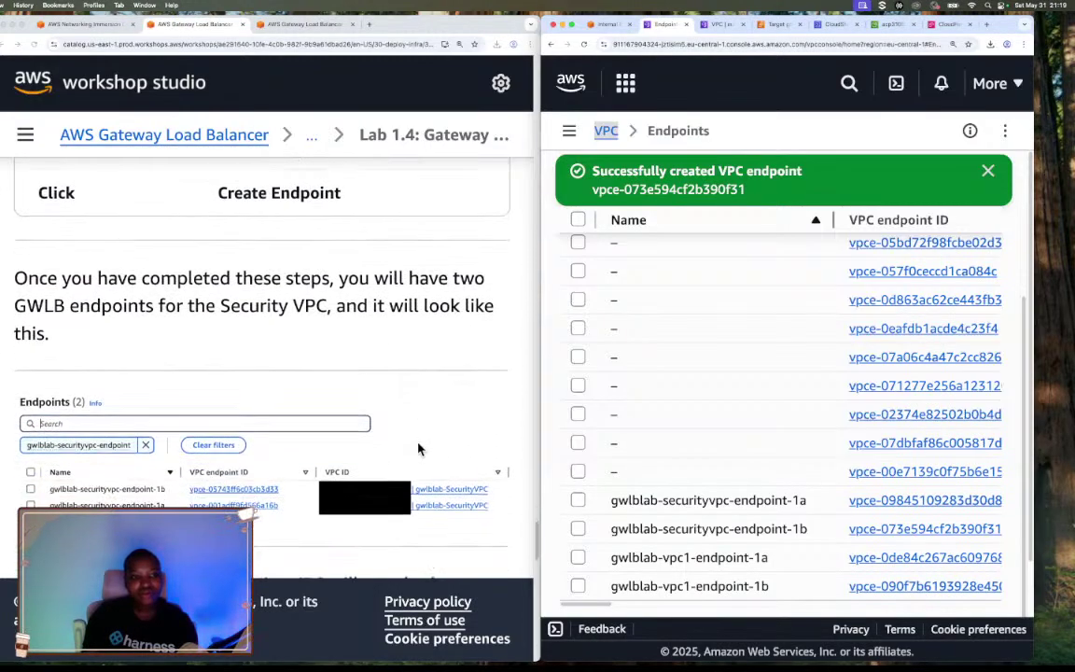
{"action": "scroll", "coordinate": [418, 449], "scroll_direction": "down", "scroll_amount": 8}
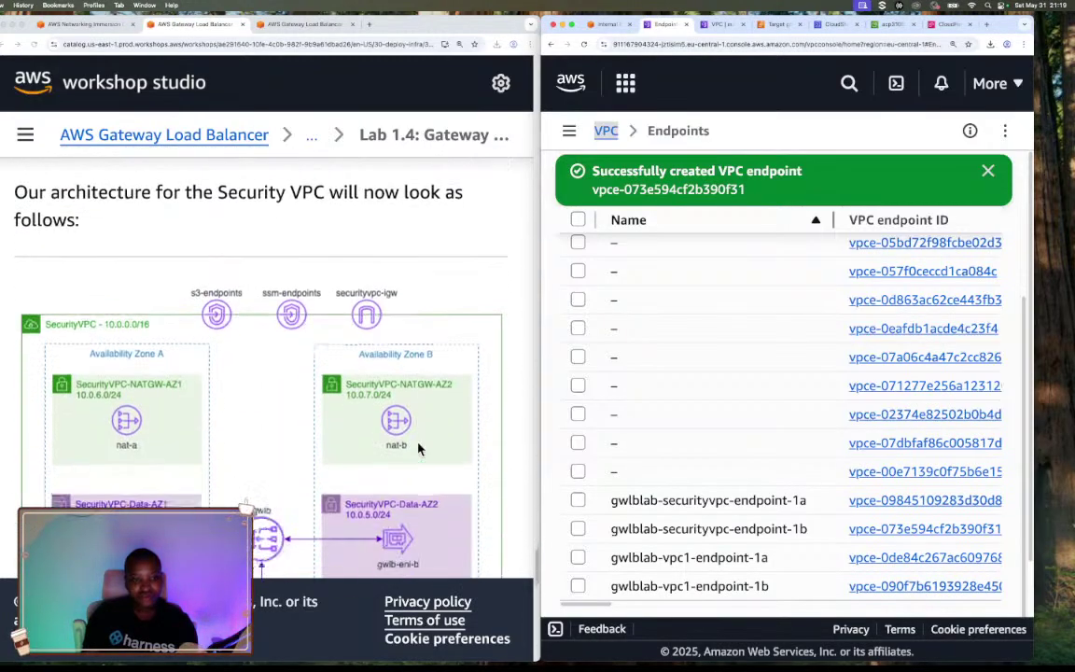
{"action": "scroll", "coordinate": [418, 449], "scroll_direction": "down", "scroll_amount": 3}
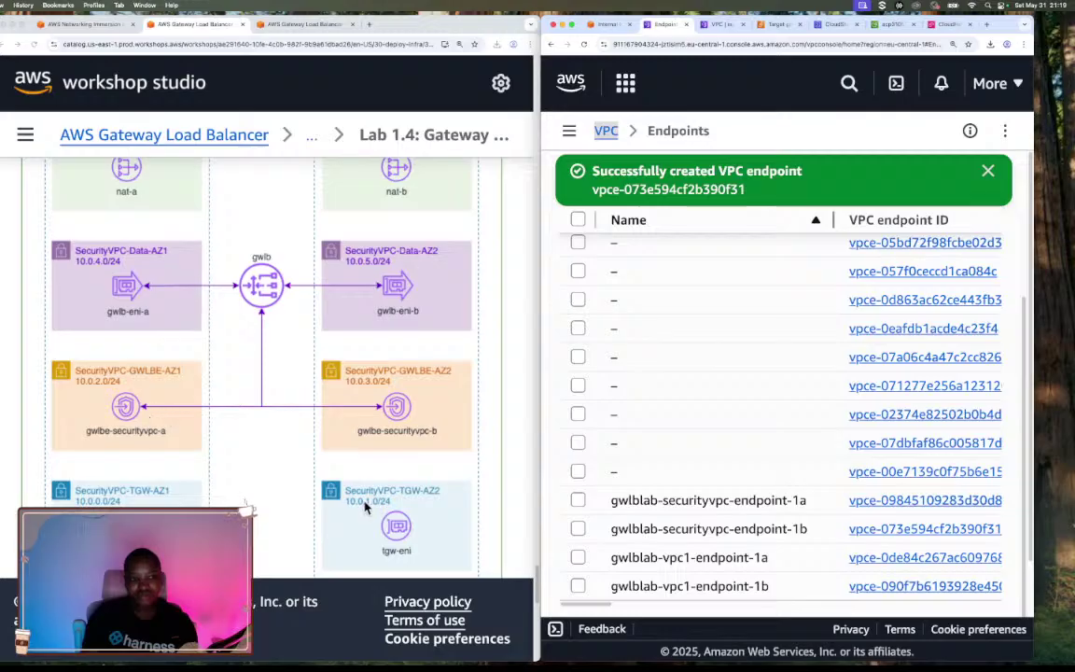
{"action": "scroll", "coordinate": [368, 509], "scroll_direction": "down", "scroll_amount": 3}
{"action": "scroll", "coordinate": [366, 507], "scroll_direction": "down", "scroll_amount": 8}
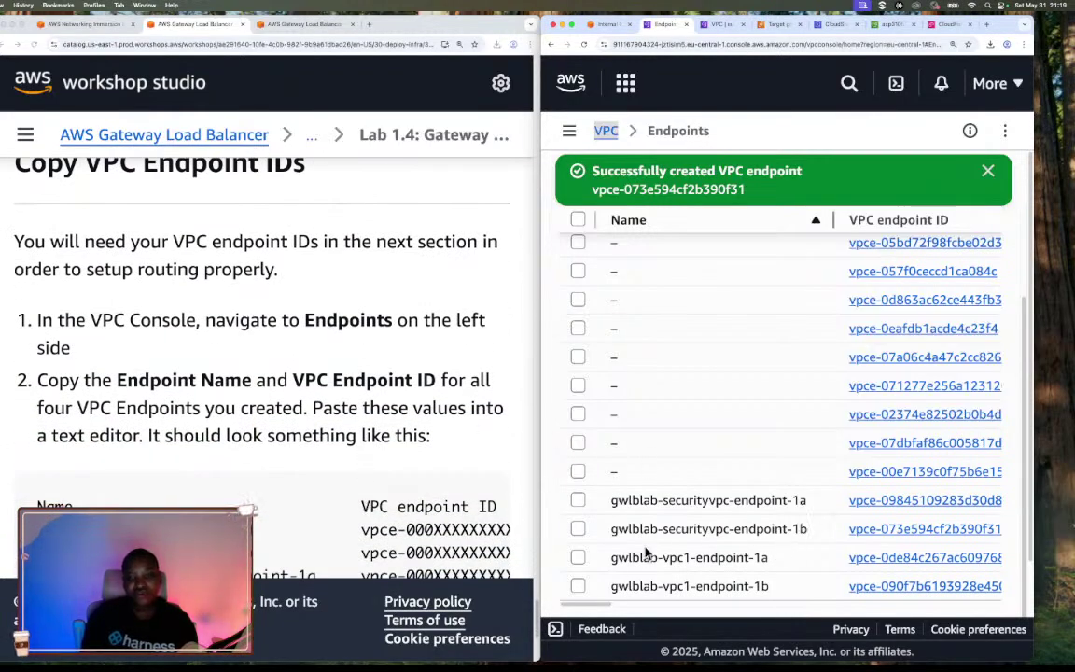
{"action": "scroll", "coordinate": [594, 609], "scroll_direction": "right", "scroll_amount": 3}
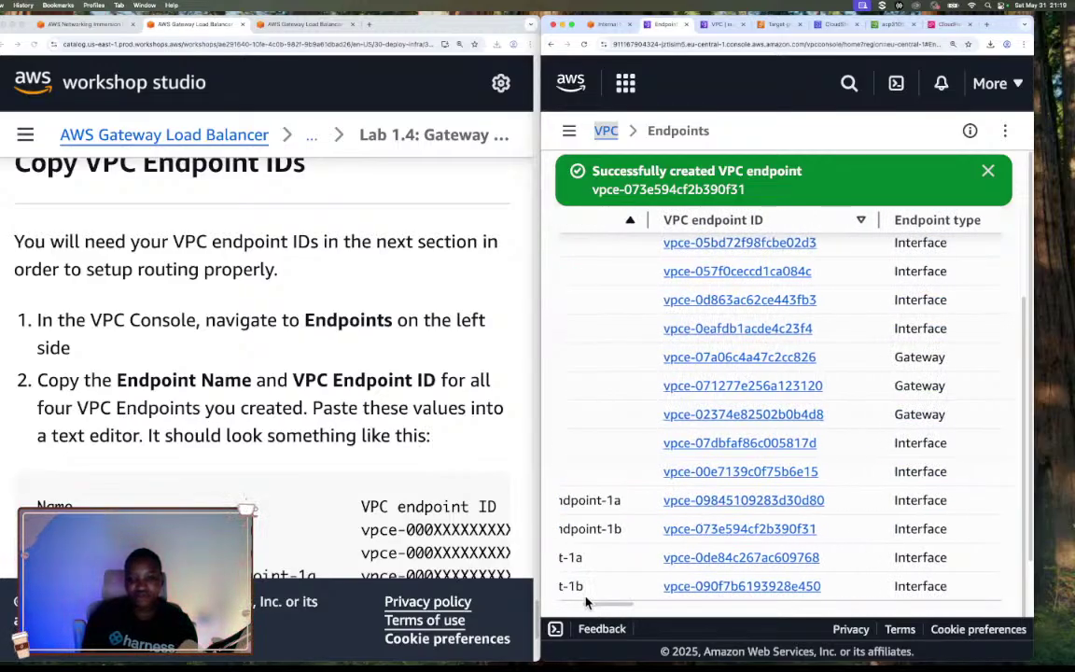
{"action": "scroll", "coordinate": [594, 609], "scroll_direction": "left", "scroll_amount": 3}
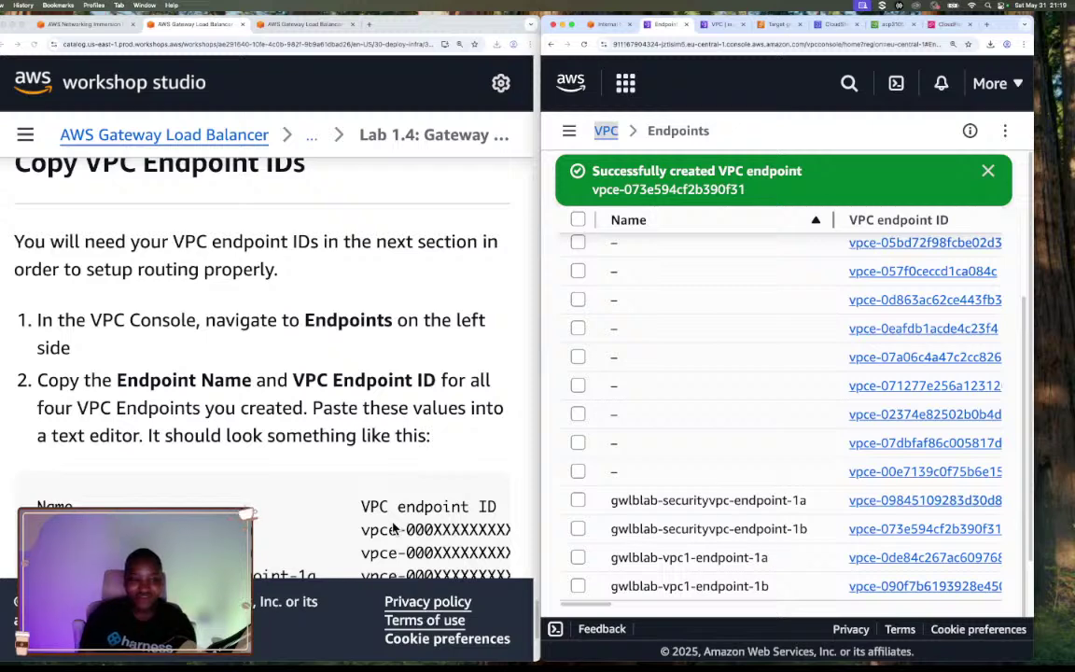
{"action": "scroll", "coordinate": [350, 422], "scroll_direction": "down", "scroll_amount": 2}
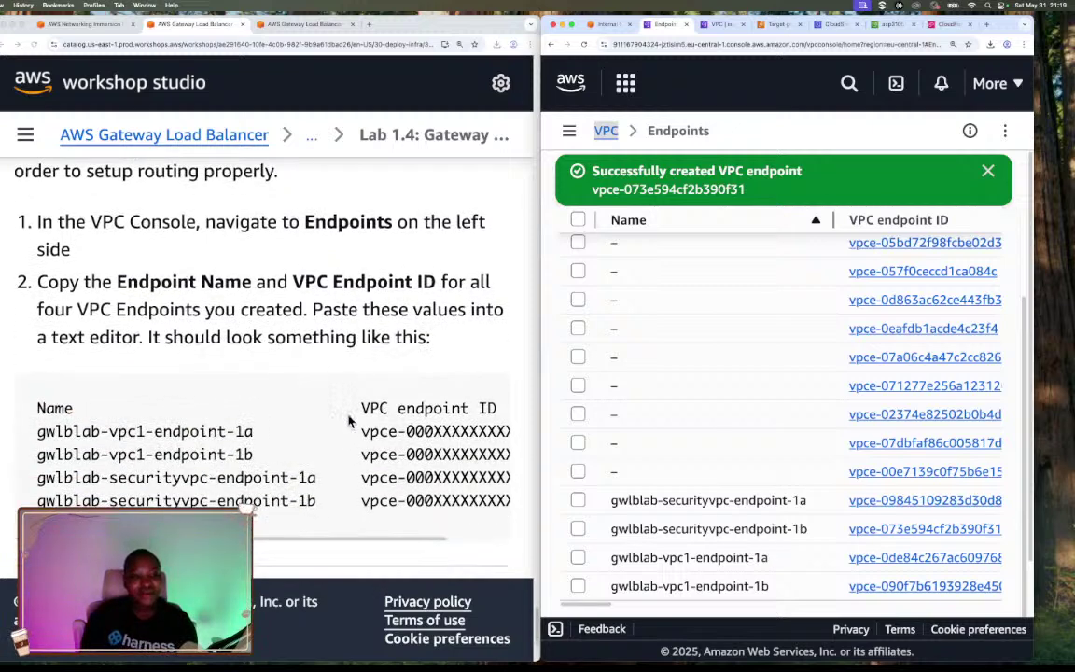
{"action": "scroll", "coordinate": [419, 512], "scroll_direction": "down", "scroll_amount": 4}
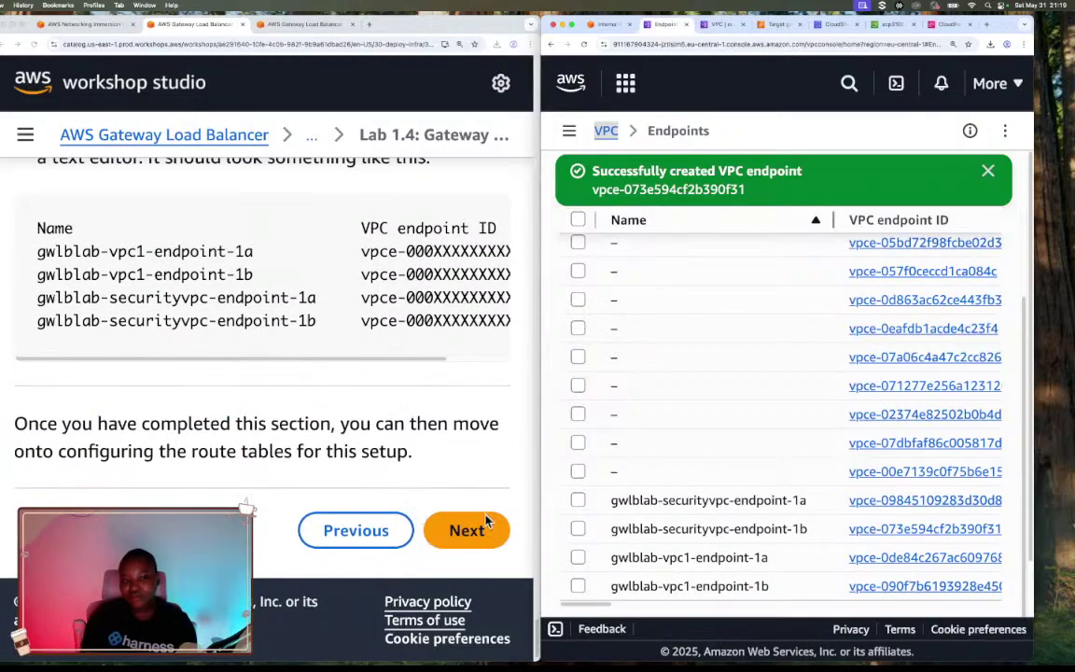
Open Lab 1.5: Configuring Route Tables and read its introduction about configuring routes for VPC1 and SecurityVPC
{"action": "left_click", "coordinate": [467, 534]}
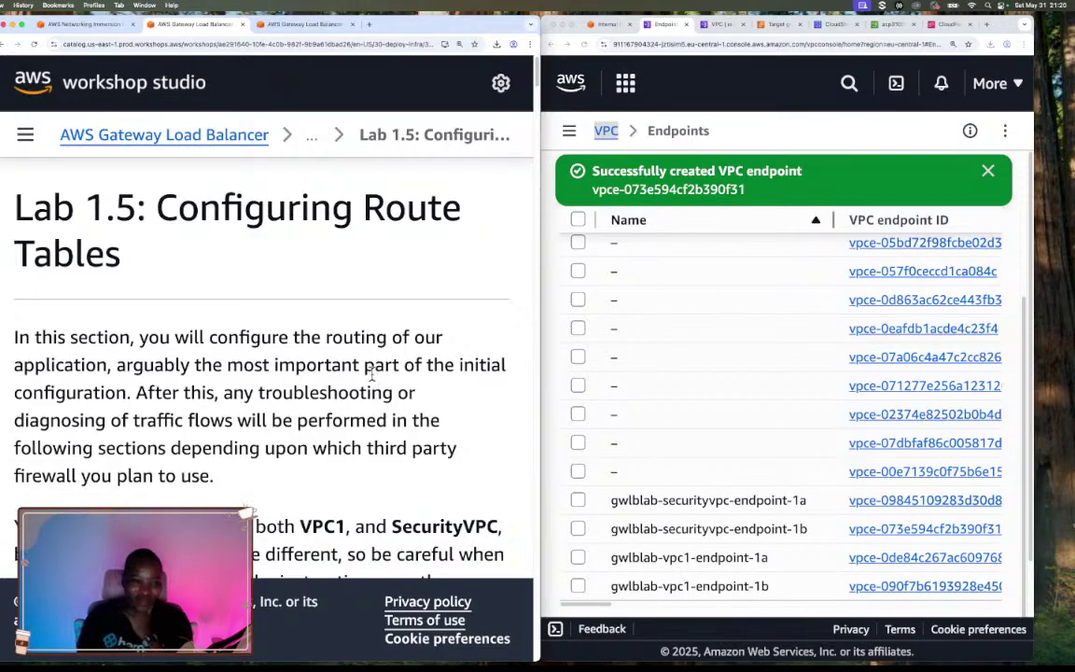
{"action": "scroll", "coordinate": [372, 378], "scroll_direction": "down", "scroll_amount": 1}
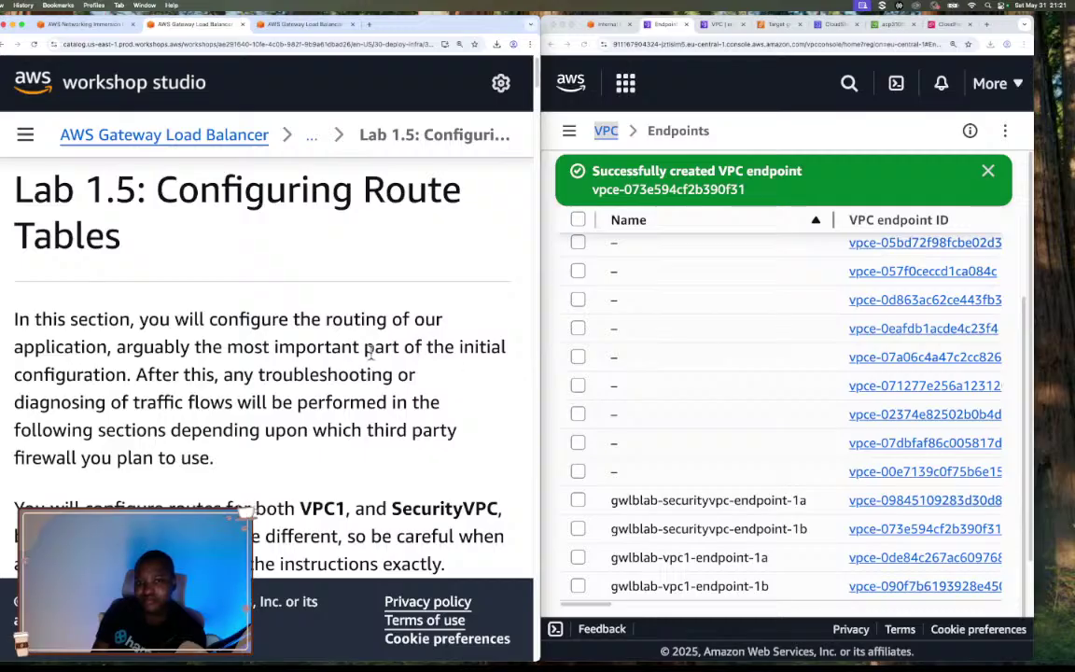
{"action": "scroll", "coordinate": [334, 349], "scroll_direction": "down", "scroll_amount": 2}
{"action": "scroll", "coordinate": [334, 349], "scroll_direction": "down", "scroll_amount": 1}
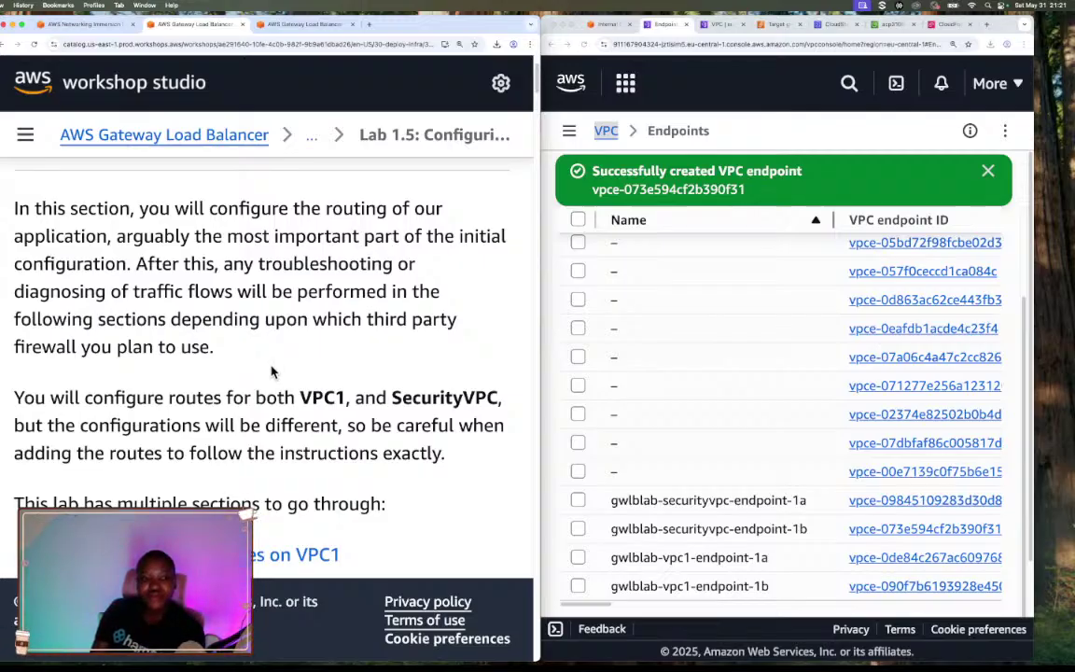
{"action": "scroll", "coordinate": [280, 364], "scroll_direction": "down", "scroll_amount": 4}
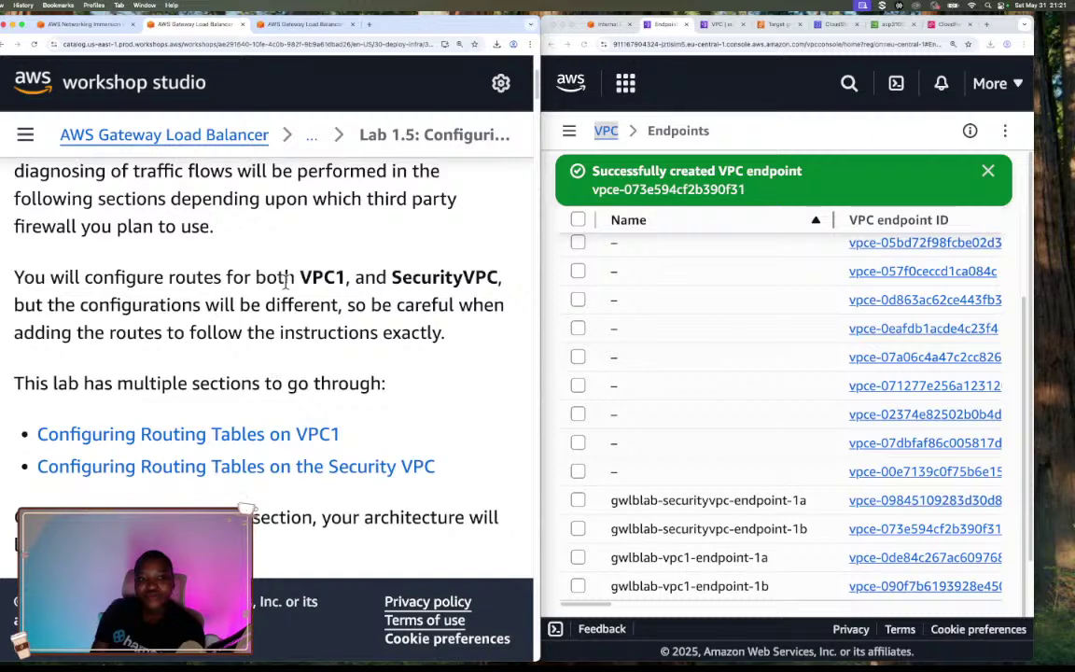
{"action": "double_click", "coordinate": [316, 277]}
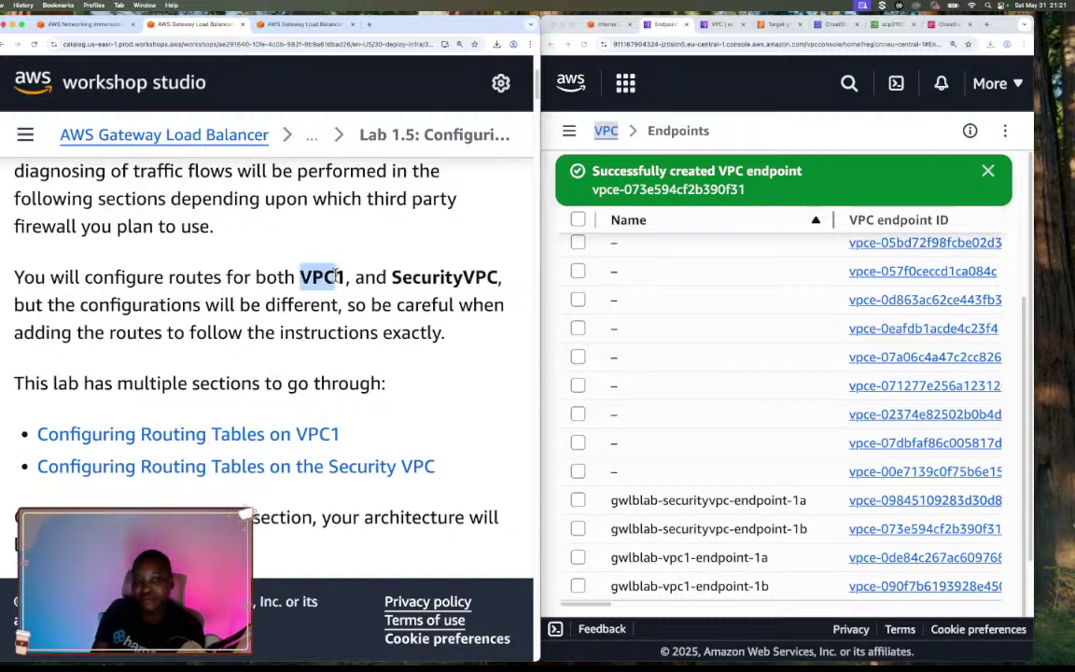
{"action": "left_click_drag", "start_coordinate": [394, 280], "coordinate": [492, 280]}
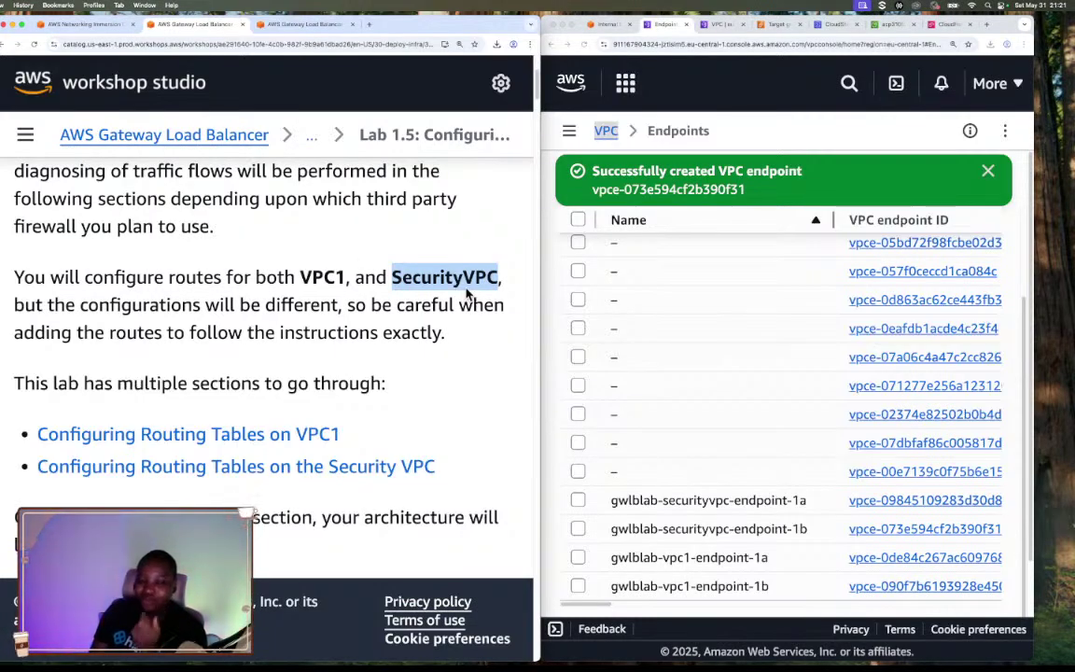
Read on through the Lab 1.5 section list, the VPC1 and Security VPC architecture diagrams, and the Filter by VPC tip
{"action": "scroll", "coordinate": [252, 318], "scroll_direction": "down", "scroll_amount": 2}
{"action": "scroll", "coordinate": [252, 320], "scroll_direction": "down", "scroll_amount": 5}
{"action": "scroll", "coordinate": [254, 327], "scroll_direction": "down", "scroll_amount": 1}
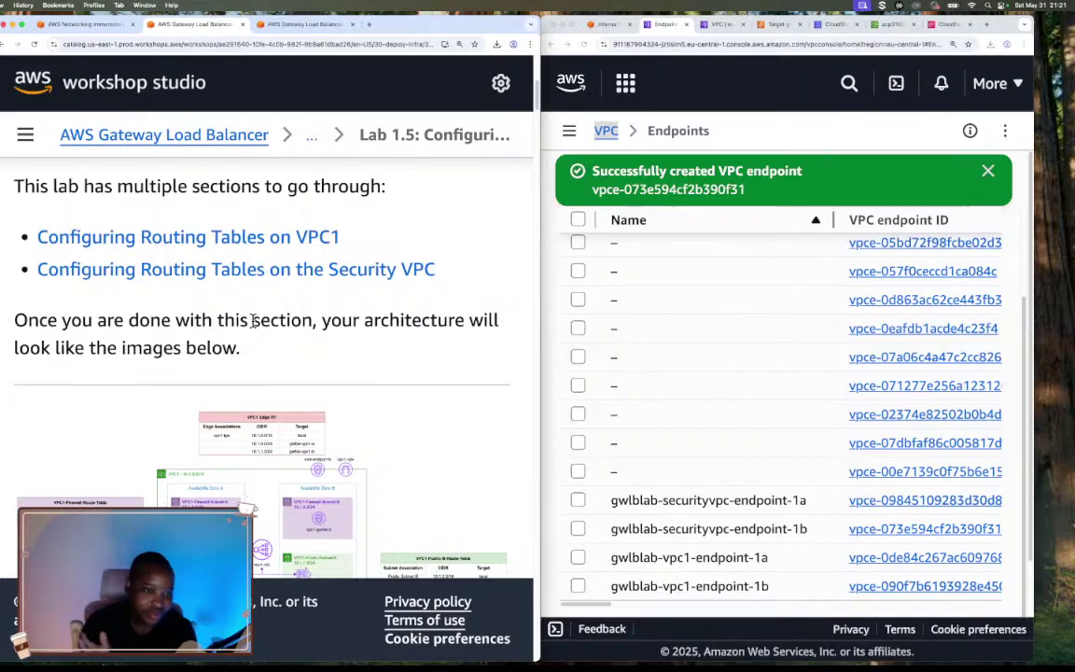
{"action": "scroll", "coordinate": [313, 347], "scroll_direction": "down", "scroll_amount": 5}
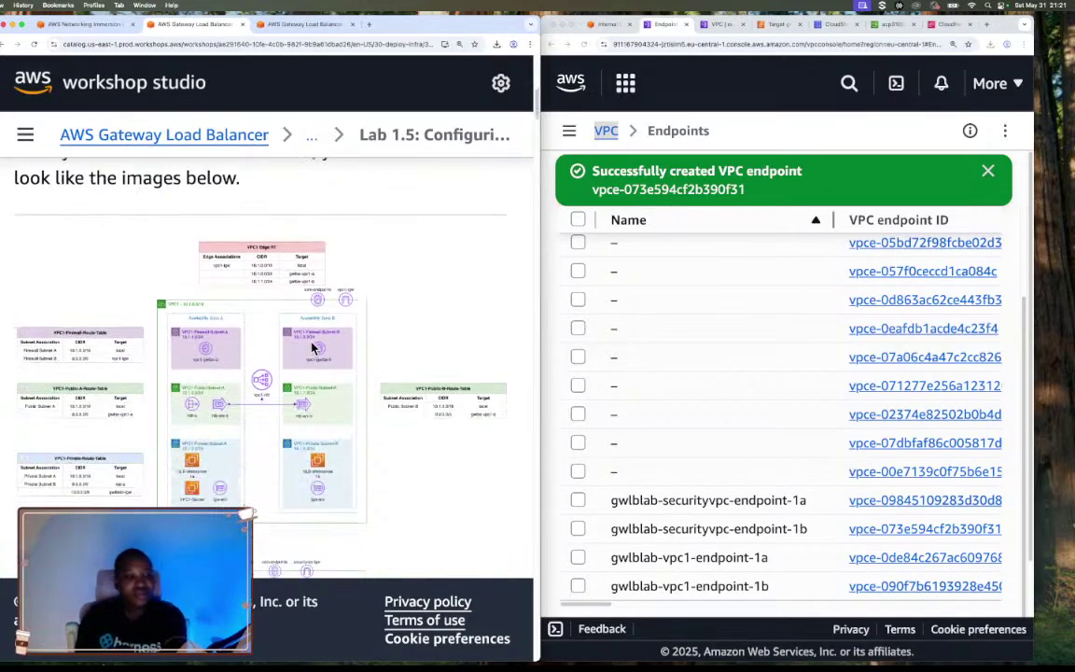
{"action": "scroll", "coordinate": [312, 347], "scroll_direction": "down", "scroll_amount": 5}
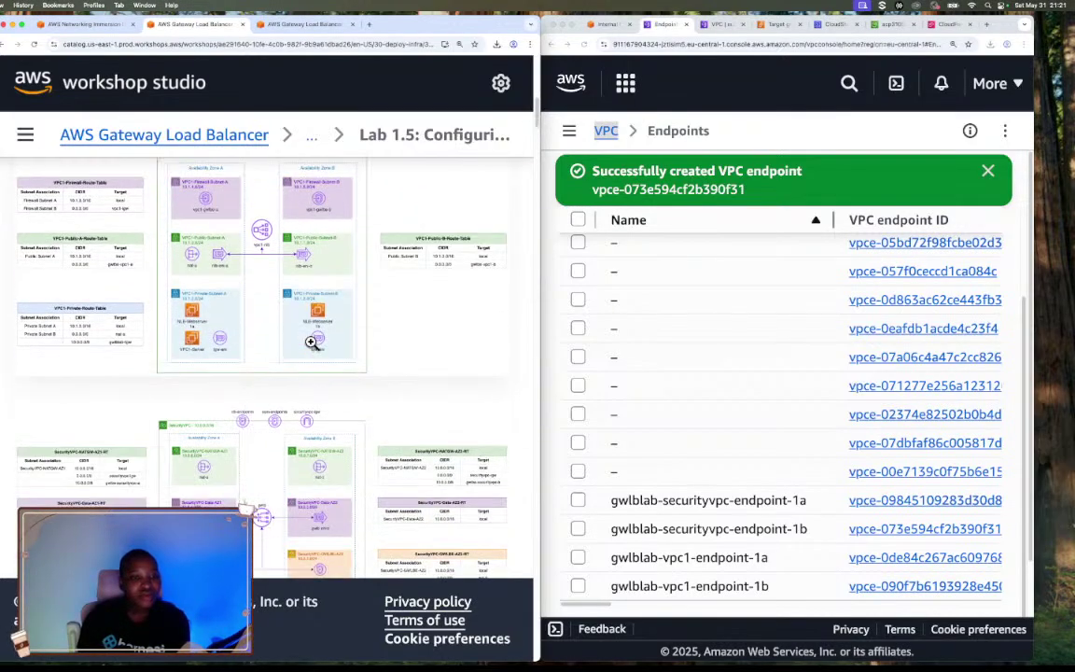
{"action": "scroll", "coordinate": [312, 343], "scroll_direction": "down", "scroll_amount": 4}
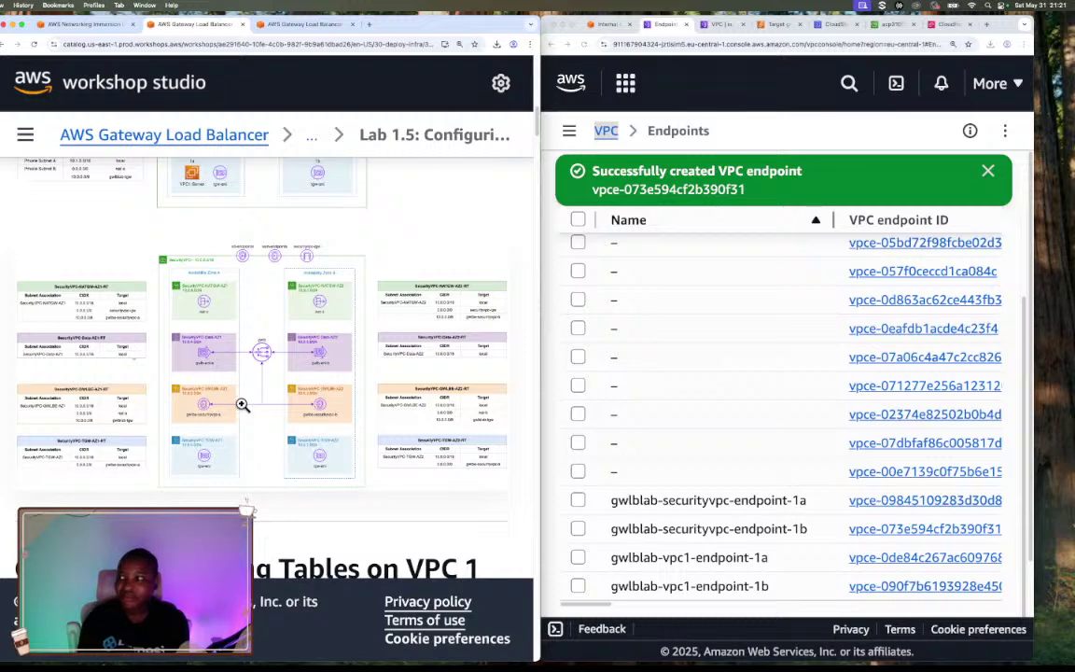
{"action": "scroll", "coordinate": [241, 405], "scroll_direction": "down", "scroll_amount": 3}
{"action": "scroll", "coordinate": [242, 405], "scroll_direction": "down", "scroll_amount": 8}
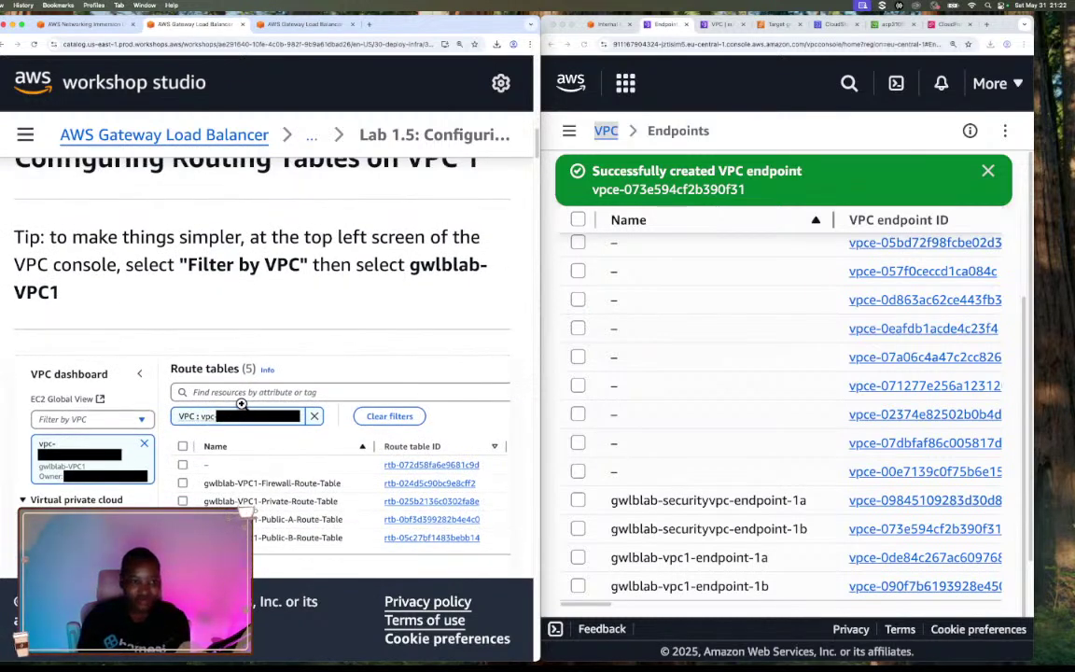
{"action": "scroll", "coordinate": [242, 405], "scroll_direction": "up", "scroll_amount": 1}
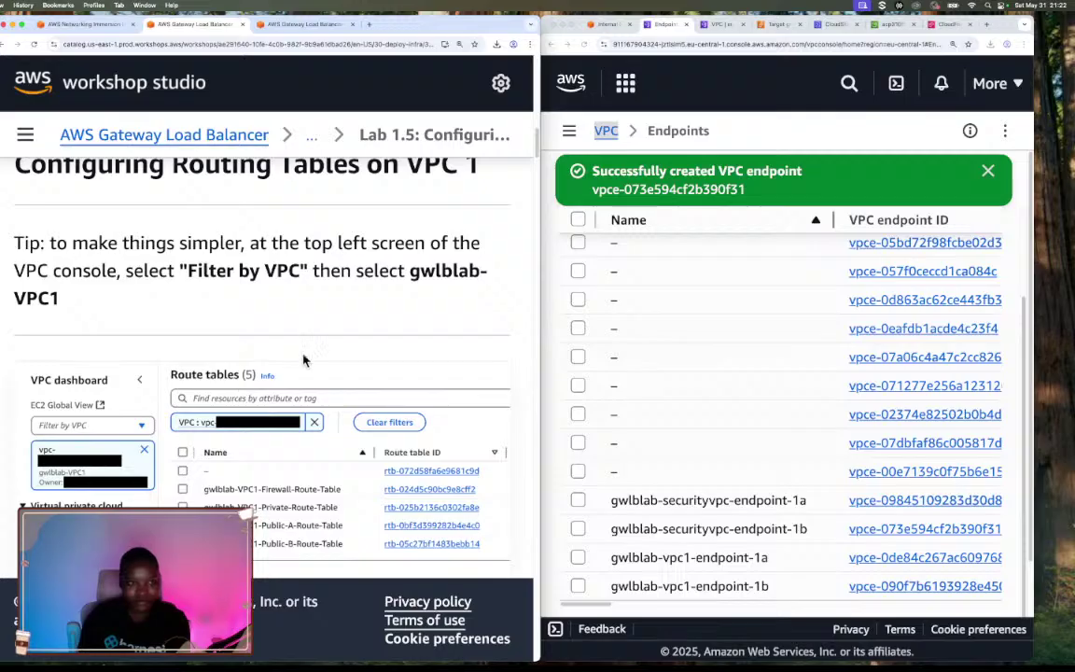
Return to the VPC dashboard and filter it by the gwlblab-VPC1 VPC
{"action": "left_click", "coordinate": [606, 134]}
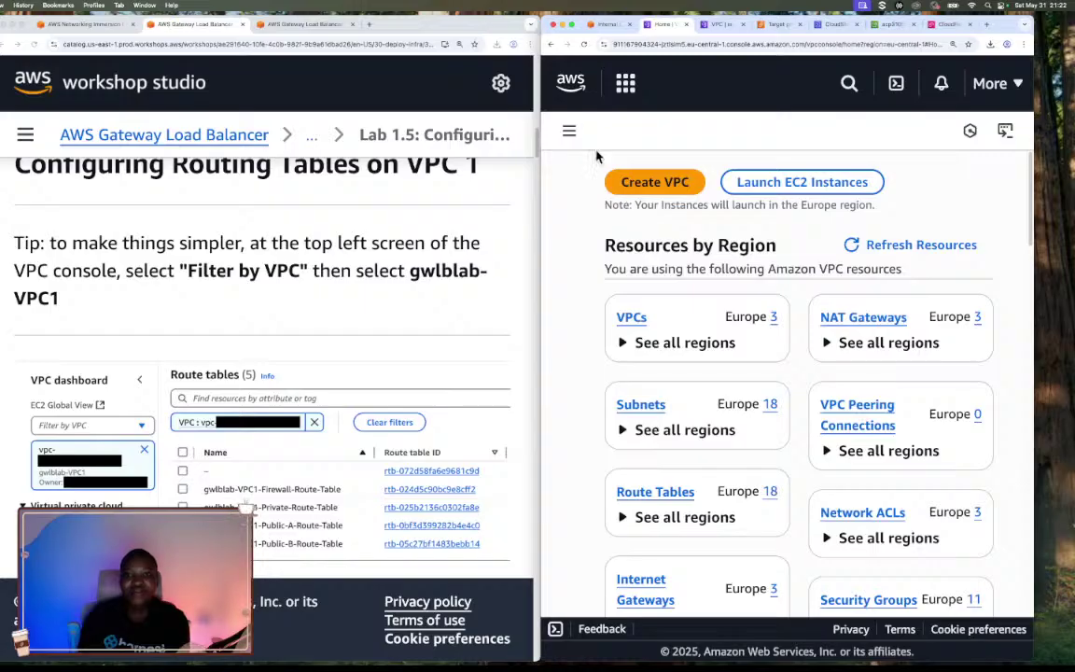
{"action": "left_click", "coordinate": [570, 130]}
{"action": "left_click", "coordinate": [664, 211]}
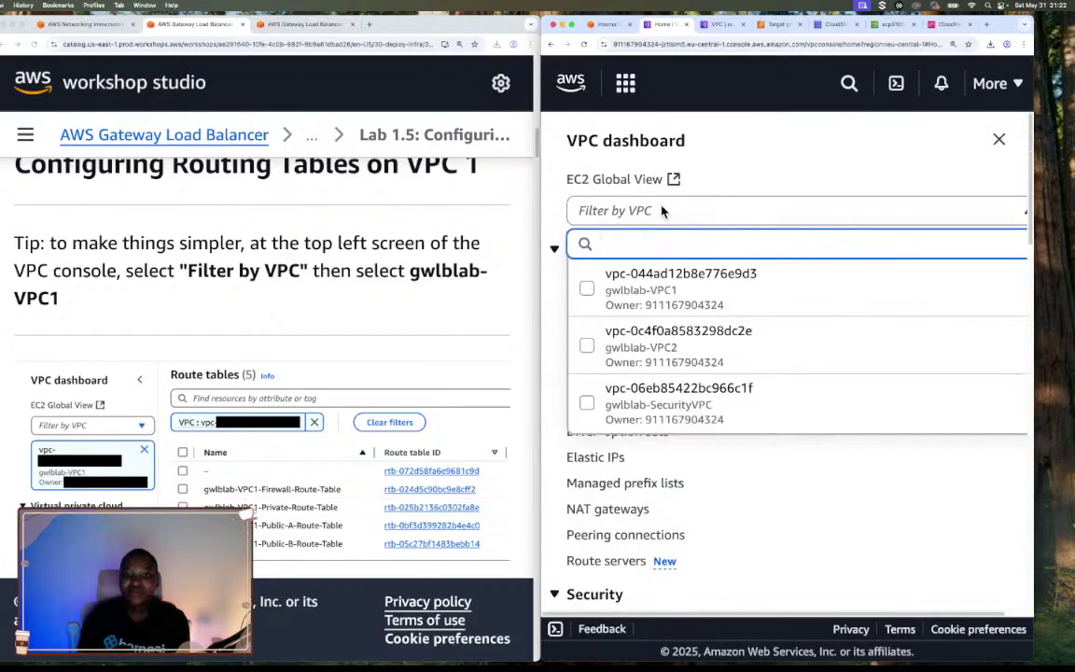
{"action": "left_click", "coordinate": [634, 292]}
{"action": "scroll", "coordinate": [707, 340], "scroll_direction": "down", "scroll_amount": 2}
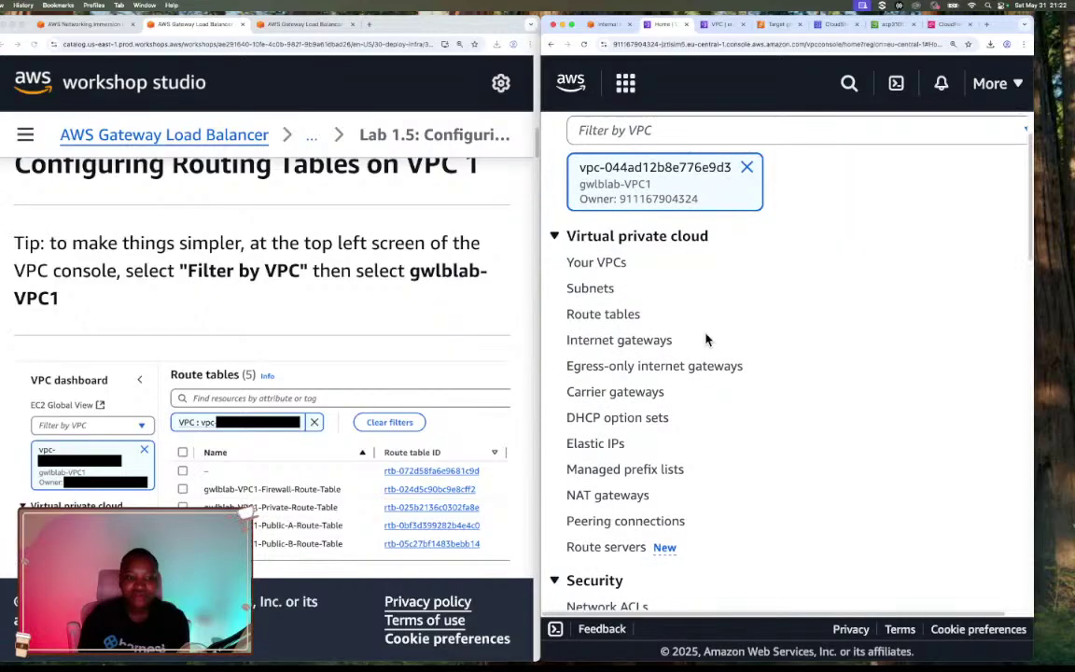
Read the VPC1 routing steps in the lab, list the route tables sorted by name, and open gwlblab-VPC1-Public-A-Route-Table
{"action": "scroll", "coordinate": [391, 285], "scroll_direction": "down", "scroll_amount": 1}
{"action": "scroll", "coordinate": [391, 284], "scroll_direction": "down", "scroll_amount": 10}
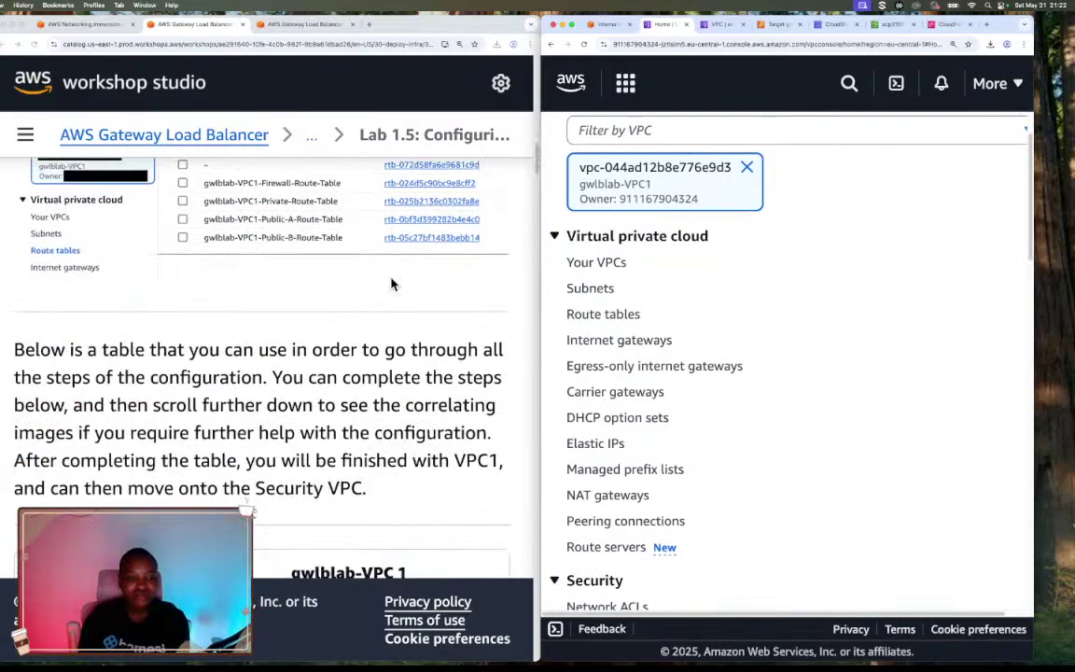
{"action": "scroll", "coordinate": [391, 284], "scroll_direction": "down", "scroll_amount": 3}
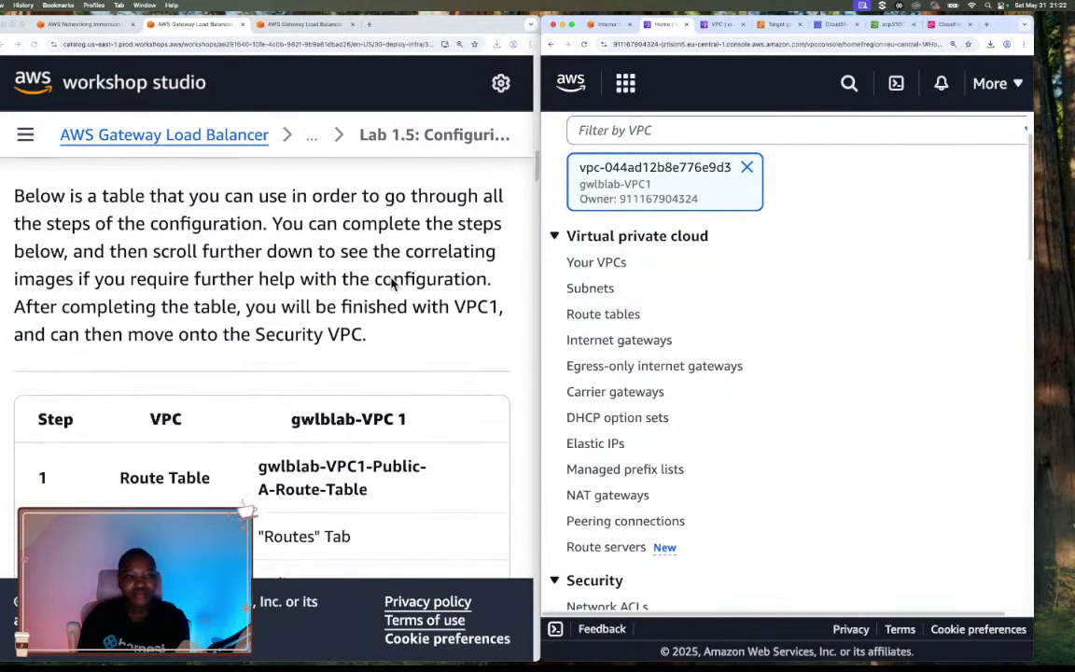
{"action": "scroll", "coordinate": [391, 285], "scroll_direction": "down", "scroll_amount": 4}
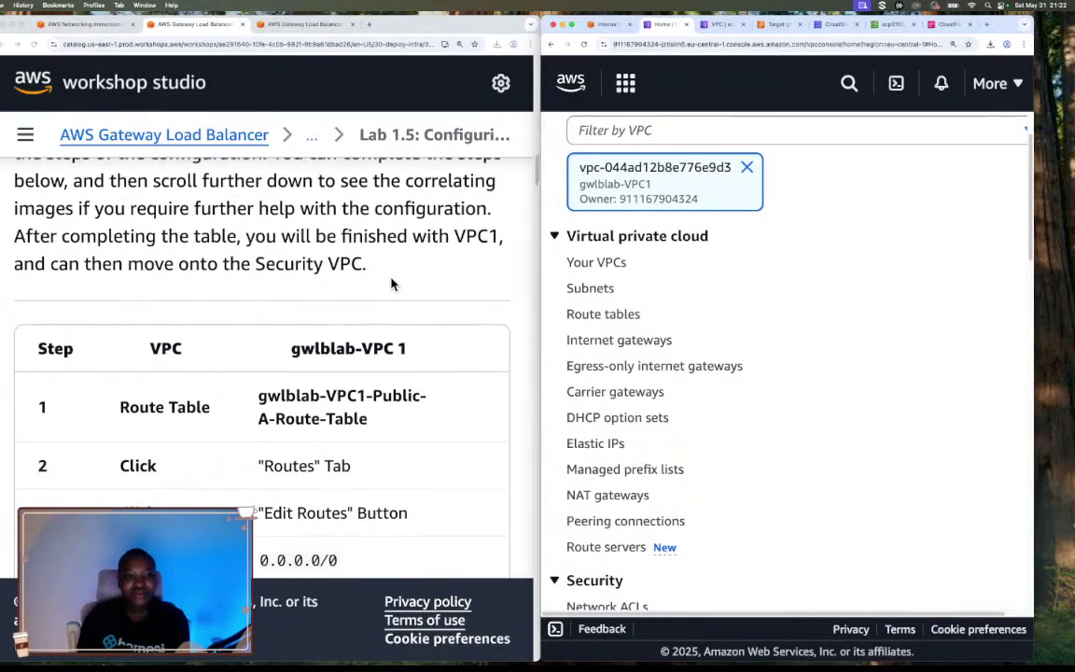
{"action": "scroll", "coordinate": [391, 285], "scroll_direction": "down", "scroll_amount": 4}
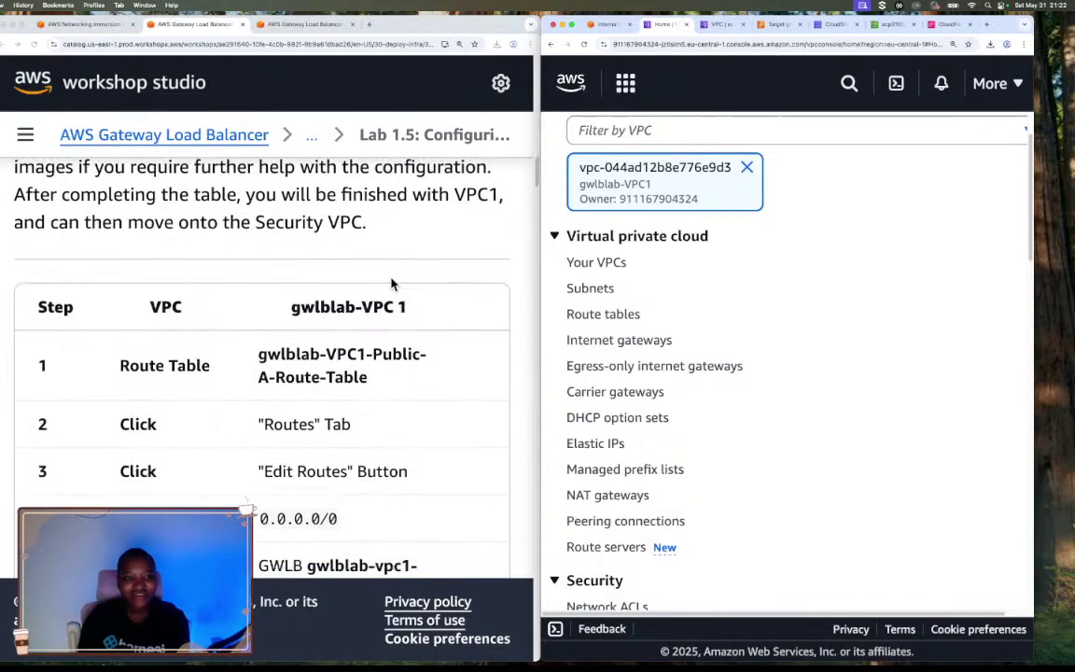
{"action": "scroll", "coordinate": [391, 285], "scroll_direction": "down", "scroll_amount": 3}
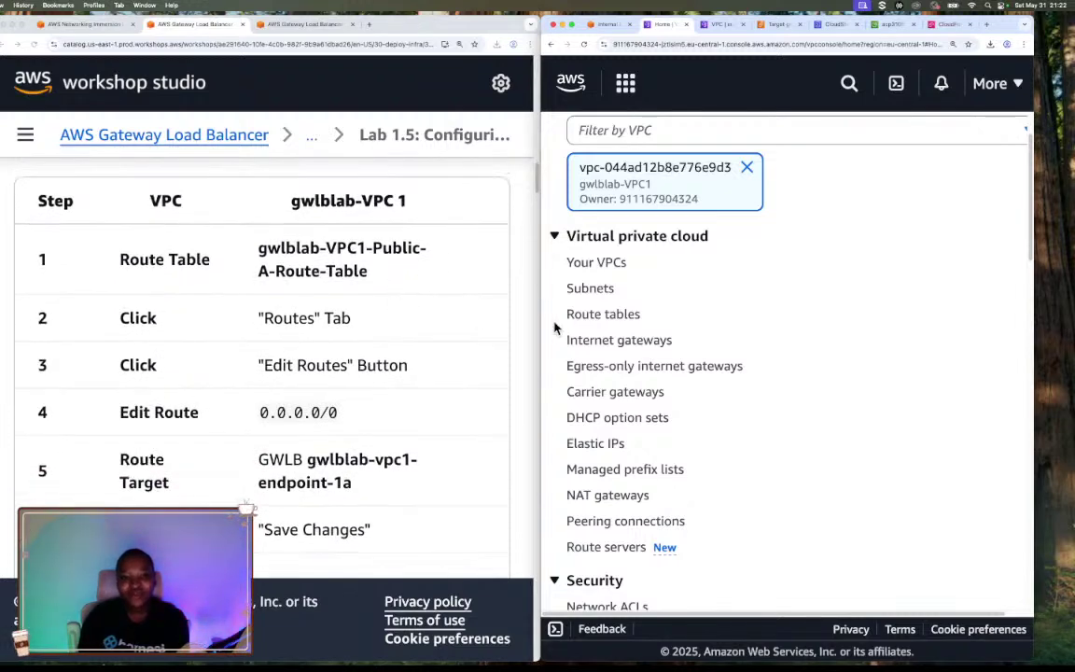
{"action": "left_click", "coordinate": [603, 315]}
{"action": "left_click_drag", "start_coordinate": [733, 422], "coordinate": [760, 554]}
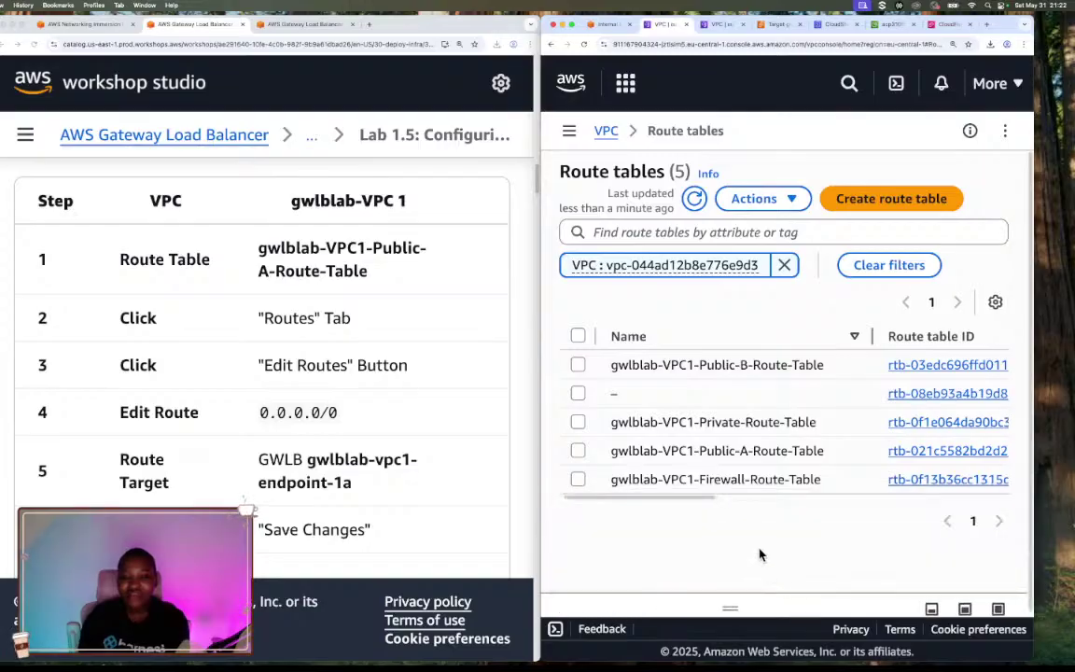
{"action": "left_click", "coordinate": [733, 345]}
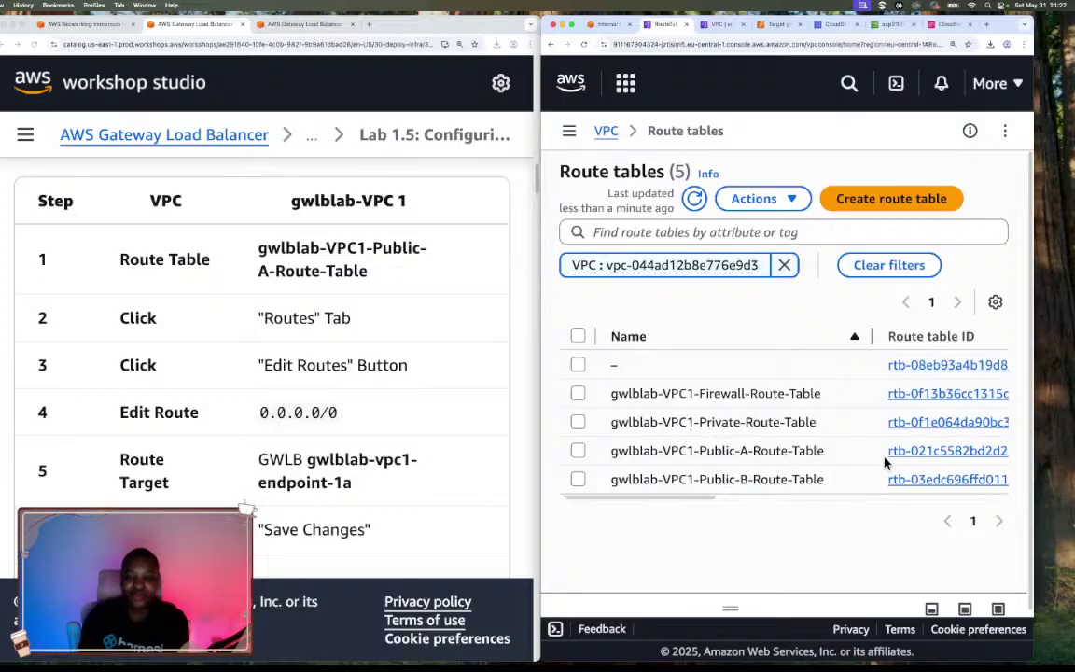
{"action": "left_click", "coordinate": [907, 454]}
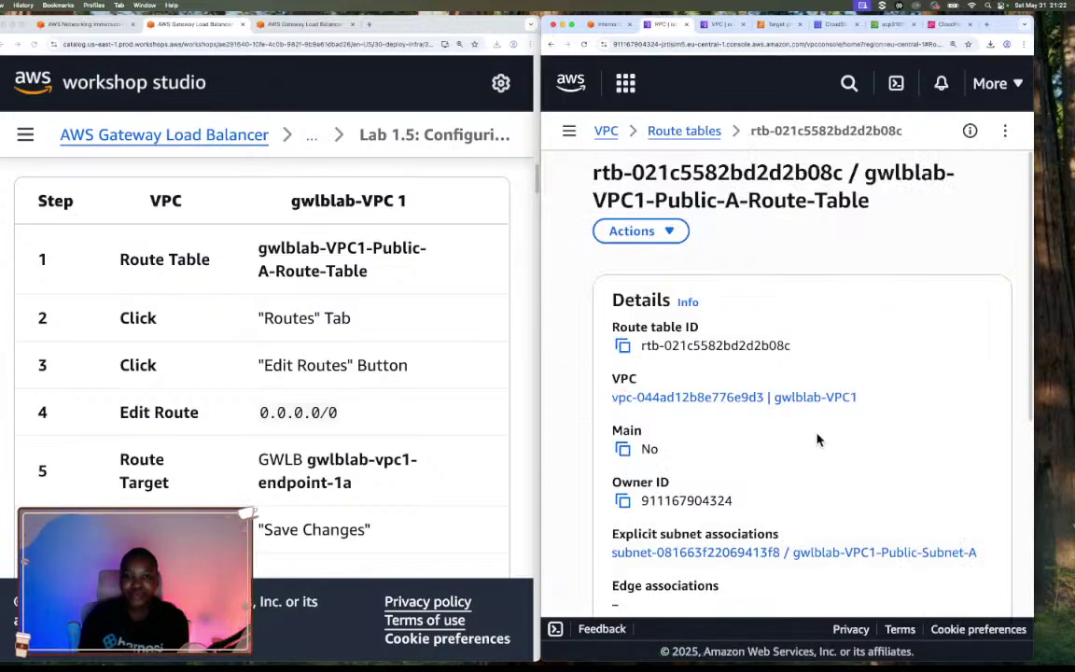
Review the route table's existing routes and widen the Target column to show more of the target IDs
{"action": "scroll", "coordinate": [817, 440], "scroll_direction": "down", "scroll_amount": 3}
{"action": "scroll", "coordinate": [817, 440], "scroll_direction": "down", "scroll_amount": 5}
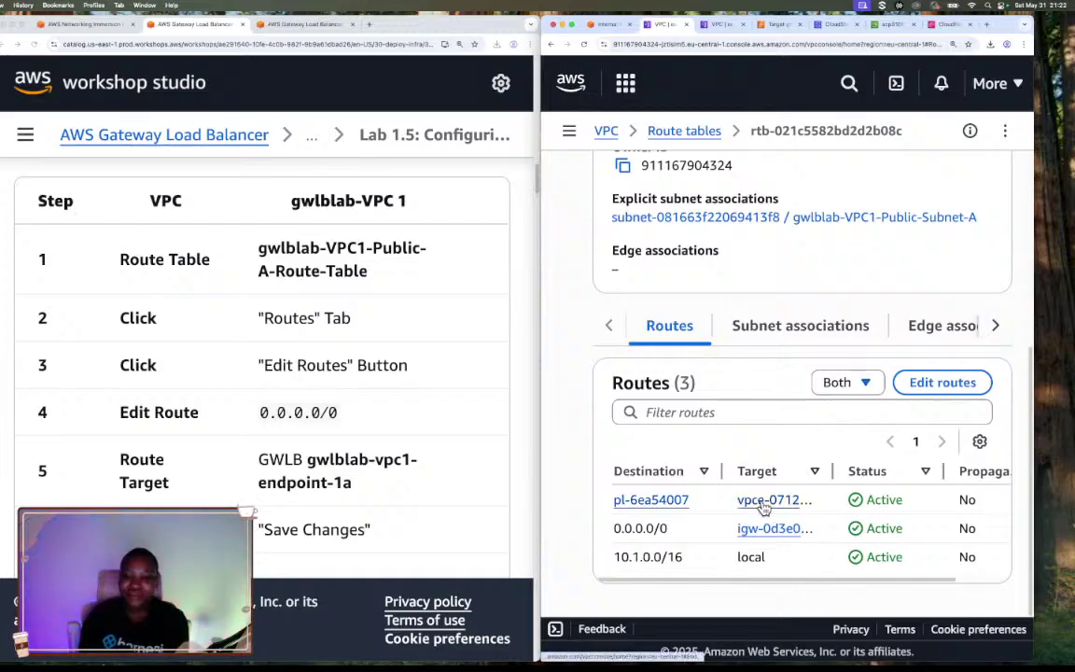
{"action": "scroll", "coordinate": [773, 505], "scroll_direction": "right", "scroll_amount": 2}
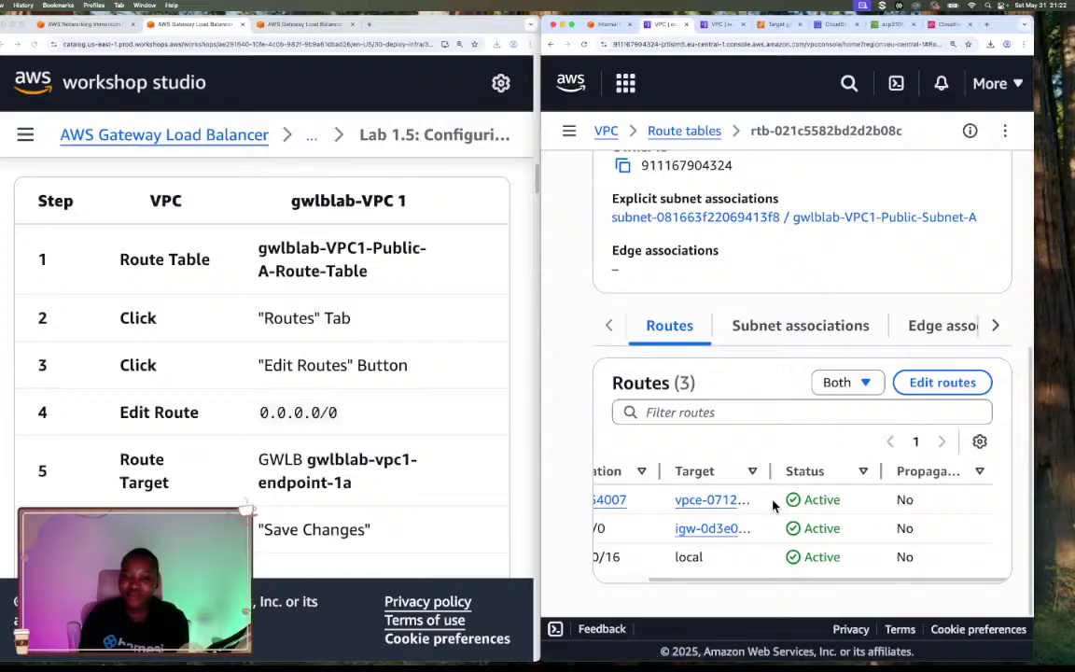
{"action": "scroll", "coordinate": [737, 502], "scroll_direction": "left", "scroll_amount": 2}
{"action": "left_click_drag", "start_coordinate": [832, 471], "coordinate": [882, 472]}
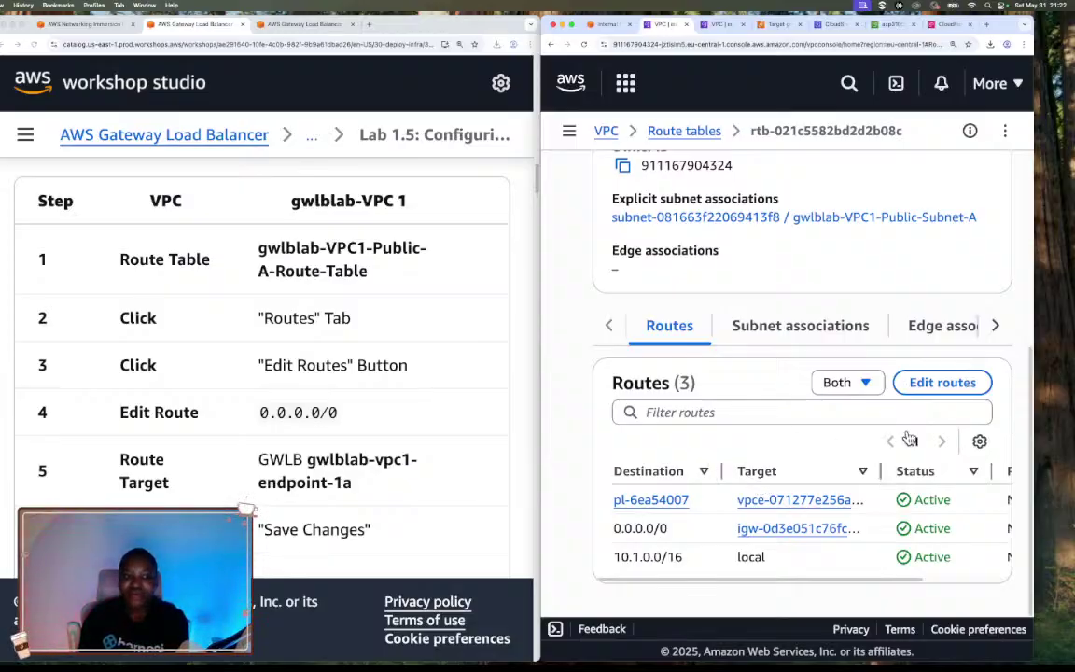
Start editing the routes of gwlblab-VPC1-Public-A-Route-Table and add a new route with destination 0.0.0.0/0
{"action": "left_click", "coordinate": [936, 382]}
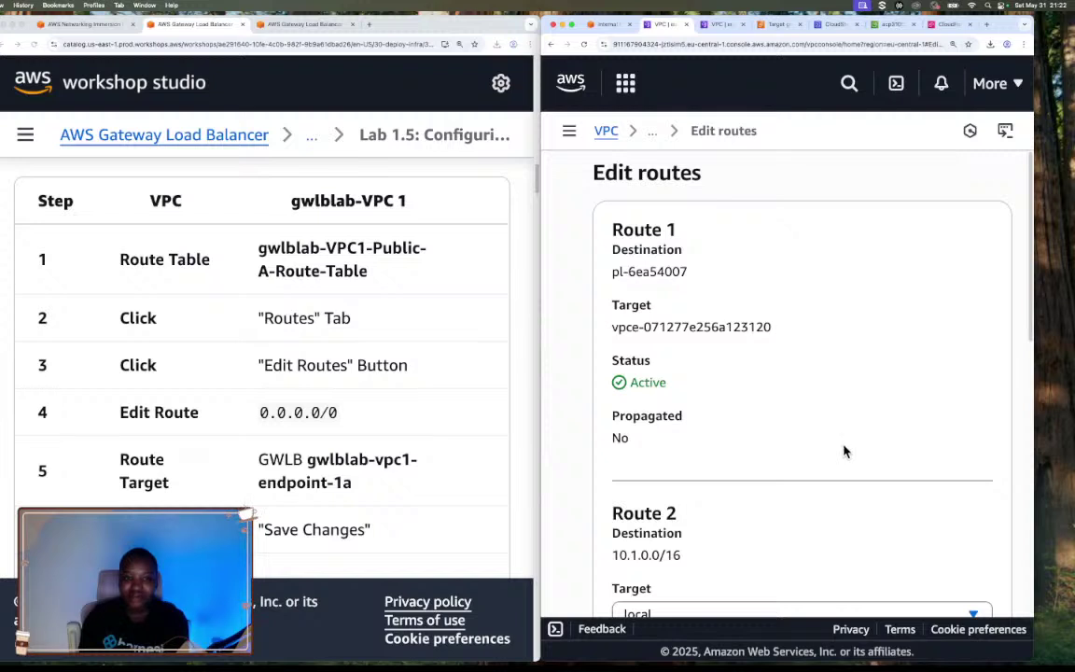
{"action": "scroll", "coordinate": [844, 450], "scroll_direction": "down", "scroll_amount": 3}
{"action": "scroll", "coordinate": [844, 451], "scroll_direction": "down", "scroll_amount": 5}
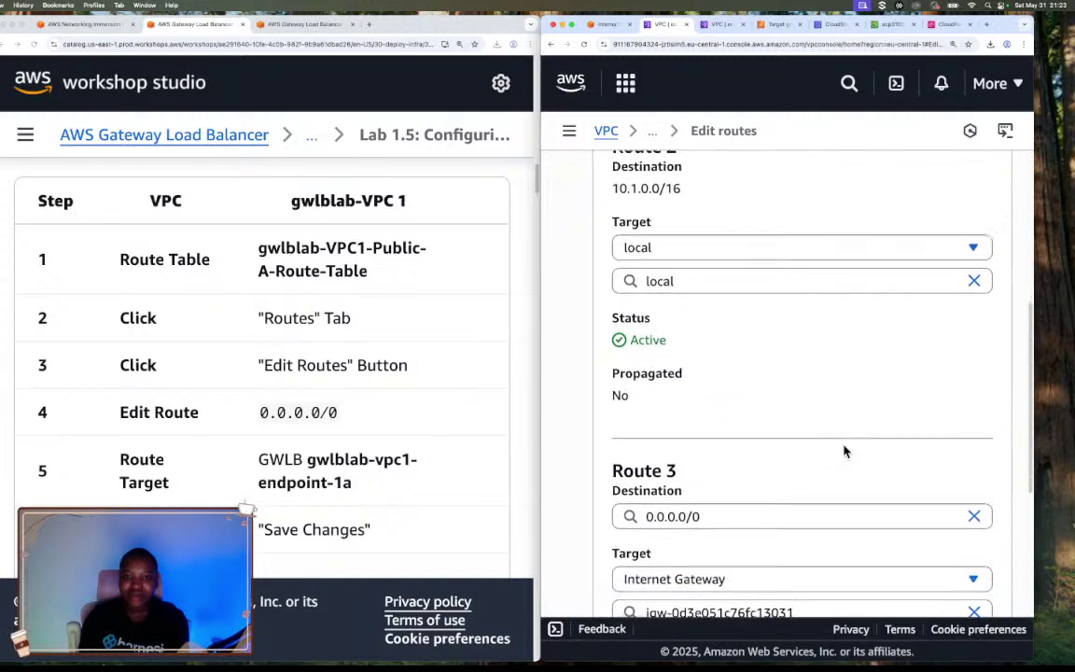
{"action": "scroll", "coordinate": [845, 452], "scroll_direction": "down", "scroll_amount": 5}
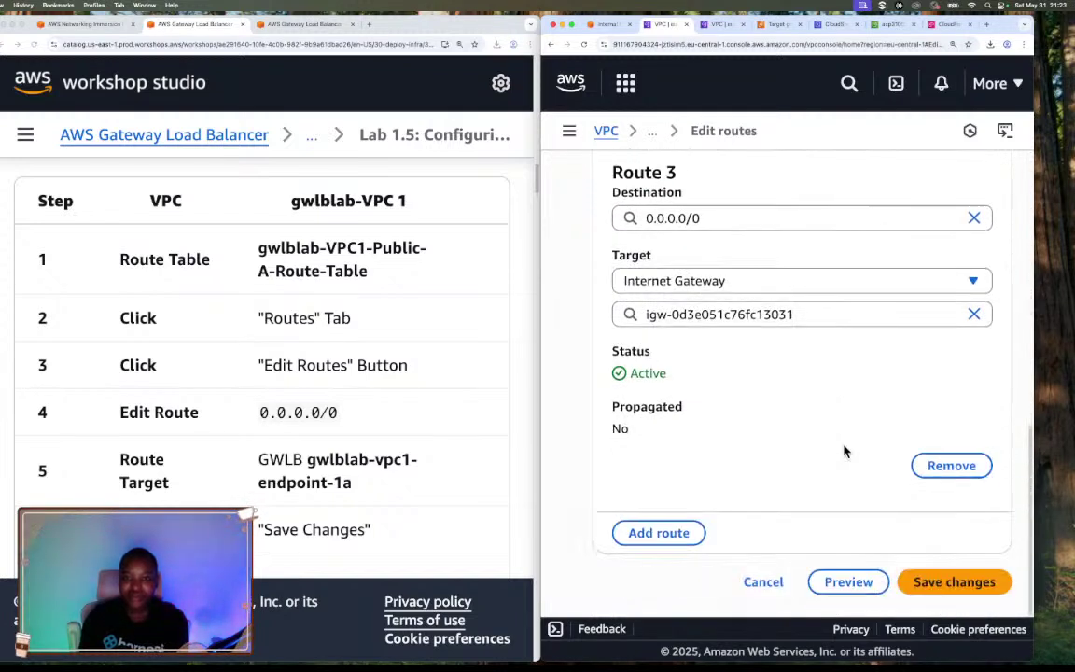
{"action": "left_click", "coordinate": [659, 533]}
{"action": "scroll", "coordinate": [684, 516], "scroll_direction": "down", "scroll_amount": 5}
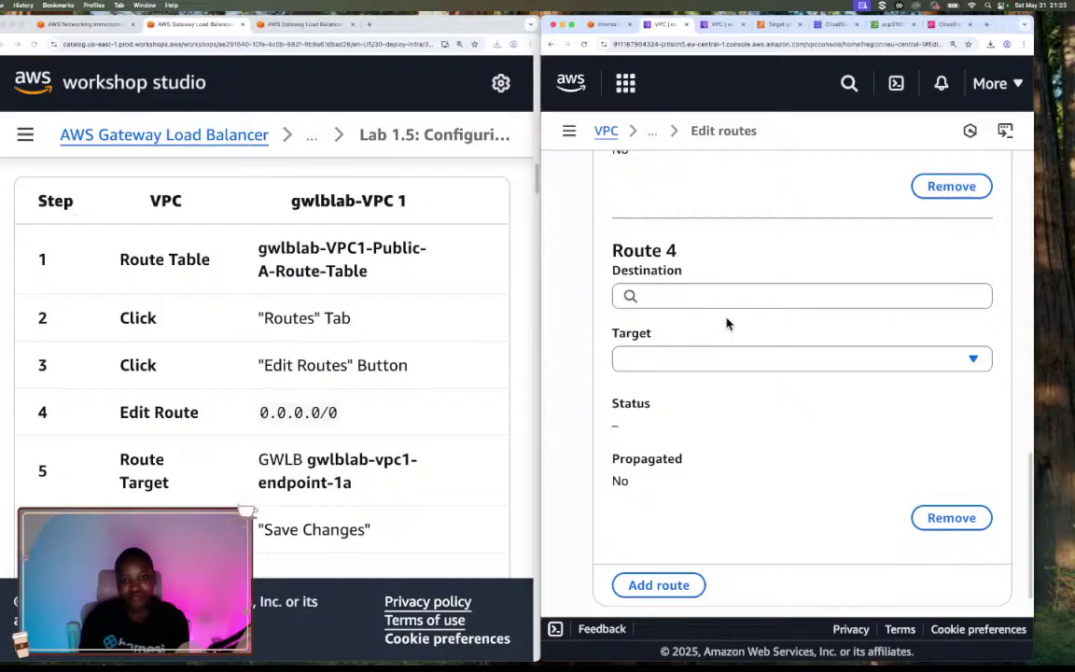
{"action": "left_click", "coordinate": [720, 299]}
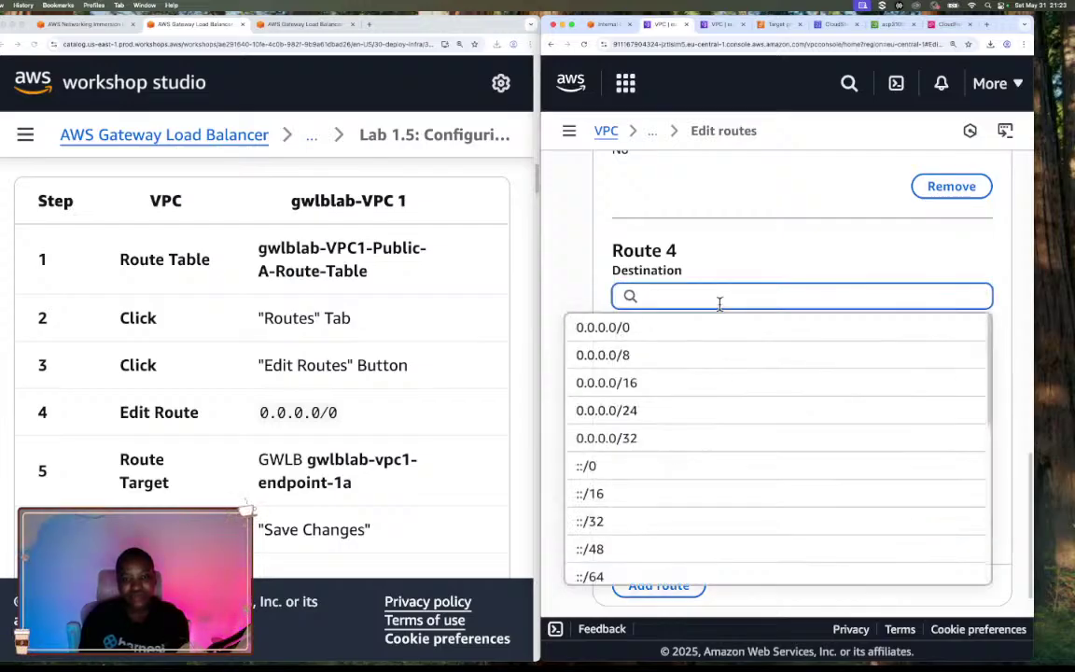
{"action": "left_click", "coordinate": [597, 323]}
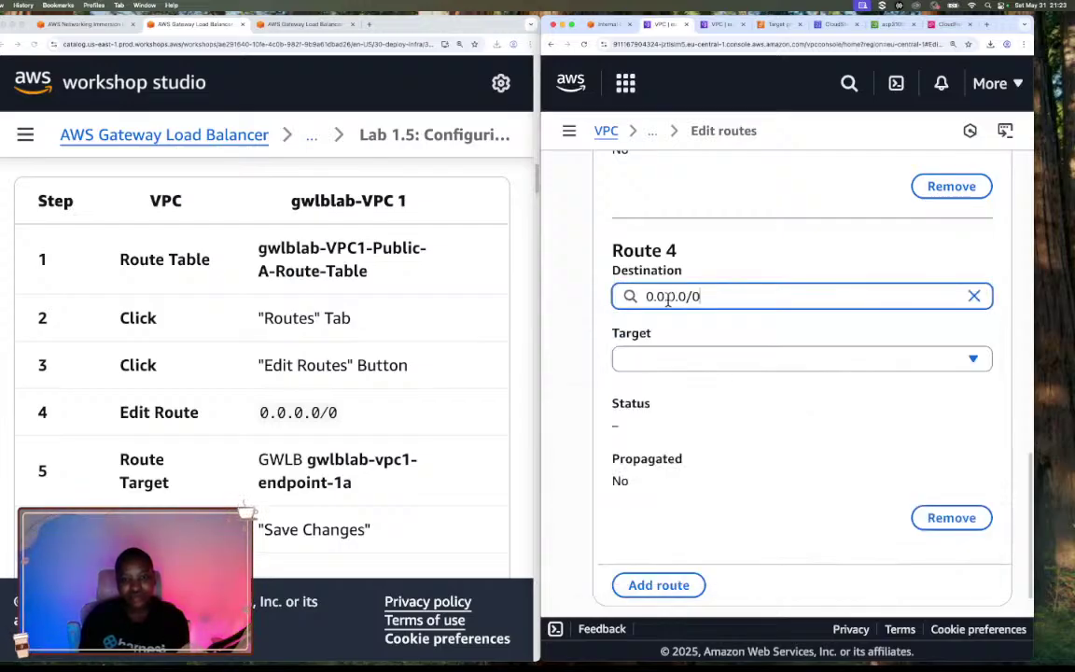
Set the new 0.0.0.0/0 route's target type to Gateway Load Balancer Endpoint and check the available target options
{"action": "left_click", "coordinate": [728, 368]}
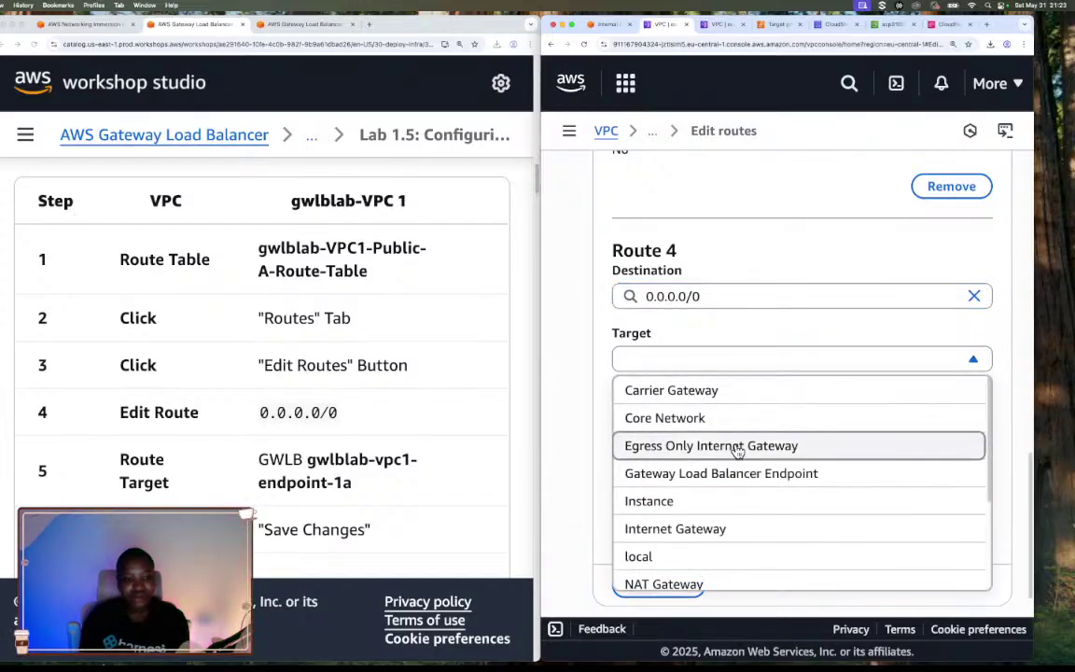
{"action": "scroll", "coordinate": [737, 450], "scroll_direction": "down", "scroll_amount": 1}
{"action": "scroll", "coordinate": [736, 452], "scroll_direction": "up", "scroll_amount": 3}
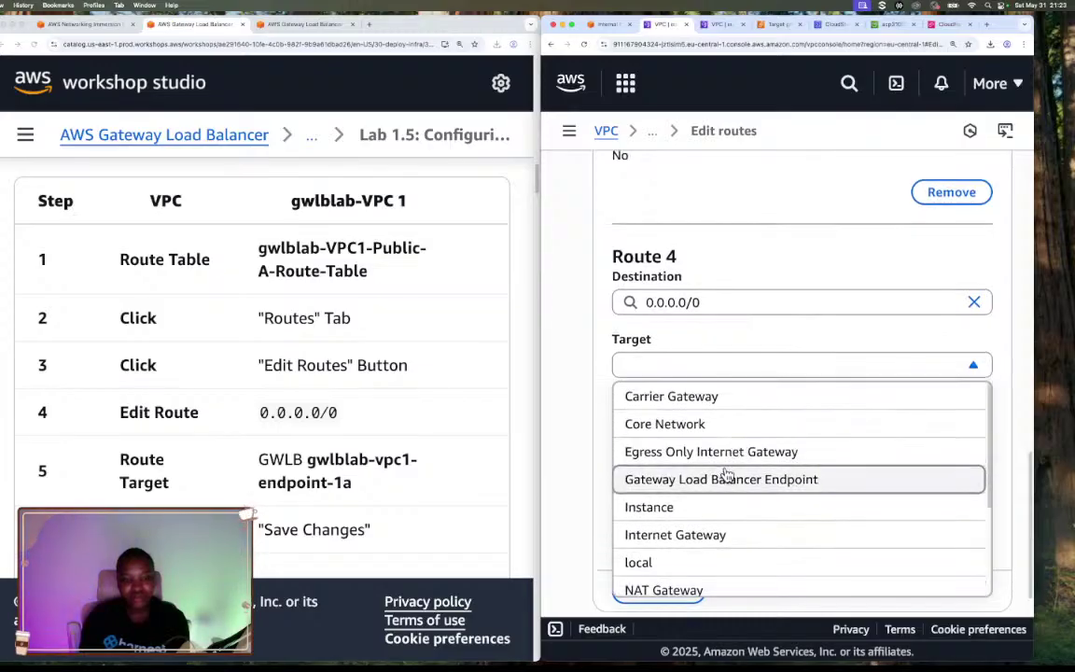
{"action": "left_click", "coordinate": [727, 476]}
{"action": "left_click", "coordinate": [718, 402]}
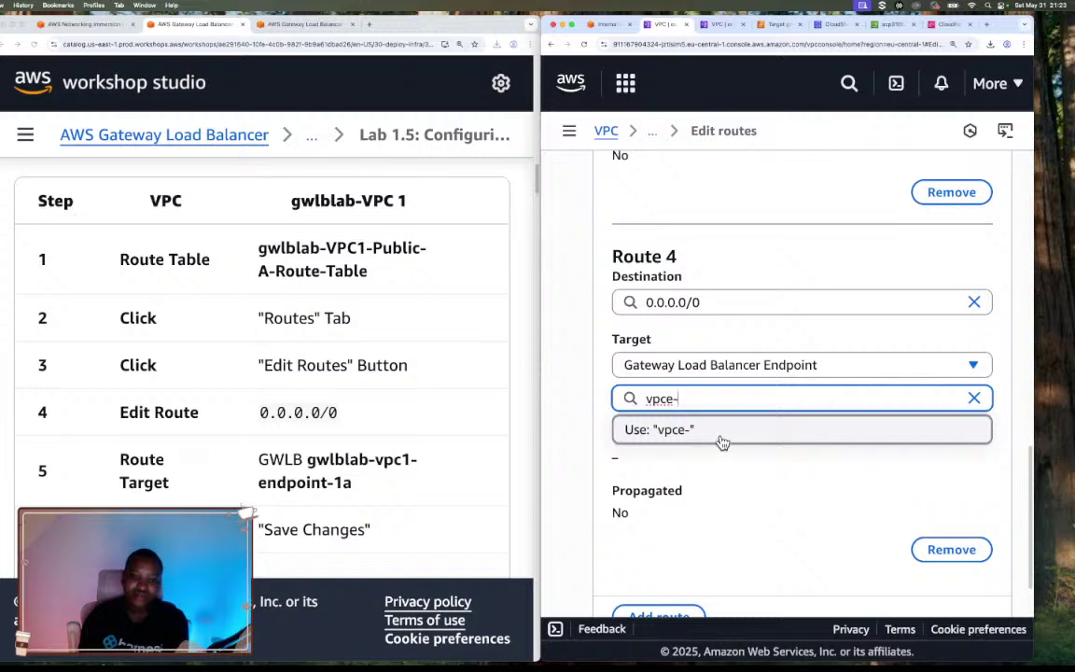
{"action": "left_click", "coordinate": [758, 514]}
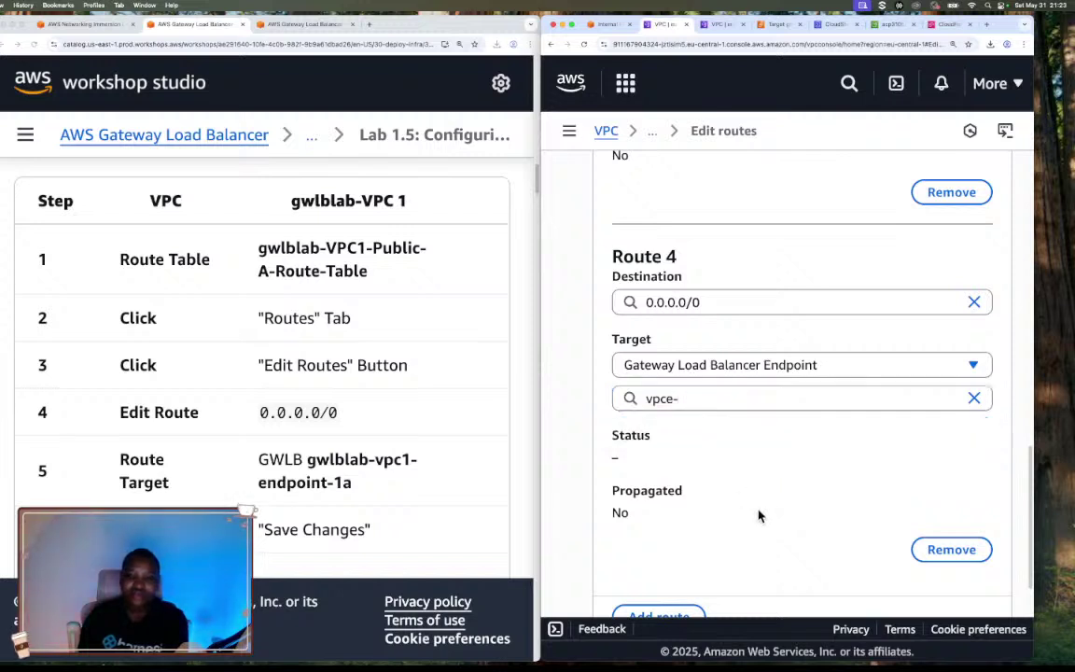
{"action": "left_click", "coordinate": [725, 365]}
{"action": "scroll", "coordinate": [726, 462], "scroll_direction": "down", "scroll_amount": 3}
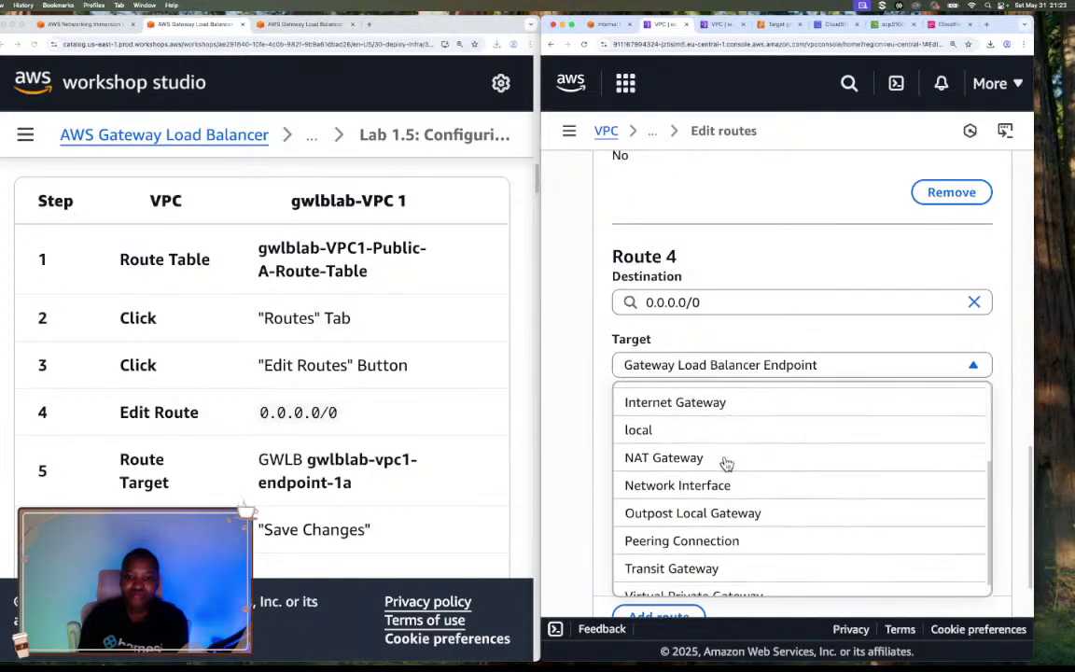
{"action": "scroll", "coordinate": [726, 464], "scroll_direction": "up", "scroll_amount": 1}
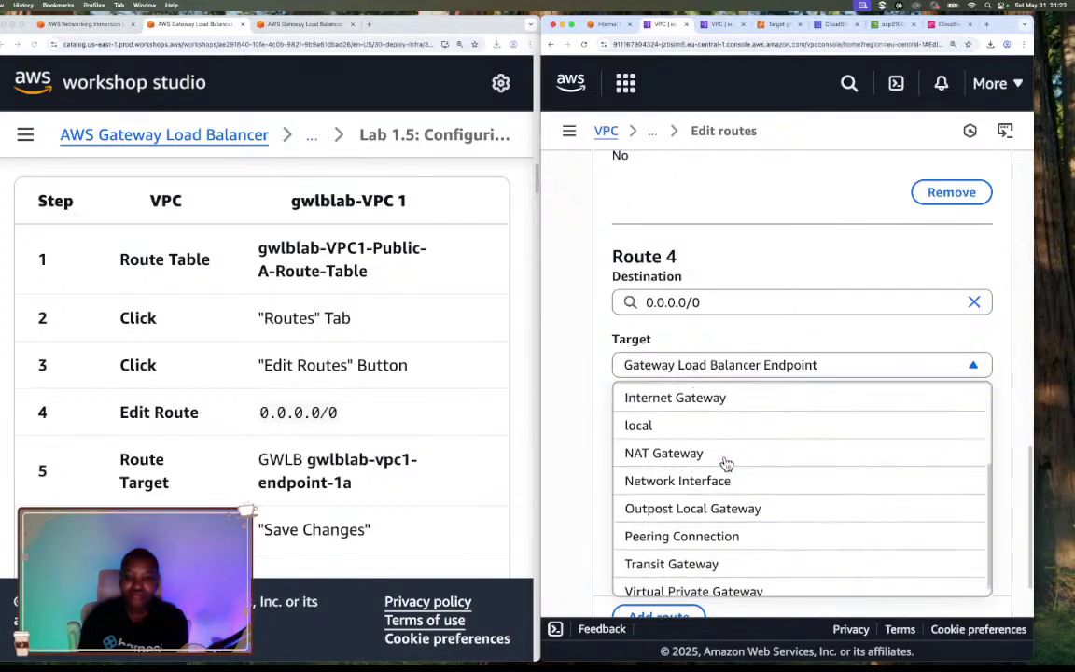
{"action": "scroll", "coordinate": [726, 464], "scroll_direction": "up", "scroll_amount": 3}
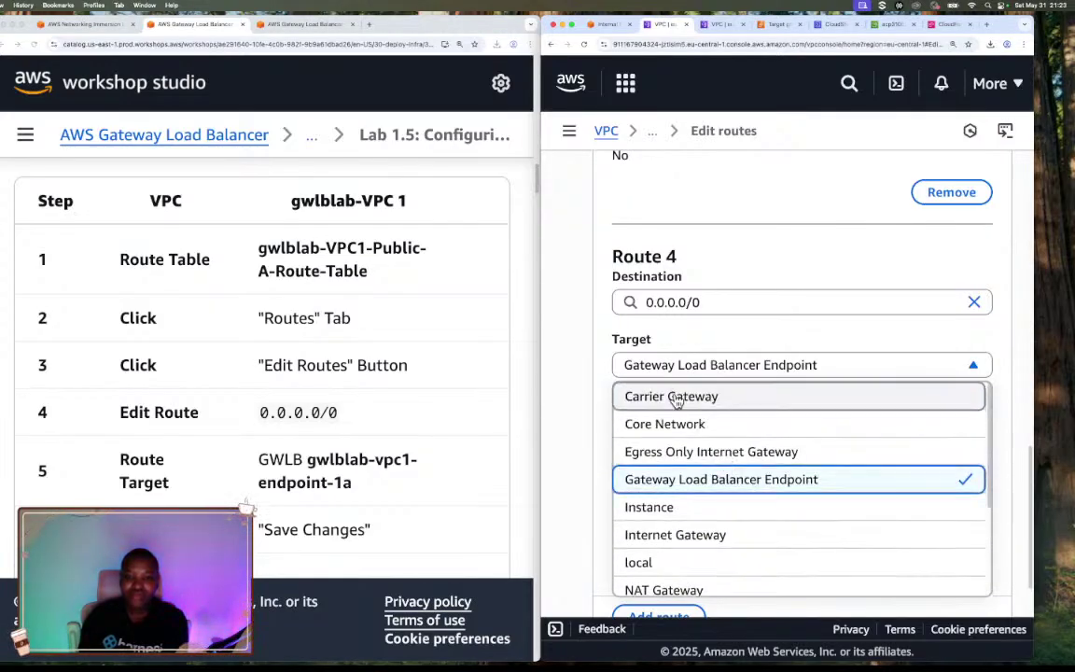
{"action": "left_click", "coordinate": [606, 346]}
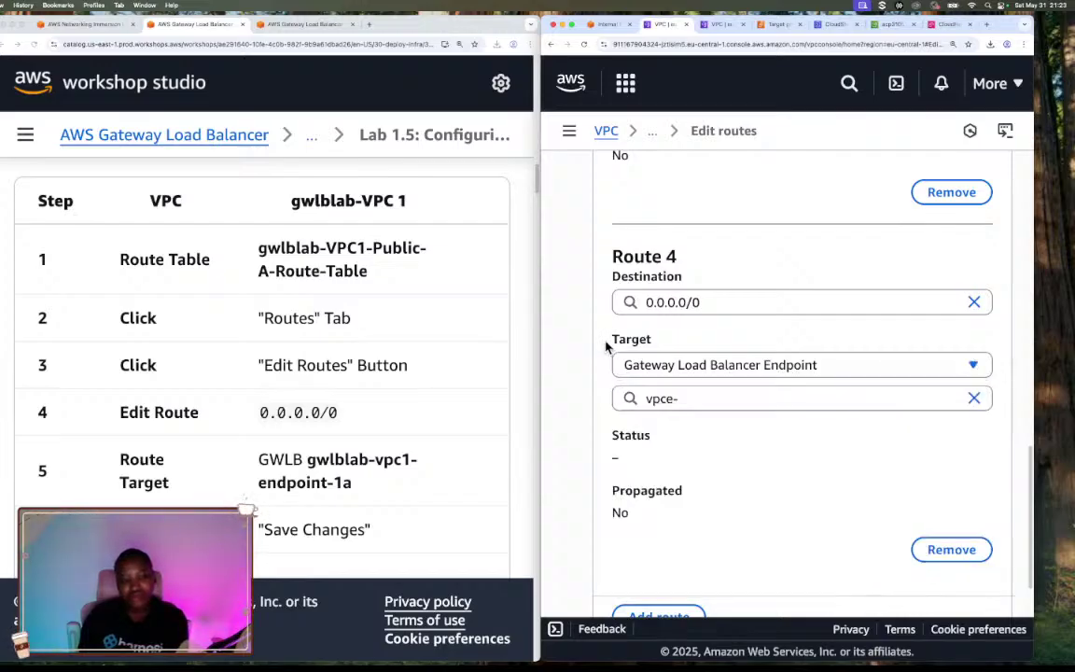
Leave the endpoint service page in the other VPC tab and list the VPC endpoints, enlarging the list area
{"action": "left_click", "coordinate": [721, 27]}
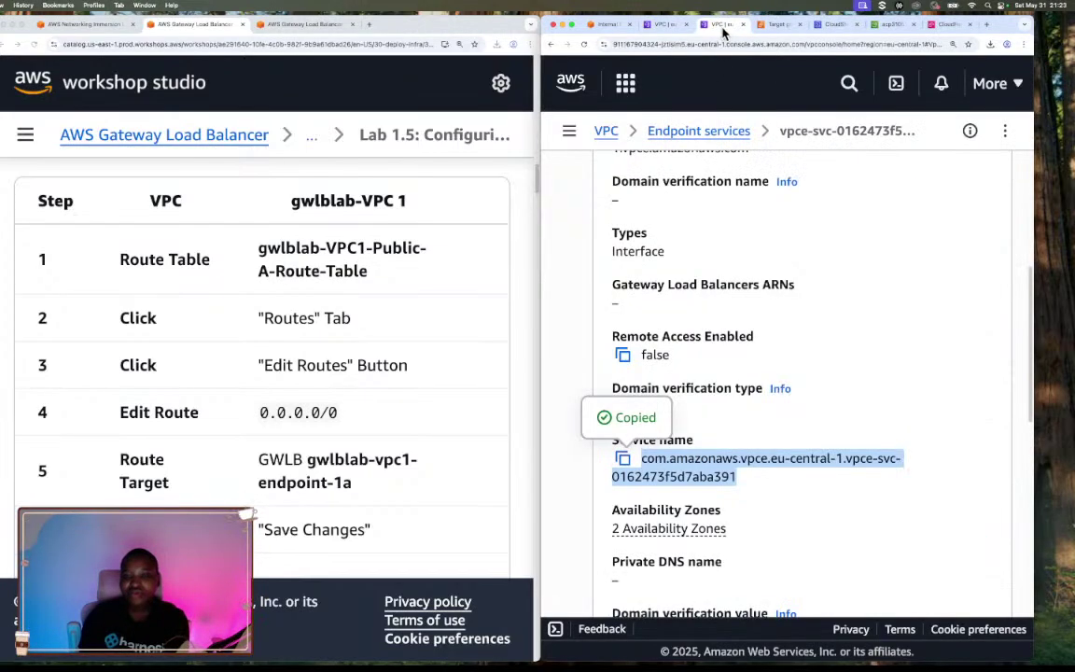
{"action": "left_click", "coordinate": [602, 131]}
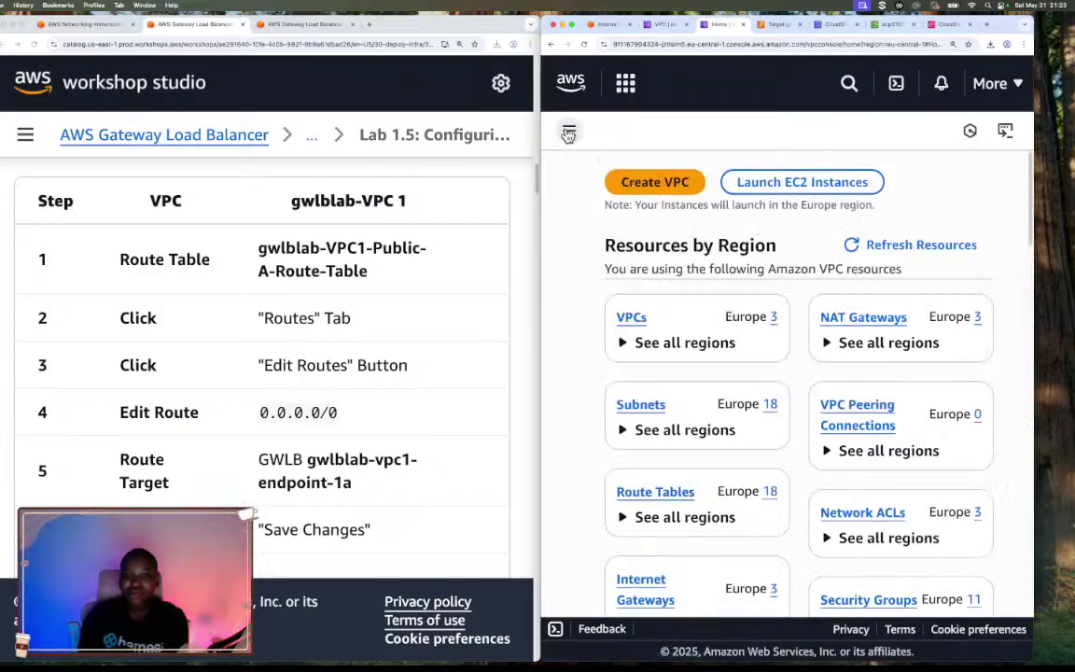
{"action": "left_click", "coordinate": [569, 132]}
{"action": "scroll", "coordinate": [607, 456], "scroll_direction": "down", "scroll_amount": 3}
{"action": "left_click", "coordinate": [602, 501]}
{"action": "left_click_drag", "start_coordinate": [739, 483], "coordinate": [733, 604]}
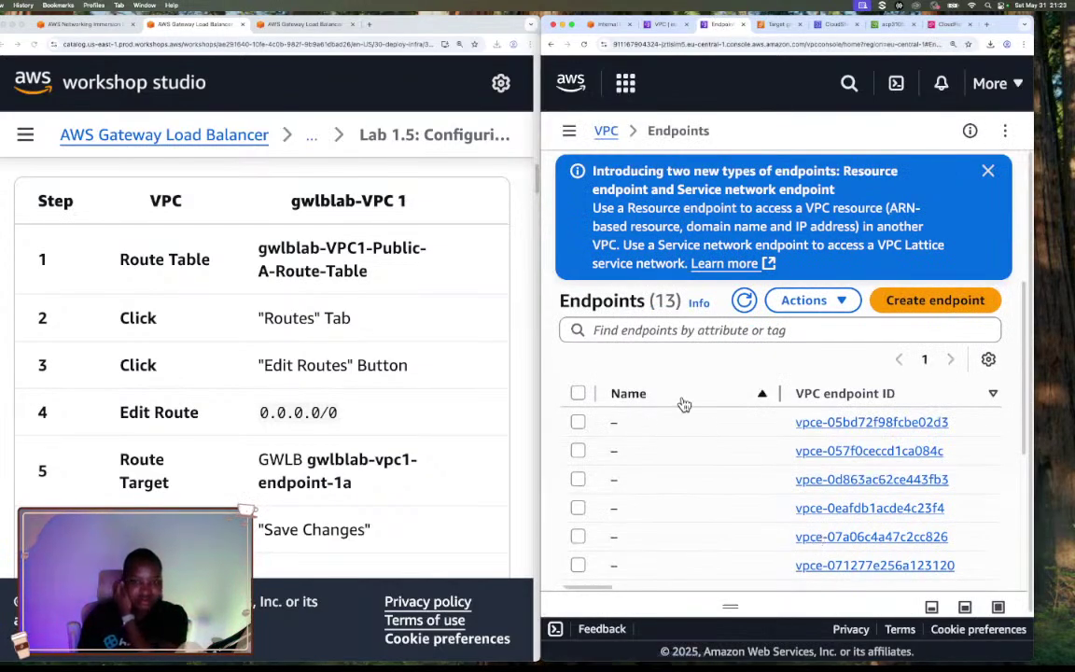
Widen the endpoint list's Name column, open gwlblab-vpc1-endpoint-1a, and copy its endpoint ID
{"action": "scroll", "coordinate": [687, 408], "scroll_direction": "down", "scroll_amount": 5}
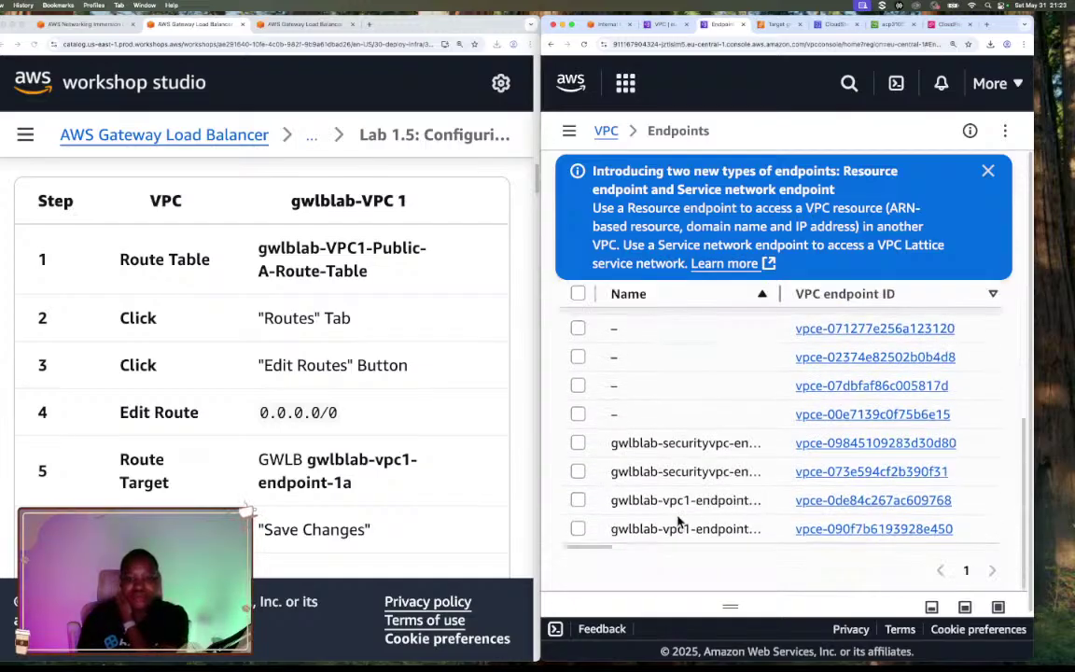
{"action": "left_click_drag", "start_coordinate": [780, 293], "coordinate": [855, 293]}
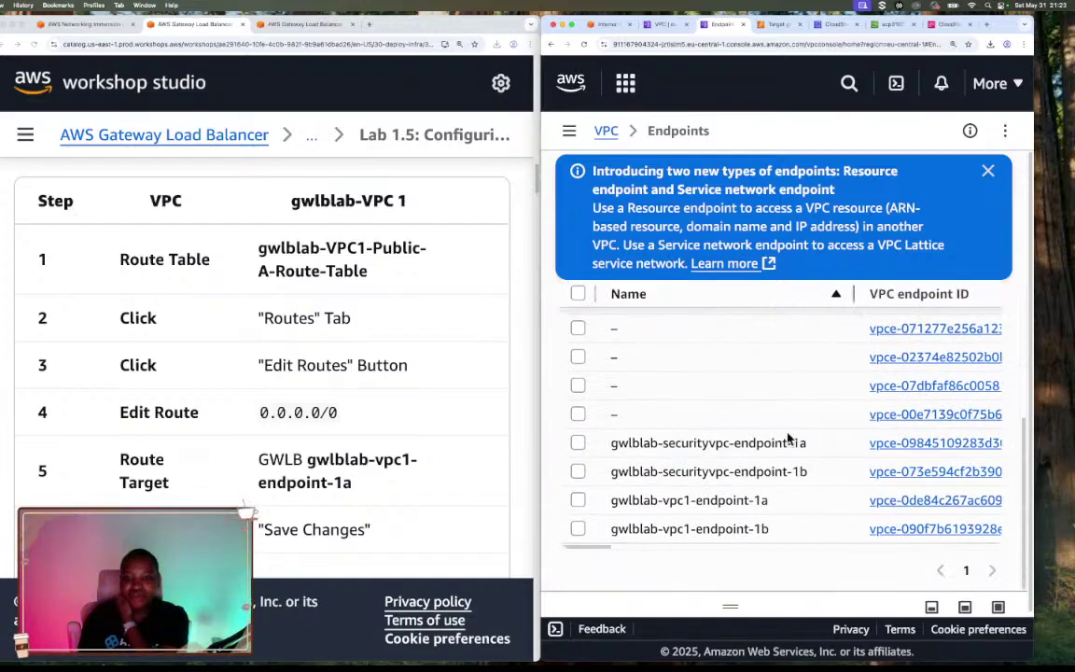
{"action": "left_click", "coordinate": [881, 503]}
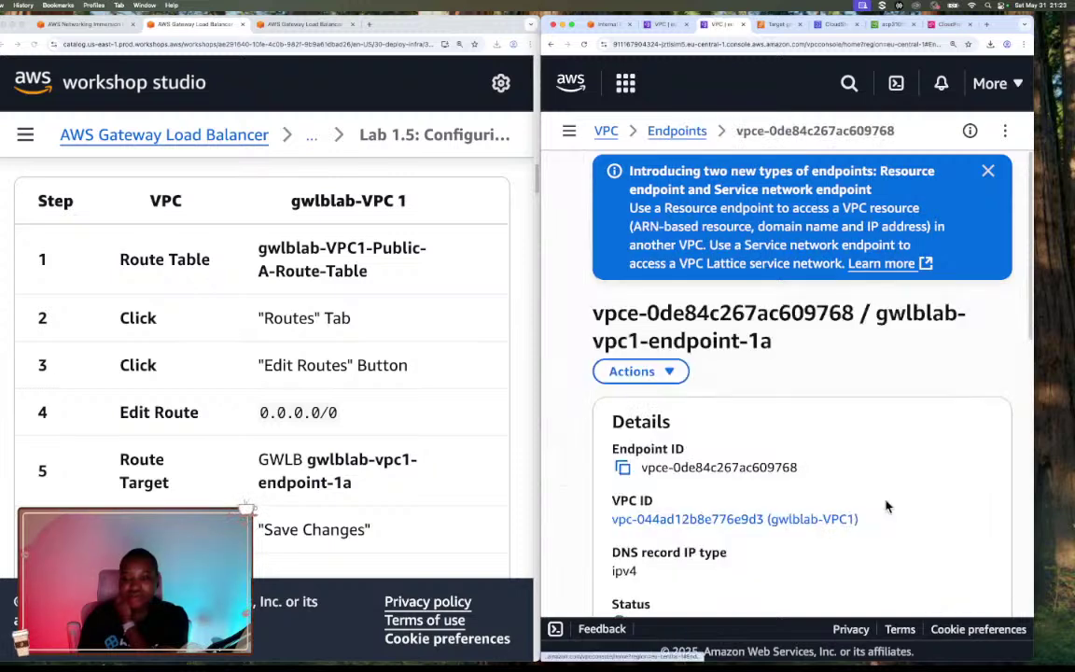
{"action": "left_click", "coordinate": [623, 468]}
Return to the route editor and set Route 4's endpoint to the copied ID vpce-0de84c267ac609768
{"action": "left_click", "coordinate": [664, 24]}
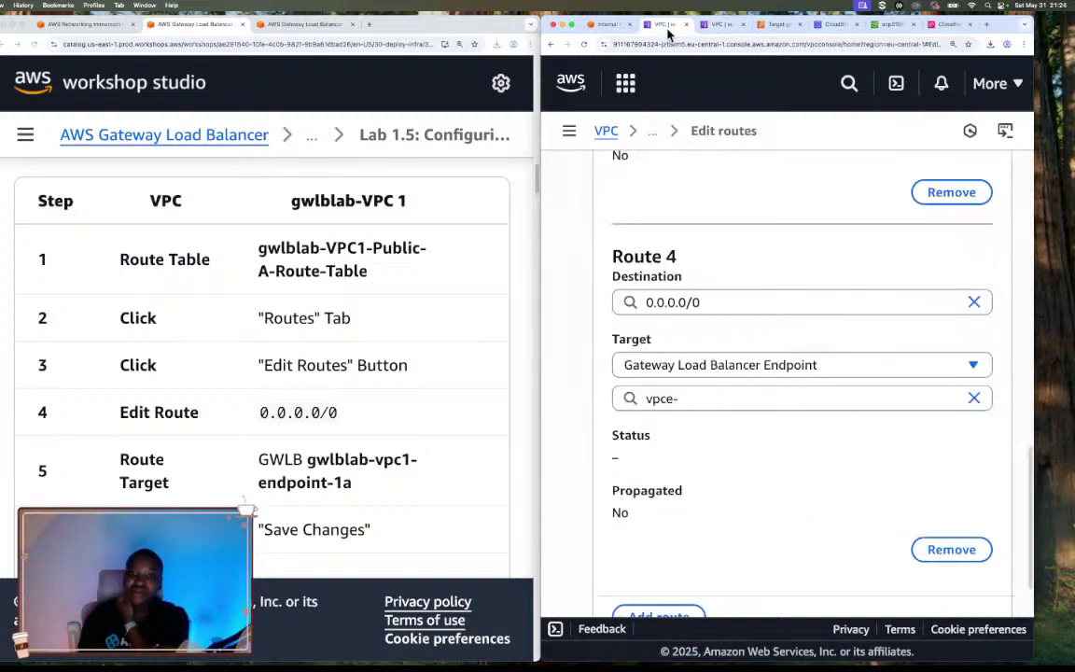
{"action": "left_click", "coordinate": [720, 396]}
{"action": "key", "text": "super+a"}
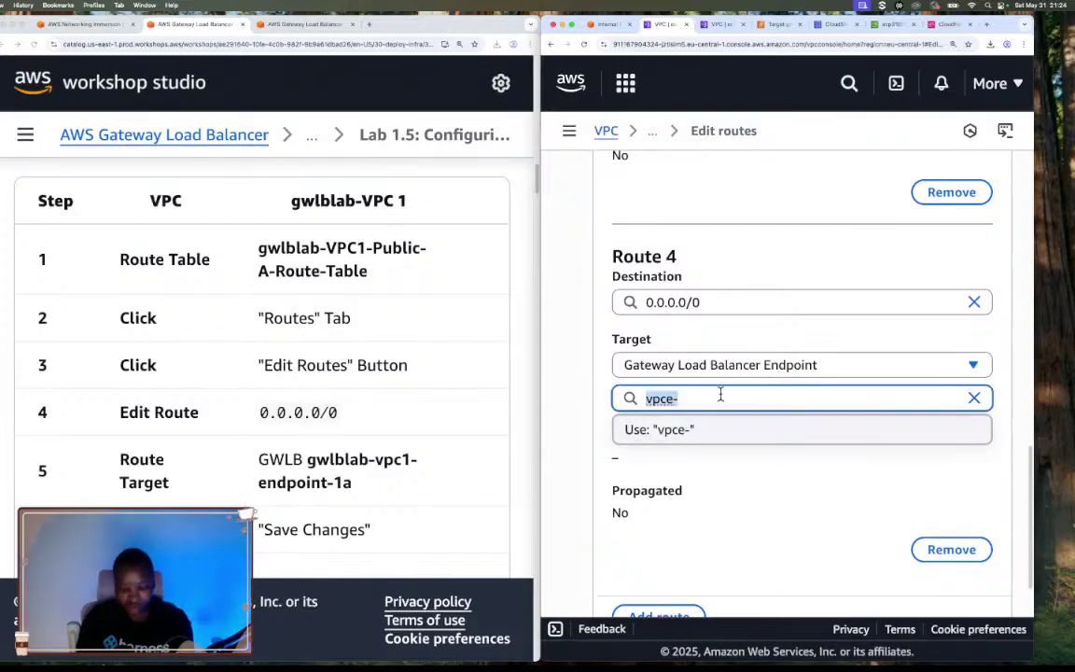
{"action": "key", "text": "super+v"}
{"action": "left_click", "coordinate": [760, 433]}
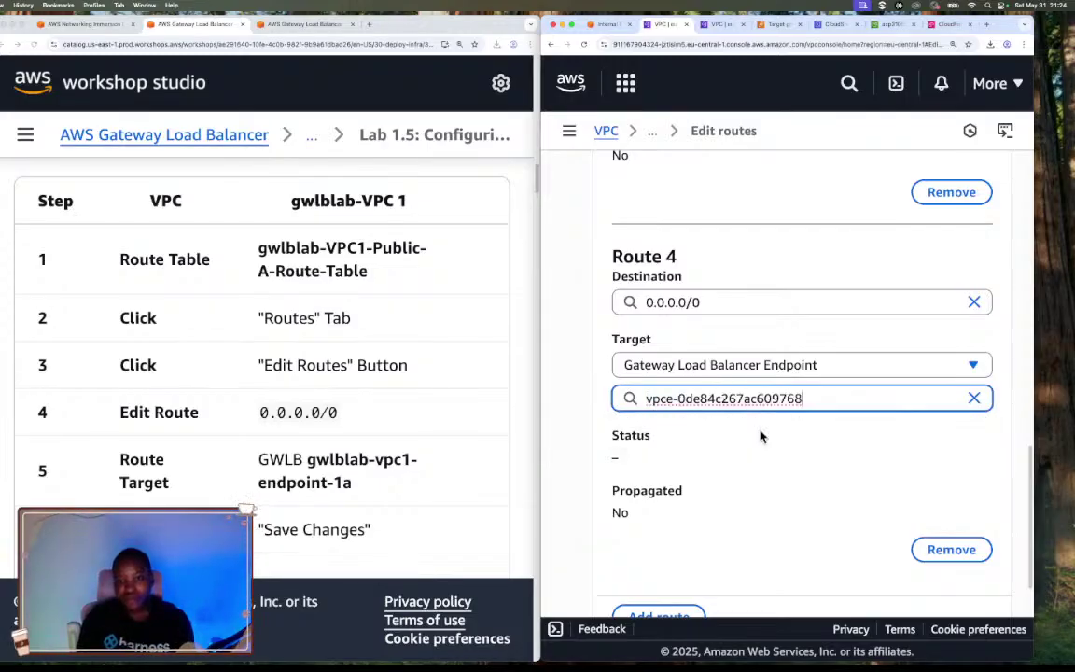
{"action": "scroll", "coordinate": [781, 471], "scroll_direction": "down", "scroll_amount": 2}
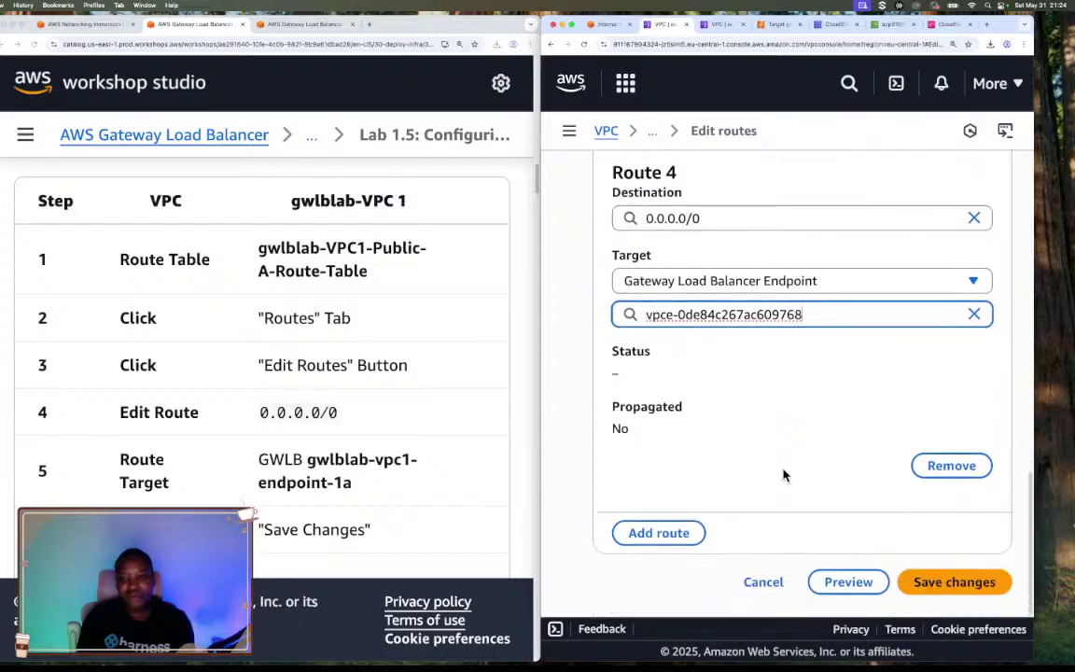
Try to save the route changes, retry once, and go back to Route 4 in the editor
{"action": "left_click", "coordinate": [924, 582]}
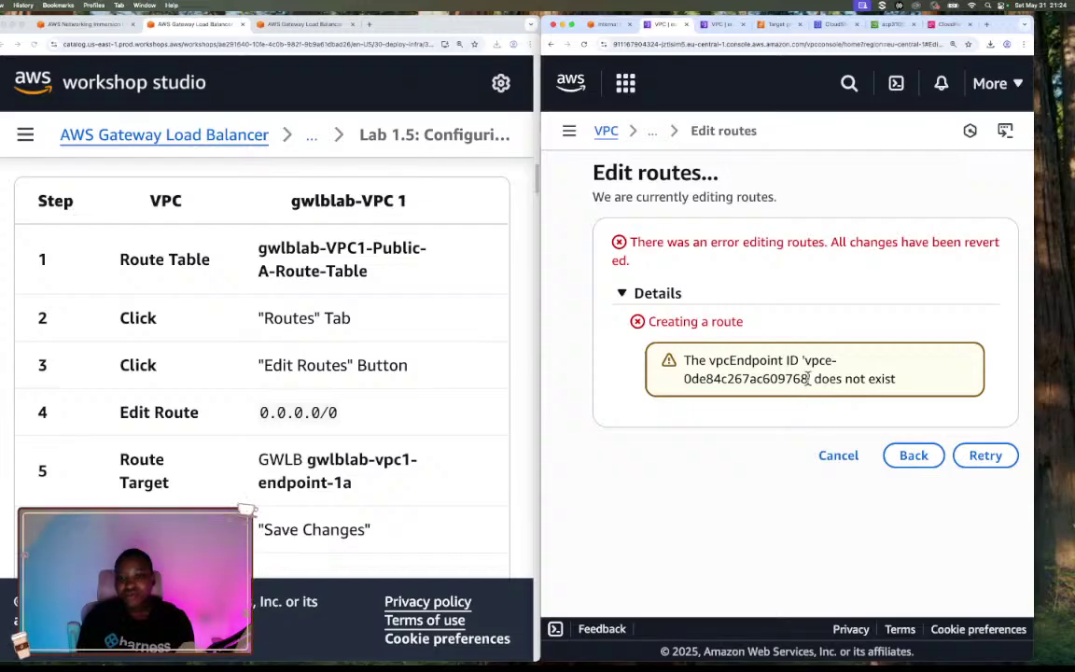
{"action": "left_click", "coordinate": [993, 465]}
{"action": "left_click", "coordinate": [913, 455]}
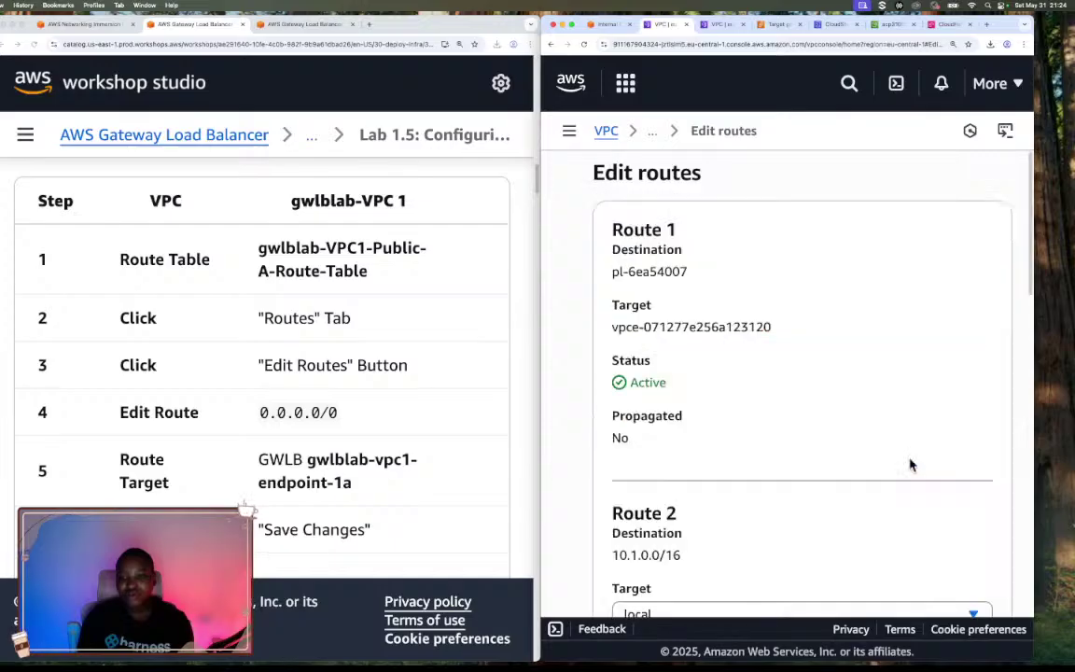
{"action": "scroll", "coordinate": [793, 459], "scroll_direction": "down", "scroll_amount": 10}
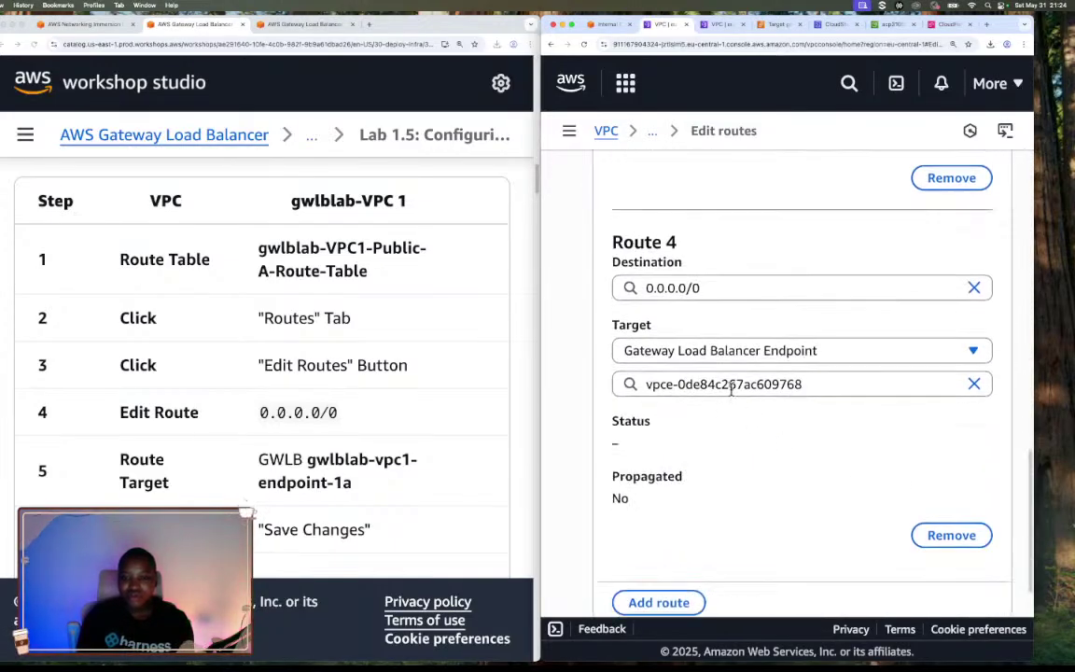
Recheck the details of gwlblab-vpc1-endpoint-1a, copy its endpoint ID again, and return to the route editor
{"action": "left_click", "coordinate": [725, 26]}
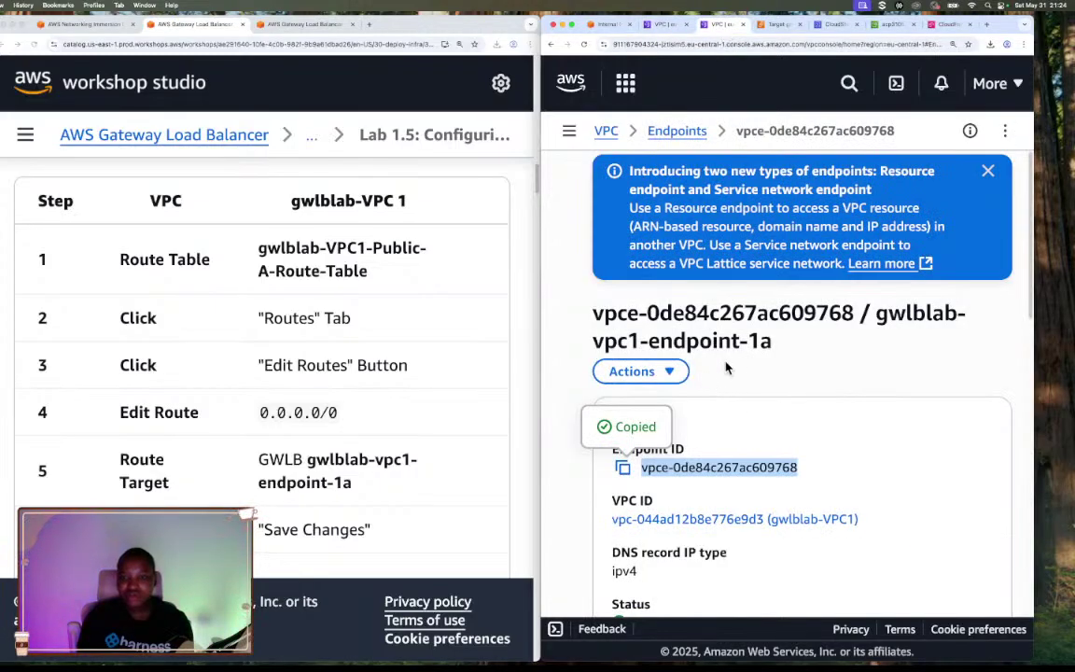
{"action": "scroll", "coordinate": [727, 369], "scroll_direction": "down", "scroll_amount": 2}
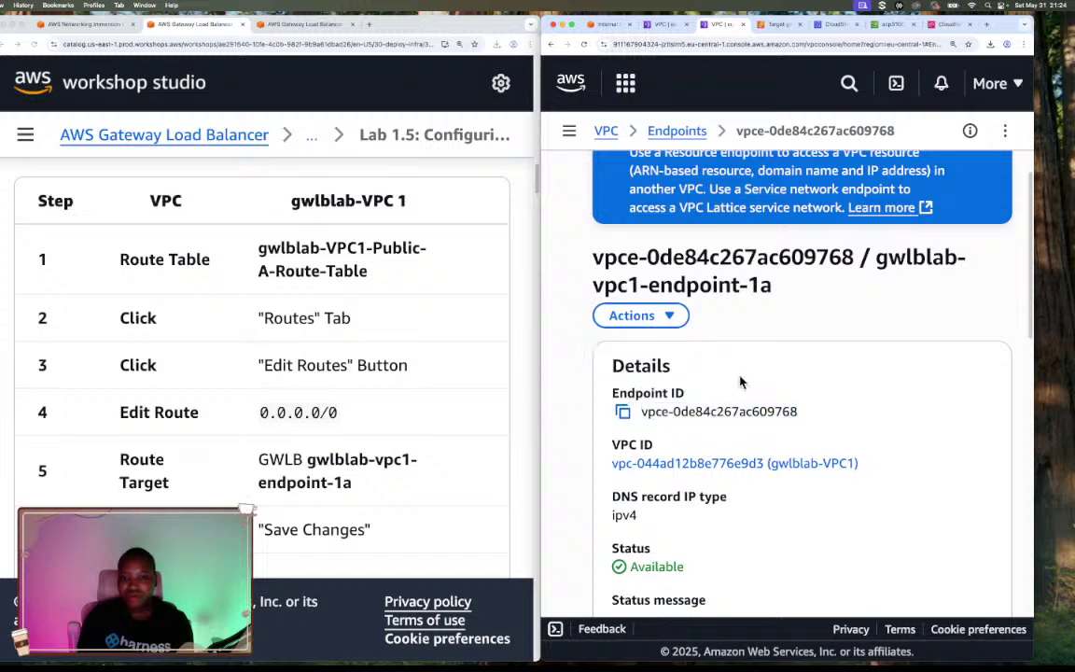
{"action": "left_click", "coordinate": [623, 412]}
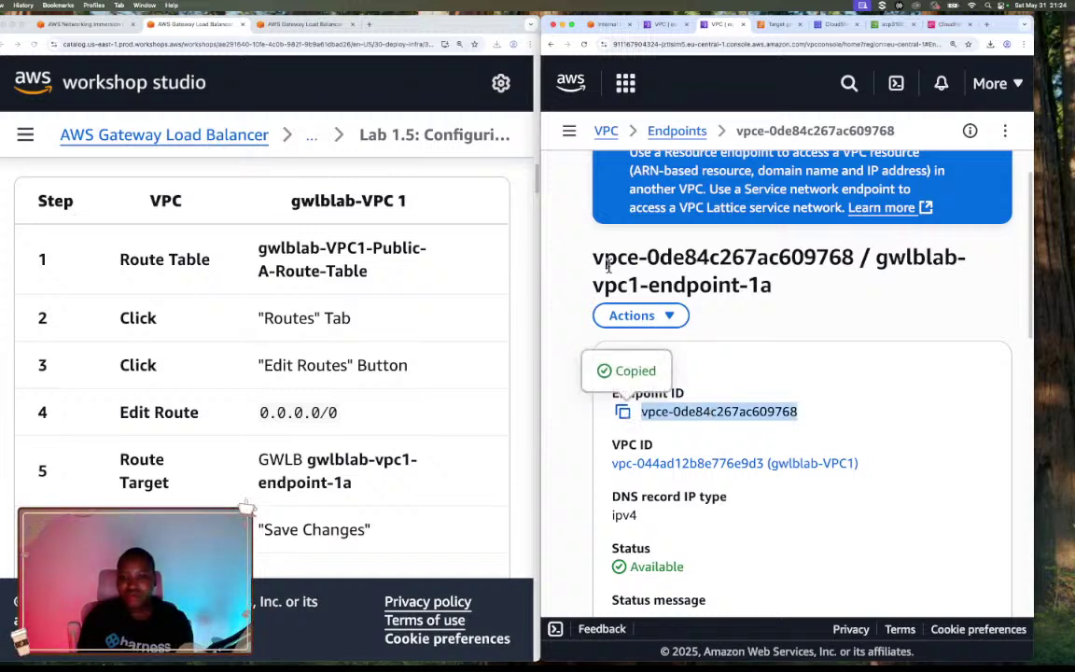
{"action": "left_click", "coordinate": [665, 26]}
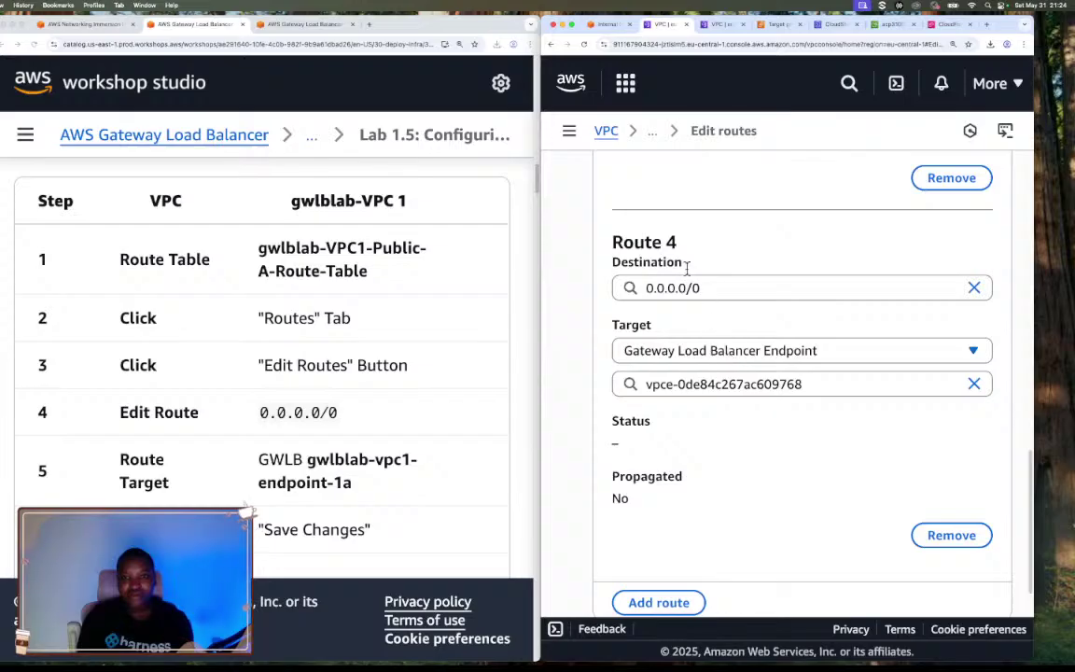
Discard the unsaved Route 4 by leaving for the VPC dashboard, and return to the saved routes in the editor
{"action": "left_click", "coordinate": [568, 131]}
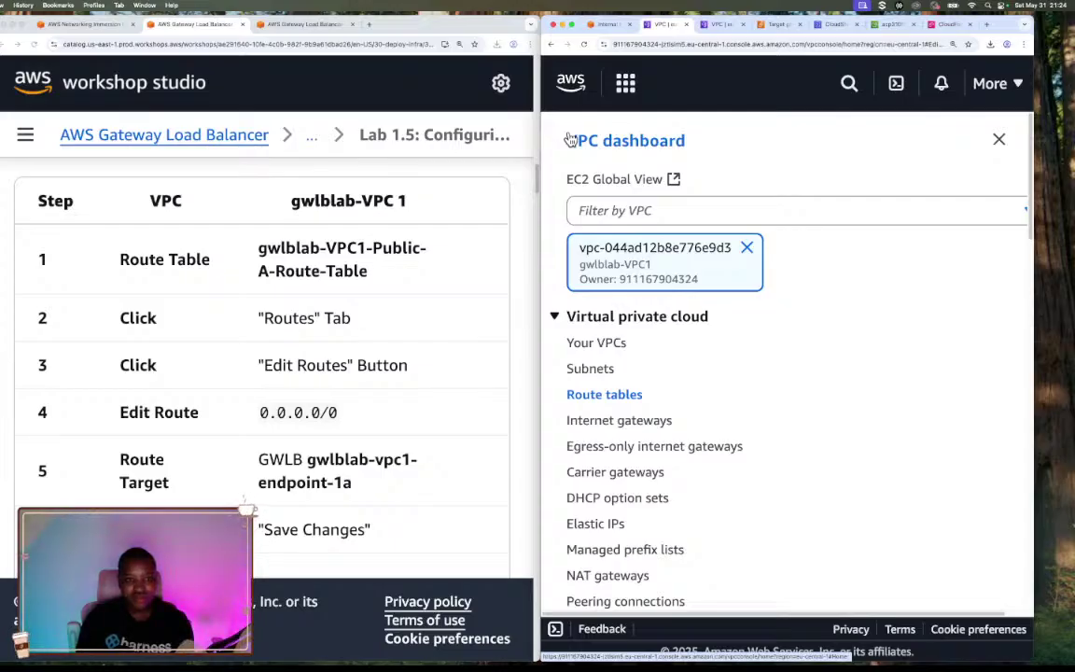
{"action": "left_click", "coordinate": [572, 140]}
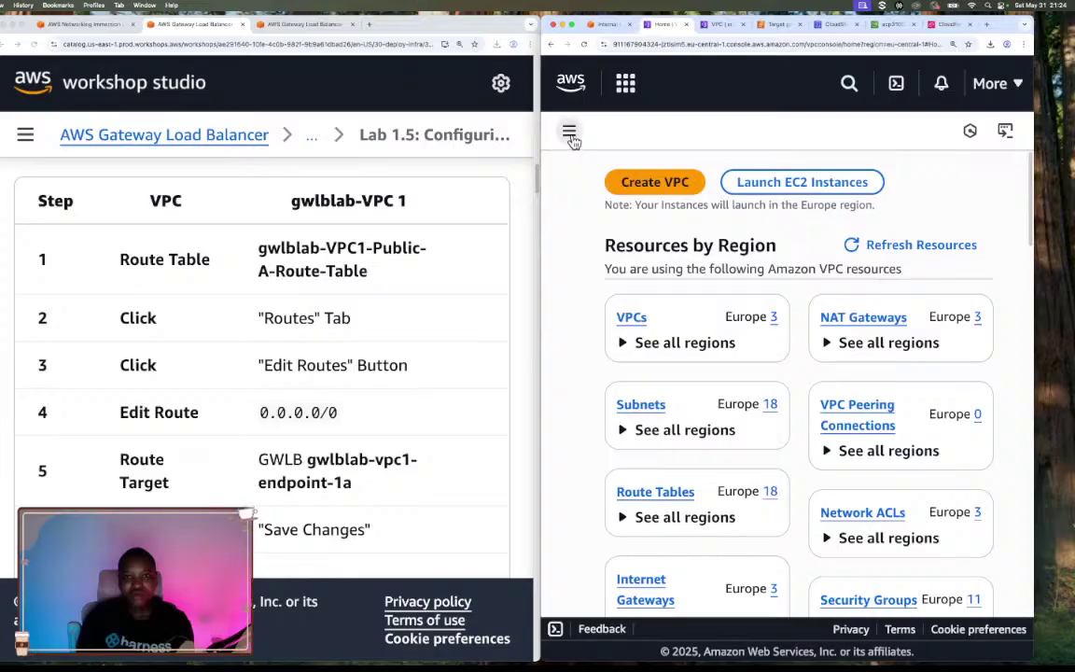
{"action": "left_click", "coordinate": [570, 133]}
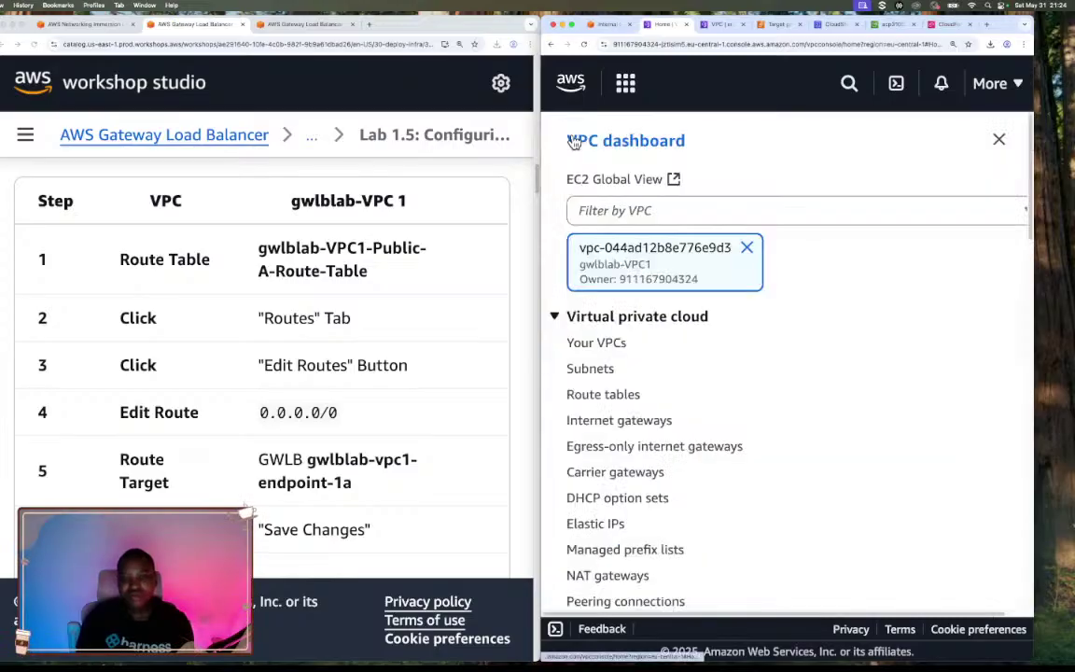
{"action": "left_click", "coordinate": [551, 45]}
{"action": "scroll", "coordinate": [796, 314], "scroll_direction": "down", "scroll_amount": 3}
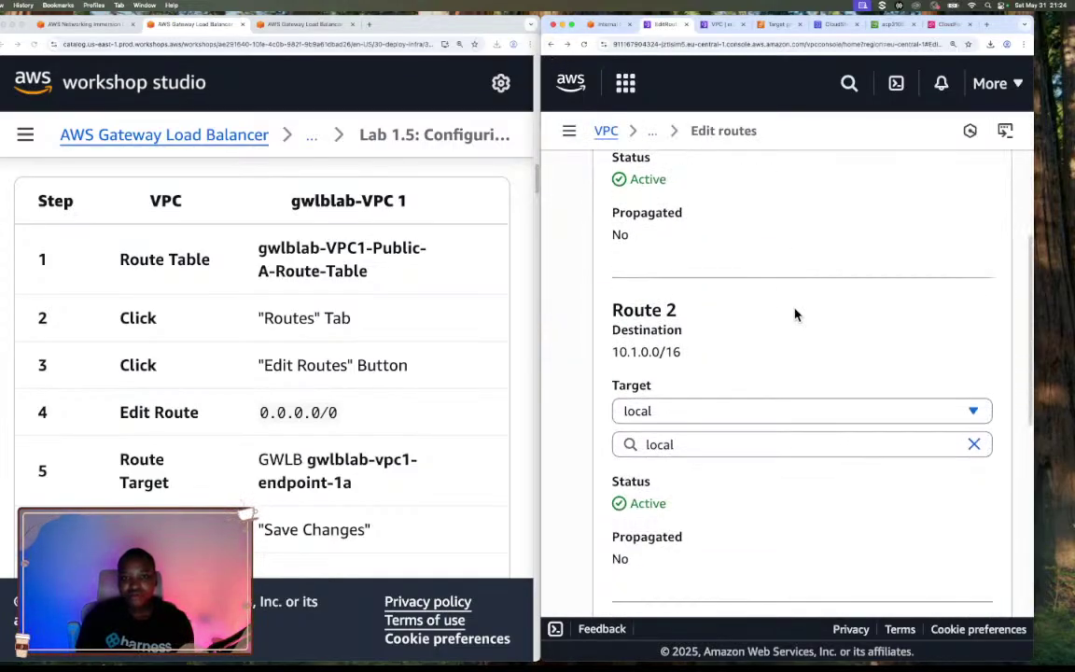
{"action": "scroll", "coordinate": [795, 315], "scroll_direction": "down", "scroll_amount": 6}
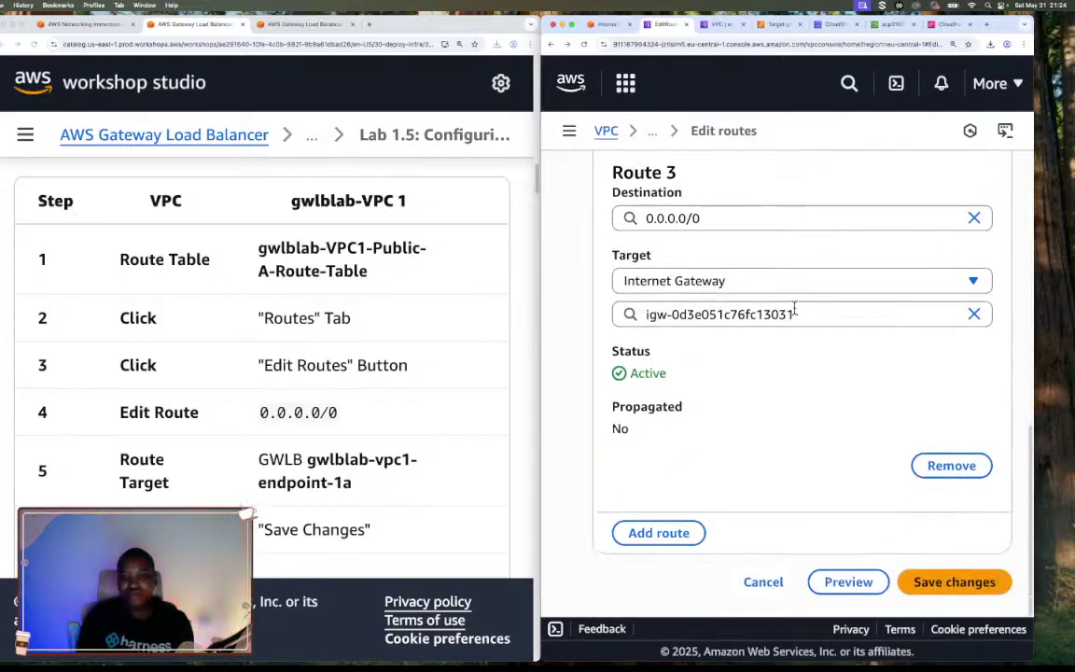
{"action": "left_click", "coordinate": [670, 532]}
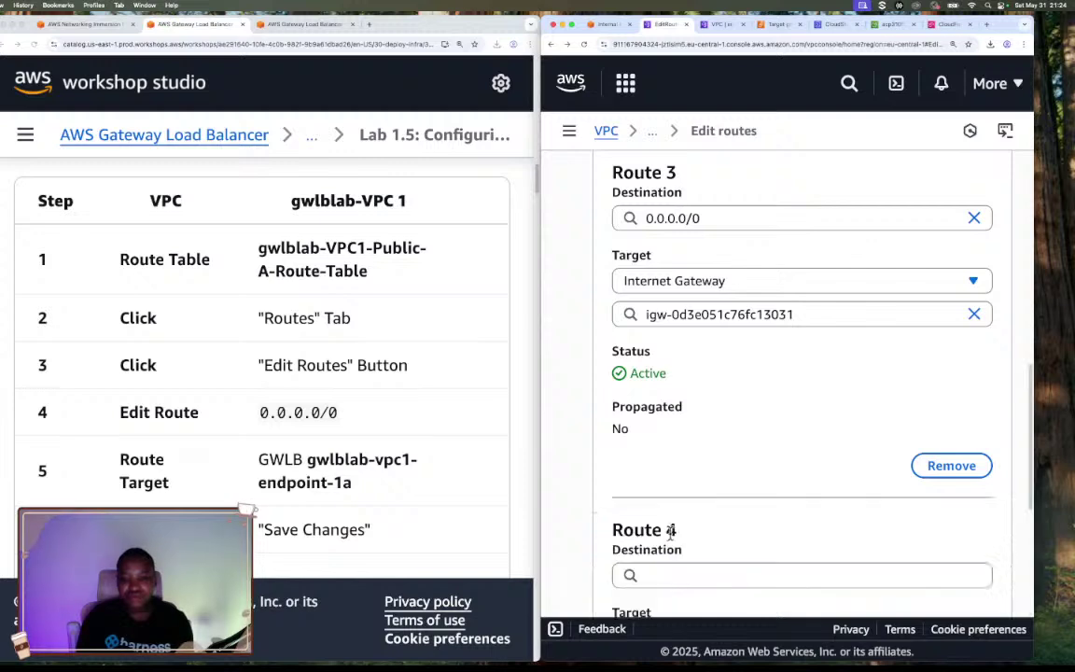
{"action": "scroll", "coordinate": [719, 504], "scroll_direction": "down", "scroll_amount": 3}
{"action": "left_click", "coordinate": [684, 322]}
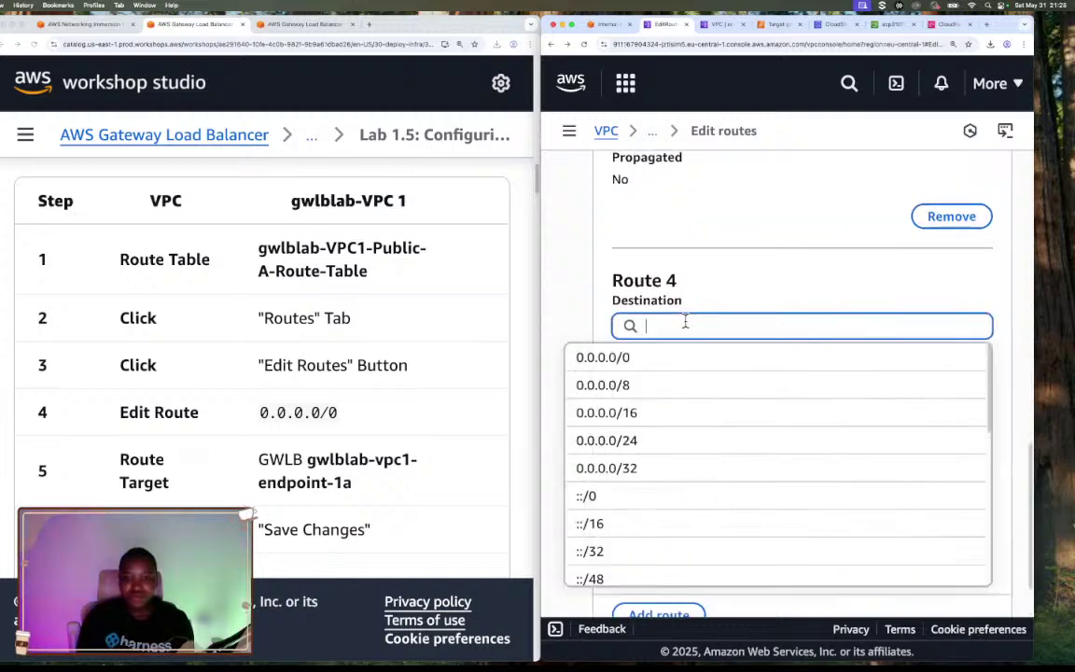
{"action": "left_click", "coordinate": [639, 364]}
{"action": "left_click", "coordinate": [709, 392]}
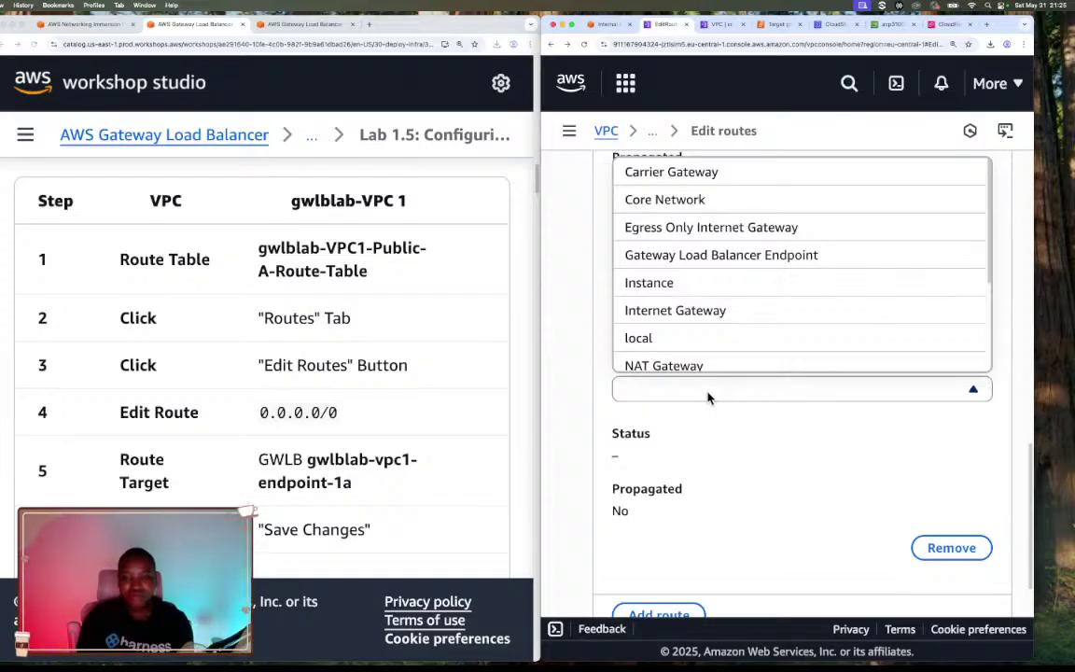
{"action": "left_click", "coordinate": [947, 548]}
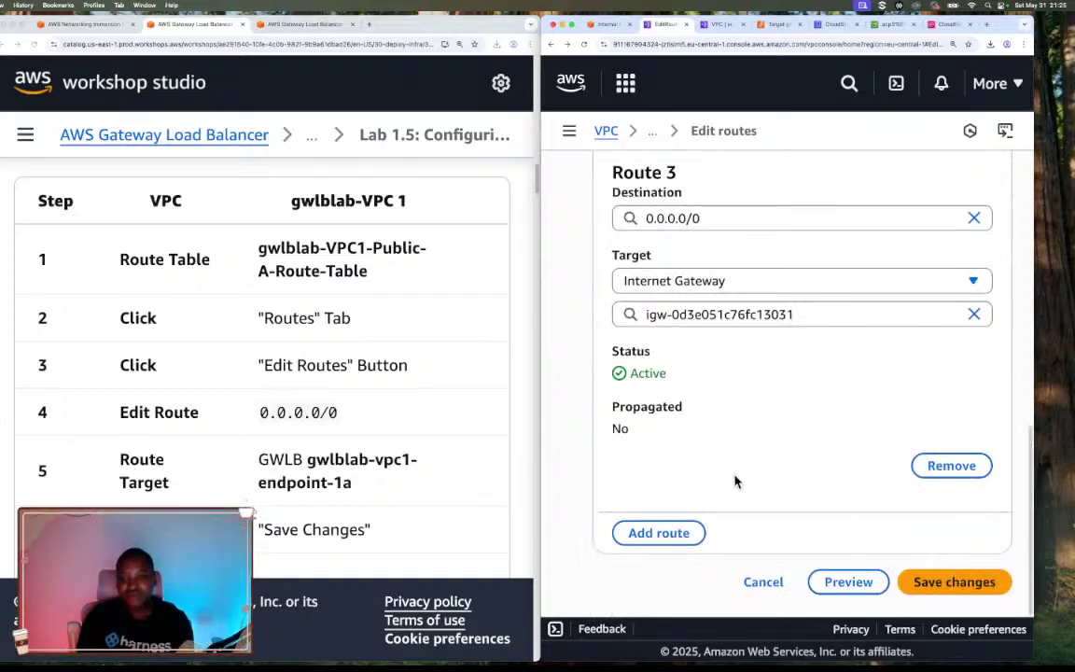
{"action": "scroll", "coordinate": [720, 377], "scroll_direction": "up", "scroll_amount": 3}
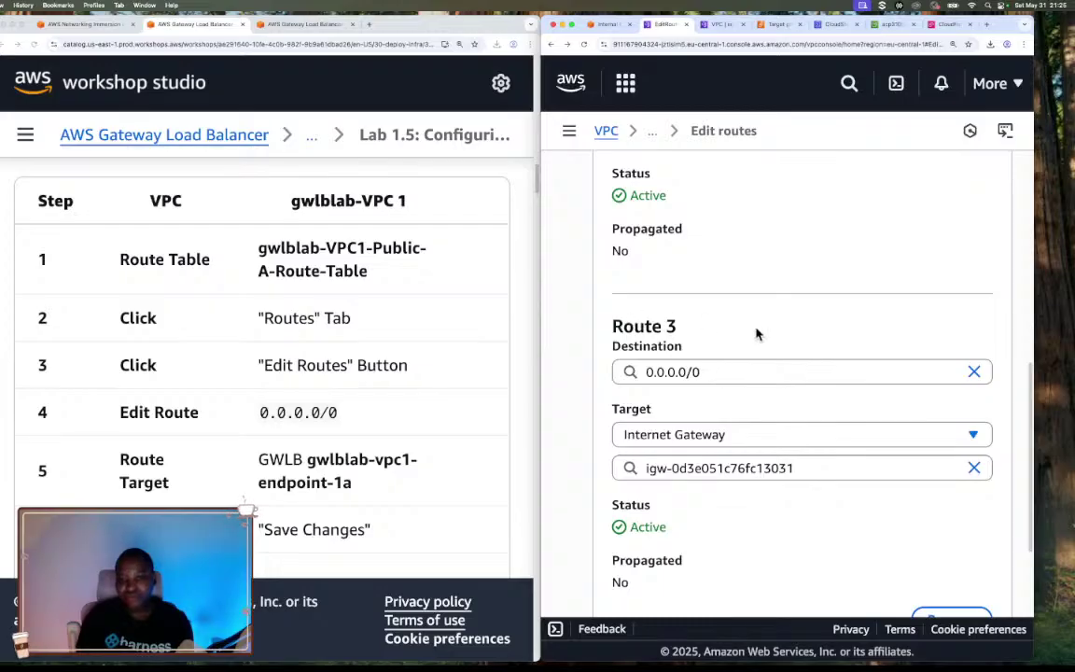
Try to save Route 3 (0.0.0.0/0) with its target changed to Gateway Load Balancer Endpoint vpce-0de84c267ac609768
{"action": "left_click", "coordinate": [719, 436]}
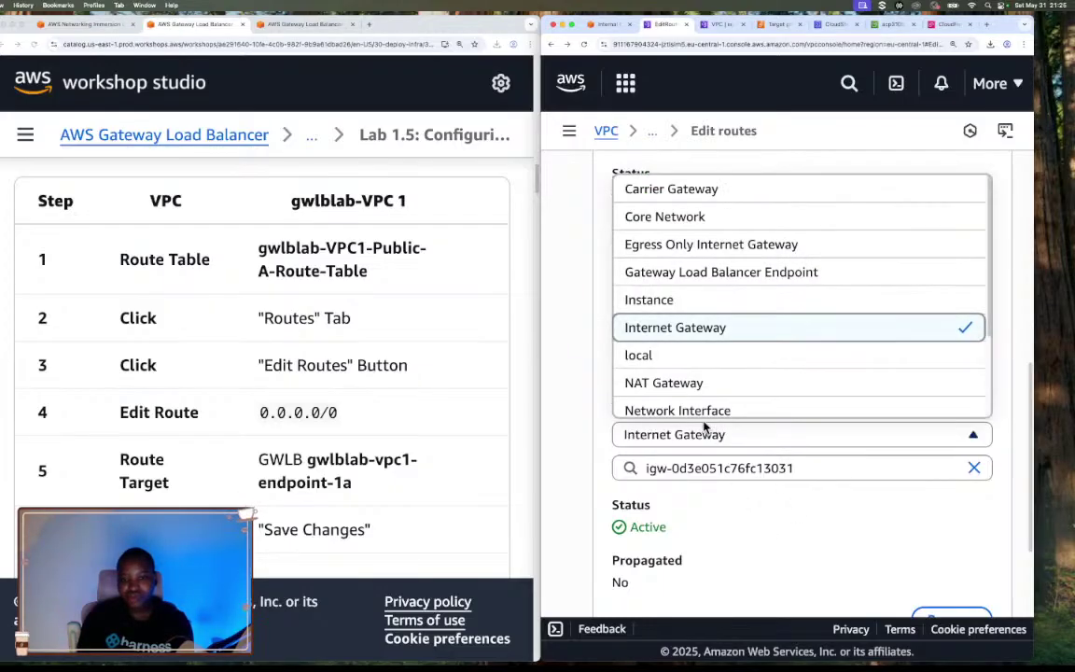
{"action": "left_click", "coordinate": [734, 271]}
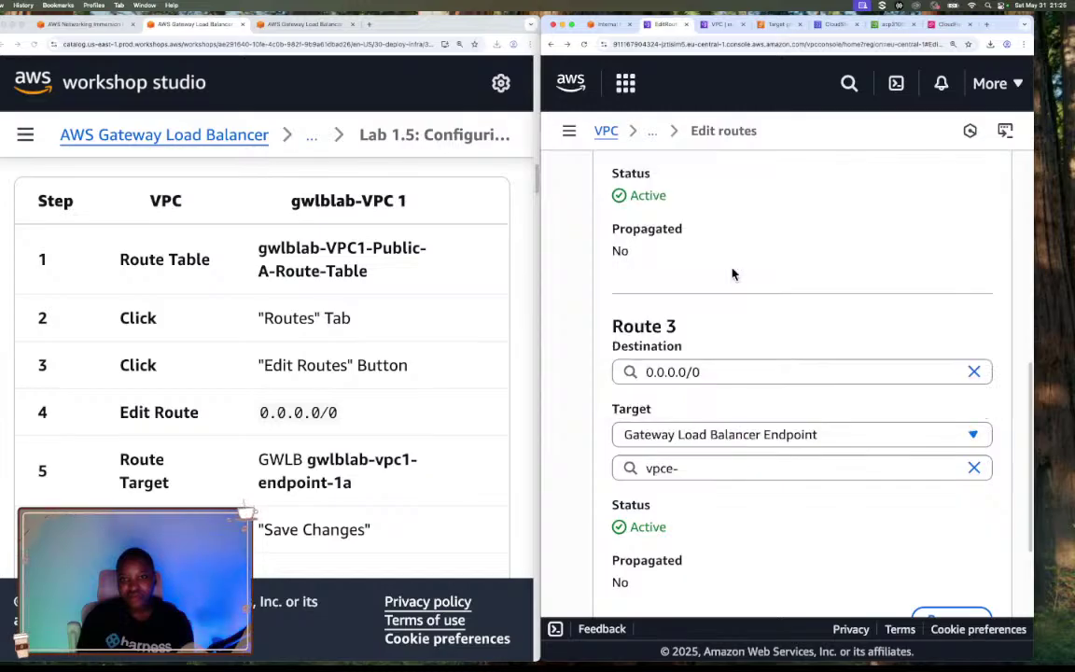
{"action": "left_click", "coordinate": [696, 466]}
{"action": "key", "text": "ctrl+a"}
{"action": "key", "text": "ctrl+v"}
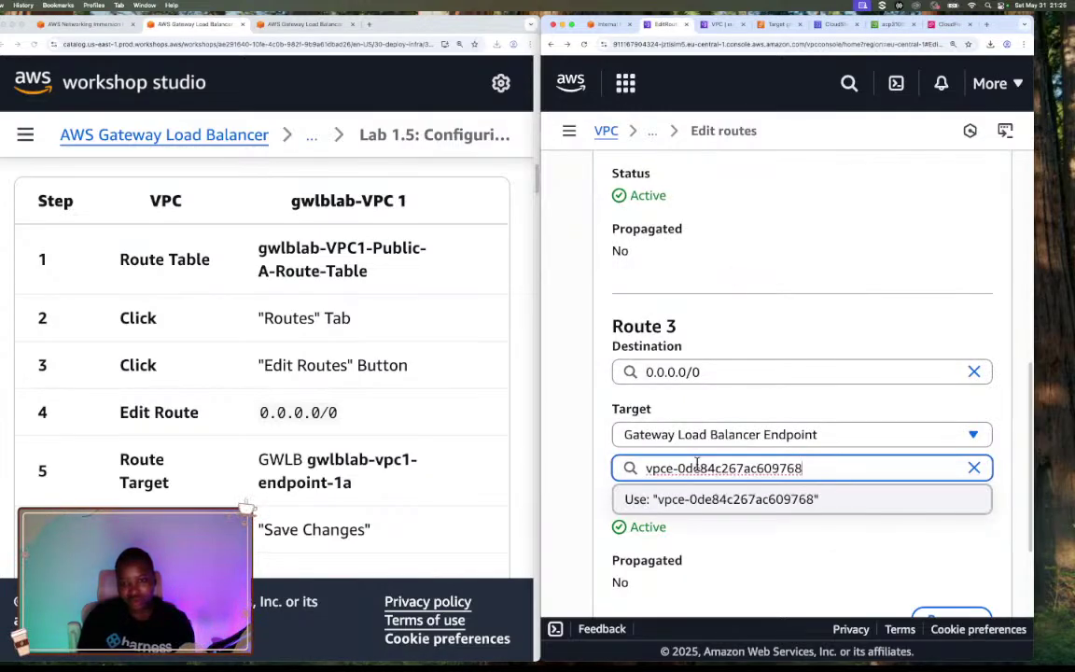
{"action": "left_click", "coordinate": [600, 474]}
{"action": "scroll", "coordinate": [947, 509], "scroll_direction": "down", "scroll_amount": 4}
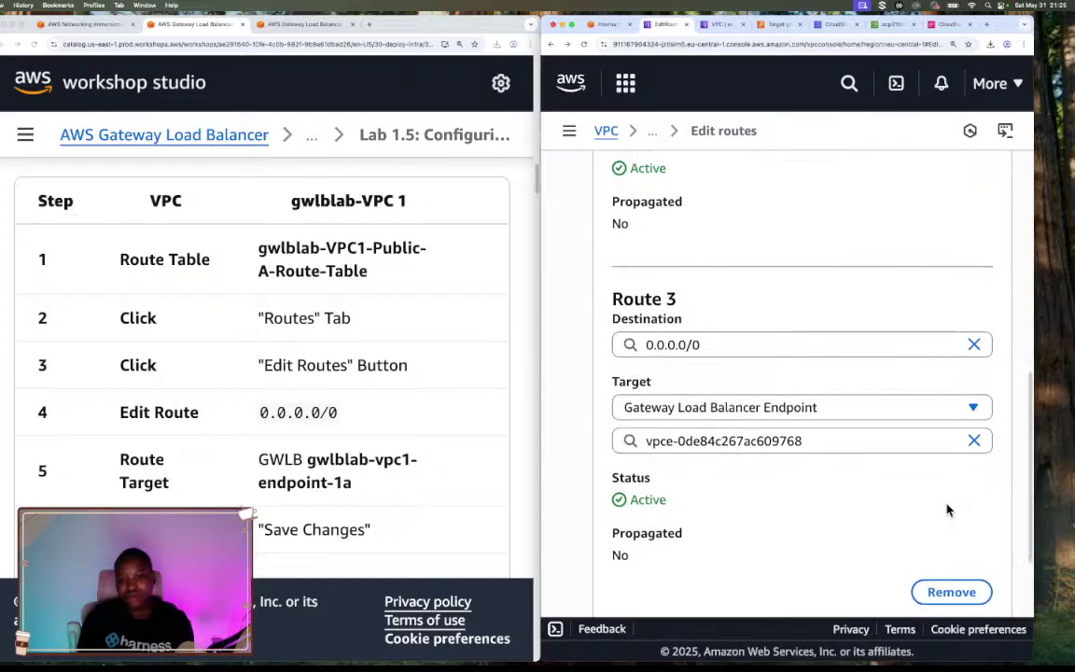
{"action": "left_click", "coordinate": [980, 590]}
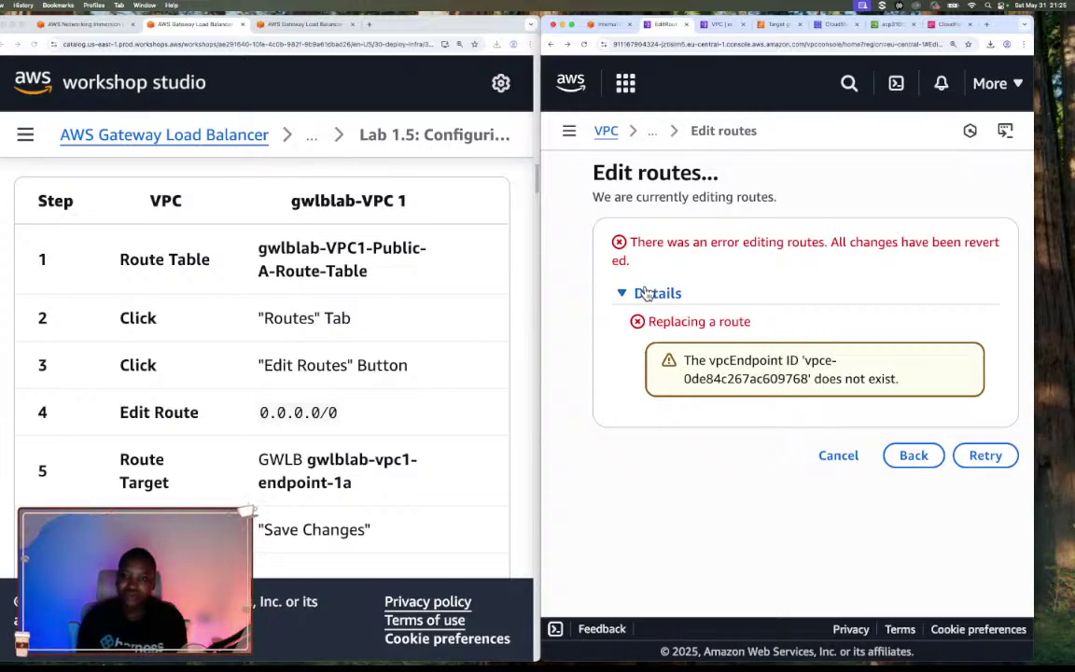
Check the details of gwlblab-vpc1-endpoint-1a and locate its entry in the full list of VPC endpoints
{"action": "left_click", "coordinate": [712, 25]}
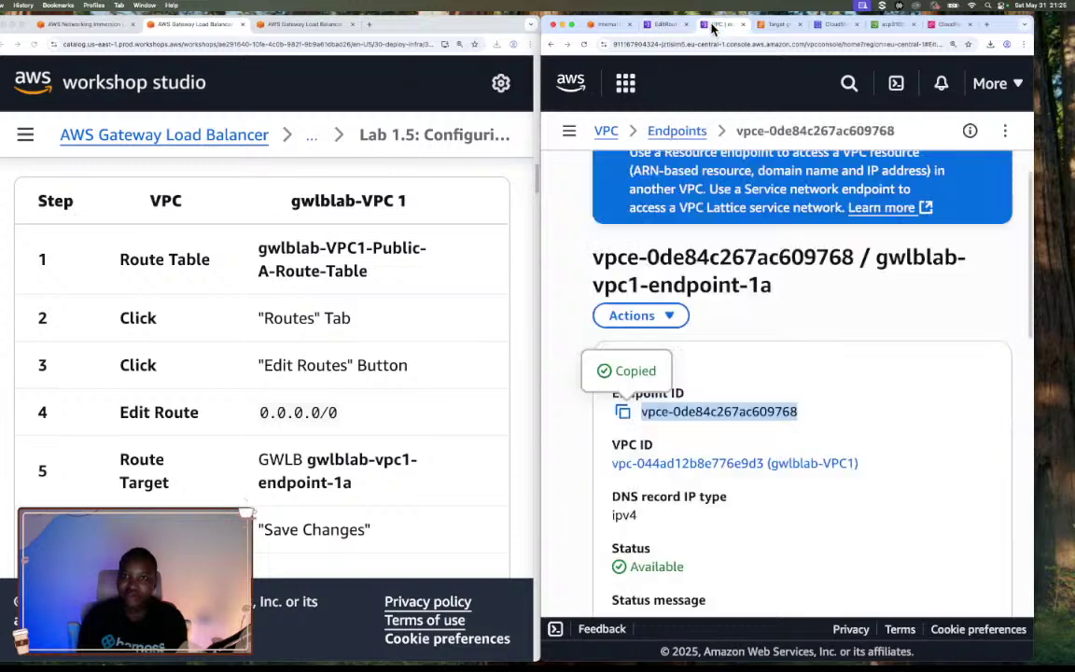
{"action": "scroll", "coordinate": [794, 268], "scroll_direction": "down", "scroll_amount": 1}
{"action": "scroll", "coordinate": [794, 271], "scroll_direction": "up", "scroll_amount": 2}
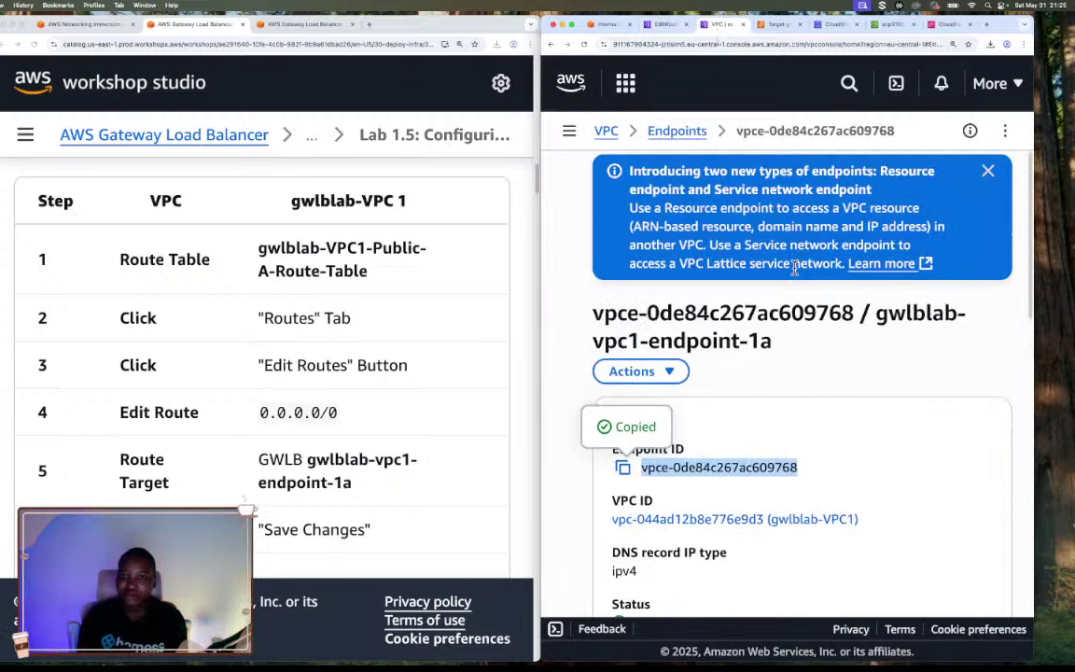
{"action": "left_click", "coordinate": [685, 132]}
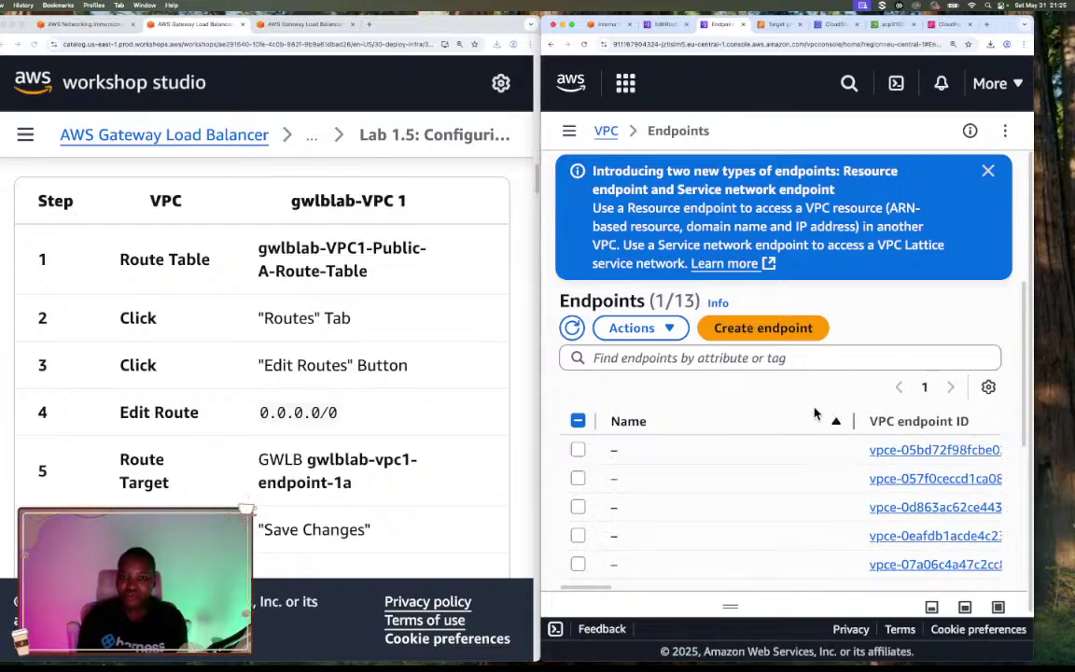
{"action": "scroll", "coordinate": [824, 472], "scroll_direction": "down", "scroll_amount": 5}
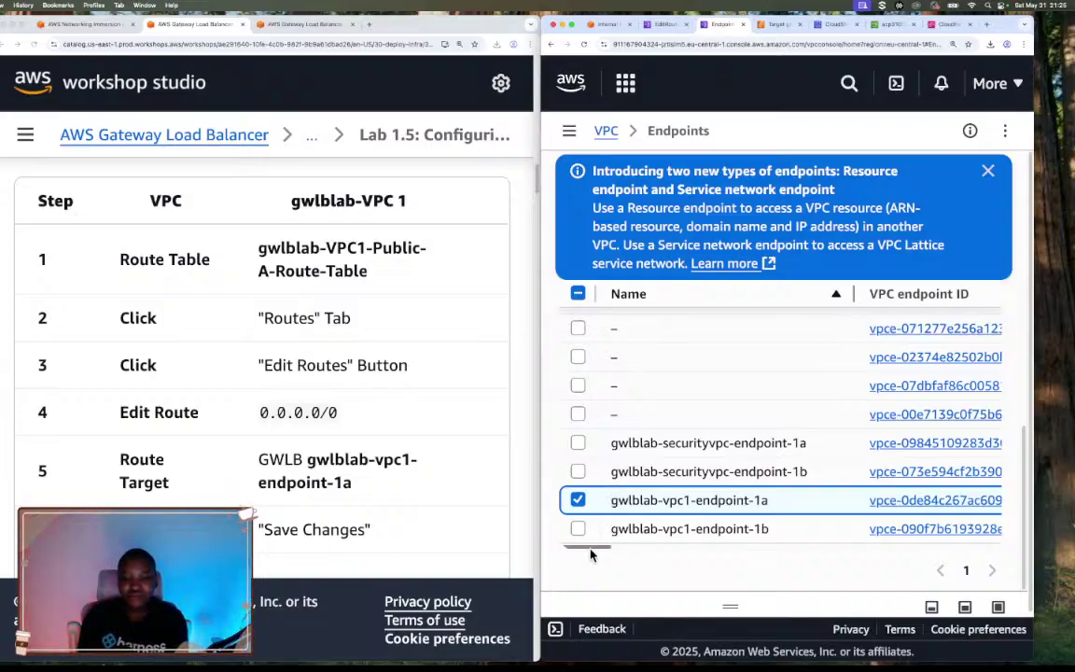
{"action": "left_click_drag", "start_coordinate": [589, 549], "coordinate": [546, 550]}
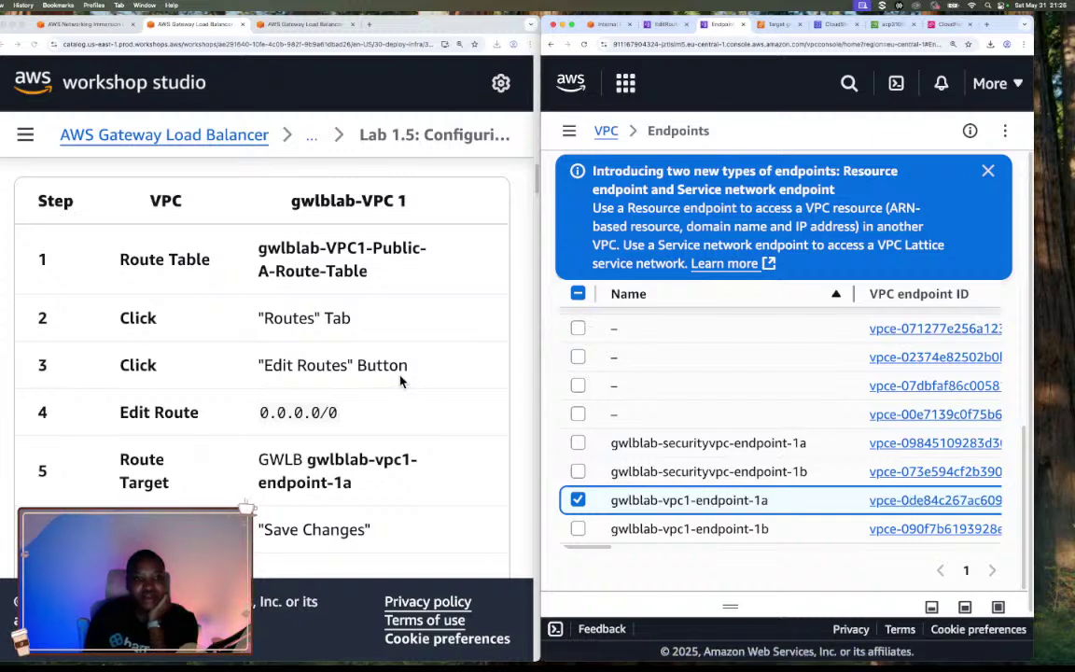
Reread the workshop's route configuration table and confirm that its steps apply to gwlblab-VPC 1
{"action": "scroll", "coordinate": [399, 382], "scroll_direction": "up", "scroll_amount": 3}
{"action": "scroll", "coordinate": [401, 381], "scroll_direction": "up", "scroll_amount": 1}
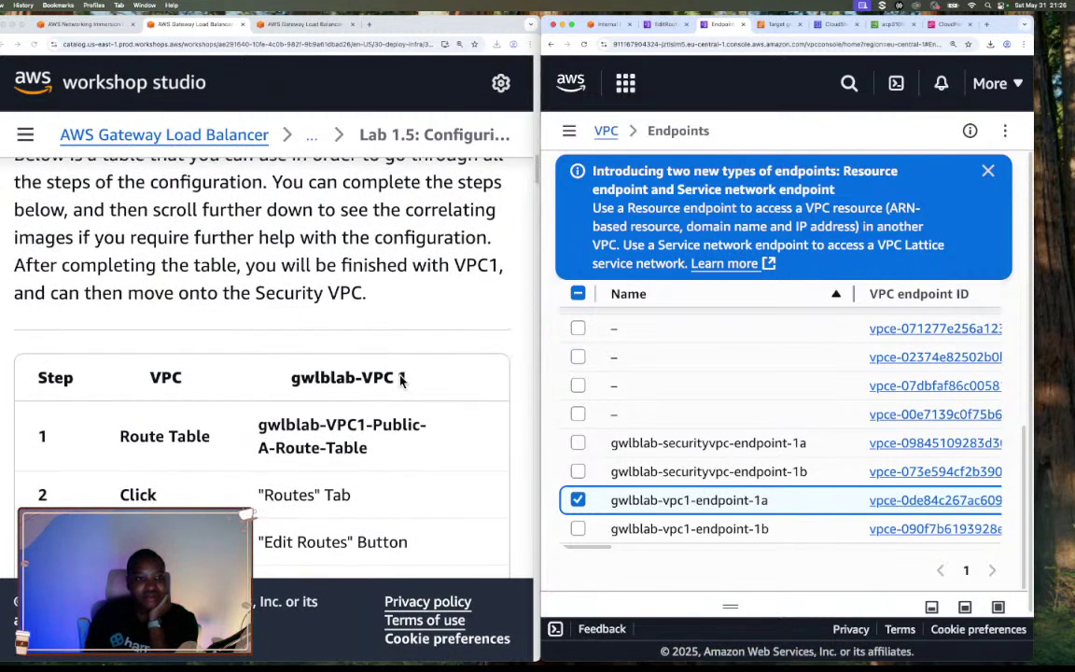
{"action": "scroll", "coordinate": [401, 379], "scroll_direction": "up", "scroll_amount": 5}
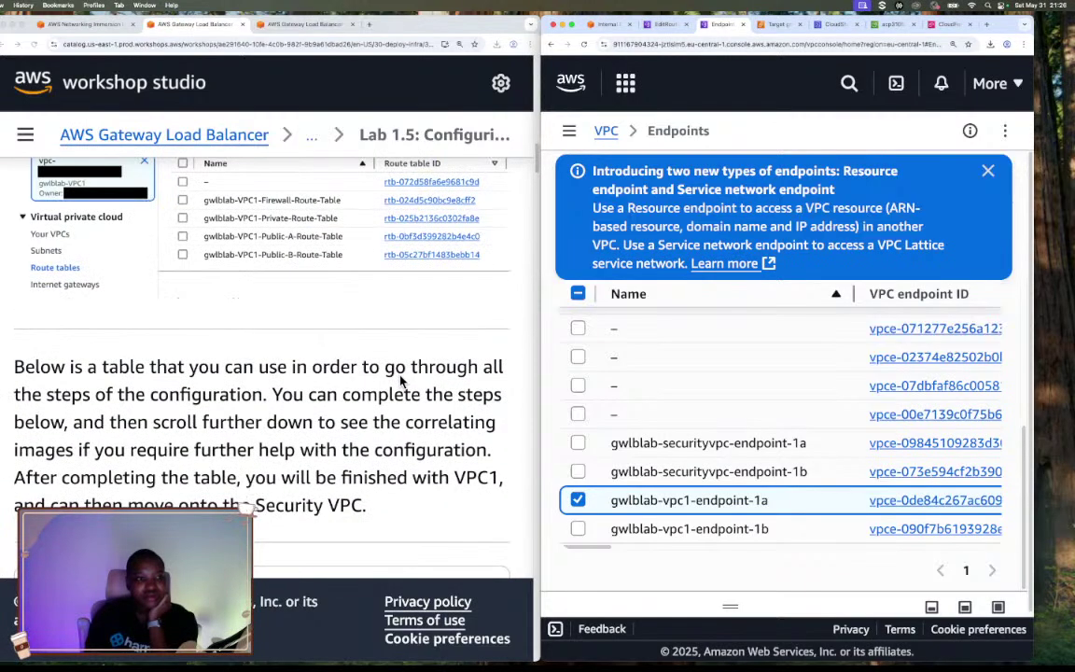
{"action": "scroll", "coordinate": [400, 382], "scroll_direction": "down", "scroll_amount": 8}
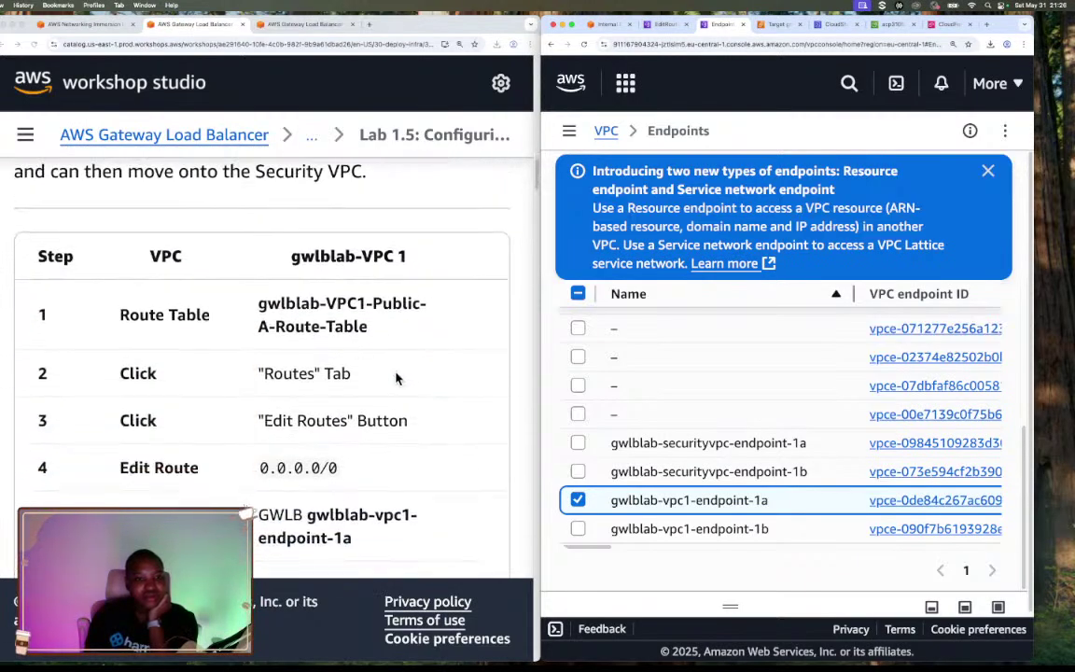
{"action": "triple_click", "coordinate": [421, 252]}
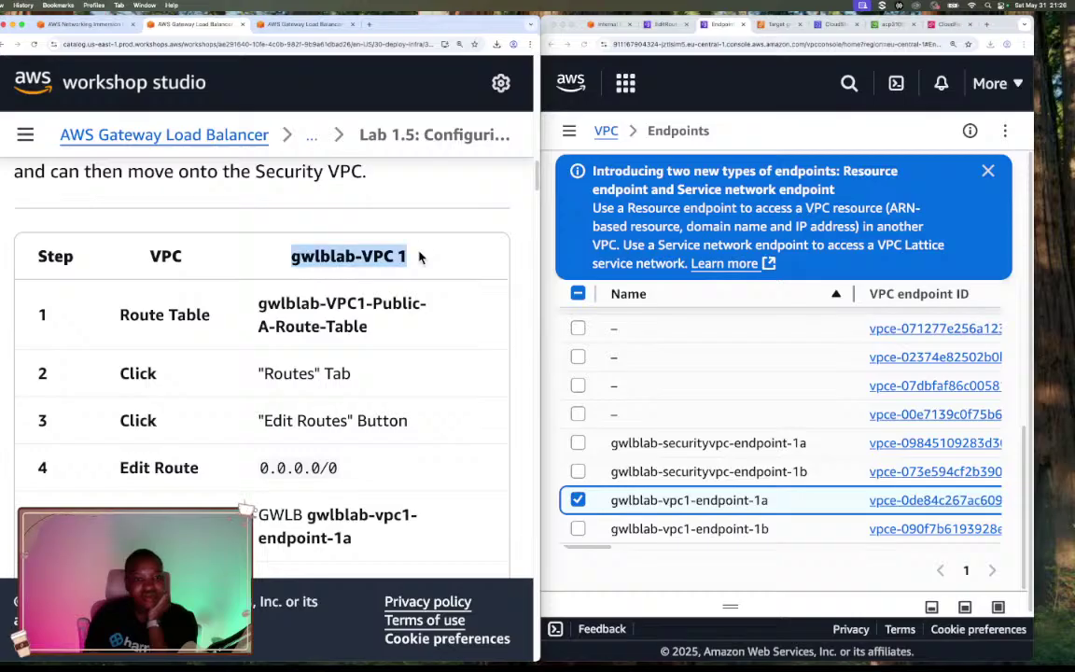
Leave the failed route edit, open gwlblab-VPC1-Public-A-Route-Table from the route tables list, and check its 0.0.0.0/0 route
{"action": "left_click", "coordinate": [665, 28]}
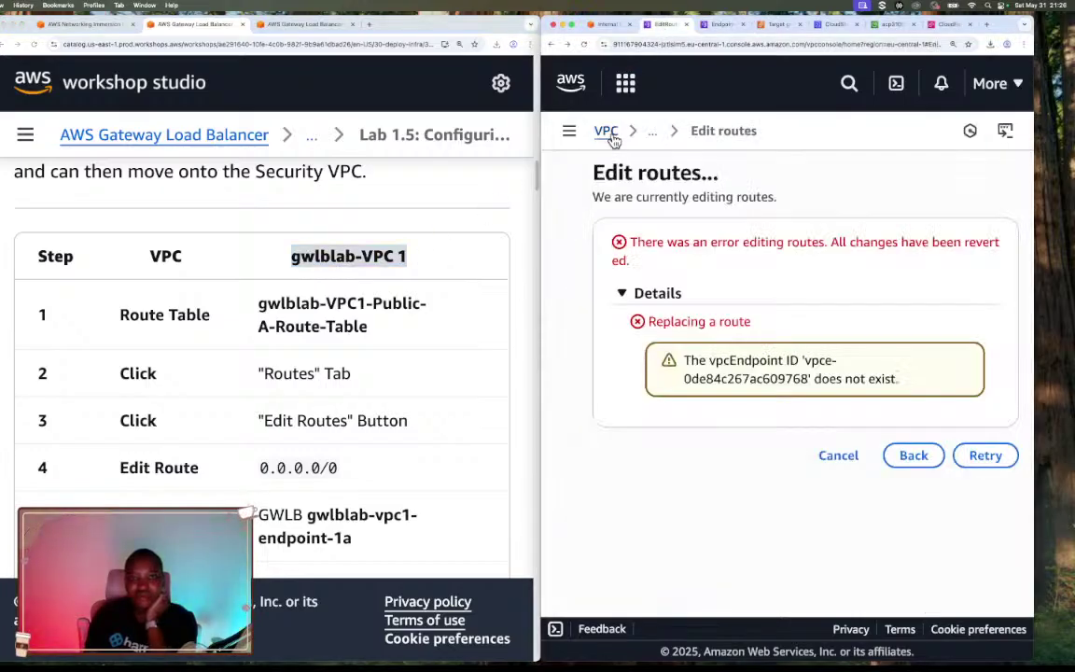
{"action": "left_click", "coordinate": [569, 133]}
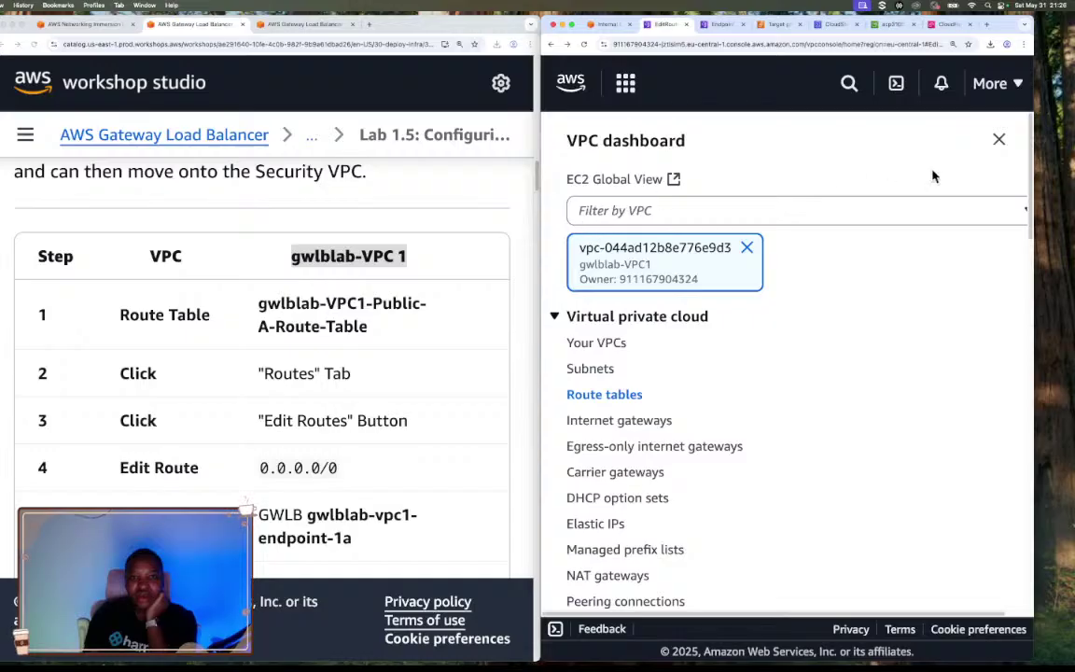
{"action": "left_click", "coordinate": [623, 393]}
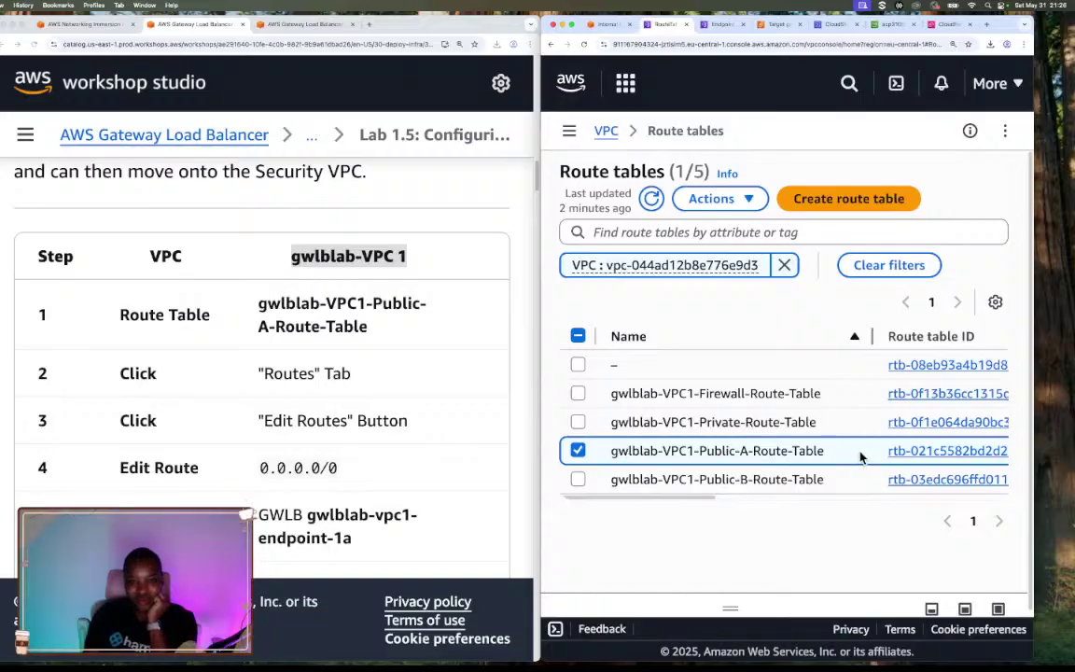
{"action": "left_click", "coordinate": [946, 453]}
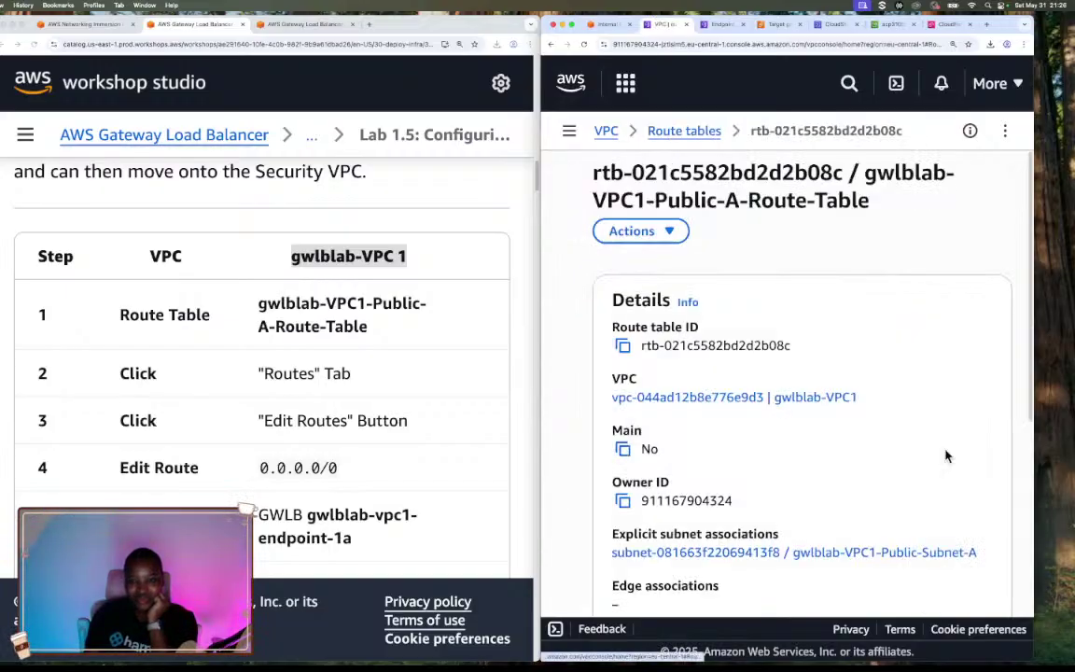
{"action": "scroll", "coordinate": [838, 432], "scroll_direction": "down", "scroll_amount": 5}
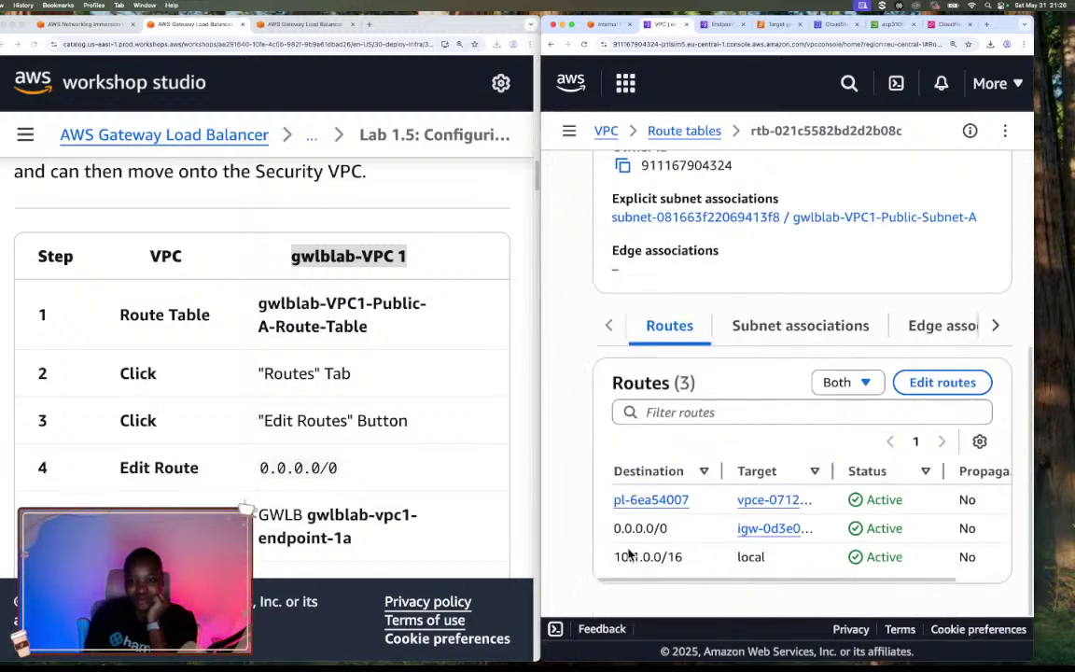
{"action": "left_click_drag", "start_coordinate": [613, 528], "coordinate": [969, 524]}
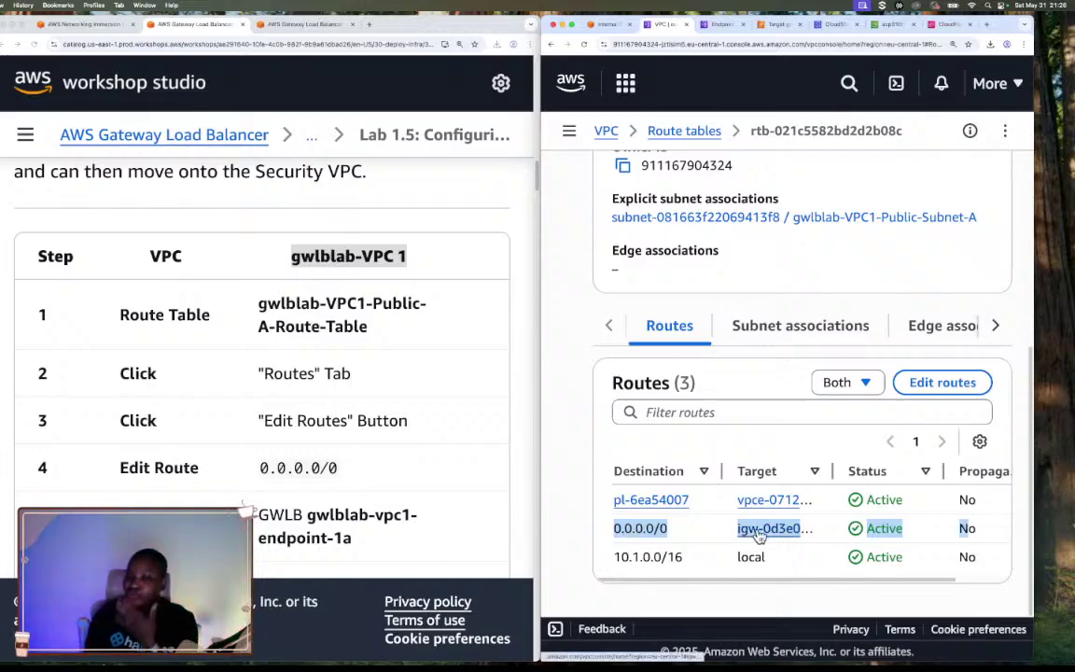
Open the table's routes for editing and change Route 3's target type to Gateway Load Balancer Endpoint
{"action": "left_click", "coordinate": [943, 382]}
{"action": "scroll", "coordinate": [794, 510], "scroll_direction": "down", "scroll_amount": 10}
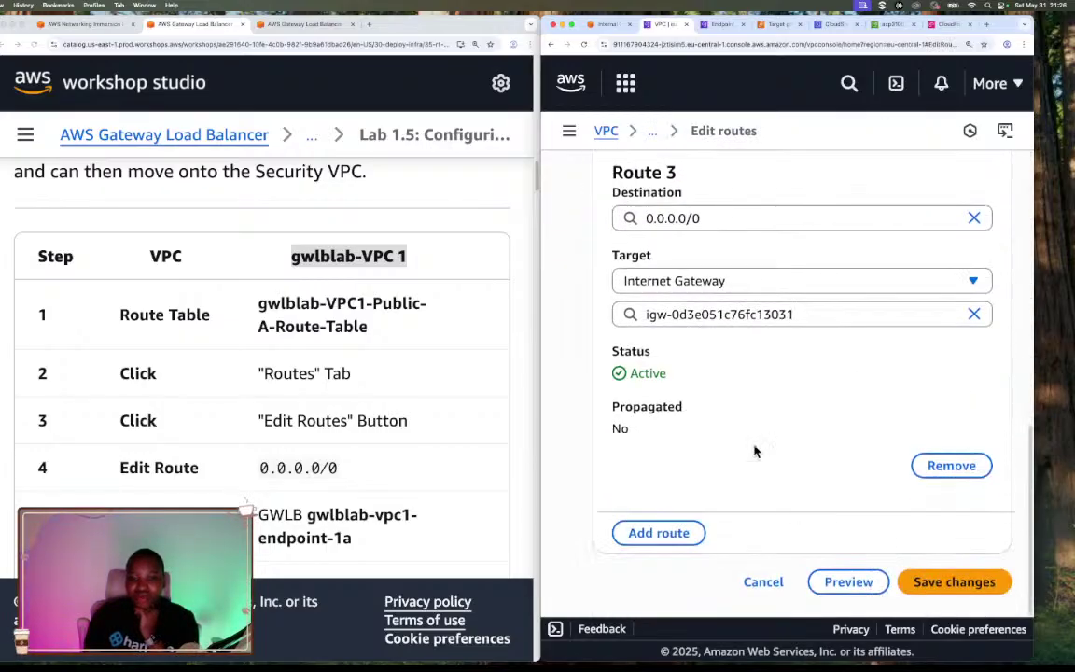
{"action": "left_click", "coordinate": [812, 282]}
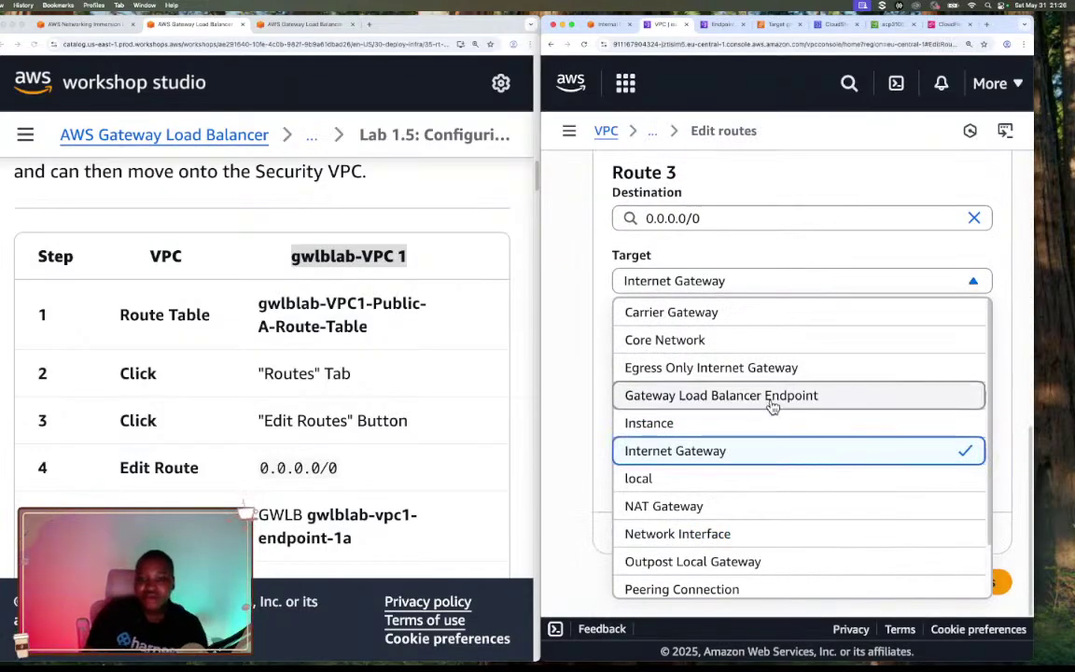
{"action": "scroll", "coordinate": [773, 406], "scroll_direction": "down", "scroll_amount": 3}
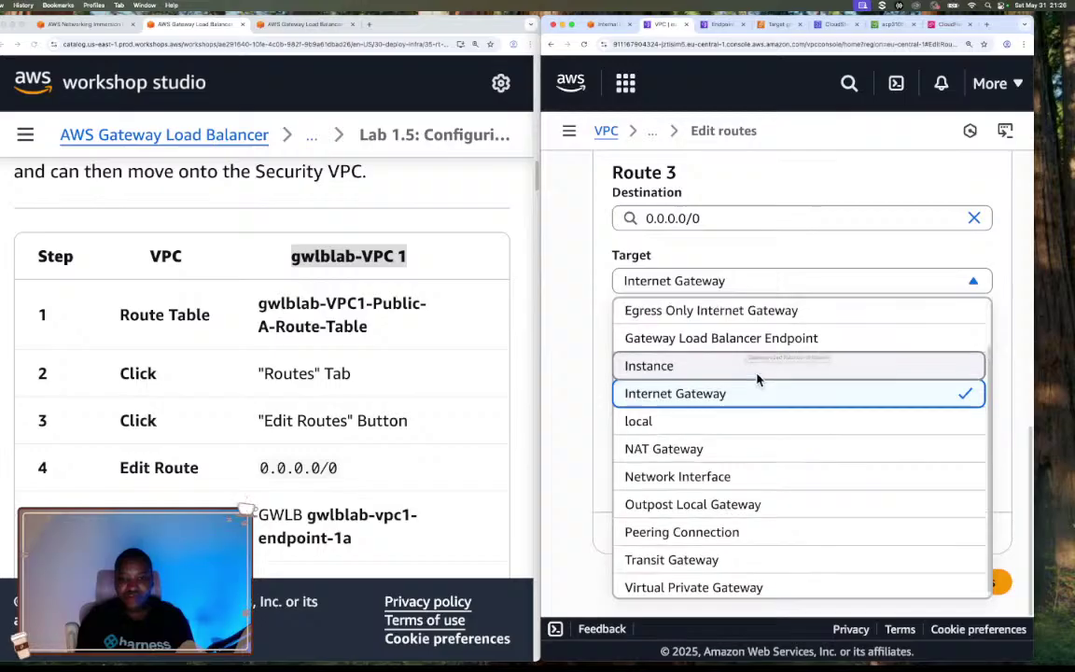
{"action": "scroll", "coordinate": [756, 377], "scroll_direction": "up", "scroll_amount": 2}
{"action": "left_click", "coordinate": [723, 395]}
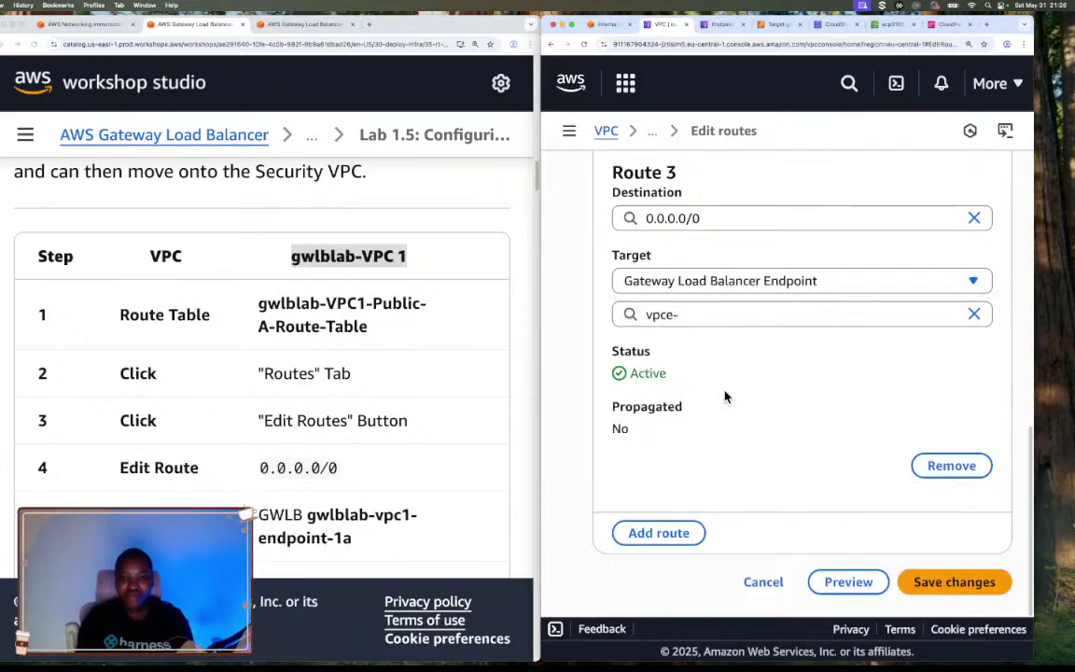
Set Route 3's endpoint ID to vpce-0de84c267ac609768, keeping Gateway Load Balancer Endpoint as the target type and removing the duplicated prefix
{"action": "left_click", "coordinate": [707, 322]}
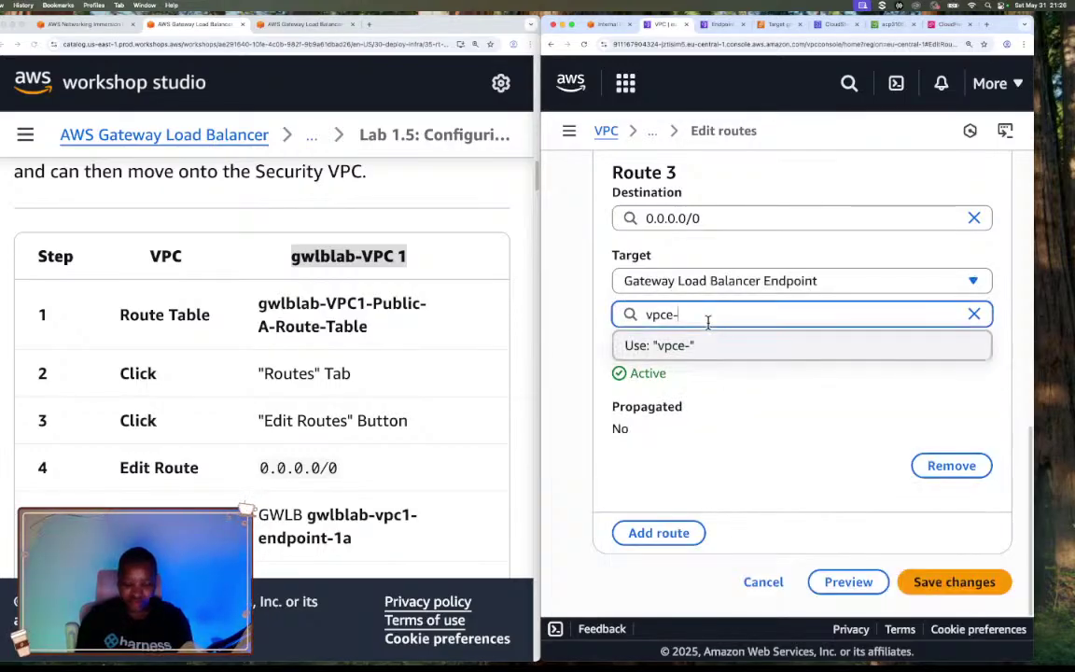
{"action": "key", "text": "ctrl+a"}
{"action": "type", "text": "vpce-"}
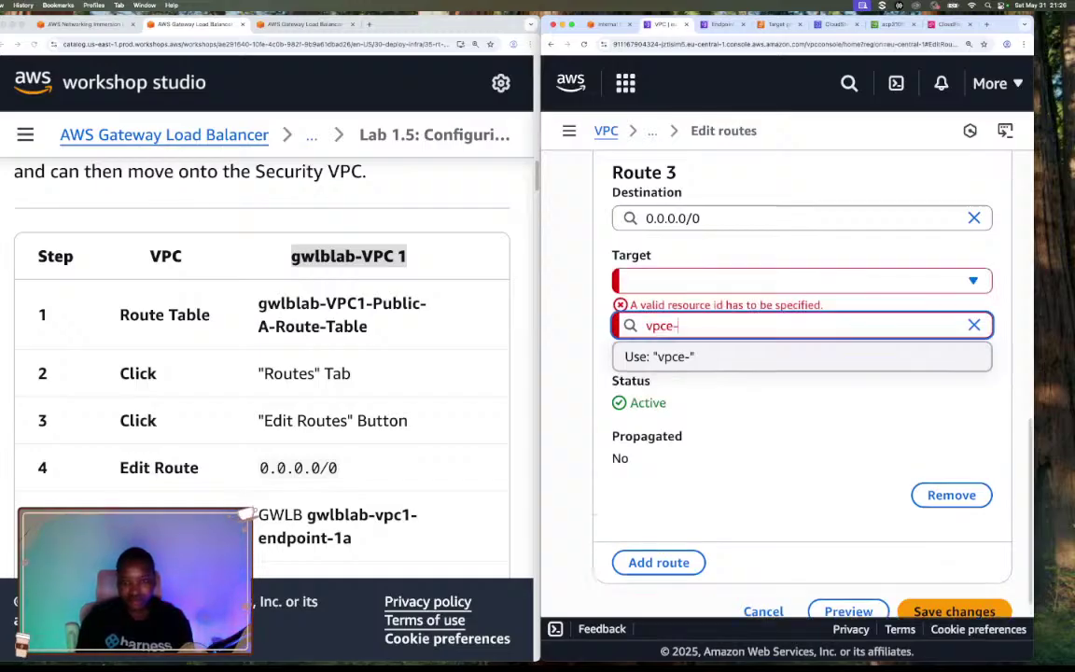
{"action": "left_click", "coordinate": [701, 285]}
{"action": "left_click", "coordinate": [672, 395]}
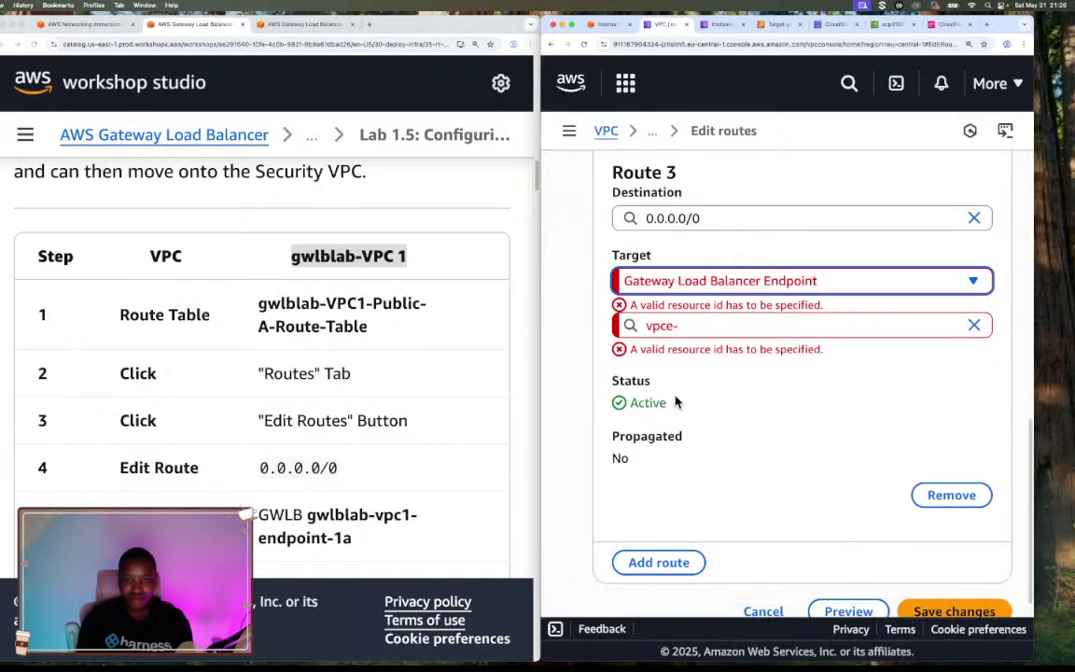
{"action": "left_click", "coordinate": [704, 327]}
{"action": "type", "text": "vpce-0de84c267ac609768"}
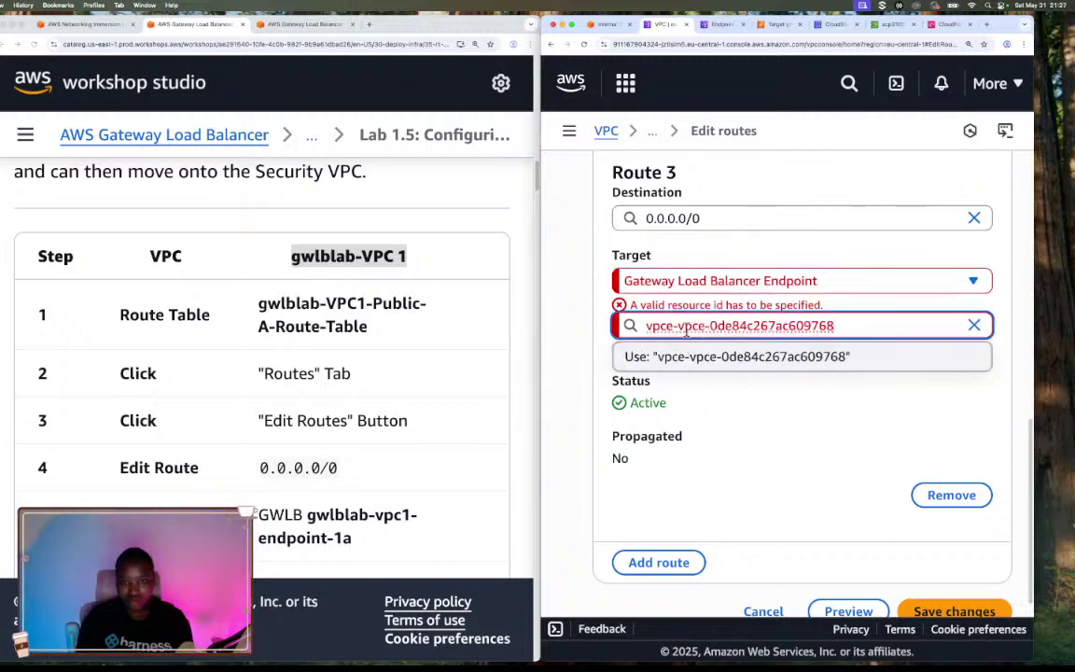
{"action": "left_click_drag", "start_coordinate": [679, 326], "coordinate": [700, 326]}
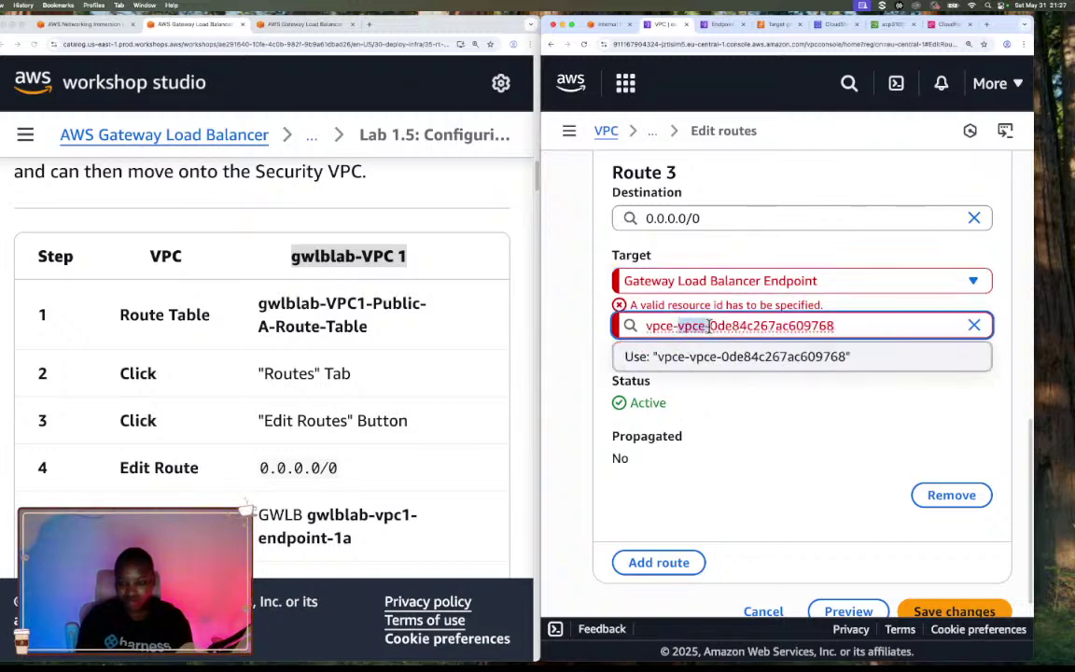
{"action": "key", "text": "BackSpace"}
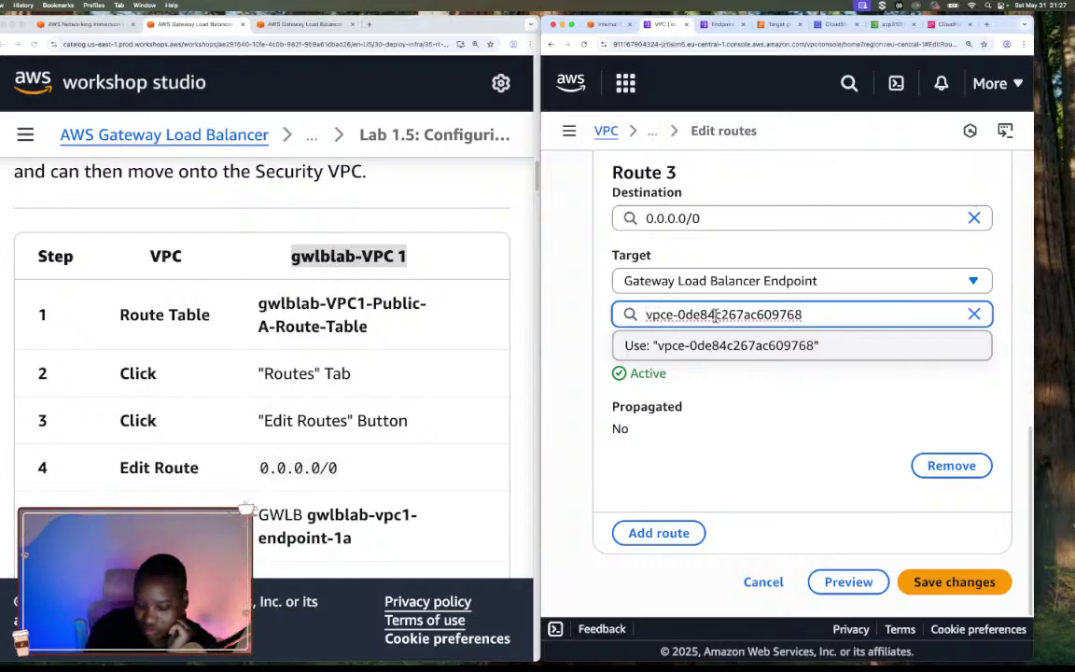
{"action": "left_click", "coordinate": [808, 346]}
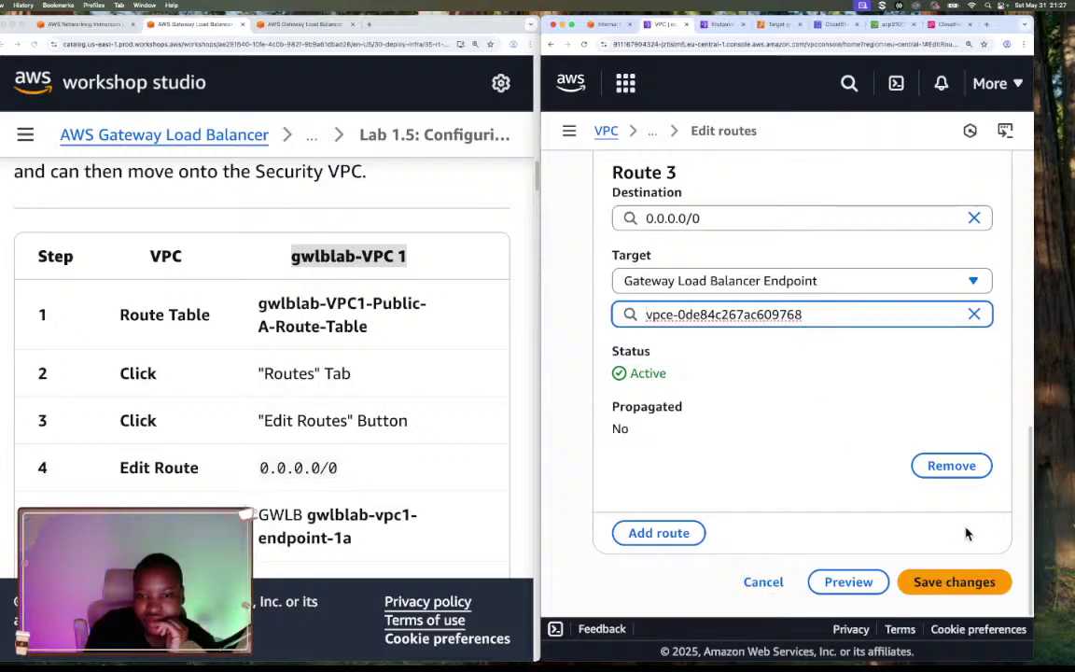
Try to save the route changes, retry once, and go back to Route 3 in the editor
{"action": "scroll", "coordinate": [717, 487], "scroll_direction": "up", "scroll_amount": 2}
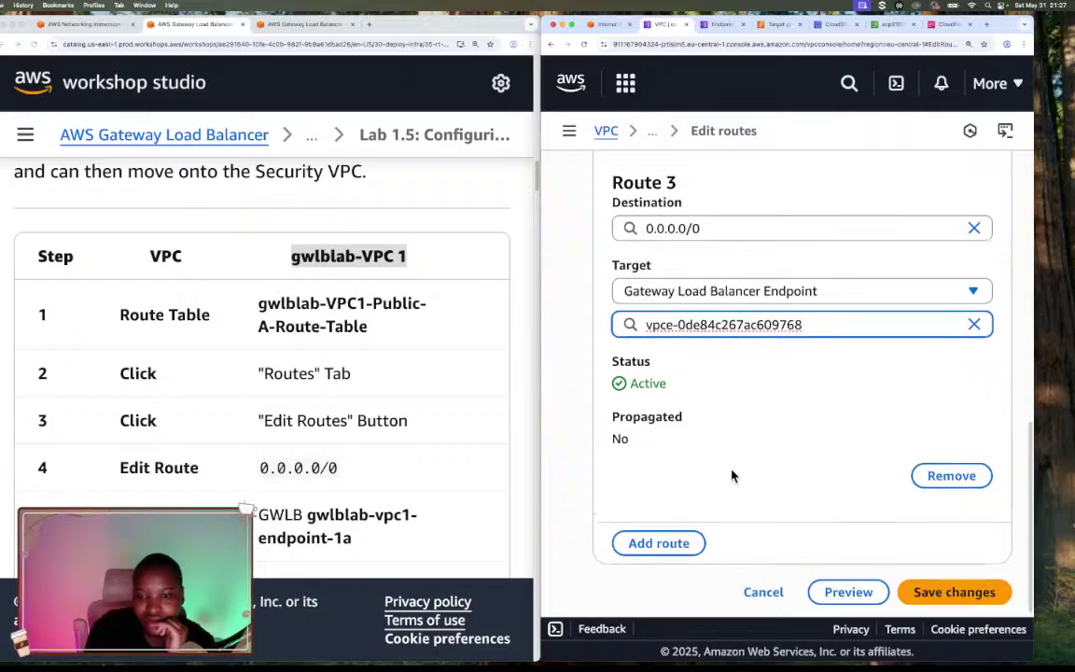
{"action": "scroll", "coordinate": [764, 442], "scroll_direction": "down", "scroll_amount": 2}
{"action": "left_click", "coordinate": [914, 581]}
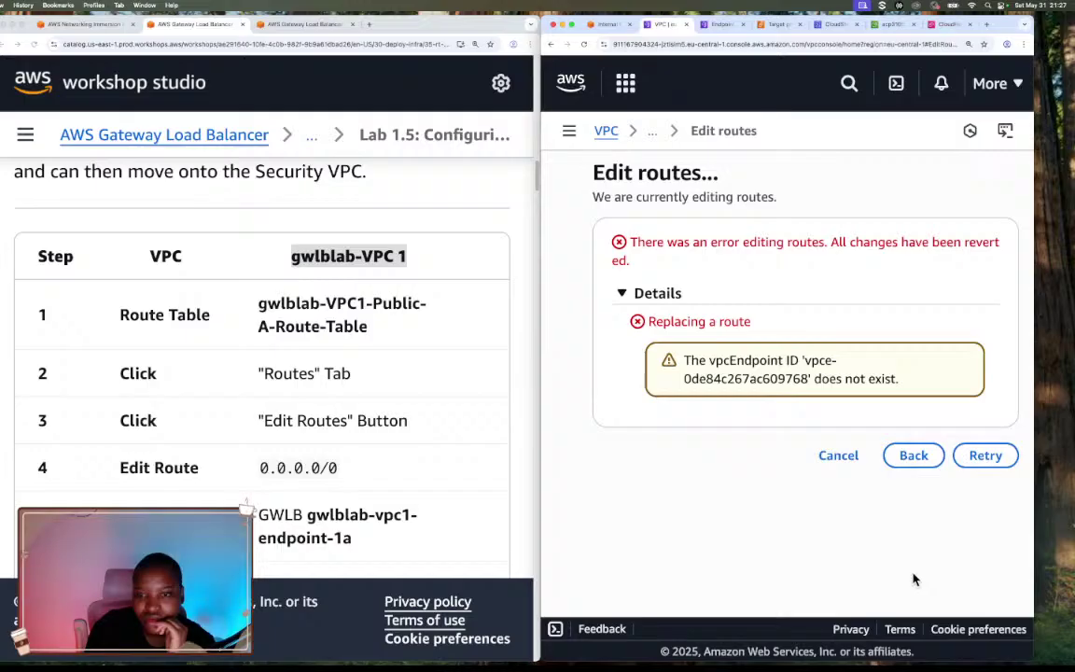
{"action": "left_click", "coordinate": [977, 457]}
{"action": "left_click", "coordinate": [906, 457]}
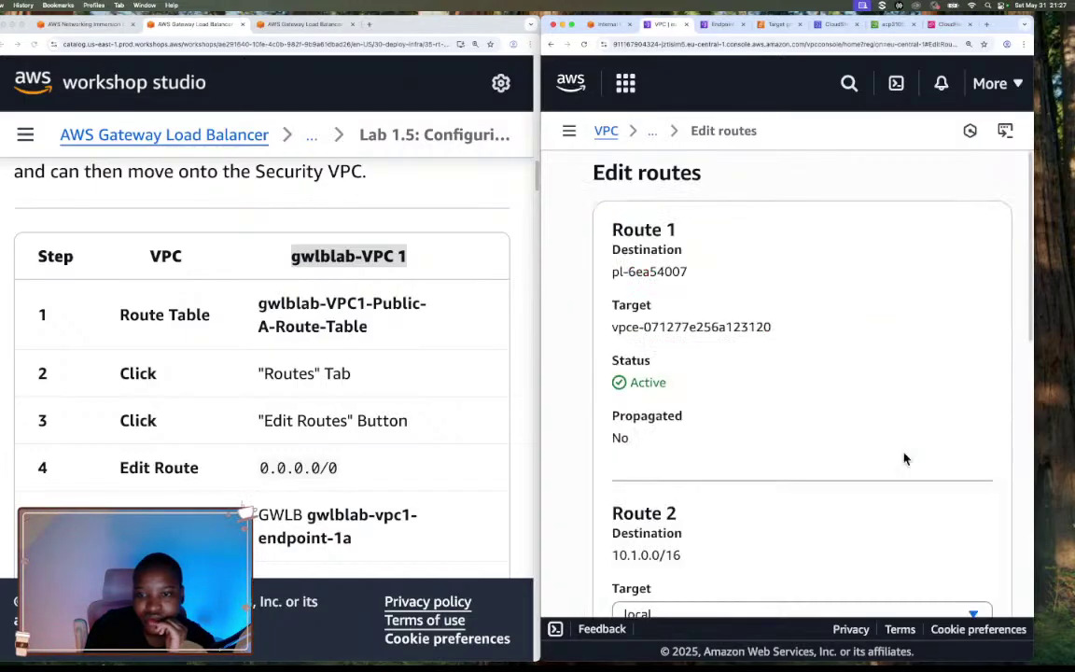
{"action": "scroll", "coordinate": [822, 525], "scroll_direction": "down", "scroll_amount": 10}
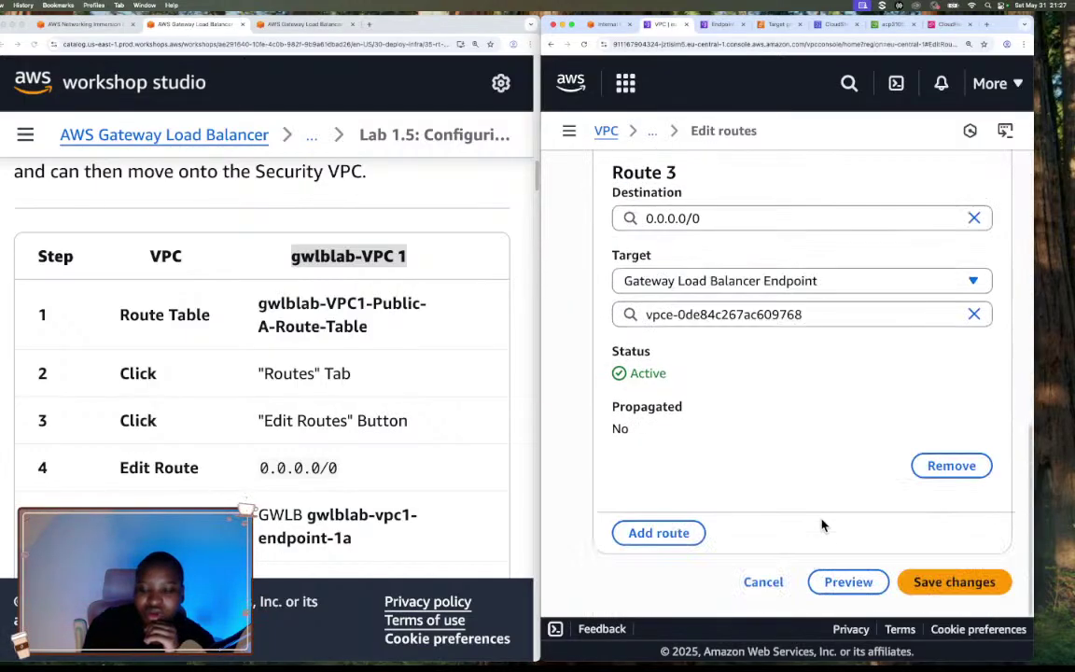
Preview the 0.0.0.0/0 route change, widen the preview columns to read the full target, and try to save the routes
{"action": "left_click", "coordinate": [863, 582]}
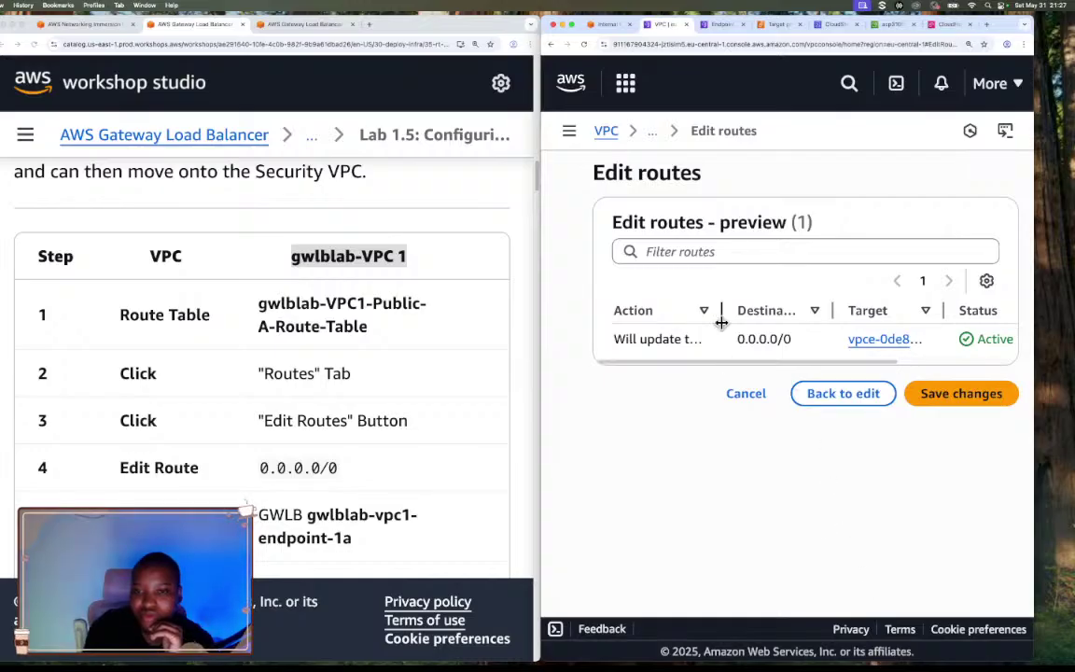
{"action": "scroll", "coordinate": [734, 360], "scroll_direction": "right", "scroll_amount": 5}
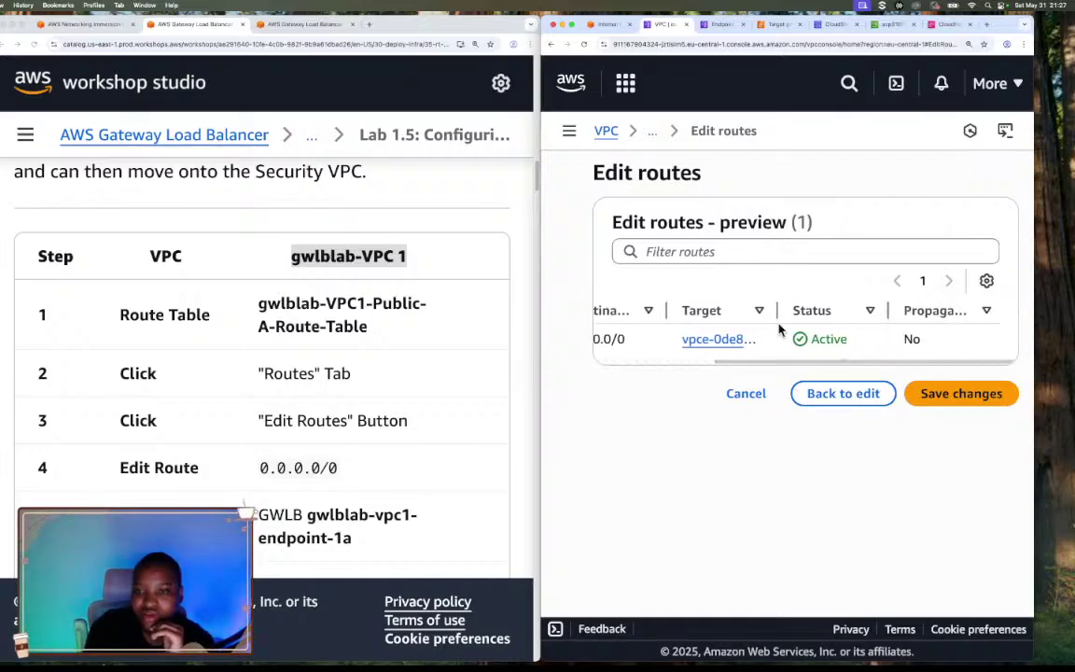
{"action": "left_click_drag", "start_coordinate": [772, 310], "coordinate": [896, 310]}
{"action": "scroll", "coordinate": [728, 364], "scroll_direction": "left", "scroll_amount": 5}
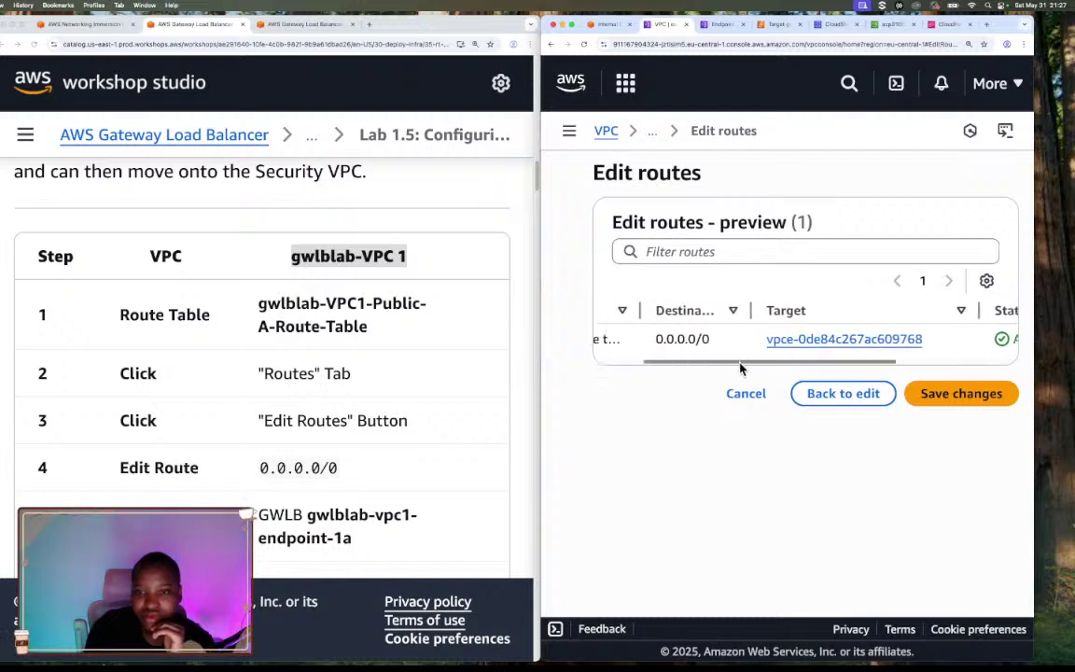
{"action": "left_click_drag", "start_coordinate": [832, 309], "coordinate": [860, 310]}
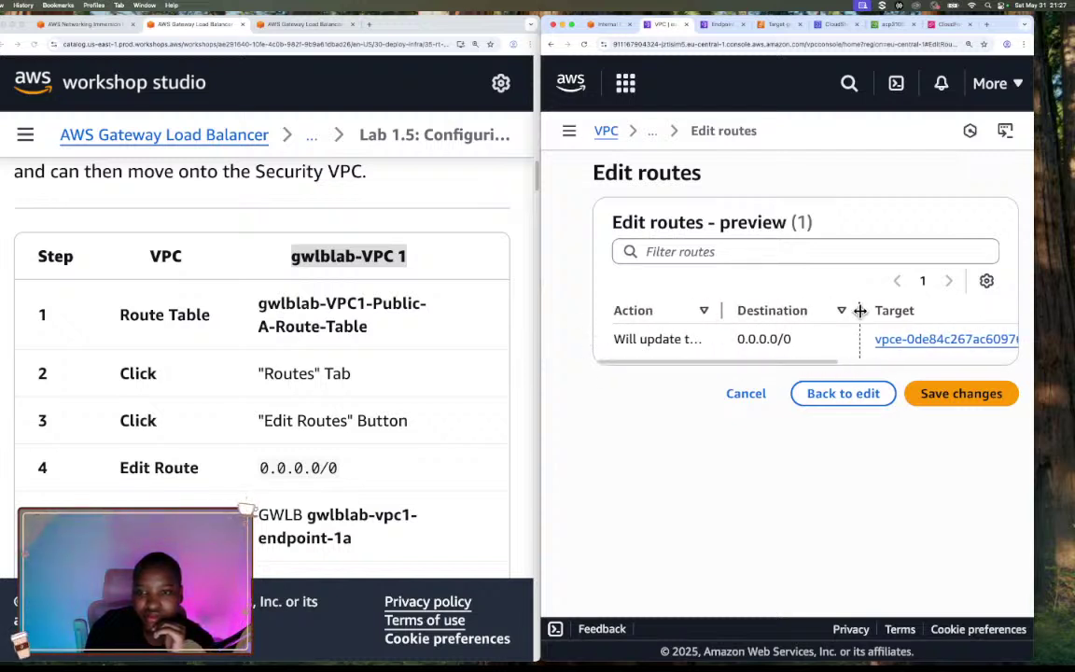
{"action": "left_click_drag", "start_coordinate": [724, 310], "coordinate": [817, 317]}
{"action": "left_click", "coordinate": [944, 392]}
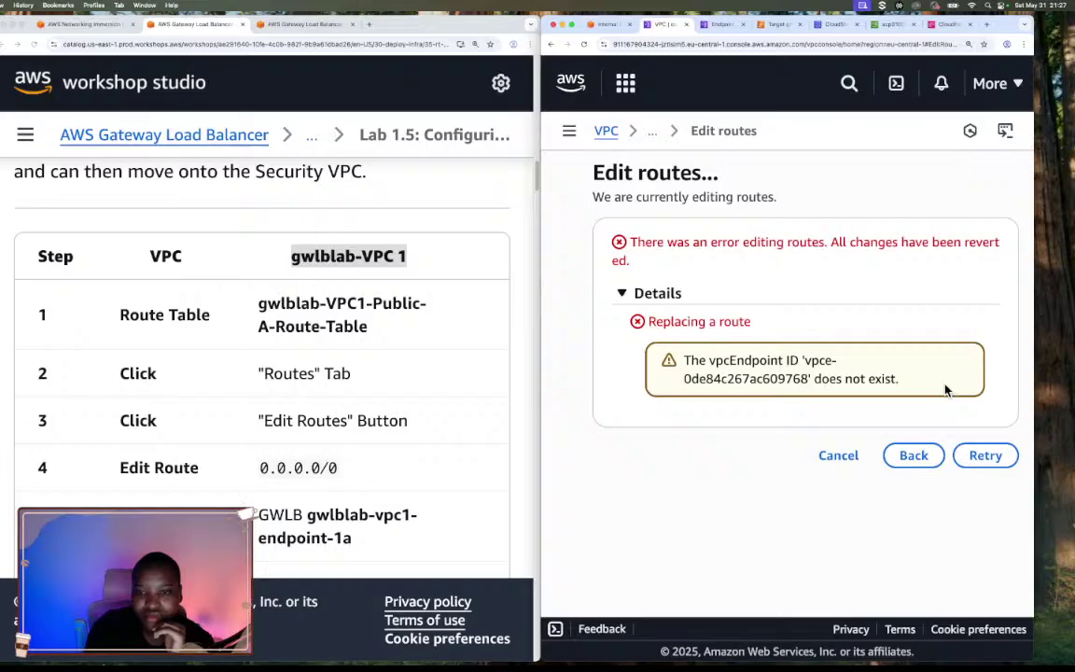
{"action": "left_click_drag", "start_coordinate": [687, 358], "coordinate": [900, 387]}
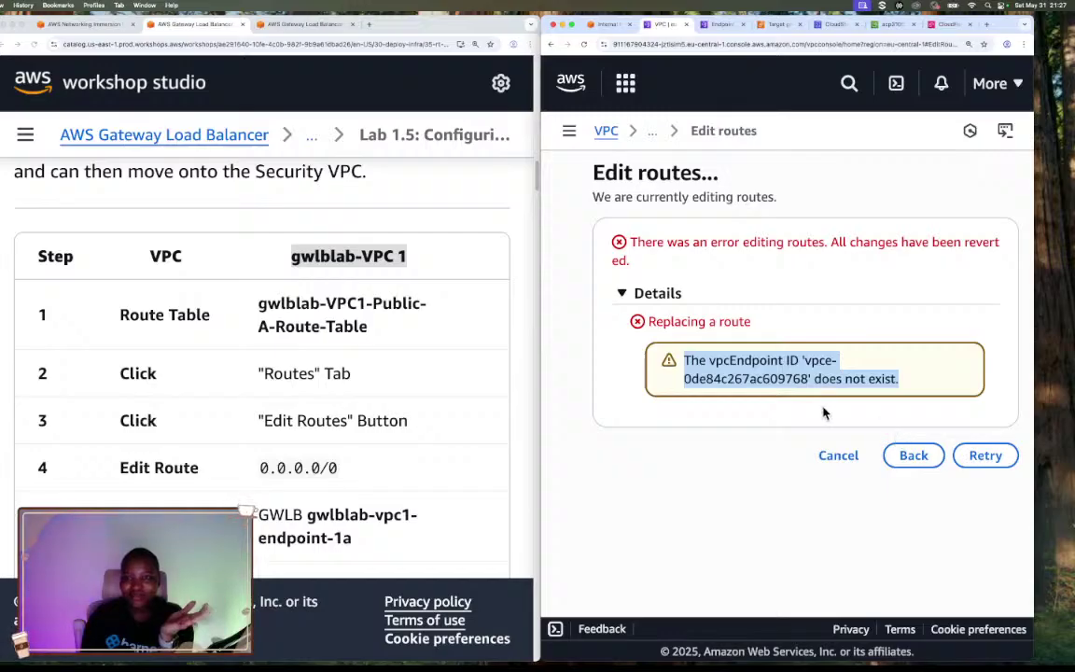
Sign out of the AWS console and try to sign back in through the AWS site's account options
{"action": "left_click", "coordinate": [995, 86]}
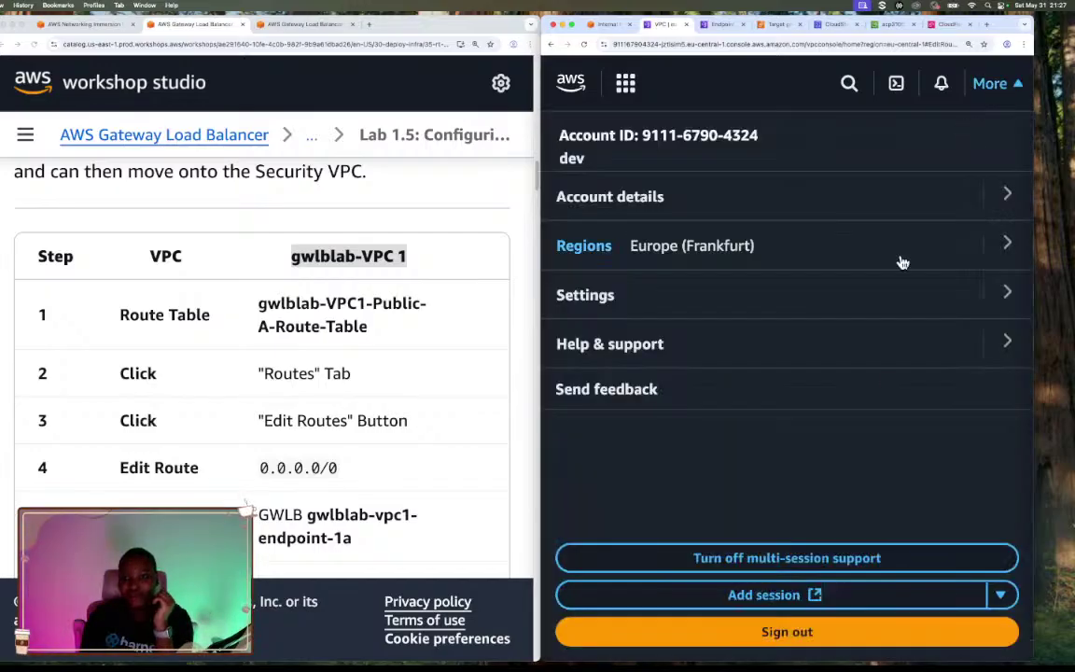
{"action": "left_click", "coordinate": [801, 631]}
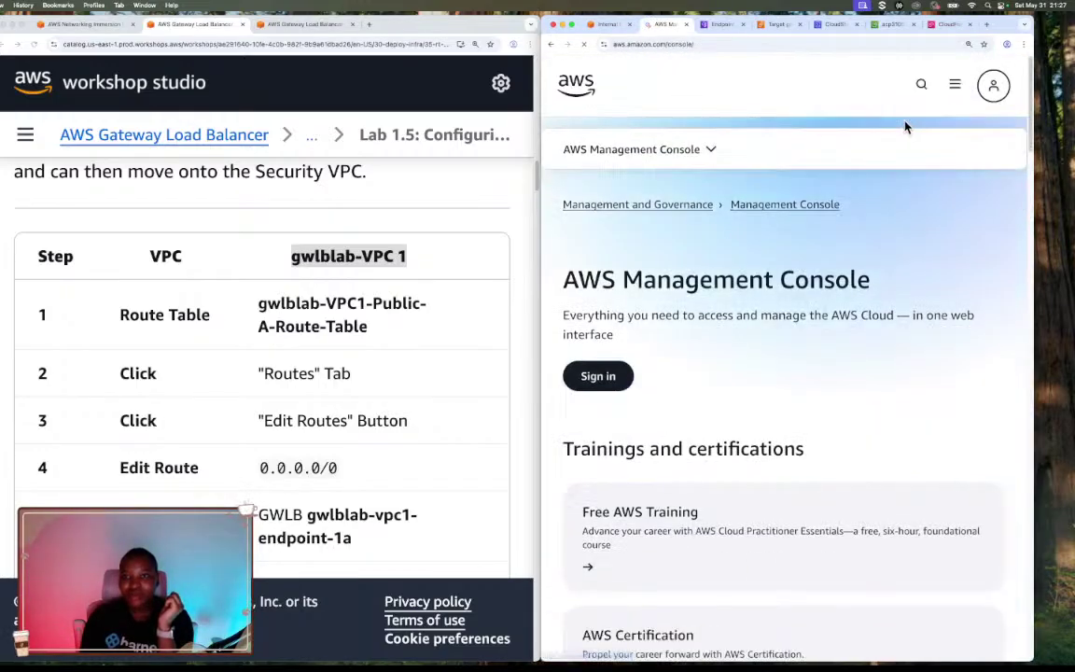
{"action": "left_click", "coordinate": [993, 85]}
{"action": "left_click", "coordinate": [884, 232]}
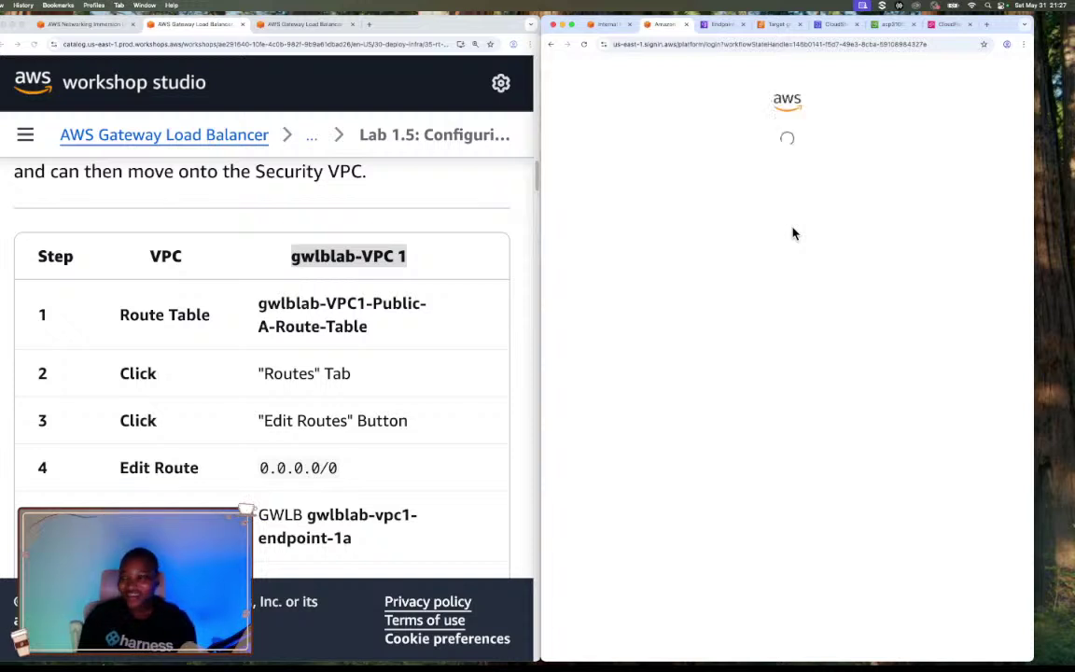
{"action": "left_click", "coordinate": [764, 252]}
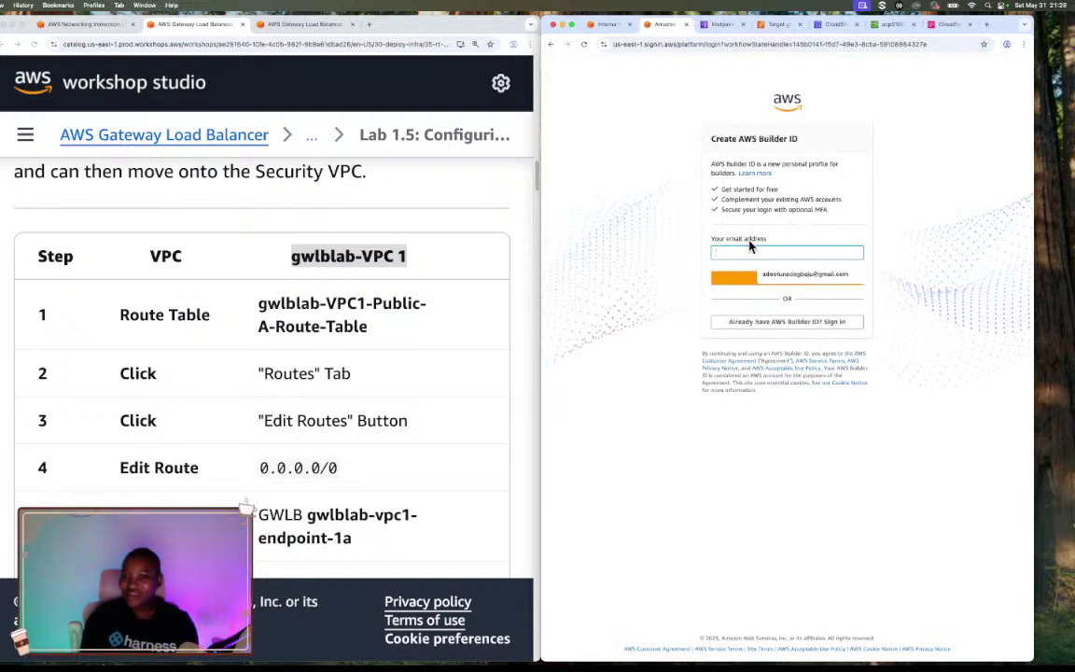
{"action": "left_click", "coordinate": [737, 249]}
{"action": "left_click", "coordinate": [741, 248]}
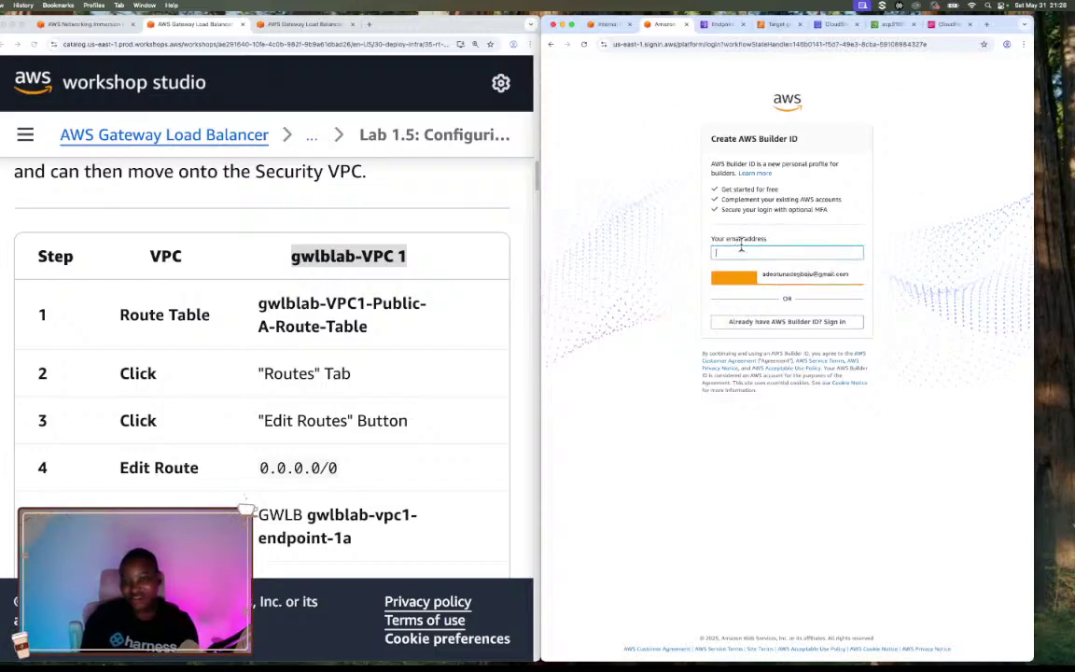
Go to console.aws.amazon.com and sign in with the saved IAM username and password
{"action": "left_click", "coordinate": [697, 46]}
{"action": "type", "text": "console.aws.amazon.com"}
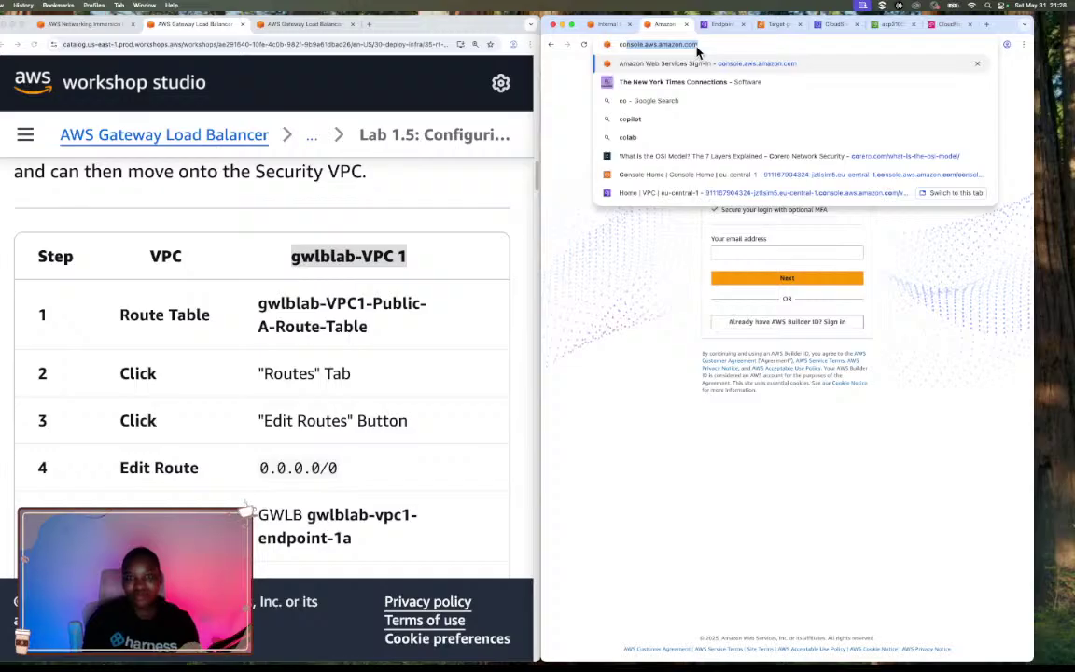
{"action": "key", "text": "Return"}
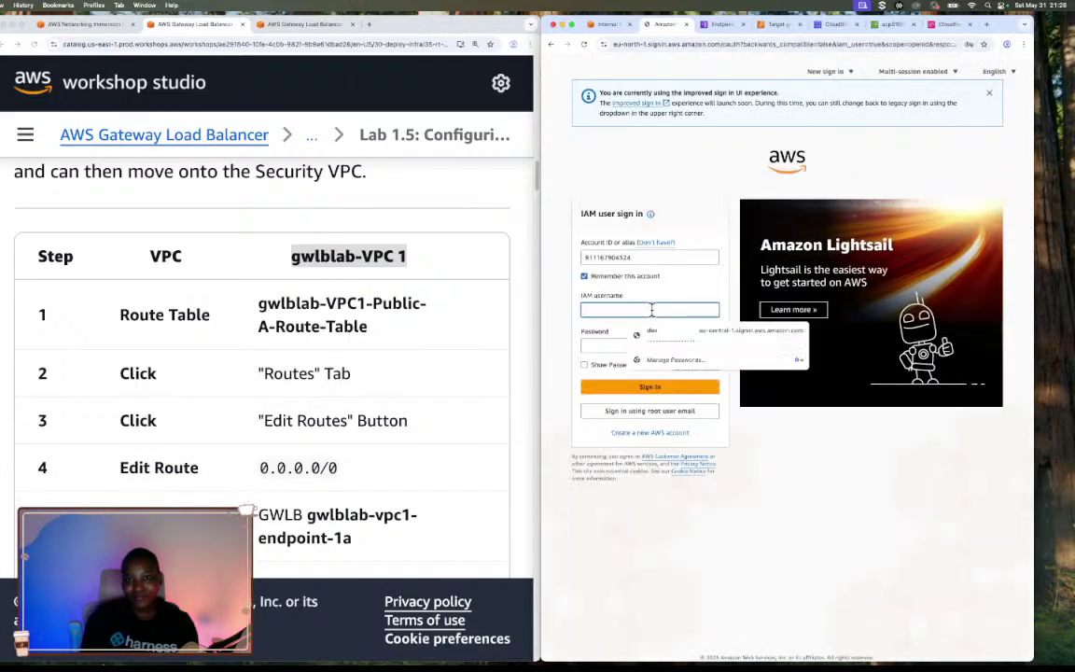
{"action": "left_click", "coordinate": [680, 309]}
{"action": "left_click", "coordinate": [655, 342]}
{"action": "left_click", "coordinate": [644, 389]}
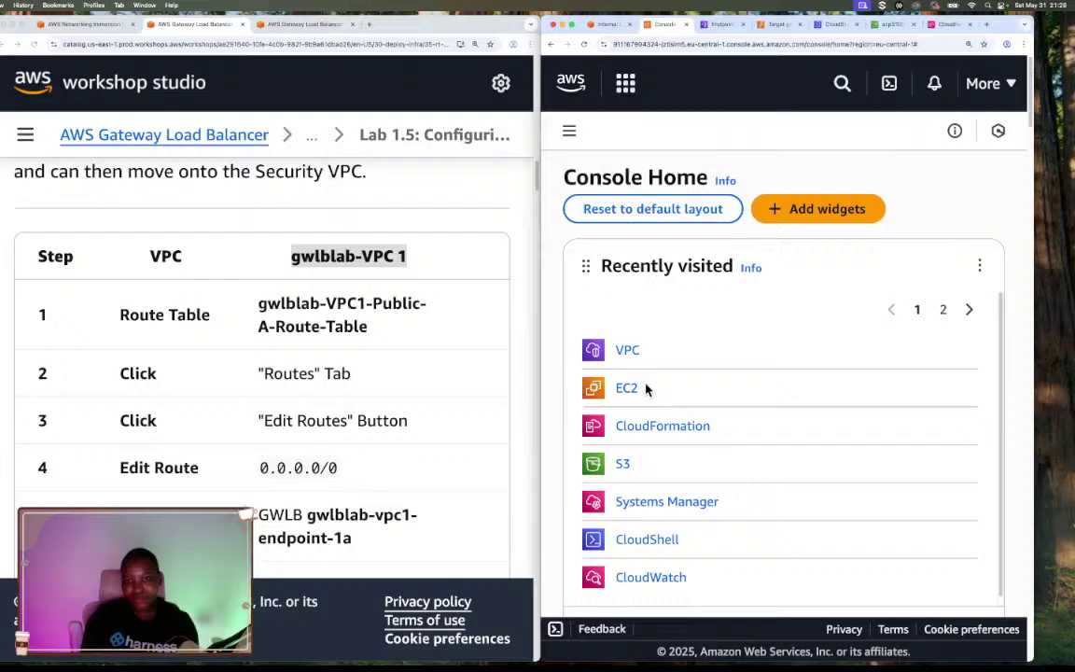
Open the VPC service's route tables and bring up the routes of gwlblab-VPC1-Public-A-Route-Table
{"action": "left_click", "coordinate": [629, 353]}
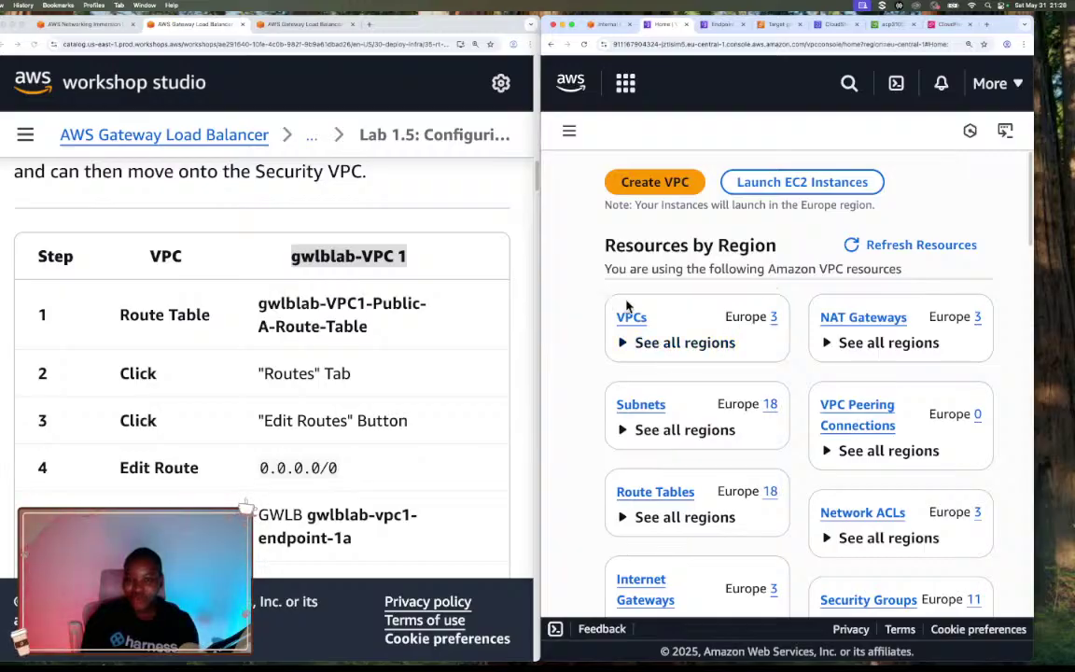
{"action": "left_click", "coordinate": [652, 492]}
{"action": "scroll", "coordinate": [712, 360], "scroll_direction": "down", "scroll_amount": 5}
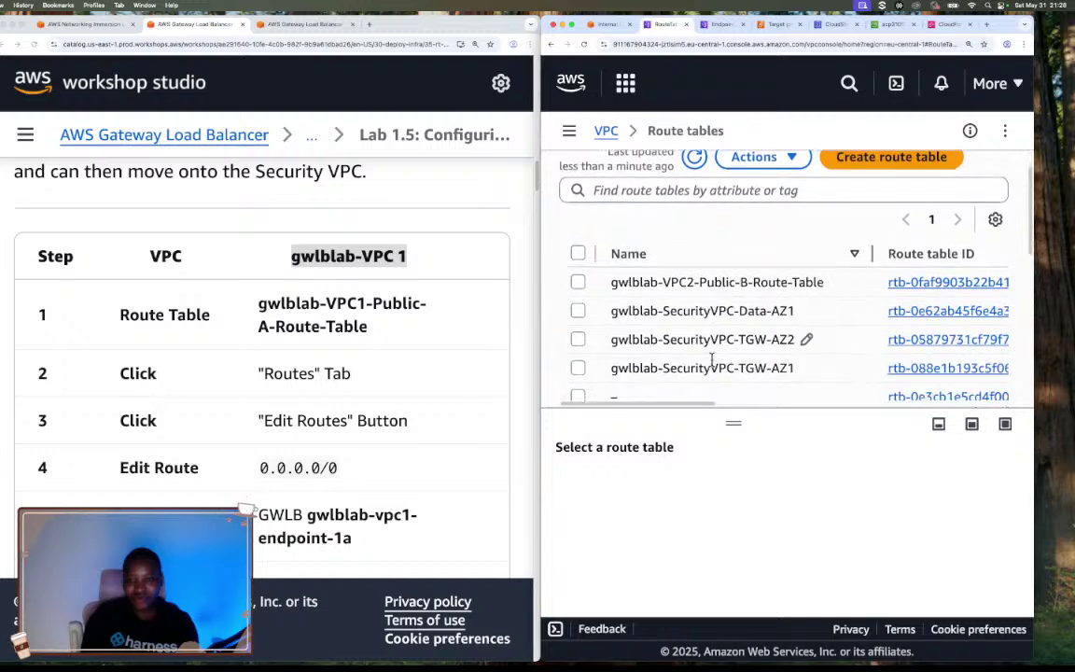
{"action": "scroll", "coordinate": [712, 360], "scroll_direction": "down", "scroll_amount": 3}
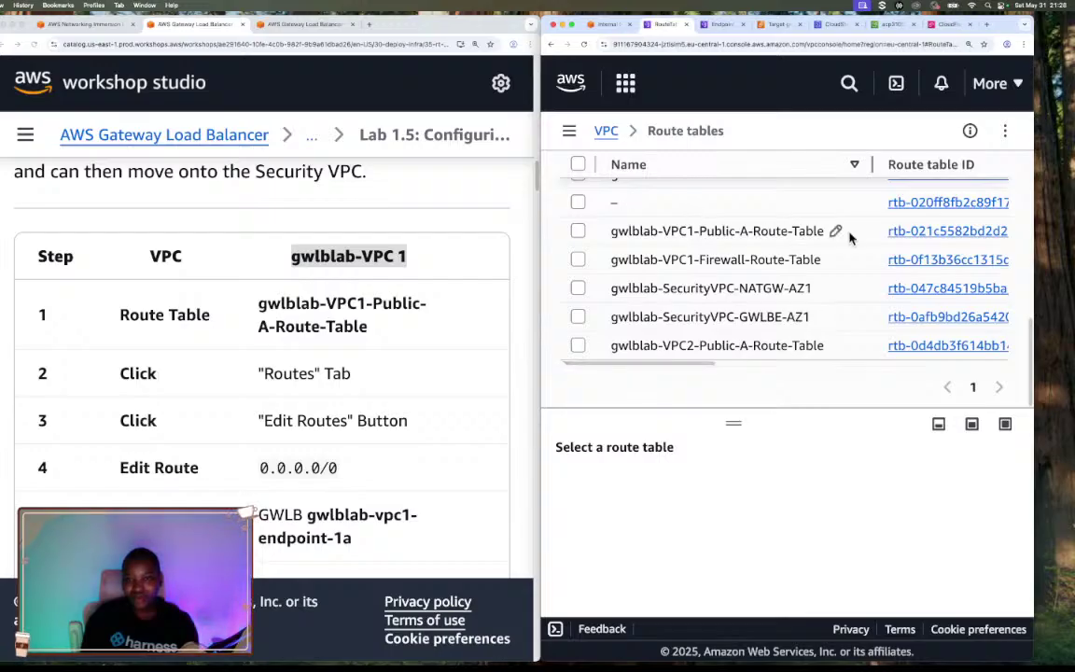
{"action": "left_click", "coordinate": [912, 239]}
{"action": "scroll", "coordinate": [774, 355], "scroll_direction": "down", "scroll_amount": 5}
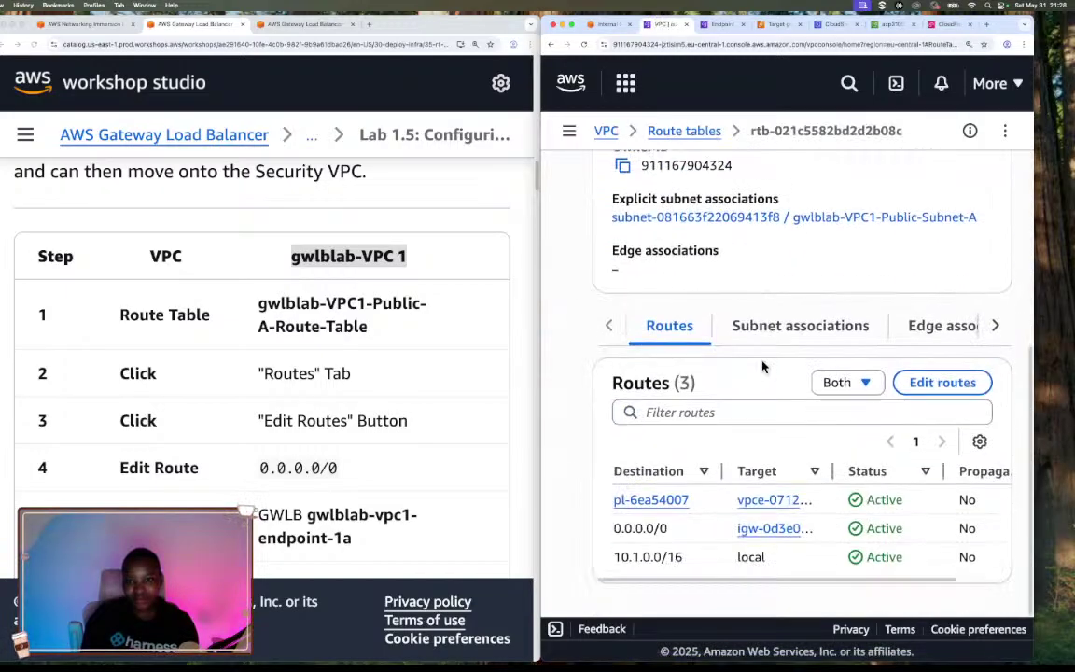
Open the table's routes for editing and change Route 3's target type to Gateway Load Balancer Endpoint
{"action": "left_click", "coordinate": [921, 388]}
{"action": "scroll", "coordinate": [715, 355], "scroll_direction": "down", "scroll_amount": 10}
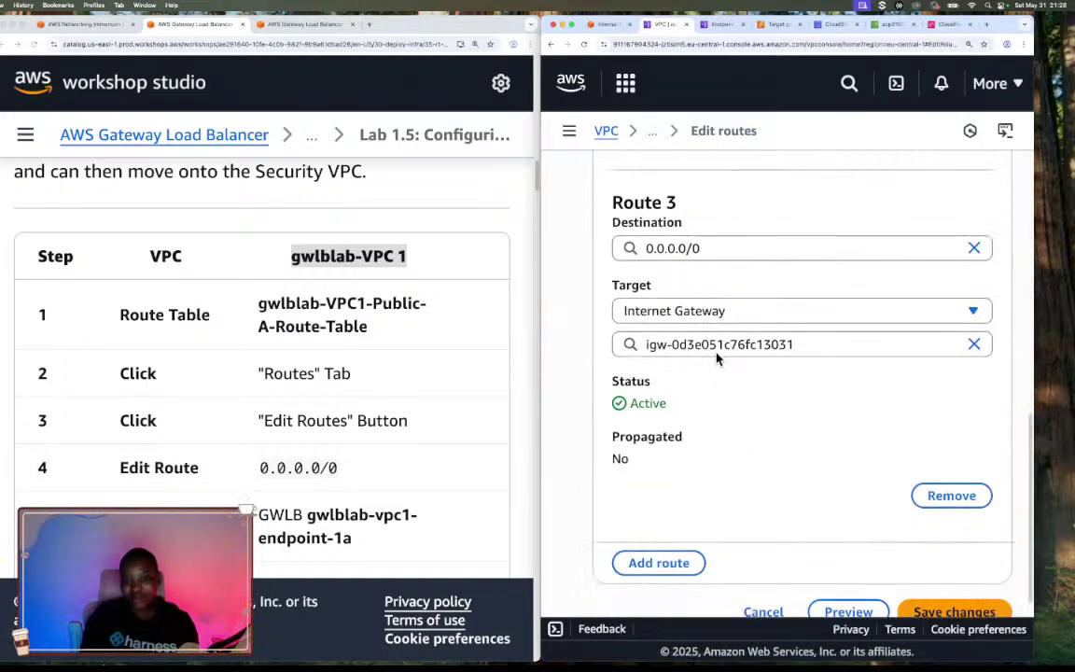
{"action": "left_click", "coordinate": [768, 282]}
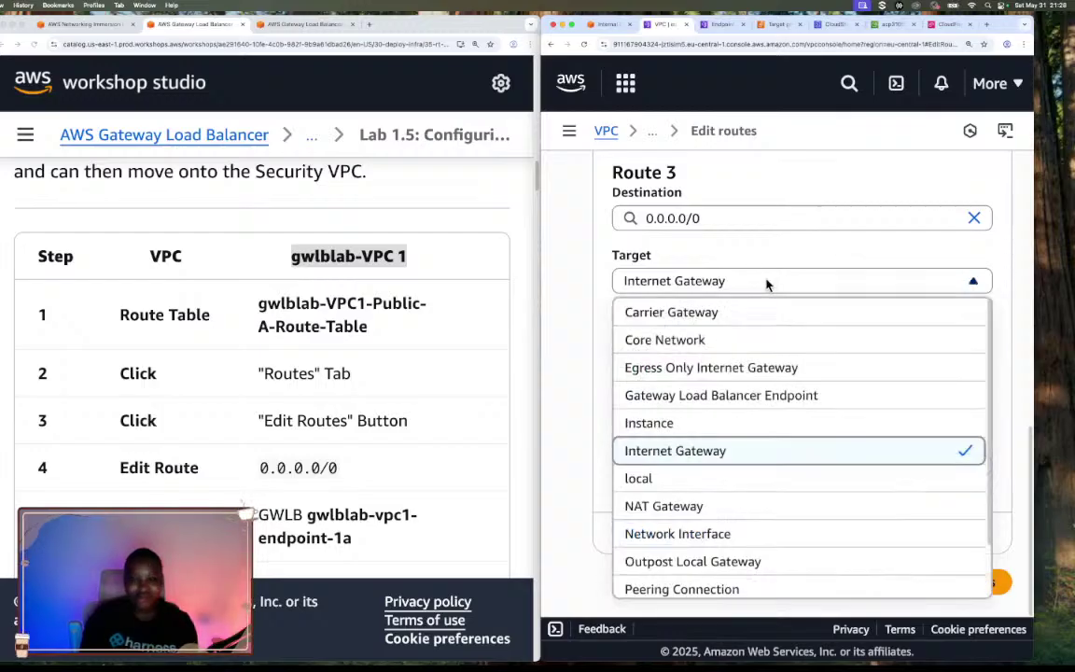
{"action": "scroll", "coordinate": [704, 387], "scroll_direction": "down", "scroll_amount": 2}
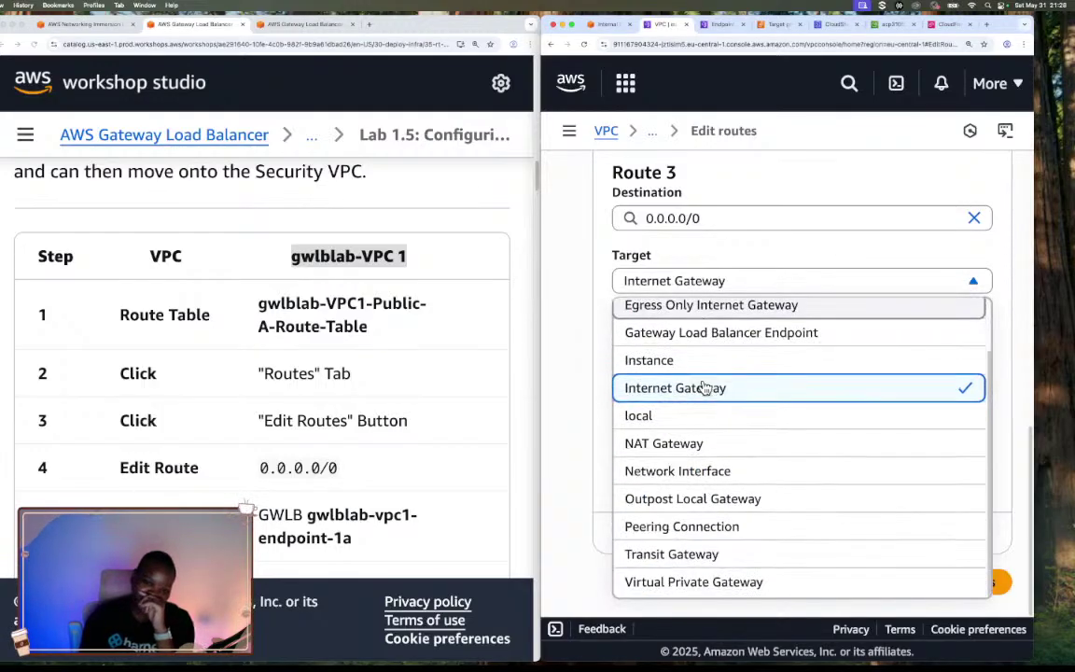
{"action": "left_click", "coordinate": [727, 338]}
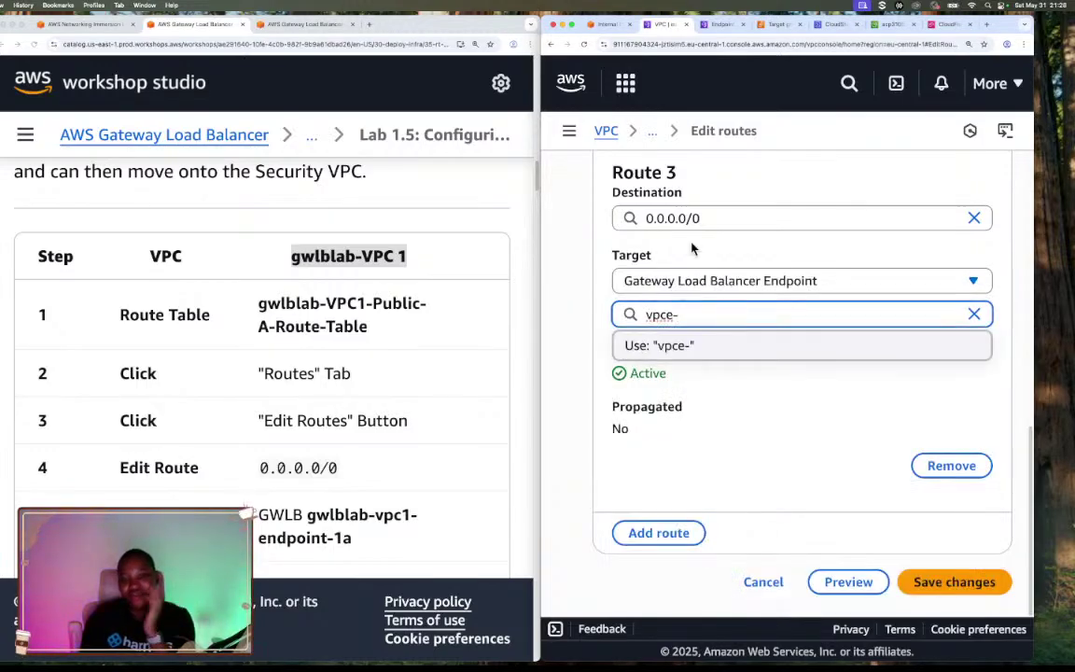
Reload the VPC Endpoints page, filter it by the gwlblab-VPC1 VPC, and refresh the endpoint list
{"action": "left_click", "coordinate": [721, 26]}
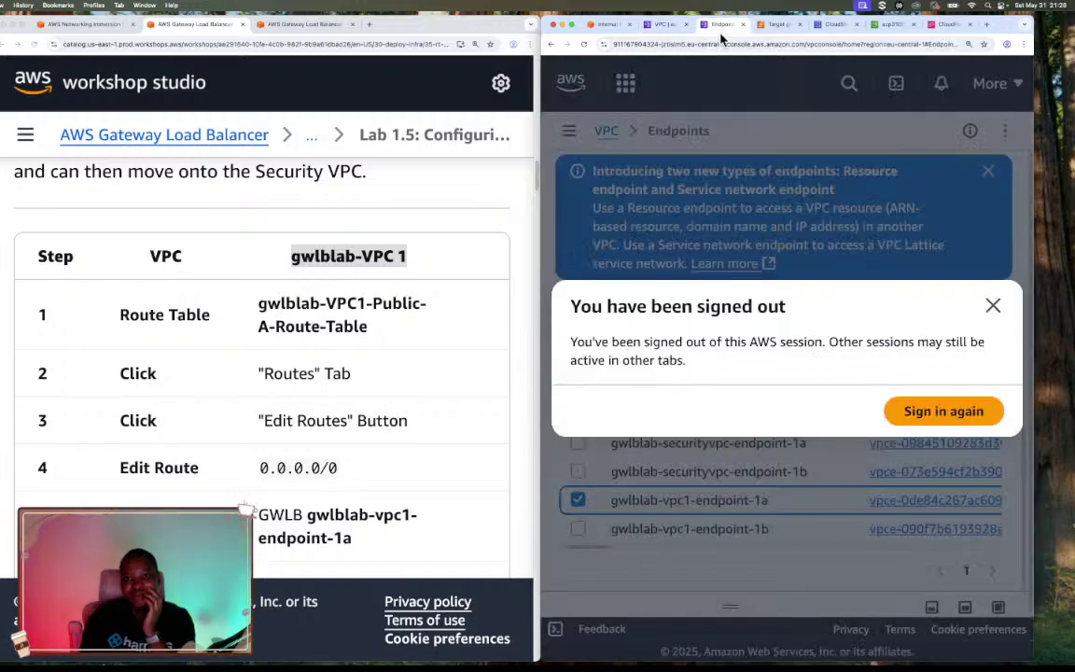
{"action": "left_click", "coordinate": [584, 45]}
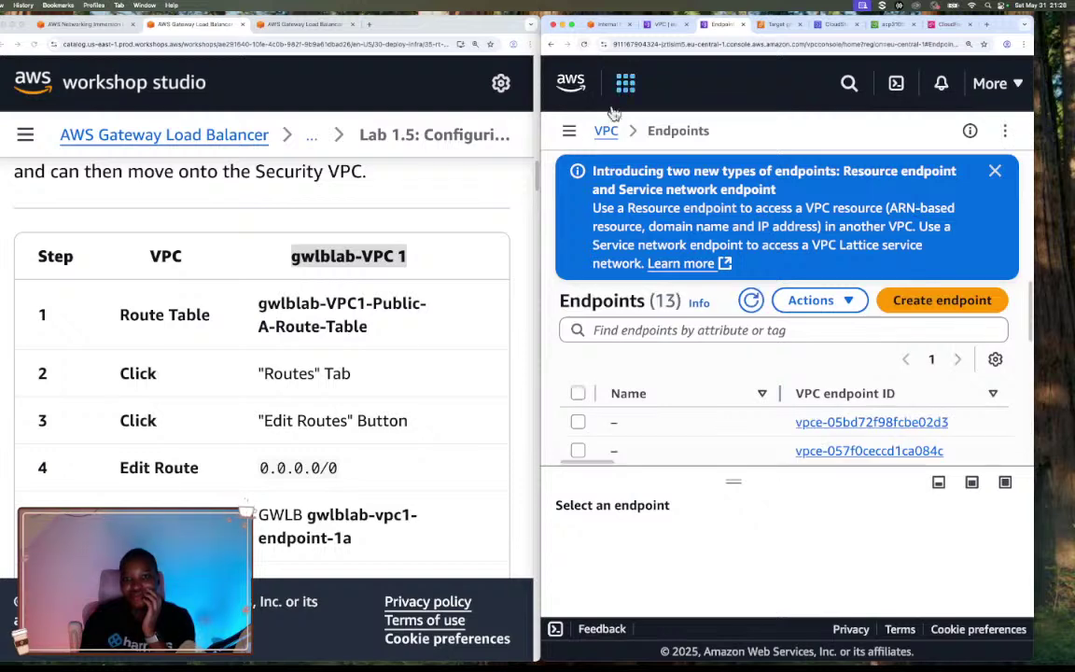
{"action": "left_click", "coordinate": [571, 131]}
{"action": "left_click", "coordinate": [643, 211]}
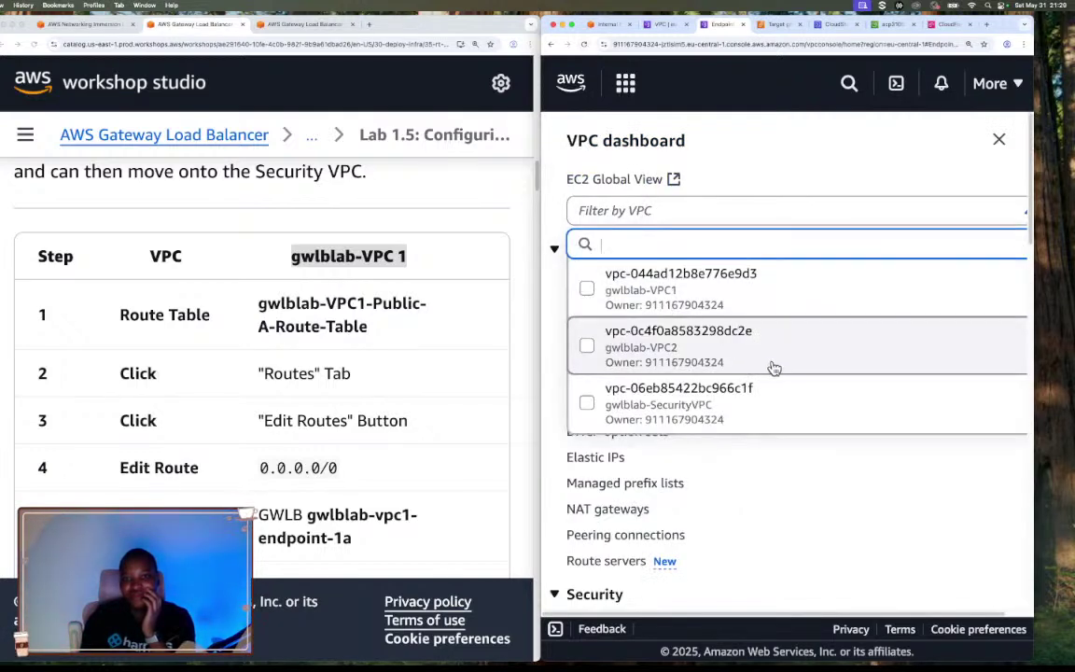
{"action": "left_click", "coordinate": [686, 301]}
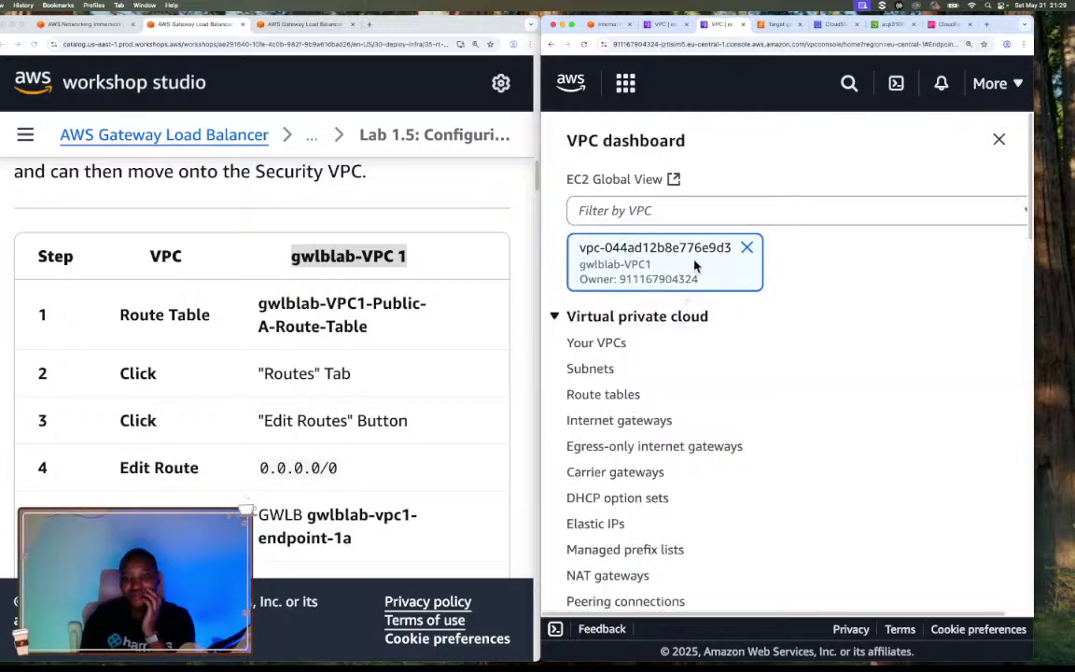
{"action": "left_click", "coordinate": [999, 139]}
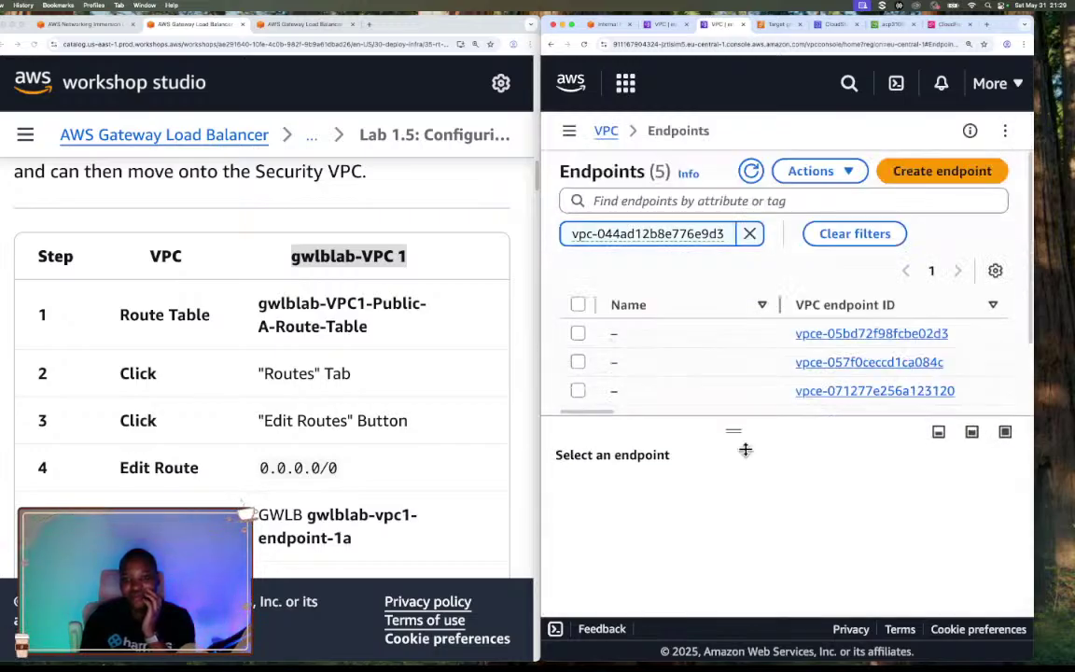
{"action": "left_click", "coordinate": [758, 173]}
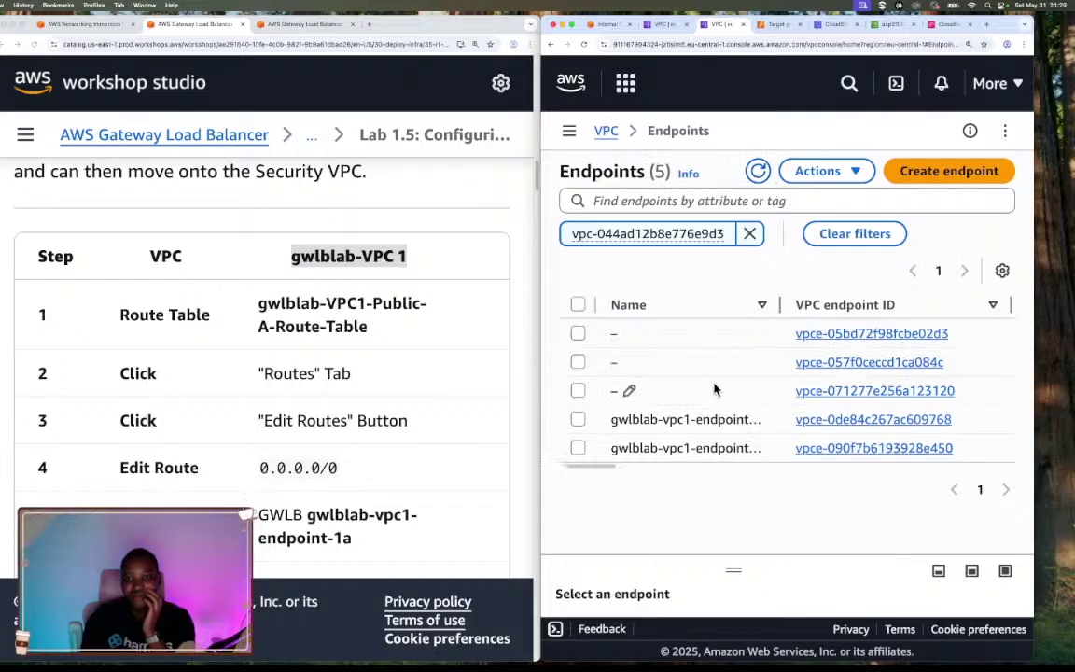
Widen the Name column, open gwlblab-vpc1-endpoint-1a, and copy its endpoint ID
{"action": "left_click_drag", "start_coordinate": [600, 468], "coordinate": [576, 483]}
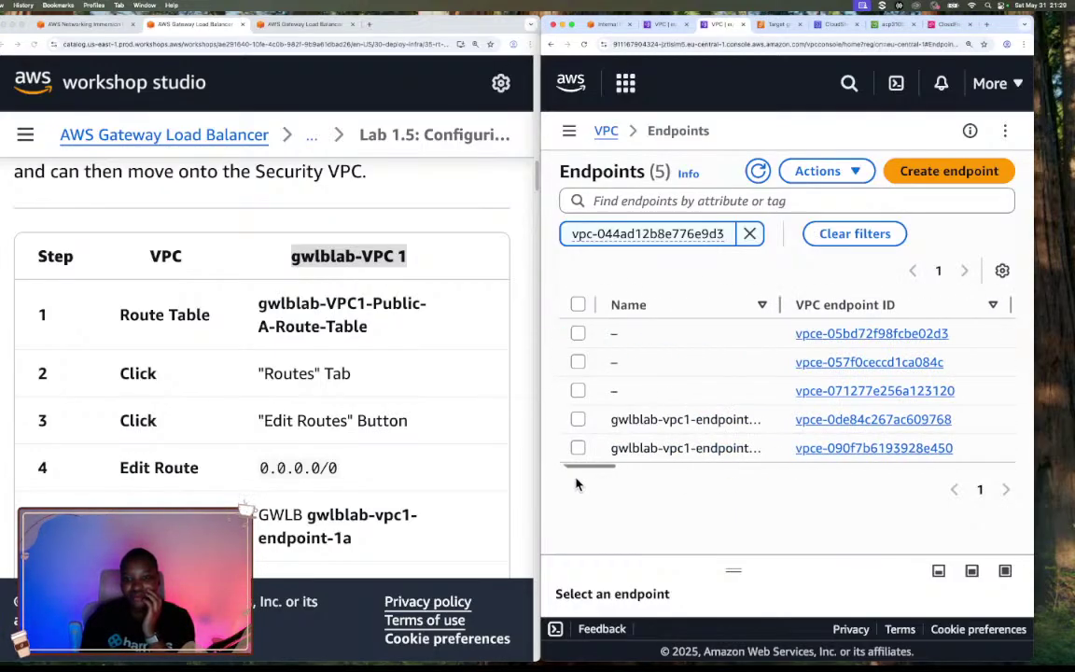
{"action": "left_click_drag", "start_coordinate": [781, 304], "coordinate": [831, 305]}
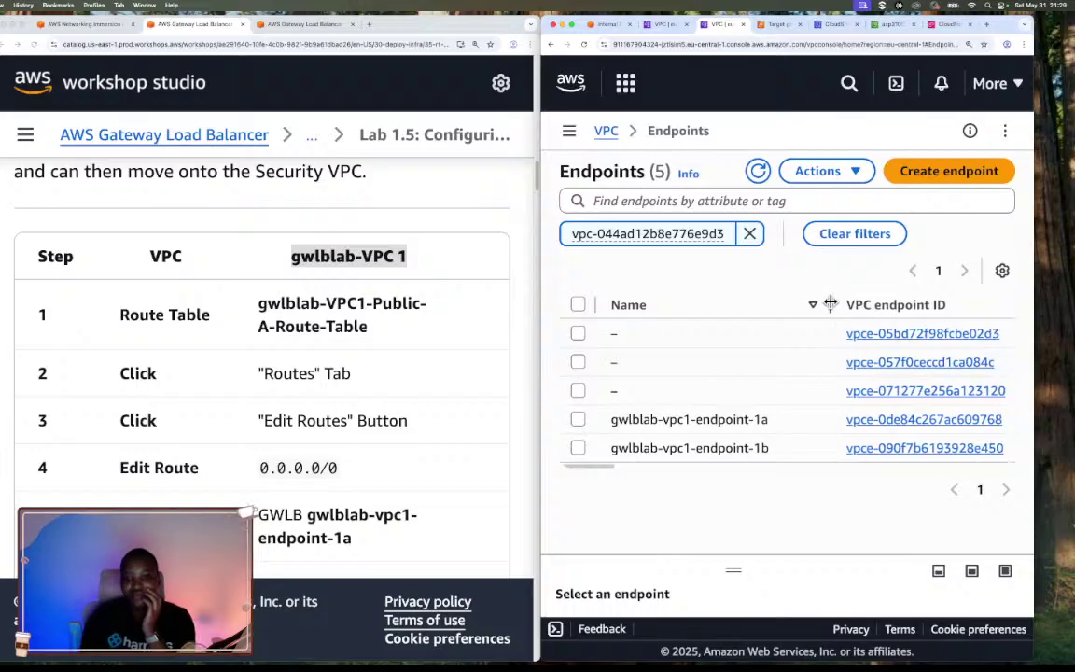
{"action": "left_click", "coordinate": [903, 423]}
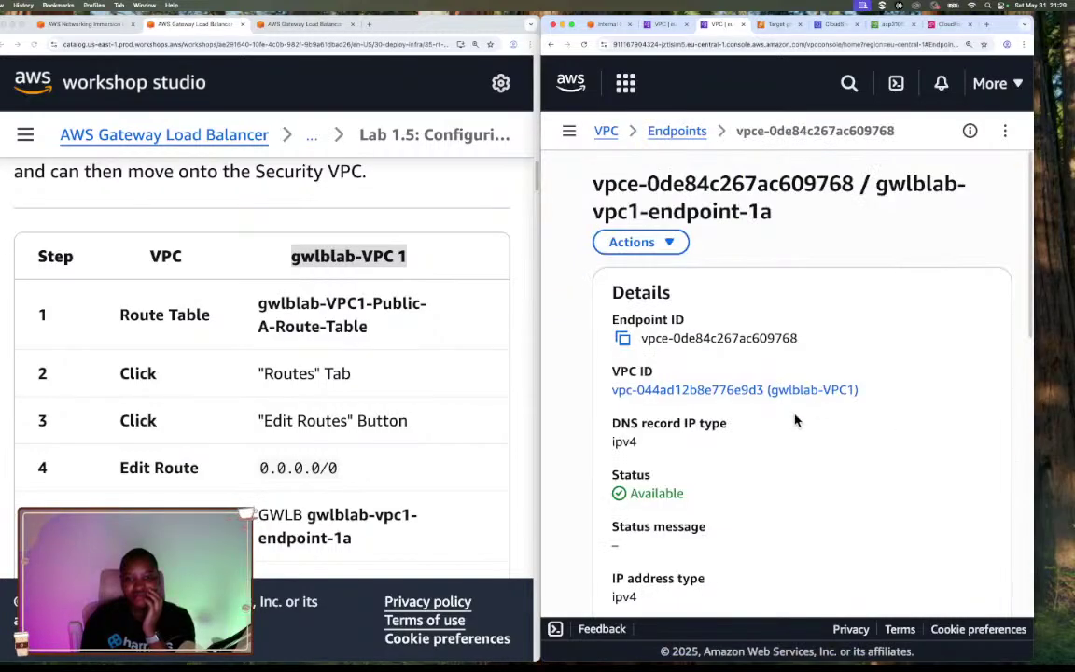
{"action": "left_click", "coordinate": [622, 339]}
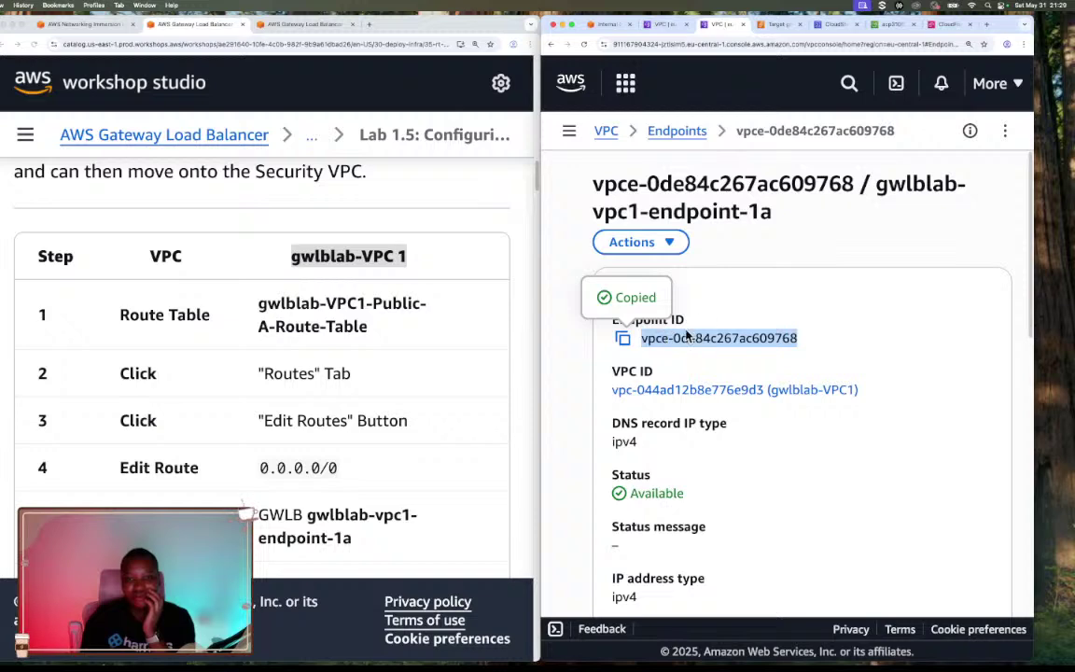
Return to the route editor and set Route 3's Gateway Load Balancer Endpoint target to vpce-0de84c267ac609768
{"action": "left_click", "coordinate": [663, 24]}
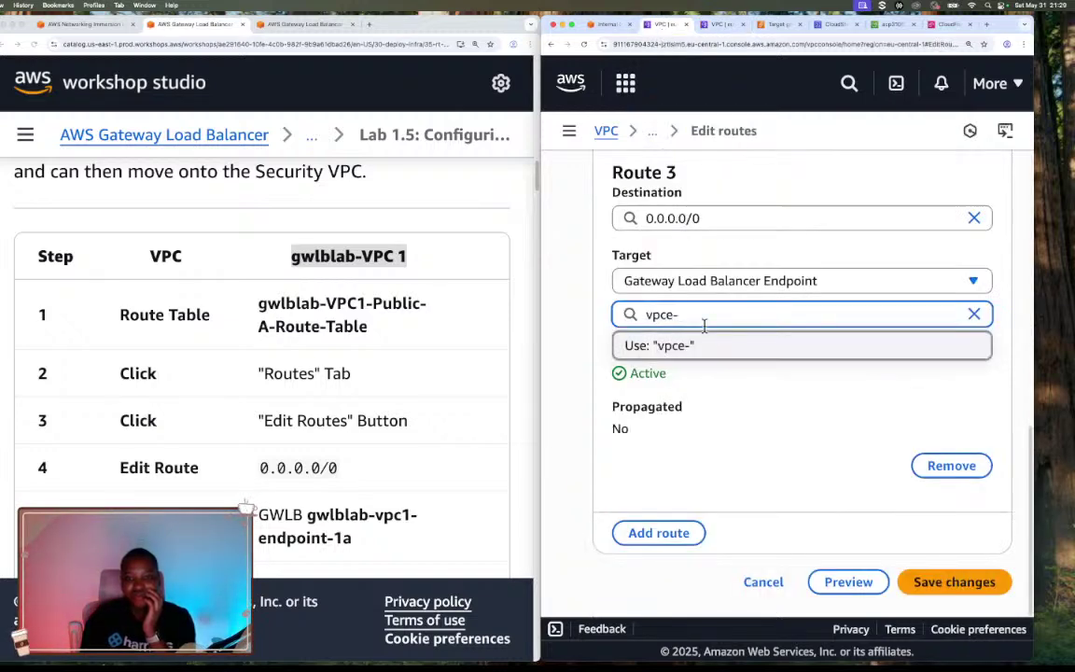
{"action": "key", "text": "super+a"}
{"action": "key", "text": "super+v"}
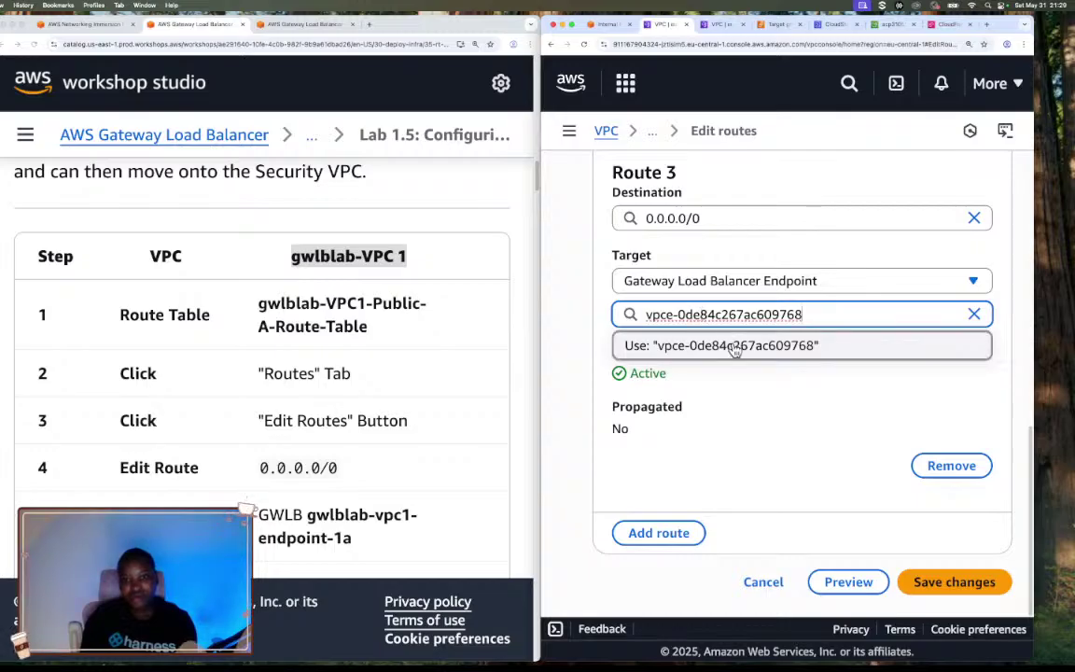
{"action": "left_click", "coordinate": [735, 346]}
{"action": "left_click", "coordinate": [822, 318]}
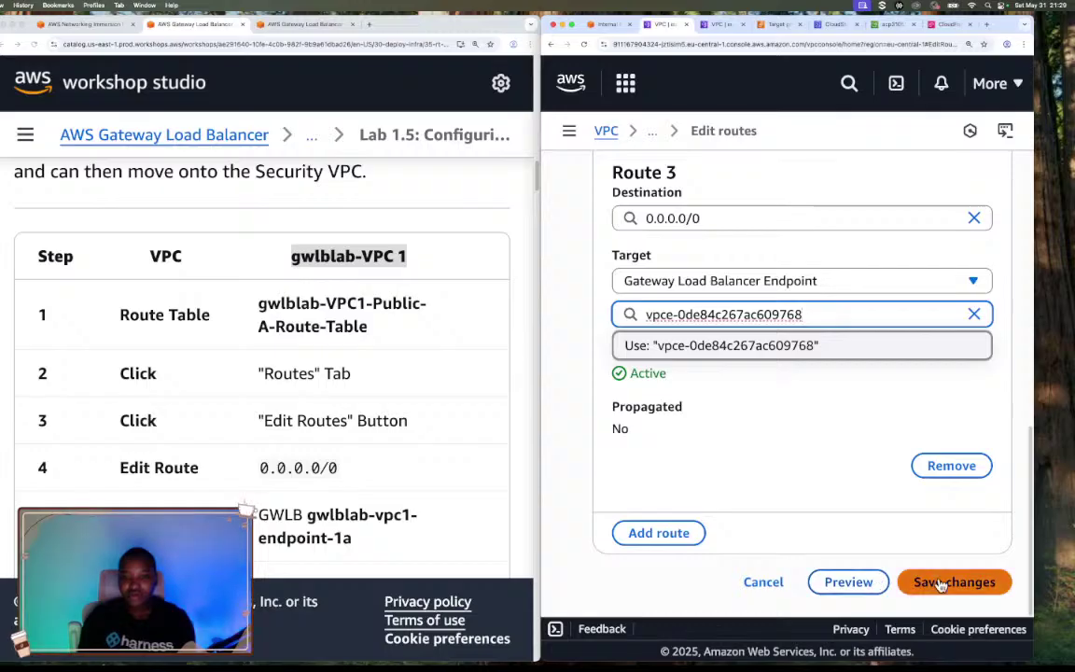
Try to save the route changes that point Route 3 at the gwlblab-vpc1-endpoint-1a endpoint
{"action": "left_click", "coordinate": [882, 511]}
{"action": "left_click", "coordinate": [956, 583]}
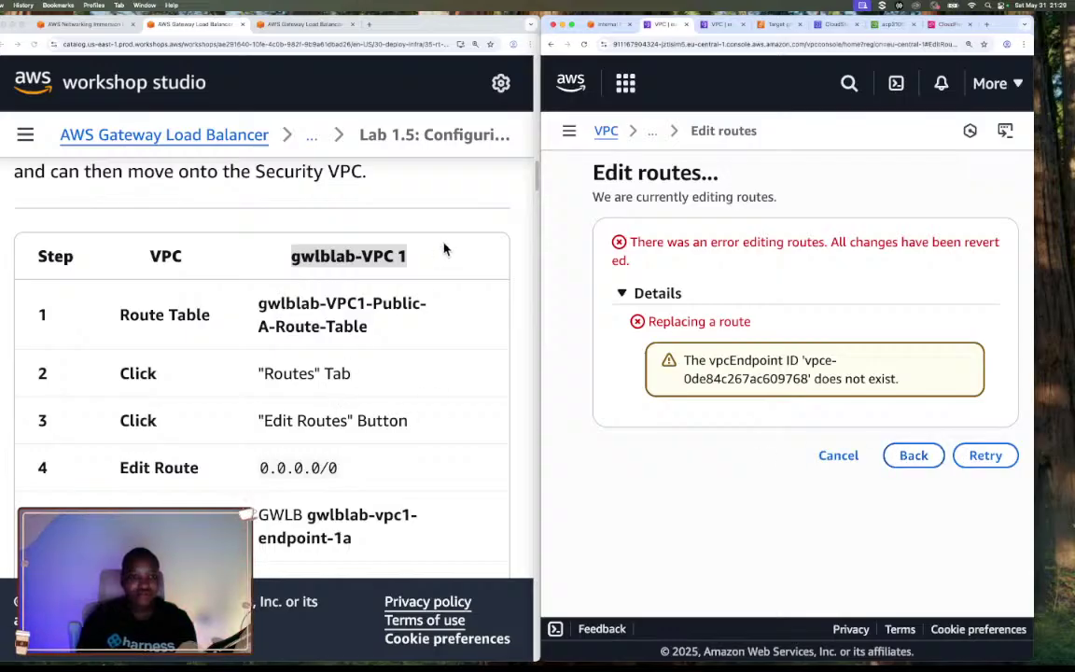
Reopen the route editor and review Lab 1.5's VPC1 routing instructions, including the steps for gwlblab-VPC1-Public-B-Route-Table
{"action": "left_click_drag", "start_coordinate": [537, 185], "coordinate": [537, 154]}
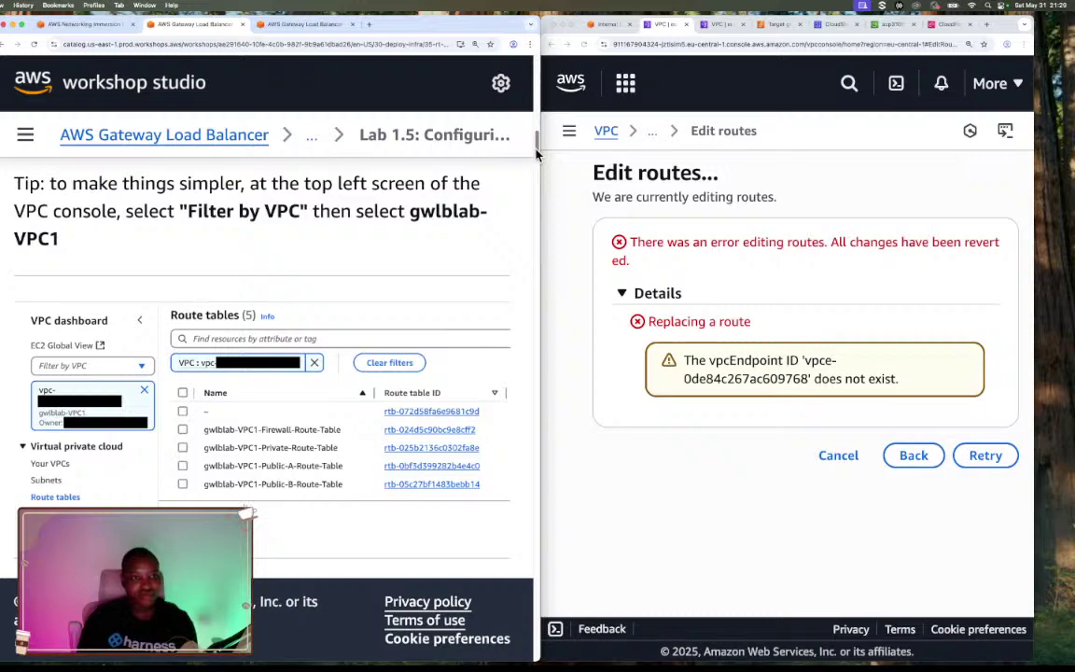
{"action": "scroll", "coordinate": [536, 154], "scroll_direction": "up", "scroll_amount": 10}
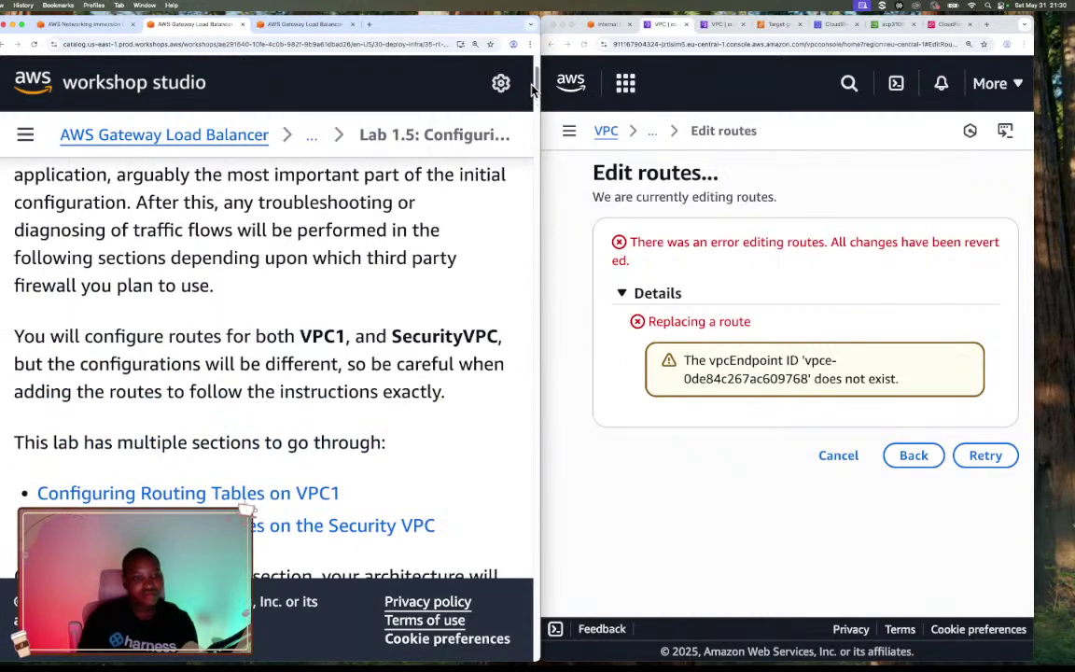
{"action": "scroll", "coordinate": [532, 89], "scroll_direction": "up", "scroll_amount": 4}
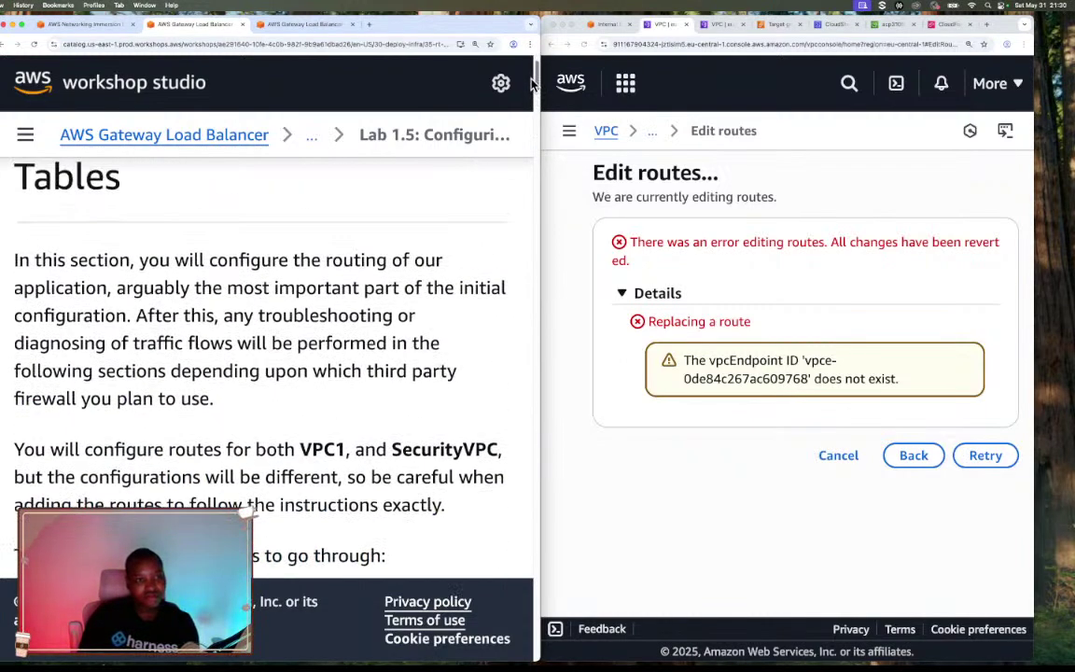
{"action": "left_click_drag", "start_coordinate": [532, 82], "coordinate": [539, 281]}
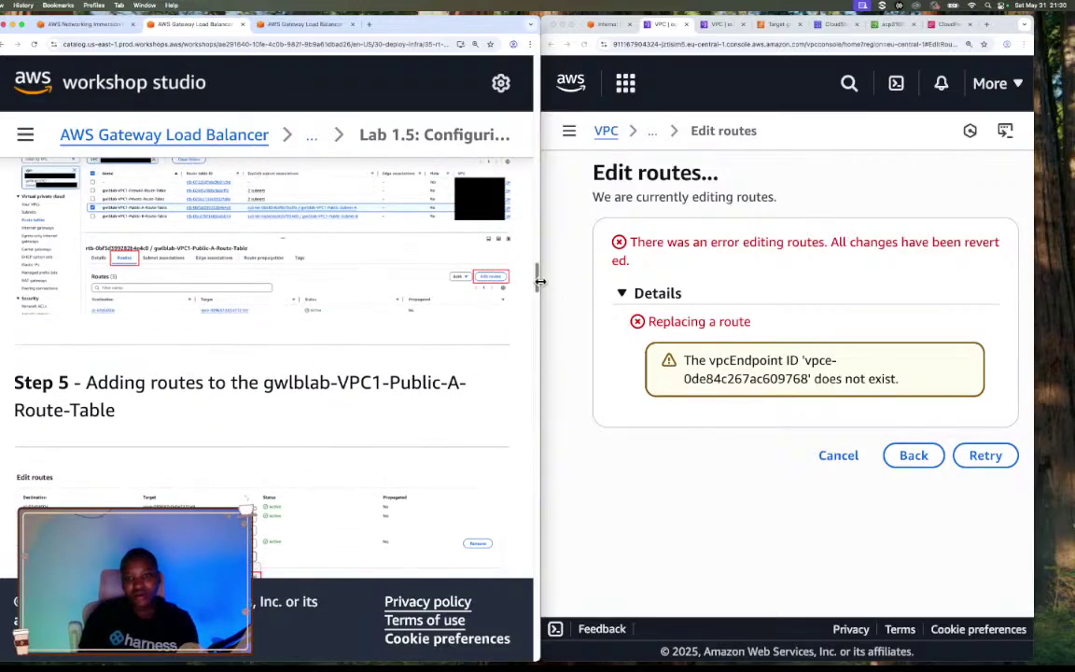
{"action": "scroll", "coordinate": [540, 281], "scroll_direction": "down", "scroll_amount": 1}
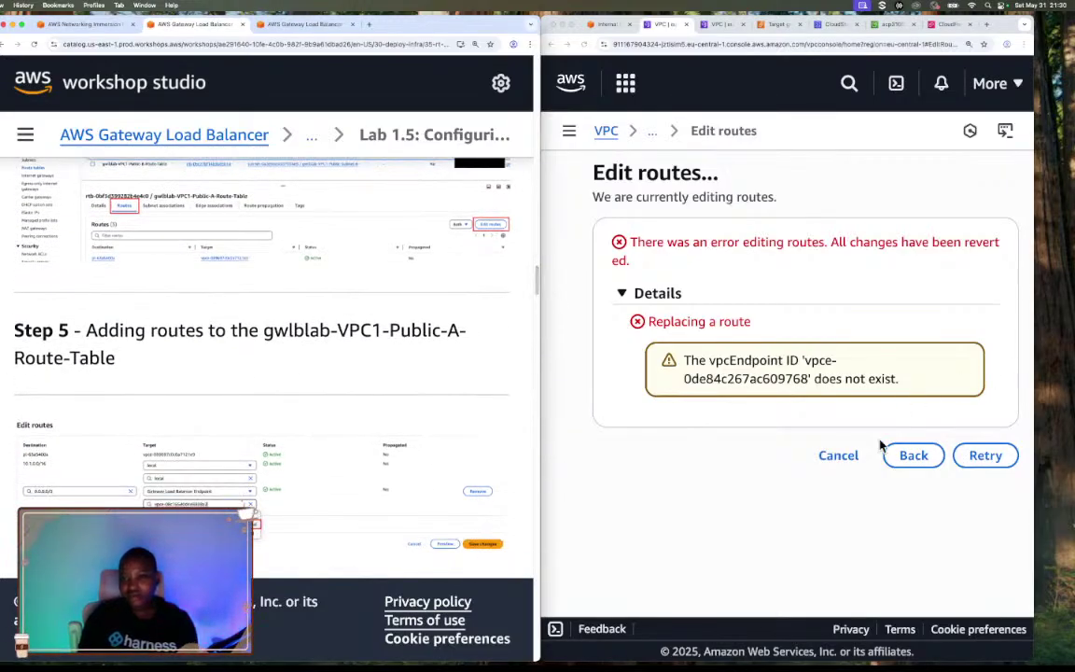
{"action": "left_click", "coordinate": [912, 459]}
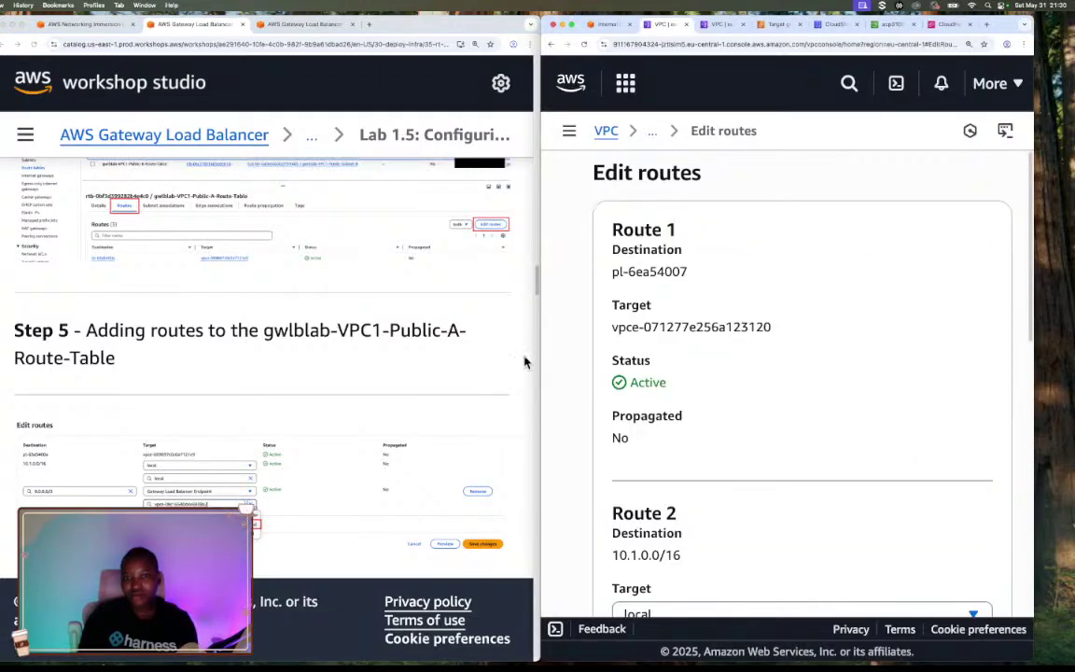
{"action": "scroll", "coordinate": [362, 433], "scroll_direction": "down", "scroll_amount": 15}
{"action": "scroll", "coordinate": [362, 432], "scroll_direction": "down", "scroll_amount": 10}
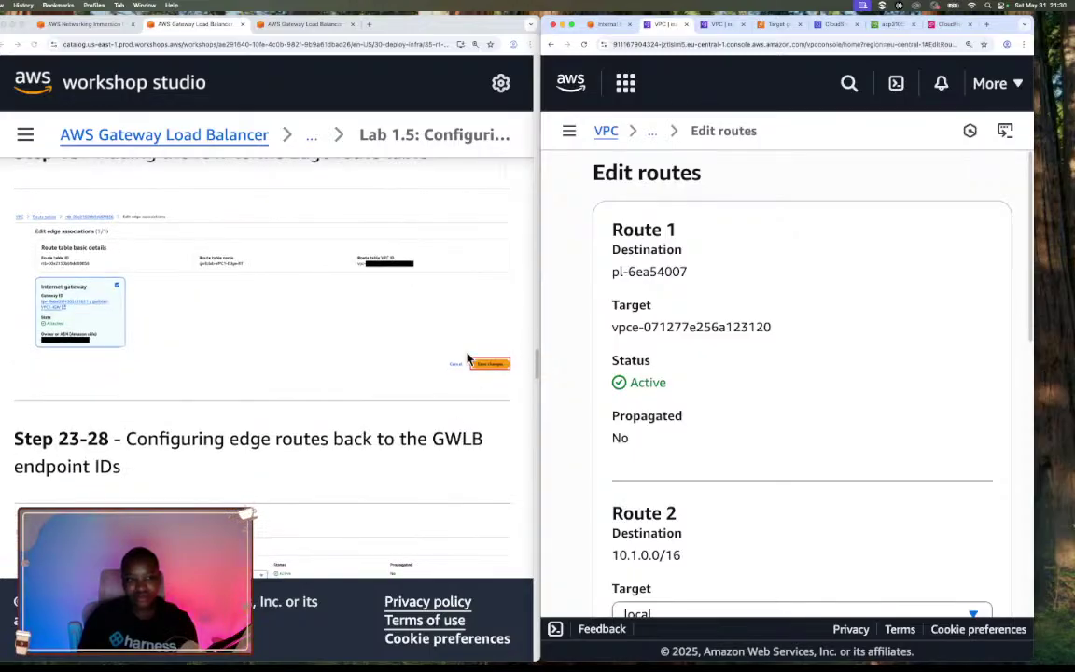
{"action": "scroll", "coordinate": [468, 359], "scroll_direction": "up", "scroll_amount": 8}
{"action": "scroll", "coordinate": [469, 359], "scroll_direction": "up", "scroll_amount": 15}
{"action": "scroll", "coordinate": [468, 359], "scroll_direction": "up", "scroll_amount": 20}
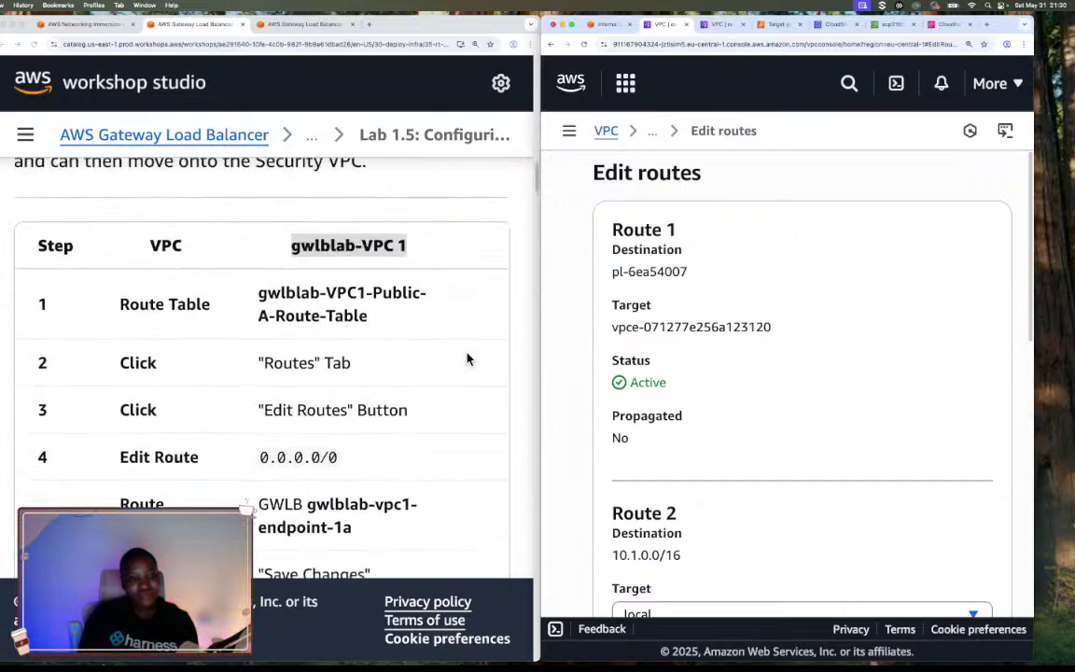
{"action": "scroll", "coordinate": [469, 358], "scroll_direction": "down", "scroll_amount": 4}
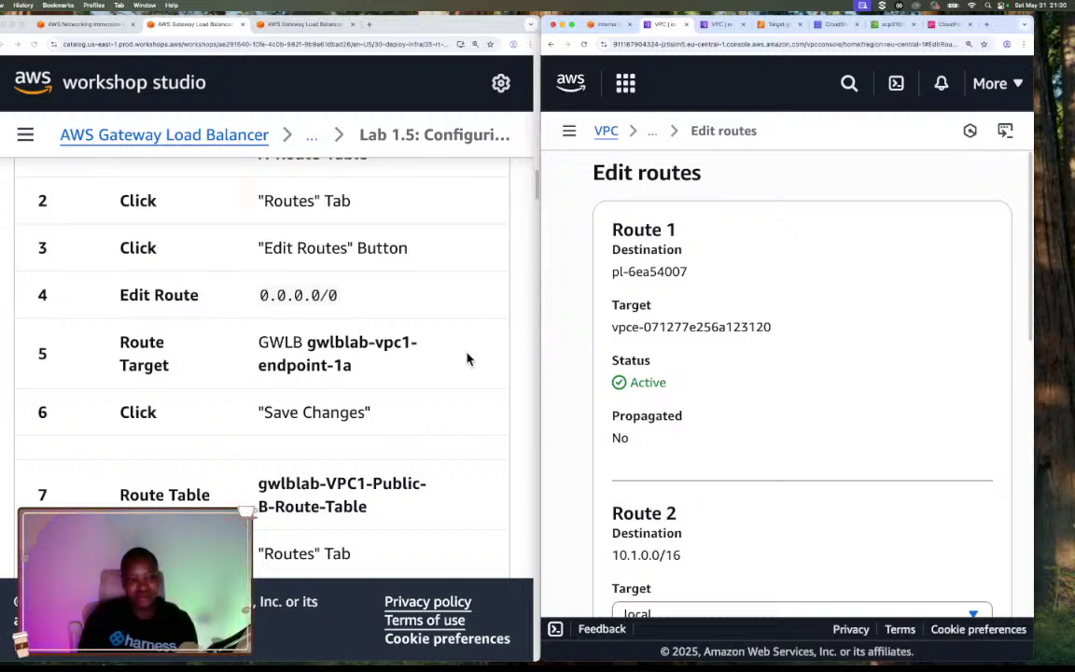
{"action": "scroll", "coordinate": [469, 359], "scroll_direction": "up", "scroll_amount": 2}
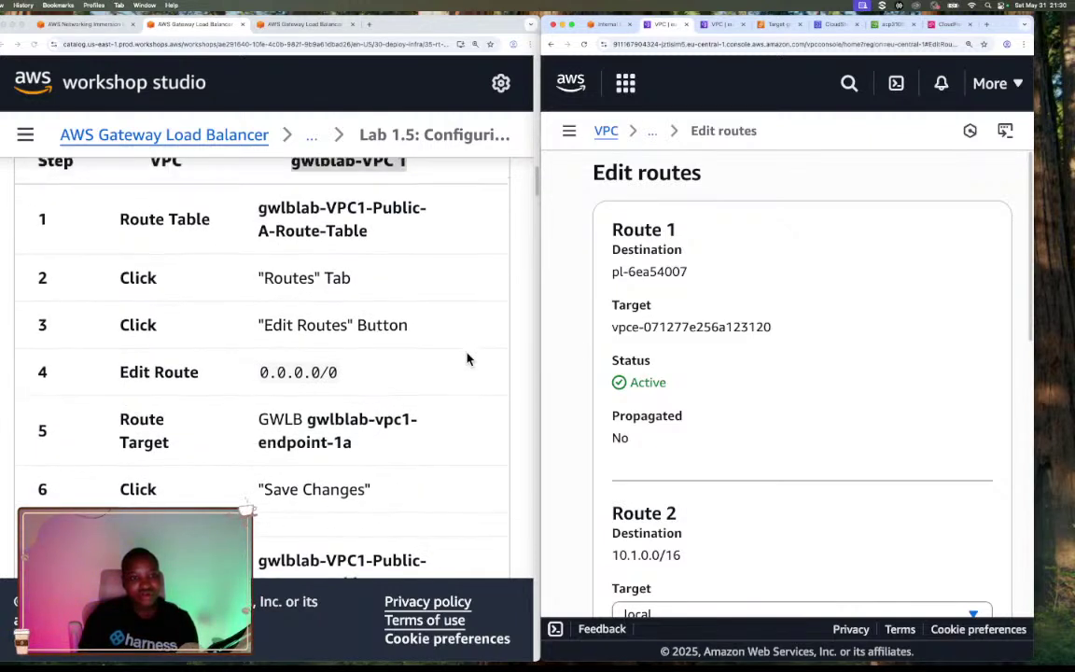
{"action": "scroll", "coordinate": [469, 358], "scroll_direction": "down", "scroll_amount": 5}
{"action": "scroll", "coordinate": [469, 358], "scroll_direction": "down", "scroll_amount": 3}
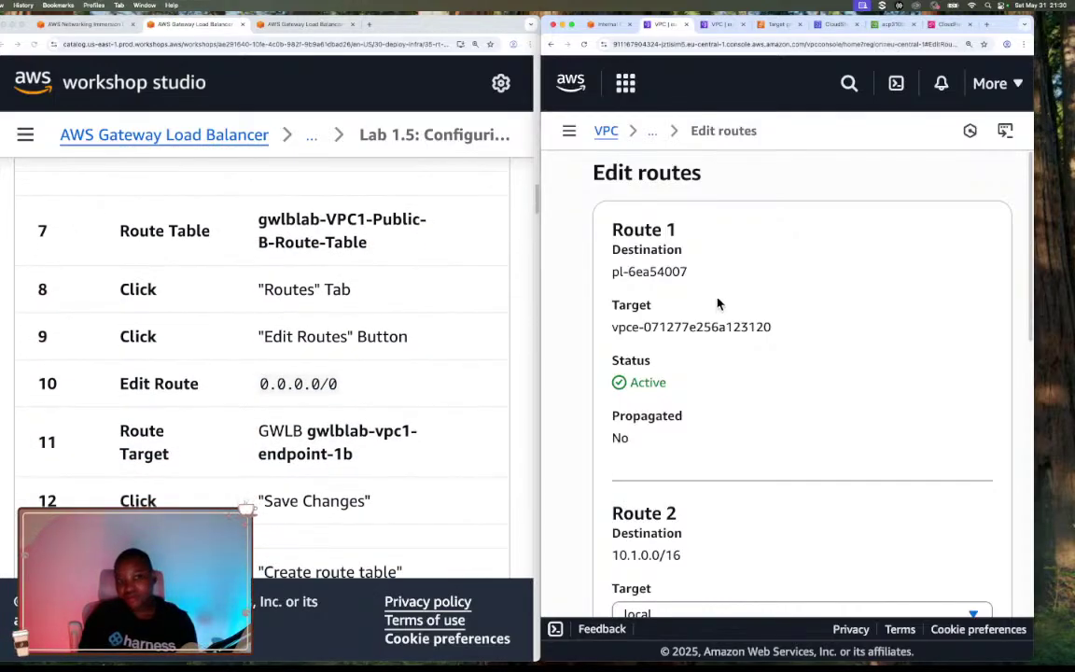
Return to the route tables list, enlarge its pane, and filter it by the gwlblab-VPC1 VPC
{"action": "left_click", "coordinate": [654, 133]}
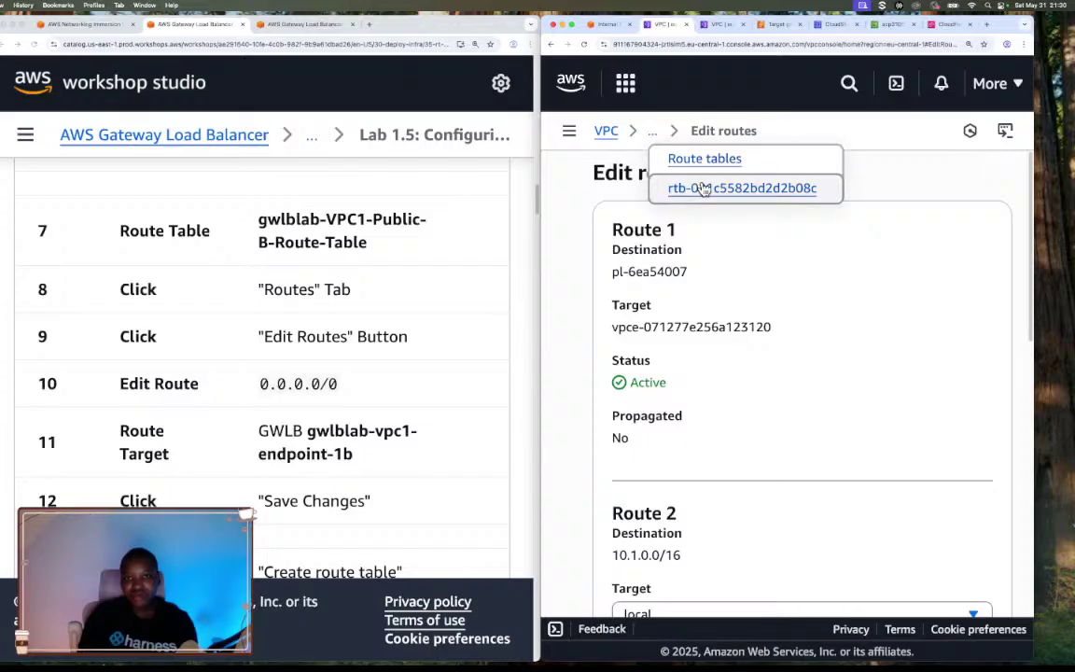
{"action": "left_click", "coordinate": [680, 157]}
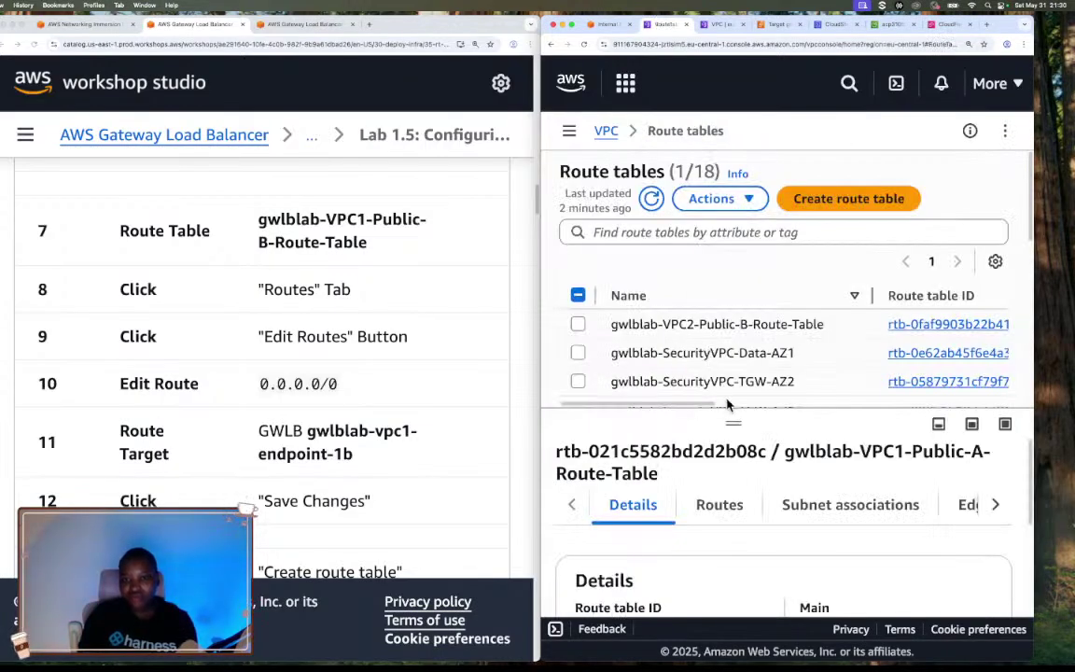
{"action": "left_click_drag", "start_coordinate": [734, 417], "coordinate": [734, 562]}
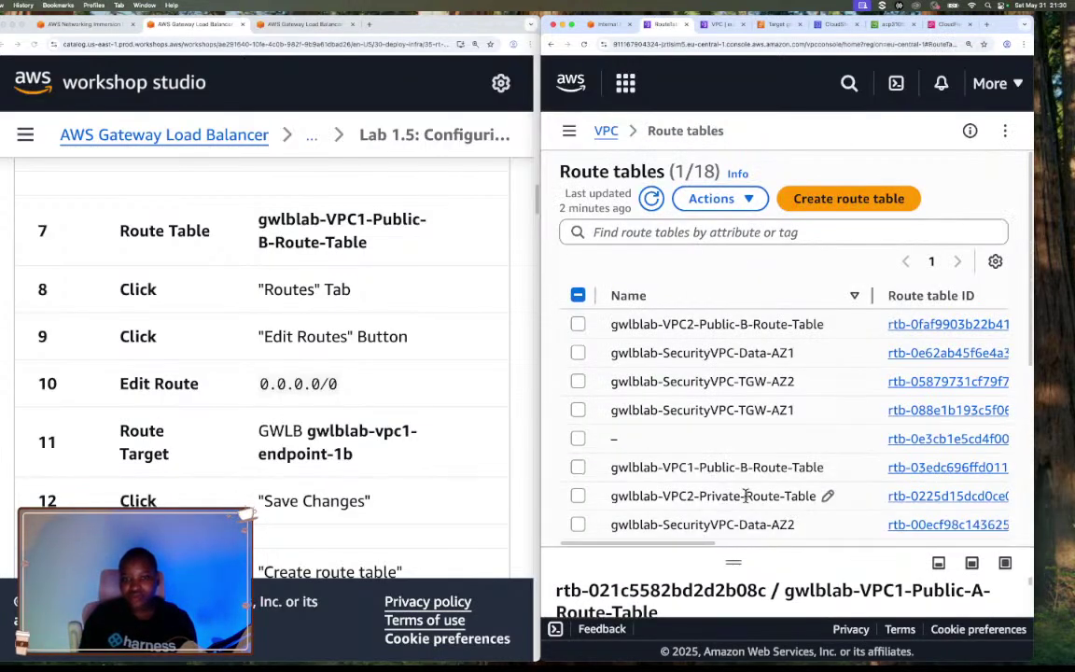
{"action": "left_click", "coordinate": [568, 131]}
{"action": "left_click", "coordinate": [619, 213]}
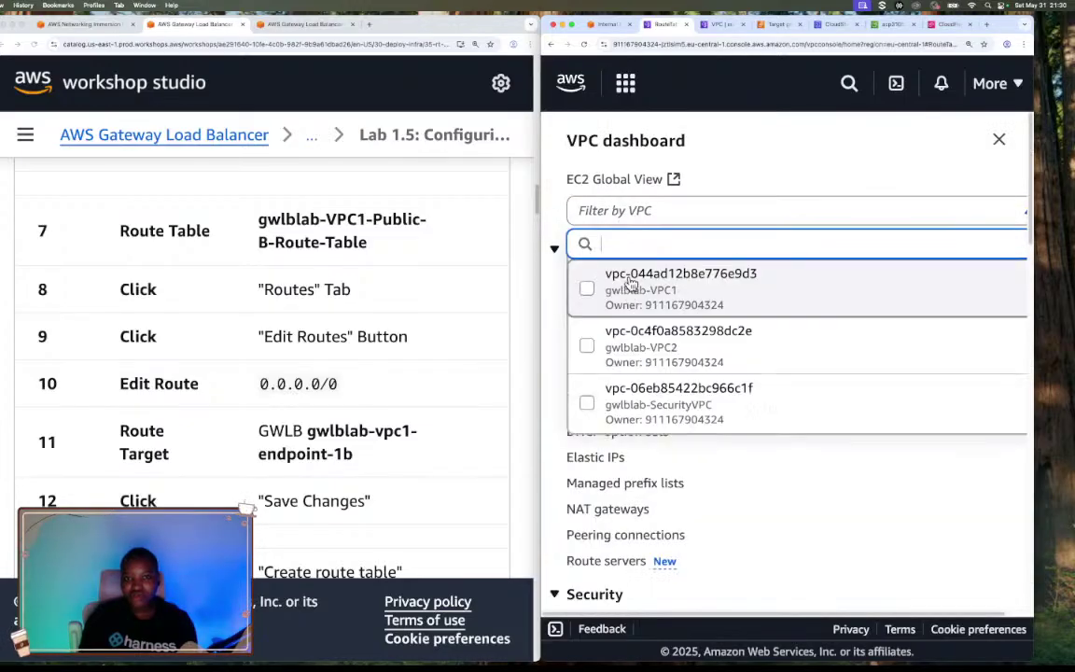
{"action": "left_click", "coordinate": [660, 289]}
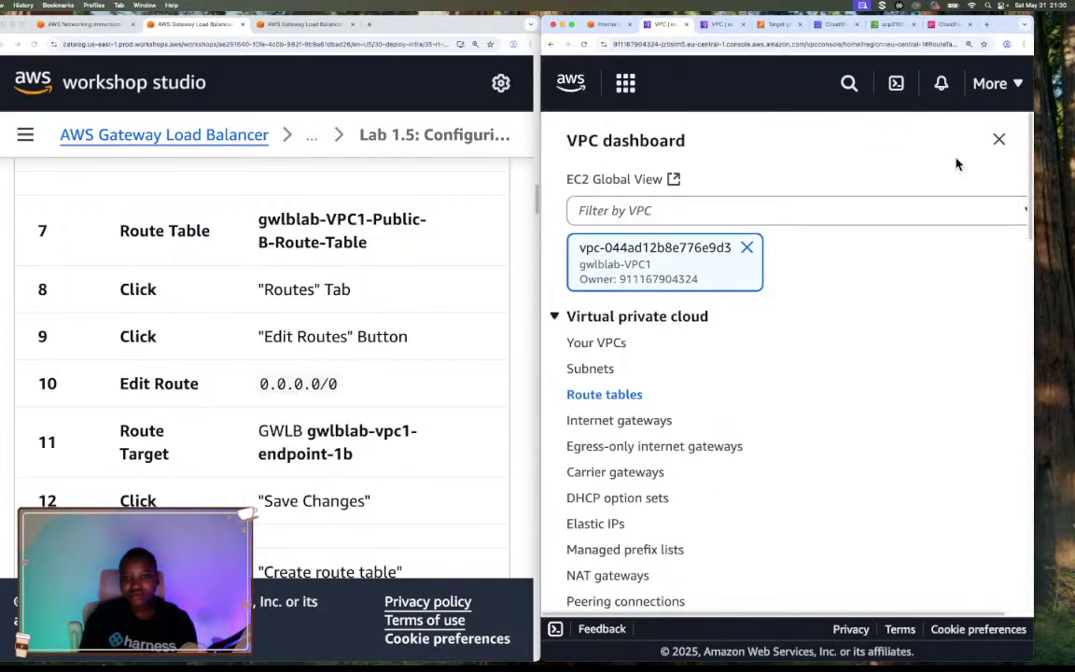
{"action": "left_click", "coordinate": [1000, 139]}
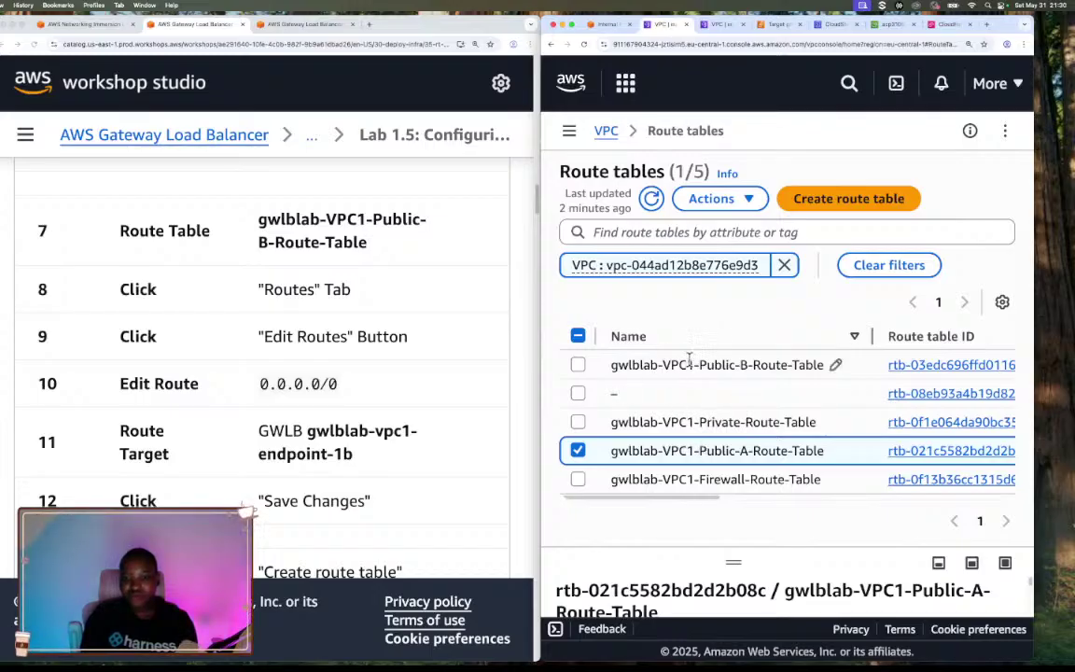
Open gwlblab-VPC1-Public-B-Route-Table and start editing its routes
{"action": "left_click", "coordinate": [913, 373]}
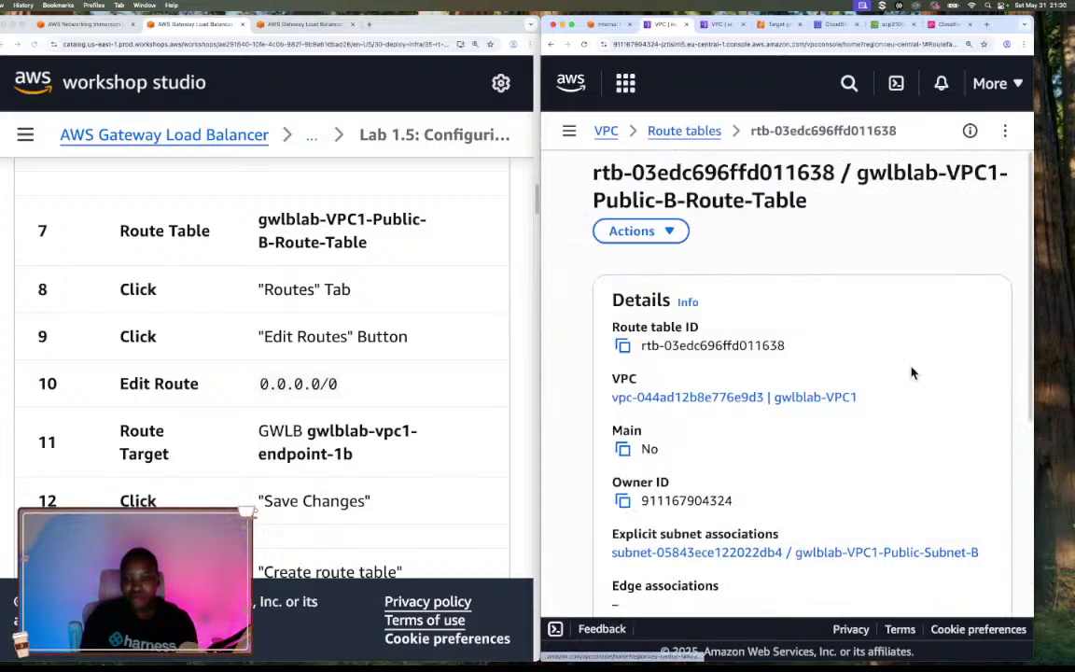
{"action": "scroll", "coordinate": [771, 474], "scroll_direction": "down", "scroll_amount": 2}
{"action": "scroll", "coordinate": [771, 474], "scroll_direction": "down", "scroll_amount": 3}
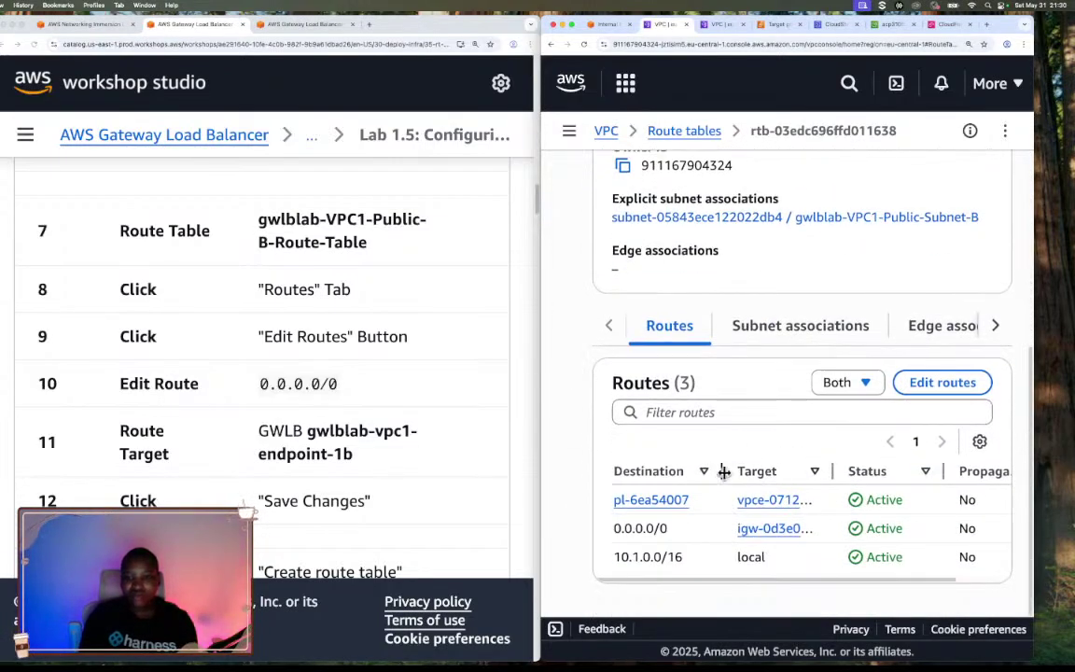
{"action": "left_click", "coordinate": [846, 383]}
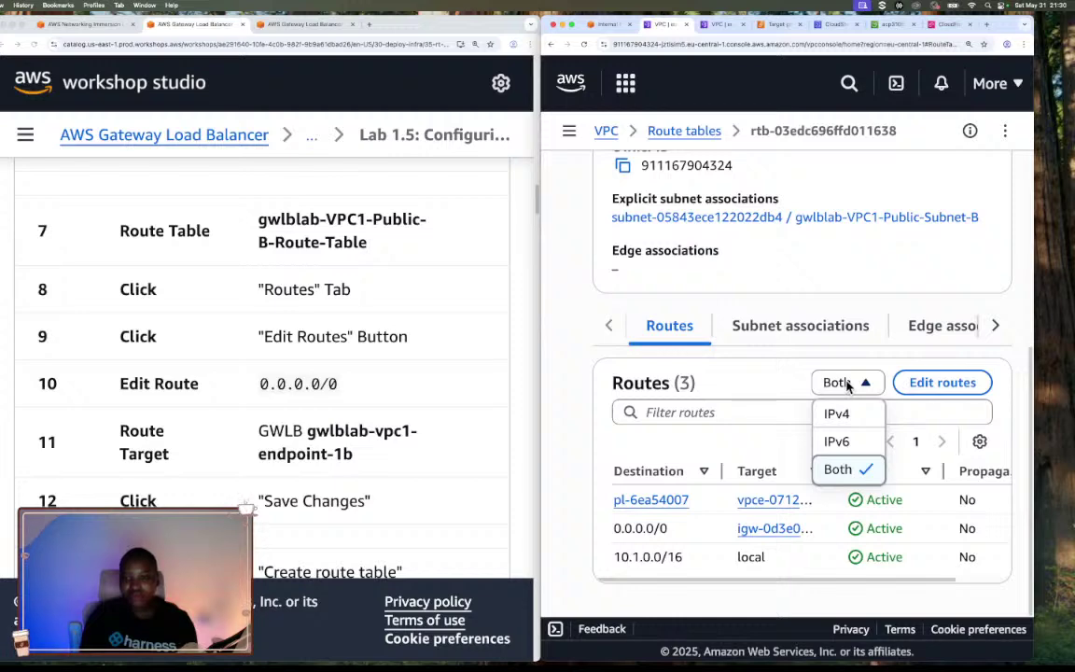
{"action": "left_click", "coordinate": [904, 383]}
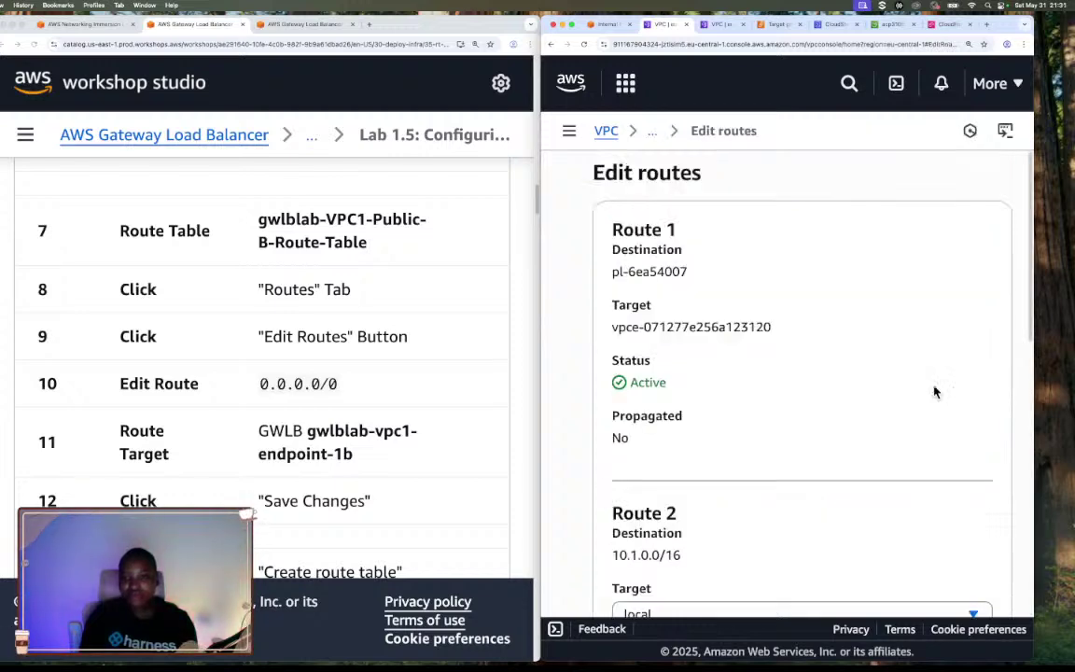
Change Route 3's target type for 0.0.0.0/0 to Gateway Load Balancer Endpoint
{"action": "scroll", "coordinate": [801, 405], "scroll_direction": "down", "scroll_amount": 6}
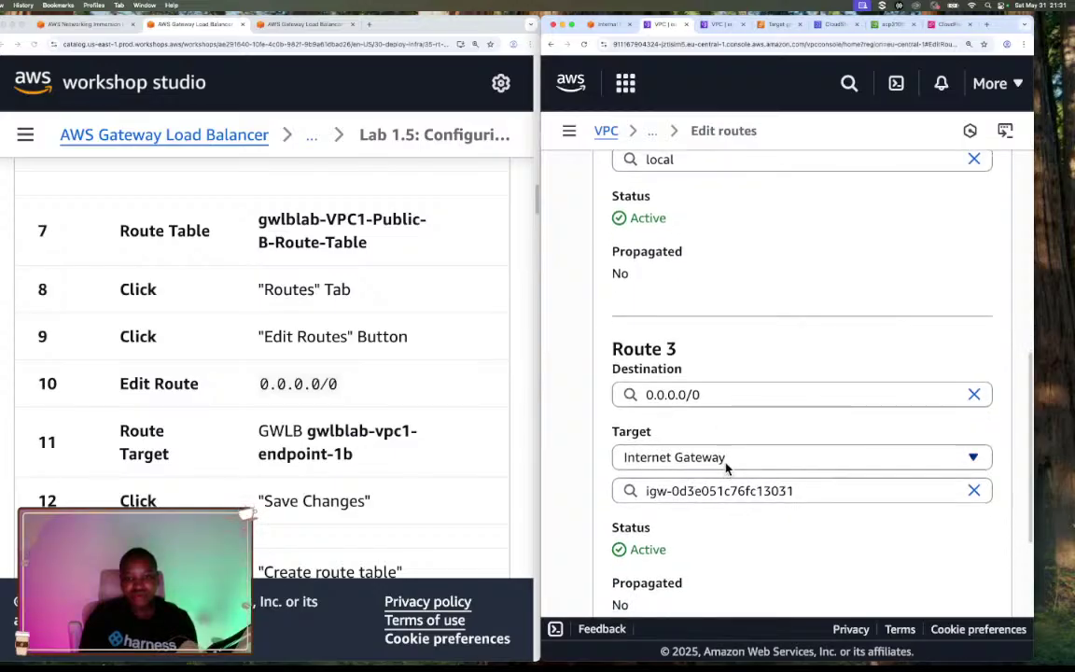
{"action": "left_click", "coordinate": [726, 460]}
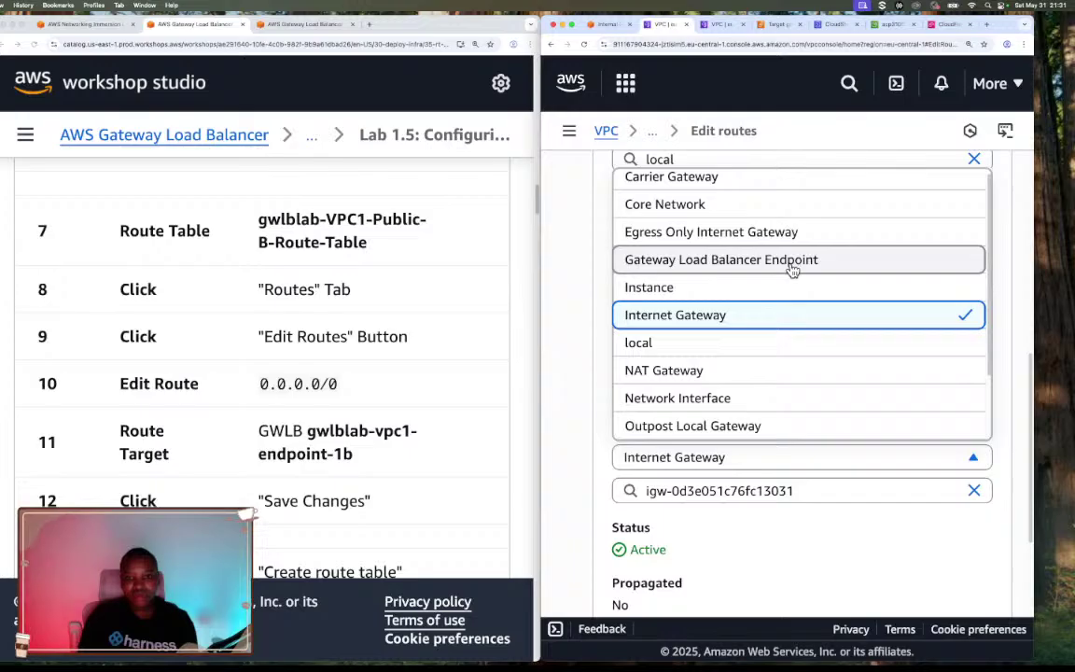
{"action": "left_click", "coordinate": [791, 269]}
{"action": "left_click", "coordinate": [751, 486]}
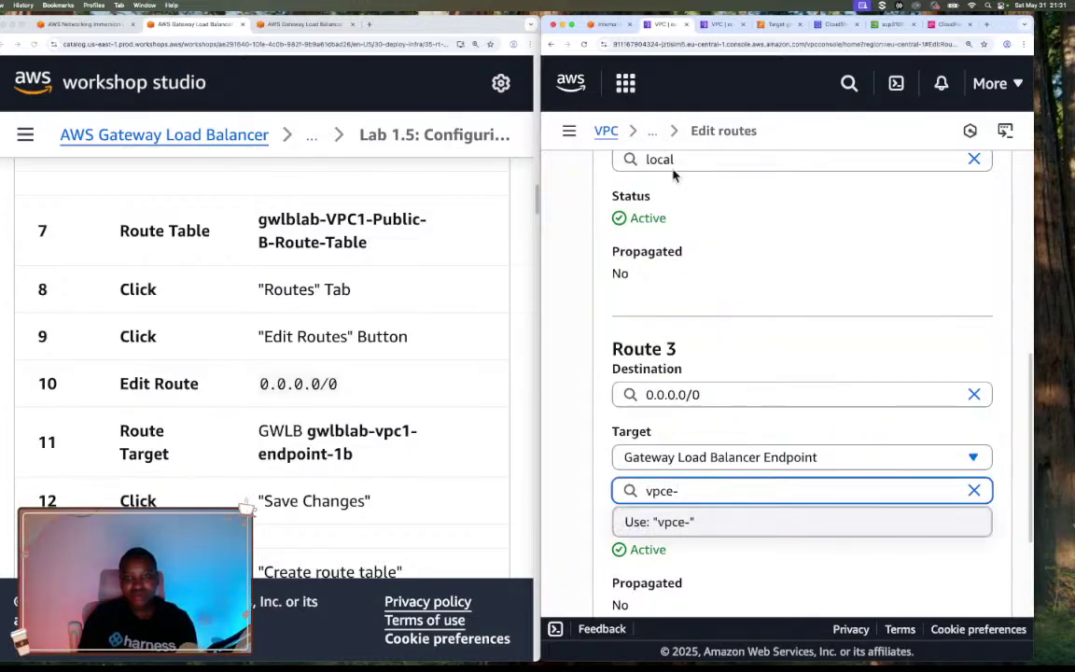
Return to the VPC endpoints list, open gwlblab-vpc1-endpoint-1b, and copy its endpoint ID
{"action": "left_click", "coordinate": [721, 24]}
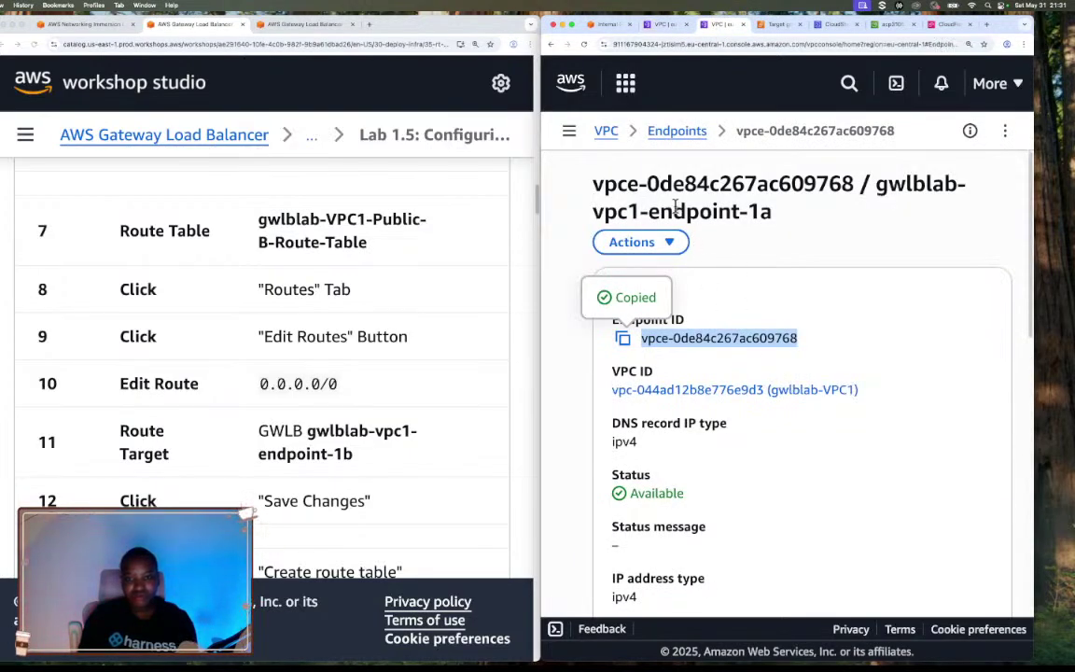
{"action": "left_click", "coordinate": [676, 132]}
{"action": "scroll", "coordinate": [695, 468], "scroll_direction": "down", "scroll_amount": 2}
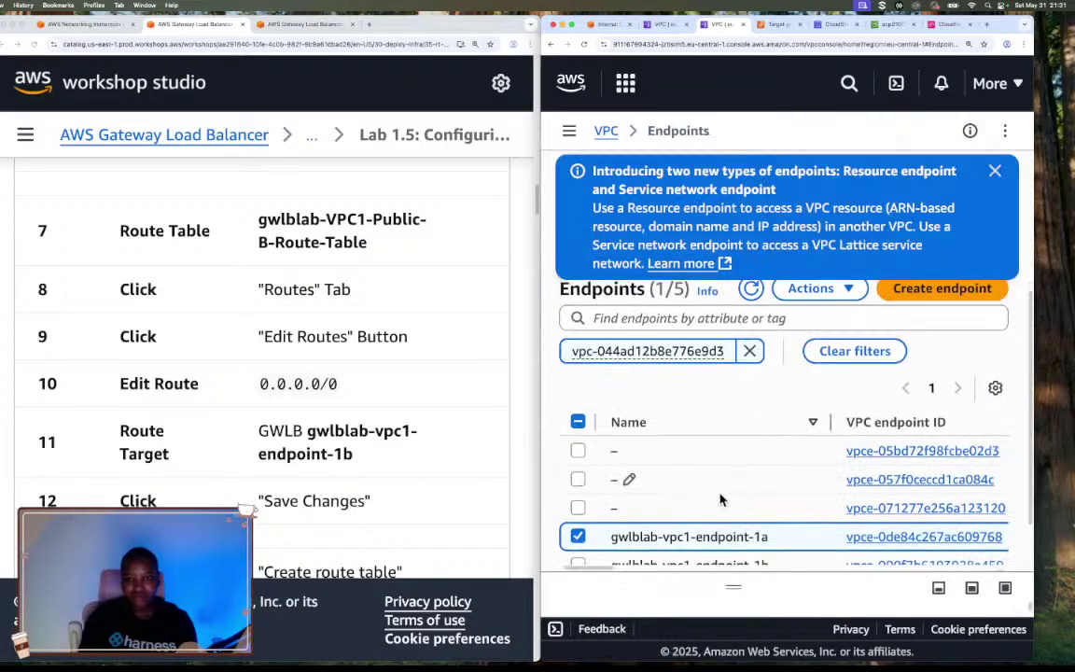
{"action": "left_click", "coordinate": [874, 511]}
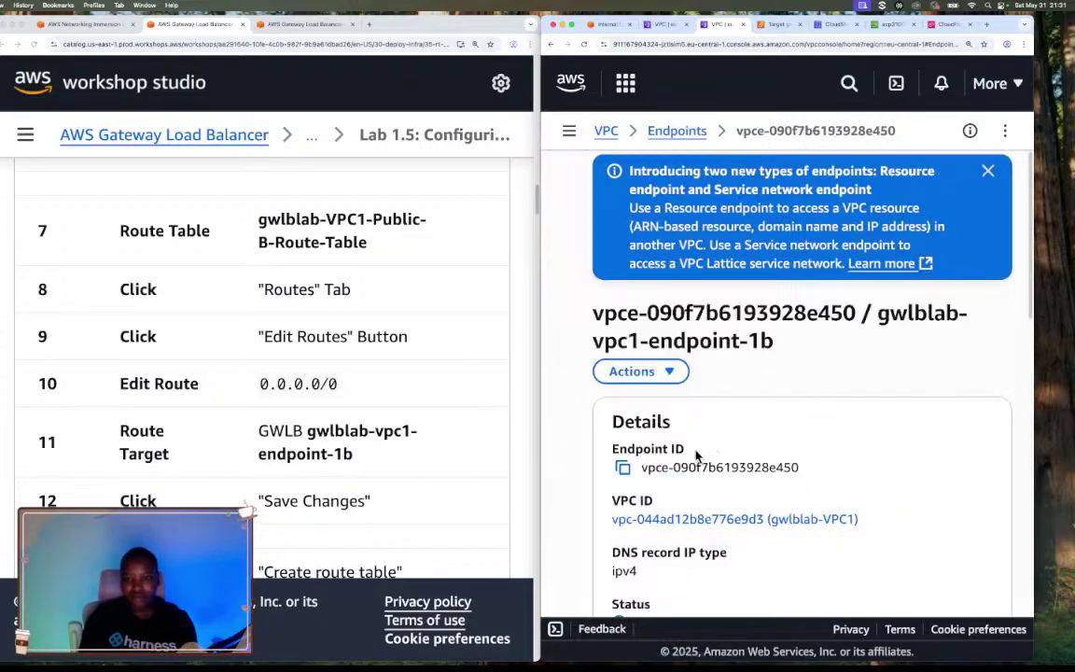
{"action": "left_click", "coordinate": [624, 468]}
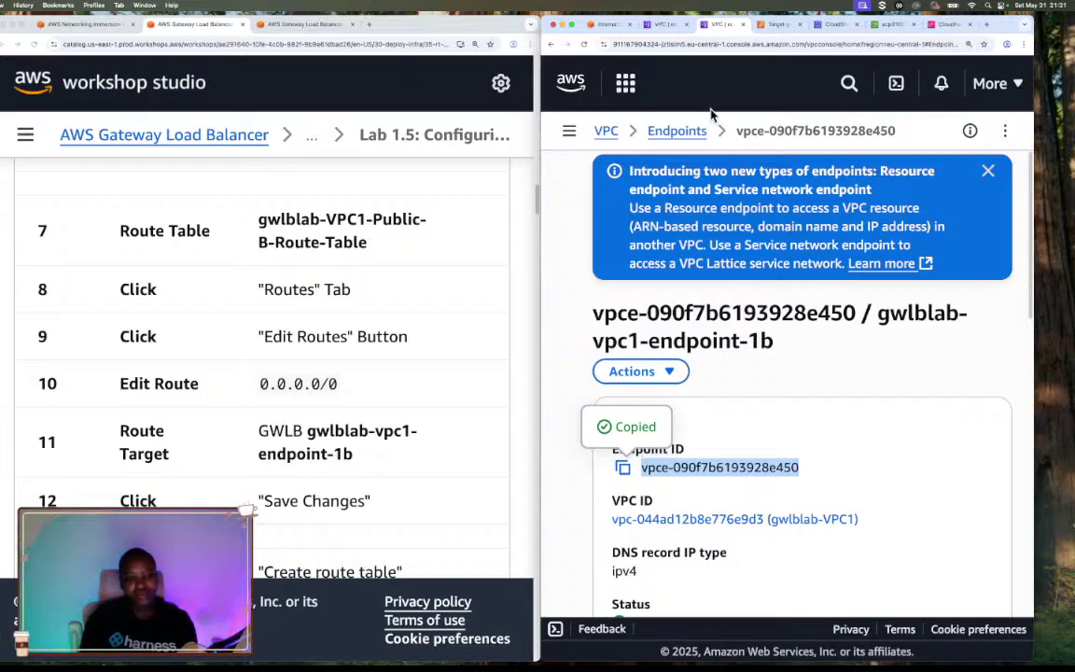
Set Route 3's Gateway Load Balancer Endpoint target to vpce-090f7b6193928e450 and try to save the route changes
{"action": "left_click", "coordinate": [672, 28]}
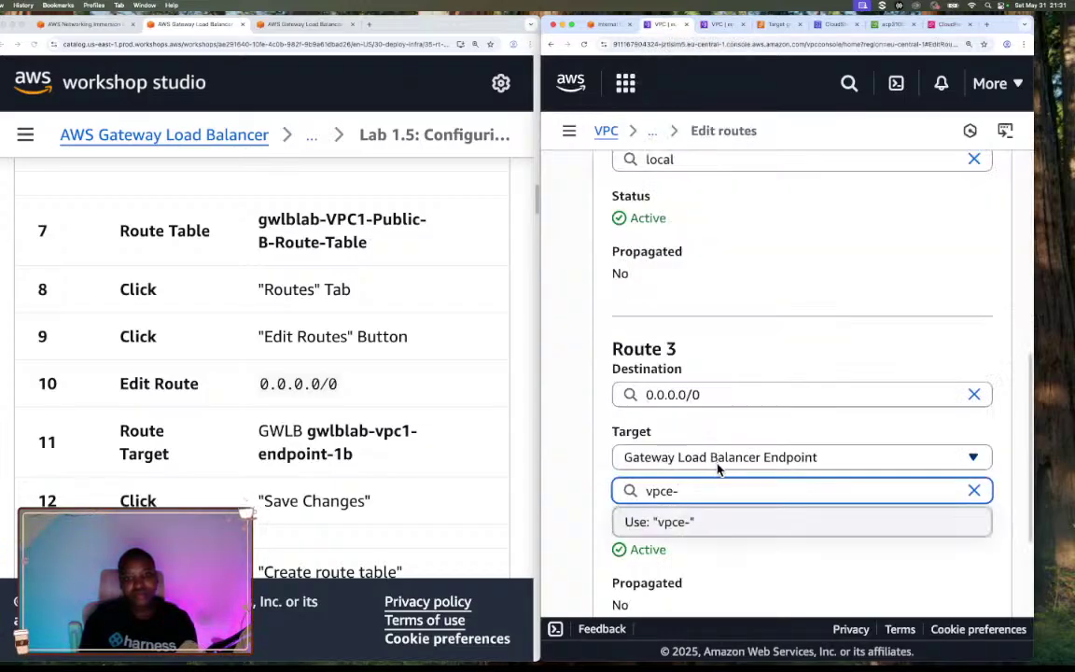
{"action": "key", "text": "ctrl+a"}
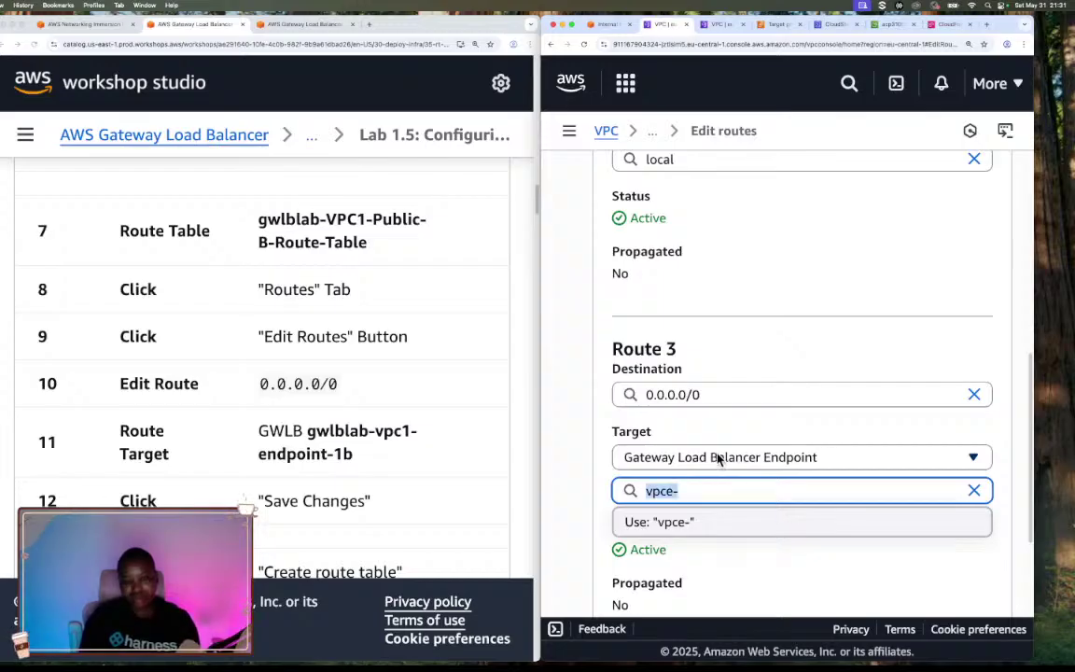
{"action": "key", "text": "ctrl+v"}
{"action": "left_click", "coordinate": [820, 519]}
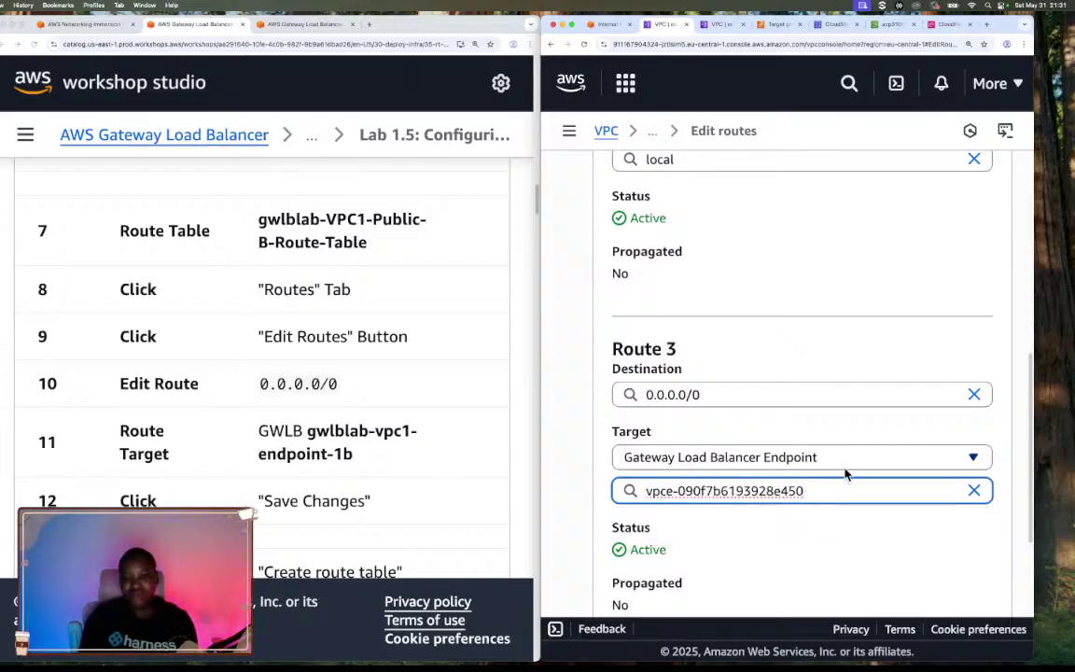
{"action": "scroll", "coordinate": [846, 474], "scroll_direction": "down", "scroll_amount": 3}
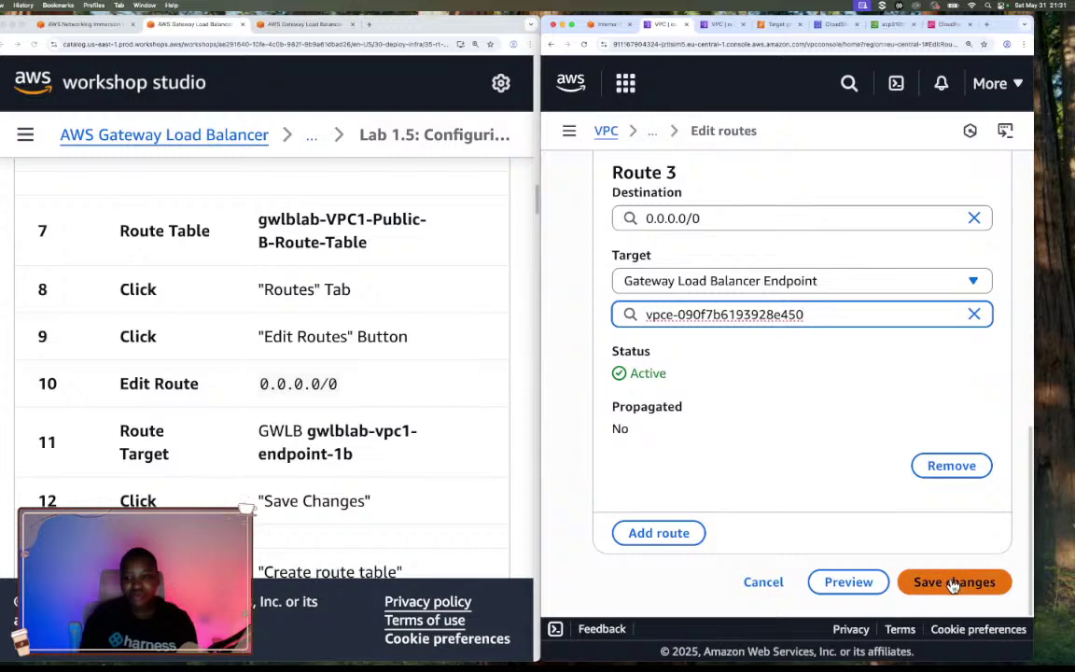
{"action": "left_click", "coordinate": [953, 580]}
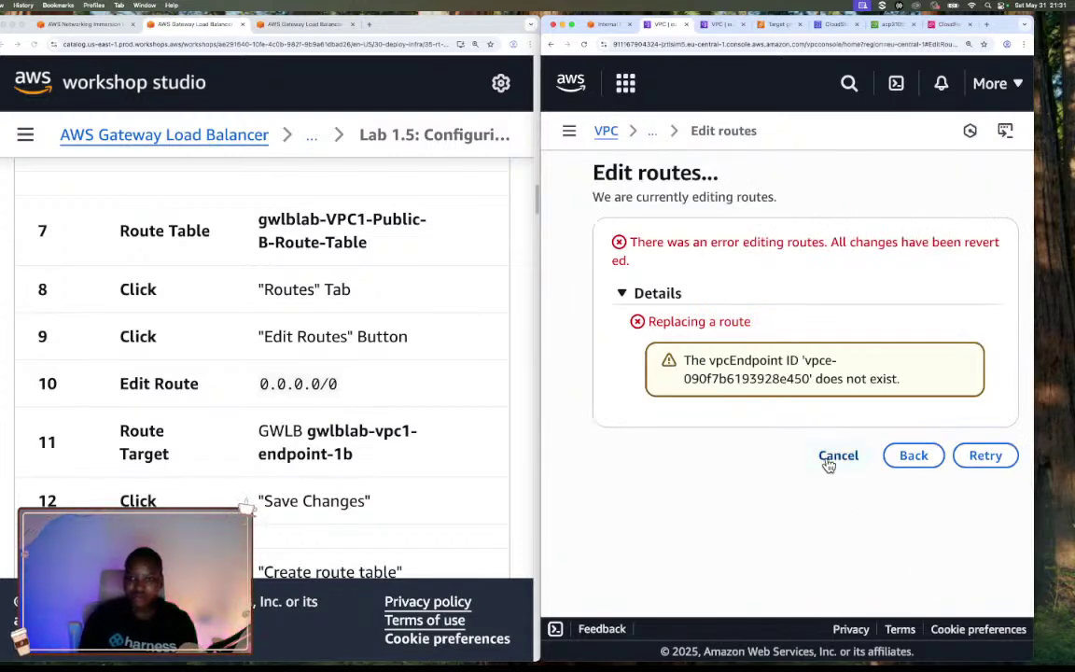
{"action": "left_click", "coordinate": [914, 456]}
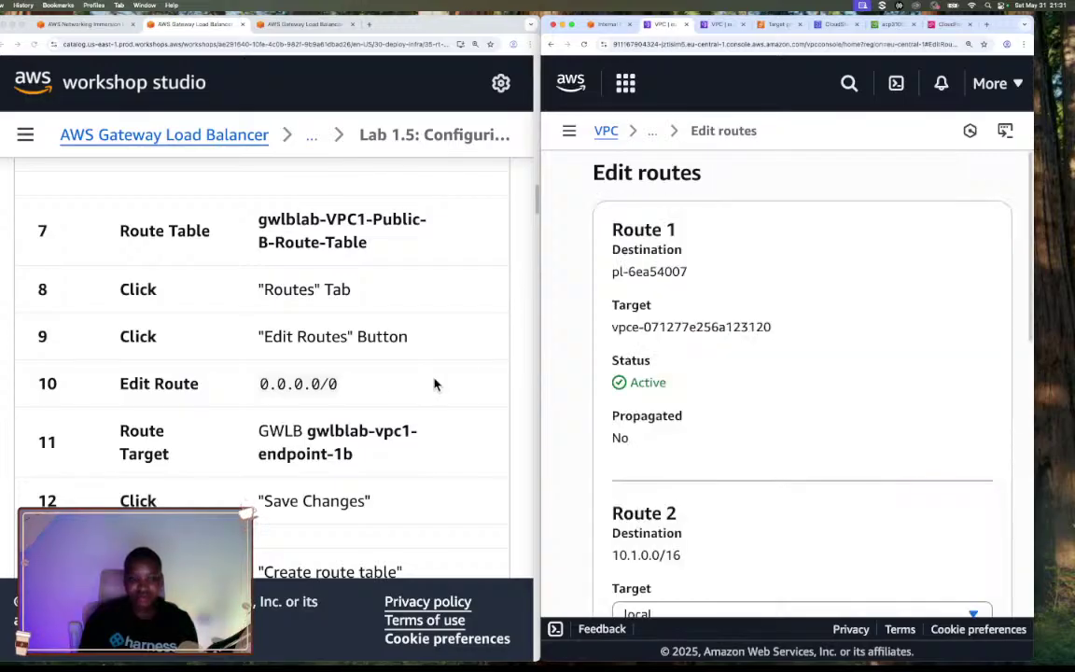
Review the Lab 1.5 route table instructions, then examine the details and subnet of gwlblab-vpc1-endpoint-1b
{"action": "scroll", "coordinate": [371, 386], "scroll_direction": "down", "scroll_amount": 3}
{"action": "scroll", "coordinate": [371, 386], "scroll_direction": "up", "scroll_amount": 3}
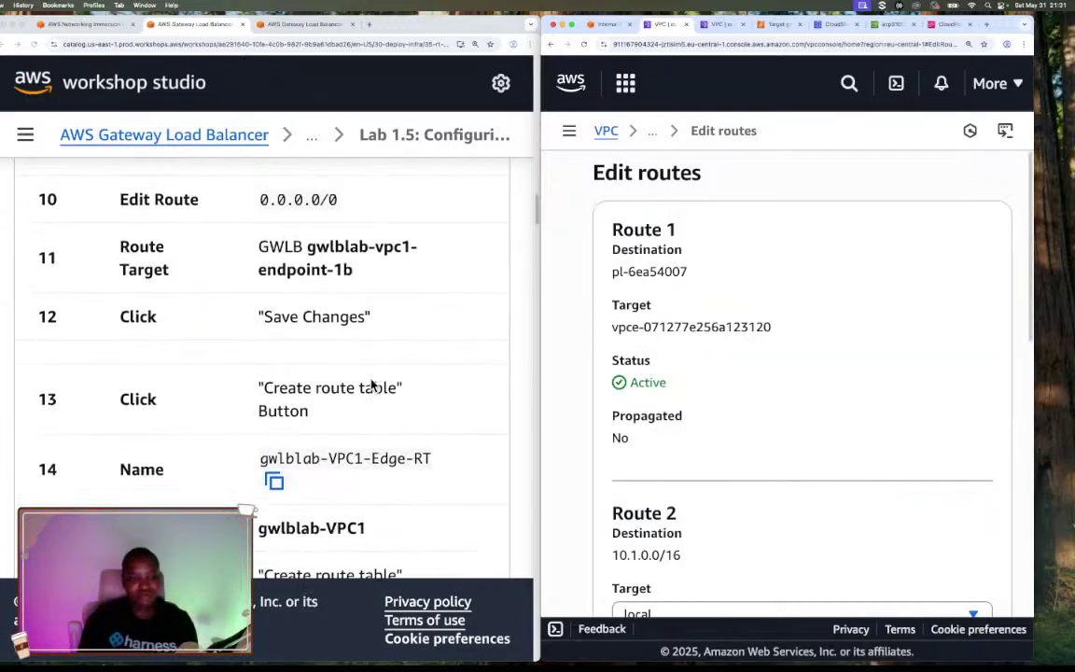
{"action": "scroll", "coordinate": [371, 385], "scroll_direction": "up", "scroll_amount": 2}
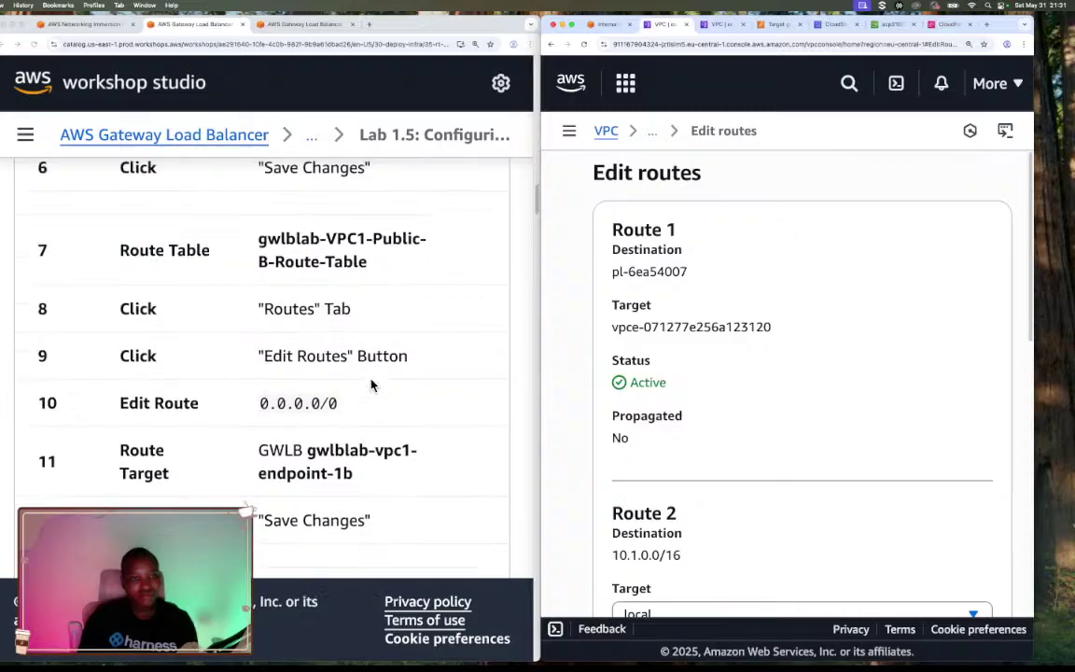
{"action": "scroll", "coordinate": [371, 385], "scroll_direction": "up", "scroll_amount": 3}
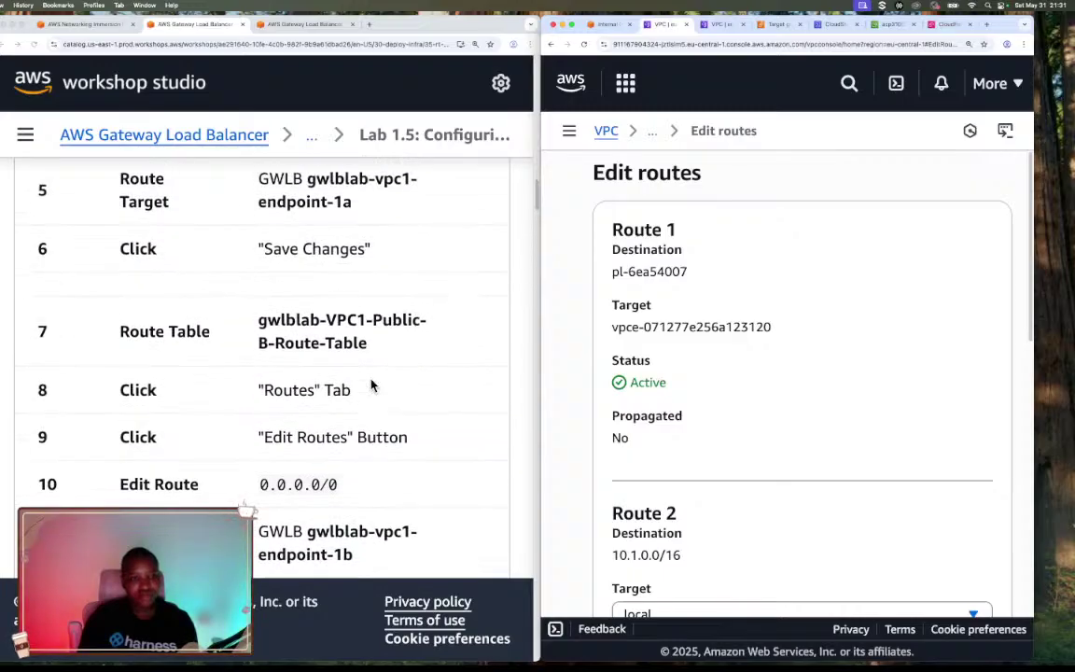
{"action": "scroll", "coordinate": [370, 385], "scroll_direction": "up", "scroll_amount": 2}
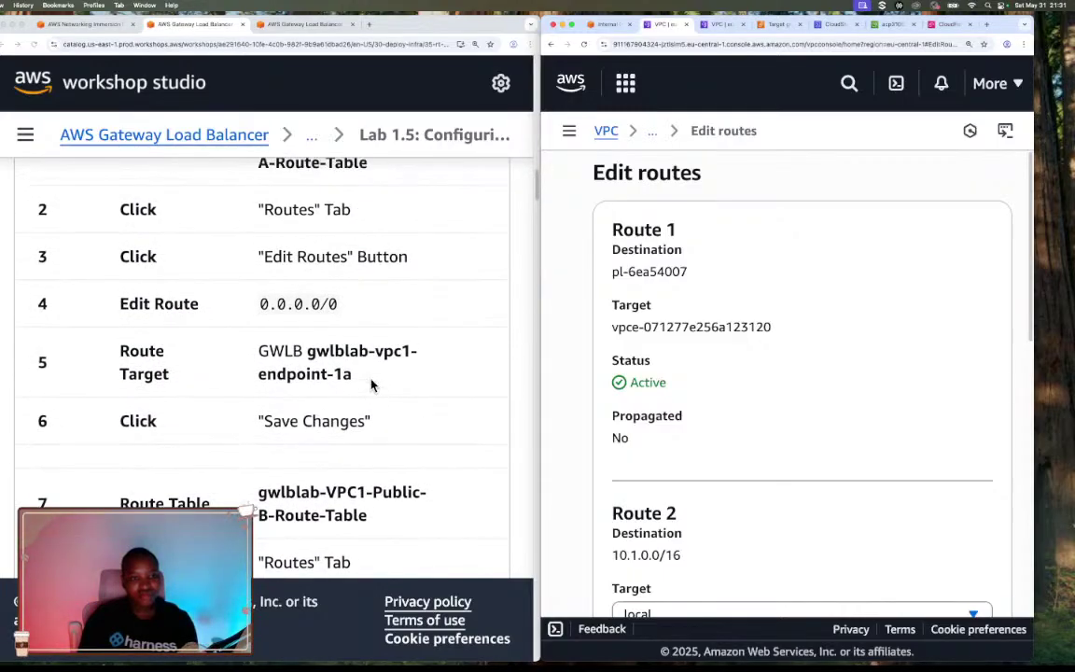
{"action": "left_click", "coordinate": [720, 23]}
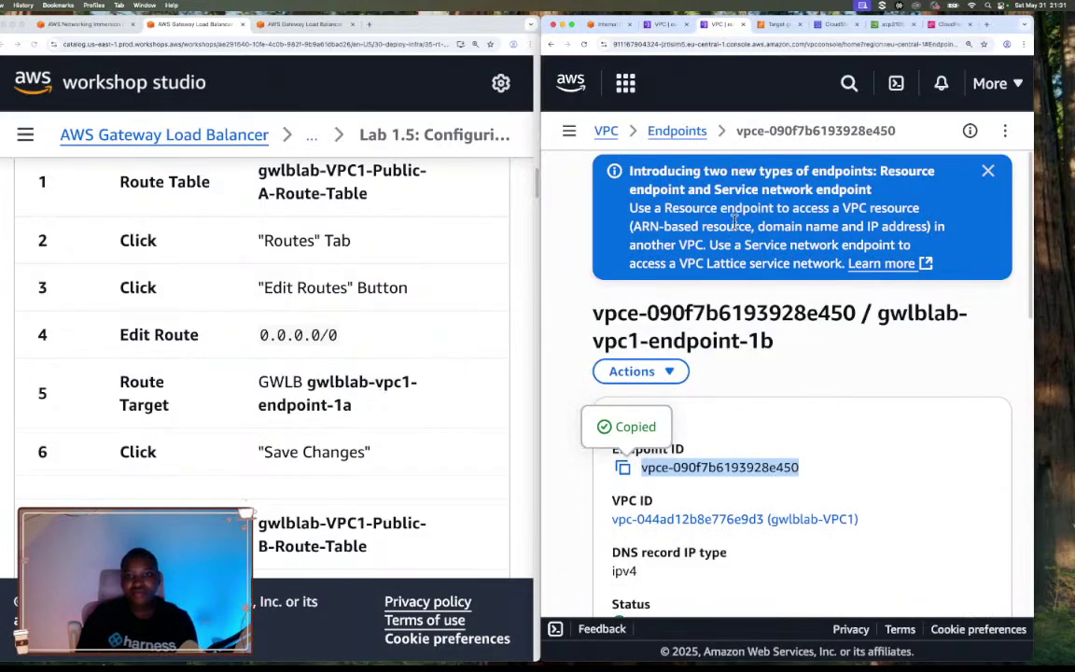
{"action": "scroll", "coordinate": [754, 351], "scroll_direction": "down", "scroll_amount": 4}
{"action": "scroll", "coordinate": [752, 347], "scroll_direction": "down", "scroll_amount": 2}
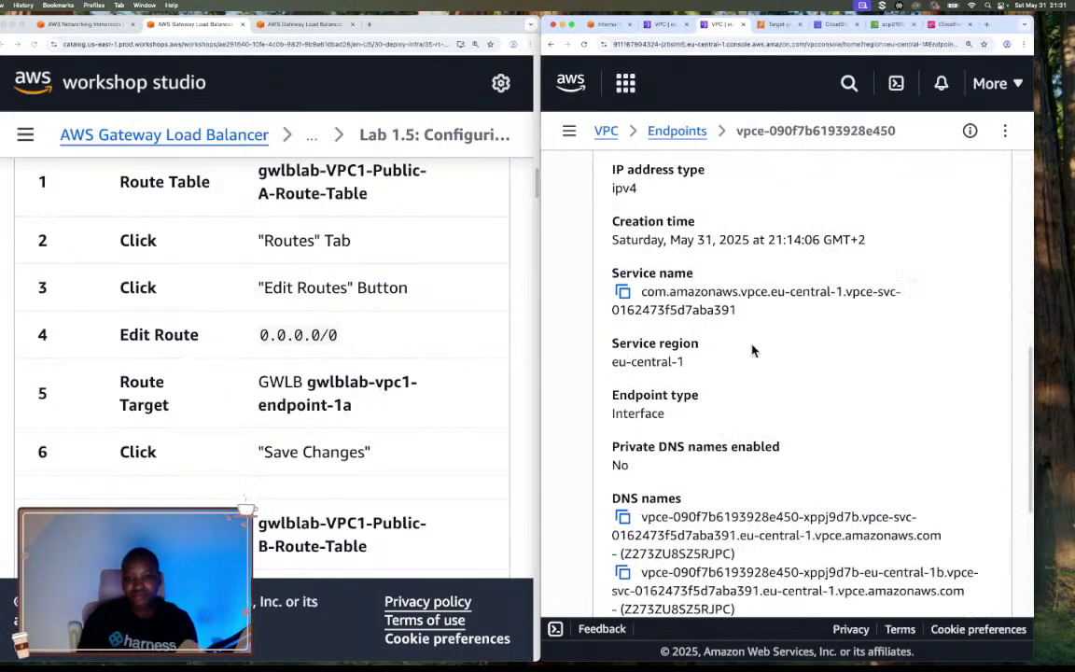
{"action": "scroll", "coordinate": [754, 351], "scroll_direction": "down", "scroll_amount": 3}
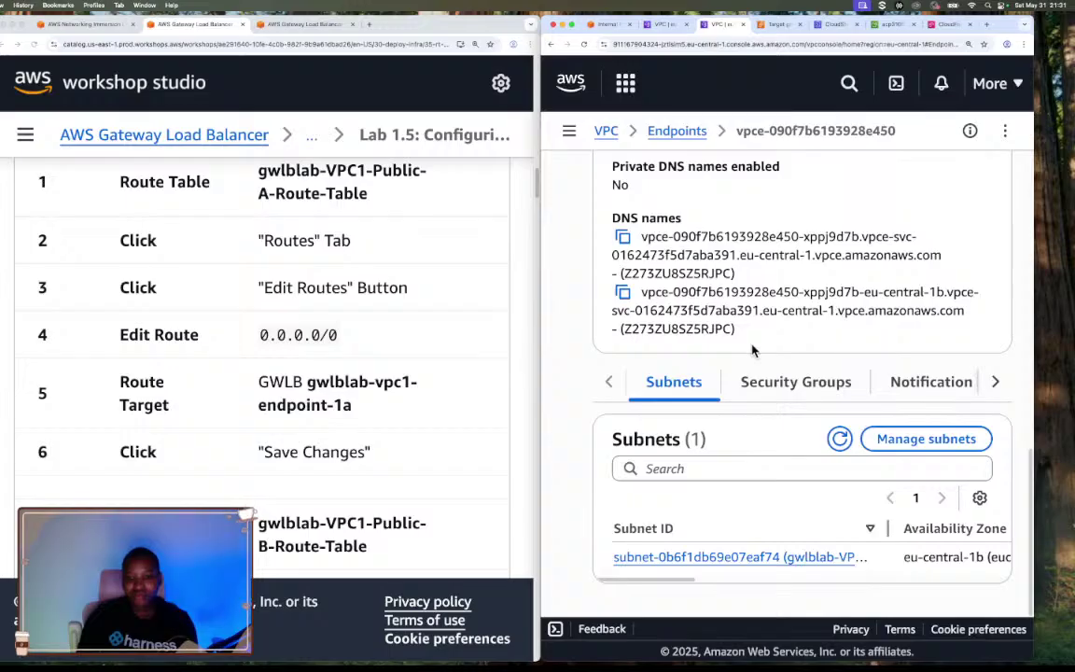
{"action": "left_click_drag", "start_coordinate": [890, 528], "coordinate": [986, 527]}
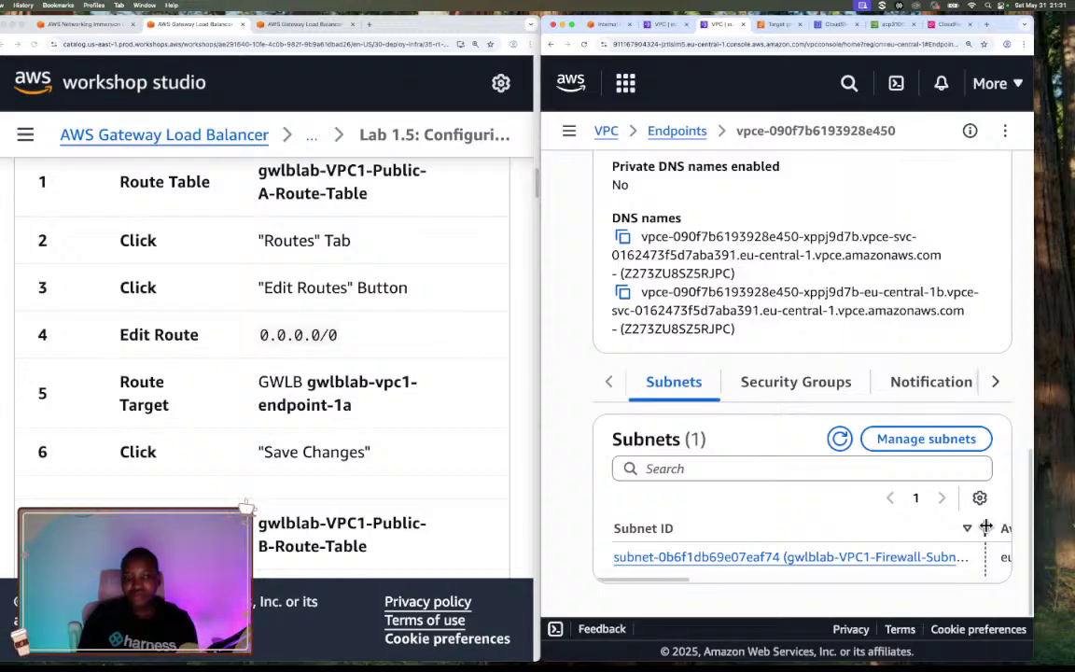
{"action": "left_click_drag", "start_coordinate": [987, 528], "coordinate": [839, 523]}
{"action": "mouse_move", "coordinate": [692, 583]}
{"action": "left_mouse_down"}
{"action": "mouse_move", "coordinate": [968, 588]}
{"action": "mouse_move", "coordinate": [674, 586]}
{"action": "left_mouse_up"}
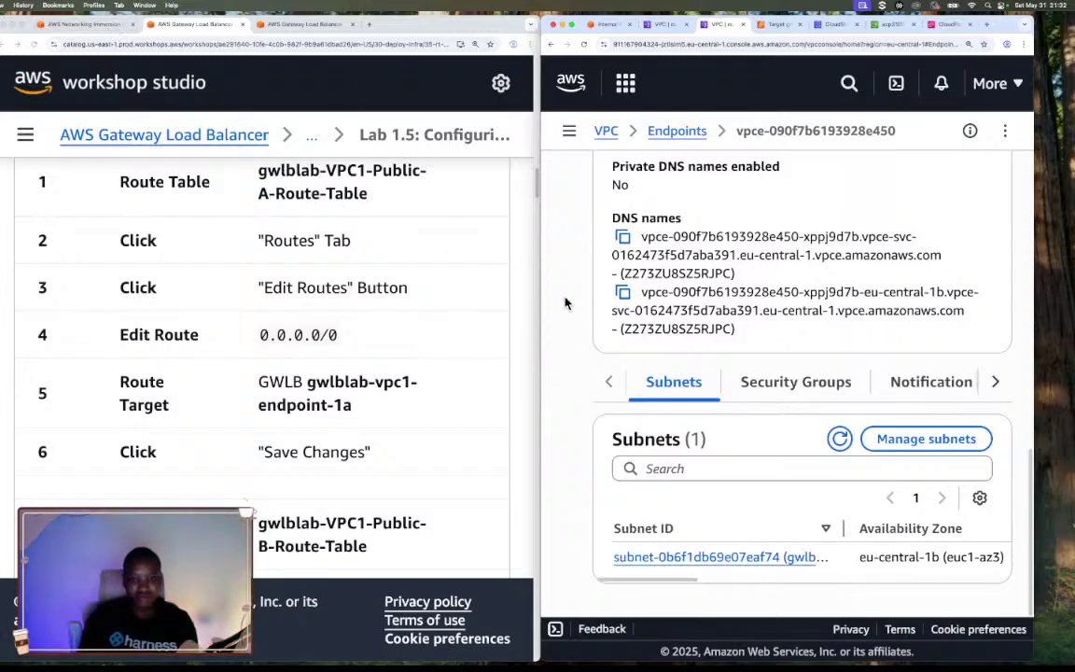
Examine the security groups, notifications and available actions of gwlblab-vpc1-endpoint-1b
{"action": "left_click", "coordinate": [831, 391]}
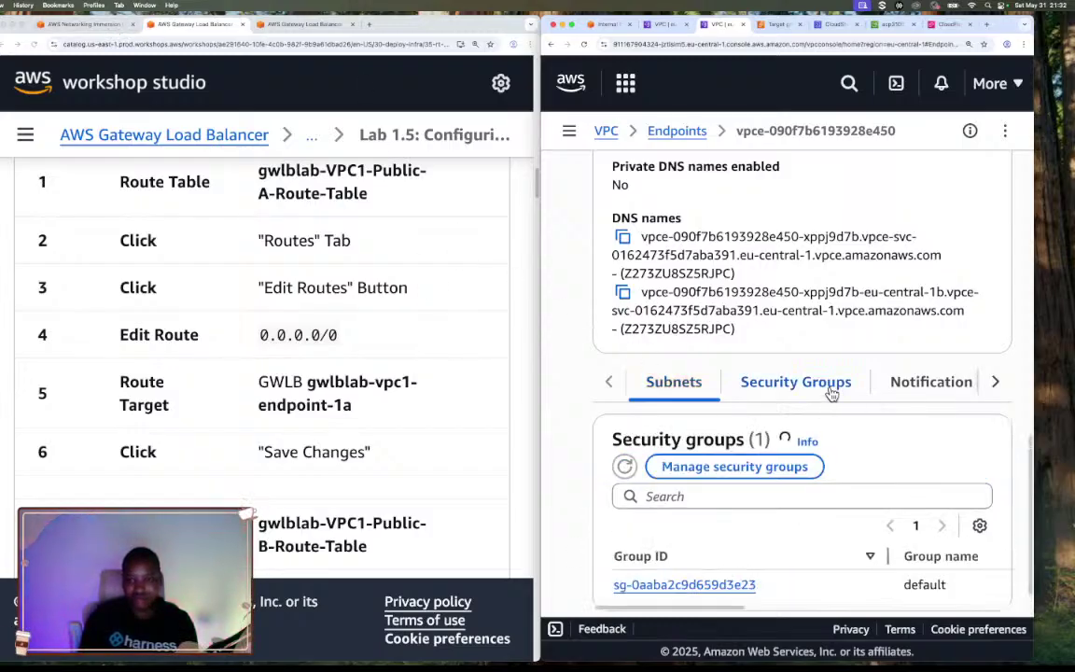
{"action": "left_click", "coordinate": [961, 390]}
{"action": "left_click", "coordinate": [995, 382]}
{"action": "scroll", "coordinate": [688, 387], "scroll_direction": "left", "scroll_amount": 3}
{"action": "scroll", "coordinate": [739, 315], "scroll_direction": "down", "scroll_amount": 1}
{"action": "scroll", "coordinate": [751, 318], "scroll_direction": "up", "scroll_amount": 5}
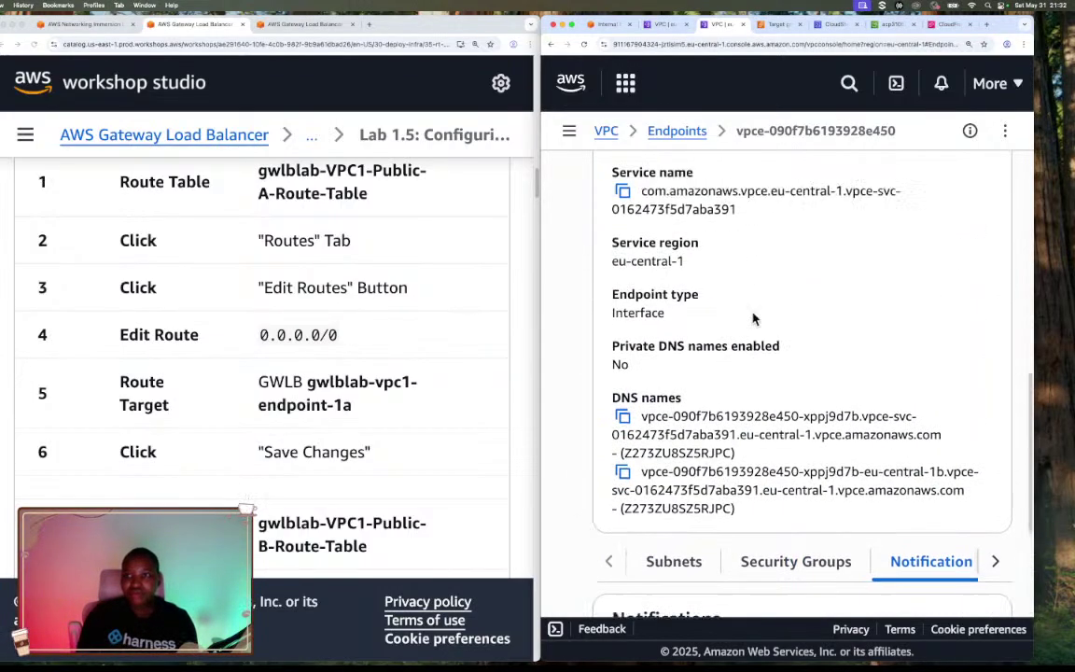
{"action": "scroll", "coordinate": [756, 319], "scroll_direction": "up", "scroll_amount": 5}
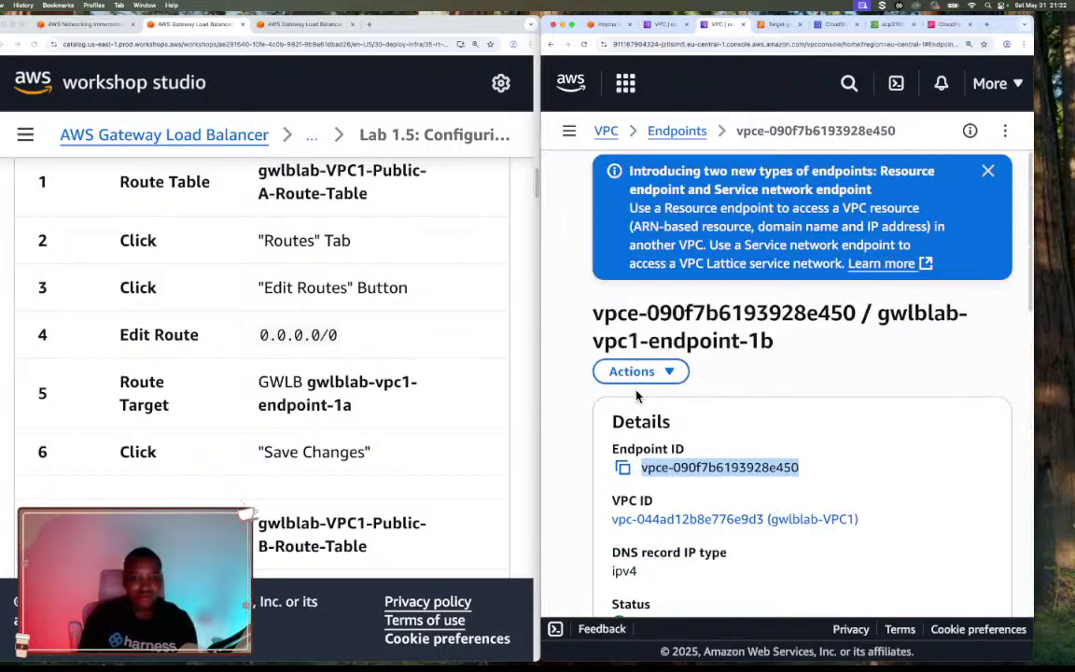
{"action": "left_click", "coordinate": [642, 374]}
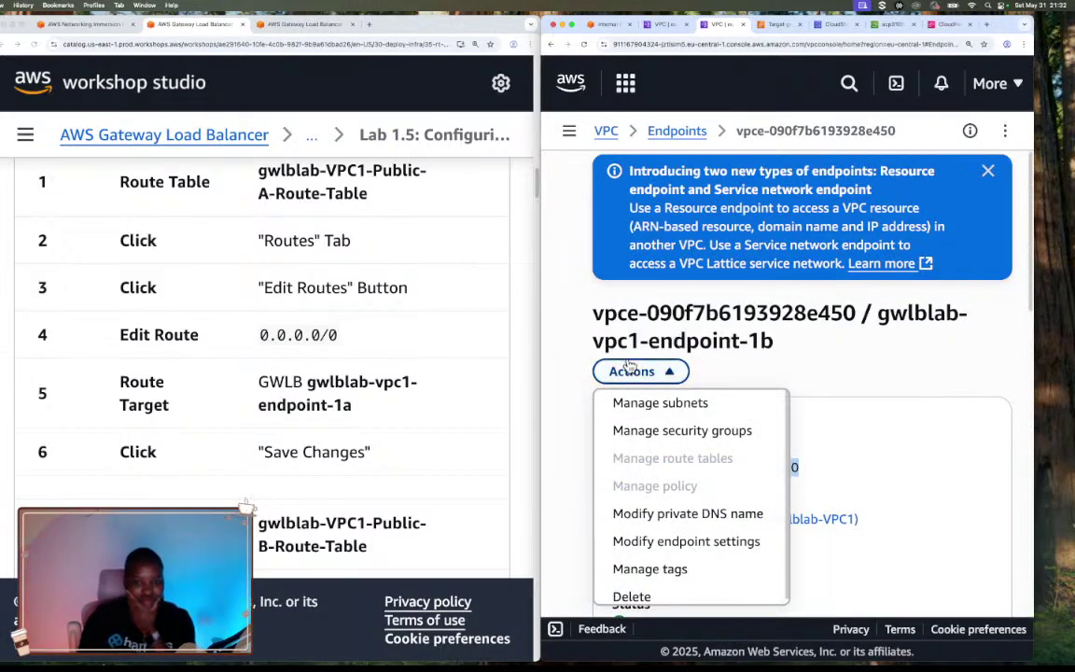
Examine the final configuration diagram on the Lab 1.1 architecture page, enlarging it to read the VPC1 subnets and endpoints
{"action": "left_click", "coordinate": [72, 24]}
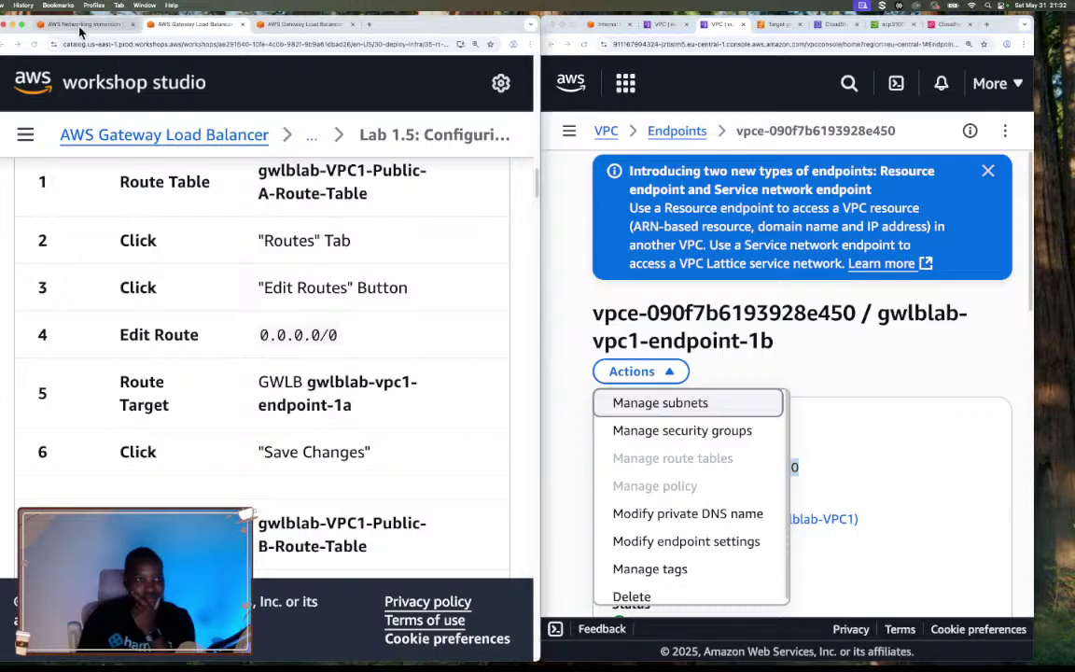
{"action": "left_click", "coordinate": [291, 24]}
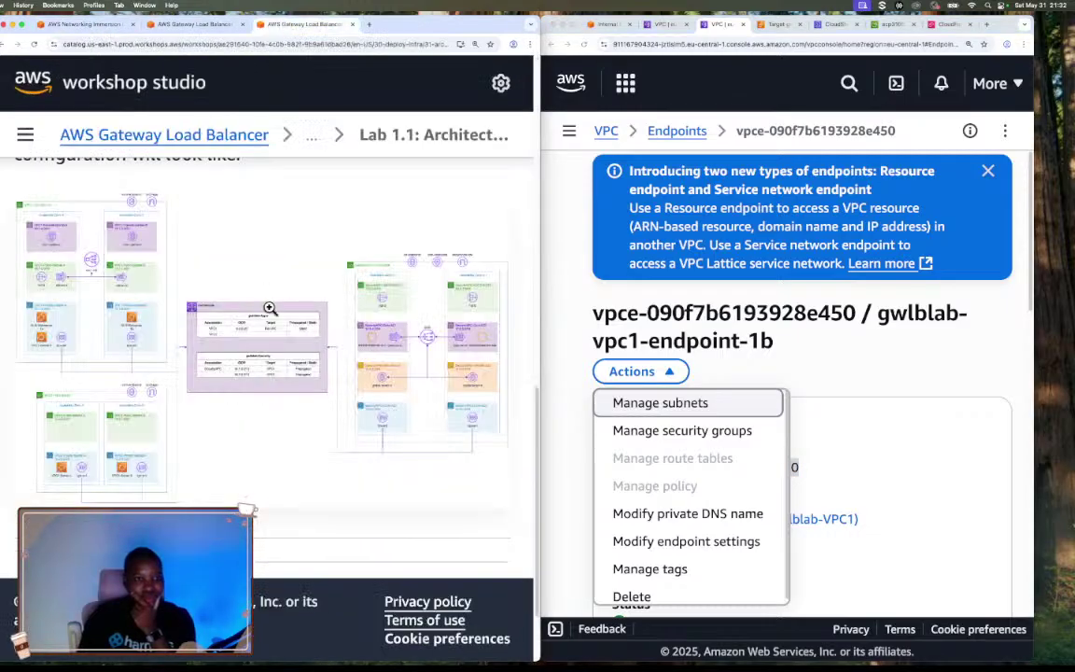
{"action": "left_click", "coordinate": [272, 296]}
{"action": "left_click", "coordinate": [371, 343]}
{"action": "left_click_drag", "start_coordinate": [541, 275], "coordinate": [1039, 258]}
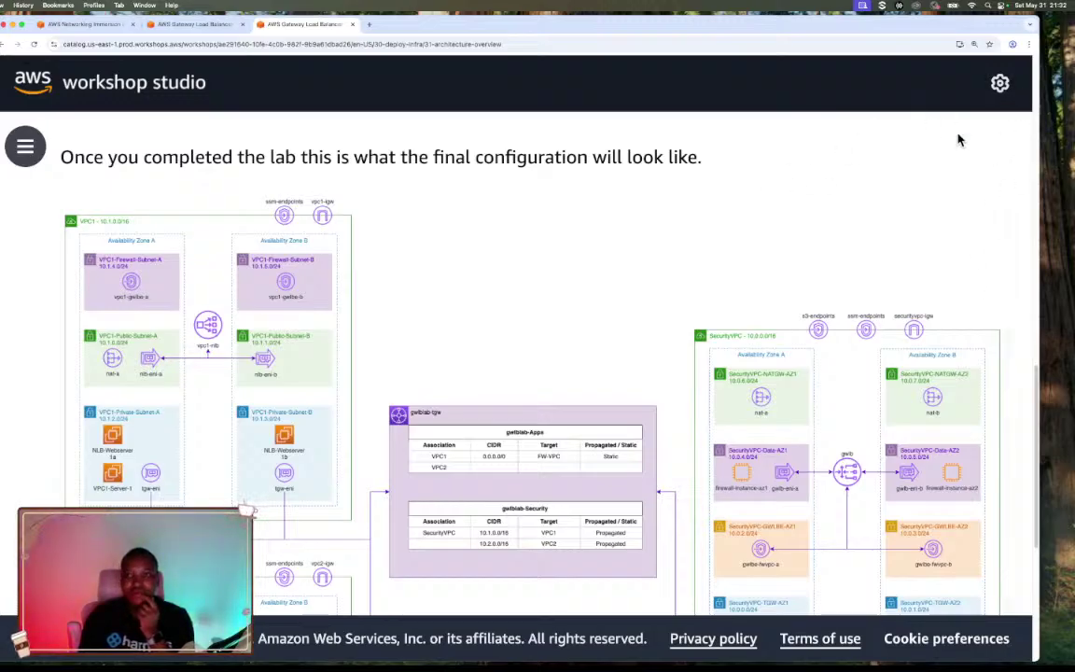
{"action": "left_click_drag", "start_coordinate": [1042, 125], "coordinate": [539, 223]}
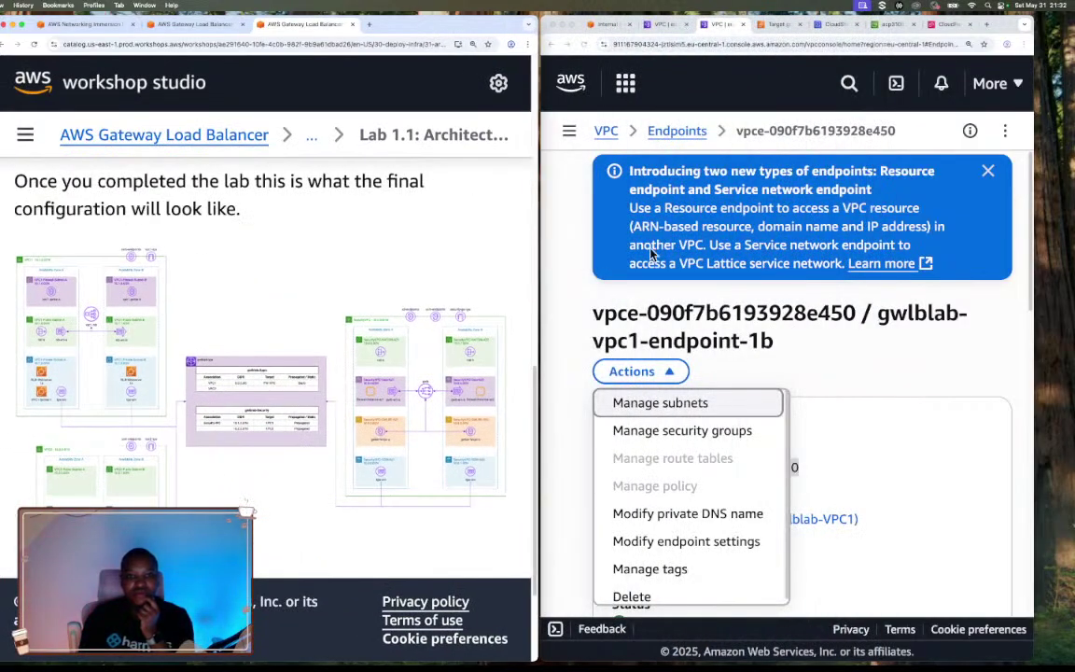
Leave the endpoint details and the unsaved route edits, and open gwlblab-VPC1-Public-A-Route-Table from the route tables list
{"action": "left_click", "coordinate": [849, 366]}
{"action": "left_click", "coordinate": [824, 400]}
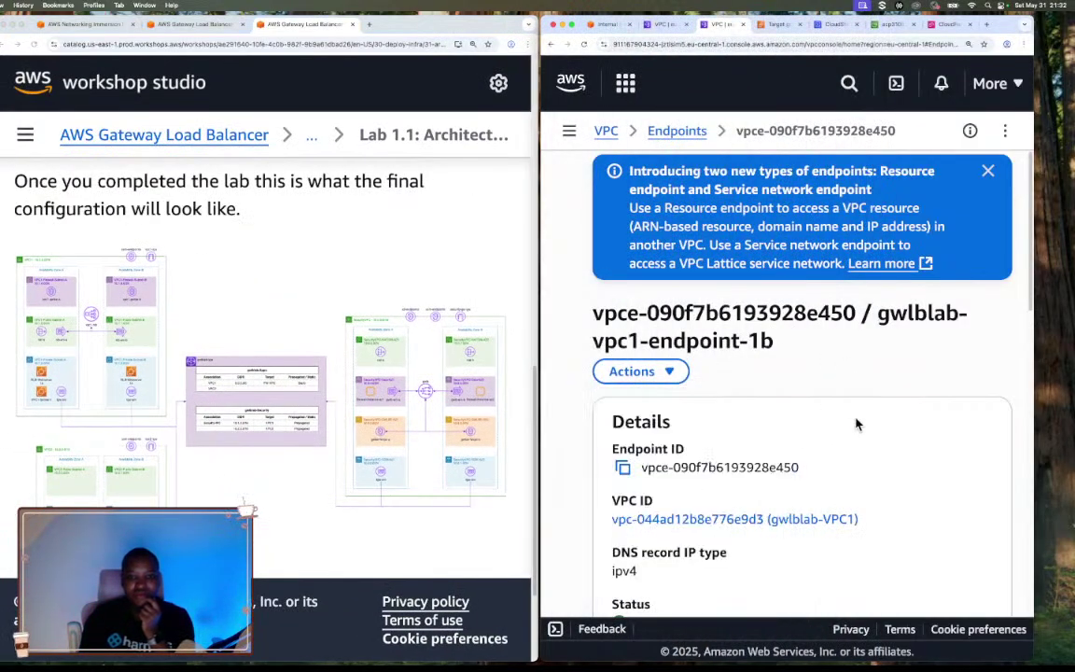
{"action": "scroll", "coordinate": [852, 412], "scroll_direction": "down", "scroll_amount": 5}
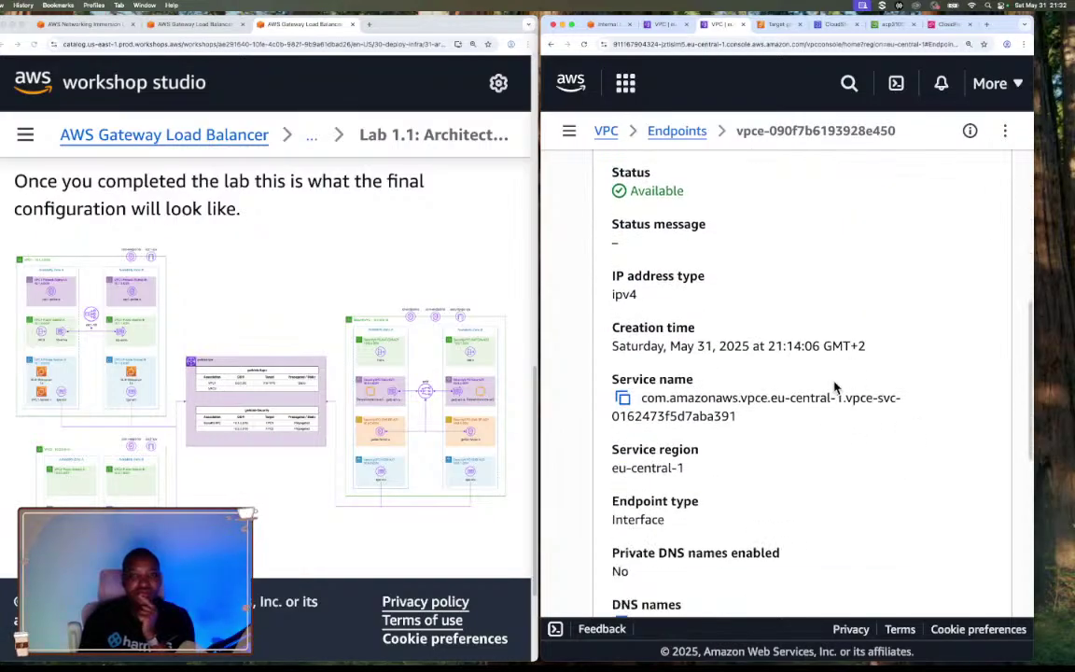
{"action": "scroll", "coordinate": [835, 387], "scroll_direction": "up", "scroll_amount": 5}
{"action": "left_click", "coordinate": [665, 28]}
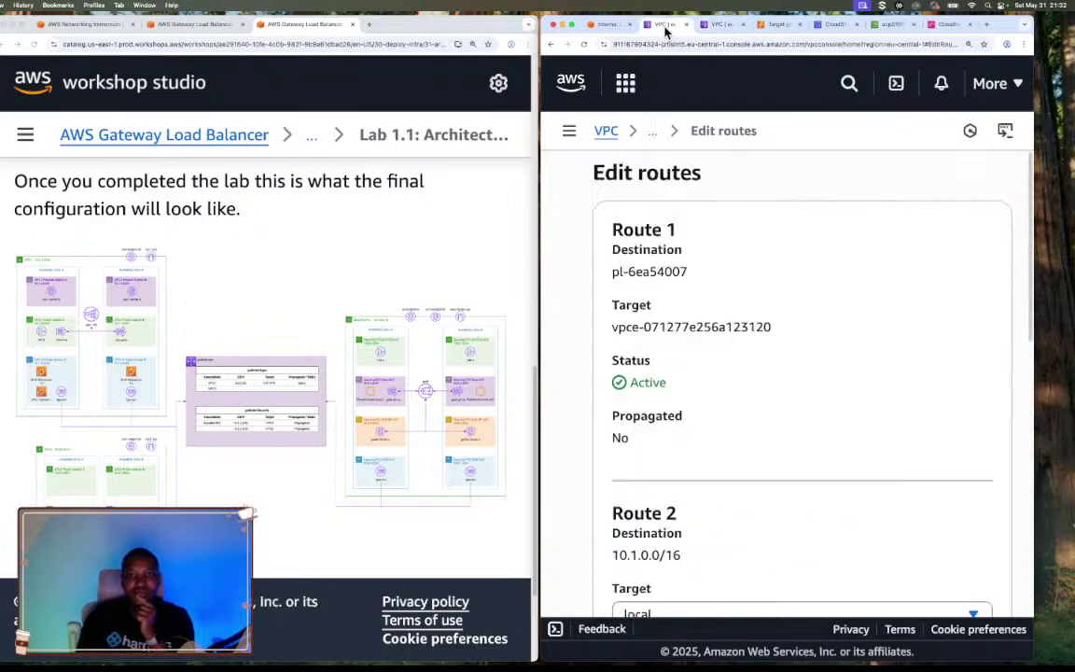
{"action": "left_click", "coordinate": [653, 132]}
{"action": "left_click", "coordinate": [698, 156]}
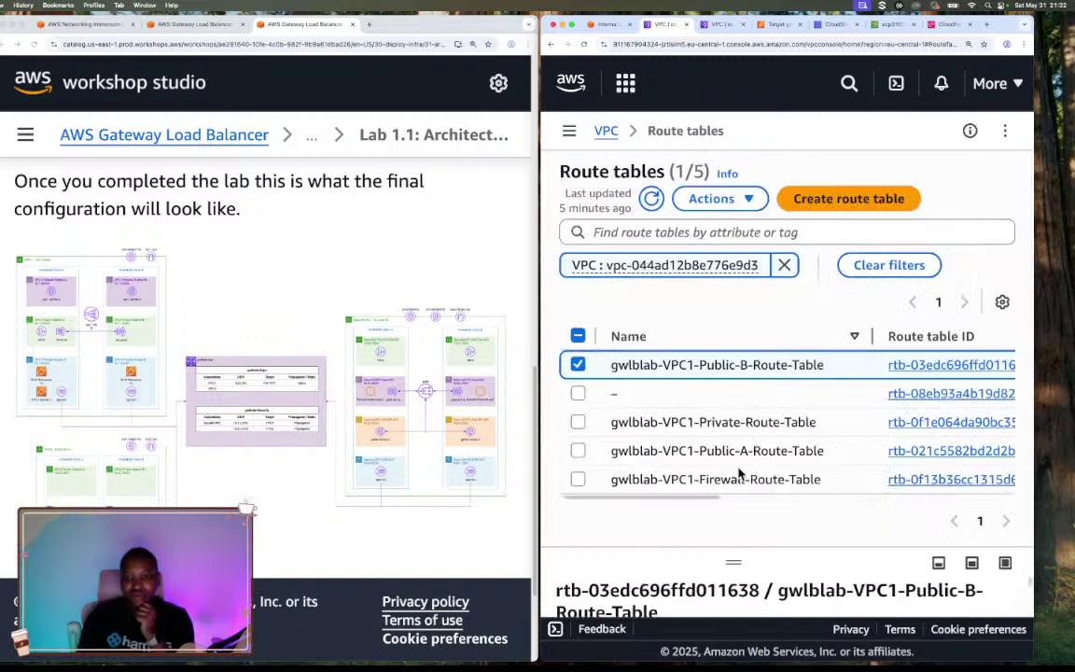
{"action": "mouse_move", "coordinate": [707, 501]}
{"action": "left_mouse_down"}
{"action": "mouse_move", "coordinate": [735, 502]}
{"action": "mouse_move", "coordinate": [708, 501]}
{"action": "left_mouse_up"}
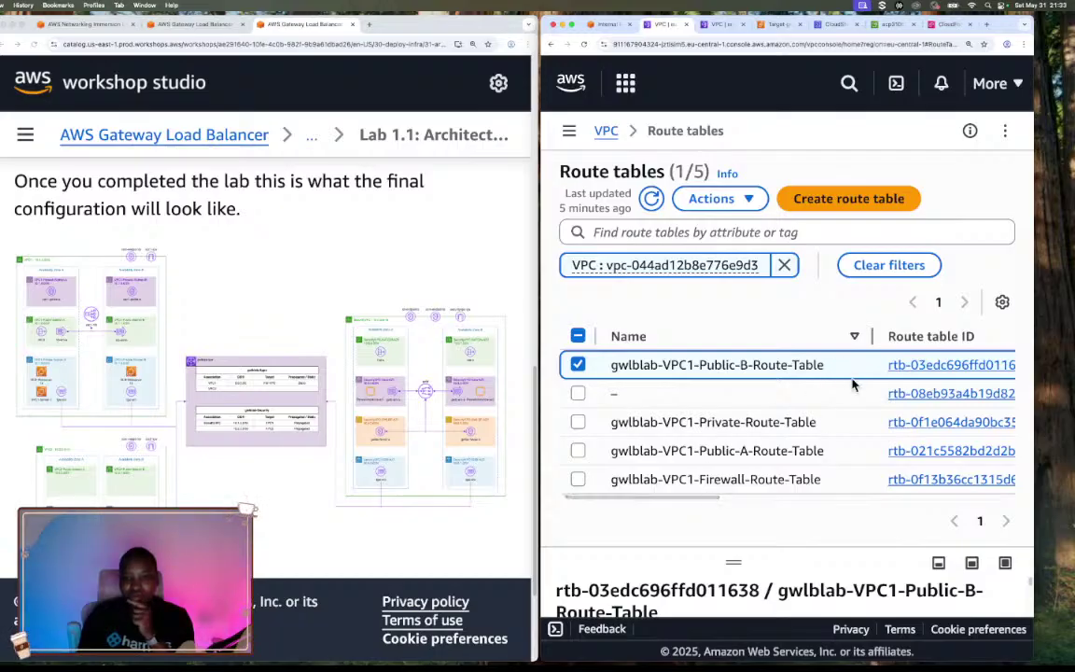
{"action": "left_click", "coordinate": [912, 455]}
{"action": "scroll", "coordinate": [847, 450], "scroll_direction": "down", "scroll_amount": 2}
{"action": "scroll", "coordinate": [848, 450], "scroll_direction": "down", "scroll_amount": 2}
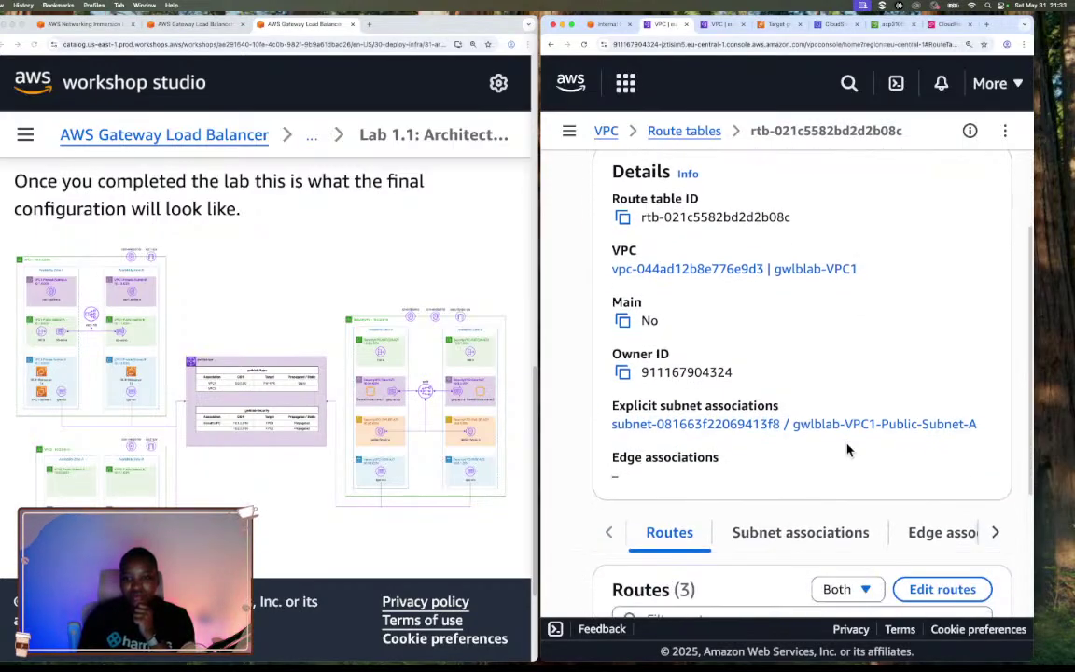
Examine the routes and explicit subnet associations of gwlblab-VPC1-Public-A-Route-Table
{"action": "scroll", "coordinate": [848, 450], "scroll_direction": "down", "scroll_amount": 4}
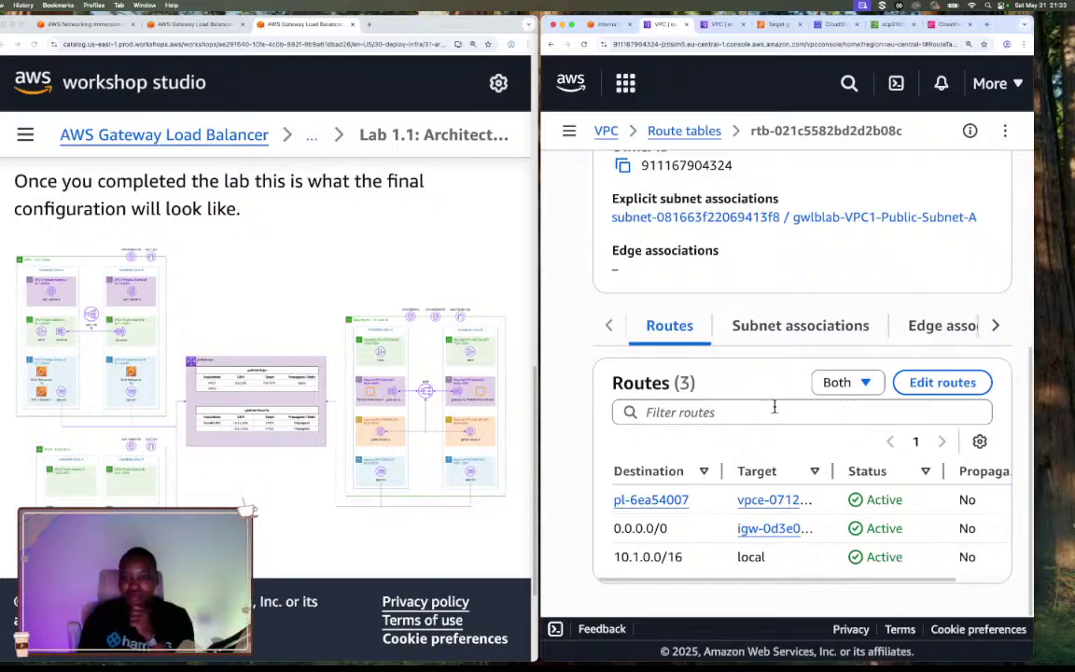
{"action": "left_click", "coordinate": [815, 339]}
{"action": "left_click_drag", "start_coordinate": [721, 499], "coordinate": [849, 498]}
{"action": "left_click_drag", "start_coordinate": [779, 502], "coordinate": [726, 508]}
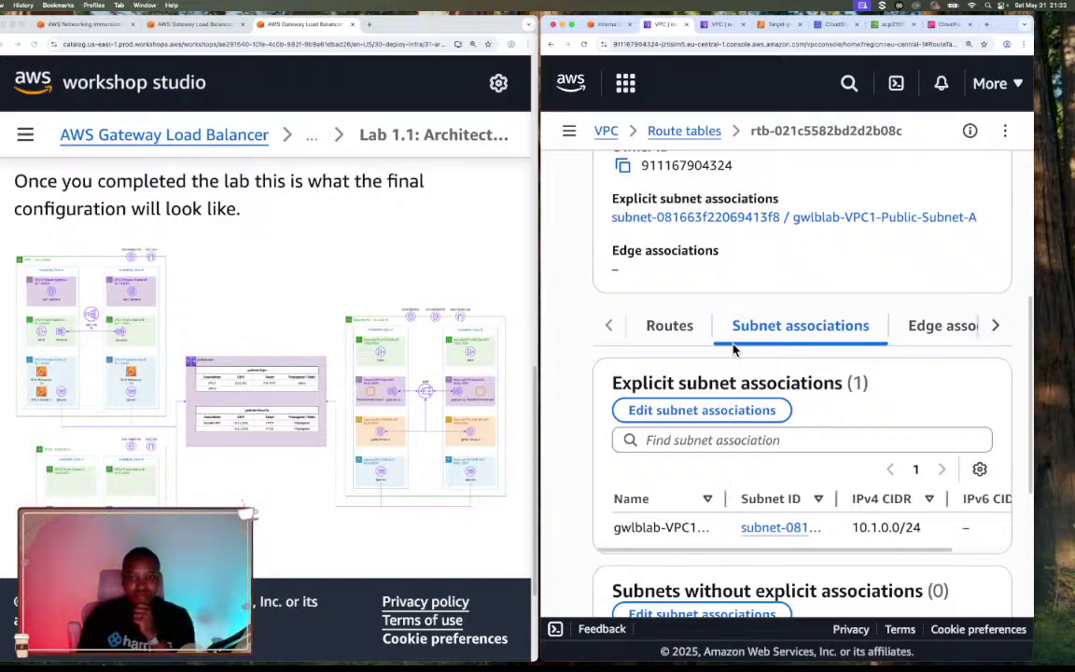
{"action": "scroll", "coordinate": [747, 322], "scroll_direction": "down", "scroll_amount": 3}
{"action": "scroll", "coordinate": [746, 322], "scroll_direction": "up", "scroll_amount": 6}
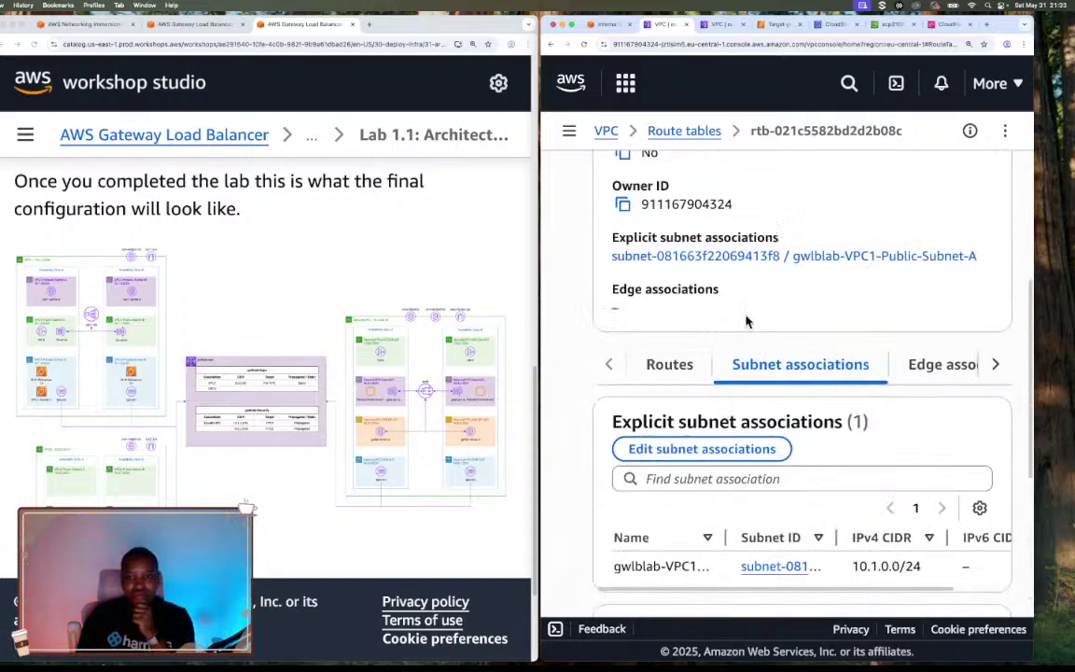
{"action": "scroll", "coordinate": [747, 322], "scroll_direction": "down", "scroll_amount": 5}
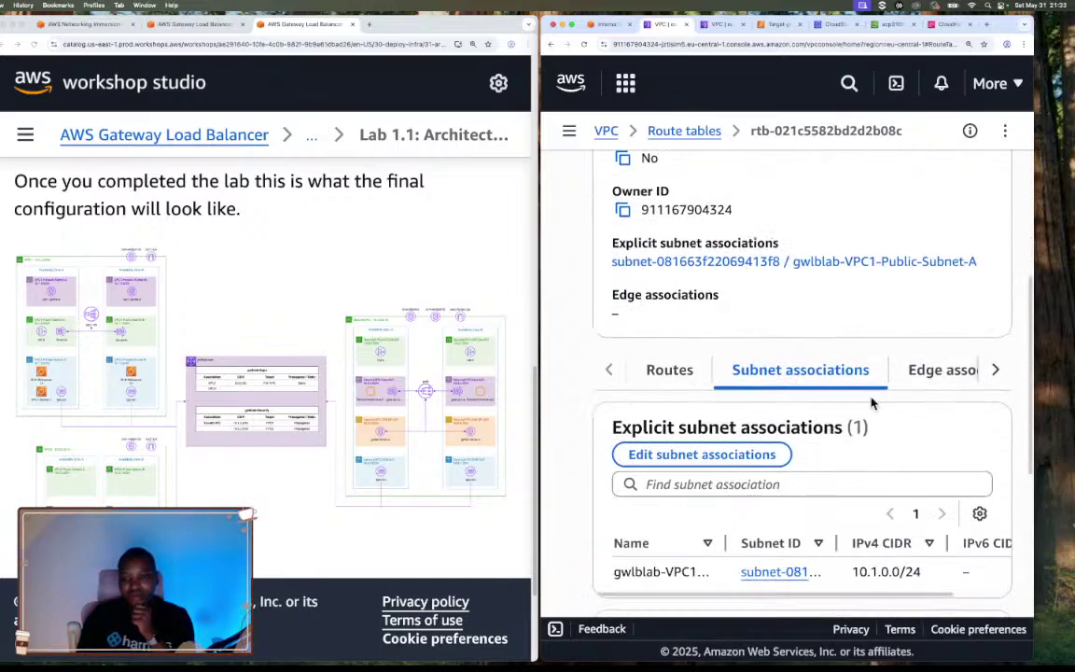
{"action": "left_click", "coordinate": [650, 371]}
{"action": "scroll", "coordinate": [836, 525], "scroll_direction": "down", "scroll_amount": 1}
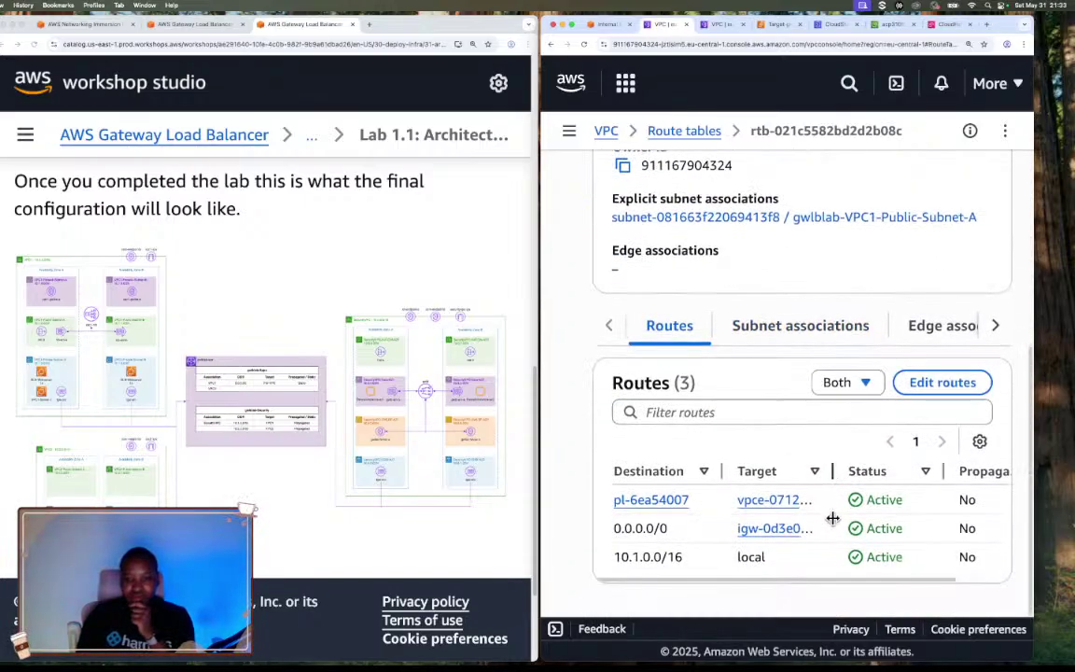
Remove the 0.0.0.0/0 Internet Gateway route from gwlblab-VPC1-Public-A-Route-Table and save the changes
{"action": "left_click", "coordinate": [943, 383]}
{"action": "scroll", "coordinate": [868, 465], "scroll_direction": "down", "scroll_amount": 5}
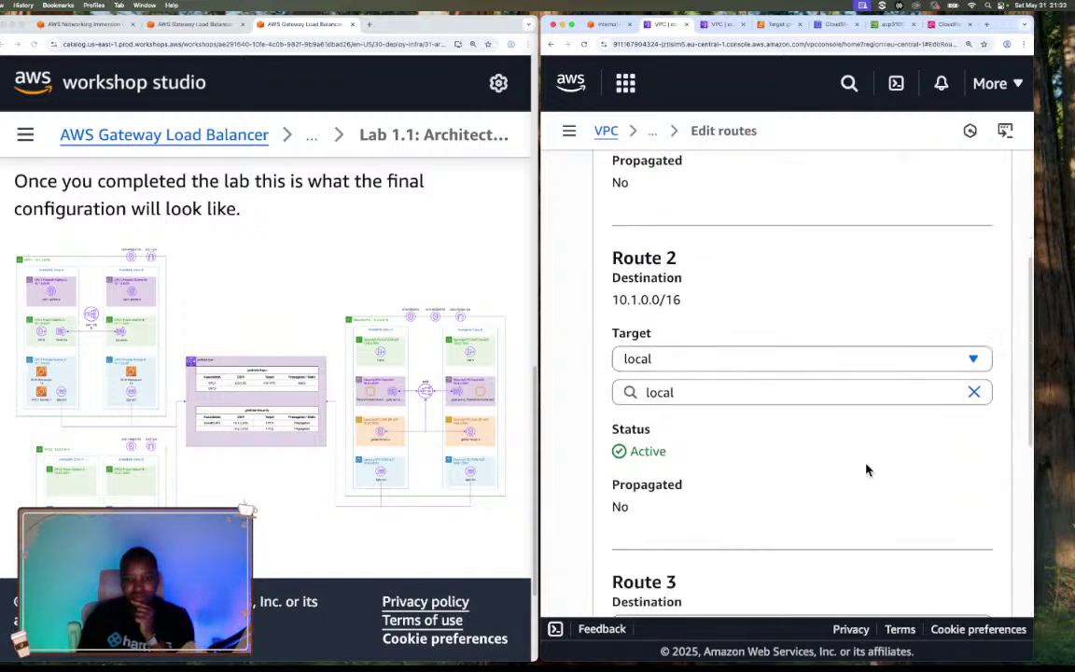
{"action": "scroll", "coordinate": [866, 469], "scroll_direction": "down", "scroll_amount": 3}
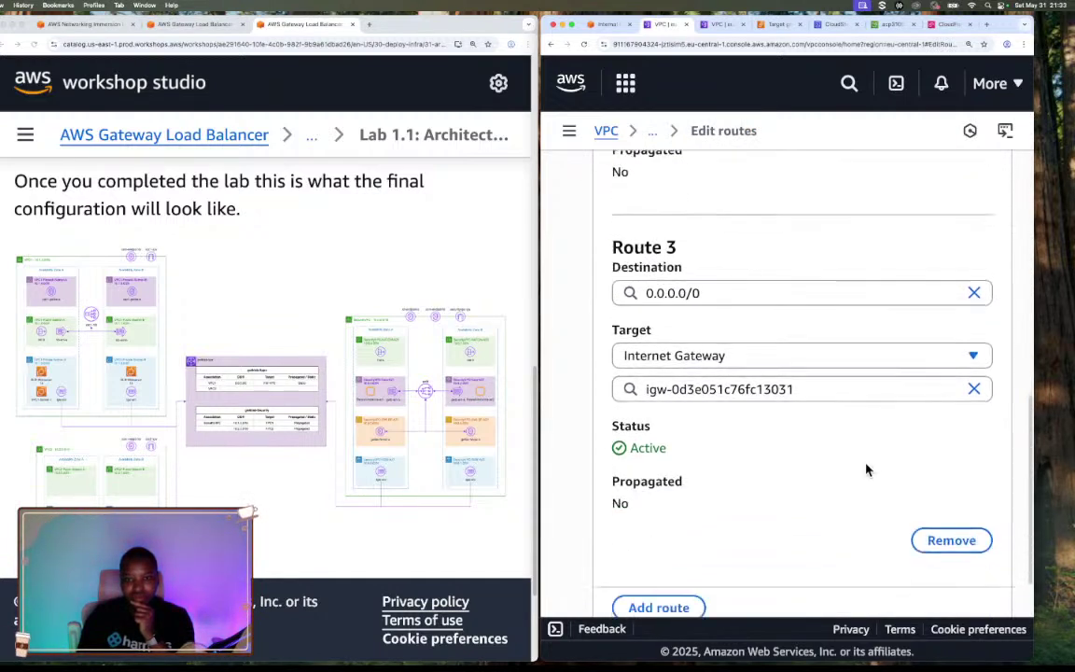
{"action": "left_click", "coordinate": [952, 541]}
{"action": "left_click", "coordinate": [966, 585]}
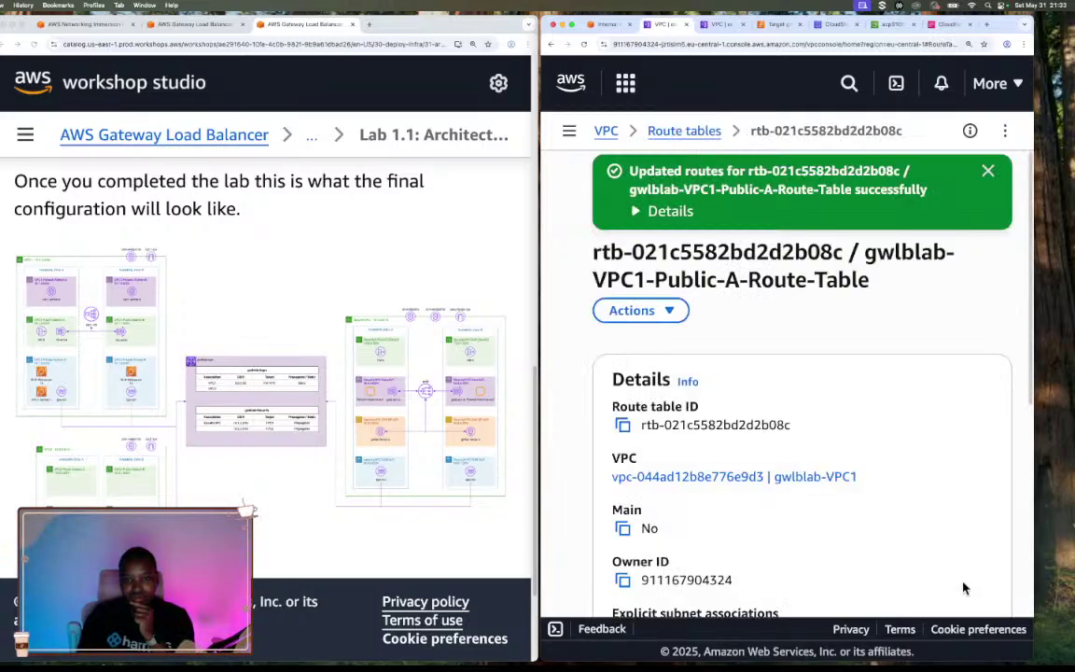
Edit the routes of gwlblab-VPC1-Public-A-Route-Table and add a route with destination 0.0.0.0/0
{"action": "scroll", "coordinate": [871, 512], "scroll_direction": "down", "scroll_amount": 8}
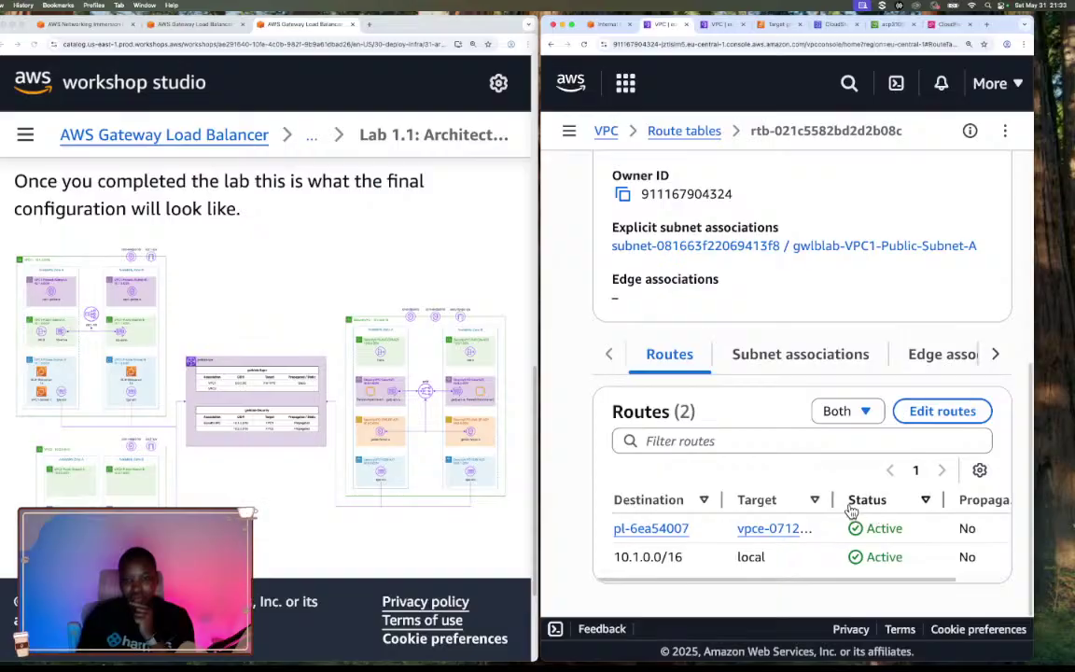
{"action": "left_click", "coordinate": [944, 412]}
{"action": "scroll", "coordinate": [871, 473], "scroll_direction": "down", "scroll_amount": 5}
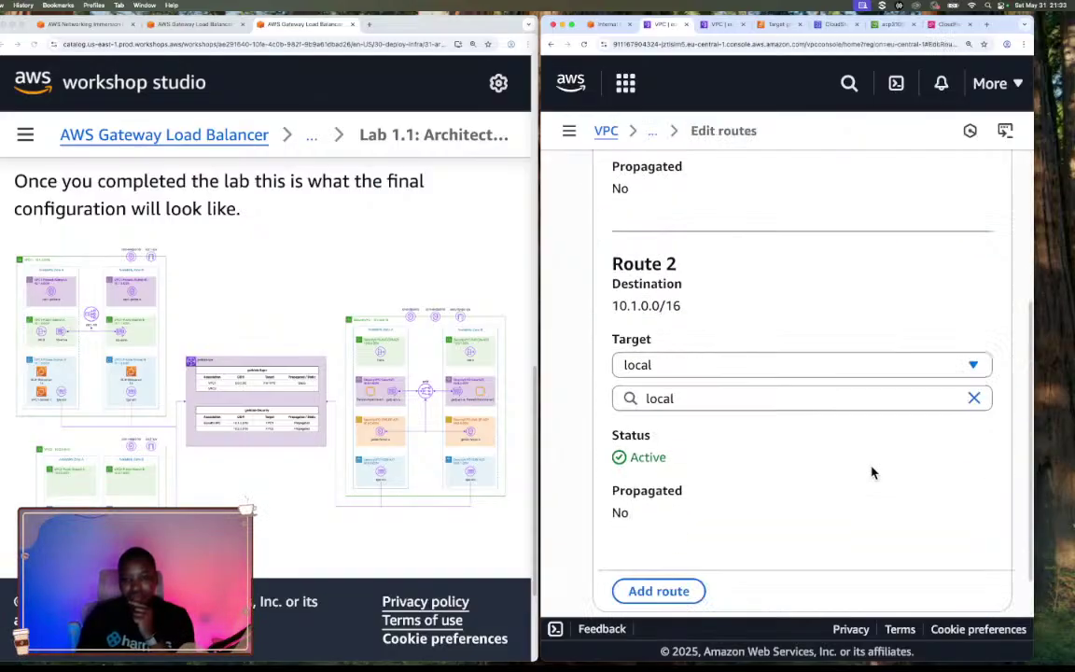
{"action": "left_click", "coordinate": [659, 533]}
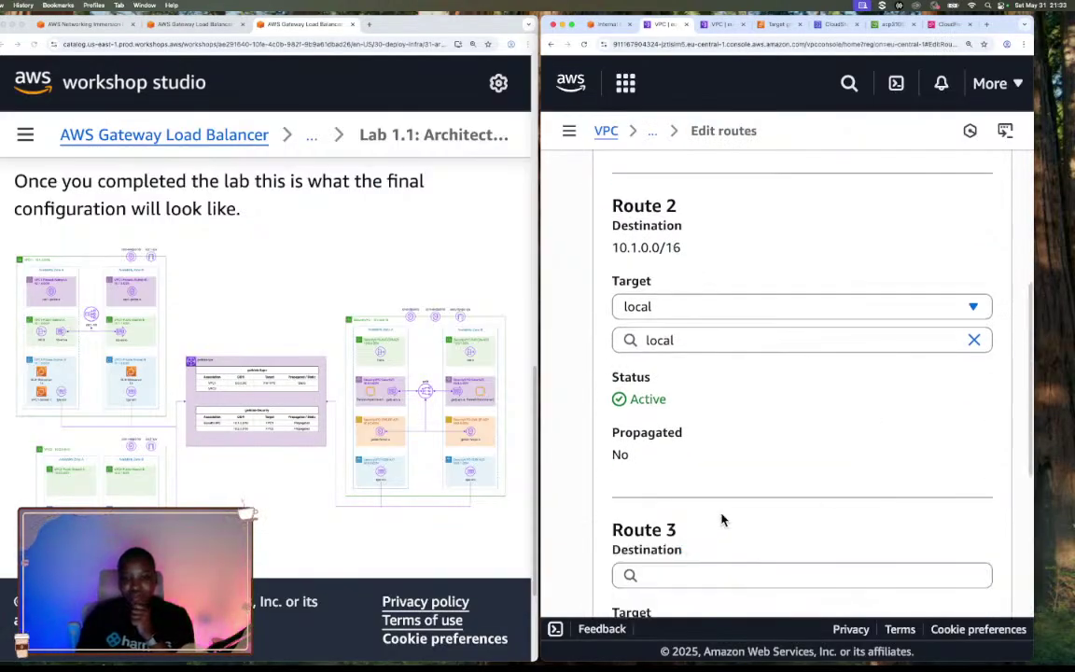
{"action": "scroll", "coordinate": [719, 516], "scroll_direction": "down", "scroll_amount": 3}
{"action": "left_click", "coordinate": [747, 328]}
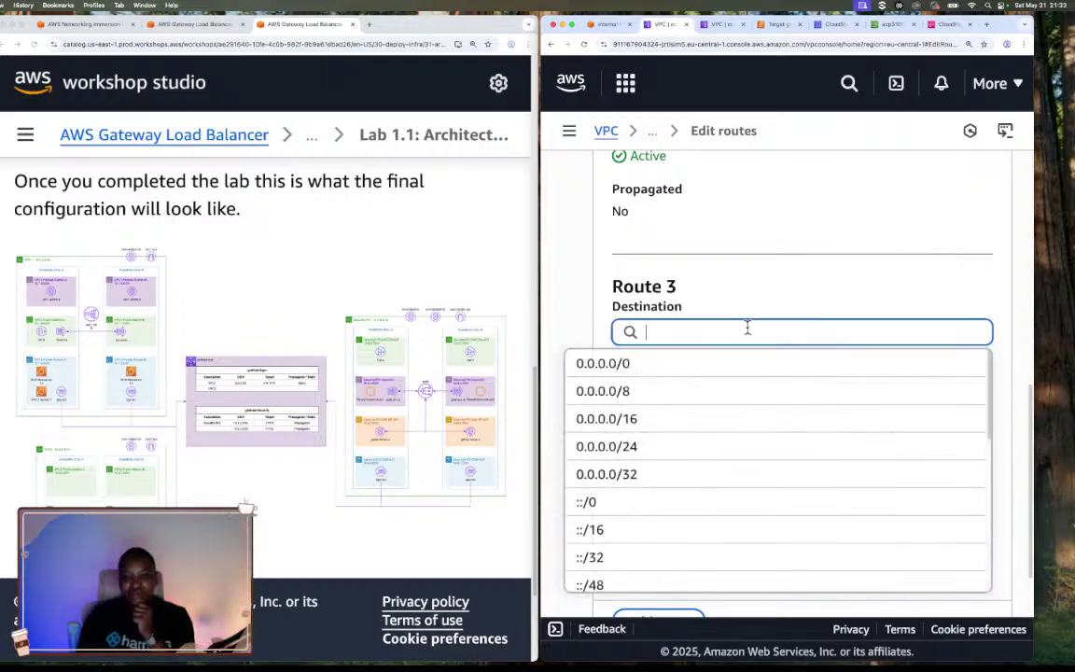
{"action": "left_click", "coordinate": [713, 365]}
{"action": "left_click", "coordinate": [734, 396]}
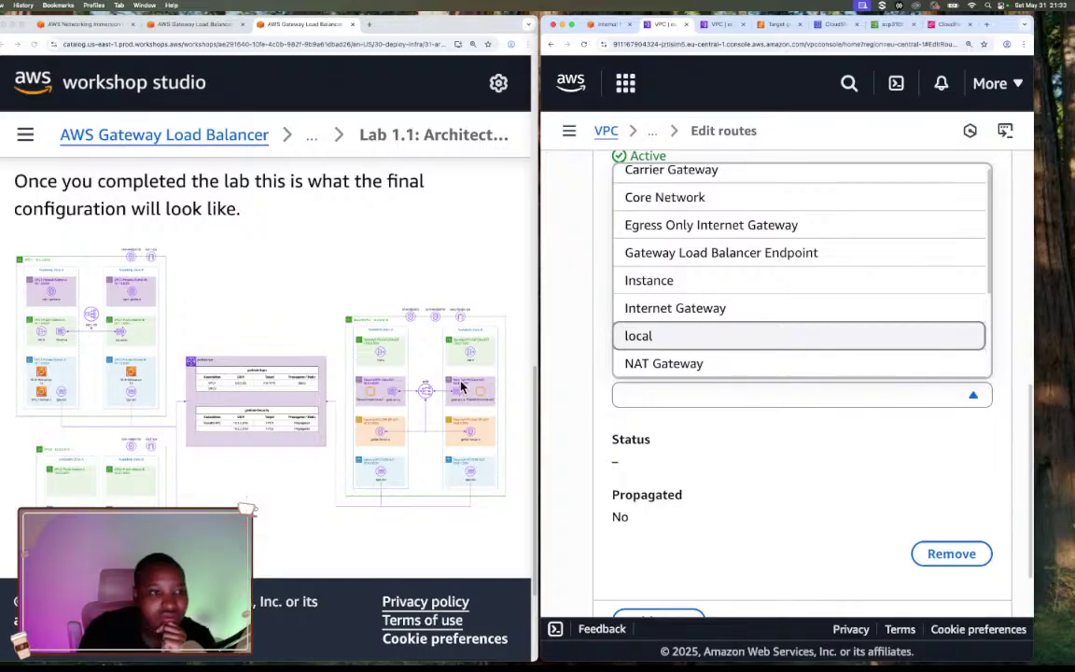
Review the Lab 1.5 VPC 1 routing instructions for the route target required in gwlblab-VPC1-Public-A-Route-Table
{"action": "scroll", "coordinate": [458, 388], "scroll_direction": "up", "scroll_amount": 10}
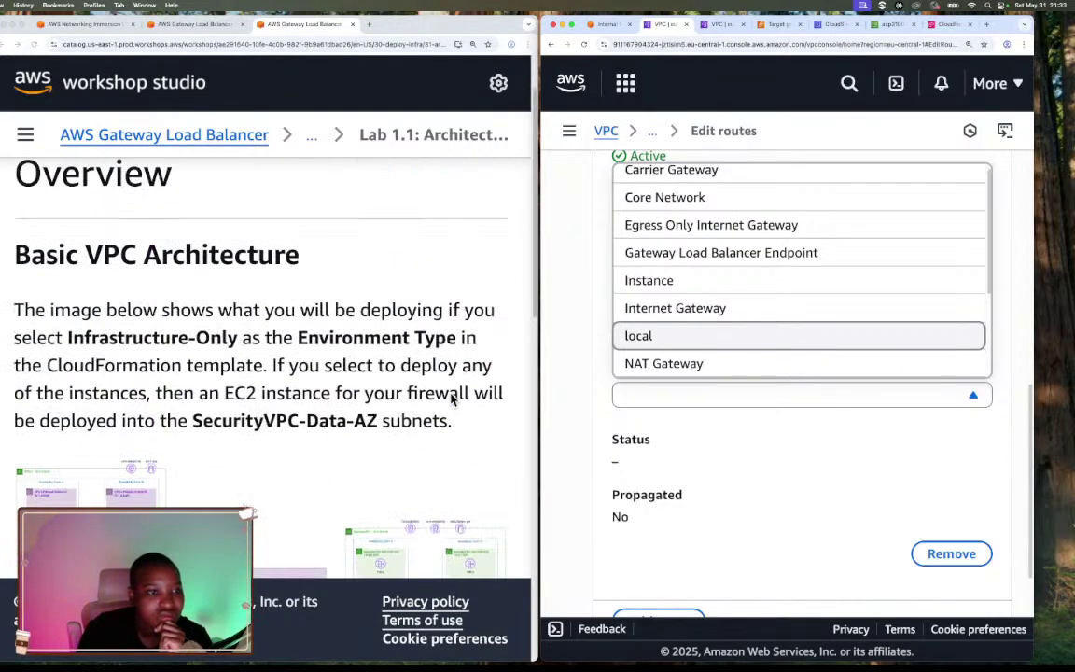
{"action": "scroll", "coordinate": [455, 399], "scroll_direction": "down", "scroll_amount": 2}
{"action": "left_click", "coordinate": [196, 23]}
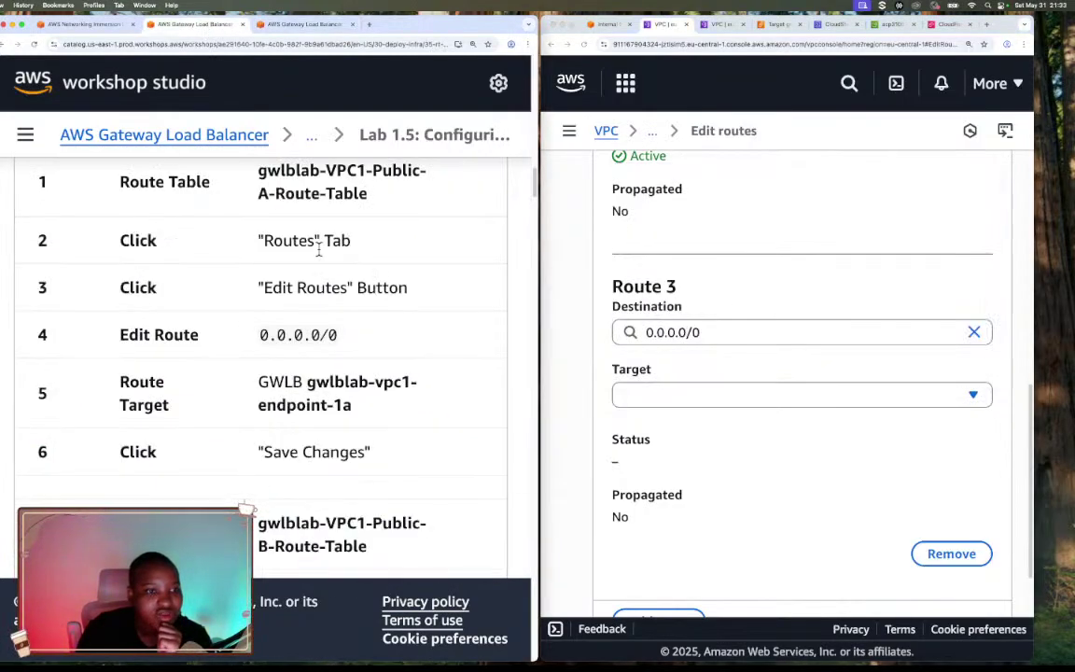
{"action": "scroll", "coordinate": [373, 301], "scroll_direction": "down", "scroll_amount": 5}
{"action": "scroll", "coordinate": [374, 302], "scroll_direction": "down", "scroll_amount": 3}
{"action": "scroll", "coordinate": [391, 283], "scroll_direction": "up", "scroll_amount": 12}
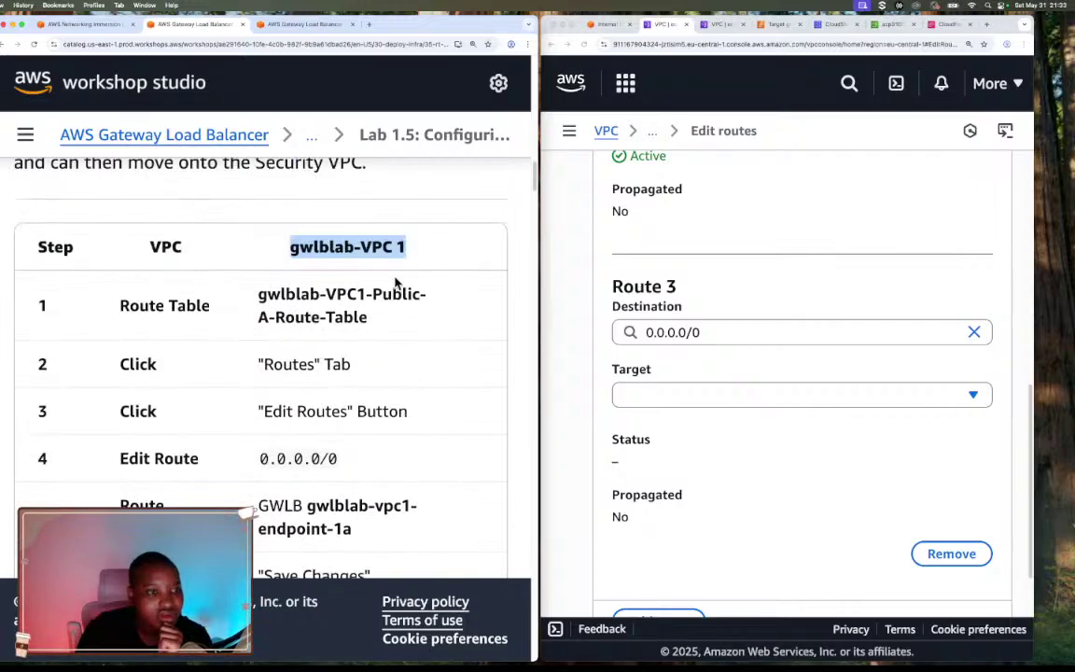
{"action": "scroll", "coordinate": [395, 280], "scroll_direction": "up", "scroll_amount": 3}
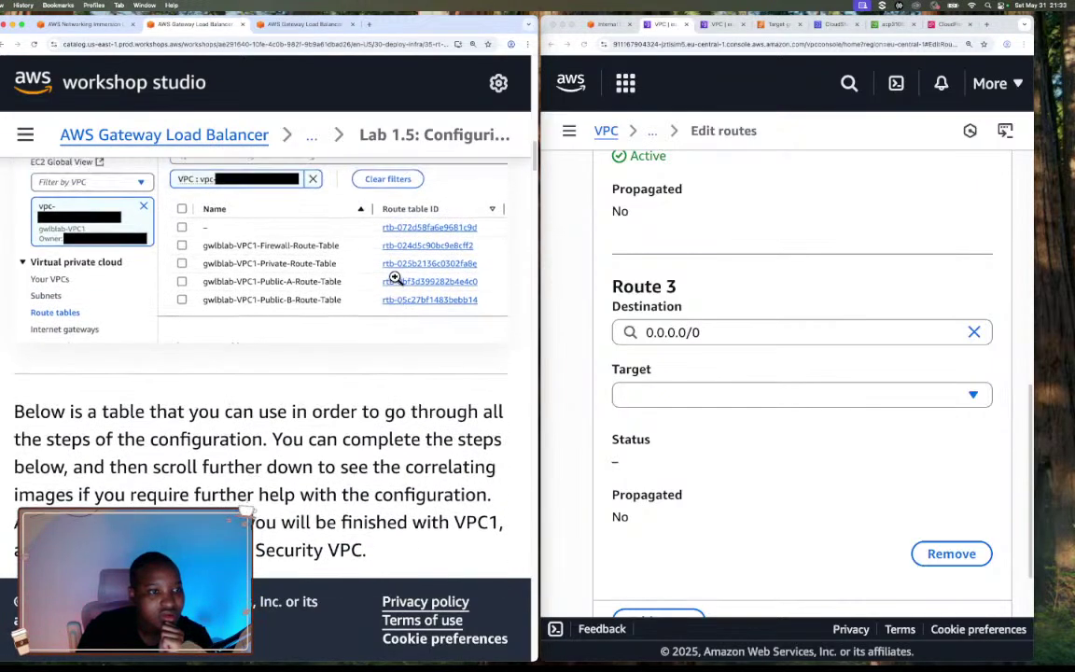
{"action": "scroll", "coordinate": [394, 278], "scroll_direction": "up", "scroll_amount": 5}
{"action": "scroll", "coordinate": [394, 280], "scroll_direction": "down", "scroll_amount": 1}
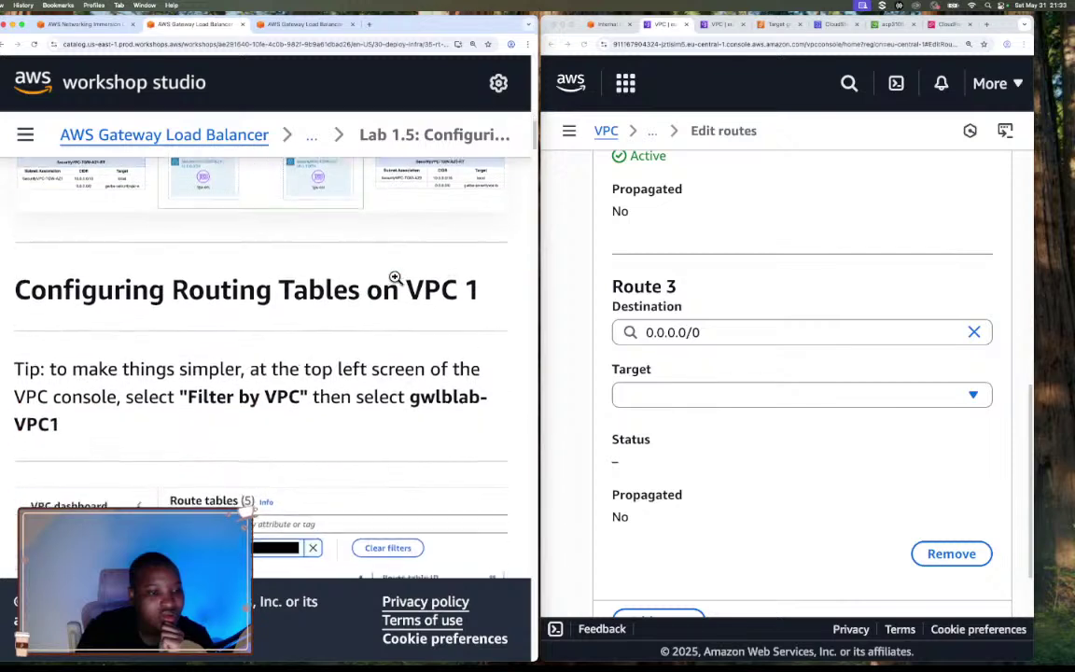
{"action": "scroll", "coordinate": [395, 278], "scroll_direction": "down", "scroll_amount": 6}
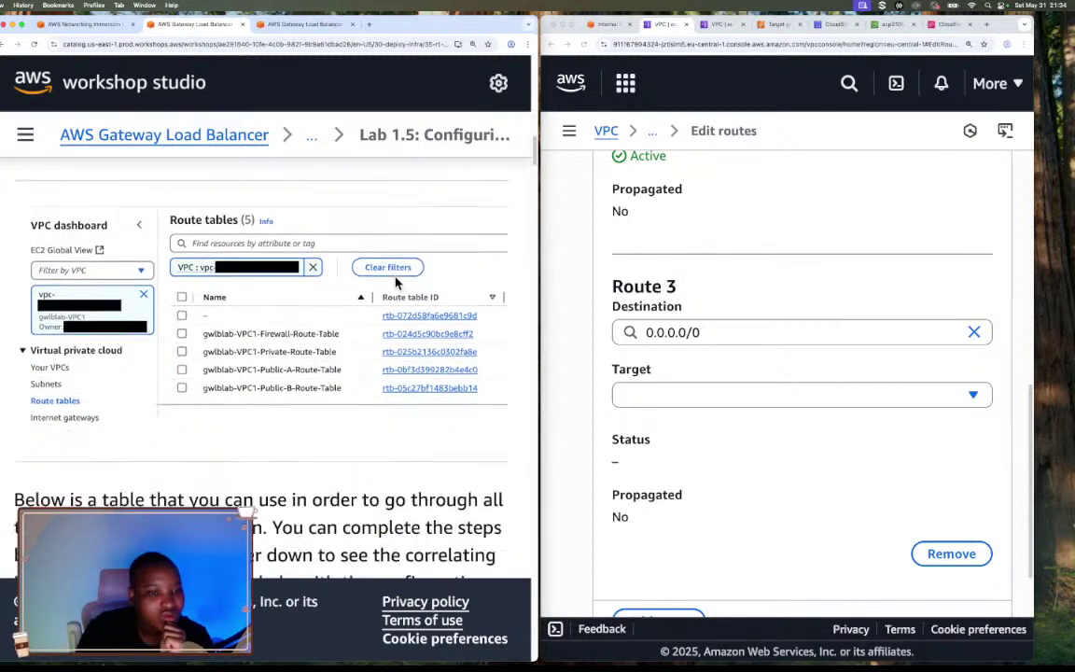
{"action": "scroll", "coordinate": [394, 279], "scroll_direction": "down", "scroll_amount": 3}
{"action": "scroll", "coordinate": [396, 278], "scroll_direction": "down", "scroll_amount": 3}
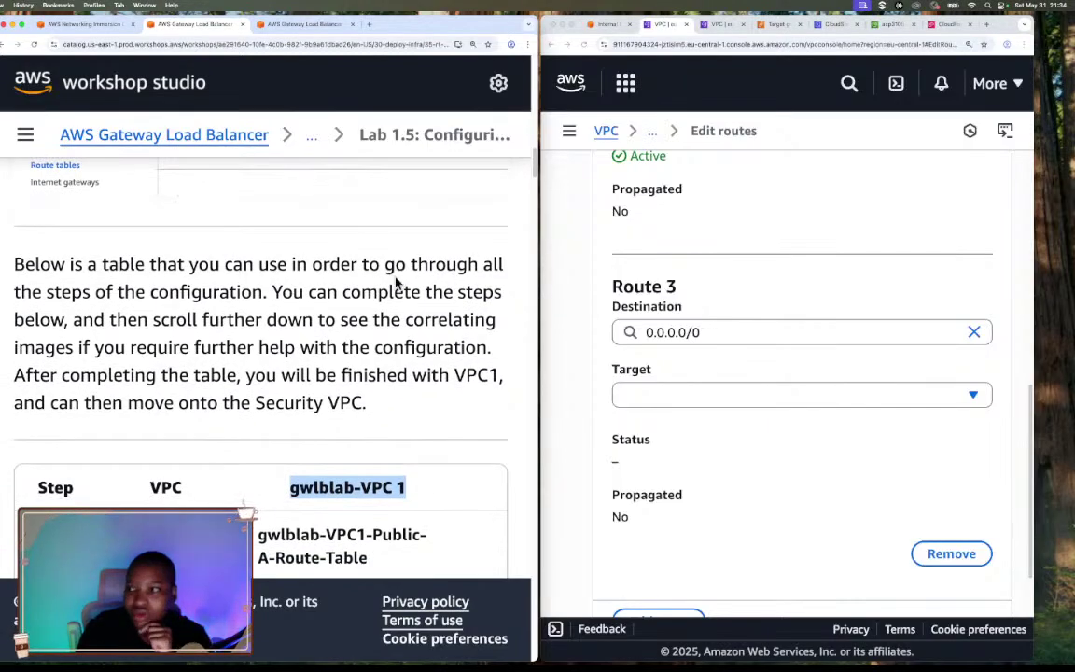
{"action": "scroll", "coordinate": [396, 282], "scroll_direction": "down", "scroll_amount": 2}
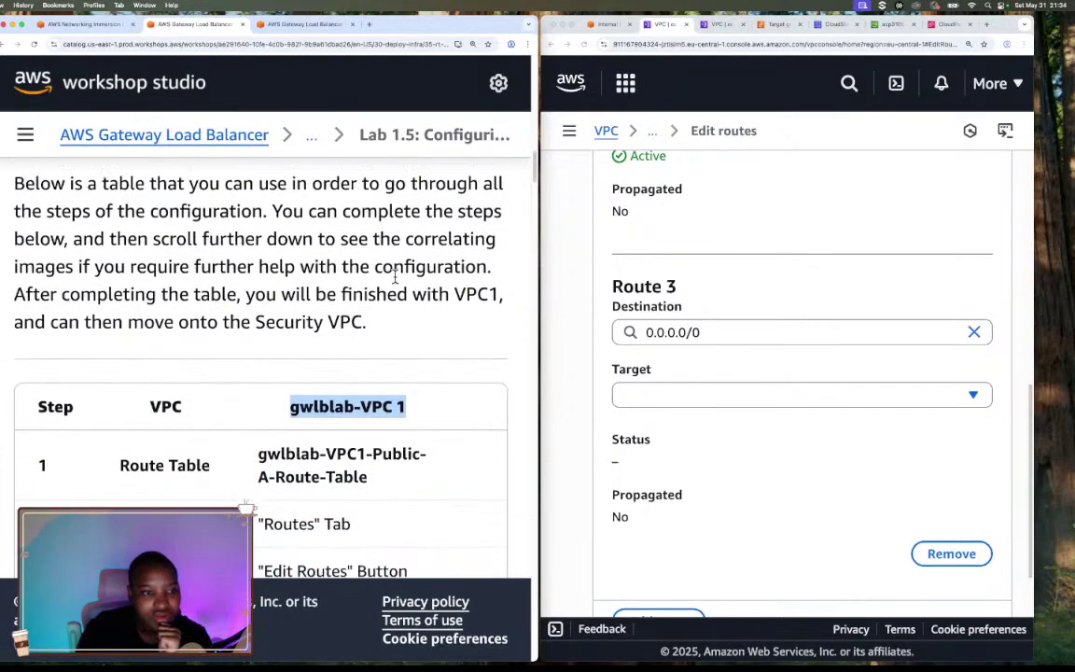
{"action": "scroll", "coordinate": [395, 277], "scroll_direction": "down", "scroll_amount": 3}
{"action": "scroll", "coordinate": [396, 277], "scroll_direction": "down", "scroll_amount": 2}
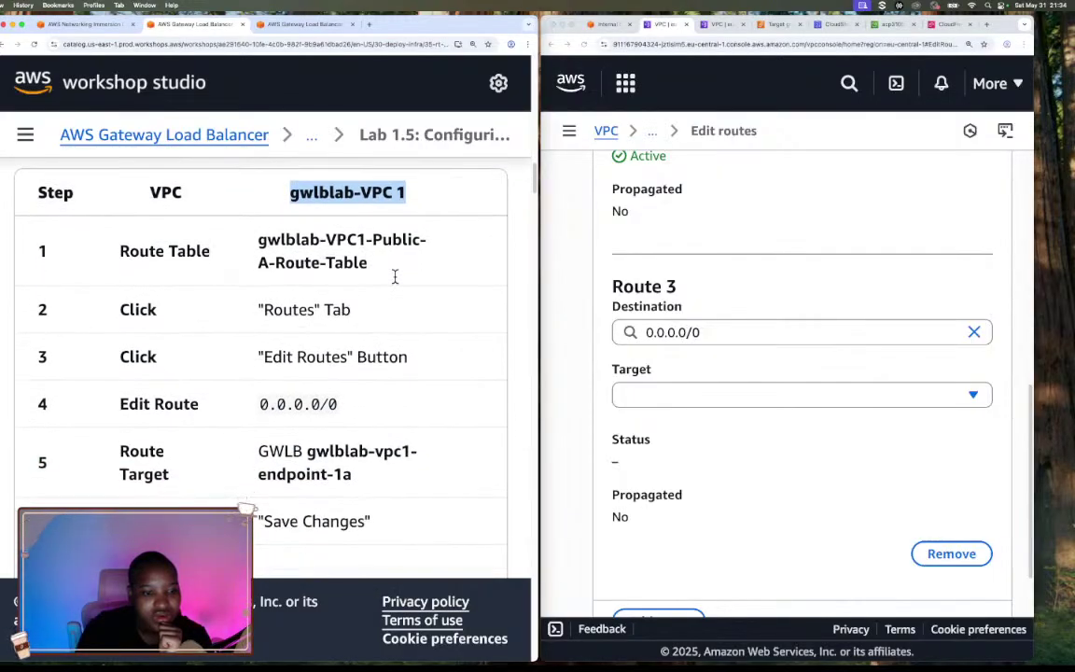
Try targeting the new 0.0.0.0/0 route at the Gateway Load Balancer Endpoint vpce-090f7b6193928e450
{"action": "left_click", "coordinate": [713, 397]}
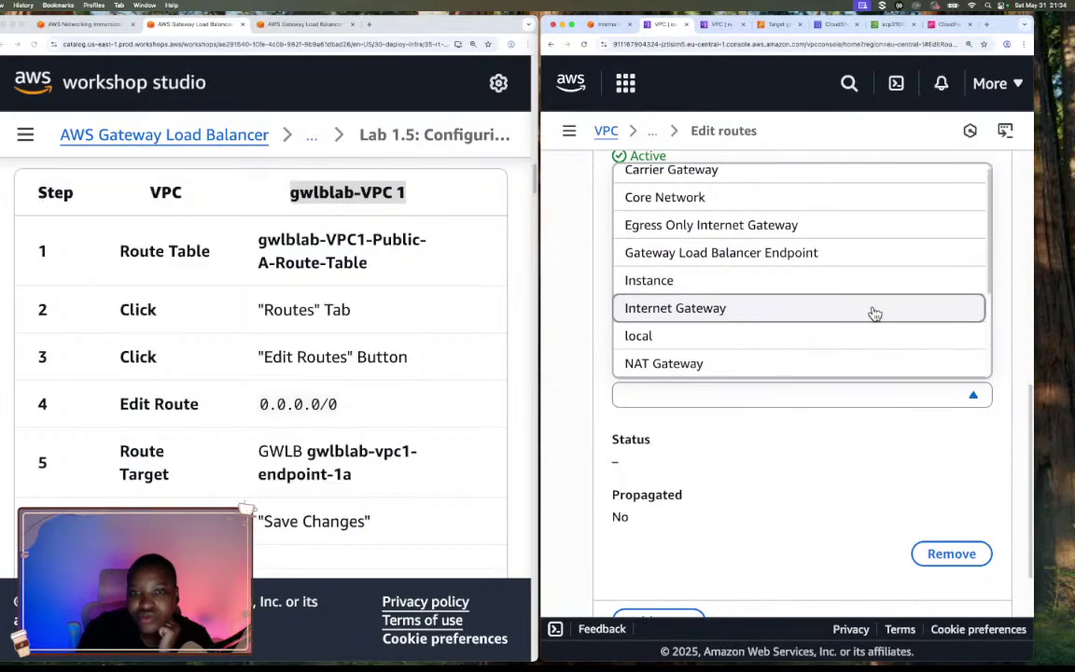
{"action": "scroll", "coordinate": [888, 243], "scroll_direction": "up", "scroll_amount": 1}
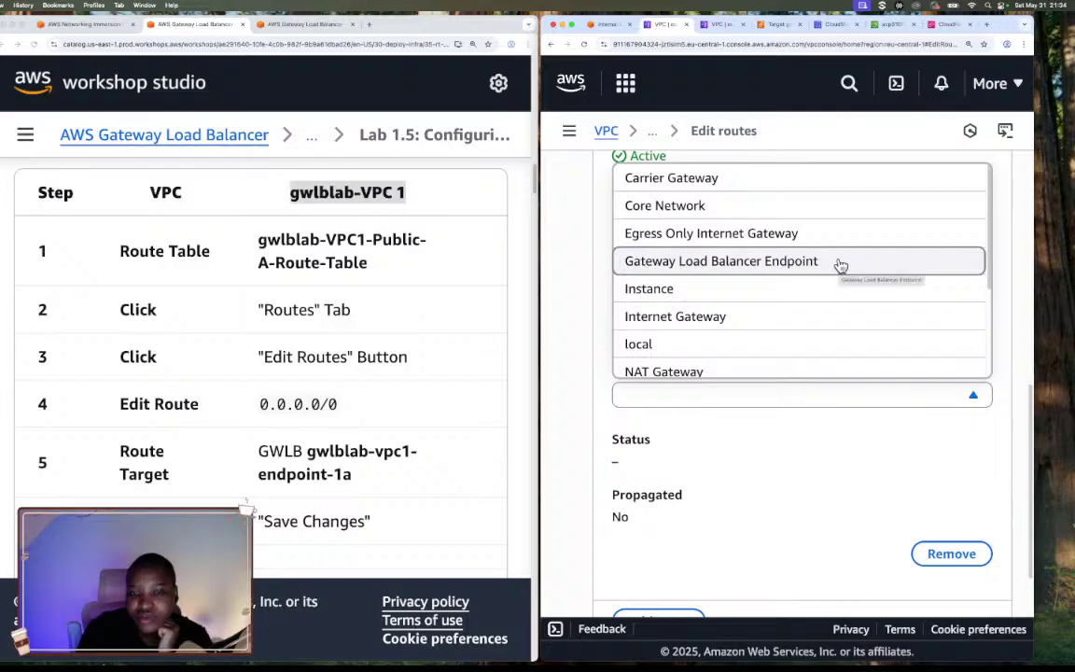
{"action": "scroll", "coordinate": [841, 266], "scroll_direction": "down", "scroll_amount": 5}
{"action": "scroll", "coordinate": [841, 266], "scroll_direction": "down", "scroll_amount": 1}
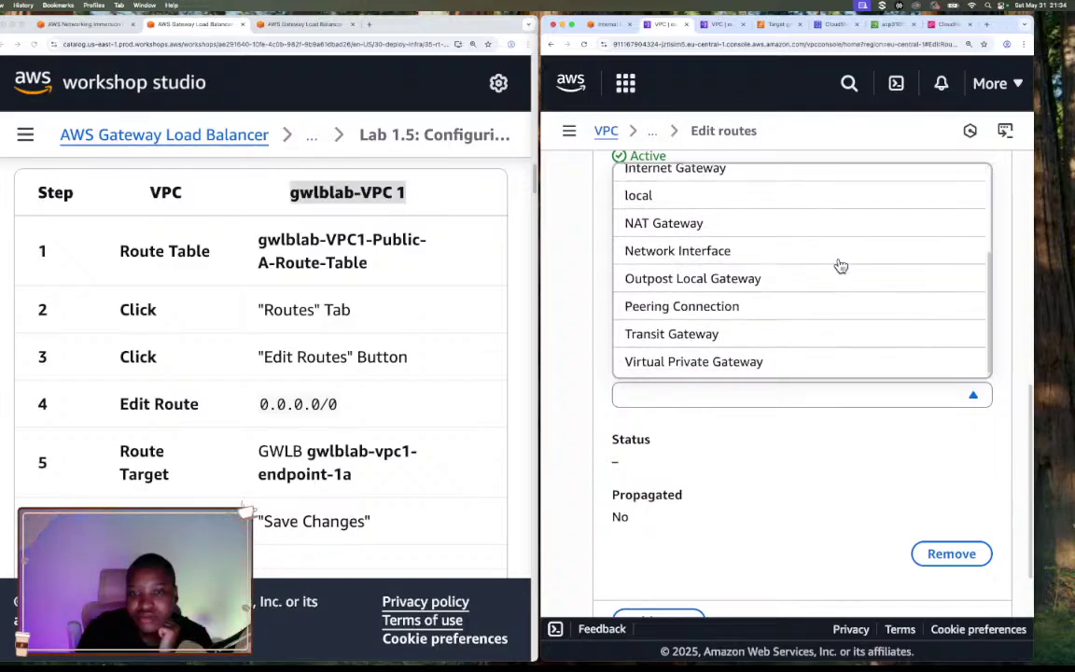
{"action": "scroll", "coordinate": [841, 266], "scroll_direction": "up", "scroll_amount": 3}
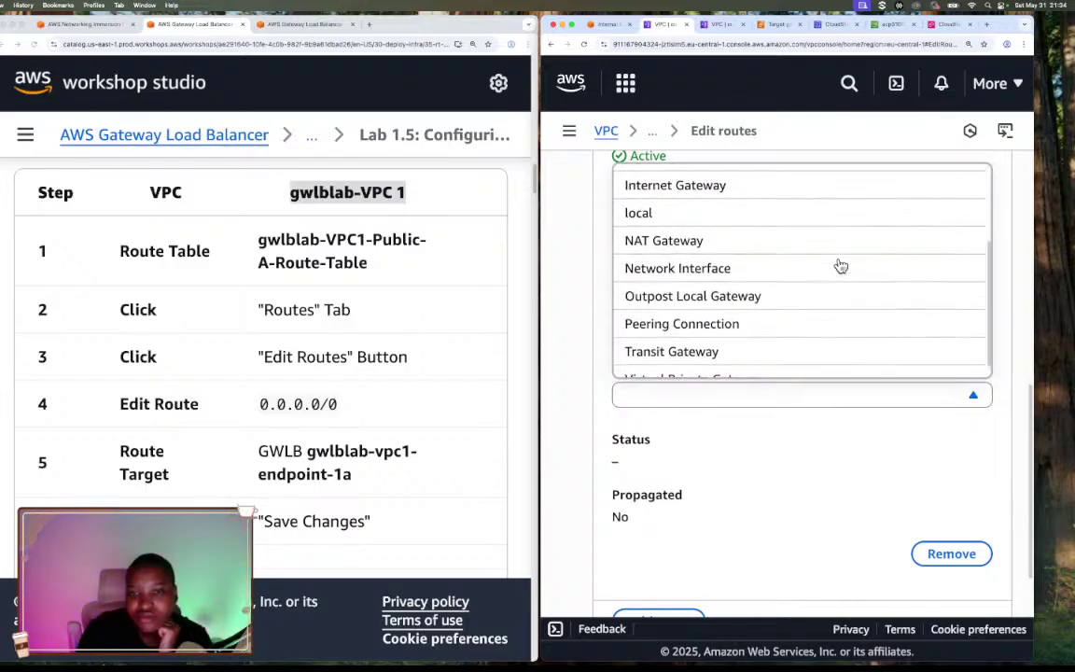
{"action": "scroll", "coordinate": [841, 266], "scroll_direction": "up", "scroll_amount": 2}
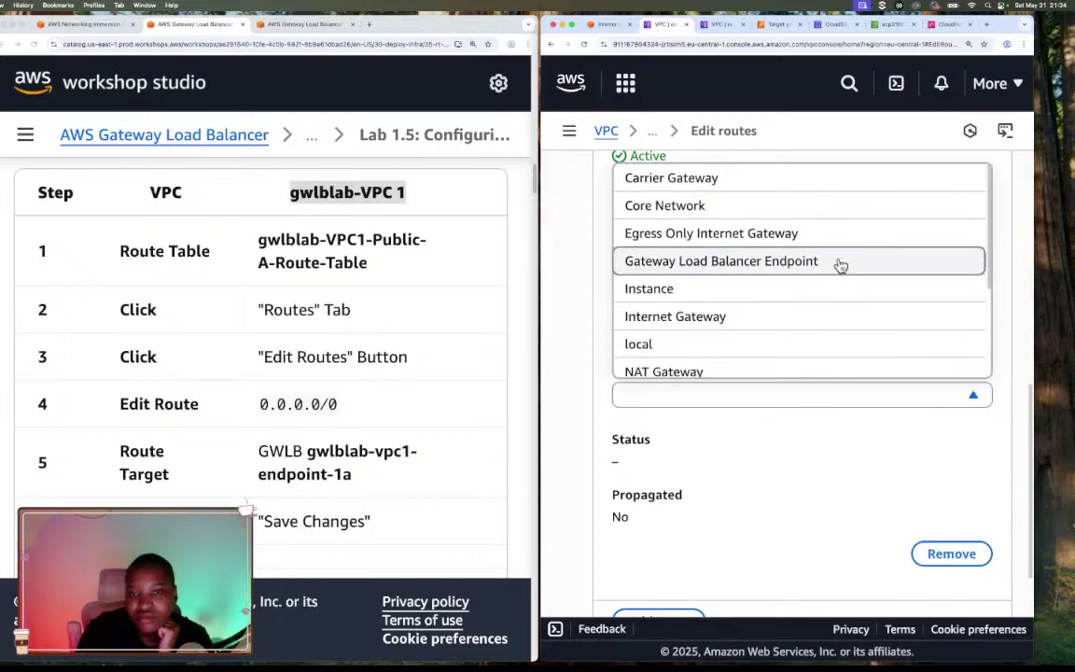
{"action": "left_click", "coordinate": [841, 262]}
{"action": "left_click", "coordinate": [777, 425]}
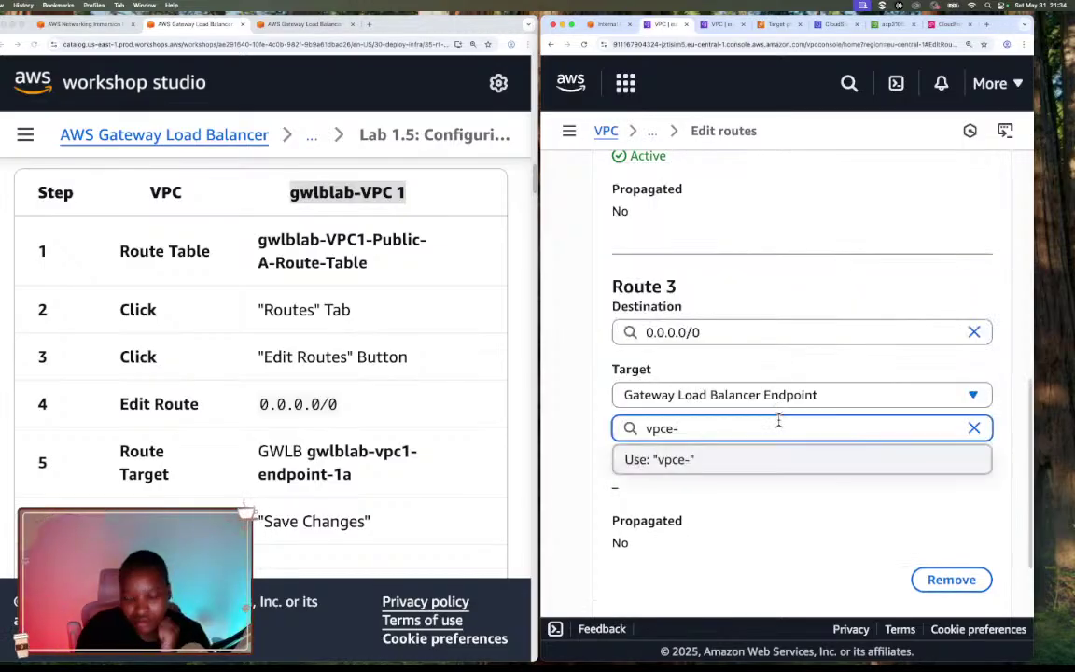
{"action": "key", "text": "super+a"}
{"action": "type", "text": "vpce-090f7b6193928e450"}
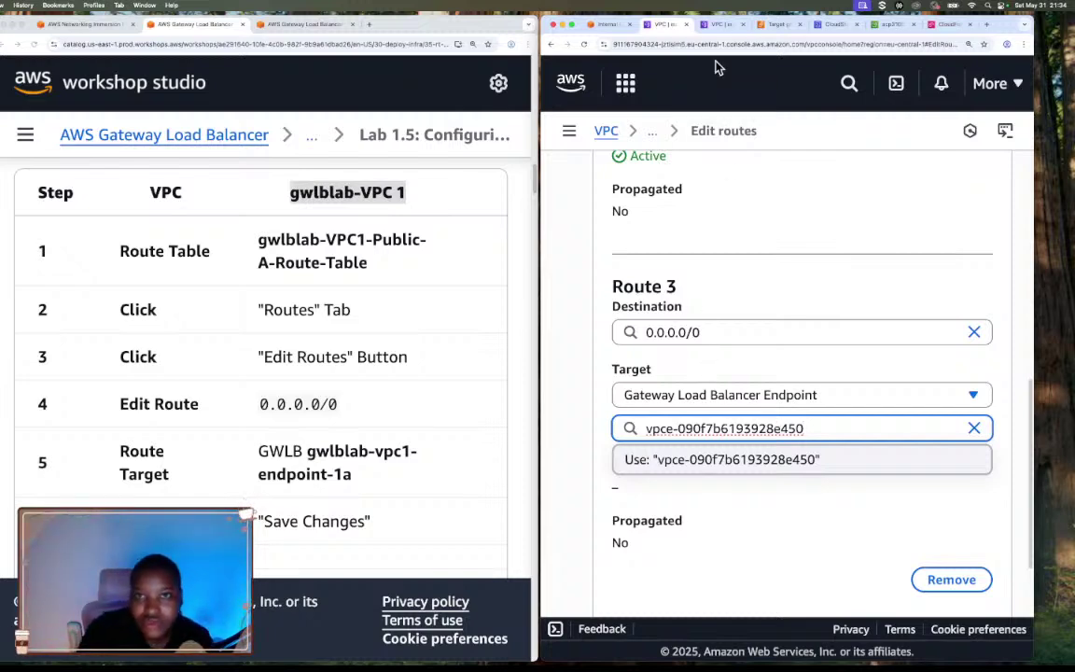
Check the name of endpoint vpce-090f7b6193928e450 on its details page and clear its ID from the 0.0.0.0/0 route's target
{"action": "left_click", "coordinate": [723, 26]}
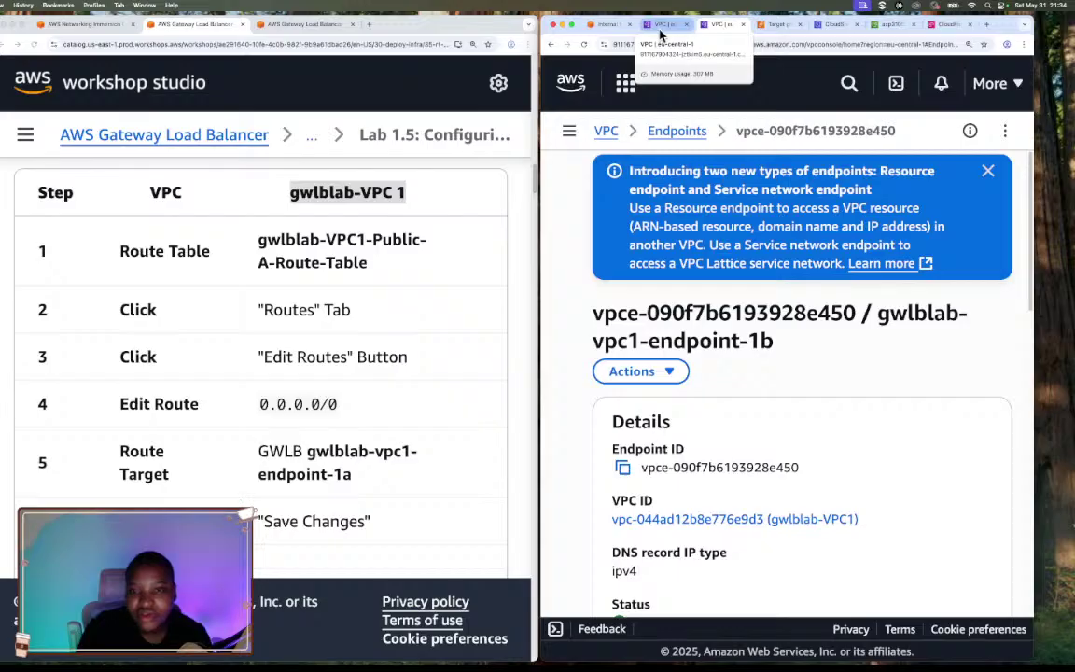
{"action": "scroll", "coordinate": [746, 379], "scroll_direction": "down", "scroll_amount": 2}
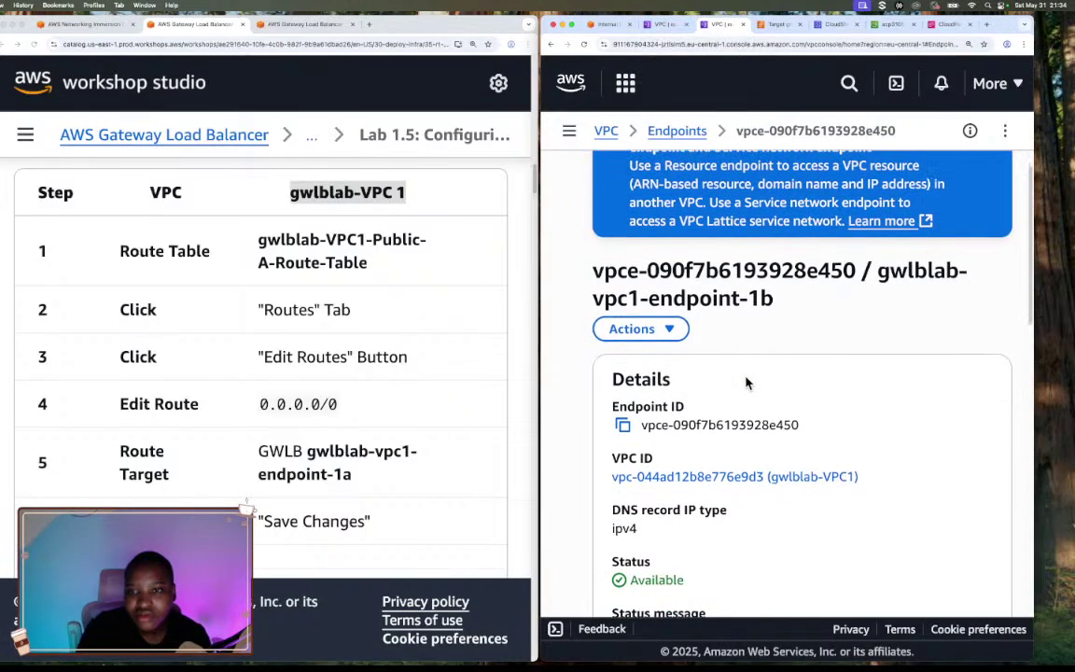
{"action": "scroll", "coordinate": [746, 383], "scroll_direction": "down", "scroll_amount": 1}
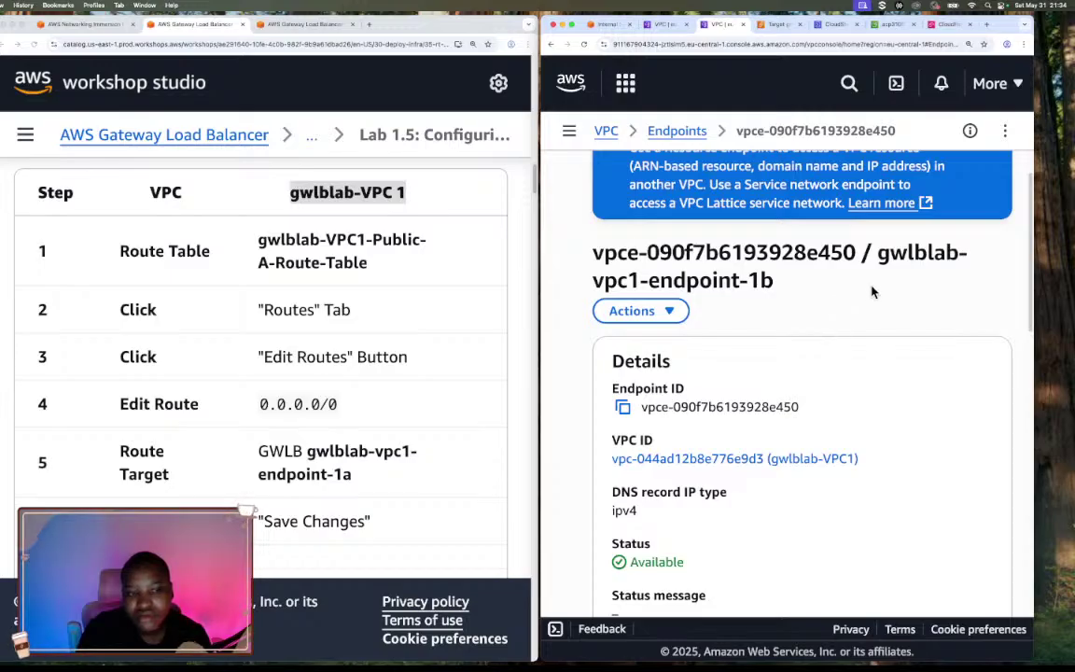
{"action": "left_click_drag", "start_coordinate": [879, 255], "coordinate": [868, 282]}
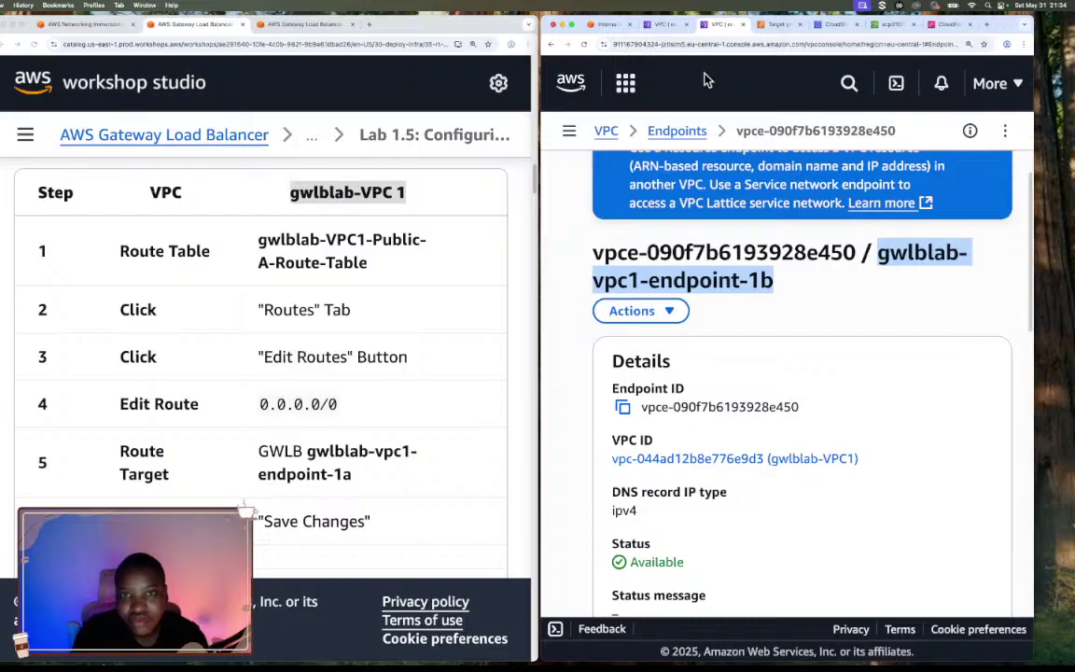
{"action": "left_click", "coordinate": [674, 25]}
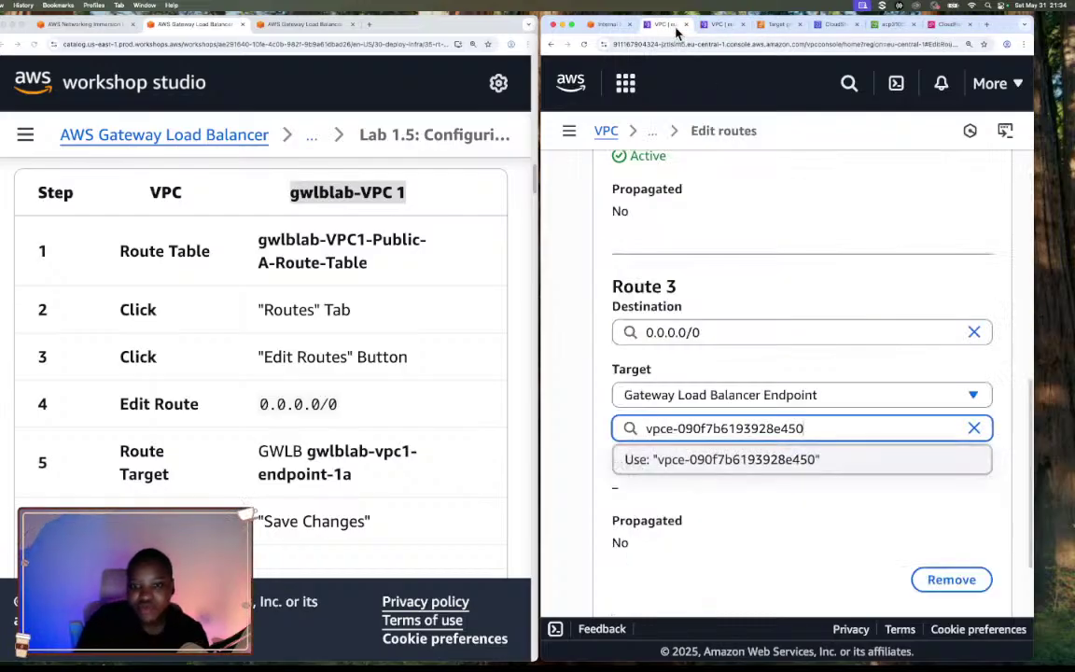
{"action": "triple_click", "coordinate": [849, 427]}
{"action": "type", "text": "vpce-"}
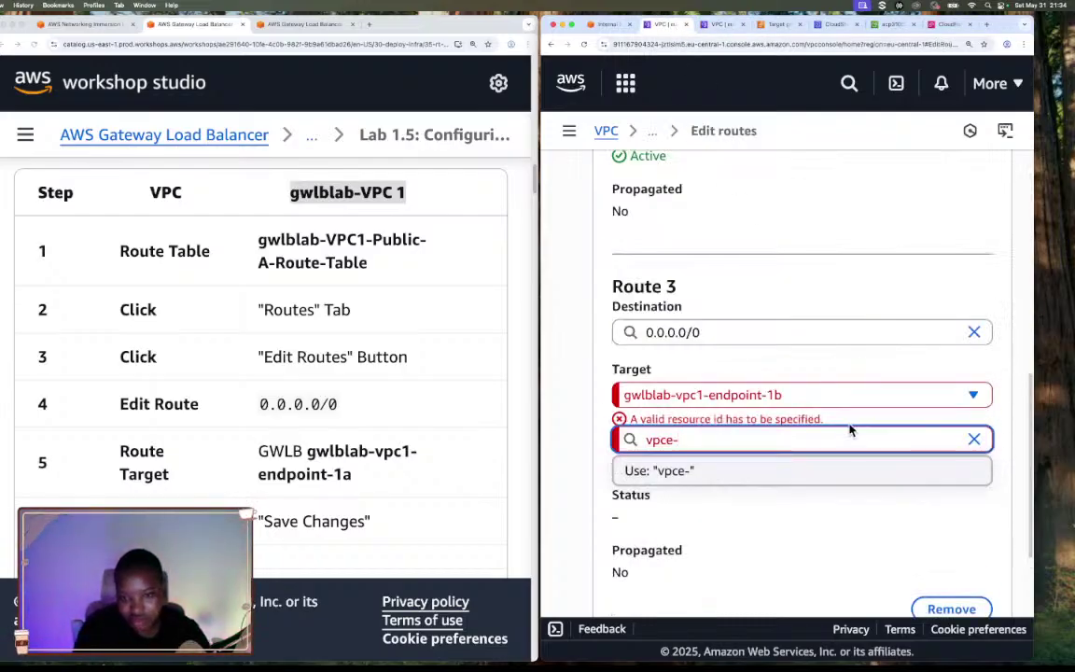
Review the available target types and choose Gateway Load Balancer Endpoint again for the 0.0.0.0/0 route
{"action": "left_click", "coordinate": [836, 401]}
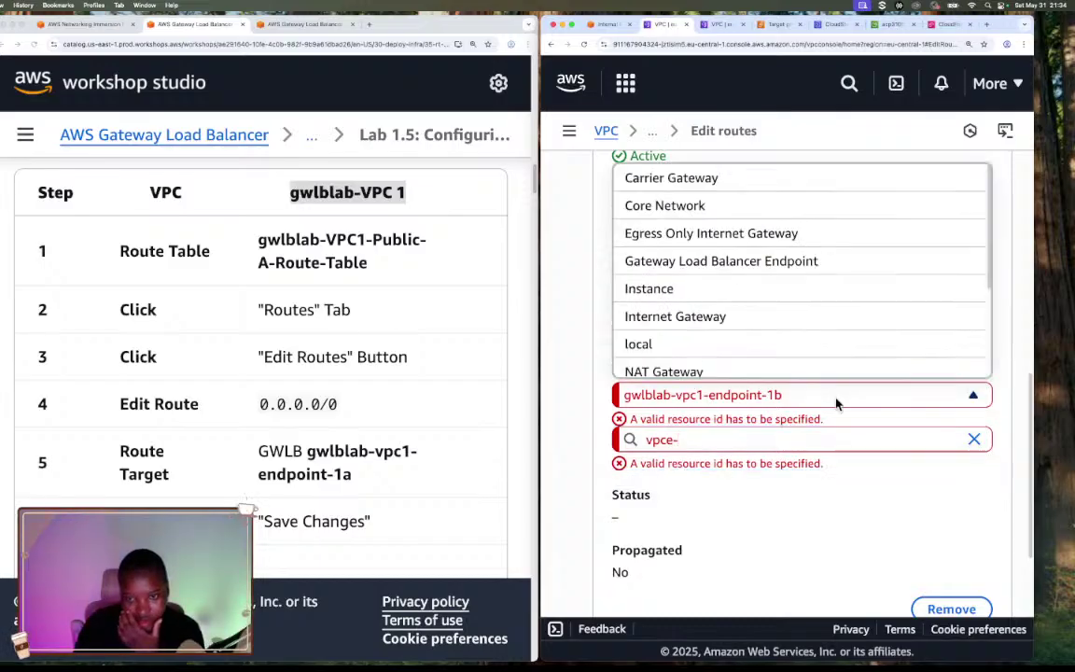
{"action": "scroll", "coordinate": [758, 342], "scroll_direction": "down", "scroll_amount": 1}
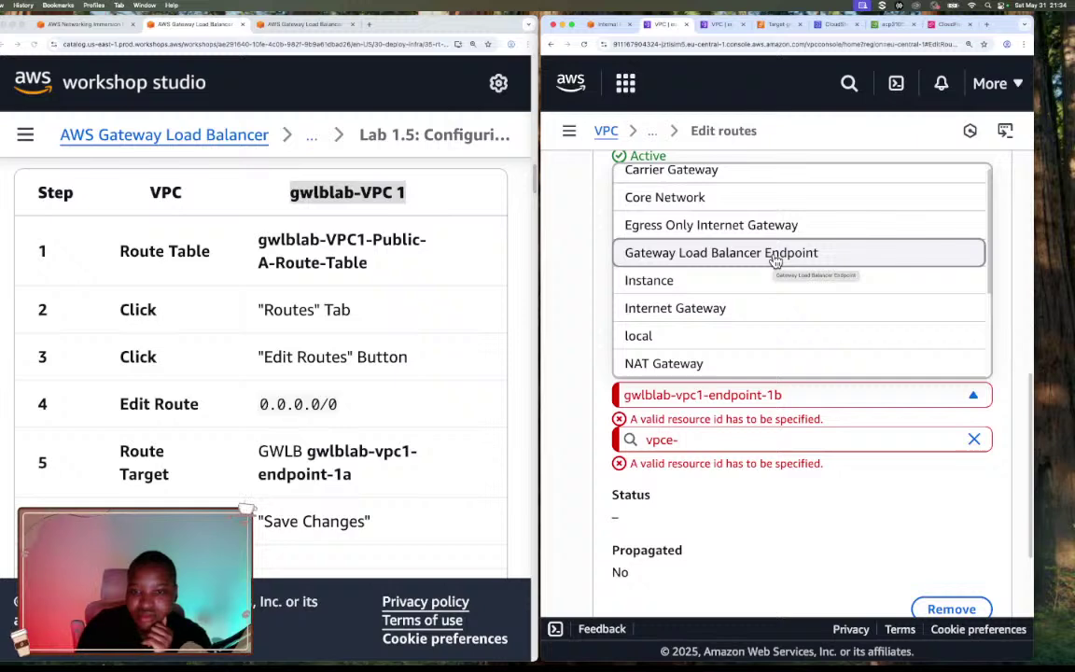
{"action": "scroll", "coordinate": [775, 261], "scroll_direction": "down", "scroll_amount": 4}
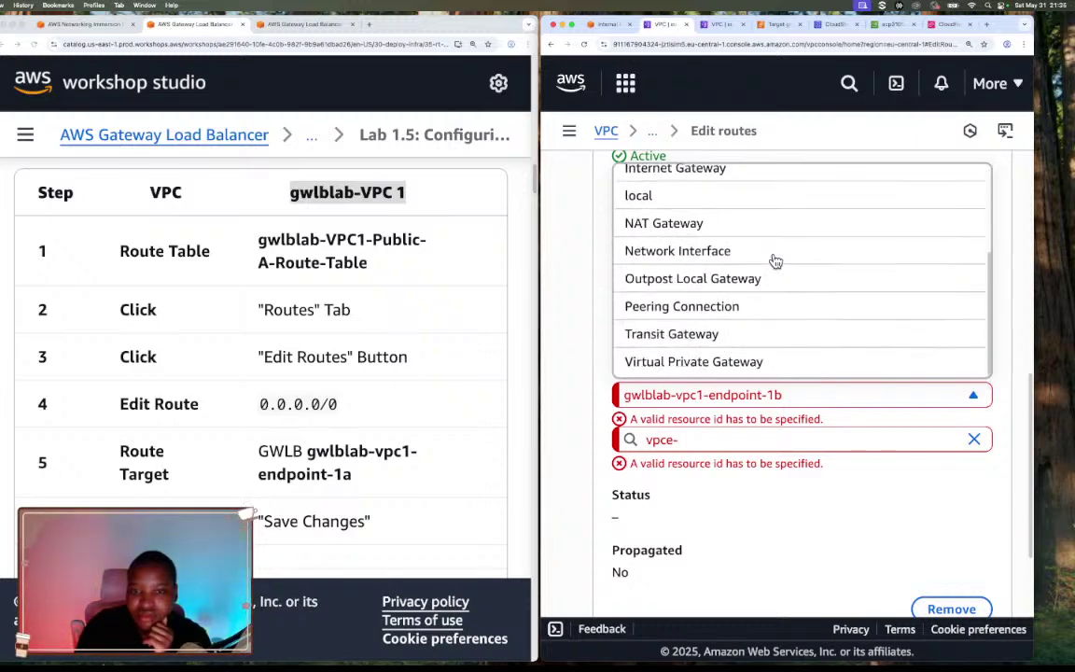
{"action": "scroll", "coordinate": [775, 262], "scroll_direction": "up", "scroll_amount": 4}
{"action": "scroll", "coordinate": [774, 262], "scroll_direction": "down", "scroll_amount": 4}
{"action": "scroll", "coordinate": [775, 261], "scroll_direction": "up", "scroll_amount": 1}
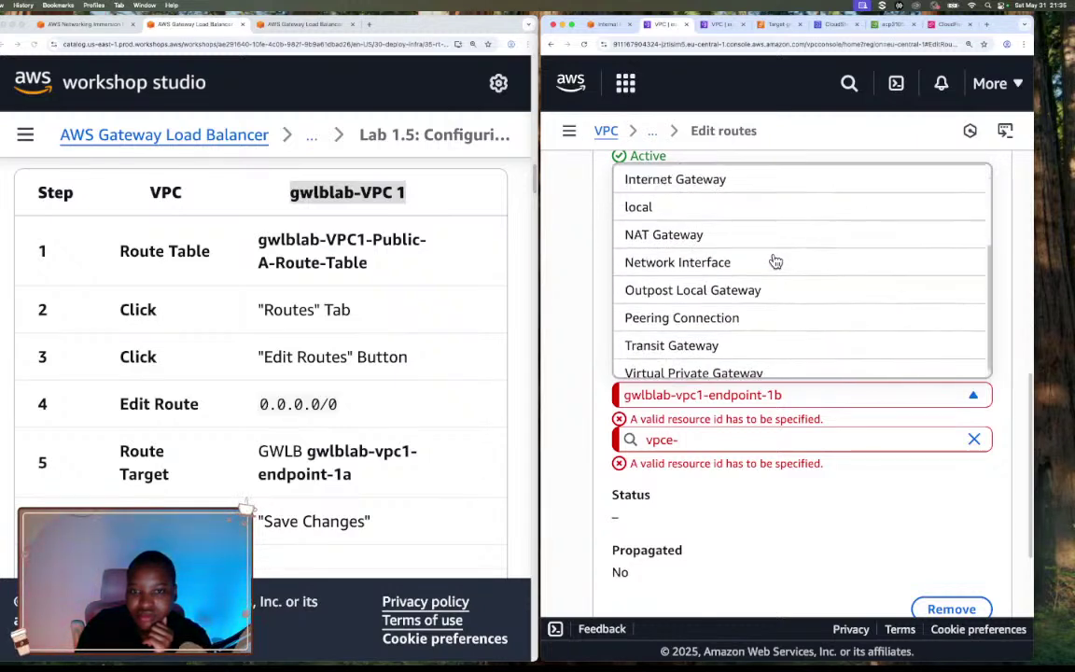
{"action": "scroll", "coordinate": [774, 261], "scroll_direction": "up", "scroll_amount": 4}
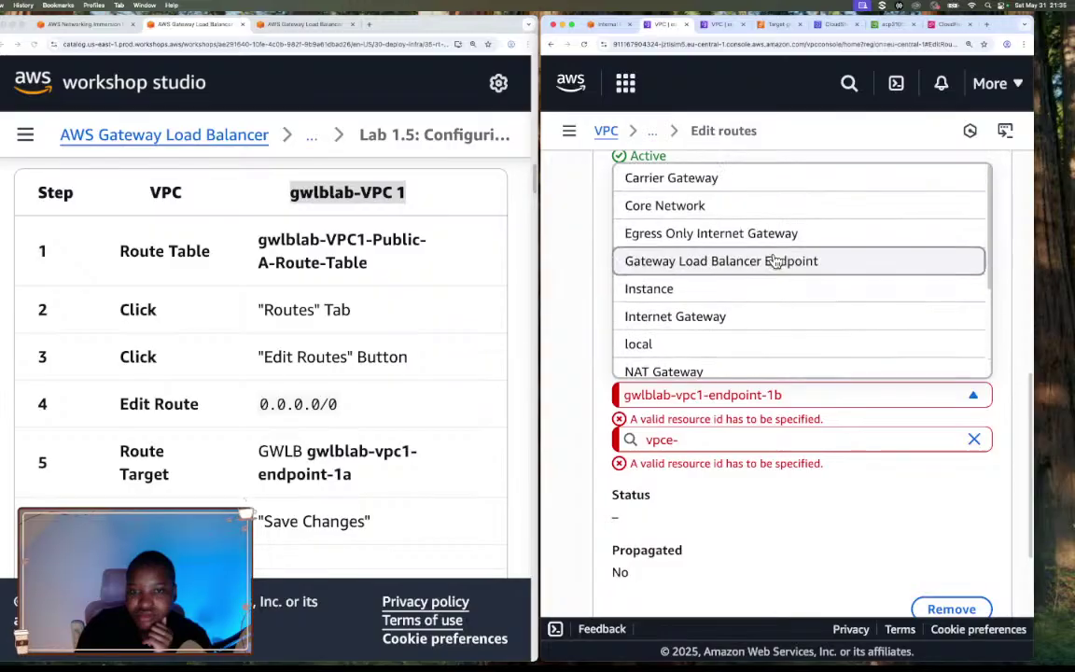
{"action": "left_click", "coordinate": [739, 262]}
{"action": "left_click", "coordinate": [745, 439]}
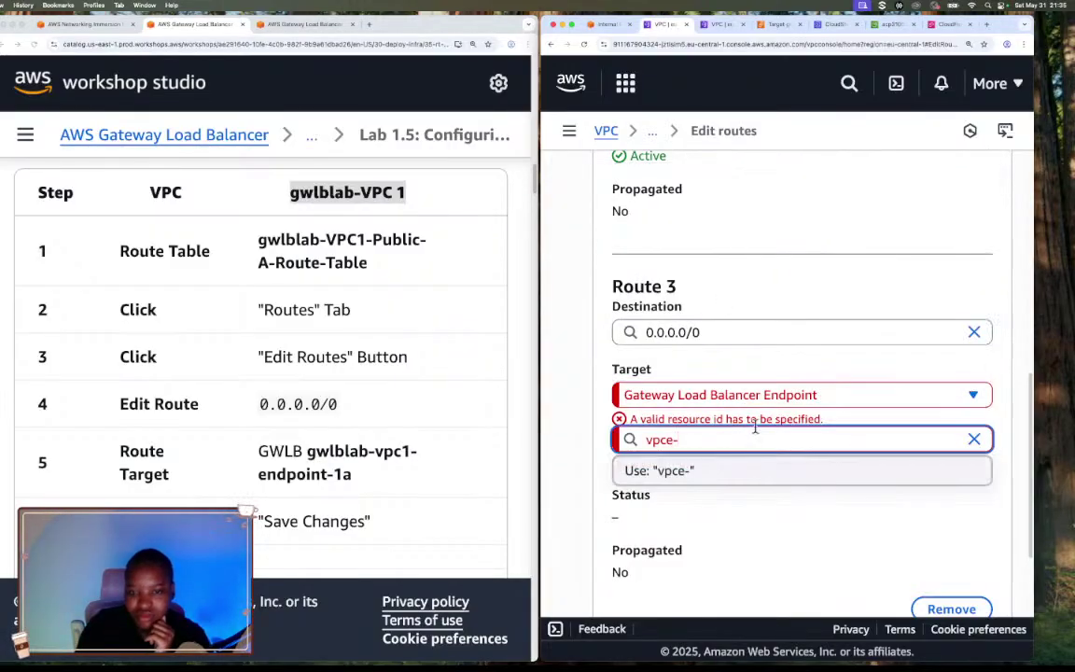
Copy the ID of gwlblab-vpc1-endpoint-1b and try saving the 0.0.0.0/0 route with Gateway Load Balancer Endpoint target vpce-090f7b6193928e450
{"action": "left_click", "coordinate": [721, 25]}
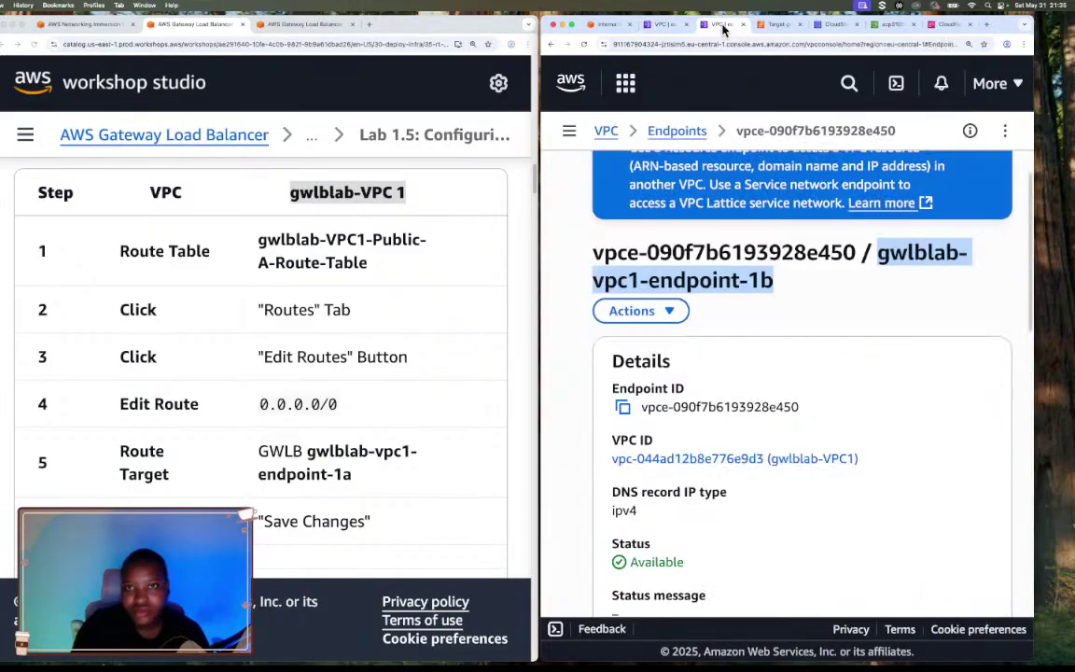
{"action": "left_click", "coordinate": [623, 409]}
{"action": "left_click", "coordinate": [665, 24]}
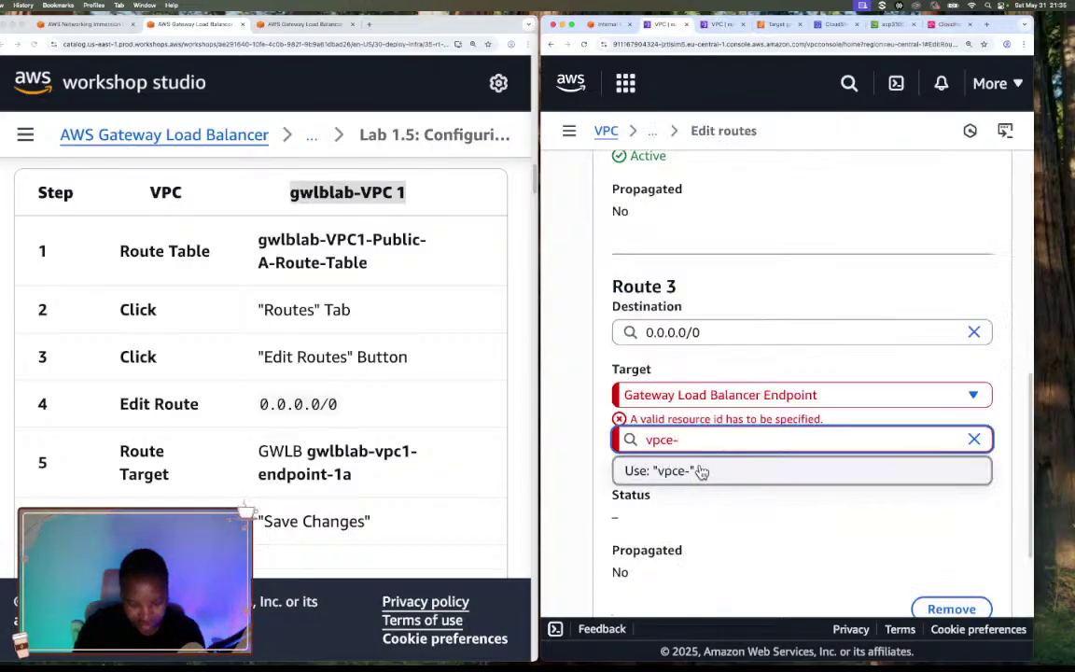
{"action": "key", "text": "super+a"}
{"action": "key", "text": "super+v"}
{"action": "scroll", "coordinate": [889, 546], "scroll_direction": "down", "scroll_amount": 3}
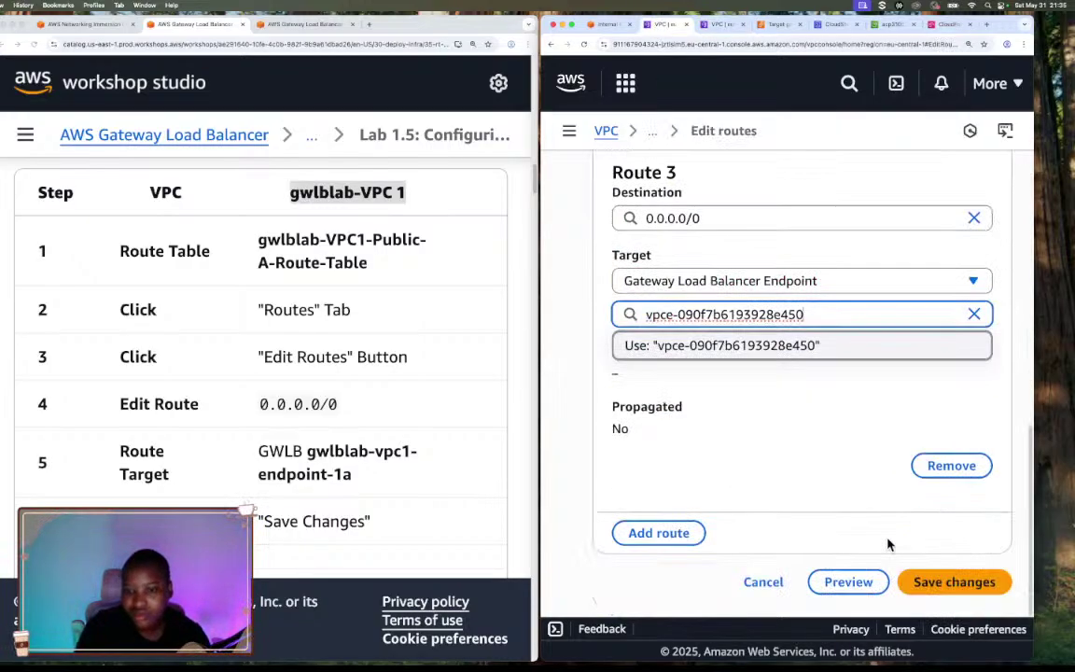
{"action": "left_click", "coordinate": [914, 582]}
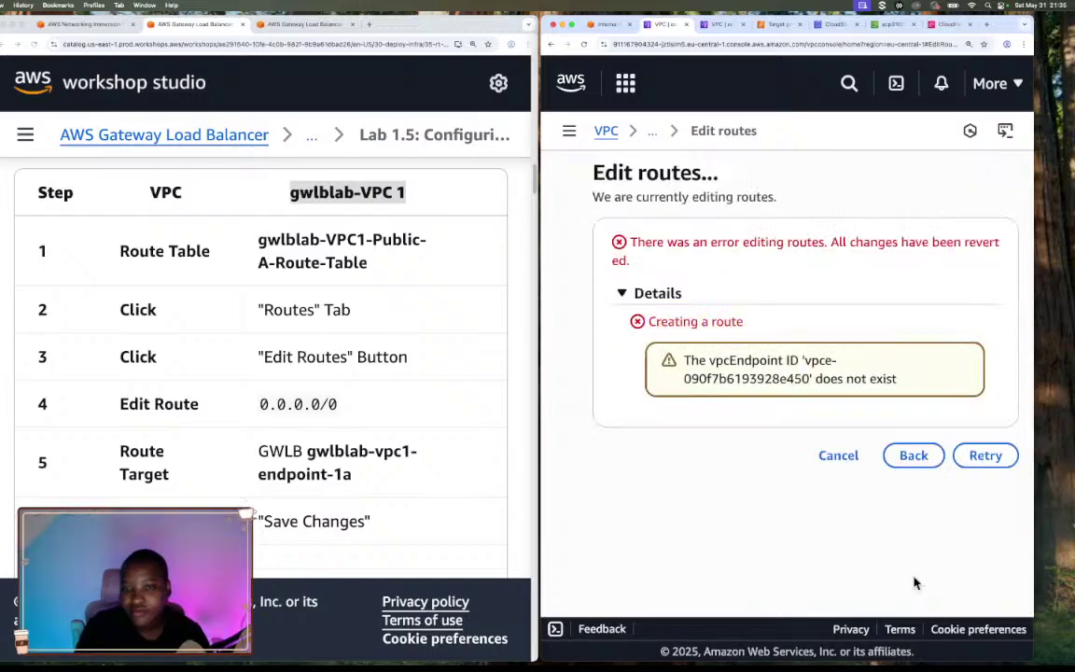
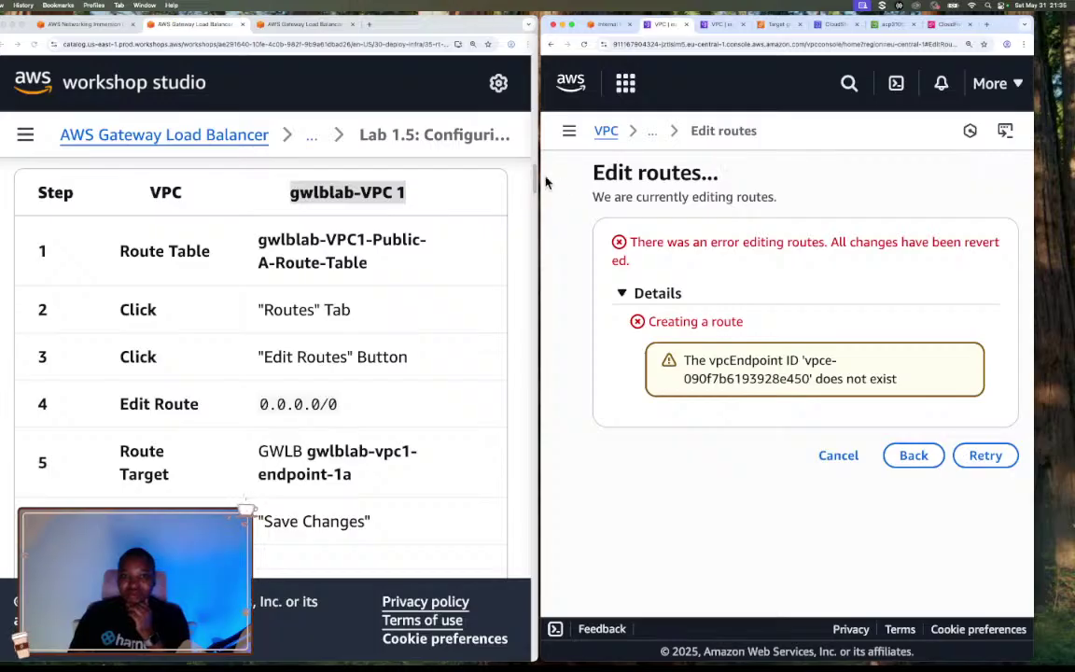
Widen the AWS console window and review the full details of endpoint vpce-090f7b6193928e450, including its status and endpoint type
{"action": "left_click_drag", "start_coordinate": [538, 175], "coordinate": [85, 226]}
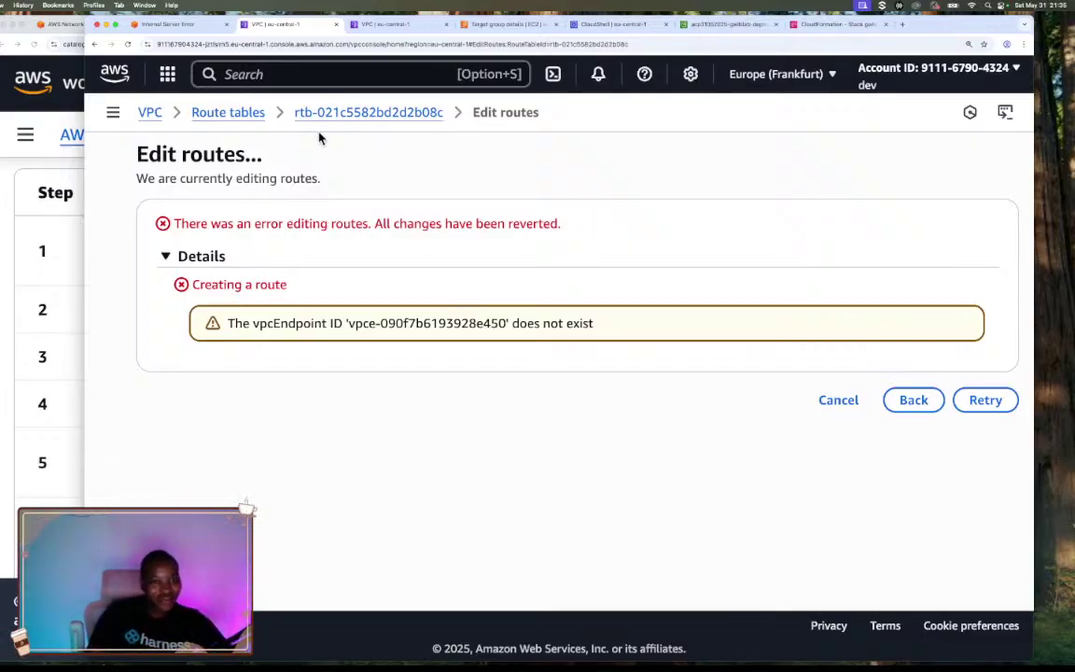
{"action": "left_click", "coordinate": [399, 23]}
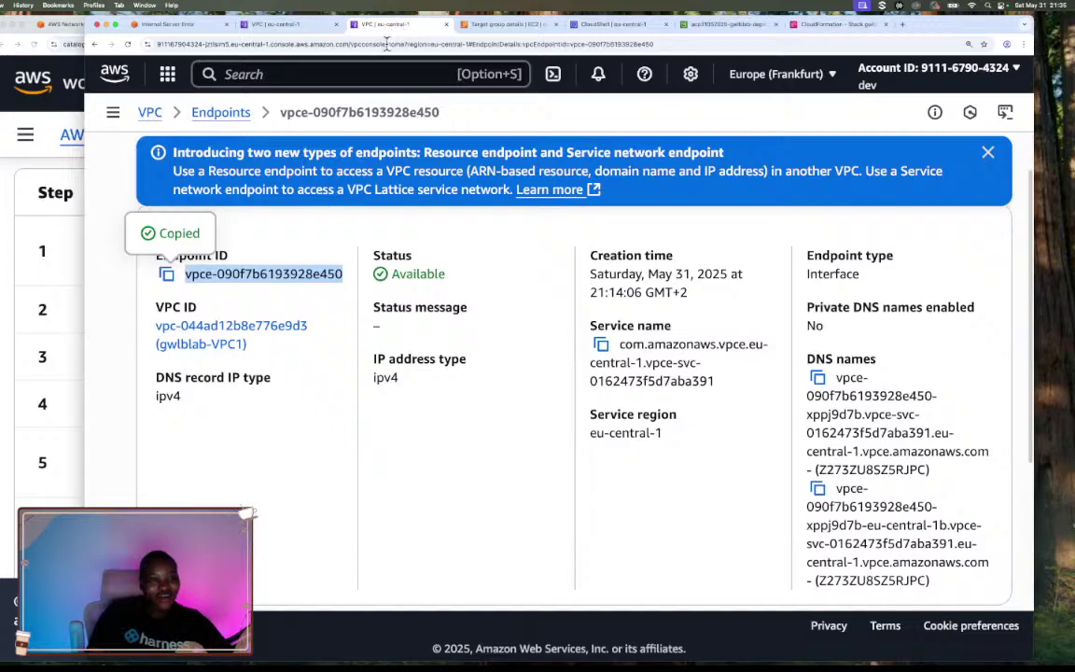
{"action": "left_click", "coordinate": [296, 231]}
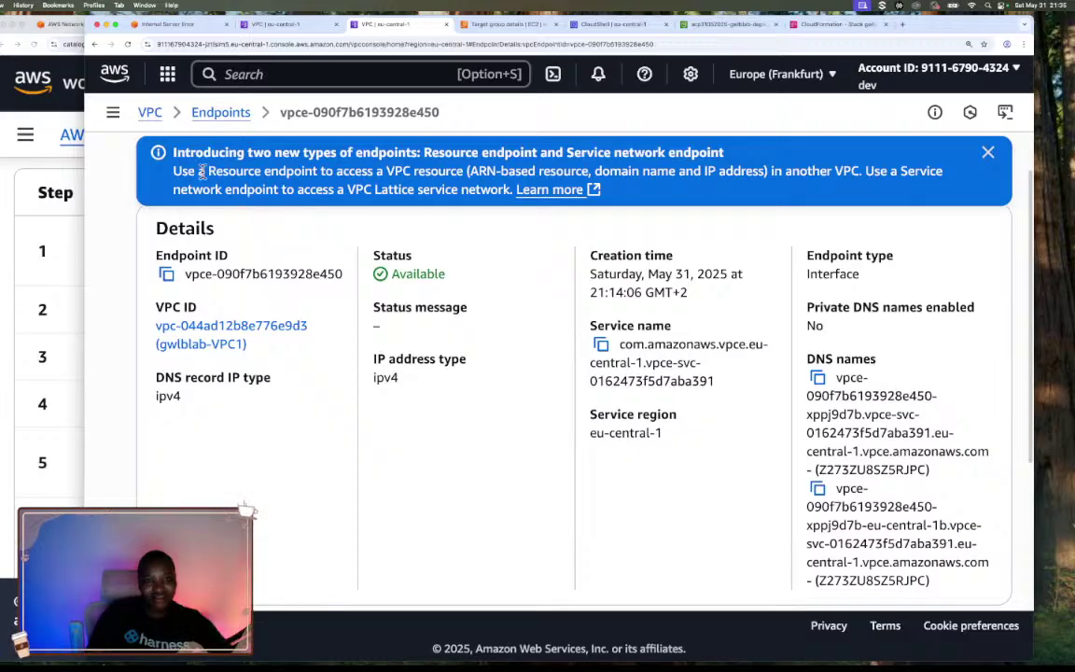
Look through the VPC console's resource sections, open the Endpoints list under PrivateLink and Lattice, and dismiss the announcement about new endpoint types
{"action": "left_click", "coordinate": [113, 112]}
{"action": "scroll", "coordinate": [238, 300], "scroll_direction": "down", "scroll_amount": 10}
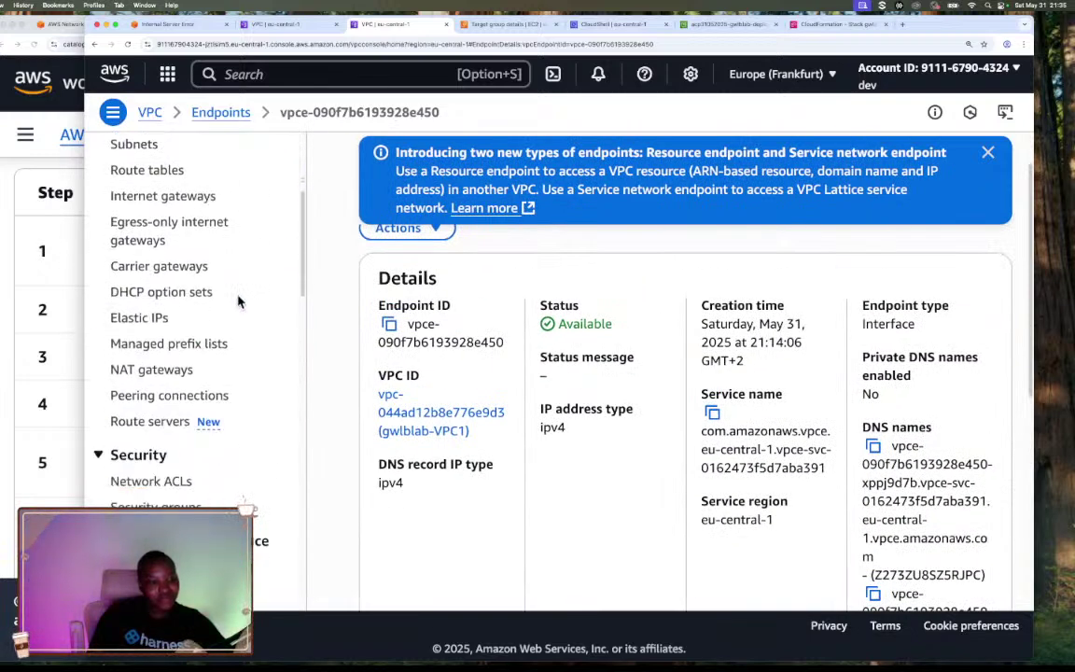
{"action": "scroll", "coordinate": [172, 239], "scroll_direction": "up", "scroll_amount": 1}
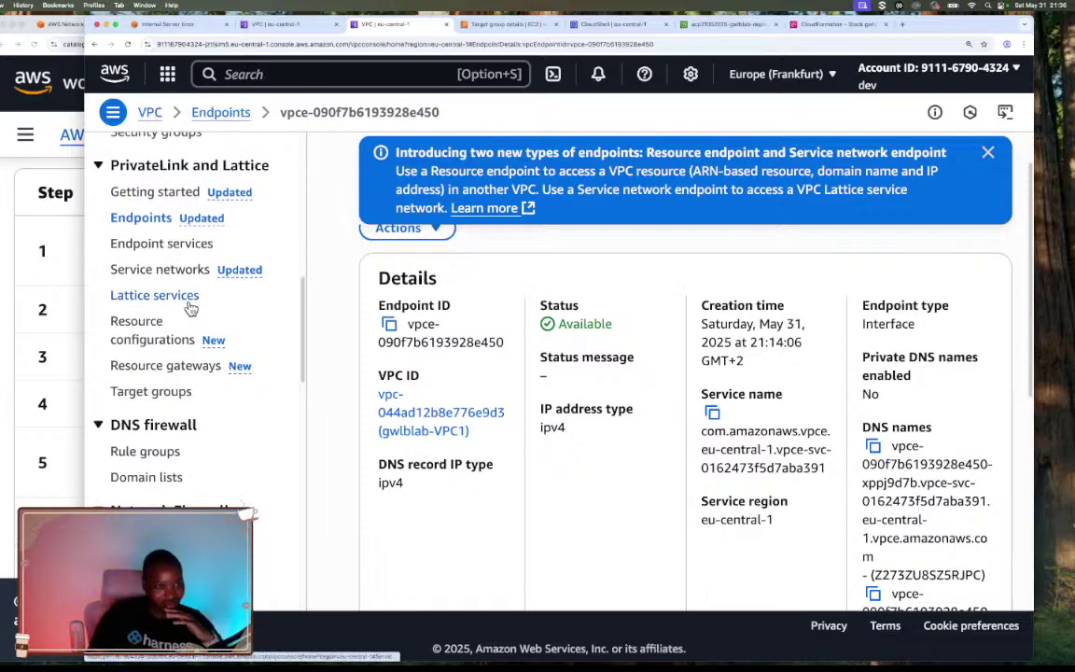
{"action": "scroll", "coordinate": [191, 308], "scroll_direction": "down", "scroll_amount": 8}
{"action": "scroll", "coordinate": [190, 308], "scroll_direction": "down", "scroll_amount": 8}
{"action": "scroll", "coordinate": [191, 308], "scroll_direction": "up", "scroll_amount": 6}
{"action": "scroll", "coordinate": [190, 309], "scroll_direction": "up", "scroll_amount": 4}
{"action": "scroll", "coordinate": [191, 308], "scroll_direction": "up", "scroll_amount": 6}
{"action": "scroll", "coordinate": [190, 308], "scroll_direction": "up", "scroll_amount": 4}
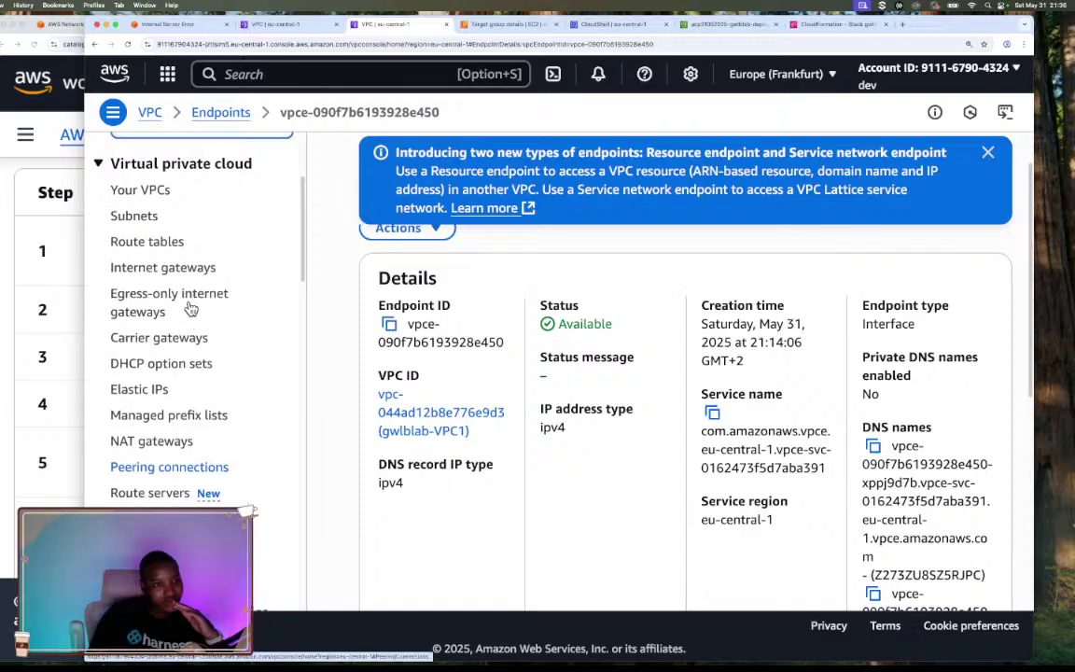
{"action": "scroll", "coordinate": [191, 308], "scroll_direction": "down", "scroll_amount": 4}
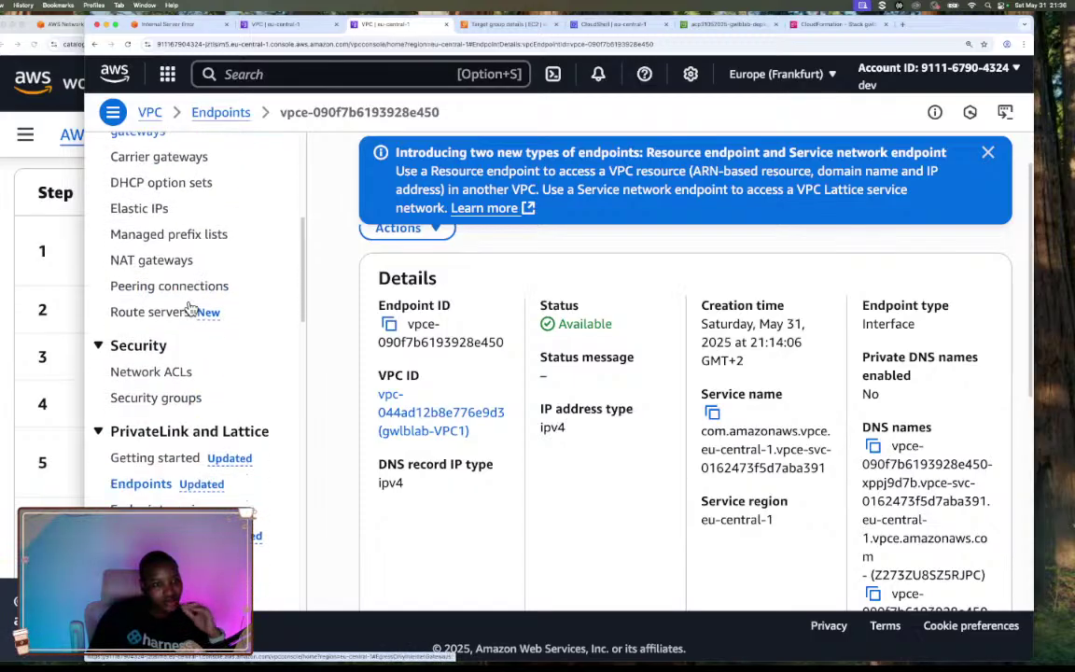
{"action": "scroll", "coordinate": [189, 308], "scroll_direction": "down", "scroll_amount": 3}
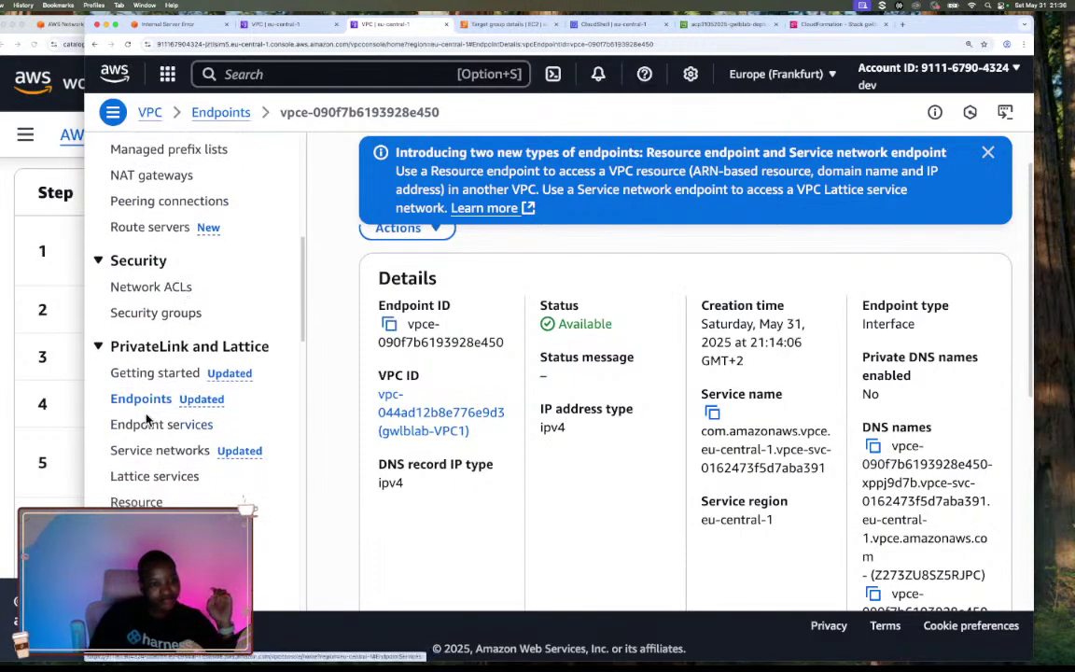
{"action": "left_click", "coordinate": [145, 399]}
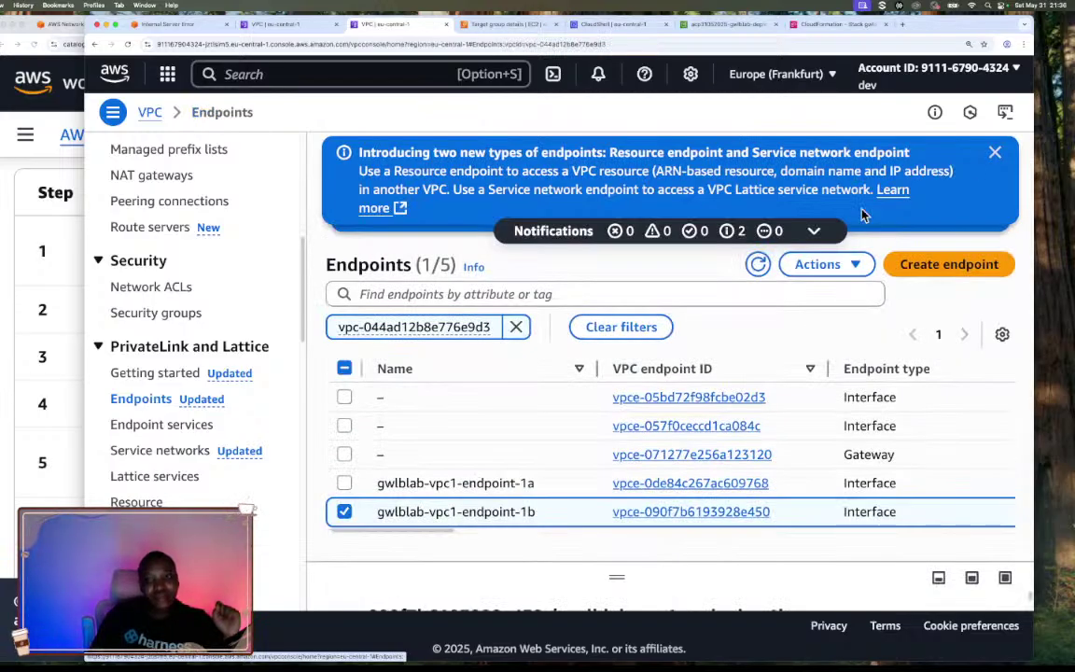
{"action": "left_click", "coordinate": [995, 152]}
{"action": "left_click", "coordinate": [996, 154]}
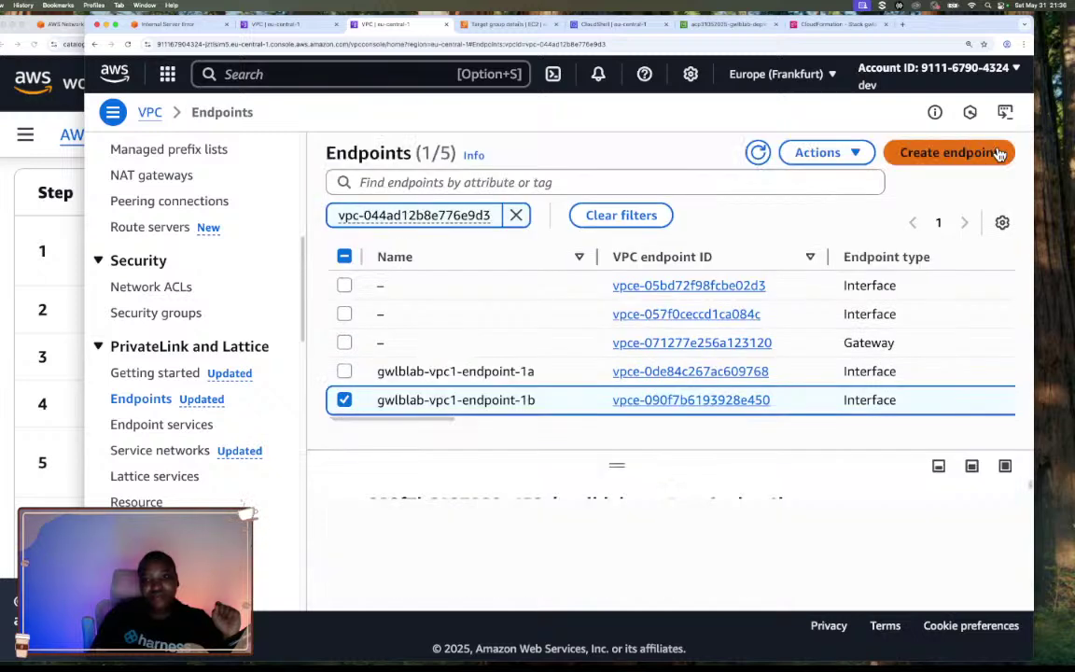